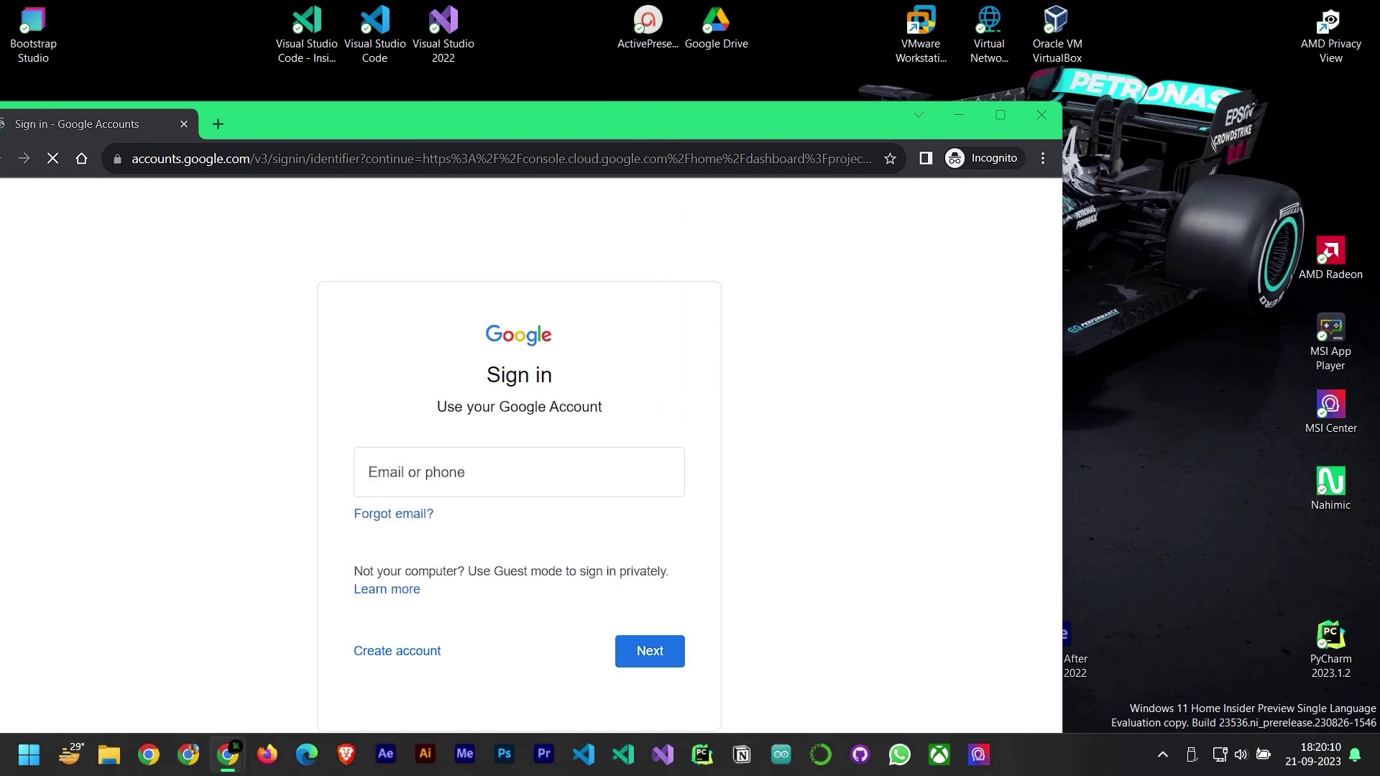
# Sign in to the Google account with the lab account's e-mail and password
pyautogui.hotkey('ctrl', 'v')
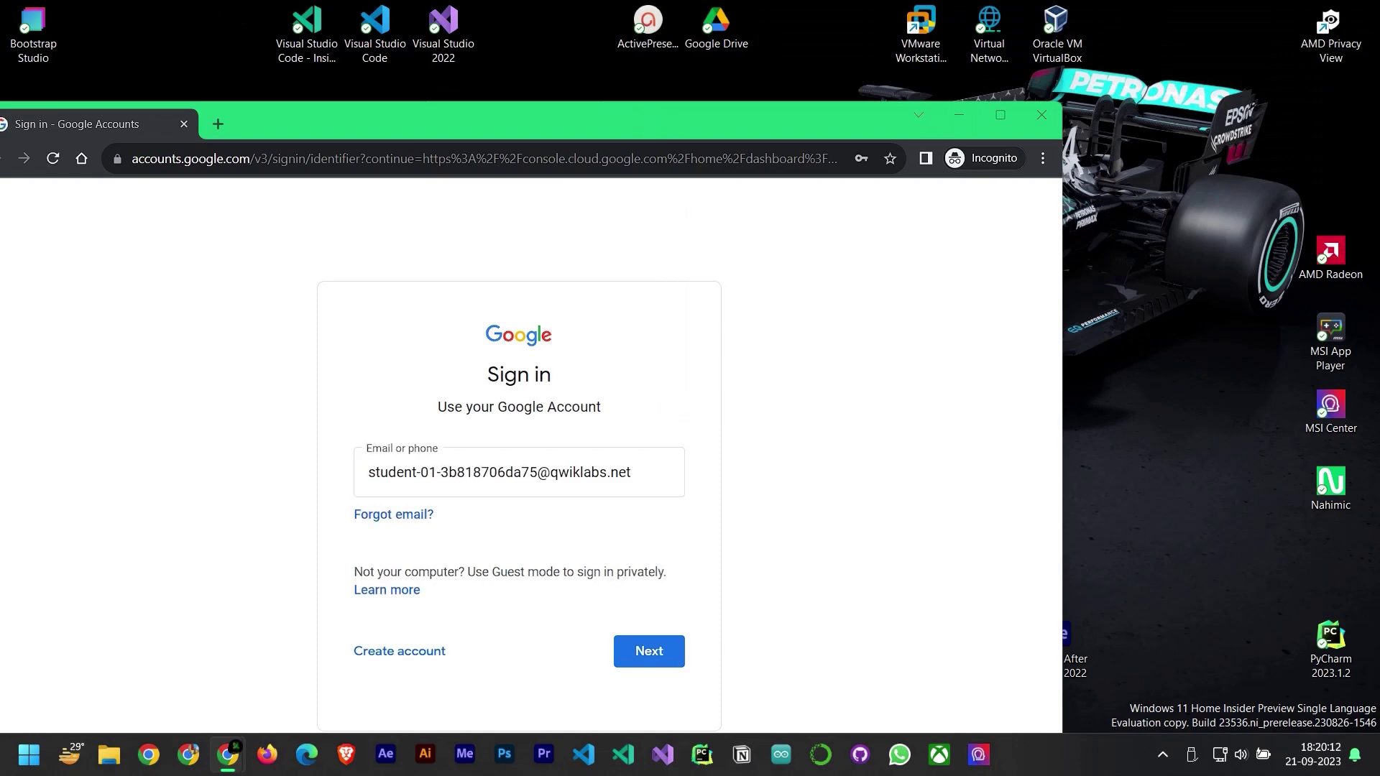
pyautogui.click(989, 122)
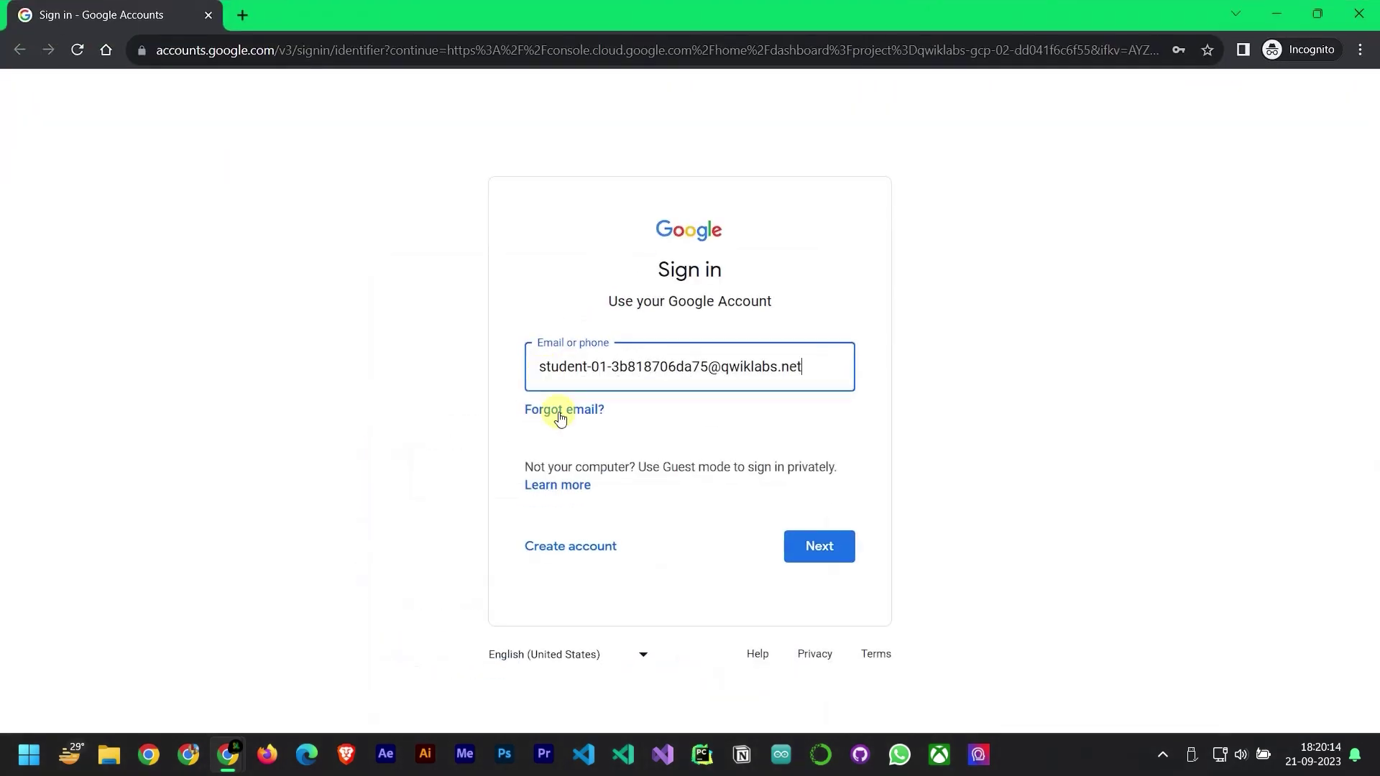
pyautogui.click(825, 551)
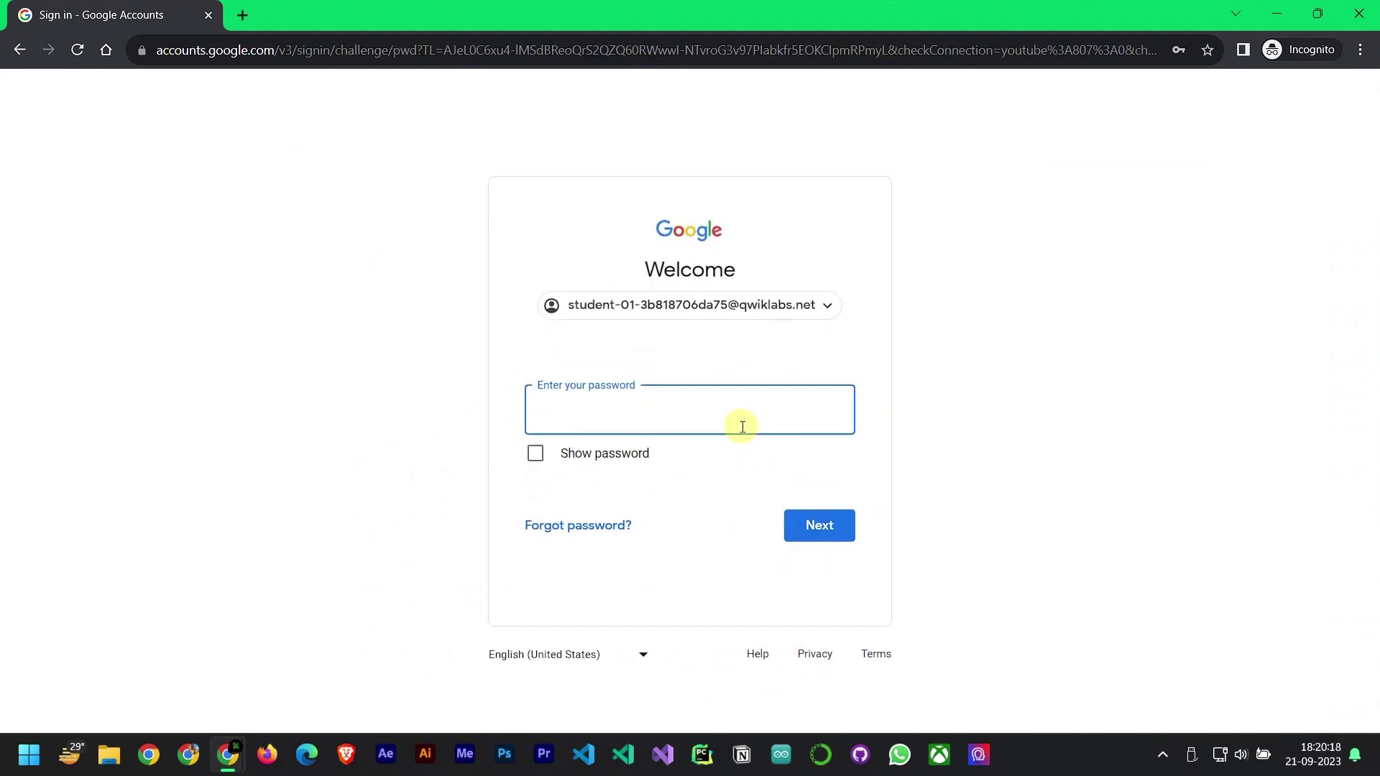
pyautogui.hotkey('ctrl', 'v')
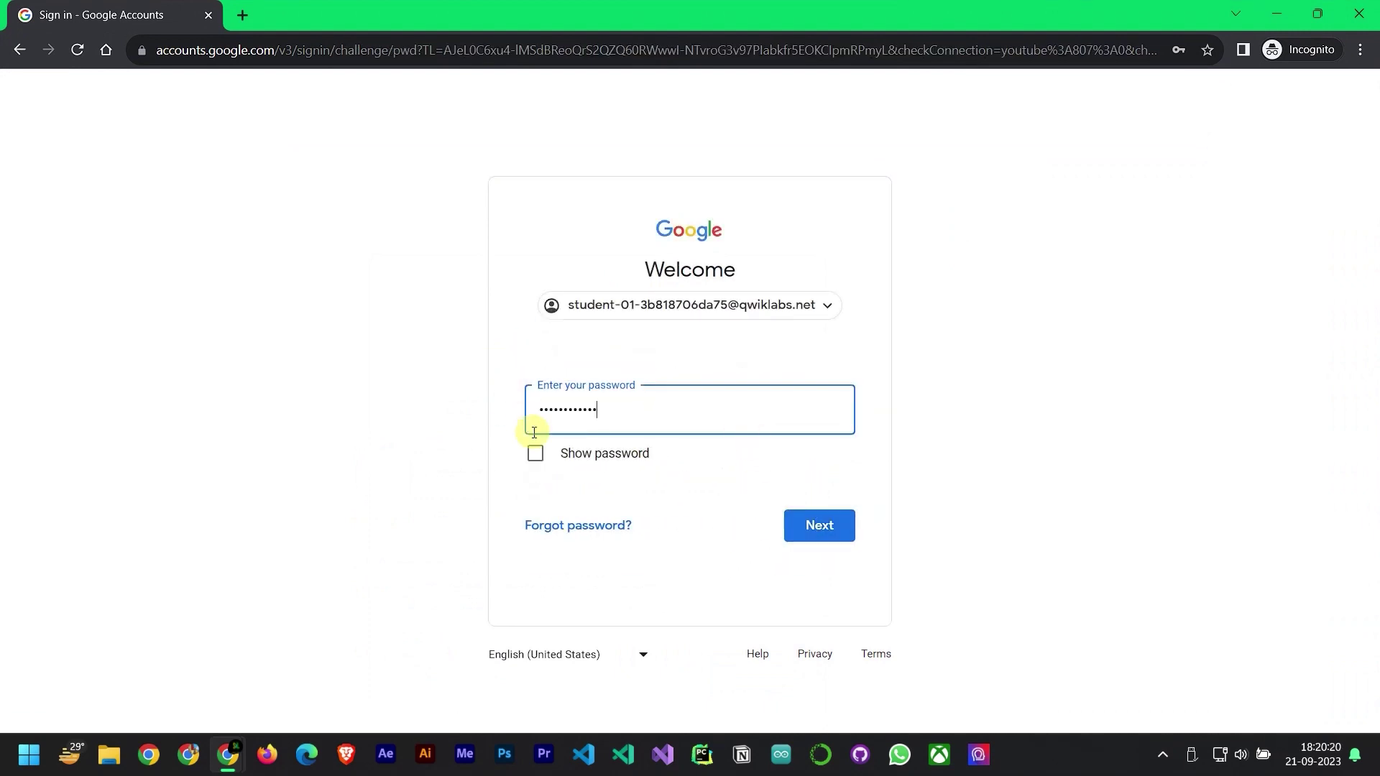
pyautogui.click(537, 460)
pyautogui.click(791, 525)
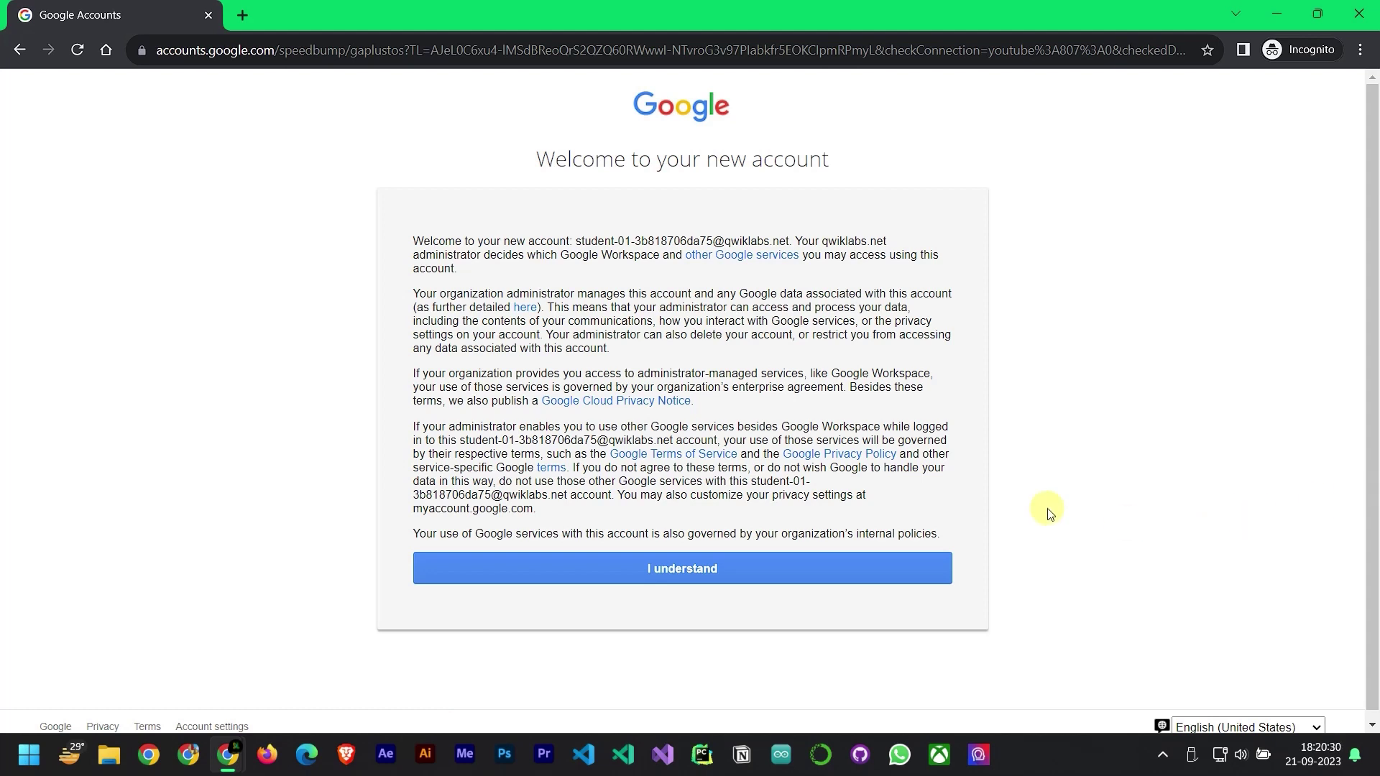
# Acknowledge the new account notice and agree to the Google Cloud terms of service
pyautogui.click(795, 568)
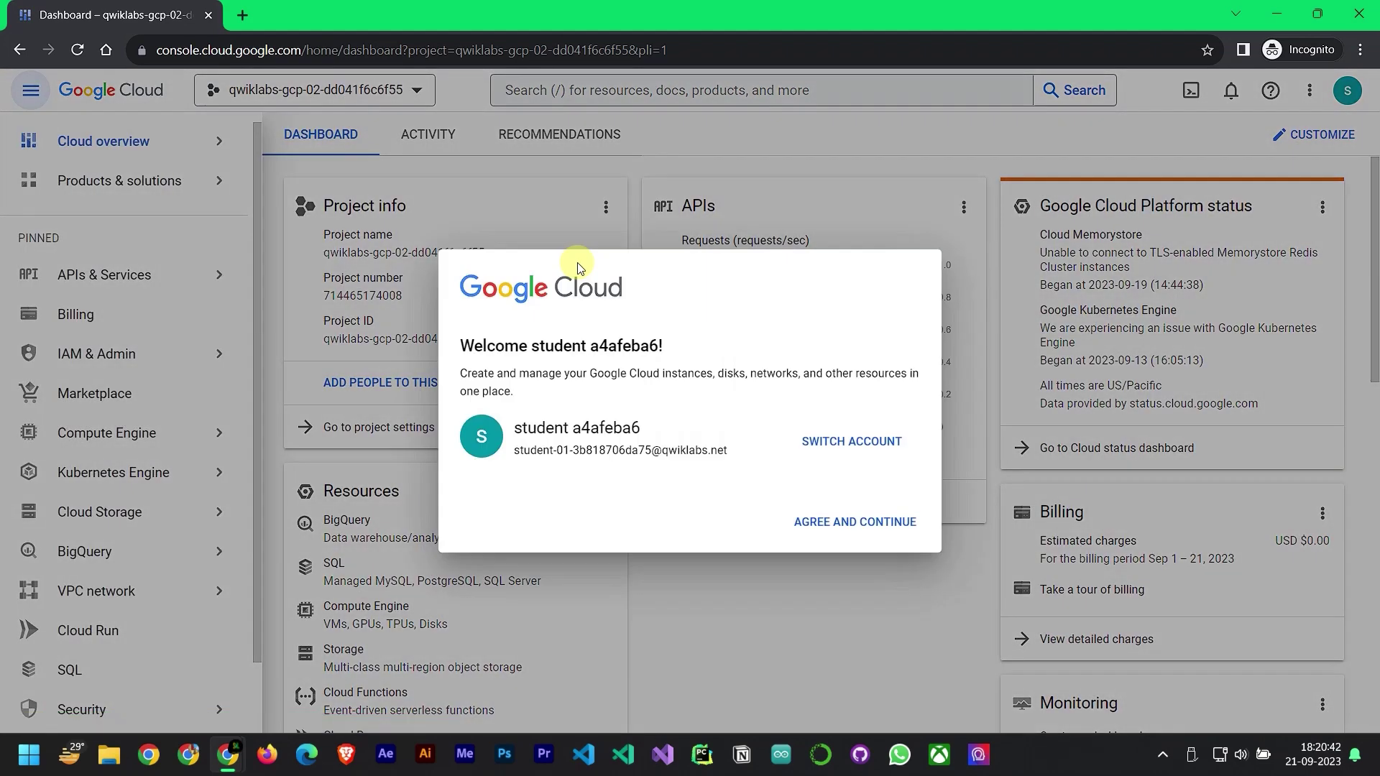
pyautogui.click(469, 516)
pyautogui.click(837, 612)
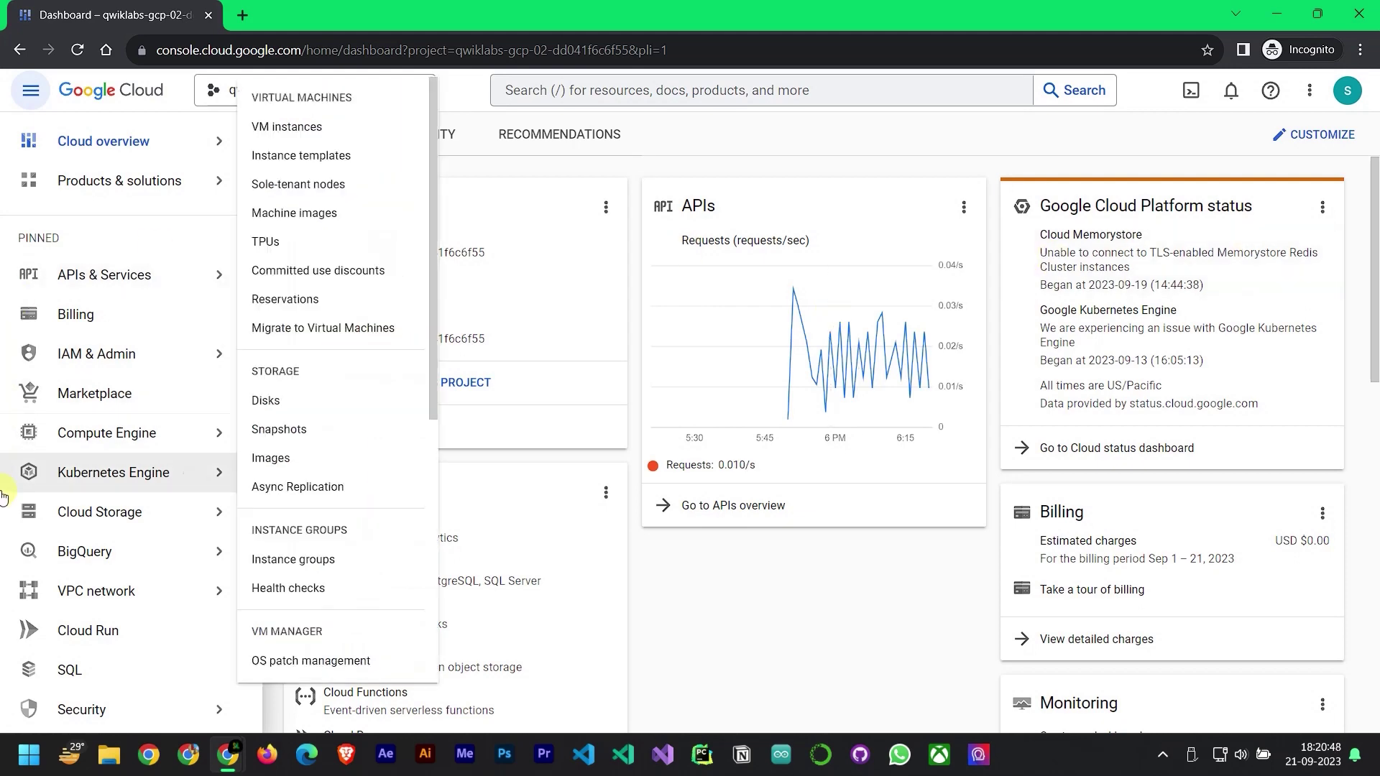
# Open the Firewall page of VPC network in the Google Cloud console
pyautogui.moveTo(119, 271)
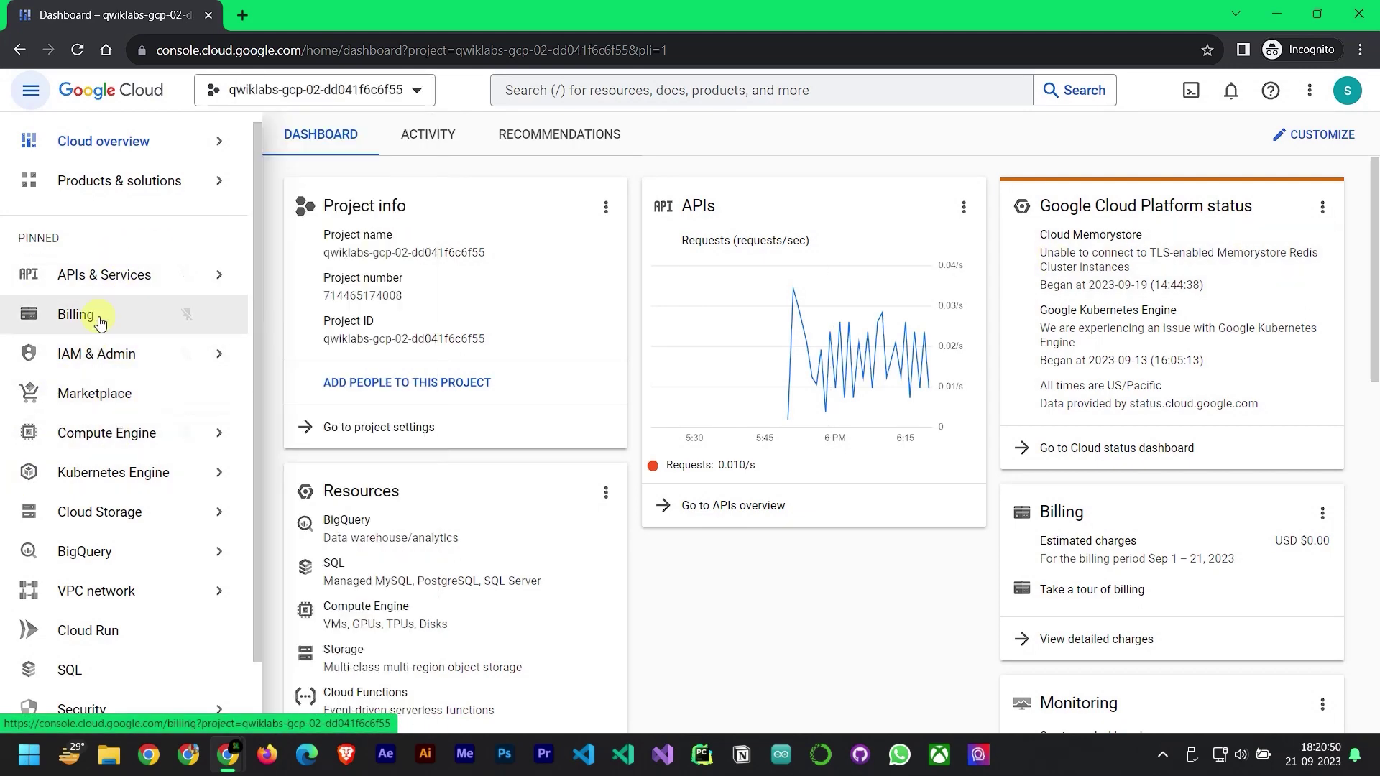
pyautogui.moveTo(232, 595)
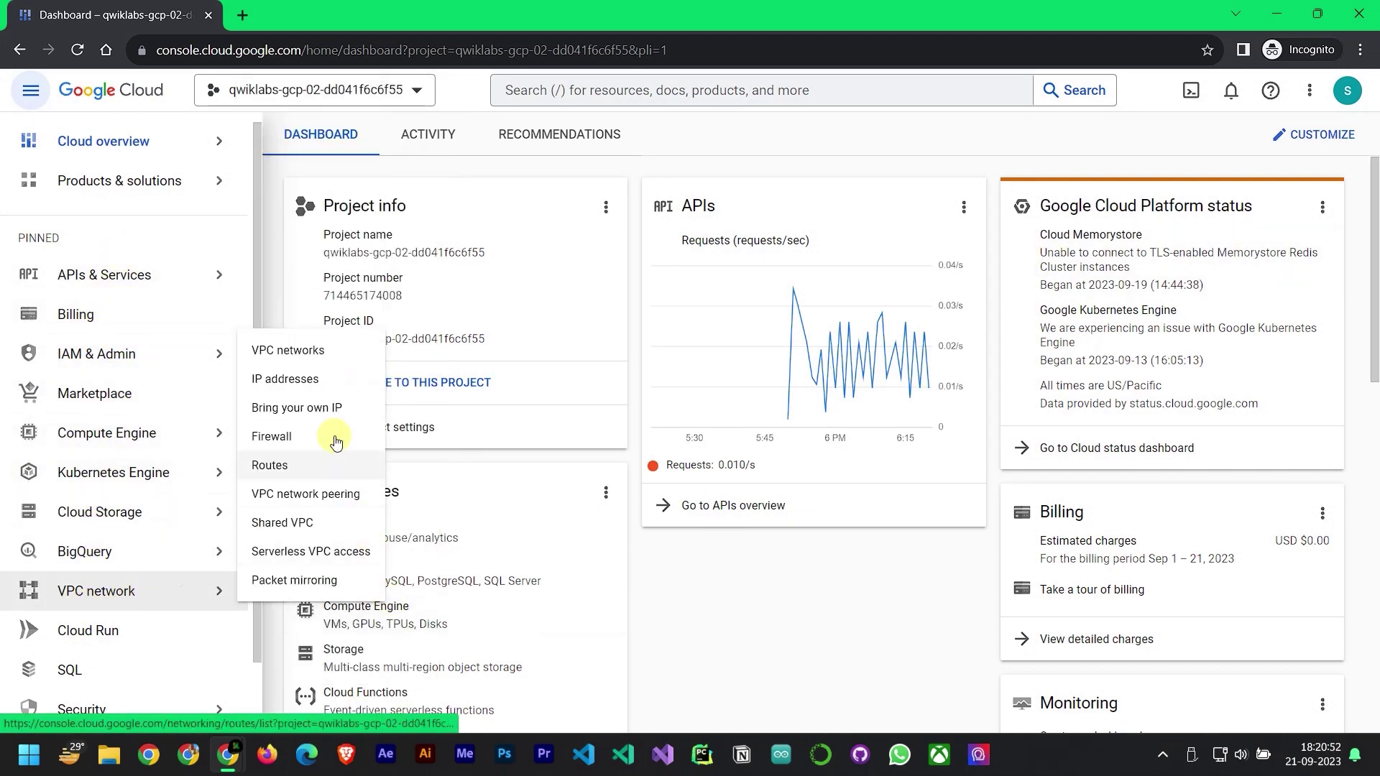
pyautogui.click(310, 439)
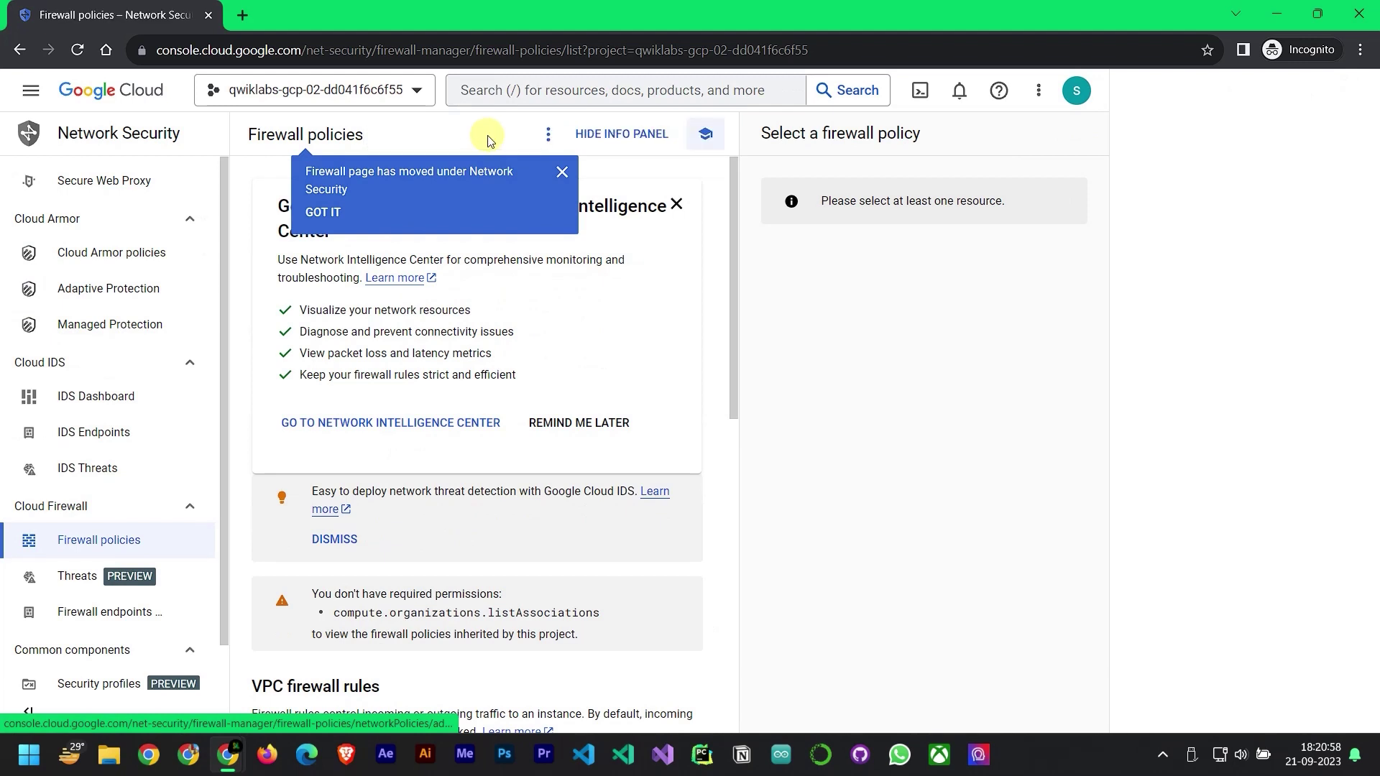
# Start a new VPC firewall rule and name it default-allow-http
pyautogui.click(558, 140)
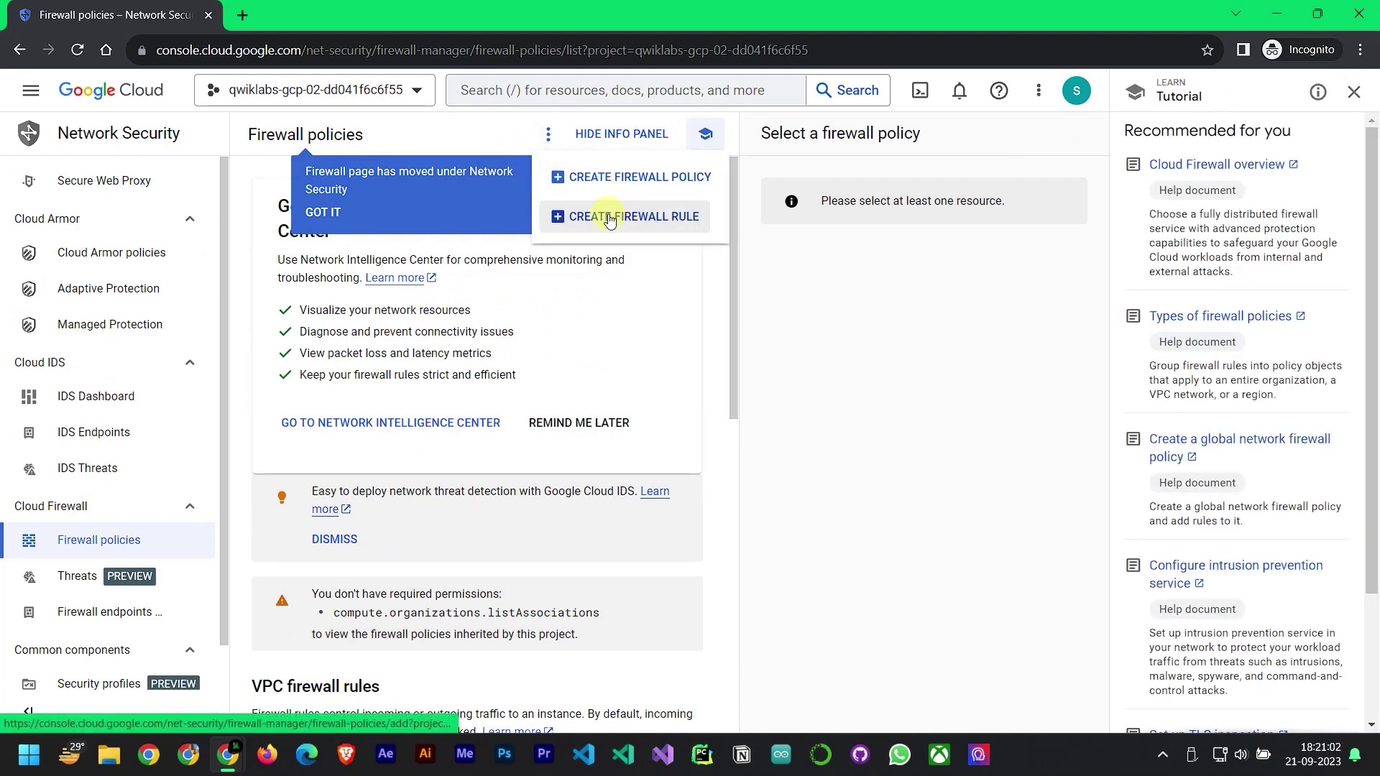
pyautogui.click(609, 217)
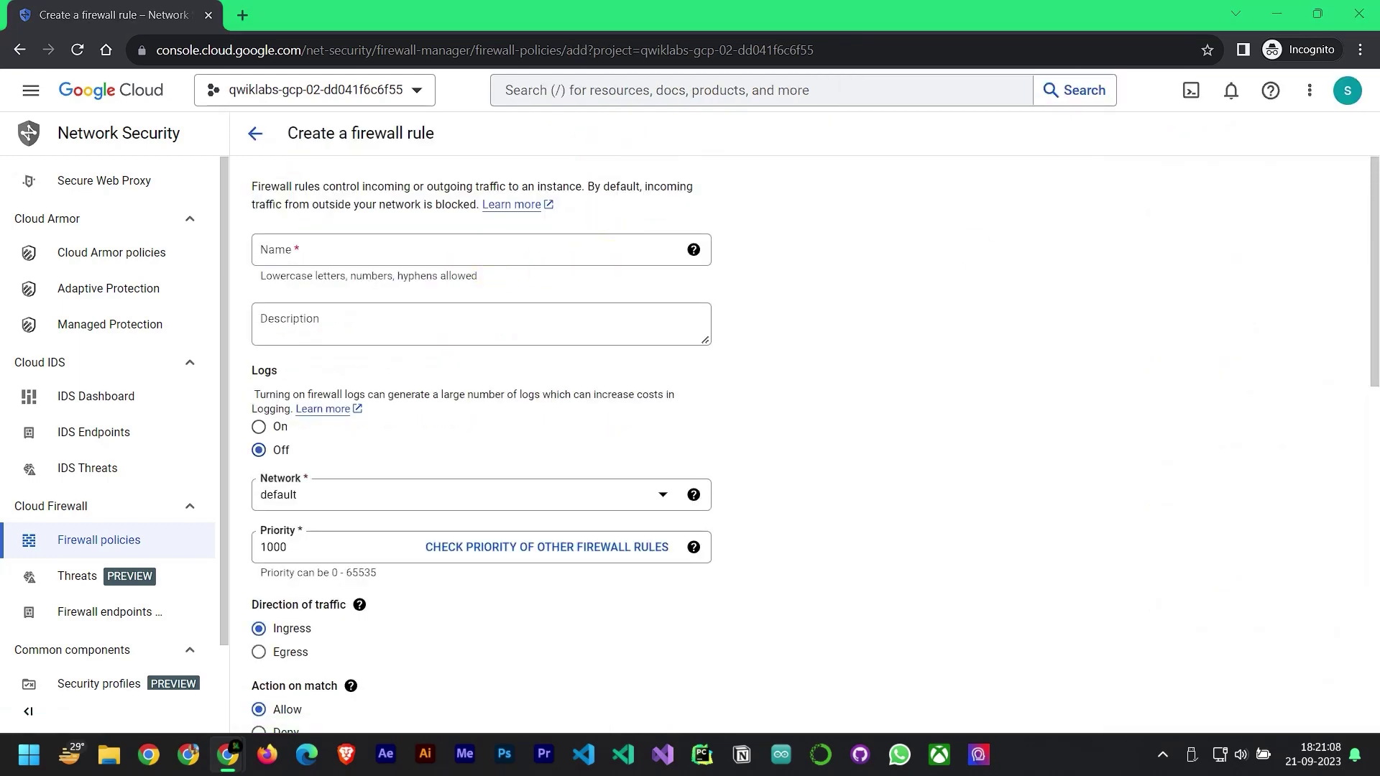
pyautogui.click(584, 260)
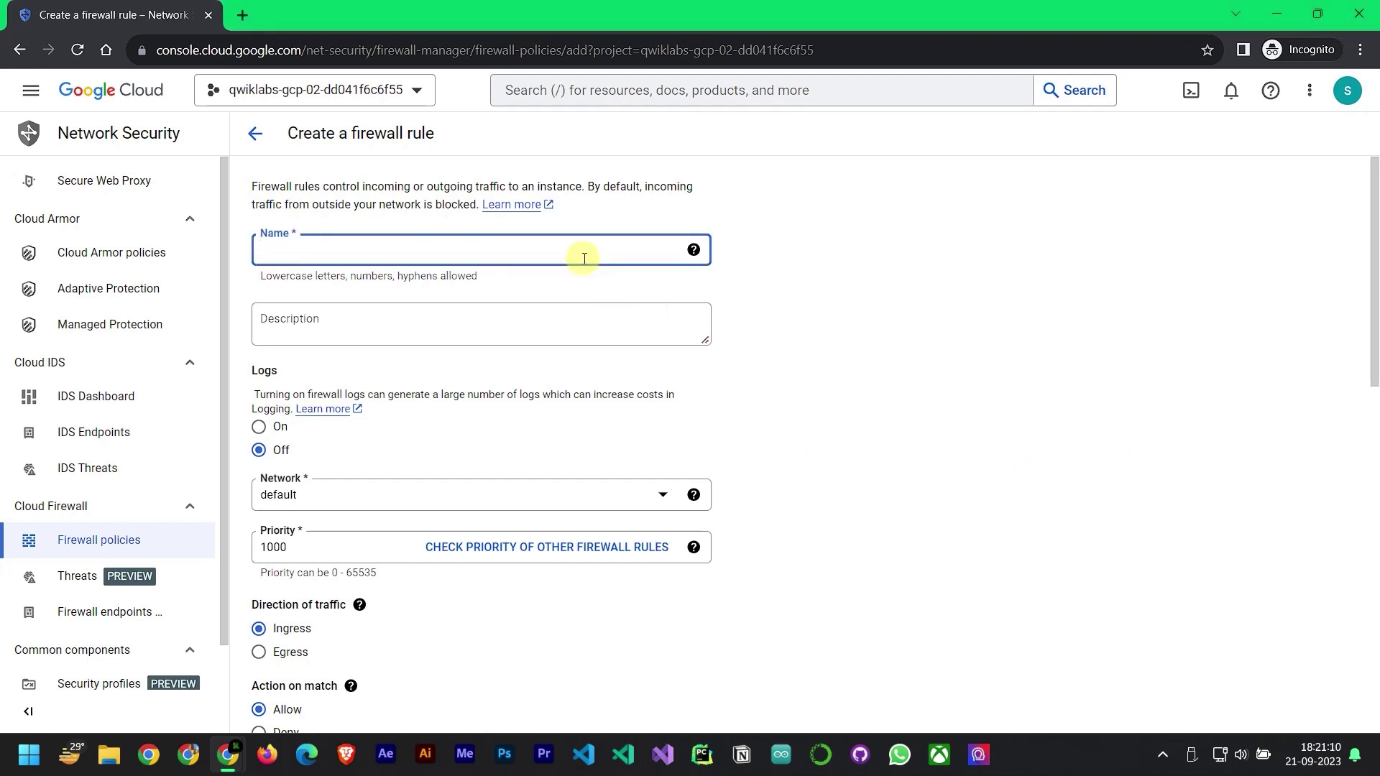
pyautogui.write('default-allow-http')
# Add http-server as the target tag of the default-allow-http rule, without the leading spaces
pyautogui.scroll(-3, 395, 405)
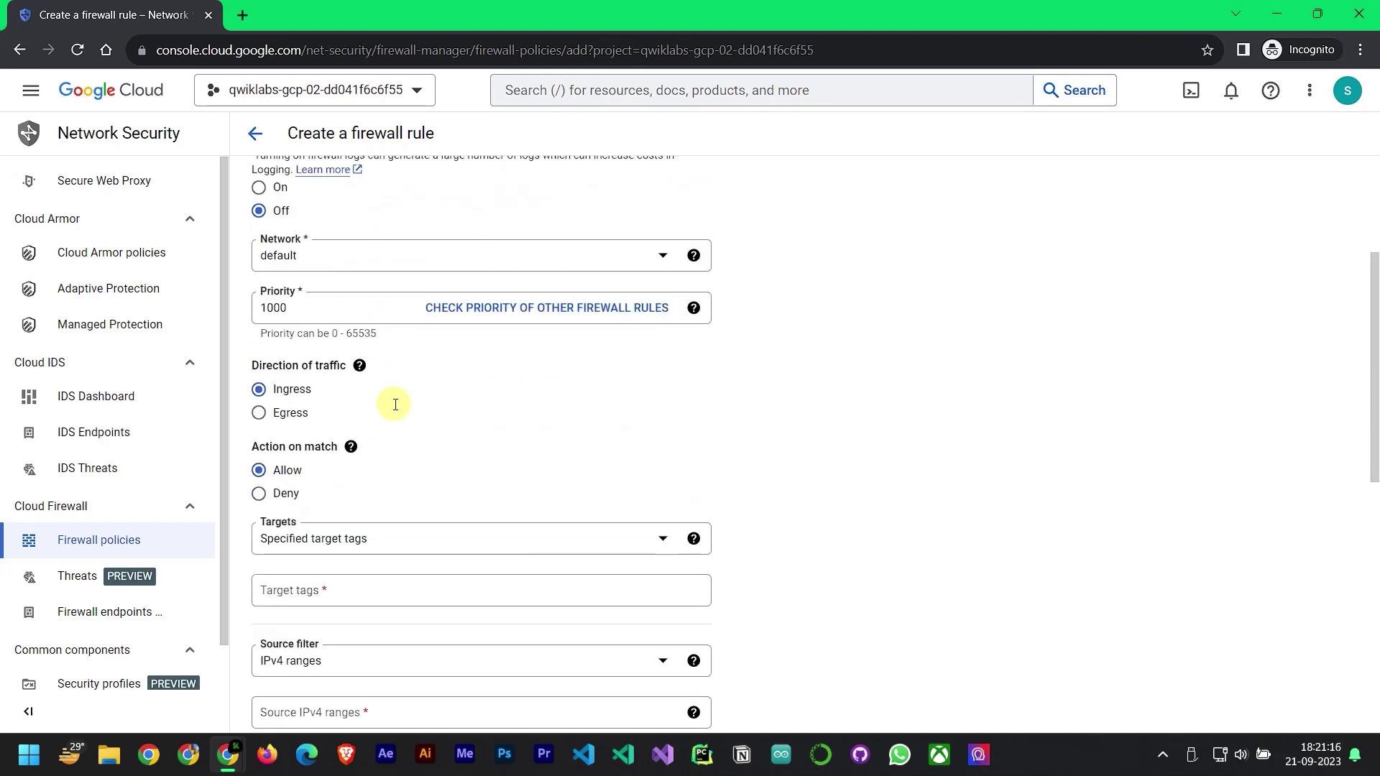
pyautogui.click(369, 588)
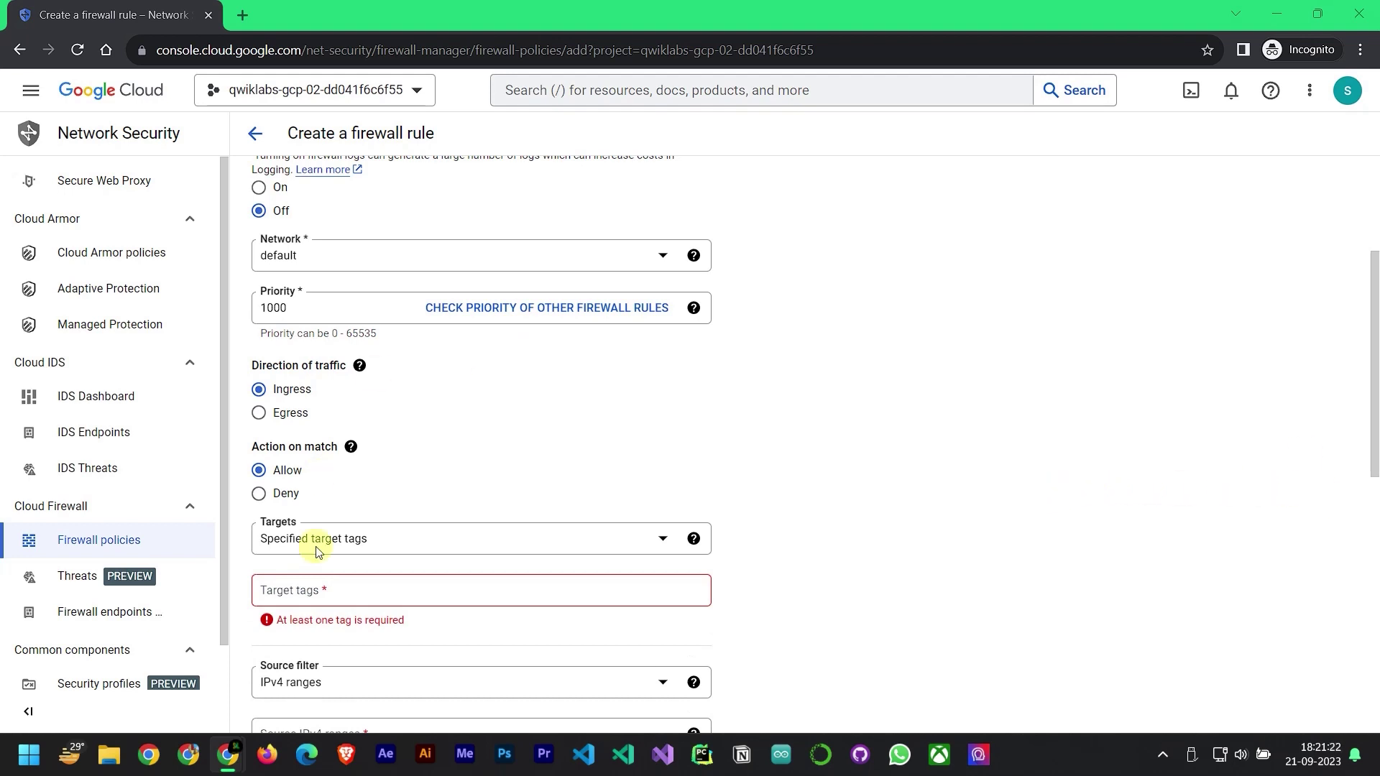
pyautogui.click(324, 590)
pyautogui.write('http-server')
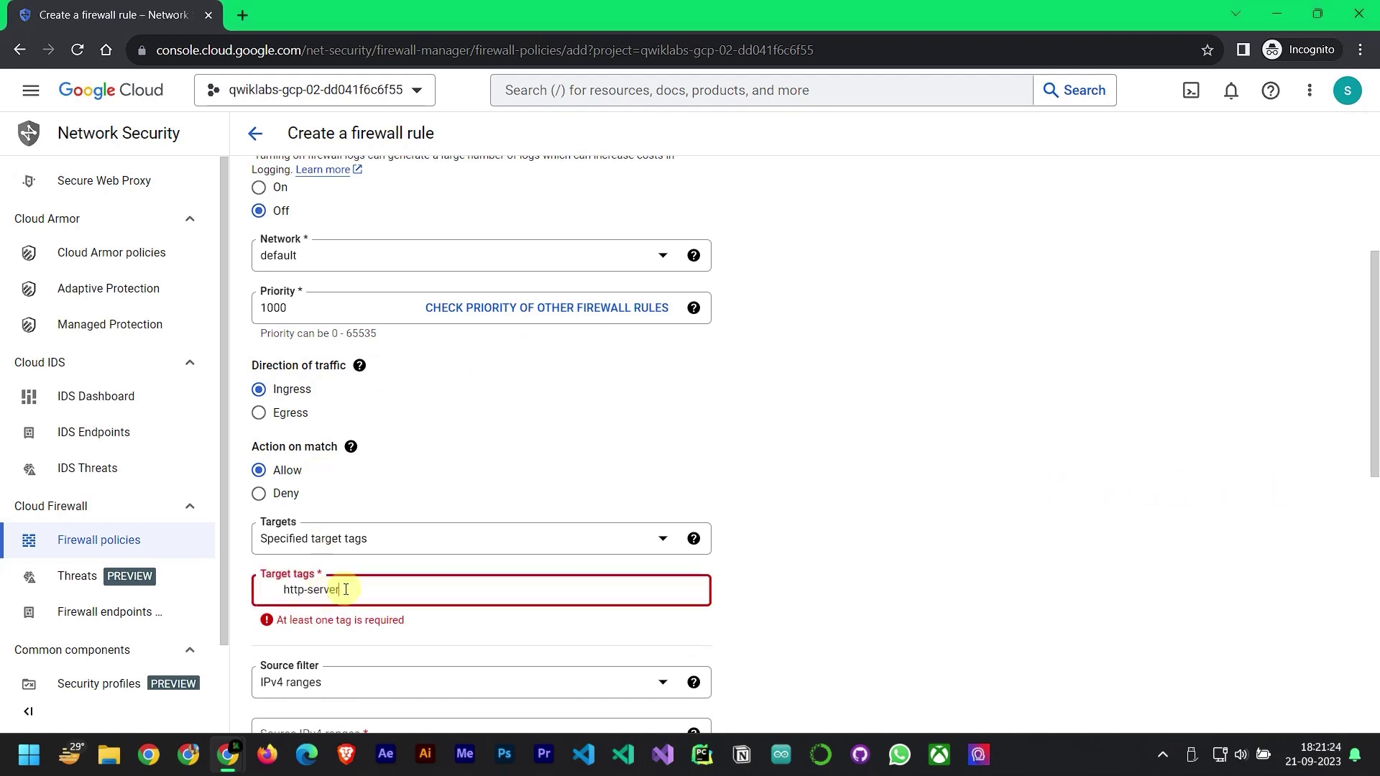
pyautogui.click(282, 590)
pyautogui.press('BackSpace')
pyautogui.click(395, 586)
pyautogui.press('Return')
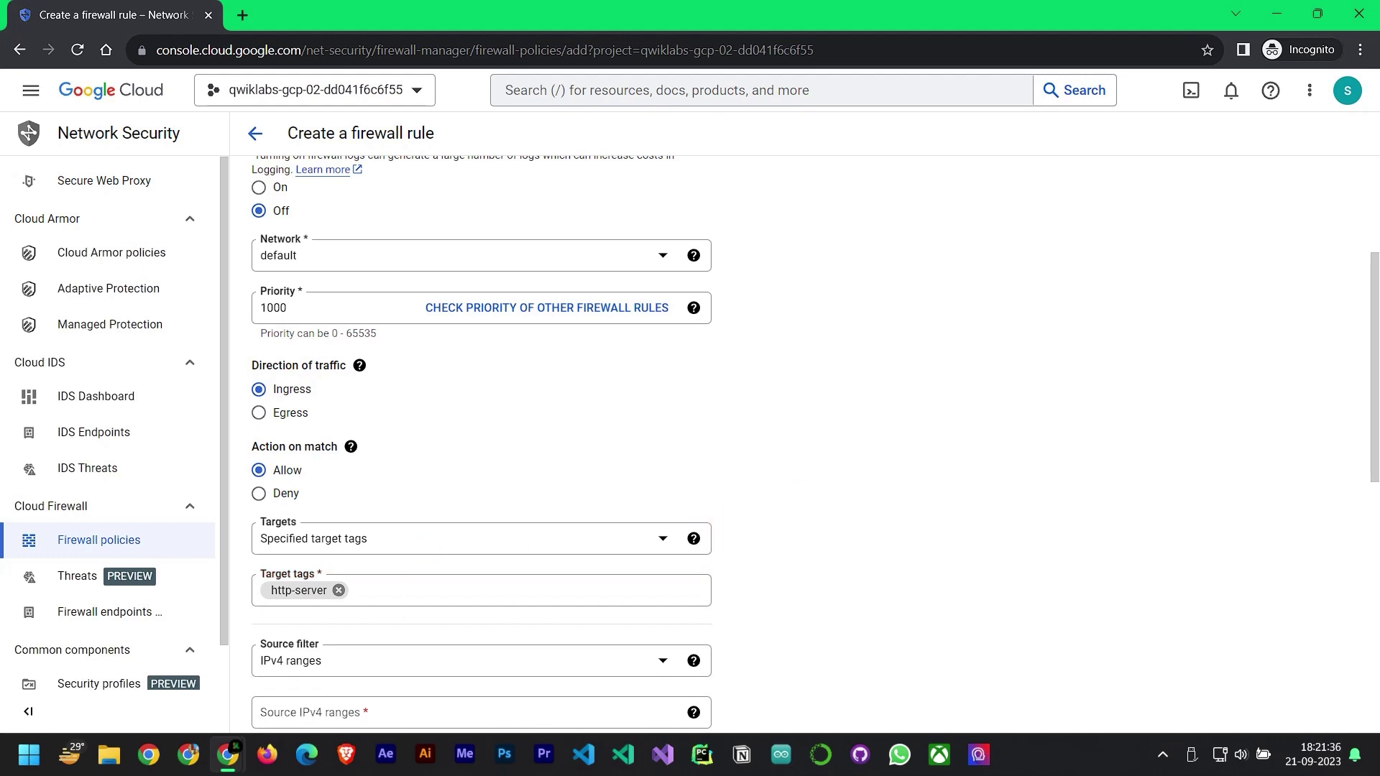
# Set the source IPv4 range of the default-allow-http rule to 0.0.0.0/0
pyautogui.scroll(-3, 436, 535)
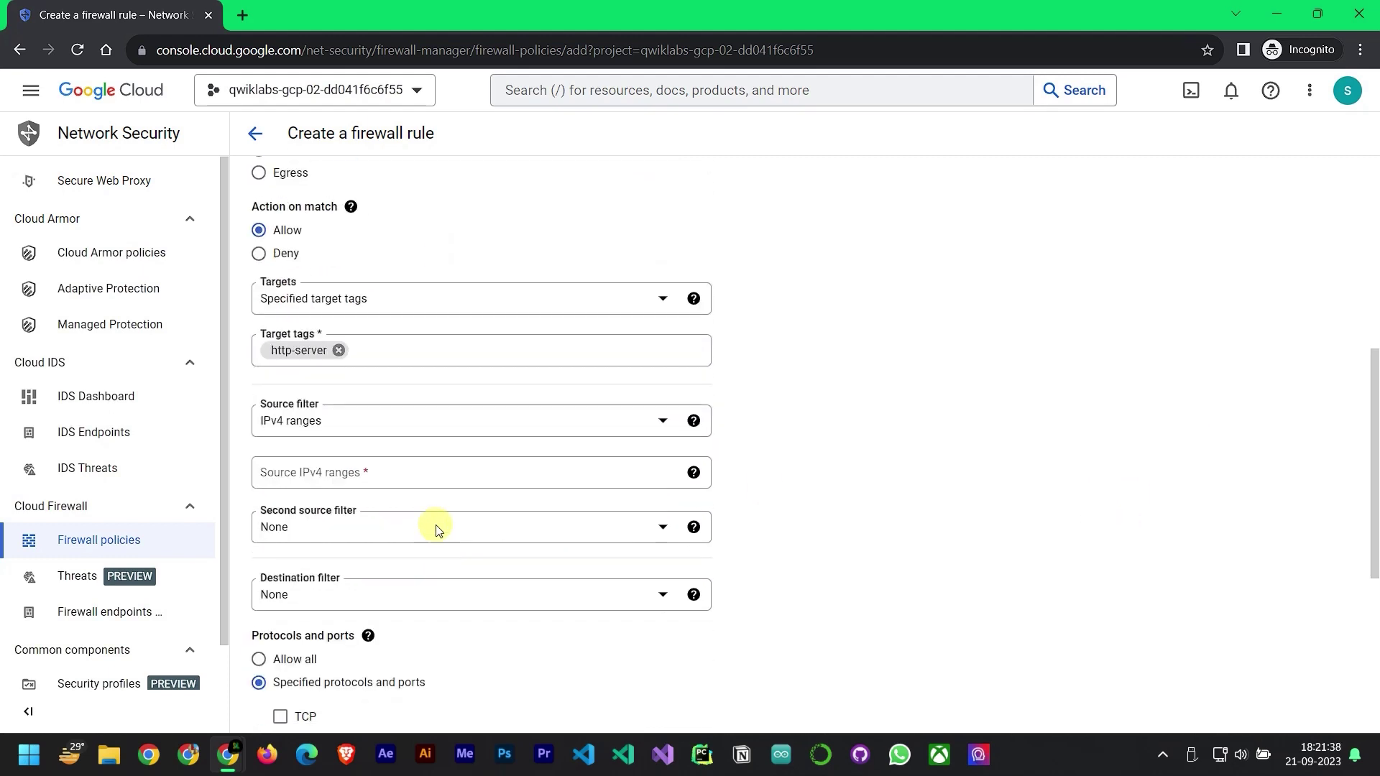
pyautogui.click(444, 473)
pyautogui.write('0.')
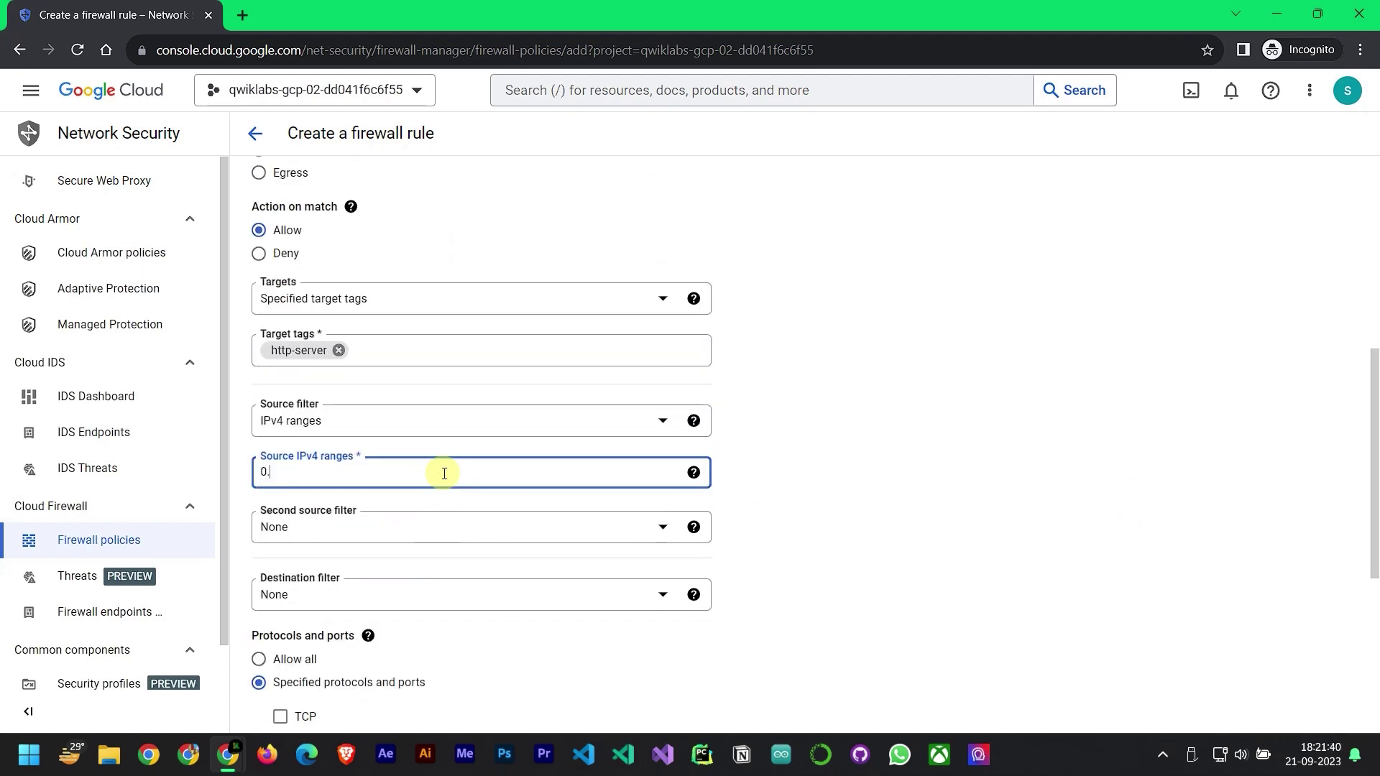
pyautogui.write('0.0.0/0')
pyautogui.press('Return')
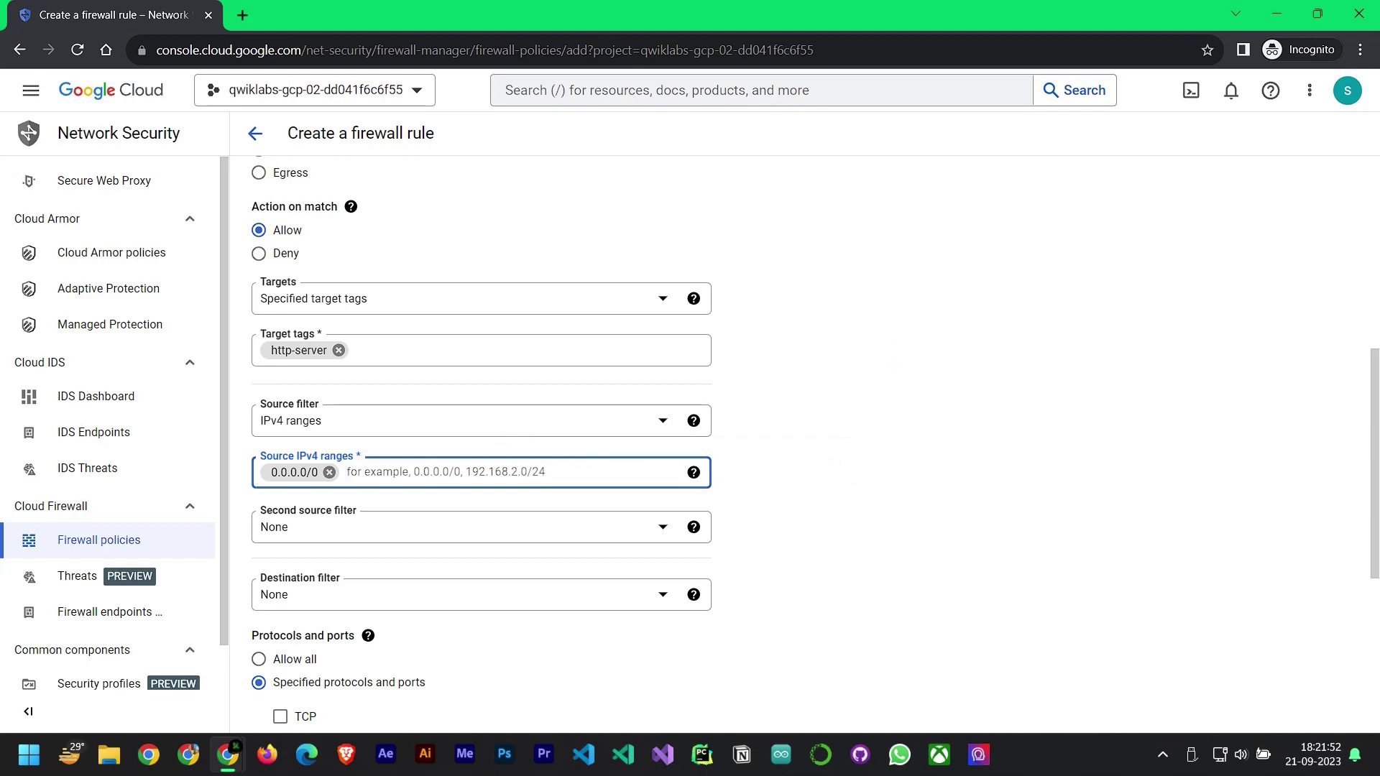
# Specify TCP port 80 as the allowed protocol and port, and create the default-allow-http rule
pyautogui.scroll(-5, 465, 412)
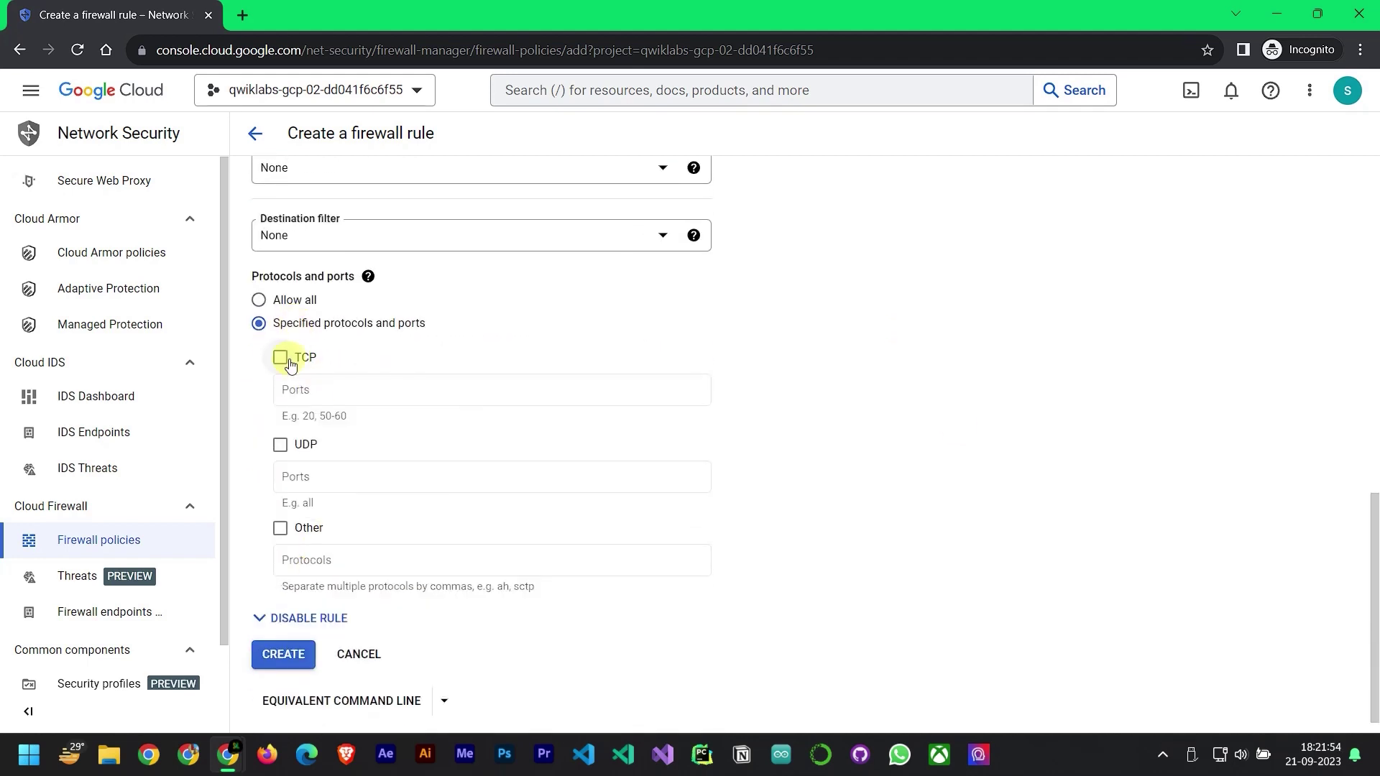
pyautogui.click(288, 361)
pyautogui.click(341, 392)
pyautogui.write('80')
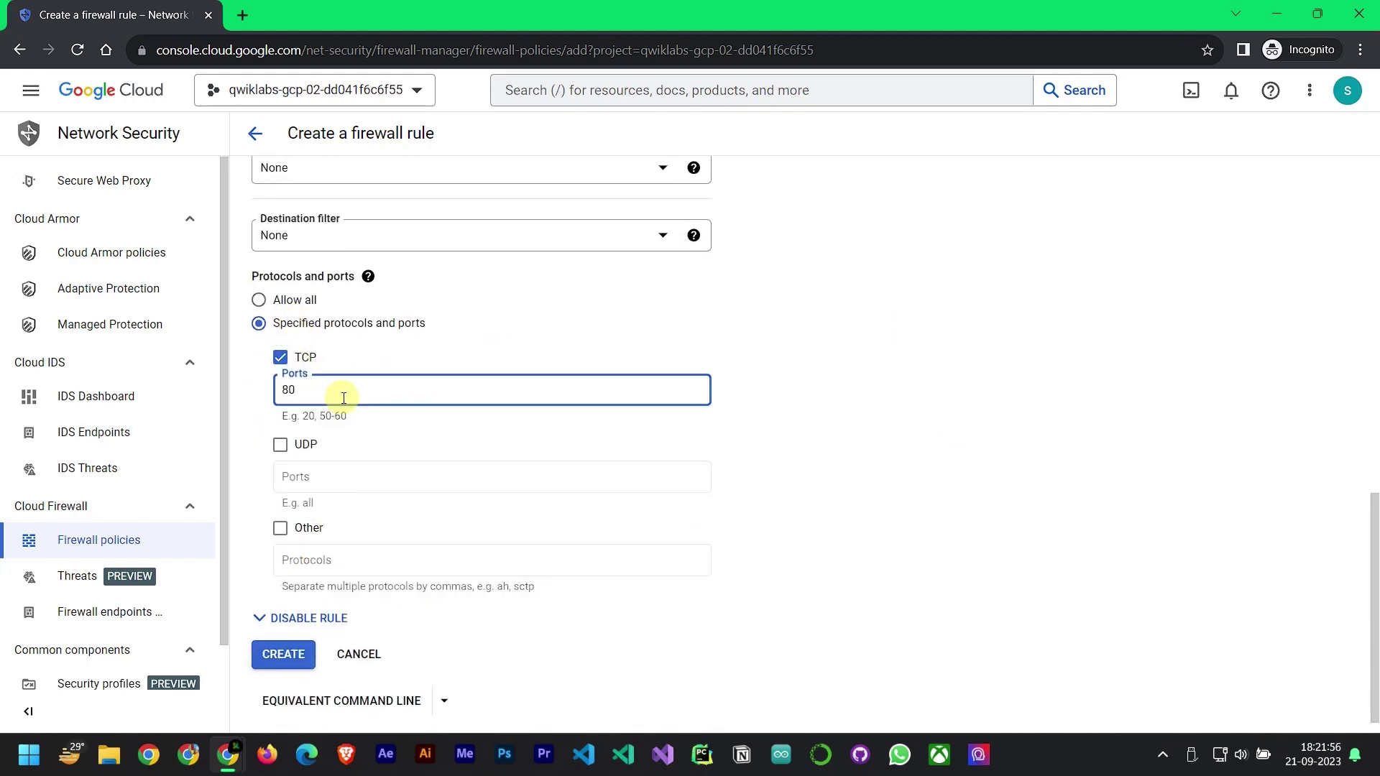
pyautogui.scroll(-1, 700, 540)
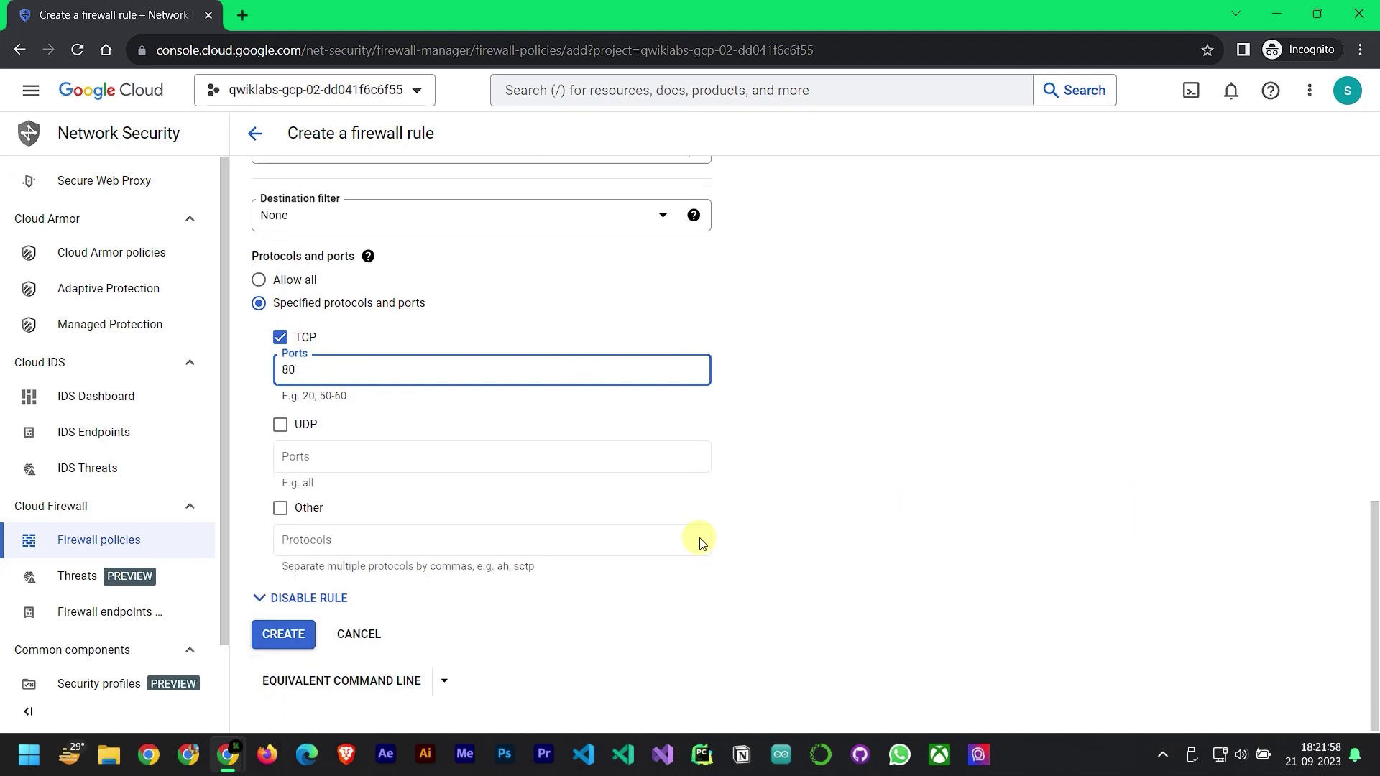
pyautogui.click(267, 635)
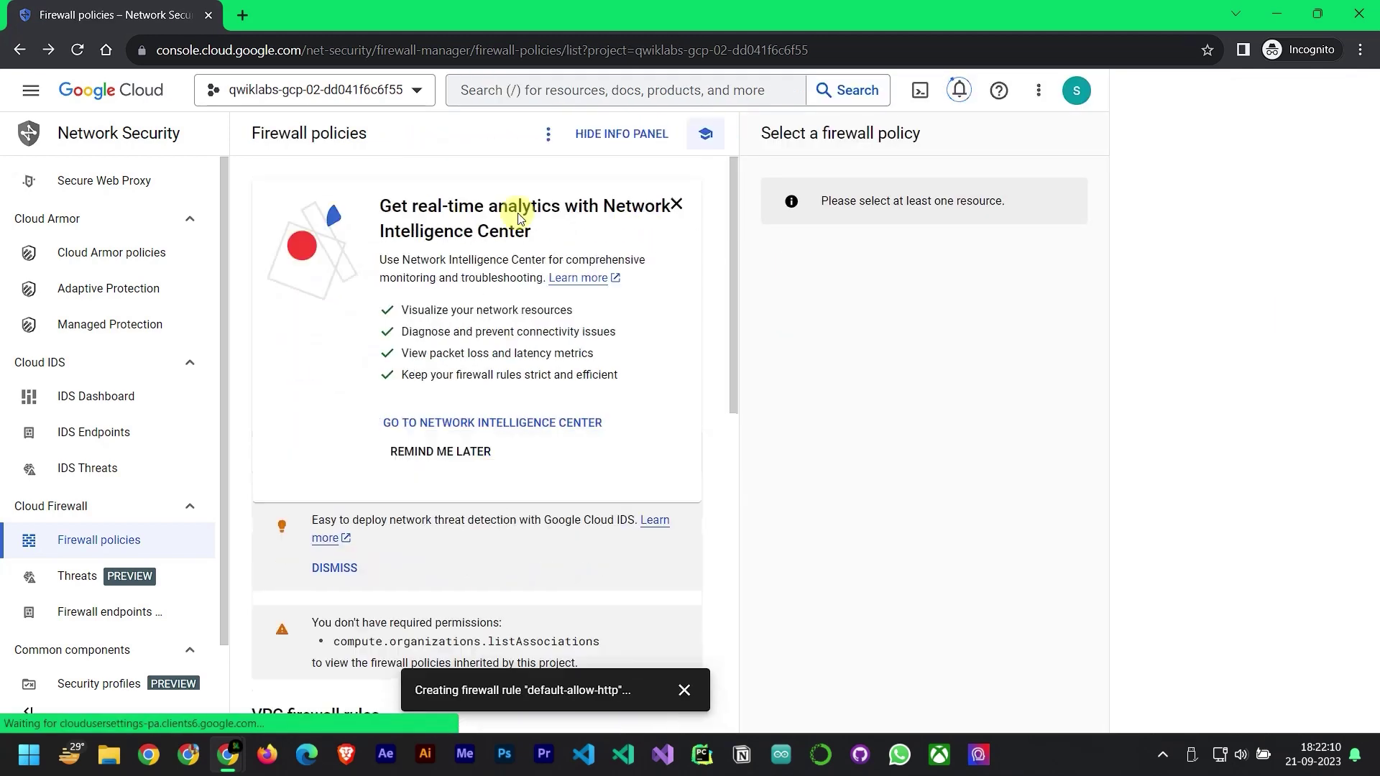
# Start another VPC firewall rule and name it default-allow-health-check
pyautogui.click(537, 135)
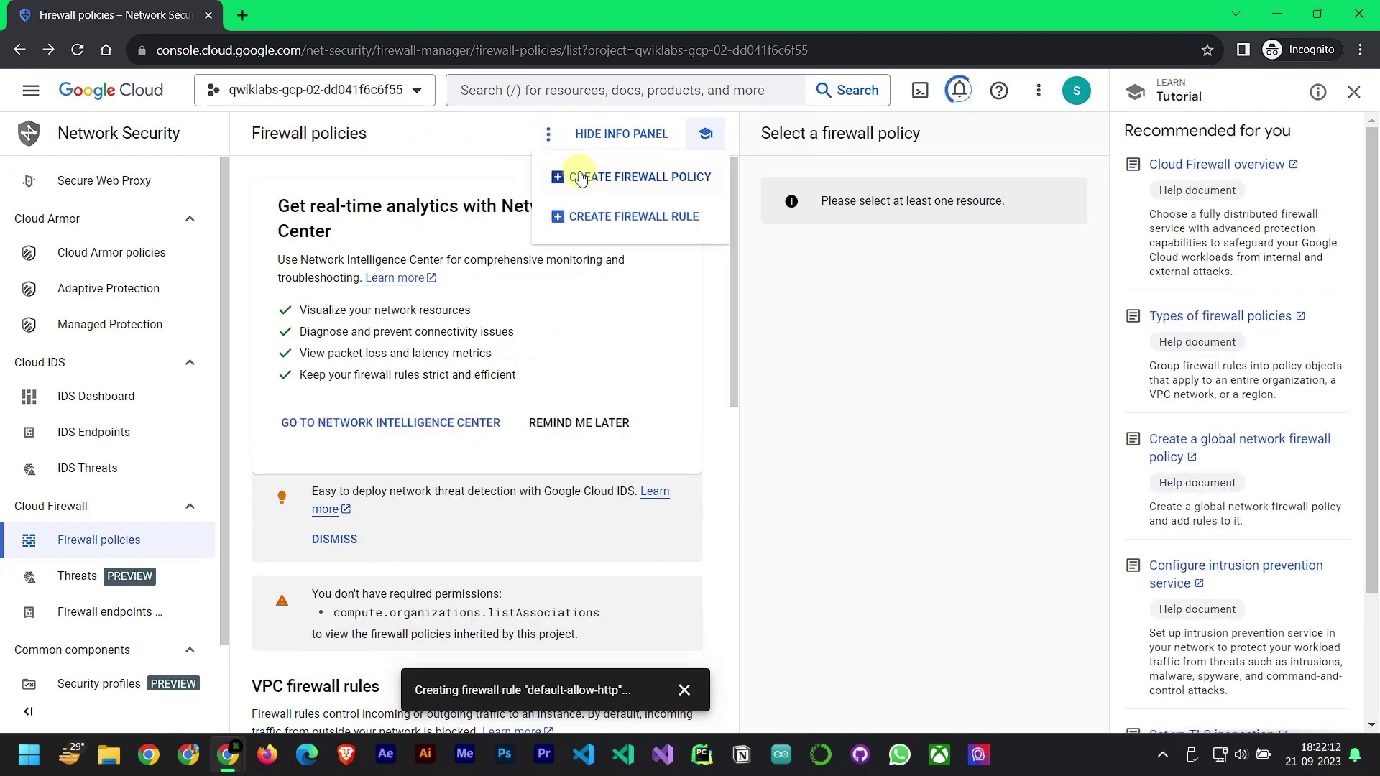
pyautogui.click(587, 208)
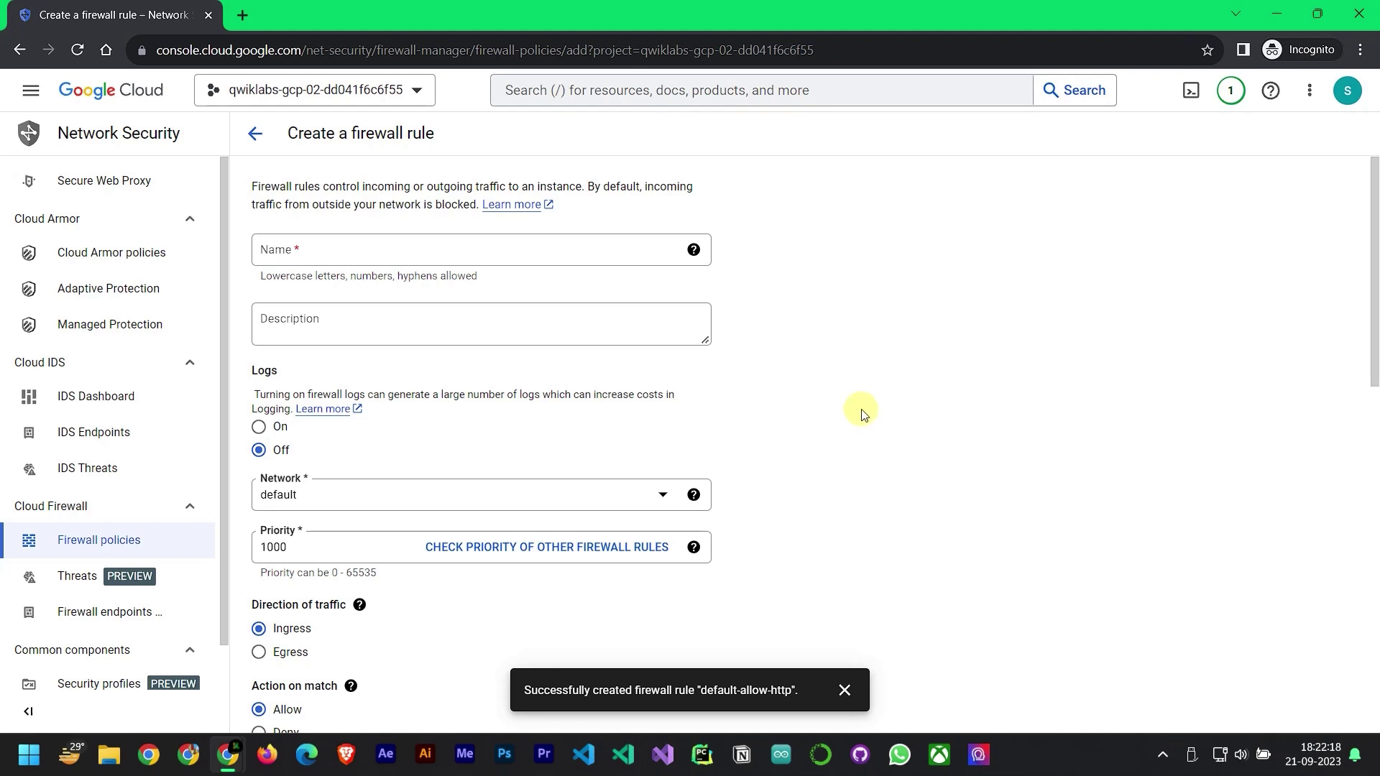
pyautogui.scroll(-2, 992, 381)
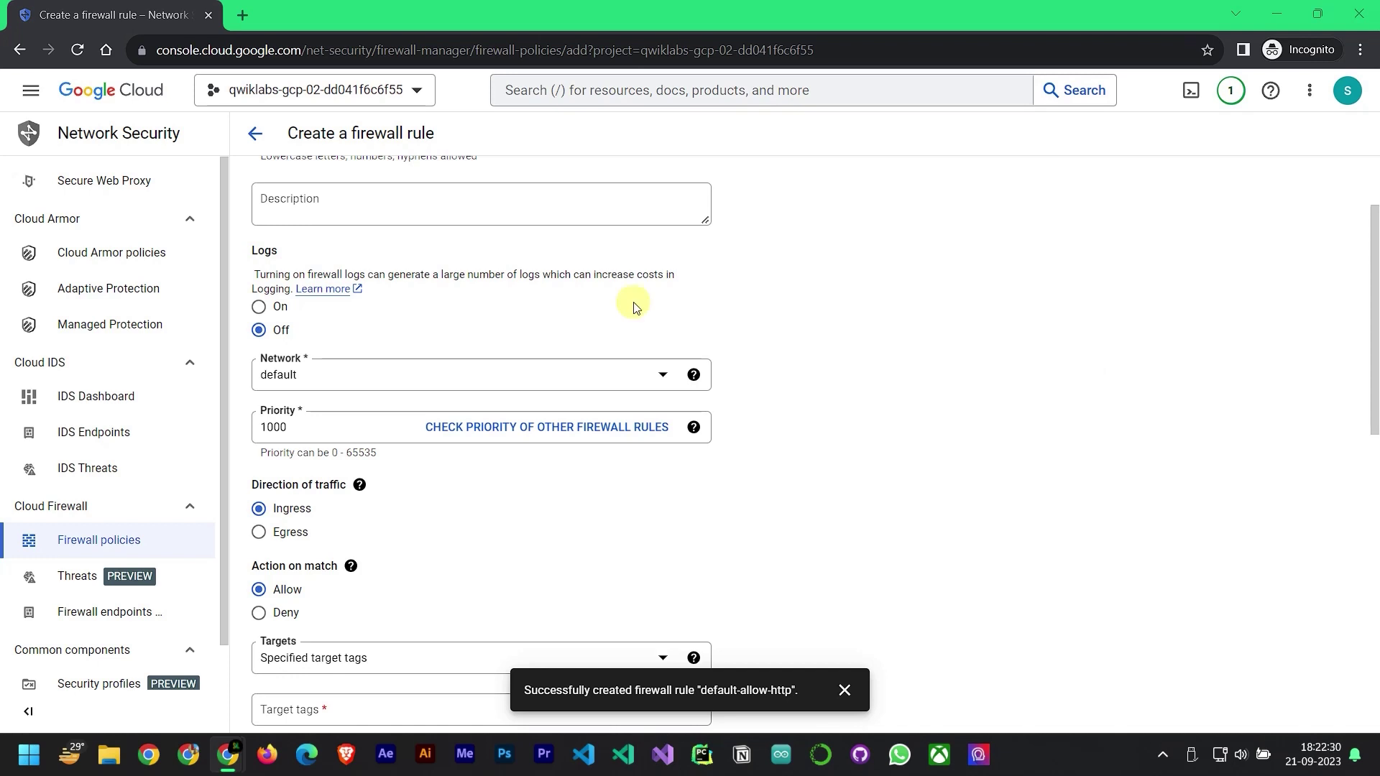
pyautogui.scroll(2, 374, 244)
pyautogui.click(373, 252)
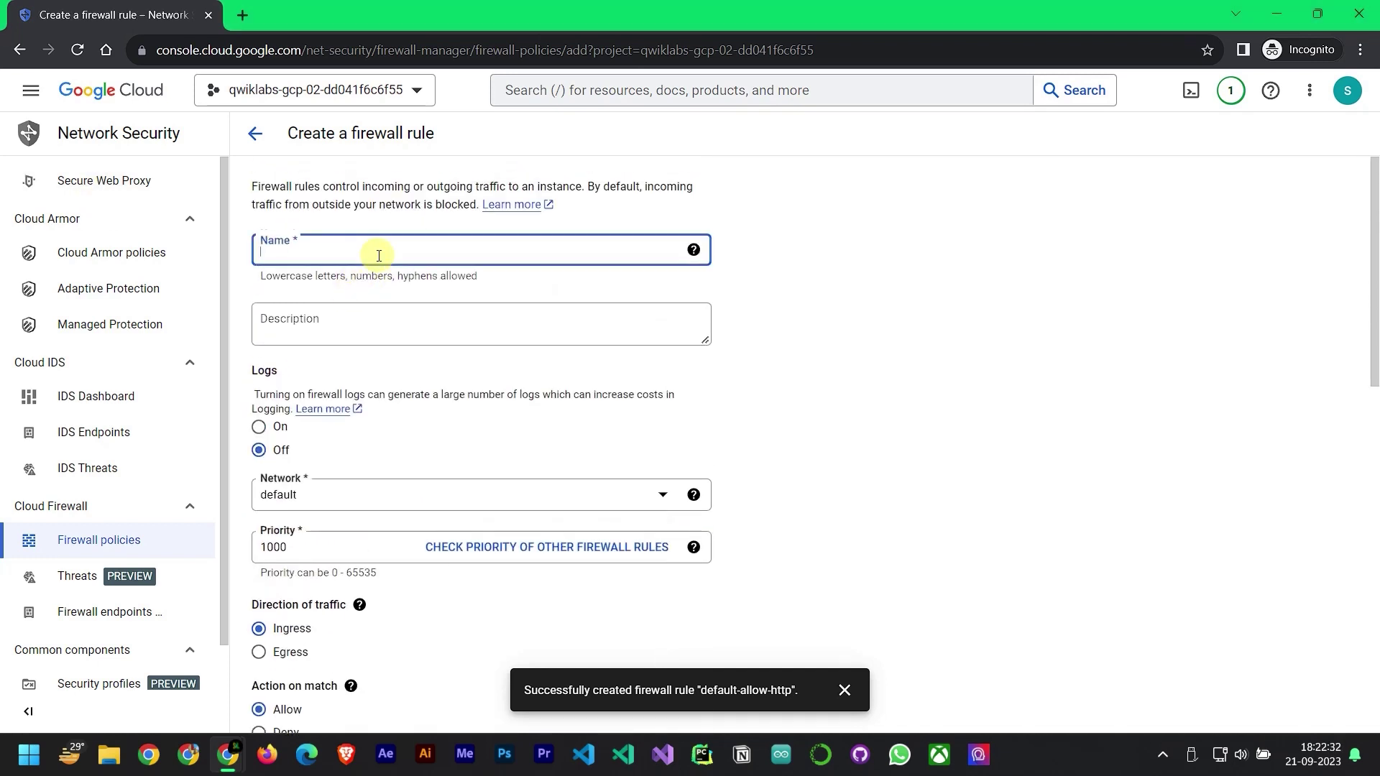
pyautogui.write('default-allow-health-check')
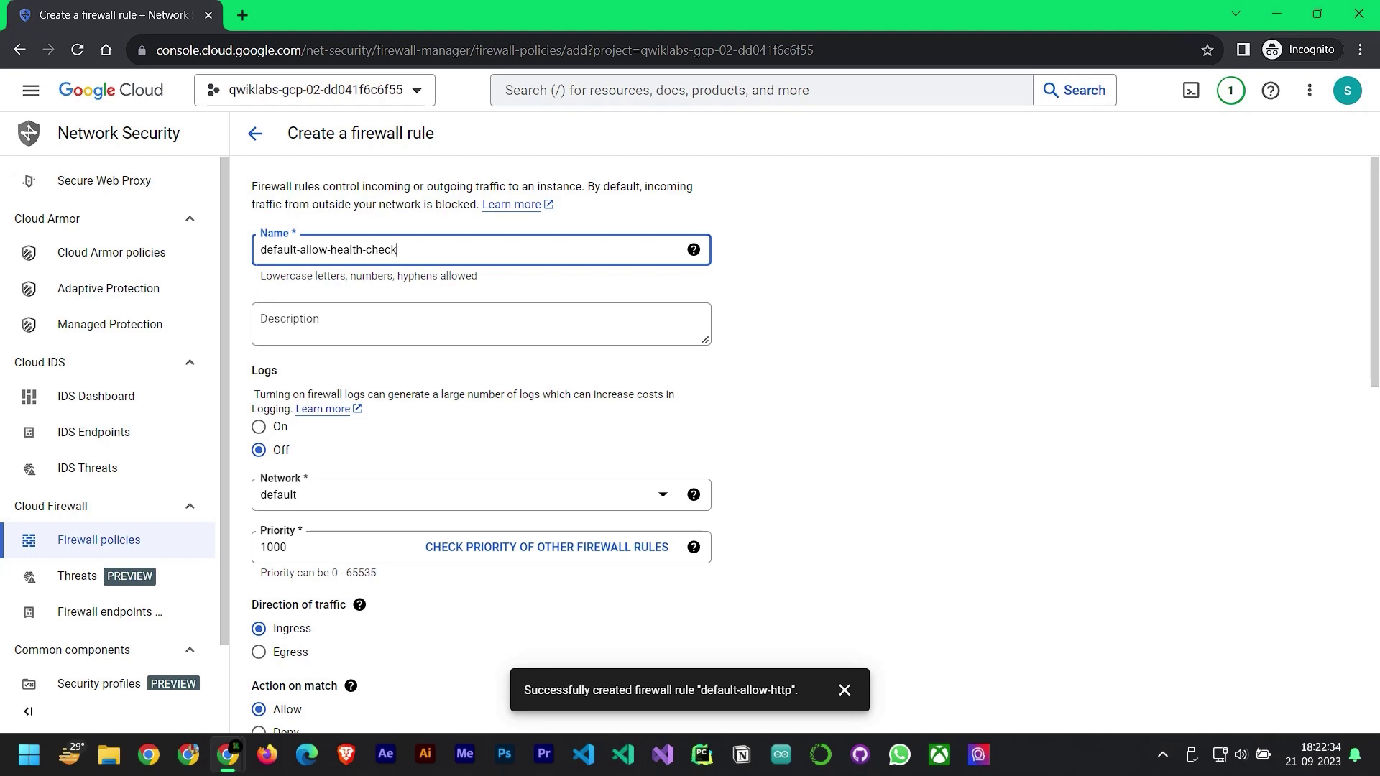
# Add http-server from the clipboard history as the target tag of the default-allow-health-check rule
pyautogui.scroll(-2, 374, 432)
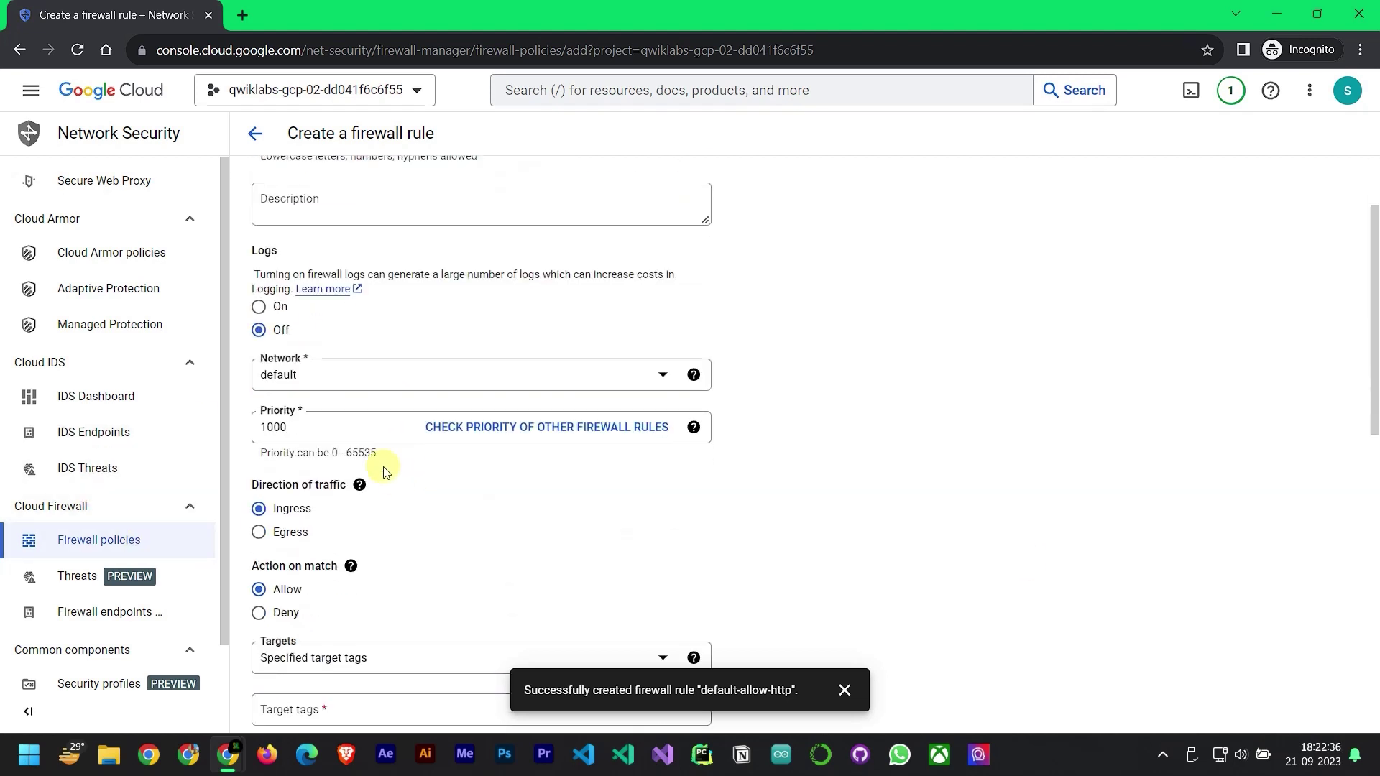
pyautogui.scroll(-3, 363, 434)
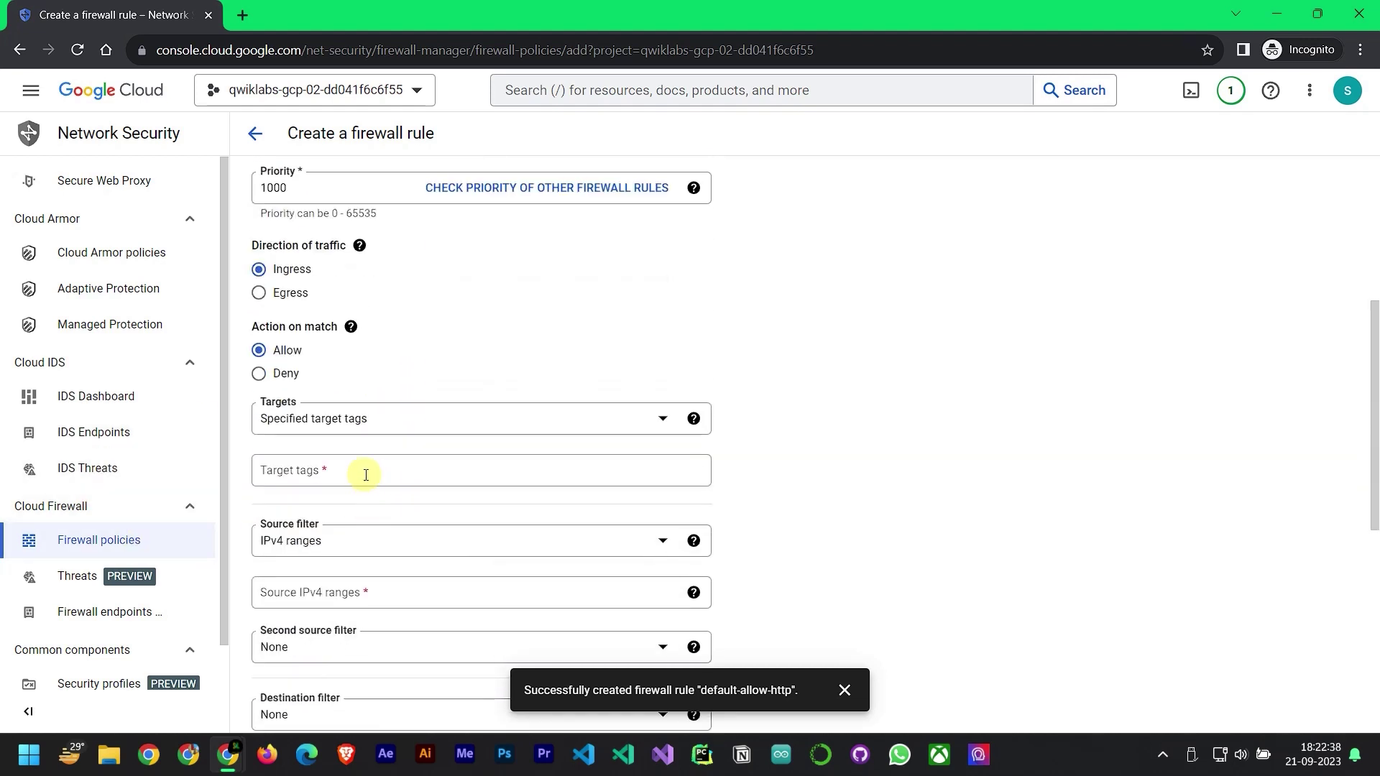
pyautogui.click(365, 474)
pyautogui.write('htt')
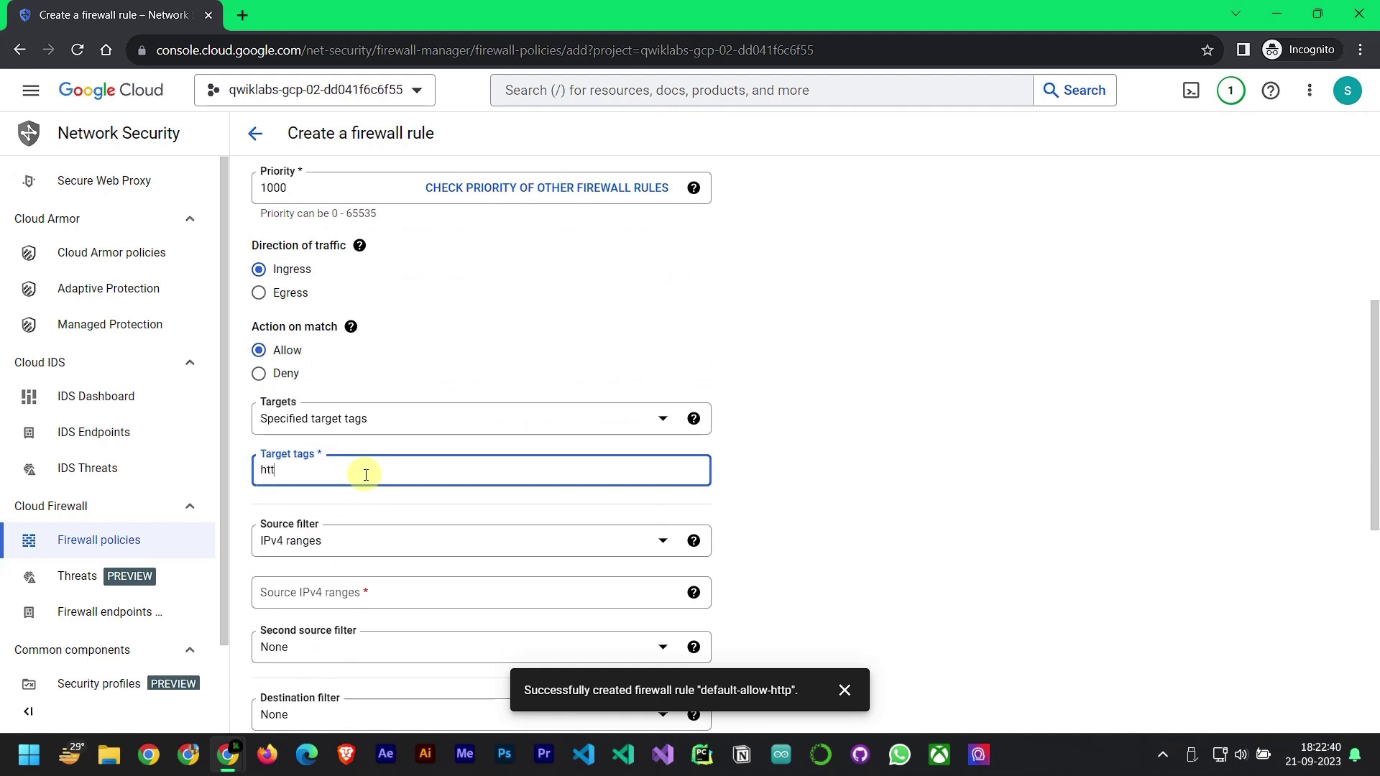
pyautogui.press('BackSpace')
pyautogui.press('BackSpace')
pyautogui.press('BackSpace')
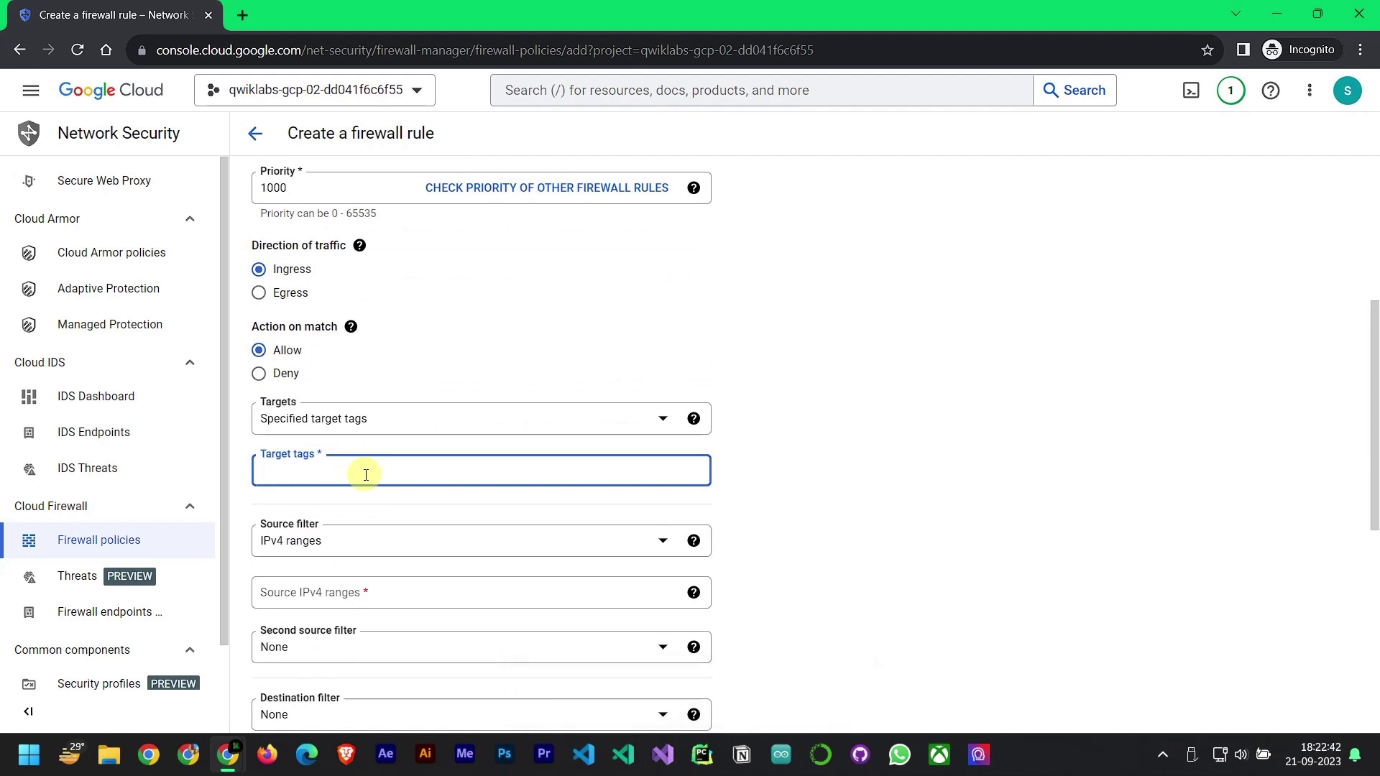
pyautogui.press('super+v')
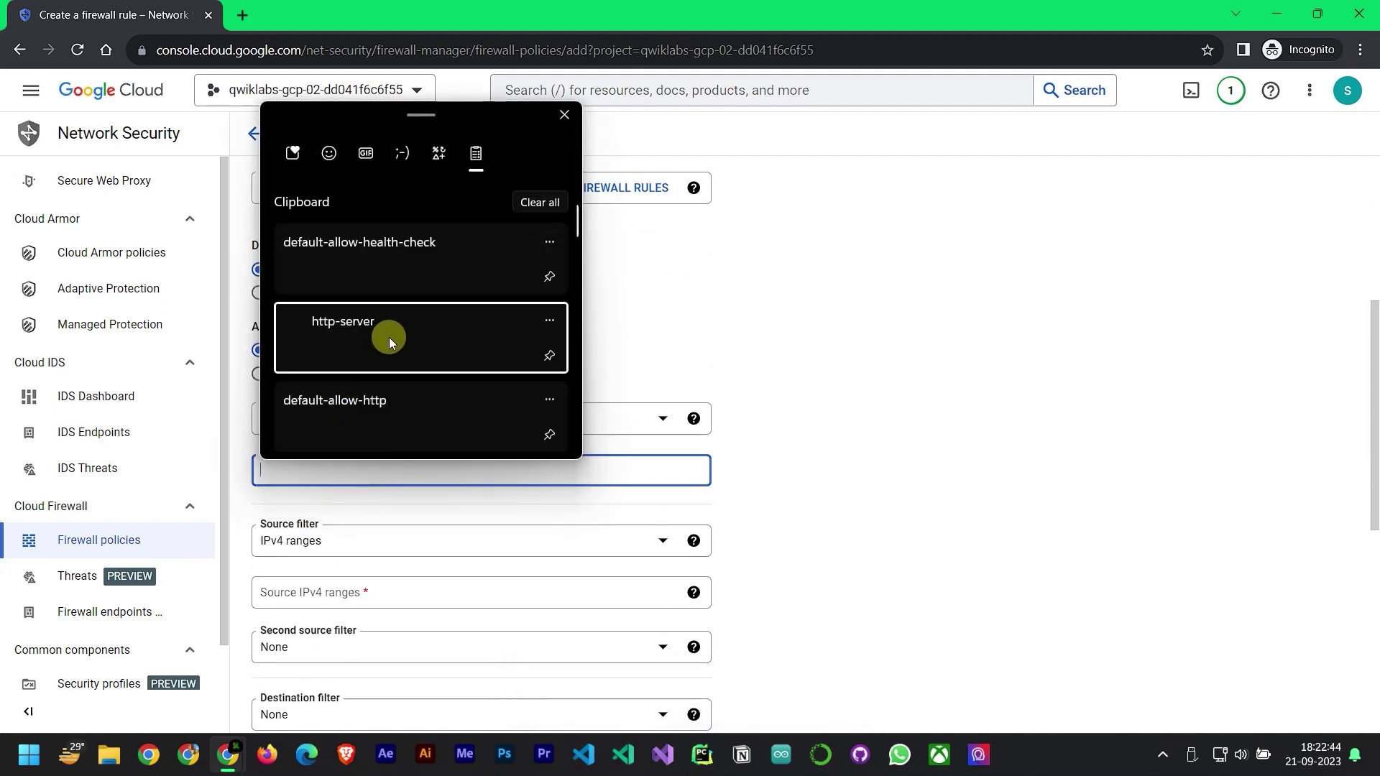
pyautogui.click(388, 338)
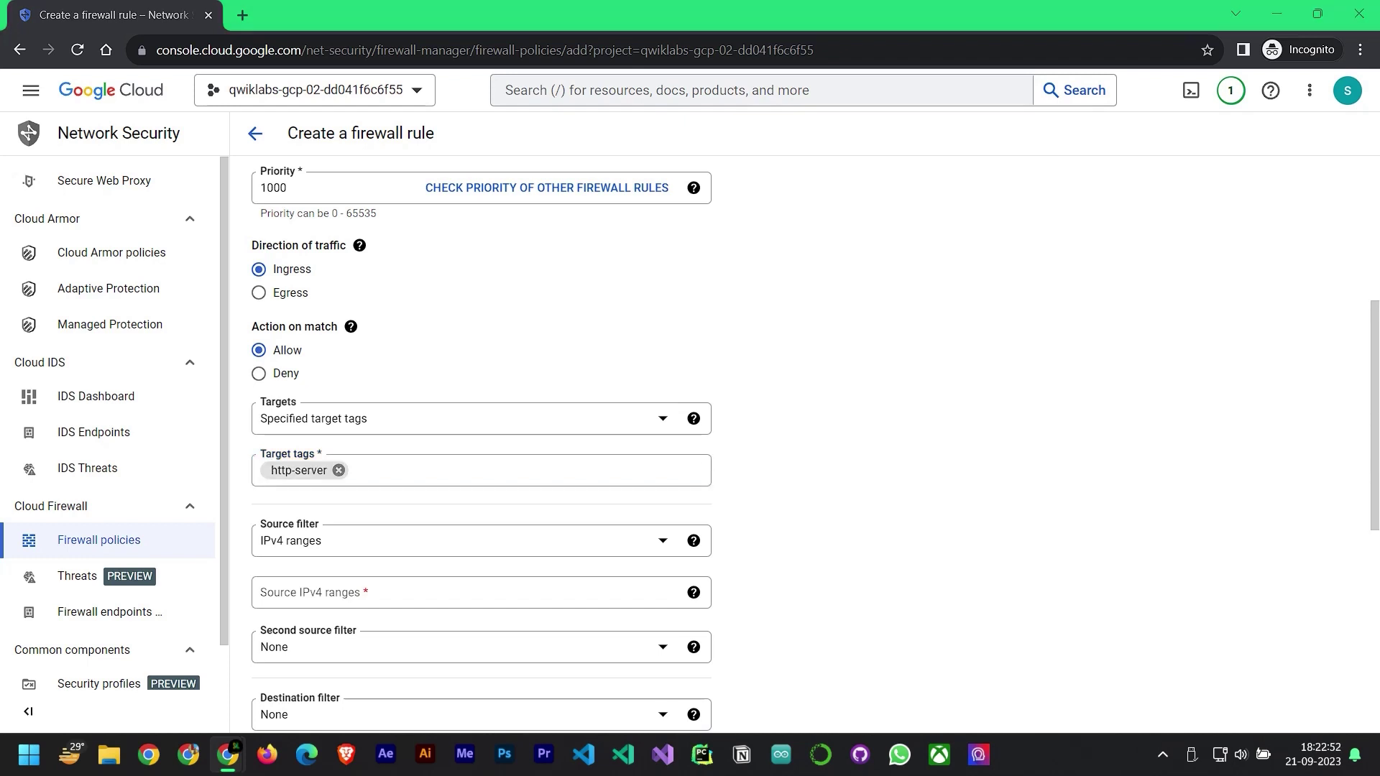
# Add 130.211.0.0/22 and 35.191.0.0/16 as source IPv4 ranges of the default-allow-health-check rule
pyautogui.click(322, 602)
pyautogui.write('130.211.0.0/22')
pyautogui.press('Return')
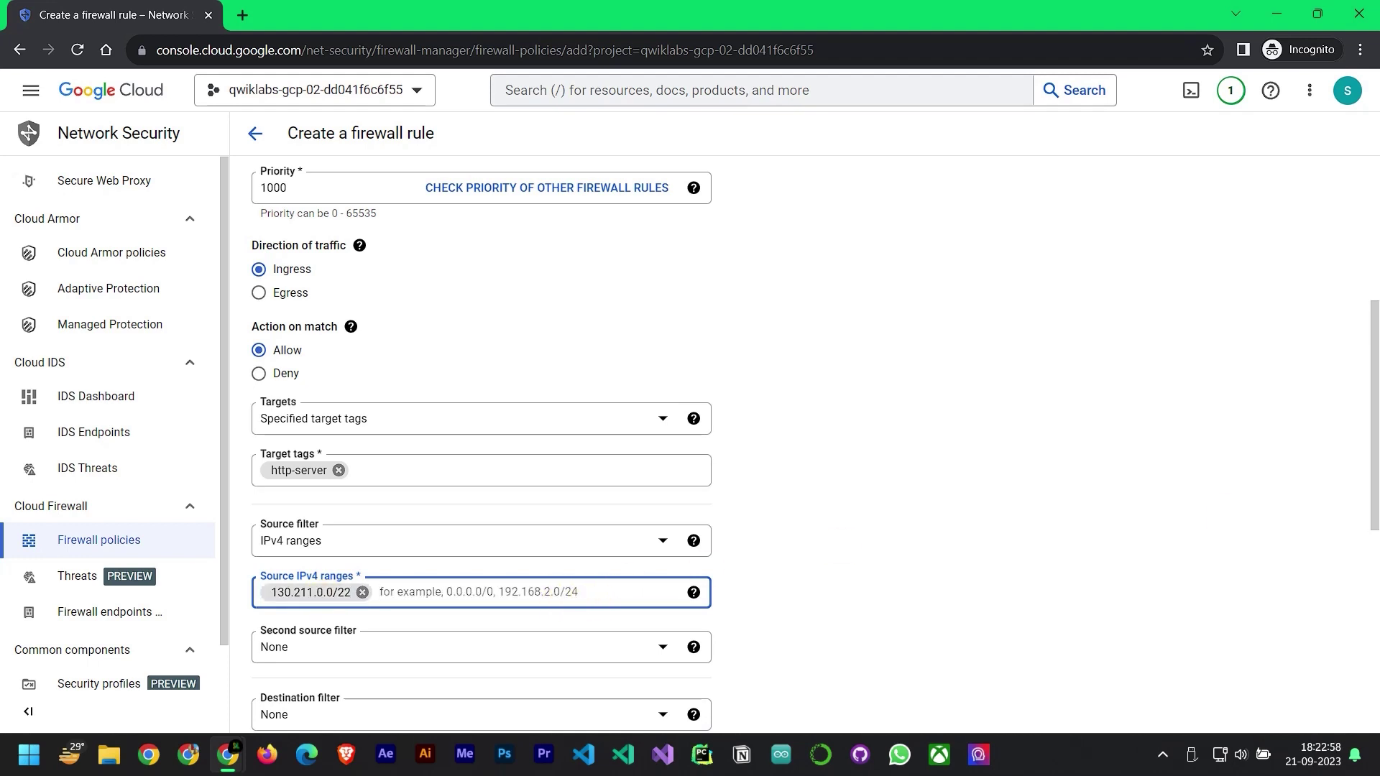
pyautogui.click(551, 590)
pyautogui.write('35.191.0.0/16')
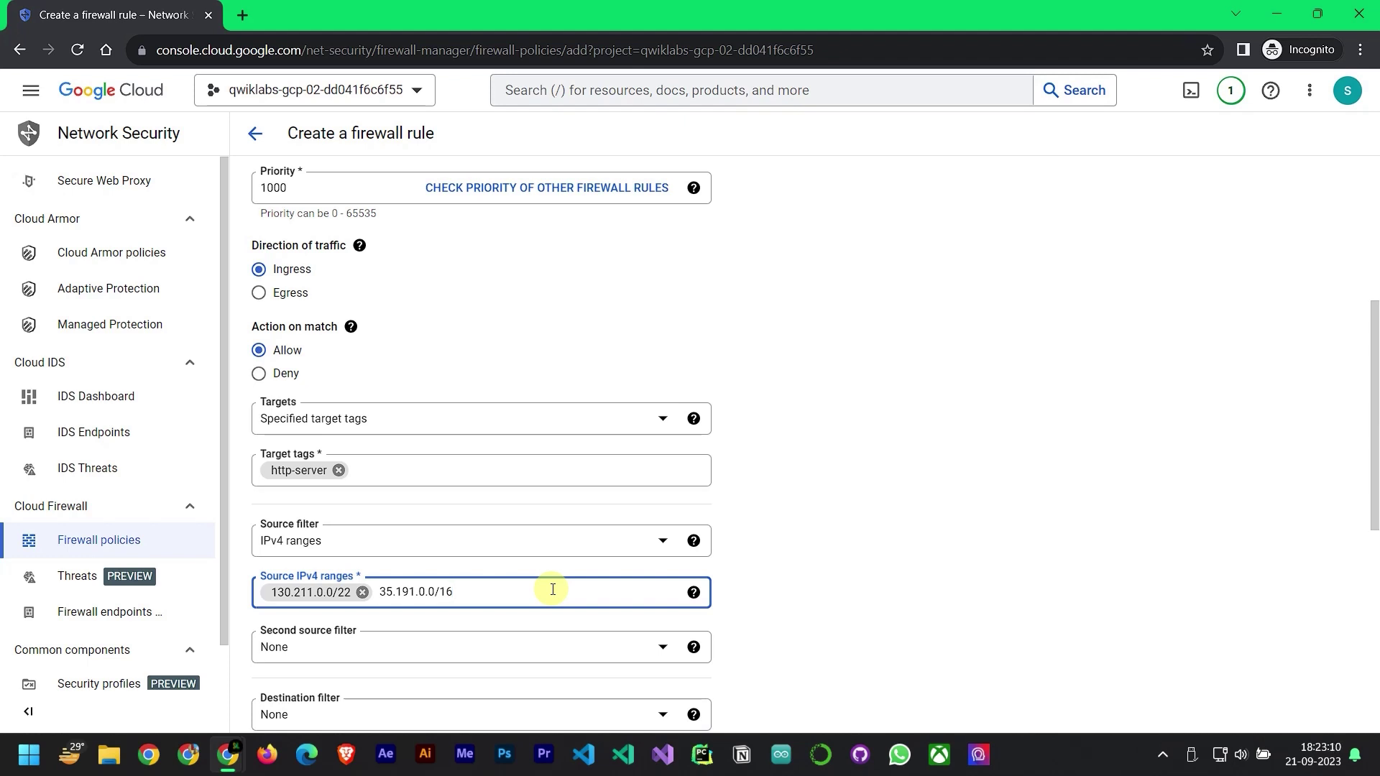
pyautogui.press('Return')
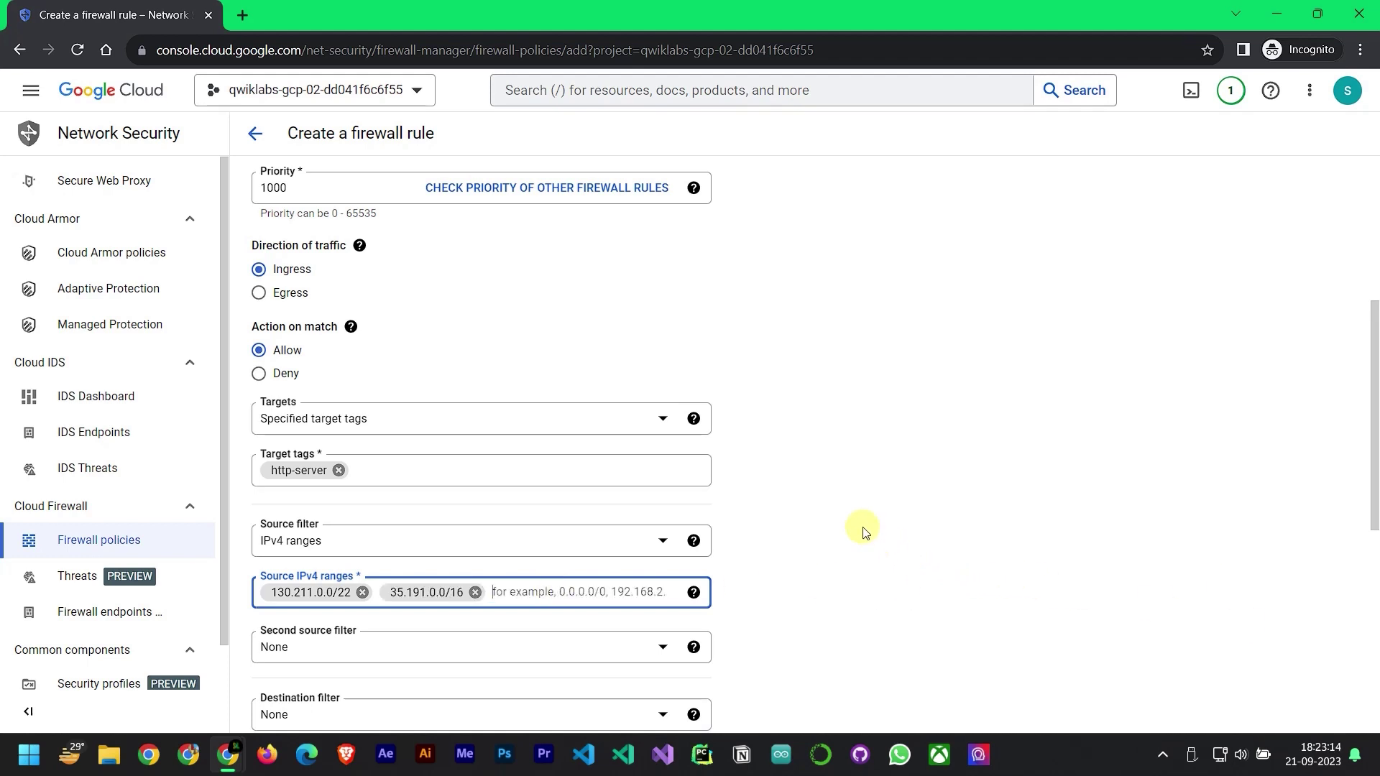
# Allow TCP without specific ports as the protocol and create the default-allow-health-check rule
pyautogui.scroll(-5, 597, 515)
pyautogui.click(280, 478)
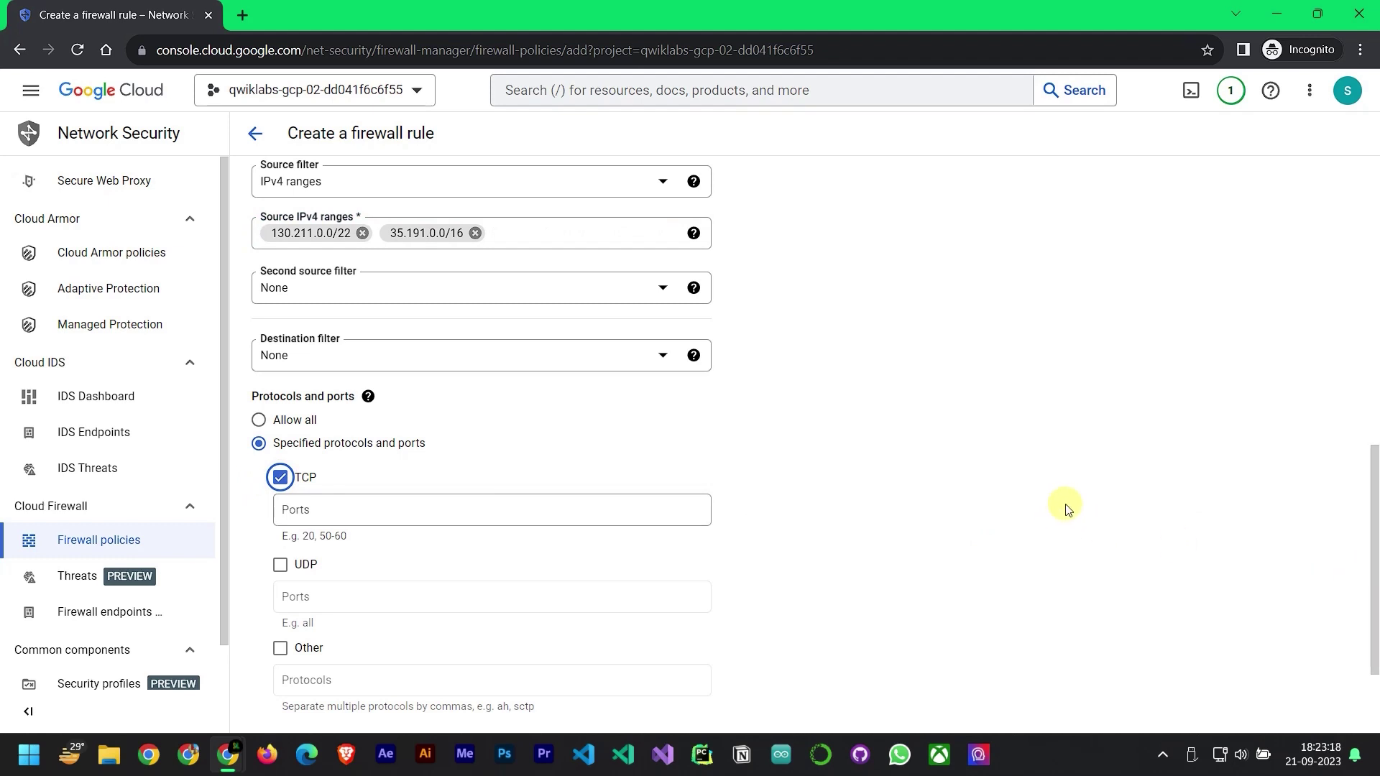
pyautogui.scroll(-2, 1098, 503)
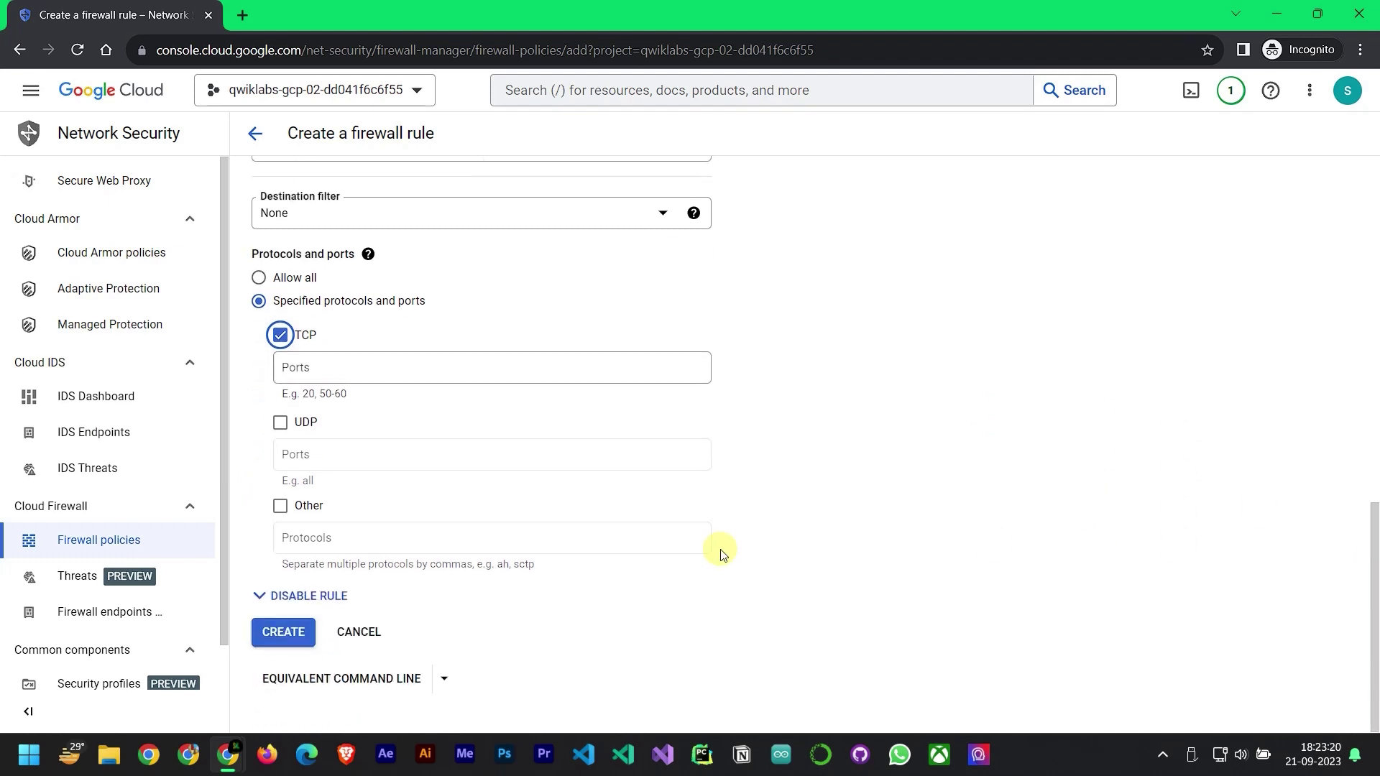
pyautogui.click(308, 639)
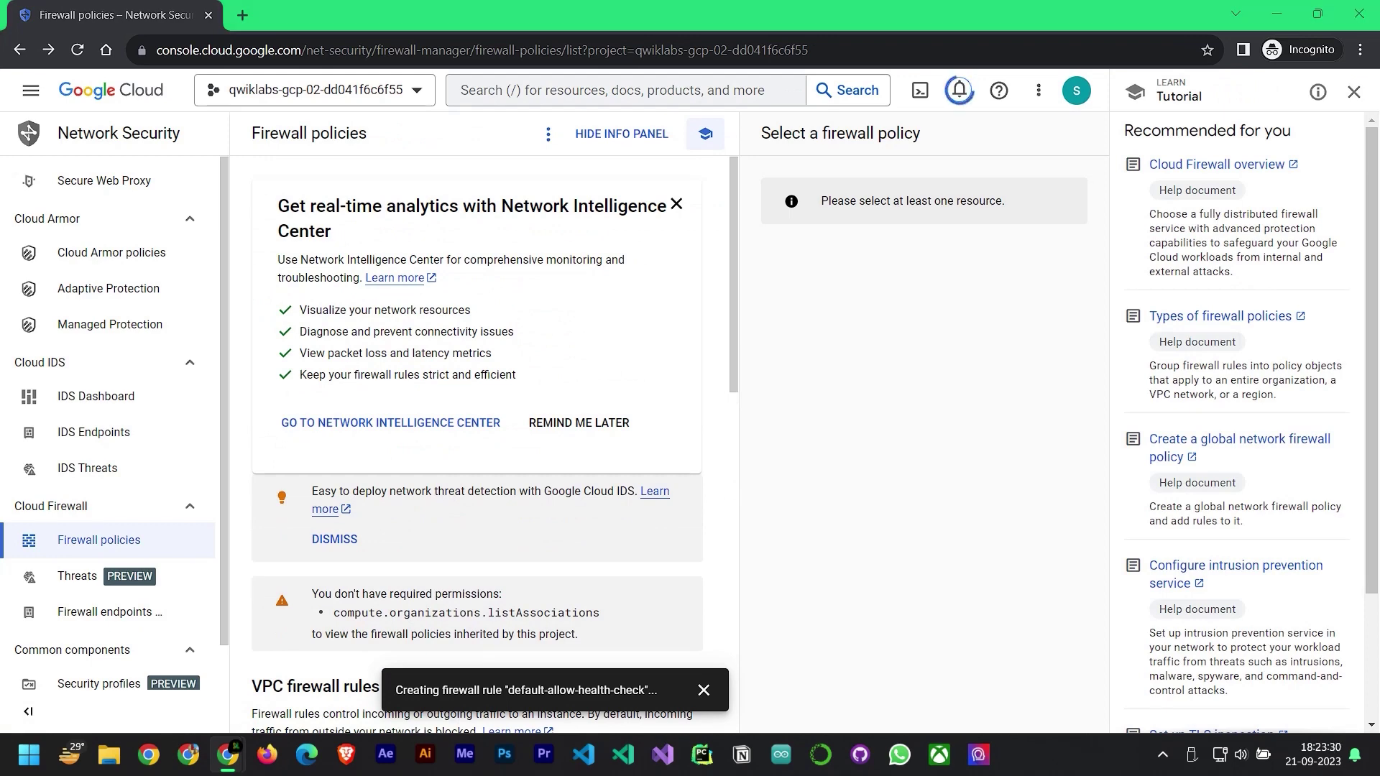
# Switch to the Google Cloud Skills Boost lab page, examine the Task 2 instance template instructions, and return to the cloud console
pyautogui.hotkey('alt', 'Tab')
pyautogui.moveTo(914, 9); pyautogui.dragTo(915, 4)
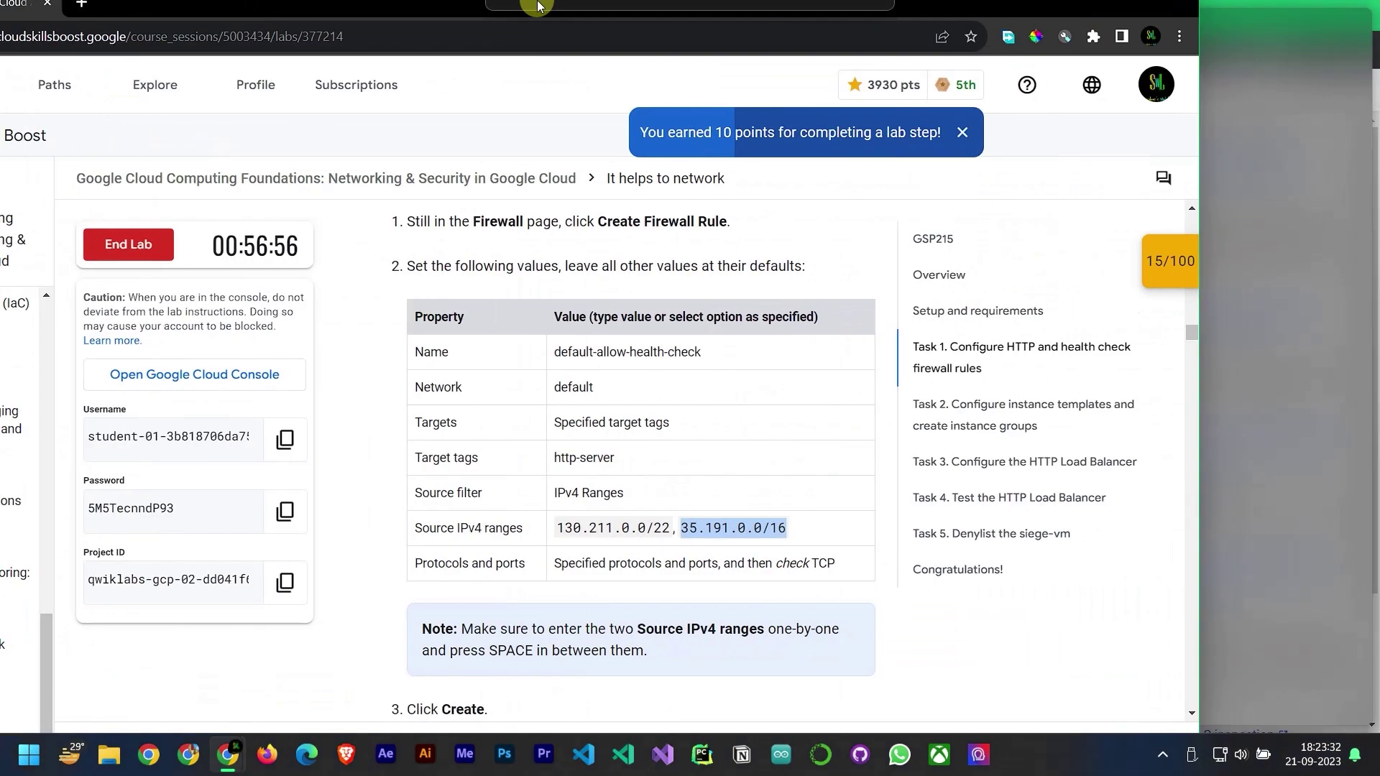
pyautogui.scroll(-5, 583, 416)
pyautogui.scroll(-8, 581, 457)
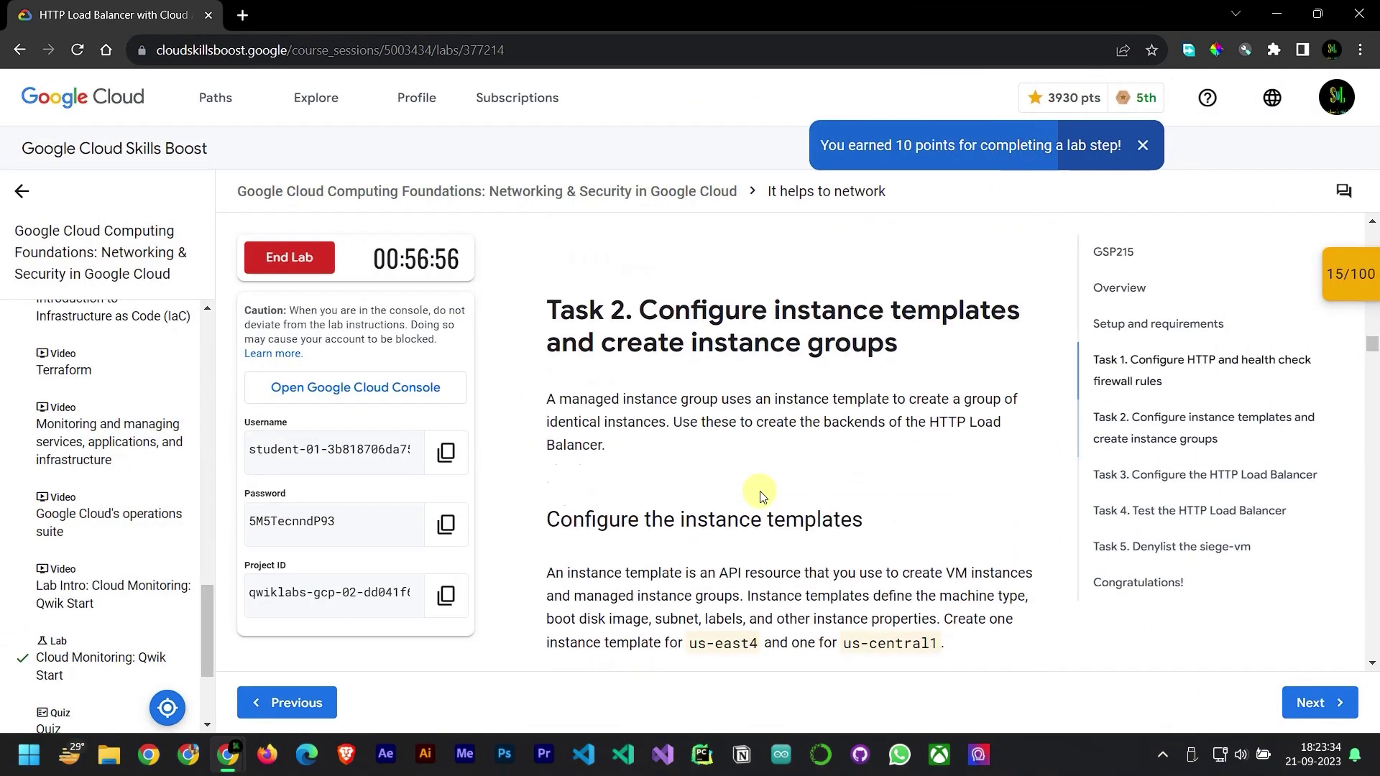
pyautogui.doubleClick(767, 24)
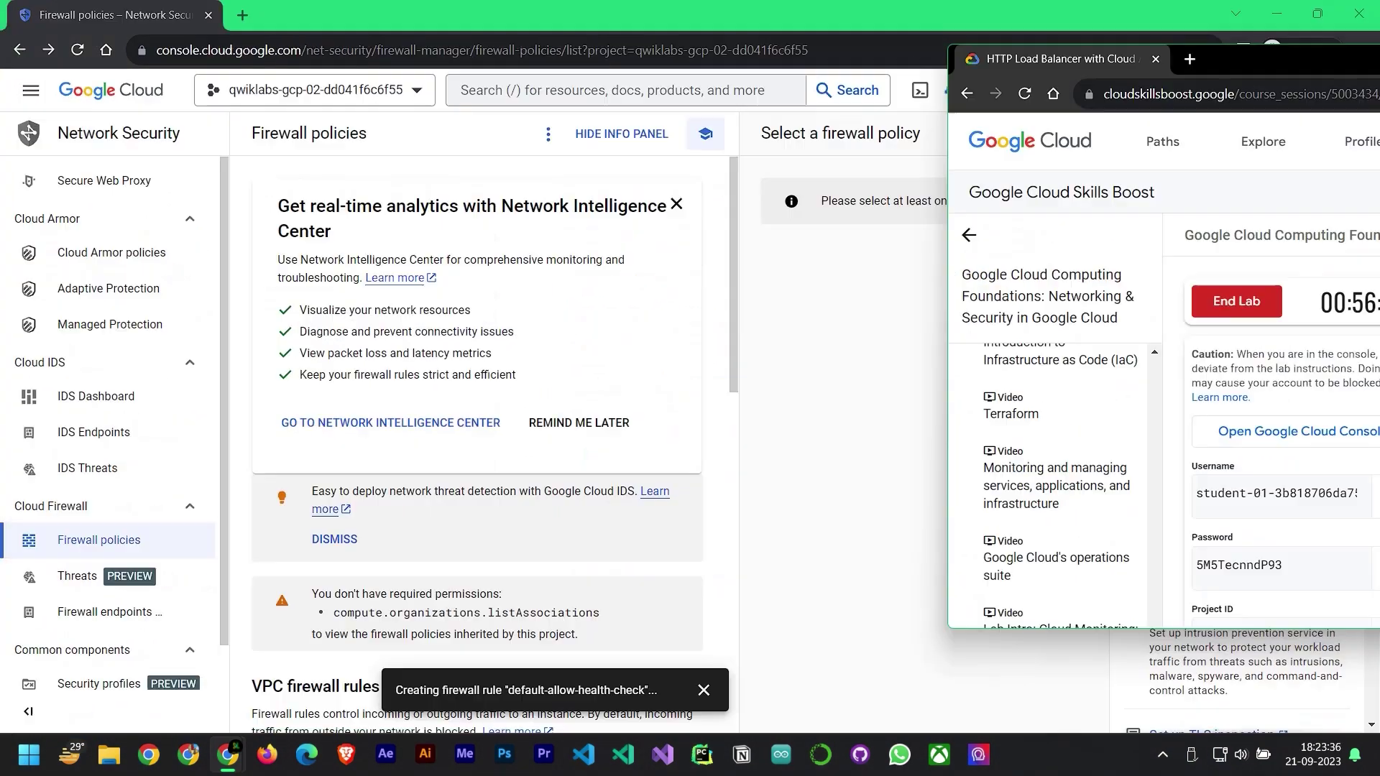
pyautogui.hotkey('alt', 'Tab')
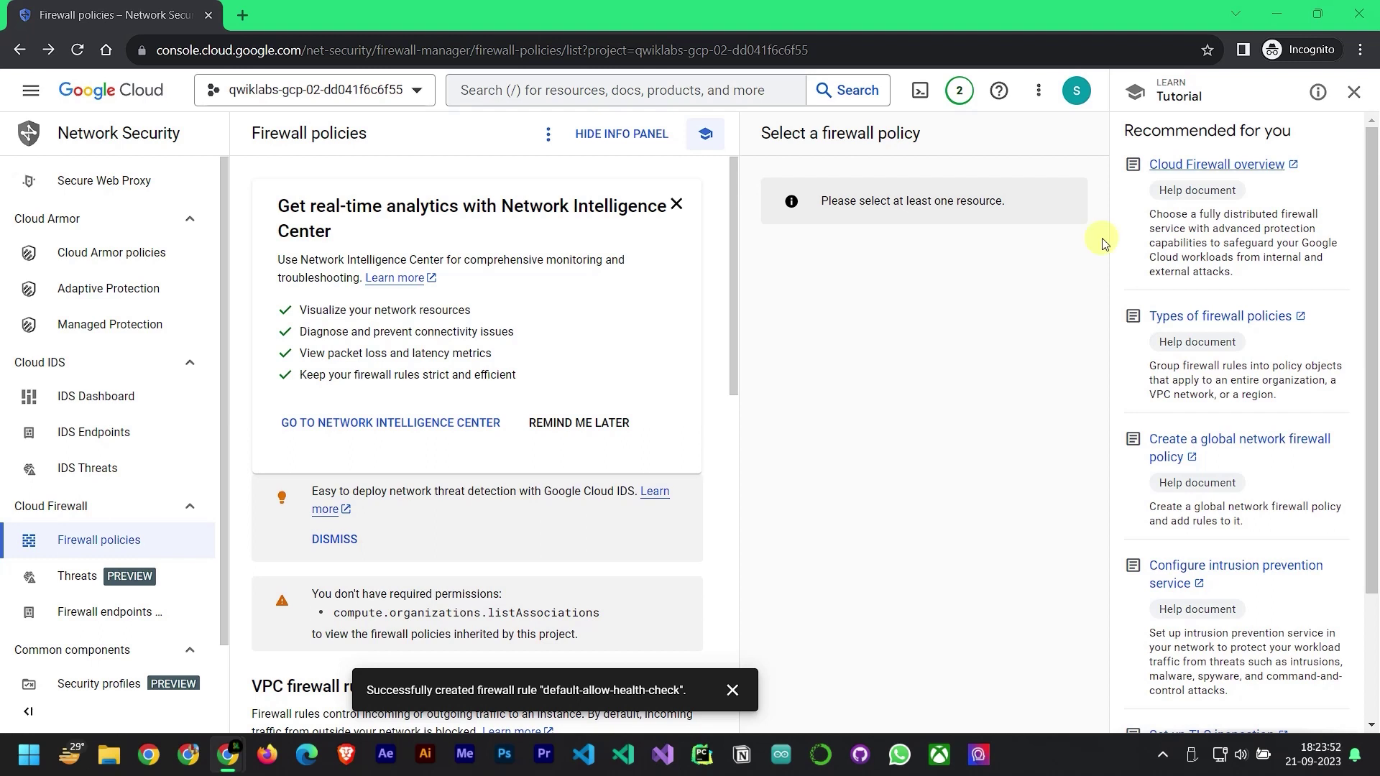
# Start a new instance template in Compute Engine and name it us-east4-template
pyautogui.click(31, 90)
pyautogui.moveTo(113, 434)
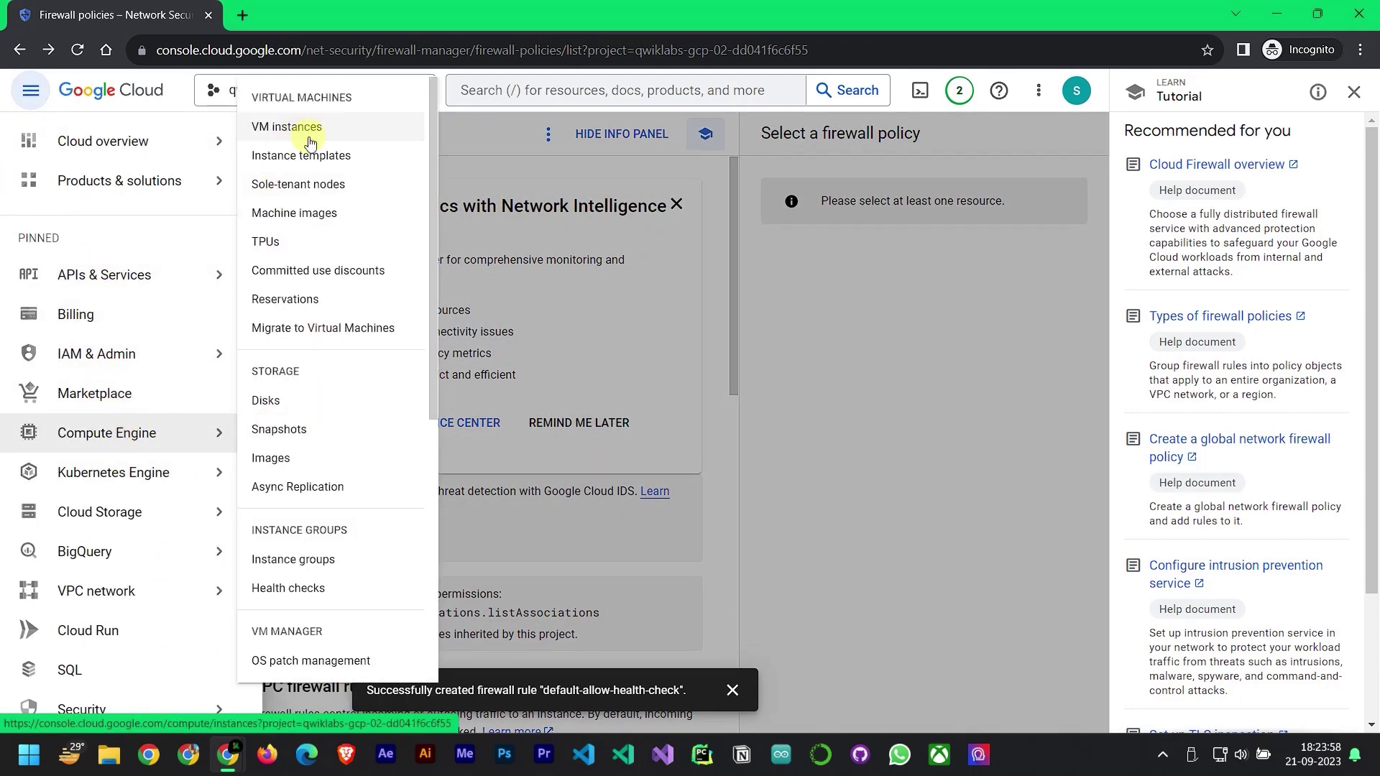
pyautogui.click(309, 160)
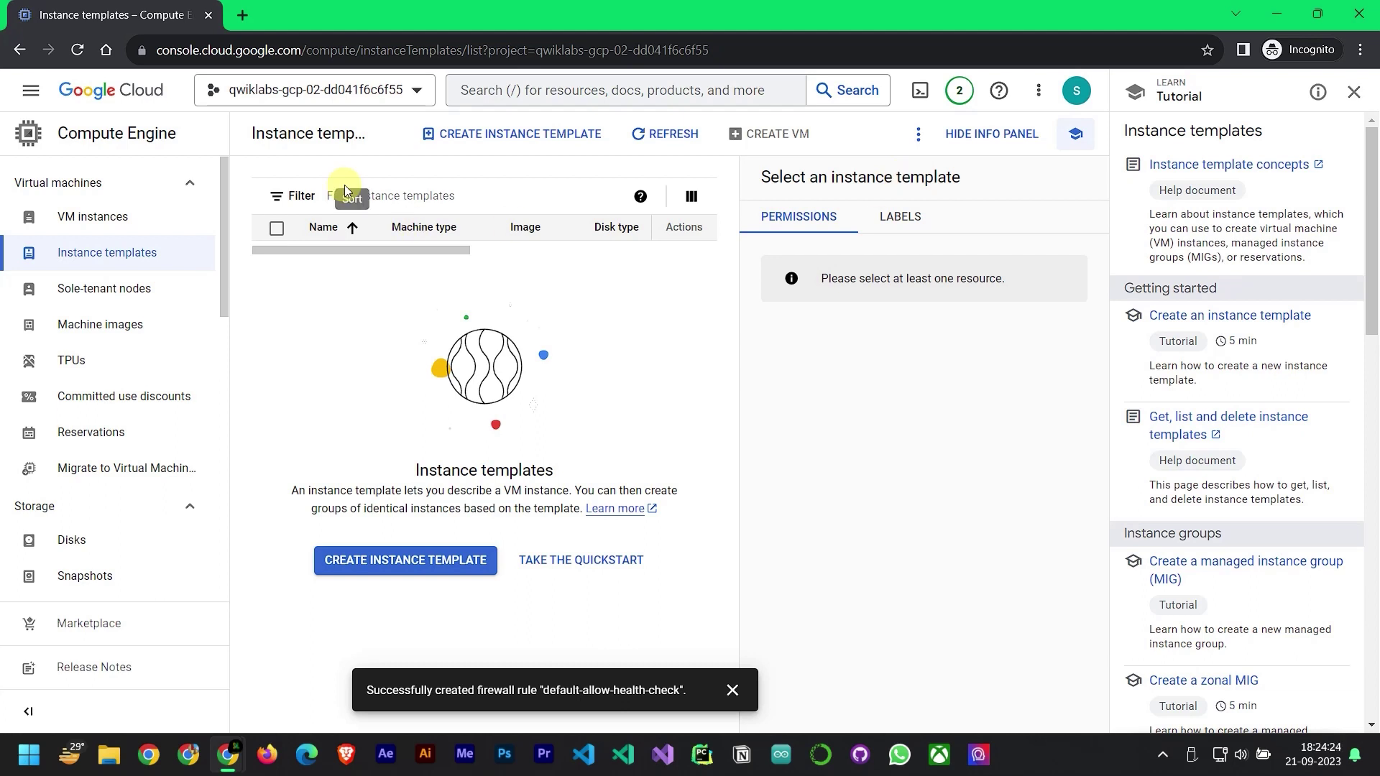
pyautogui.click(640, 196)
pyautogui.click(806, 197)
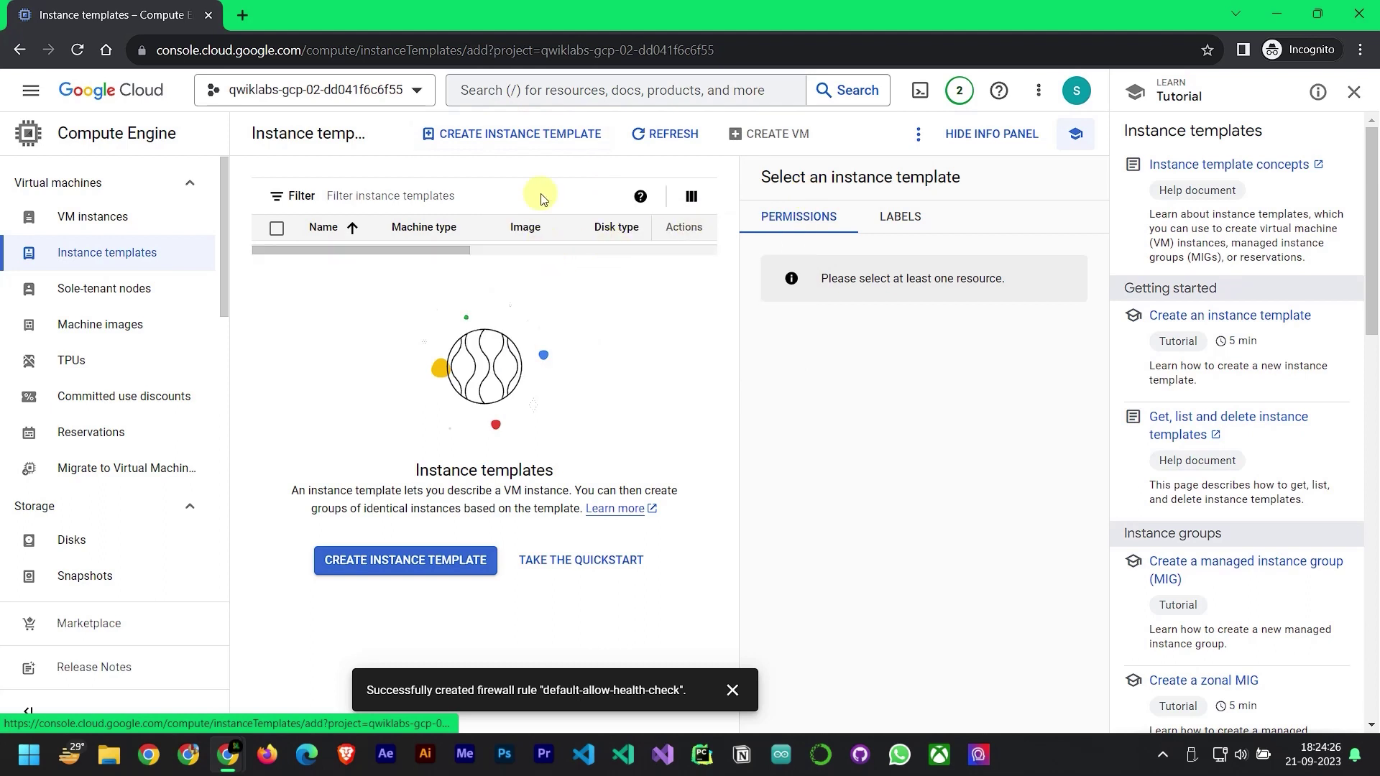
pyautogui.click(575, 137)
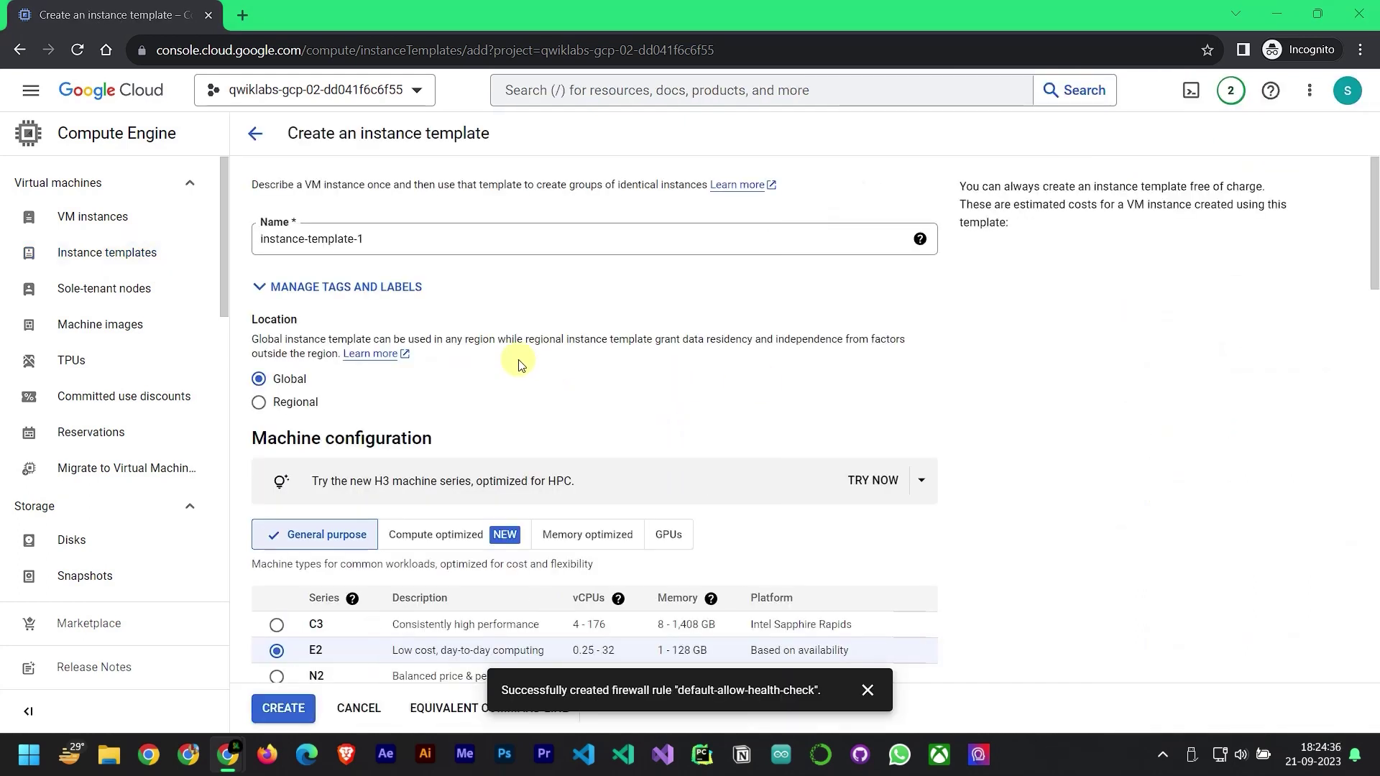
pyautogui.write('us-east4-template')
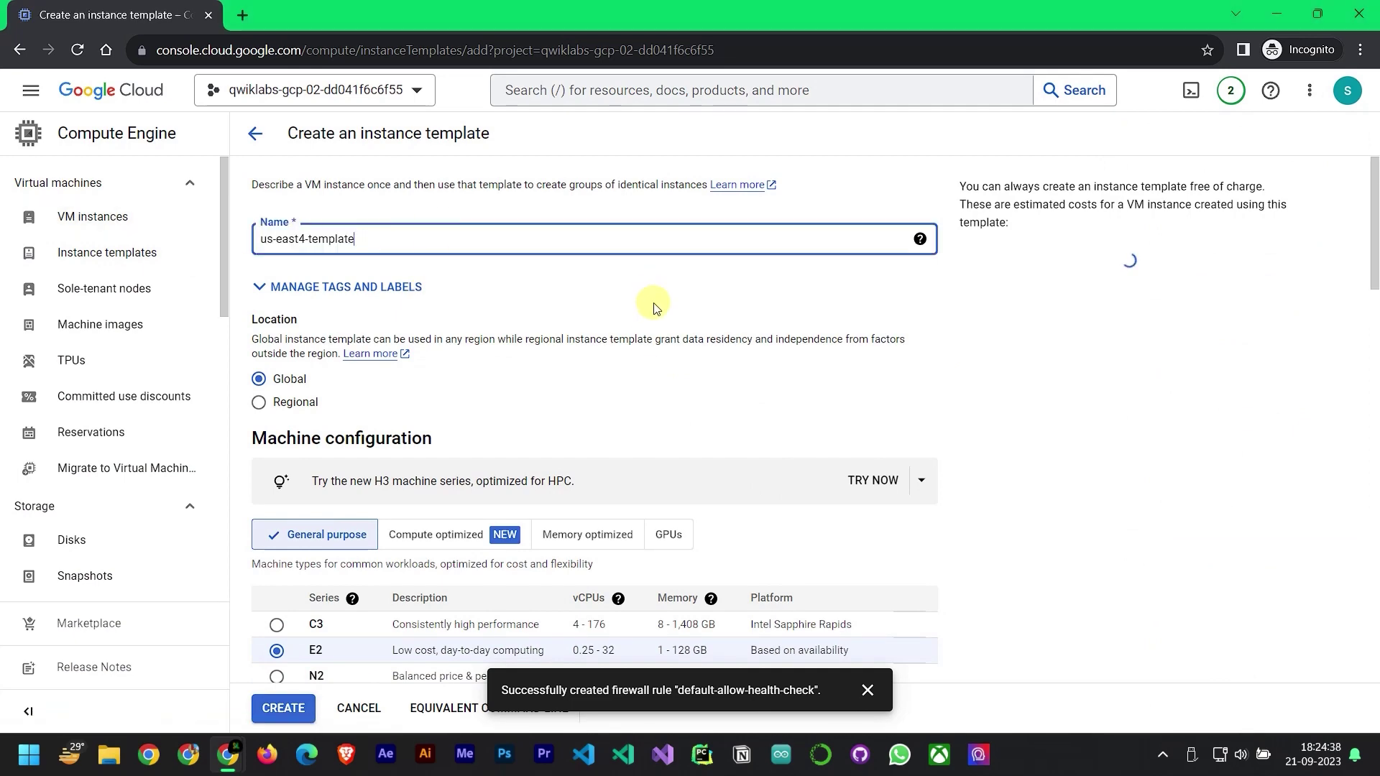
# Set the machine type of the us-east4-template to the shared-core e2-micro preset
pyautogui.scroll(-3, 512, 379)
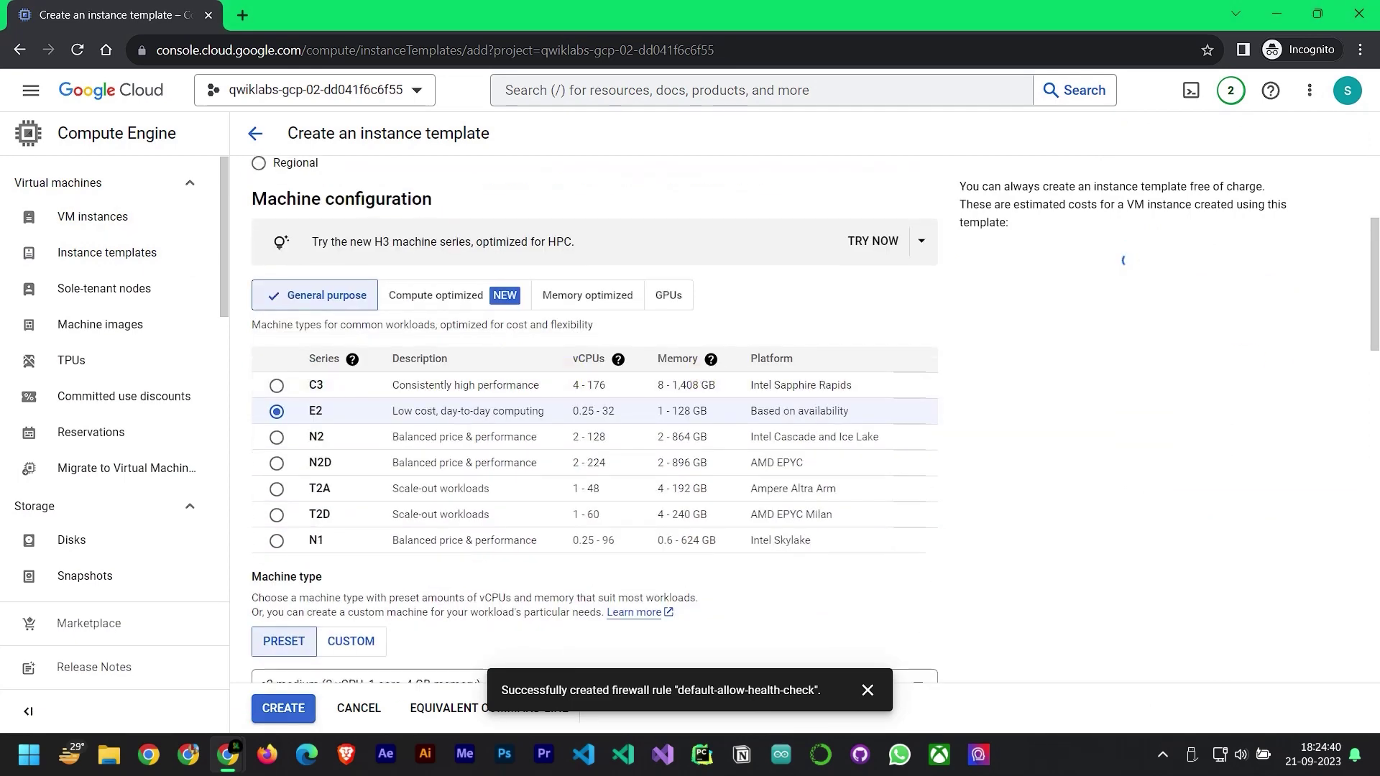
pyautogui.scroll(-5, 279, 483)
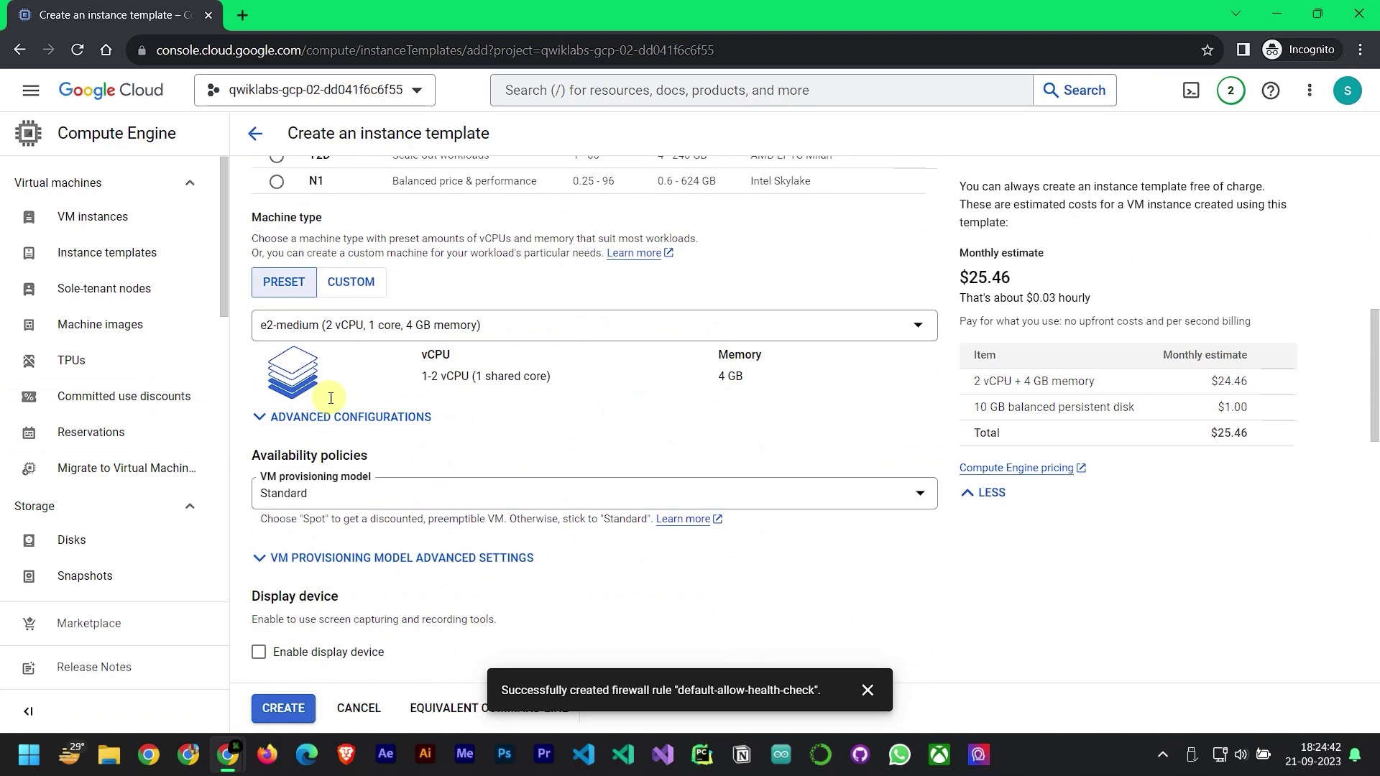
pyautogui.click(346, 329)
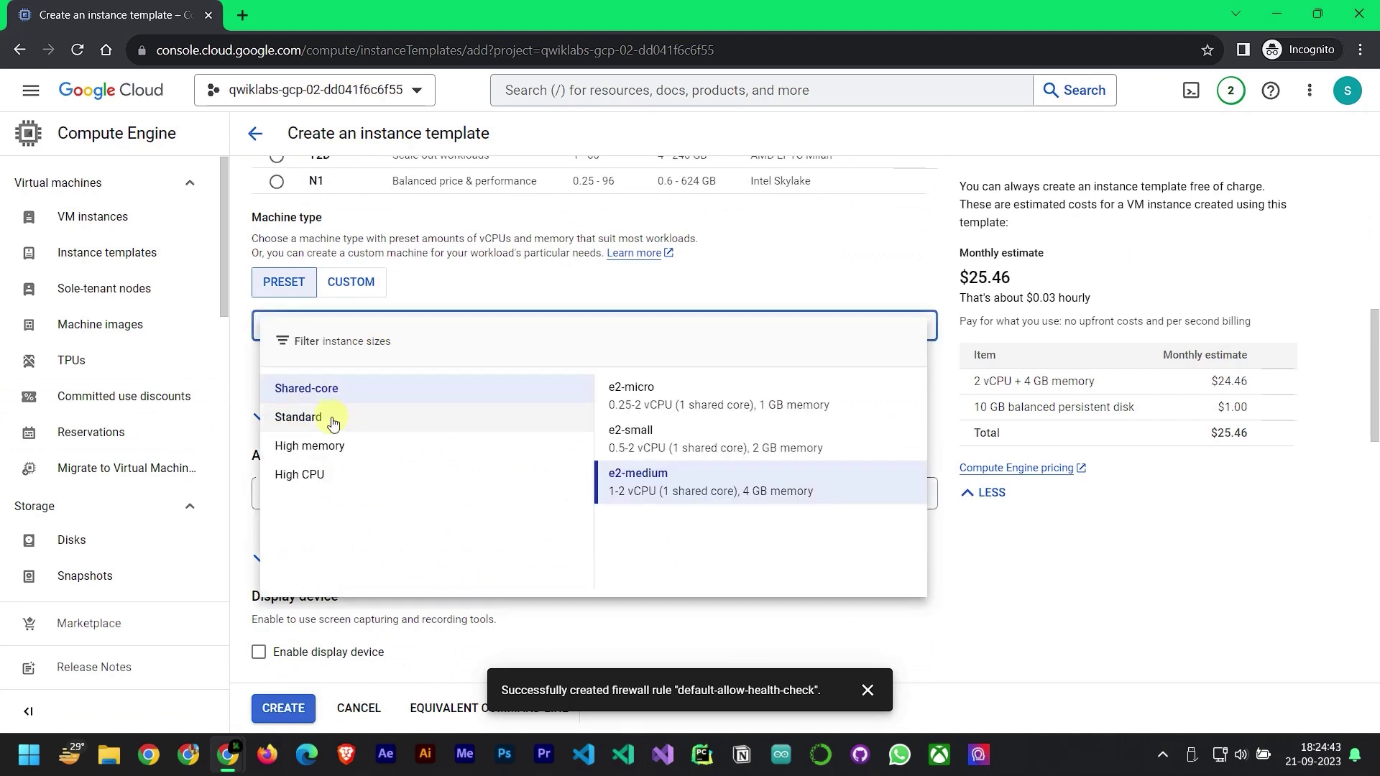
pyautogui.click(736, 403)
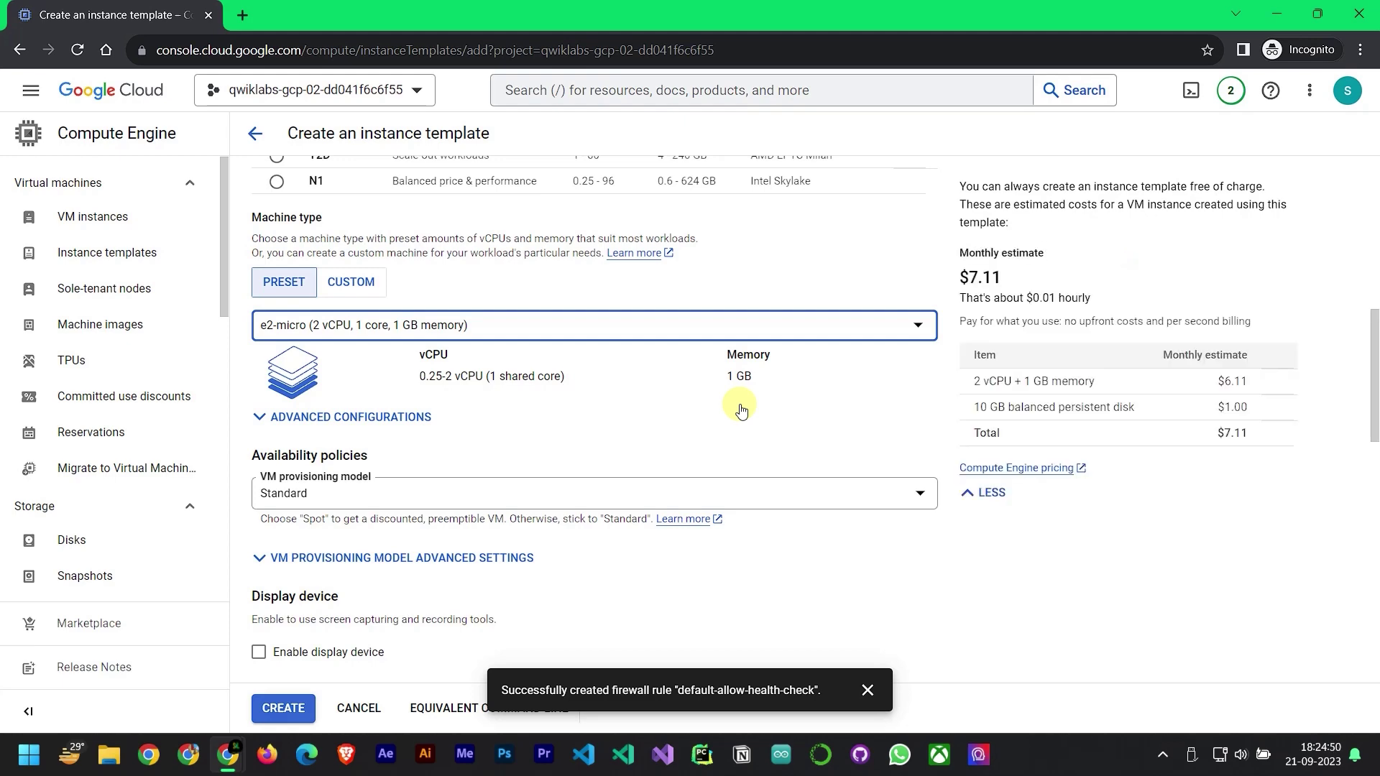
# Enter http-server as the network tag in the template's advanced networking options
pyautogui.scroll(-12, 409, 460)
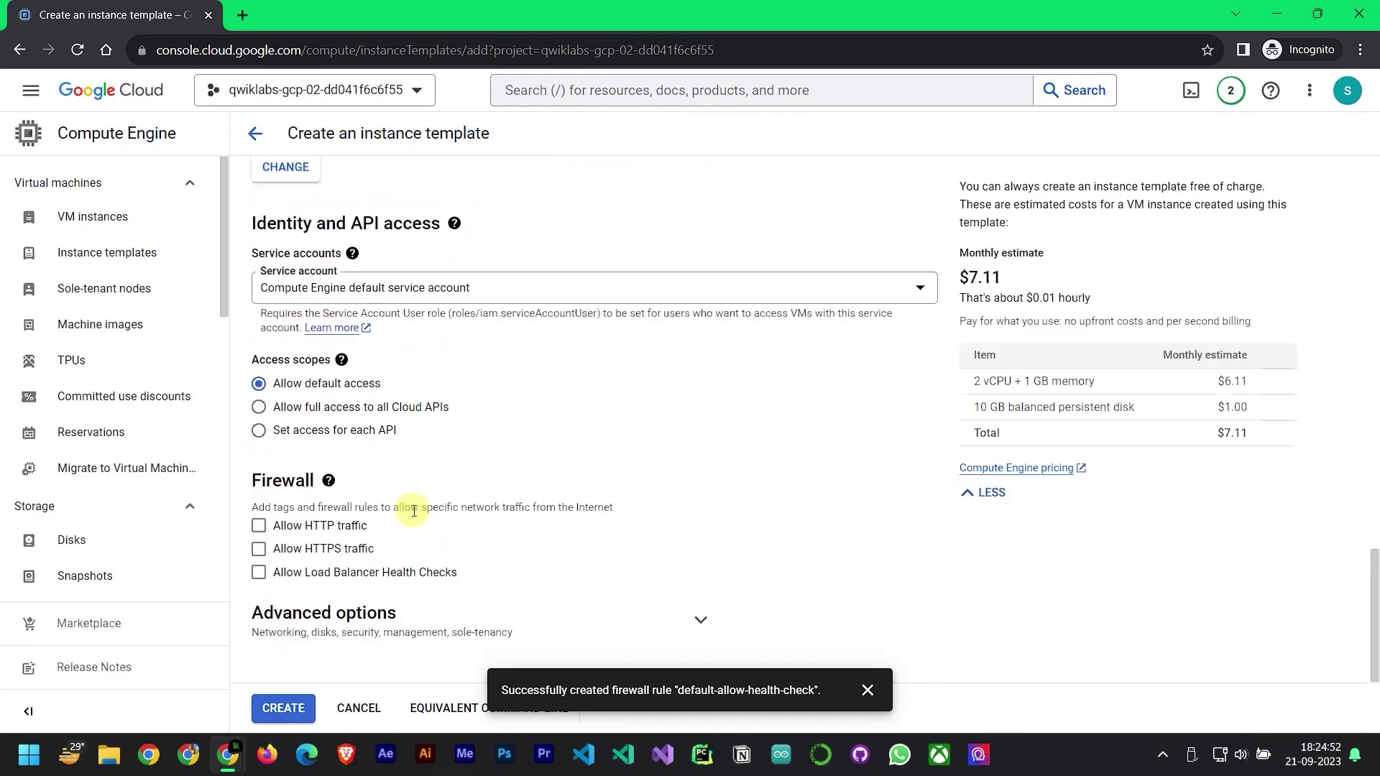
pyautogui.click(359, 614)
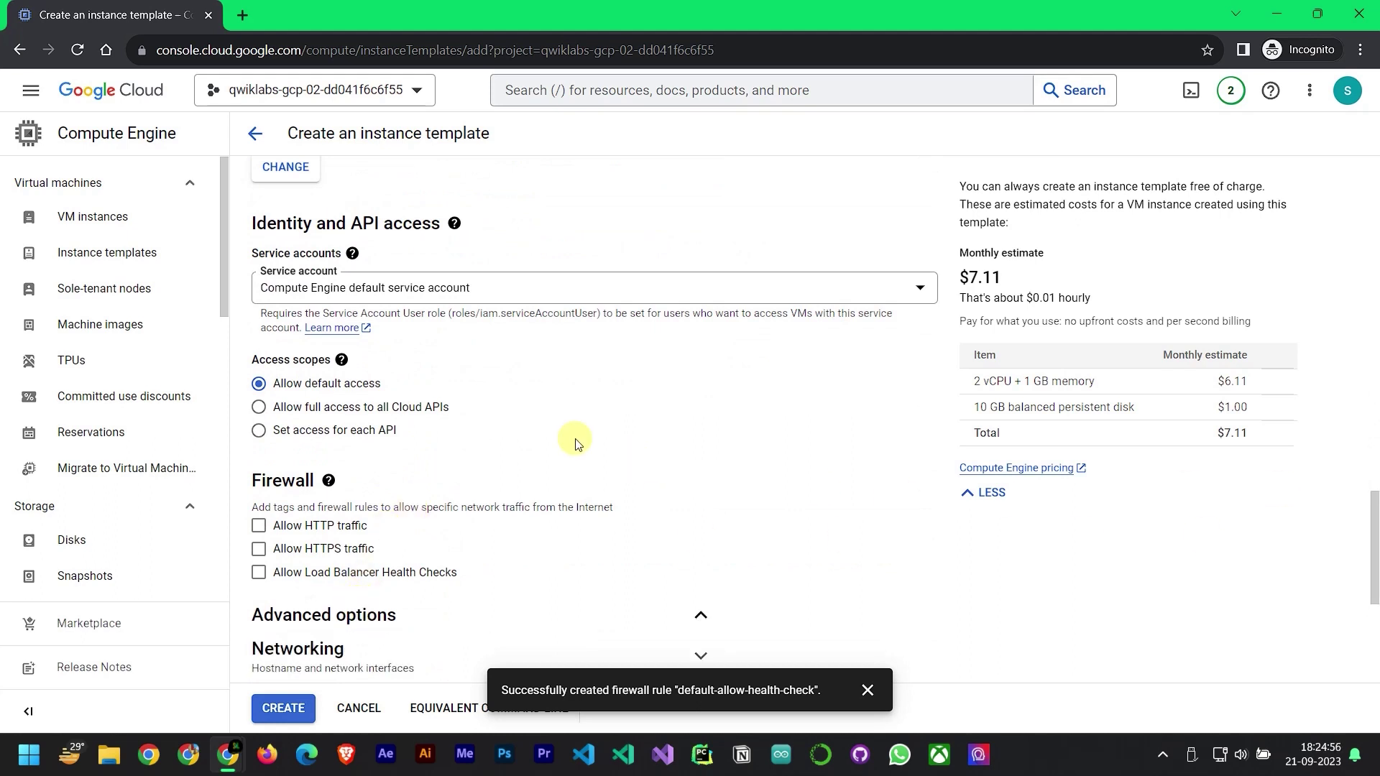
pyautogui.scroll(-3, 577, 443)
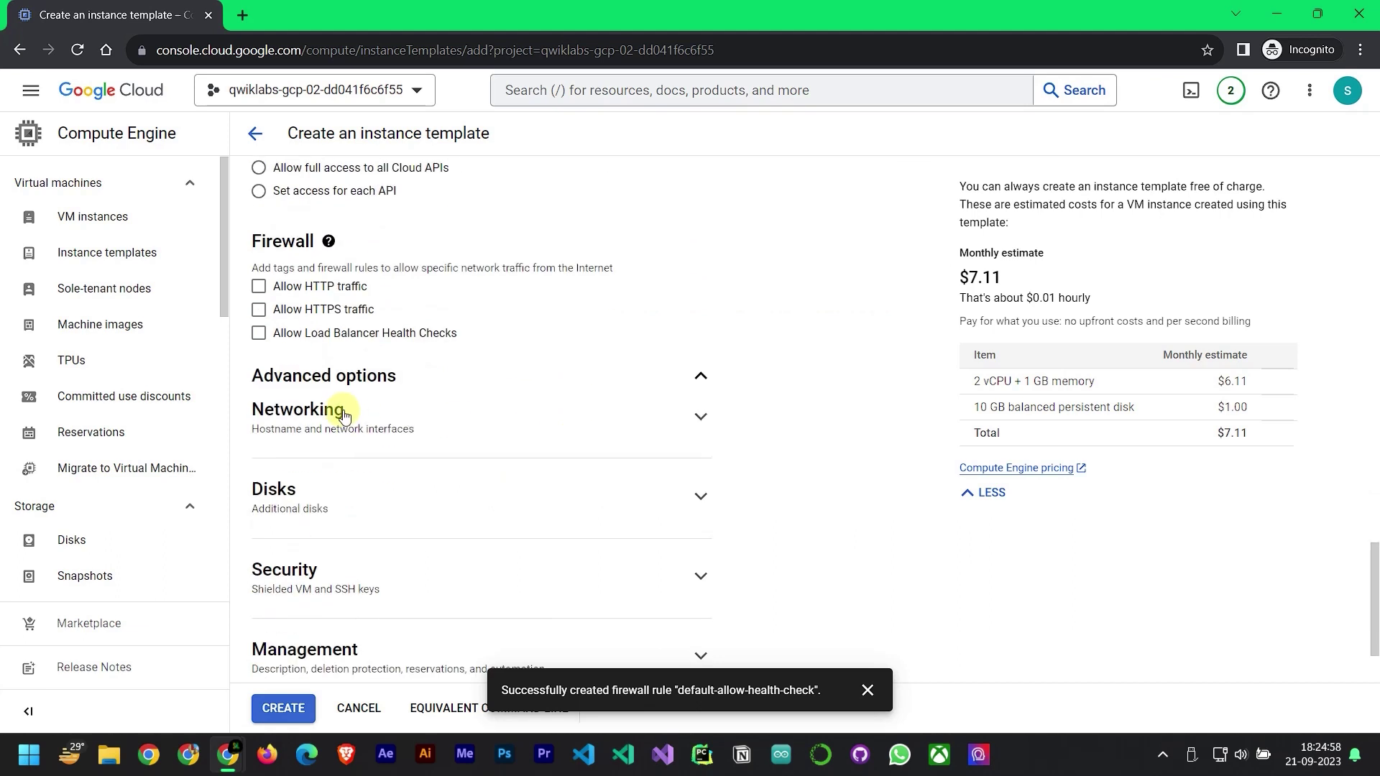
pyautogui.click(348, 409)
pyautogui.click(353, 470)
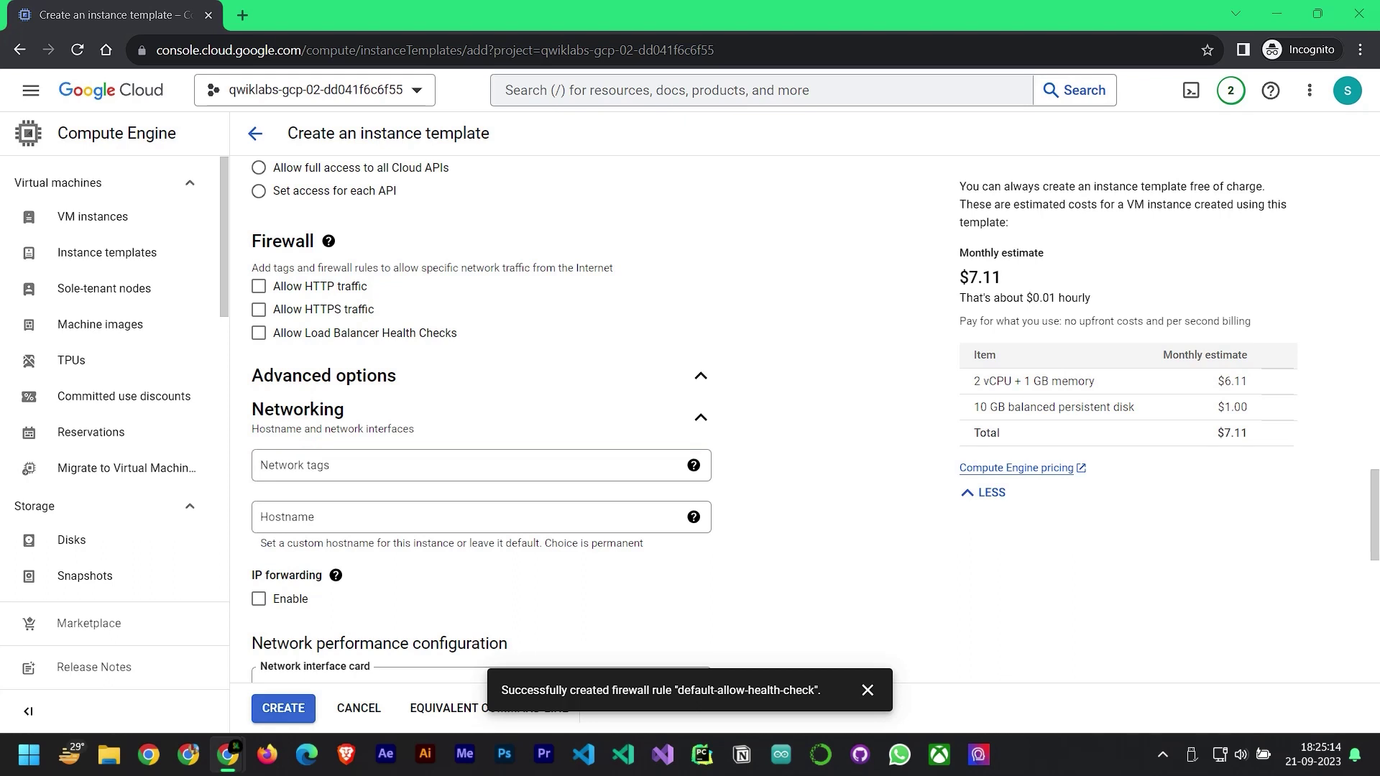
pyautogui.click(409, 464)
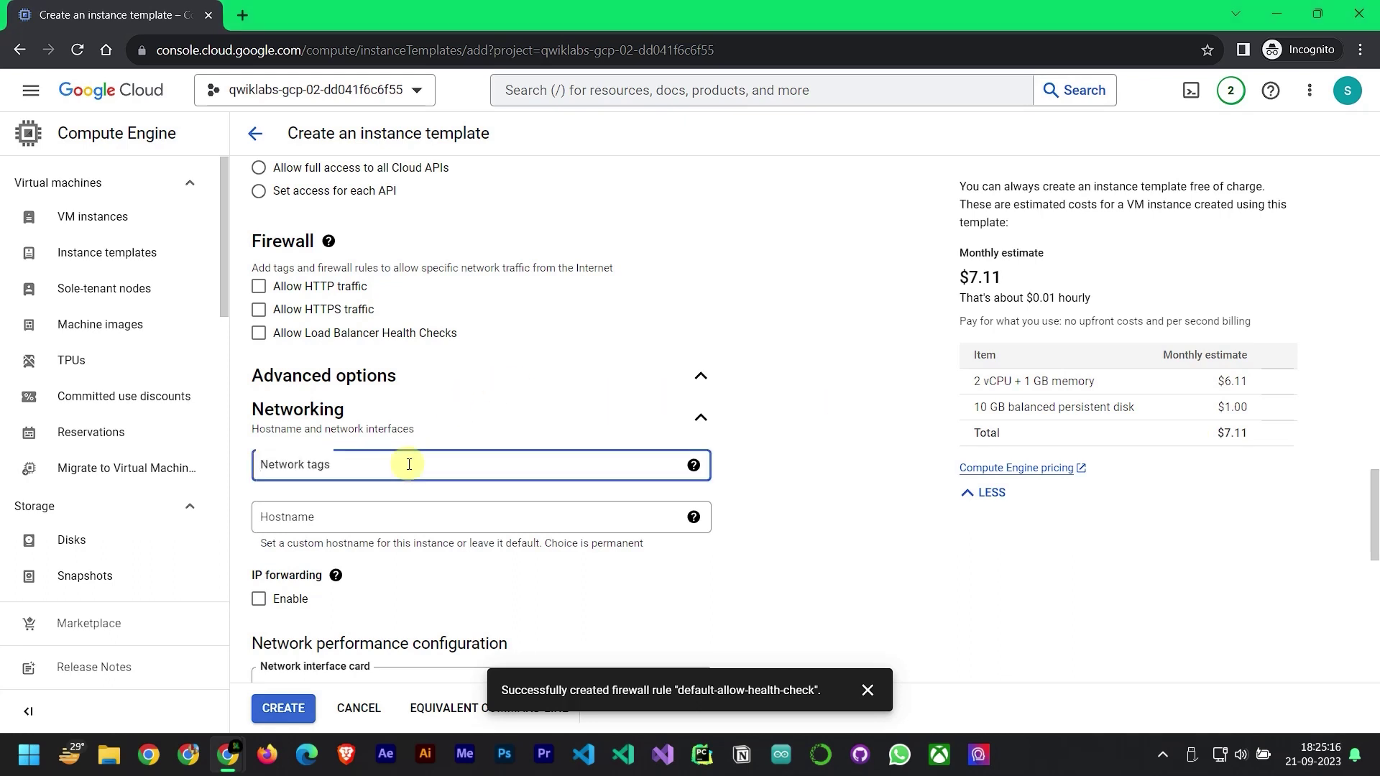
pyautogui.write('http-server')
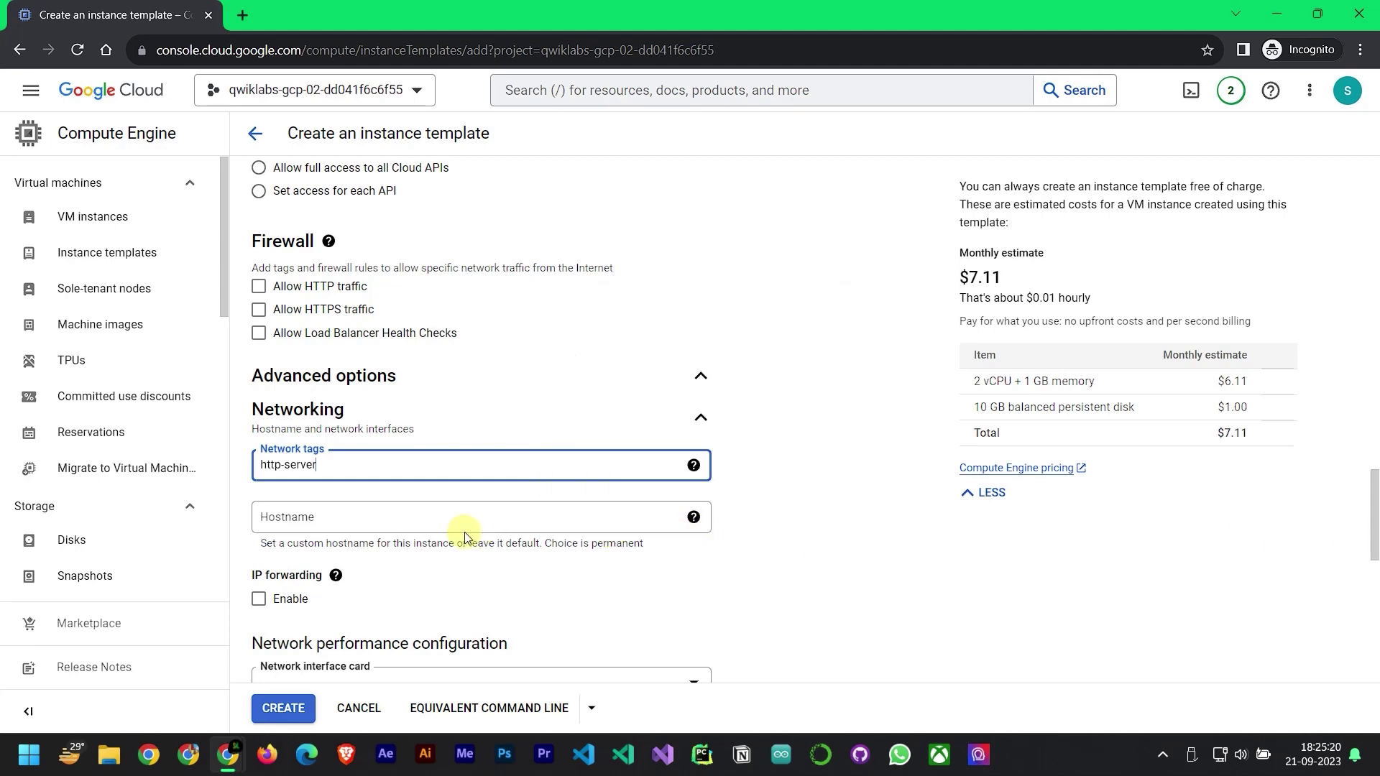
# Set the subnetwork of the template's default network interface to default (us-west4)
pyautogui.scroll(-2, 487, 535)
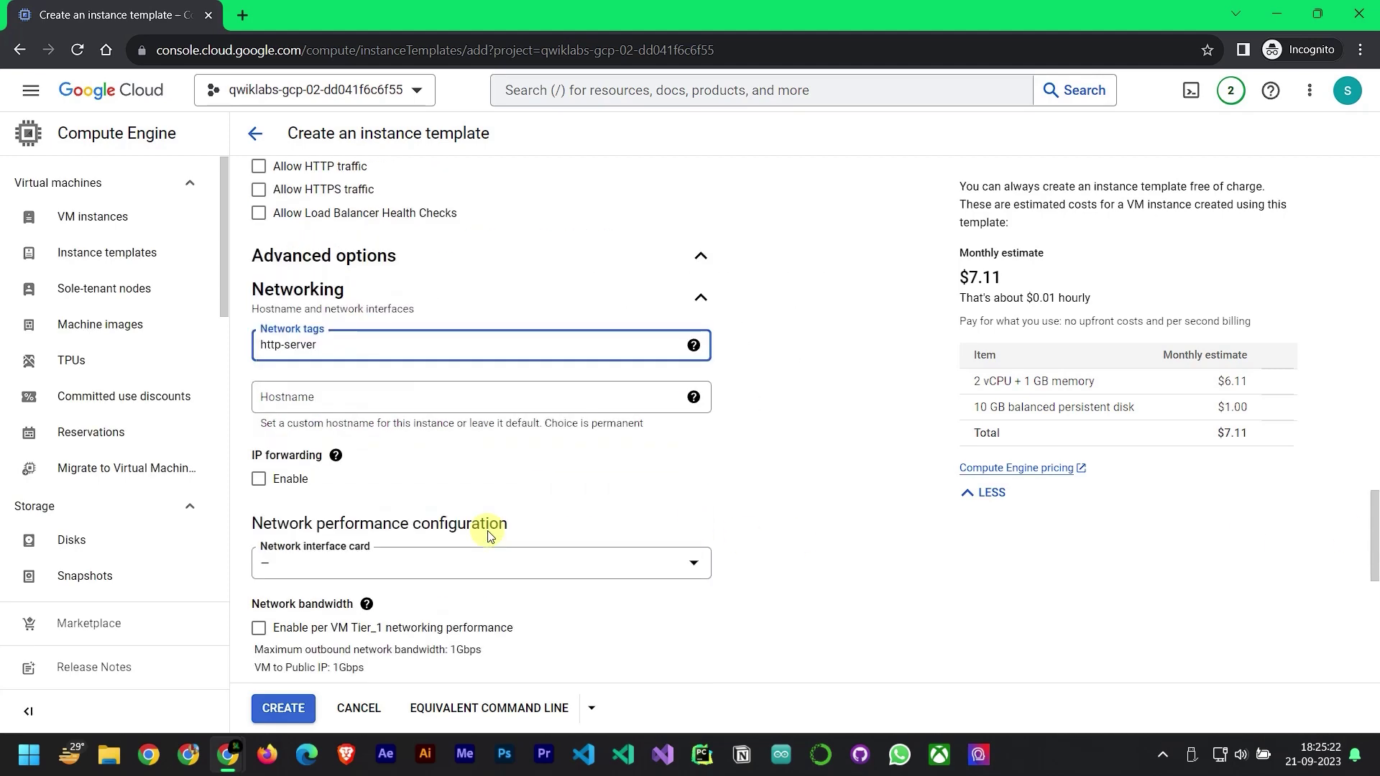
pyautogui.scroll(-2, 475, 540)
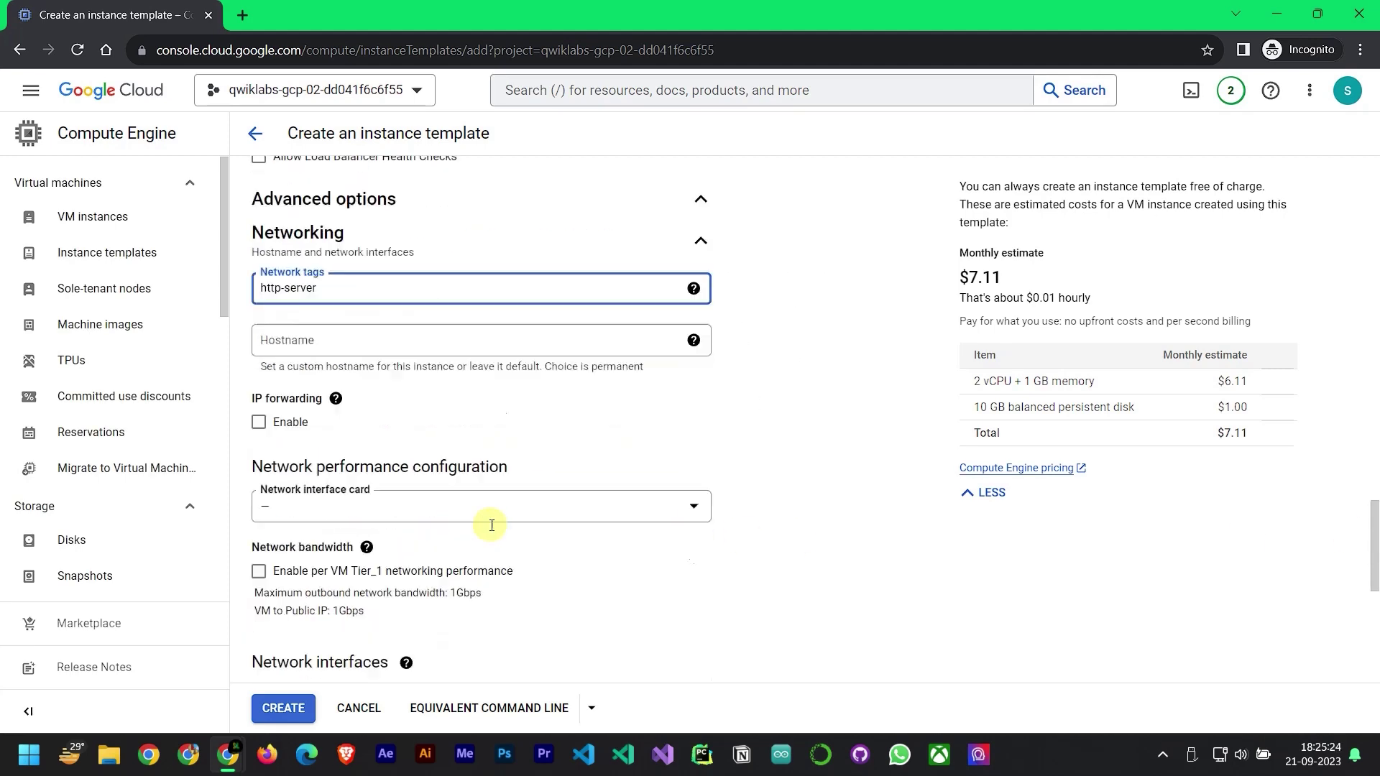
pyautogui.scroll(-2, 452, 474)
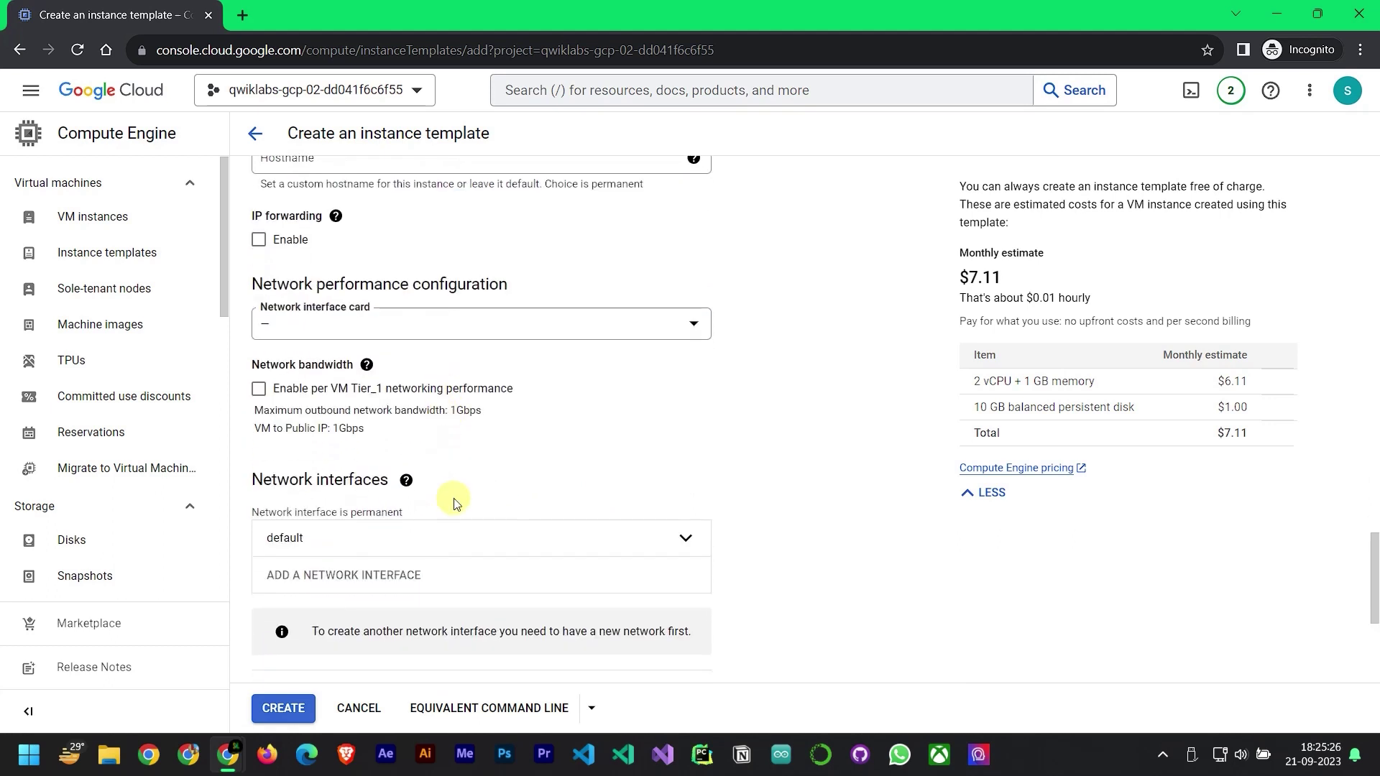
pyautogui.click(446, 540)
pyautogui.scroll(-2, 388, 612)
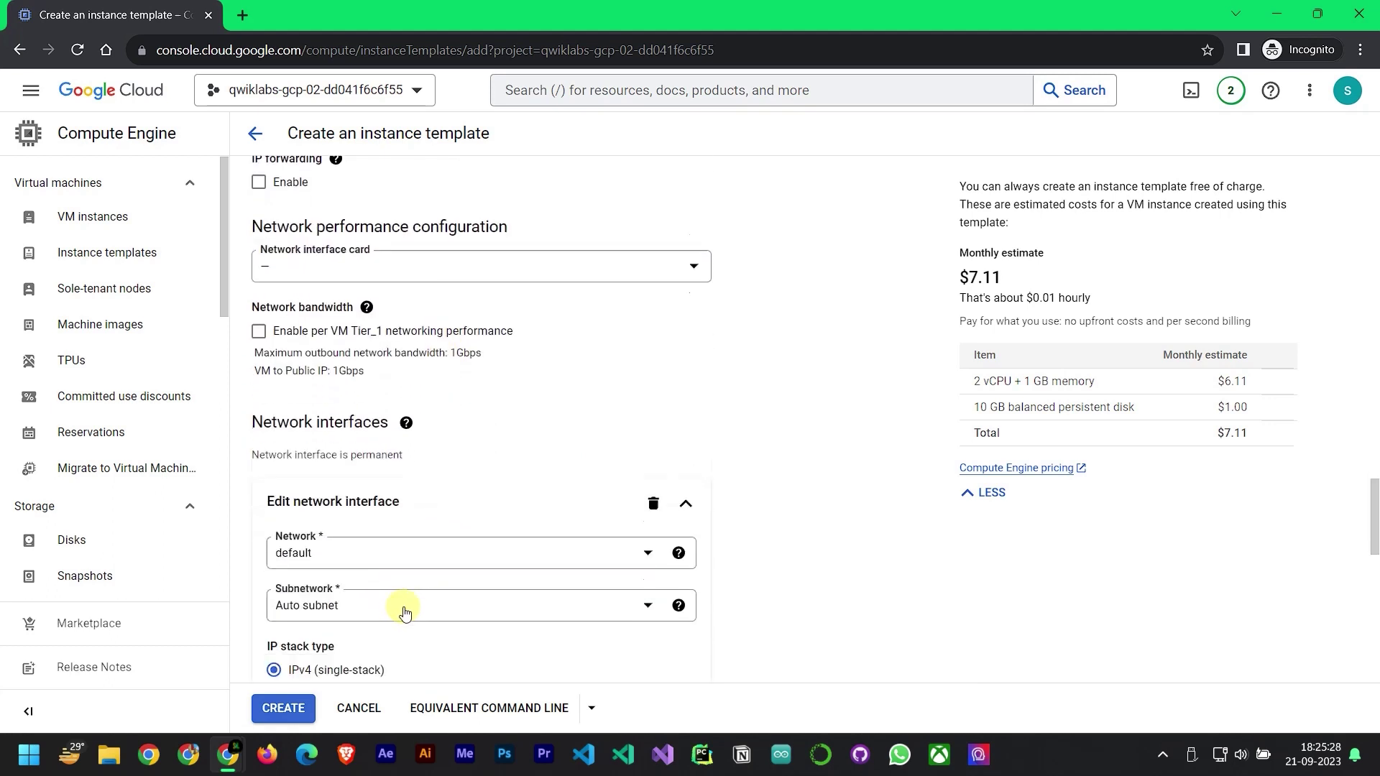
pyautogui.click(367, 542)
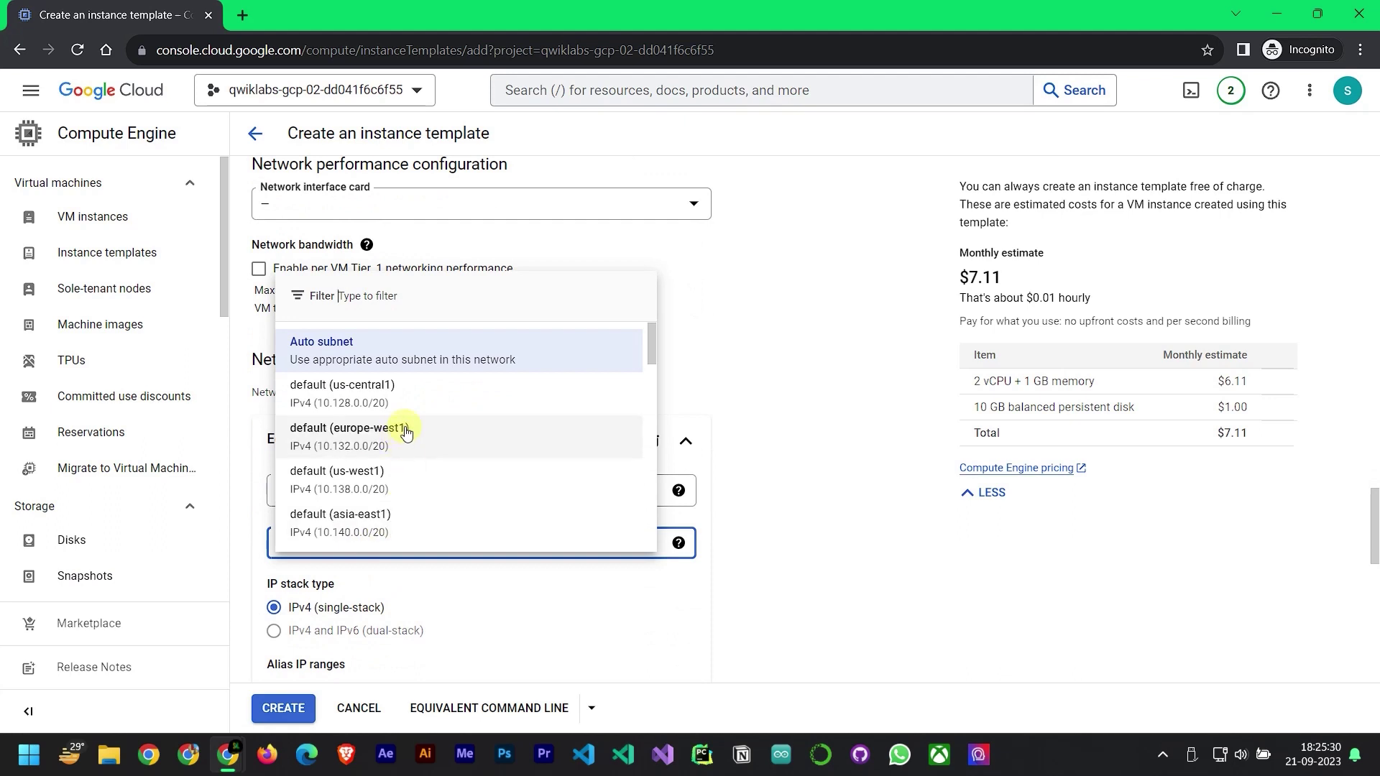
pyautogui.scroll(-3, 421, 500)
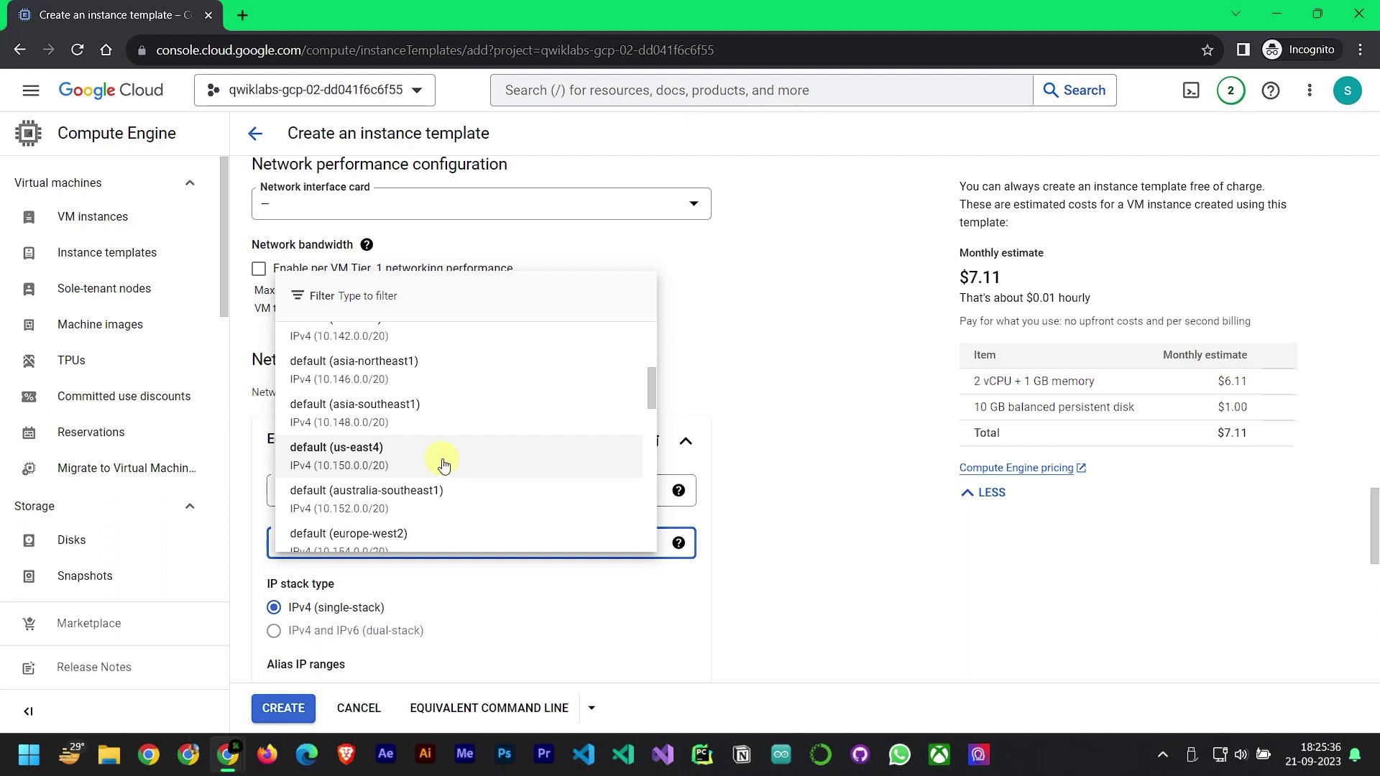
pyautogui.scroll(3, 440, 469)
pyautogui.scroll(-15, 449, 467)
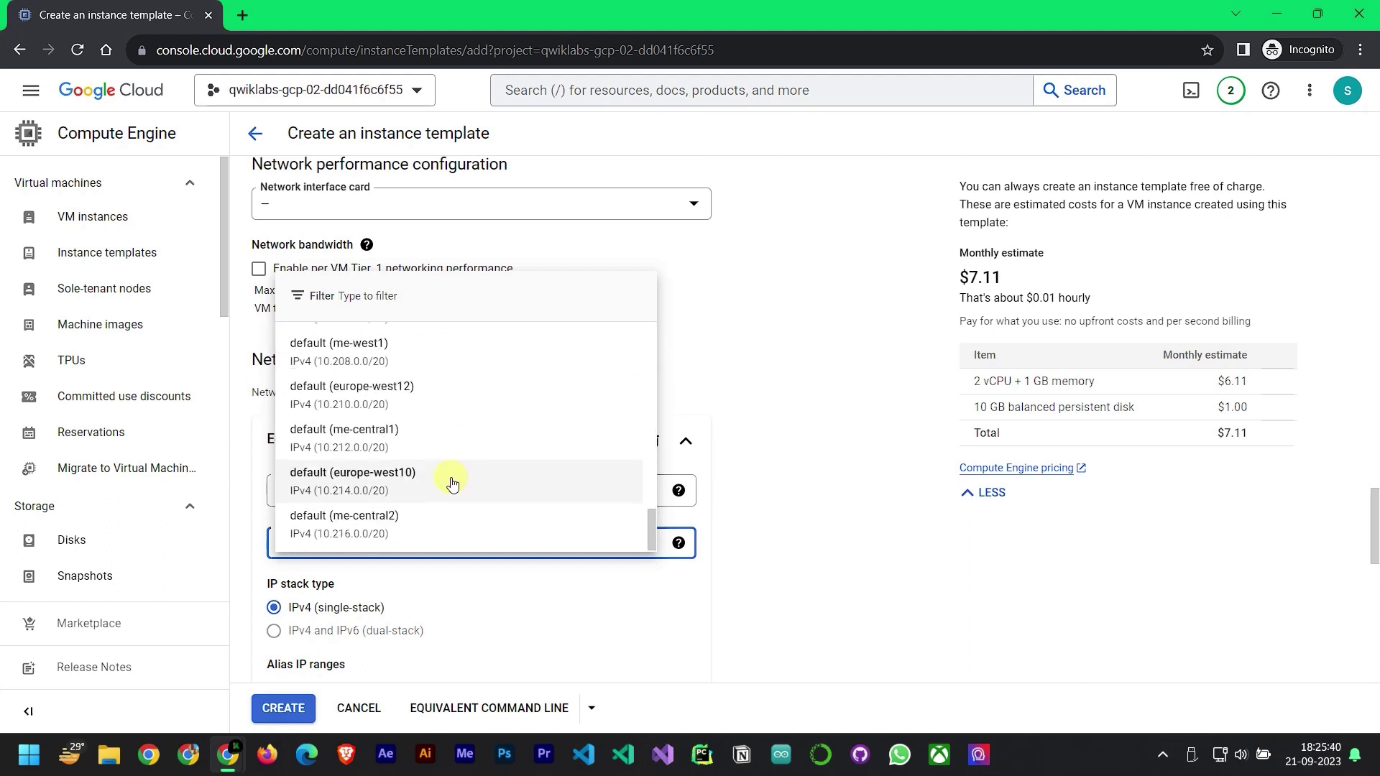
pyautogui.scroll(5, 452, 483)
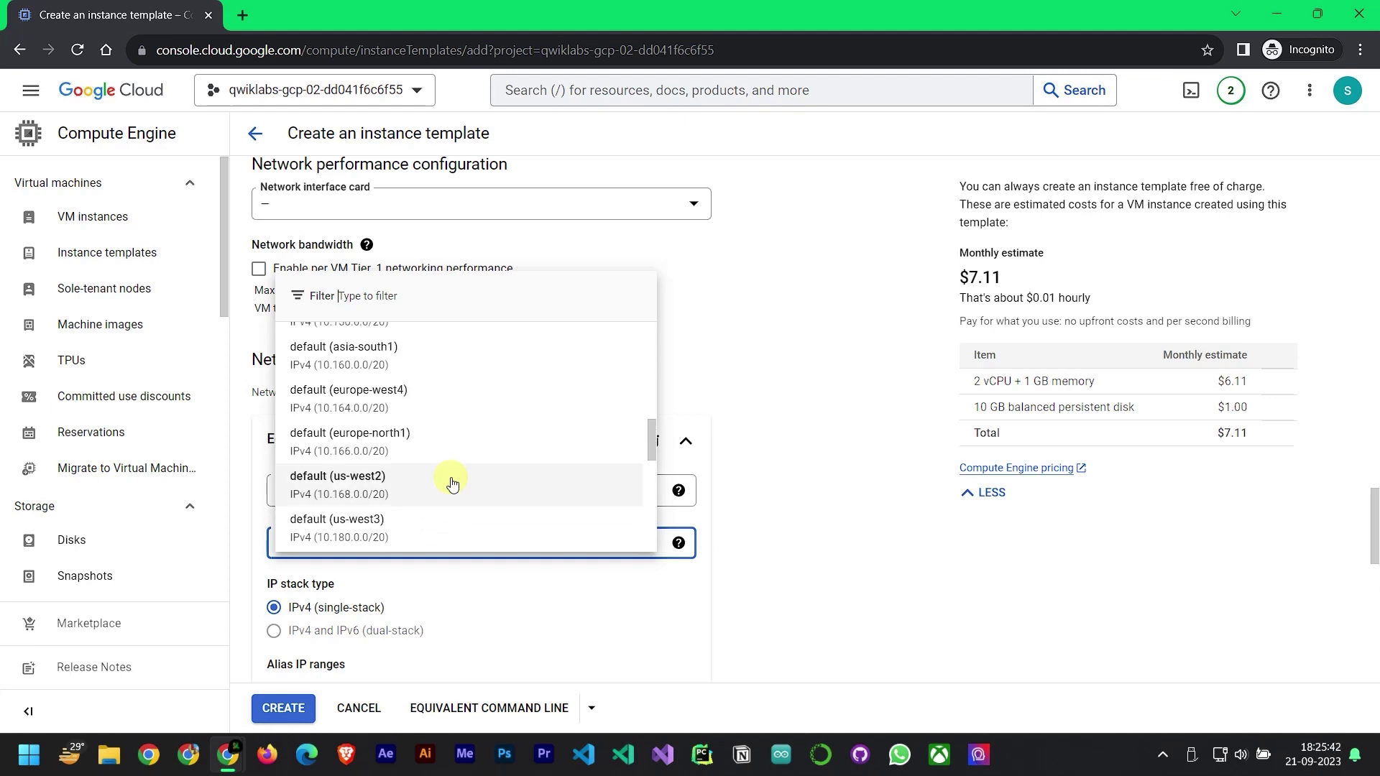
pyautogui.scroll(-2, 410, 485)
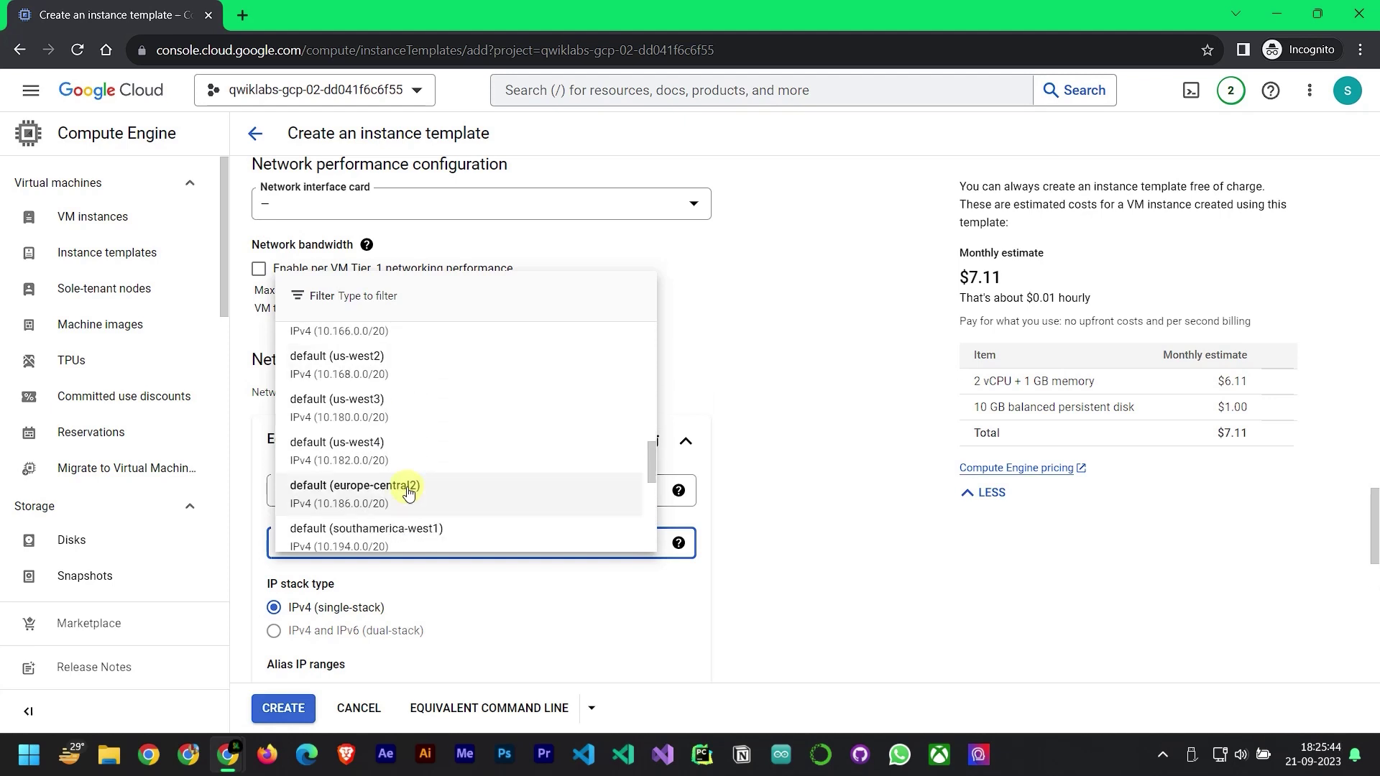
pyautogui.click(423, 454)
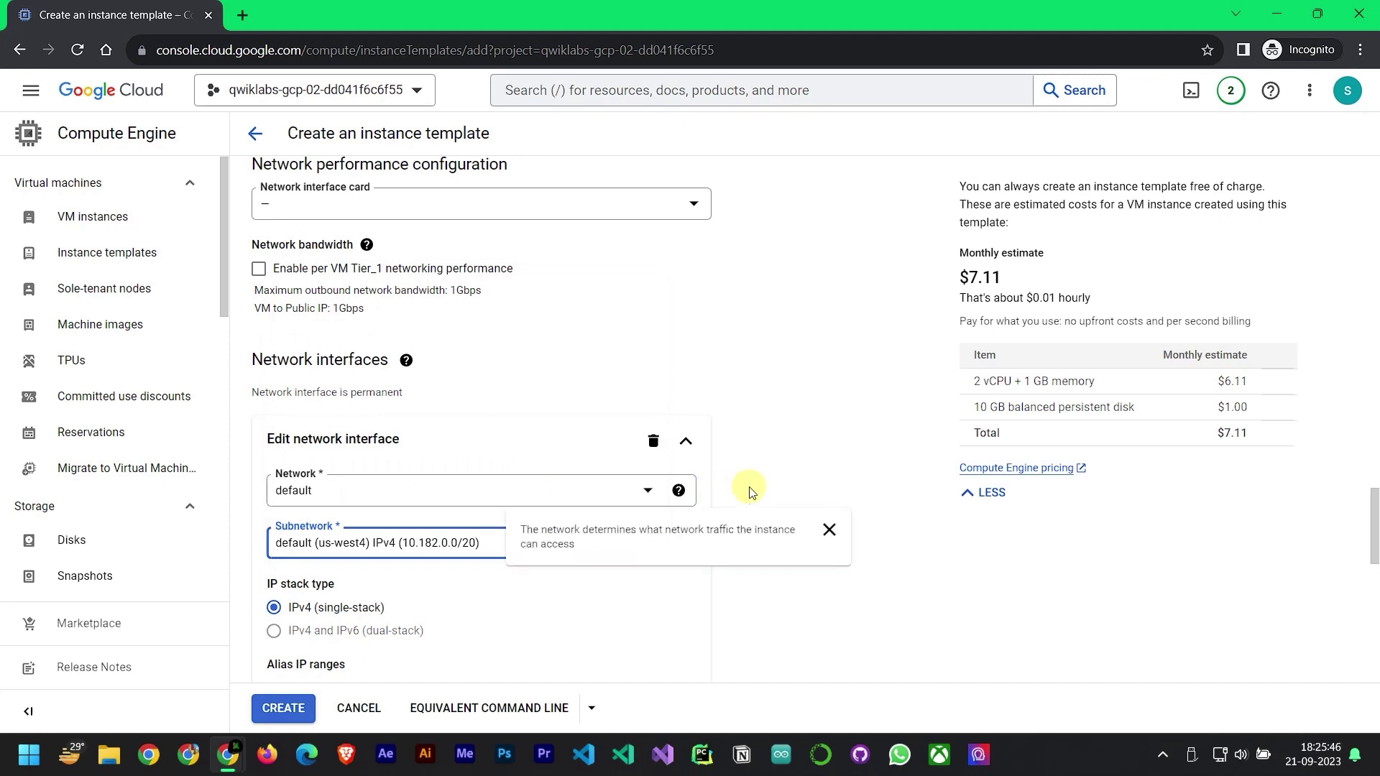
# Add a metadata item to us-east4-template's management options with key startup-script-url and value gs://cloud-training/gcpnet/httplb/startup.sh
pyautogui.scroll(-9, 607, 550)
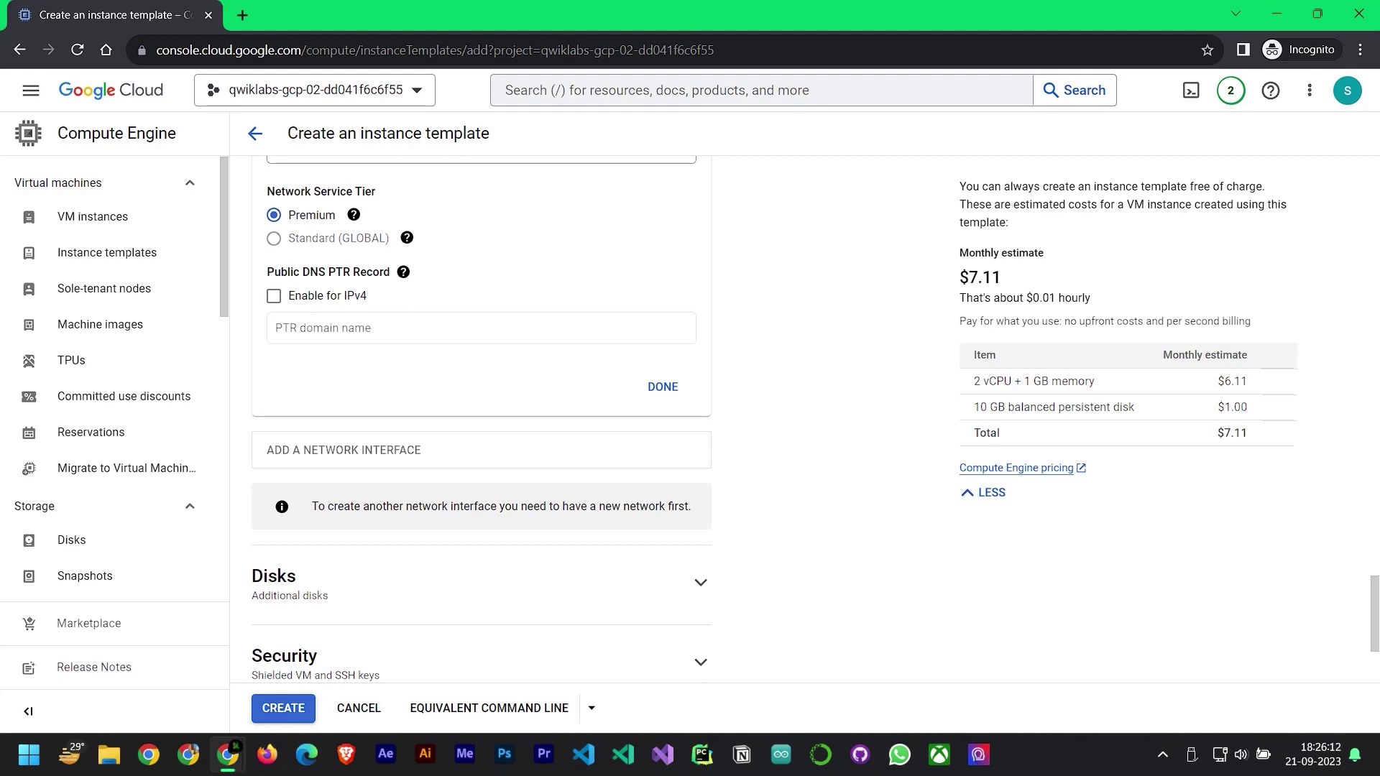
pyautogui.scroll(-3, 668, 606)
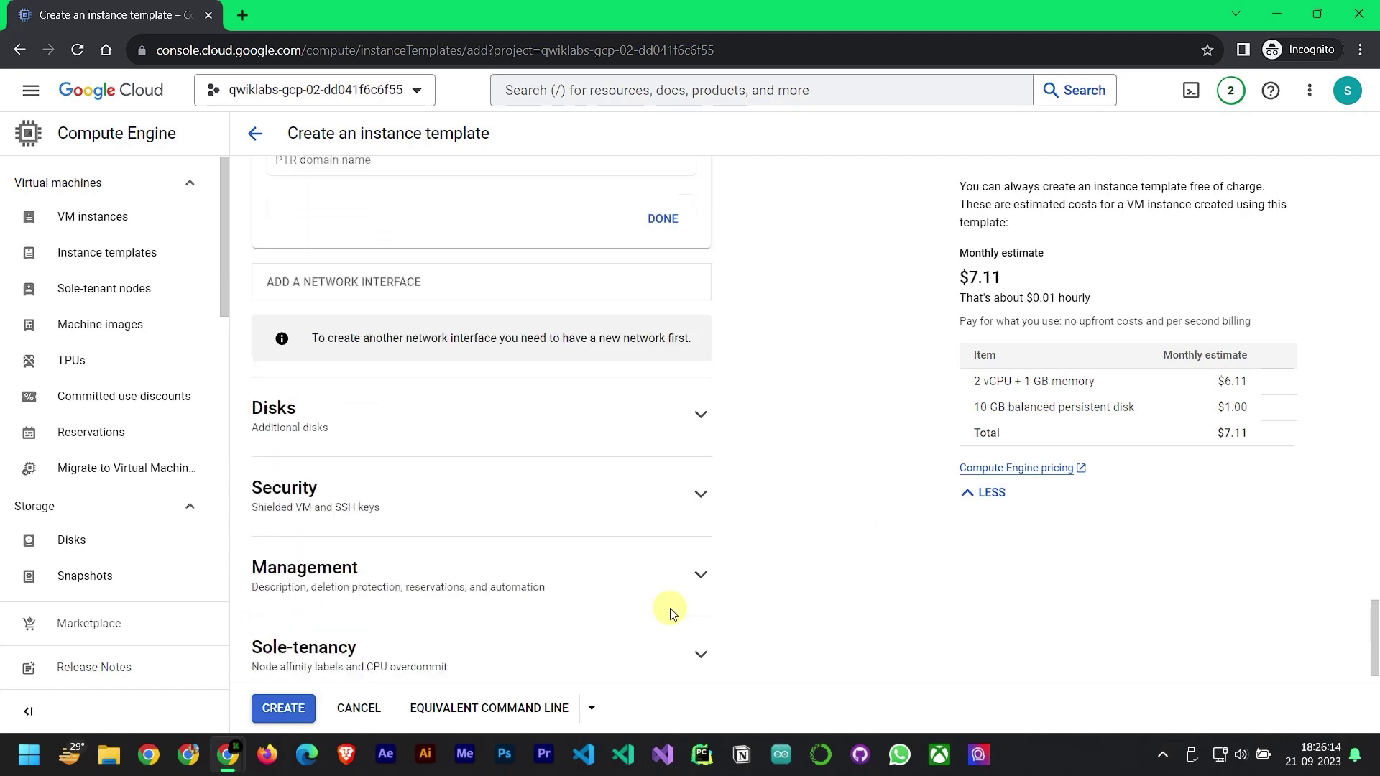
pyautogui.click(636, 532)
pyautogui.scroll(-3, 559, 441)
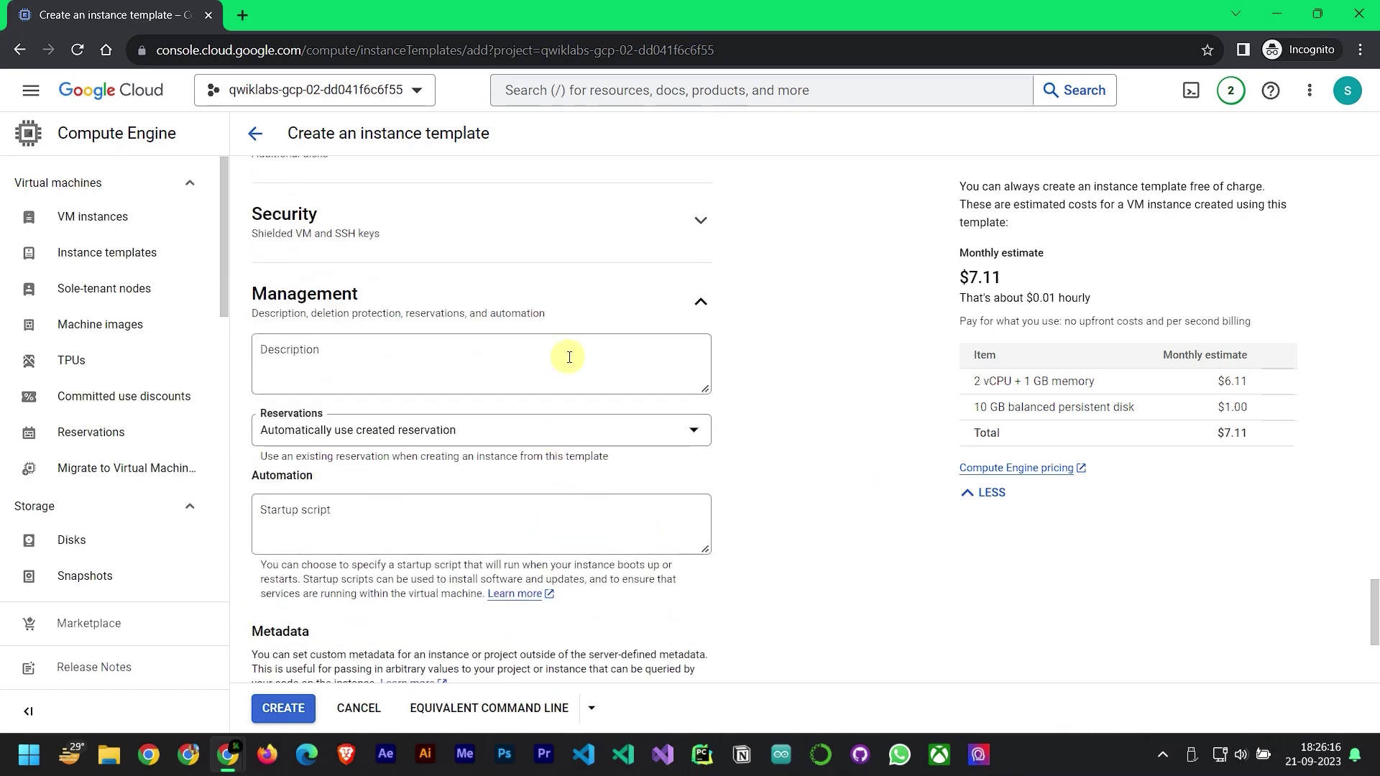
pyautogui.scroll(-3, 314, 546)
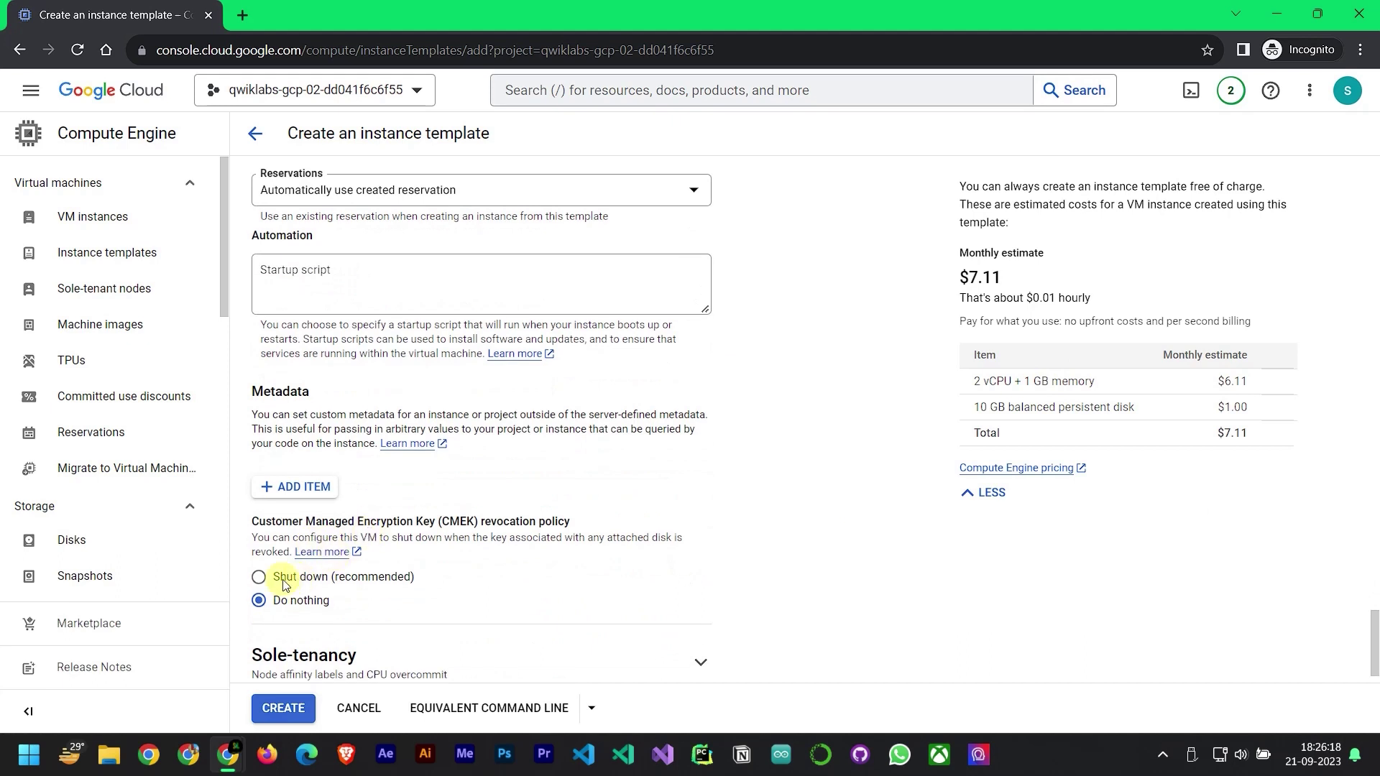
pyautogui.click(303, 492)
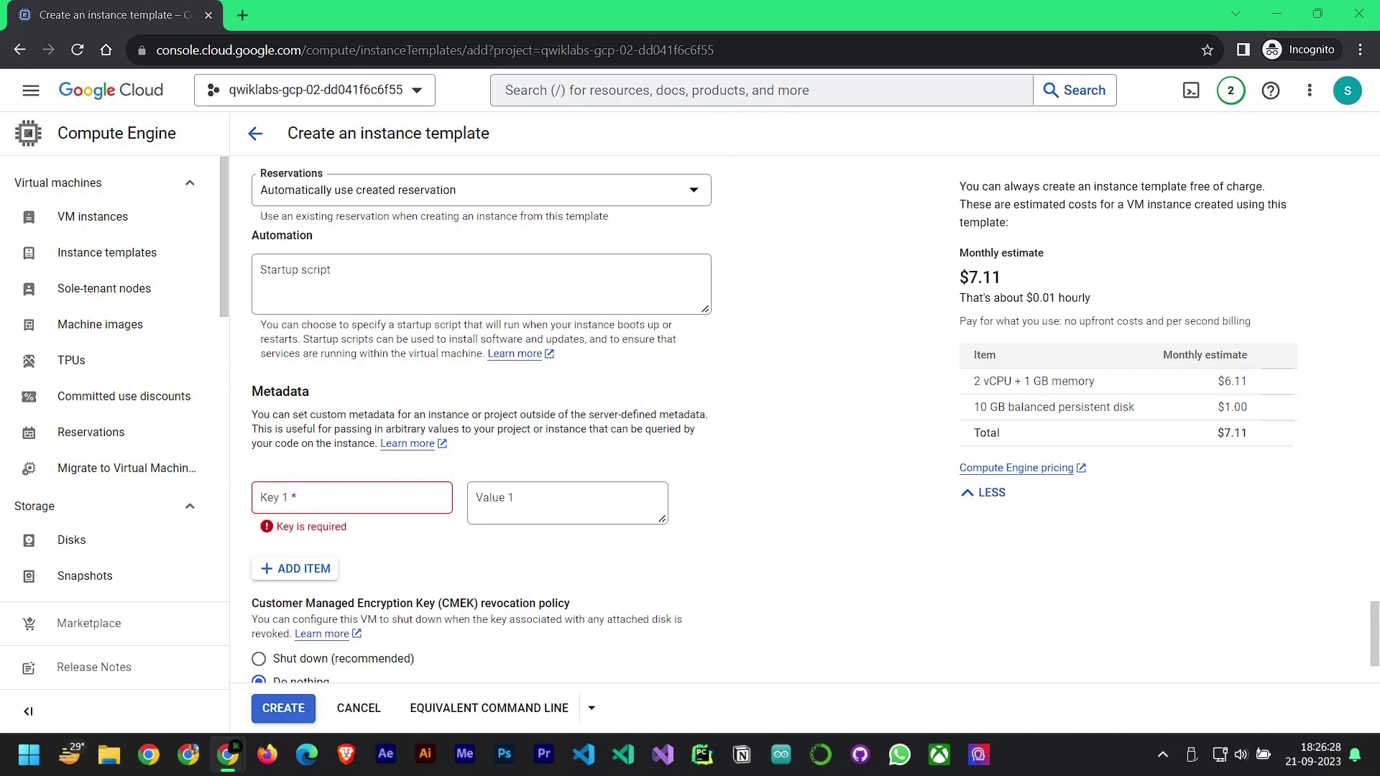
pyautogui.click(345, 494)
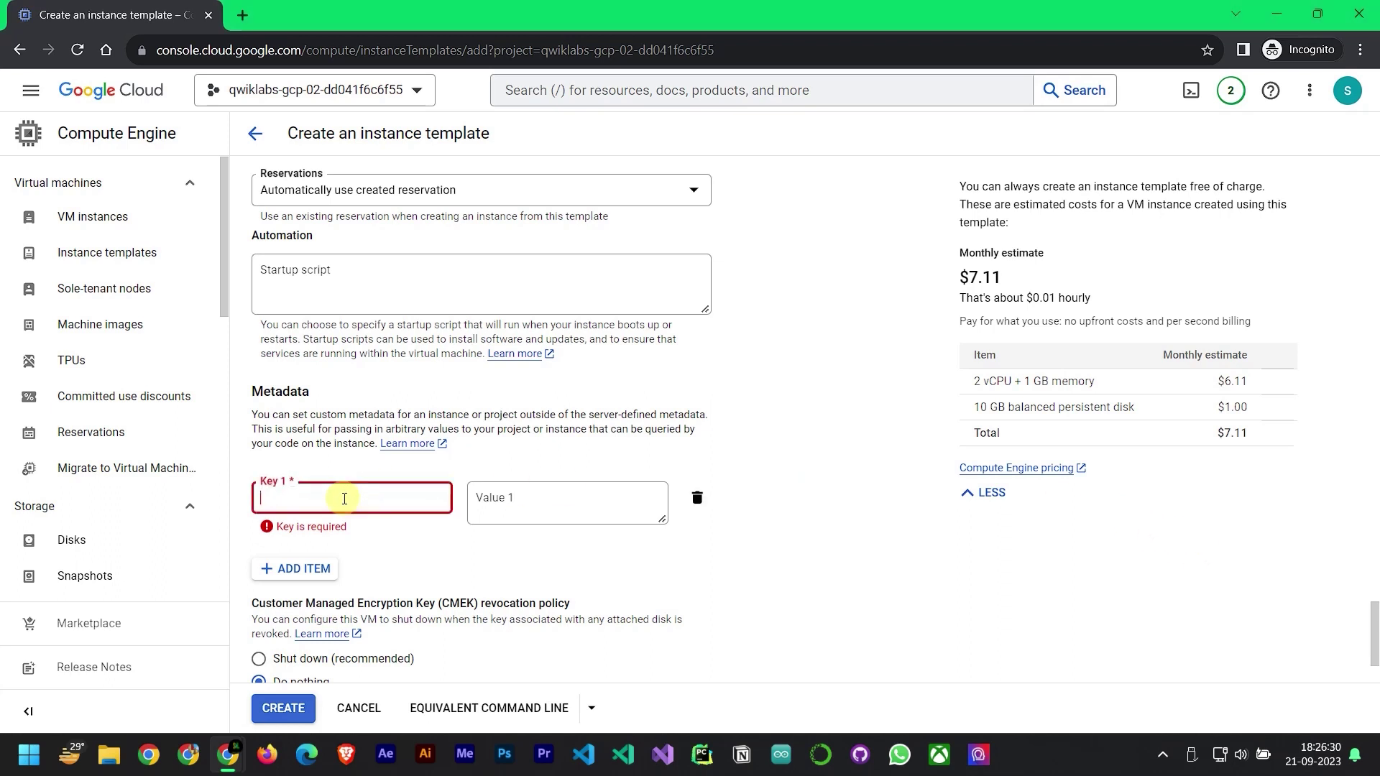
pyautogui.write('startup-script-url')
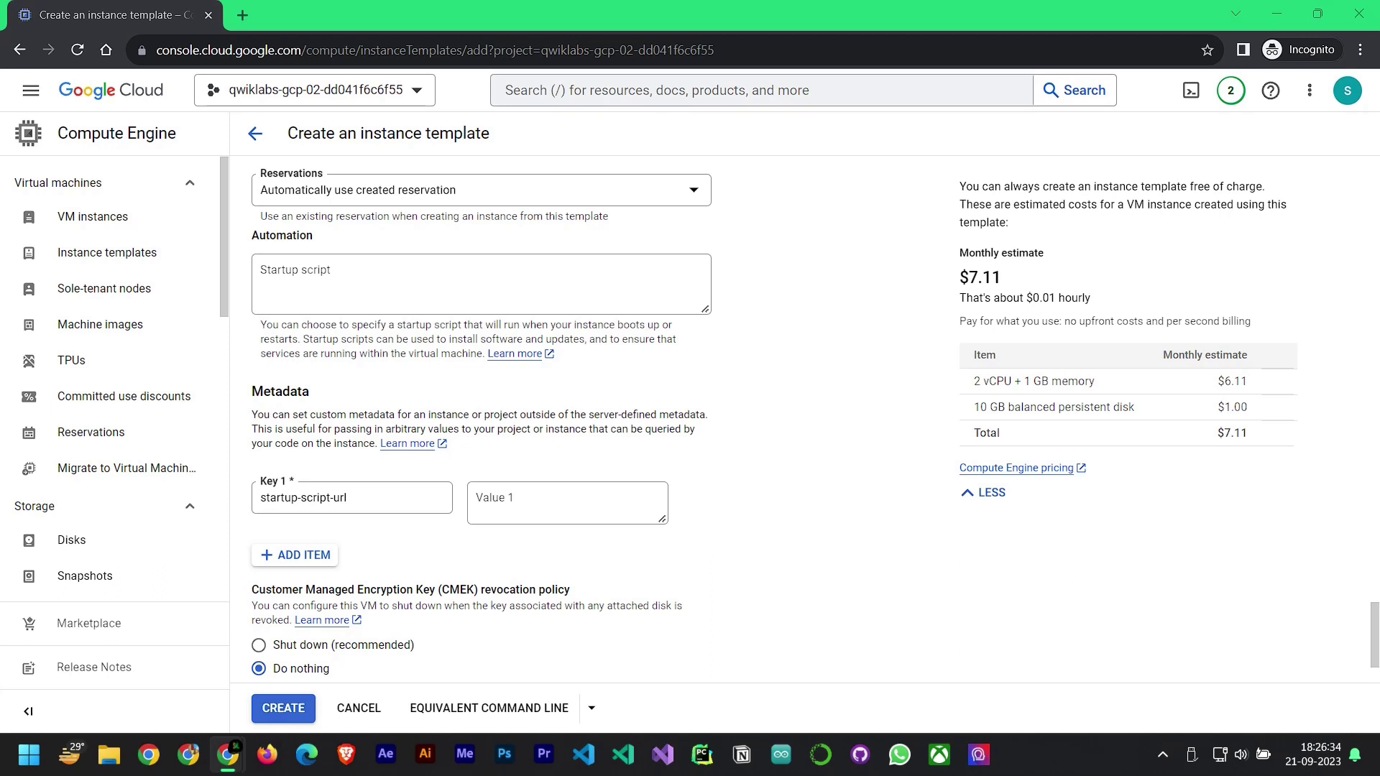
pyautogui.click(607, 509)
pyautogui.write('gs://cloud-training/gcpnet/httplb/startup.sh')
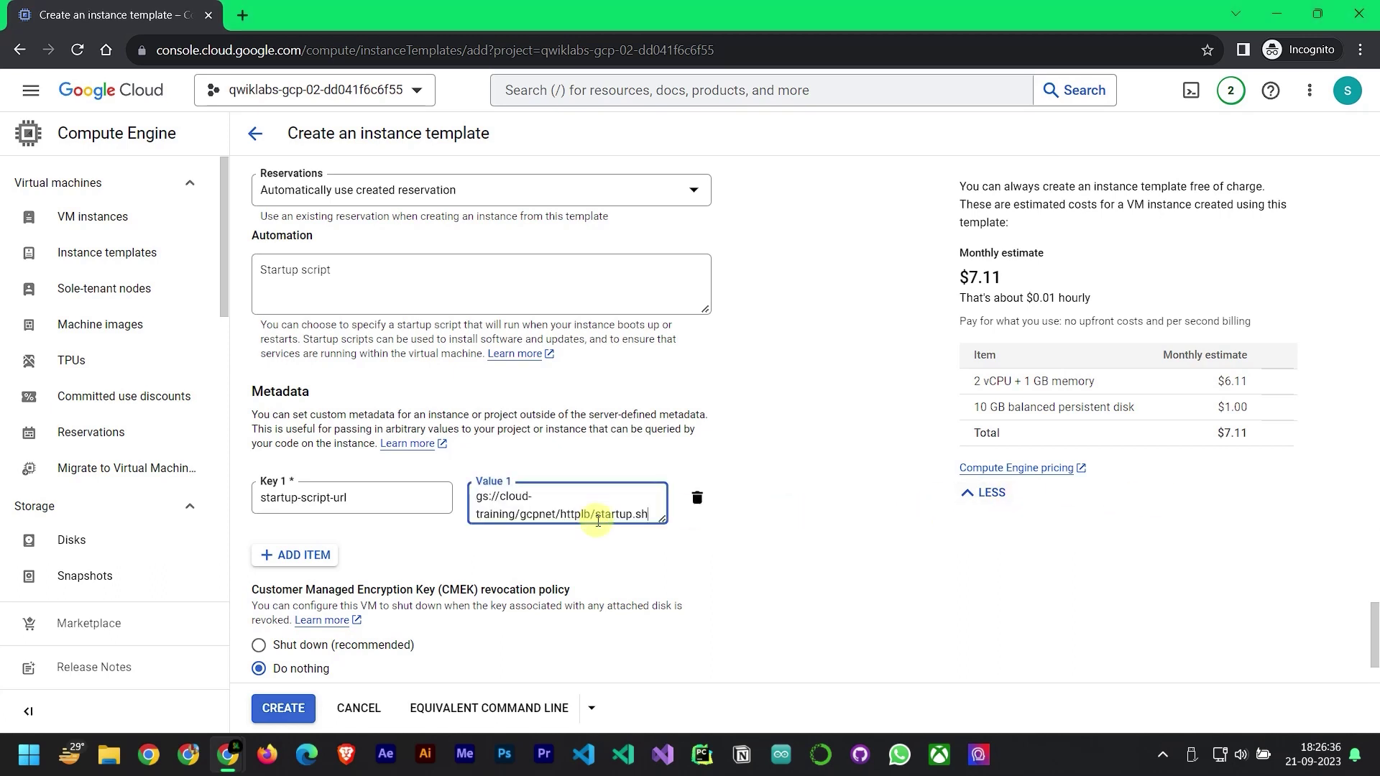
# Create the us-east4-template instance template with the configured settings
pyautogui.scroll(-1, 439, 532)
pyautogui.scroll(-1, 440, 533)
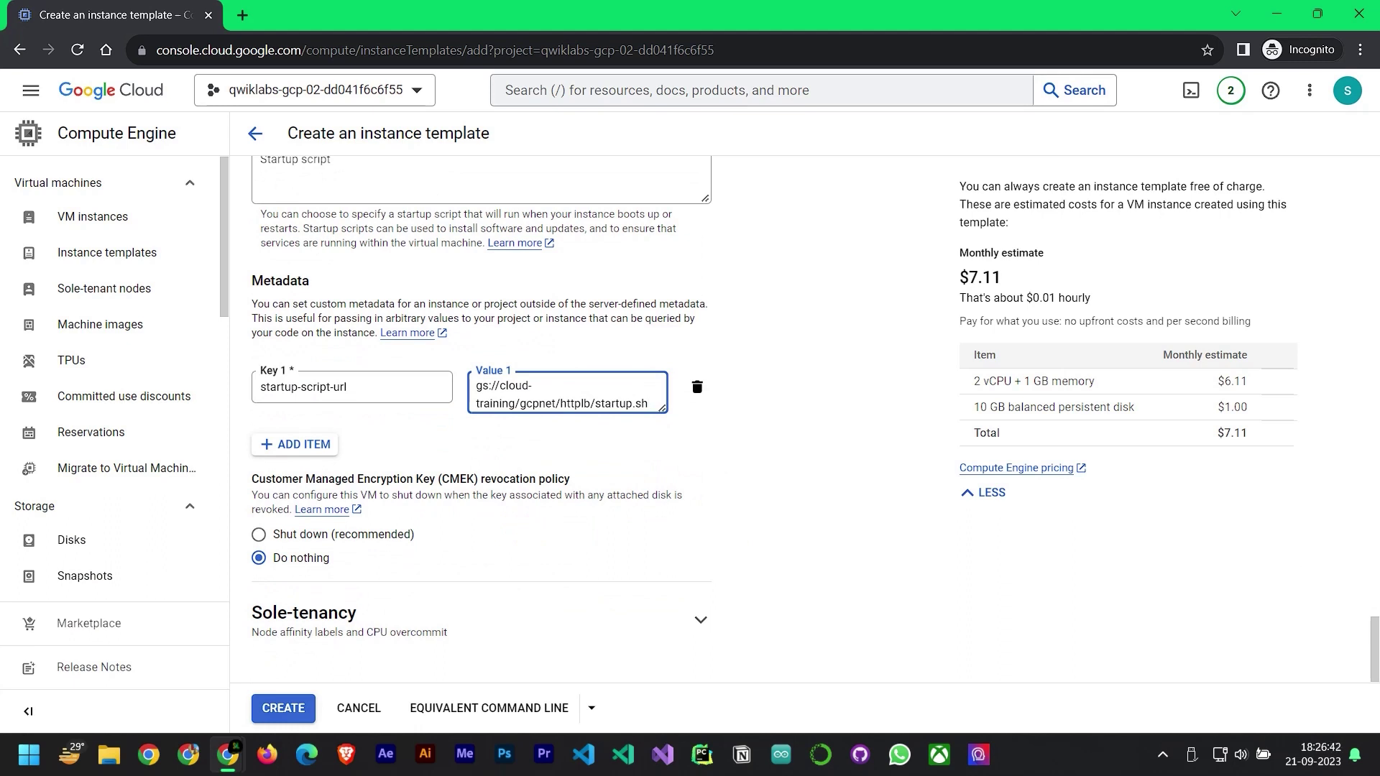
pyautogui.click(282, 707)
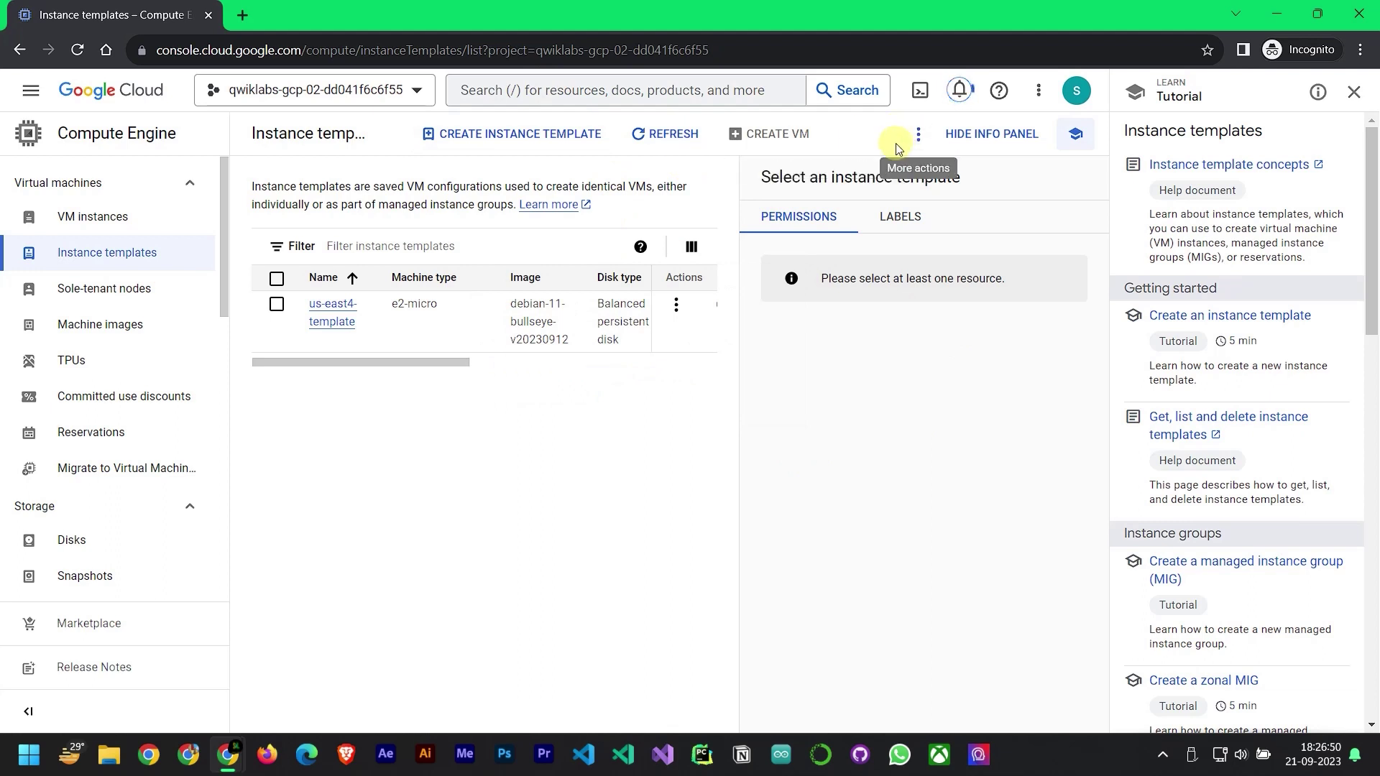
pyautogui.click(917, 136)
pyautogui.click(918, 137)
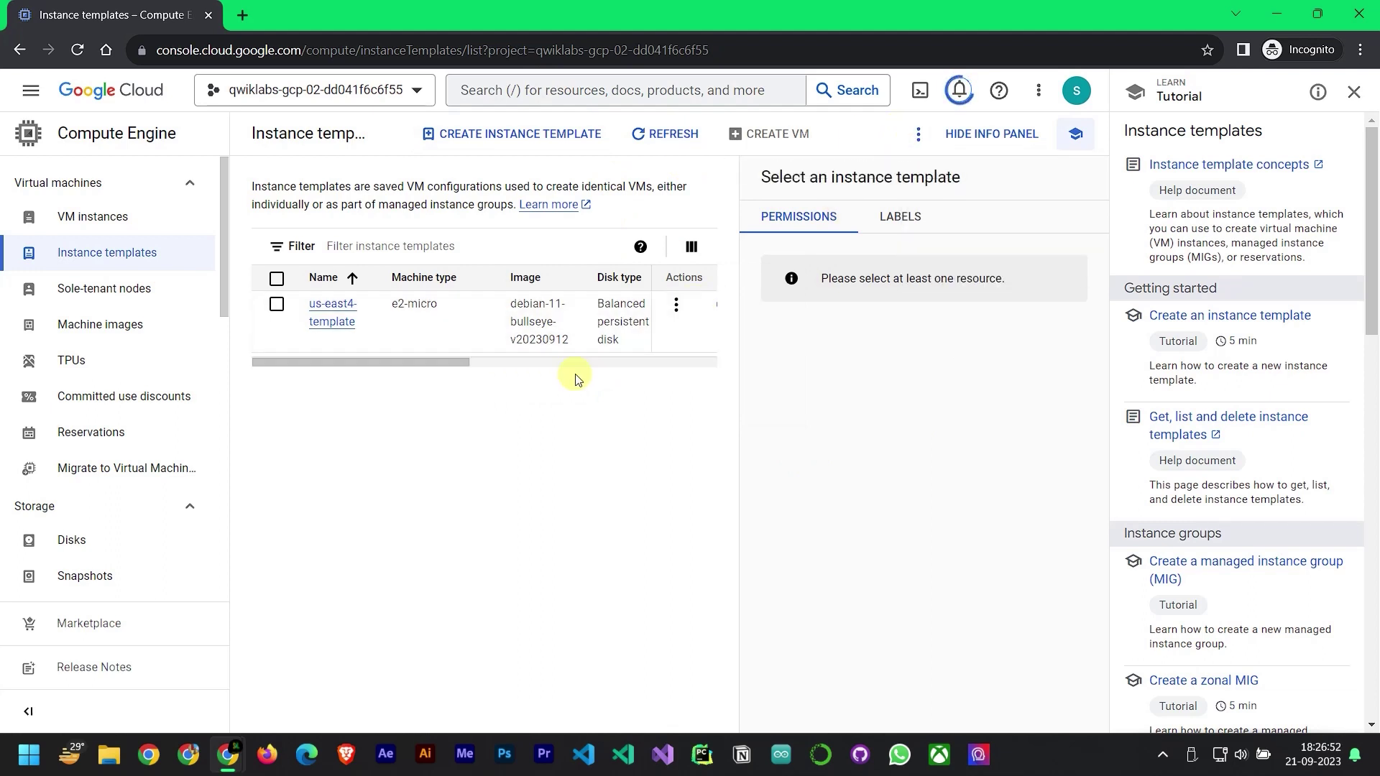
pyautogui.moveTo(420, 357); pyautogui.dragTo(747, 353)
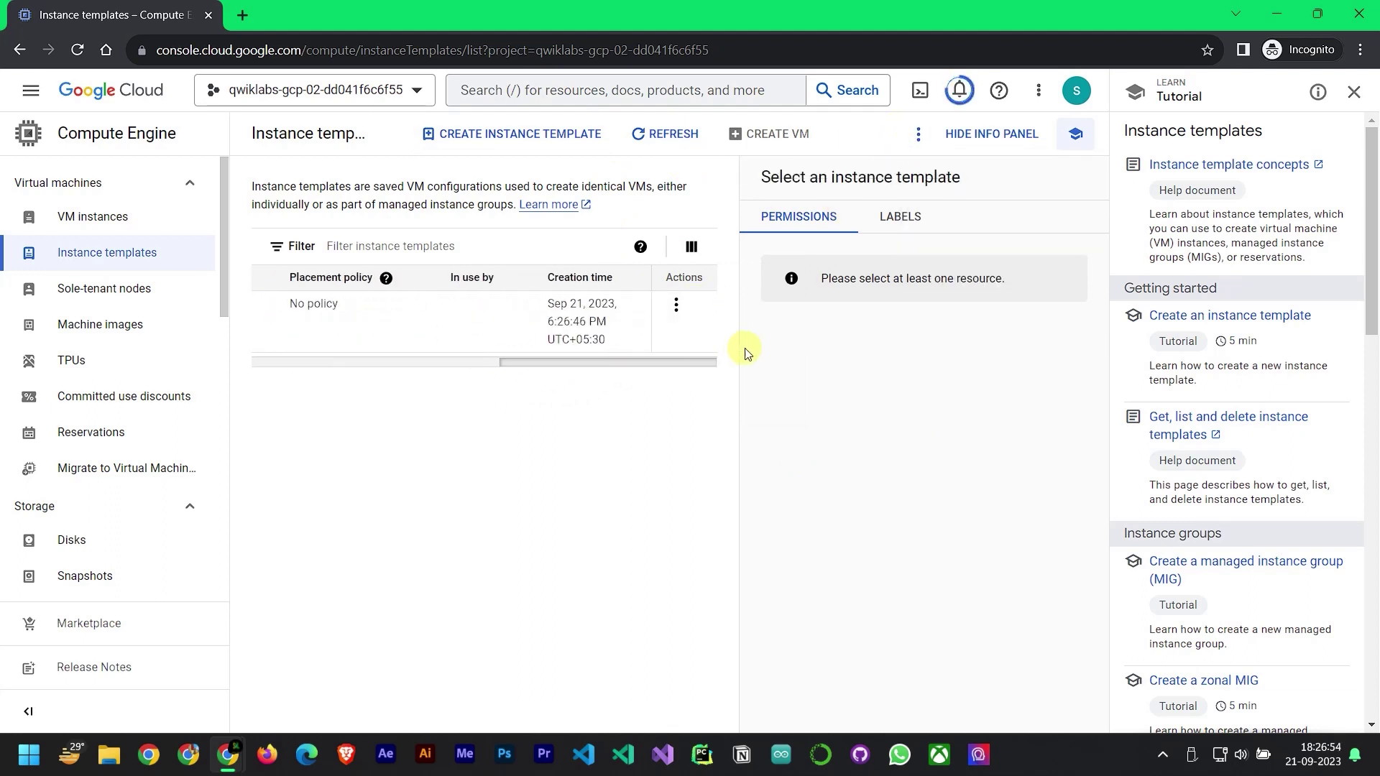
pyautogui.click(676, 304)
pyautogui.click(1053, 385)
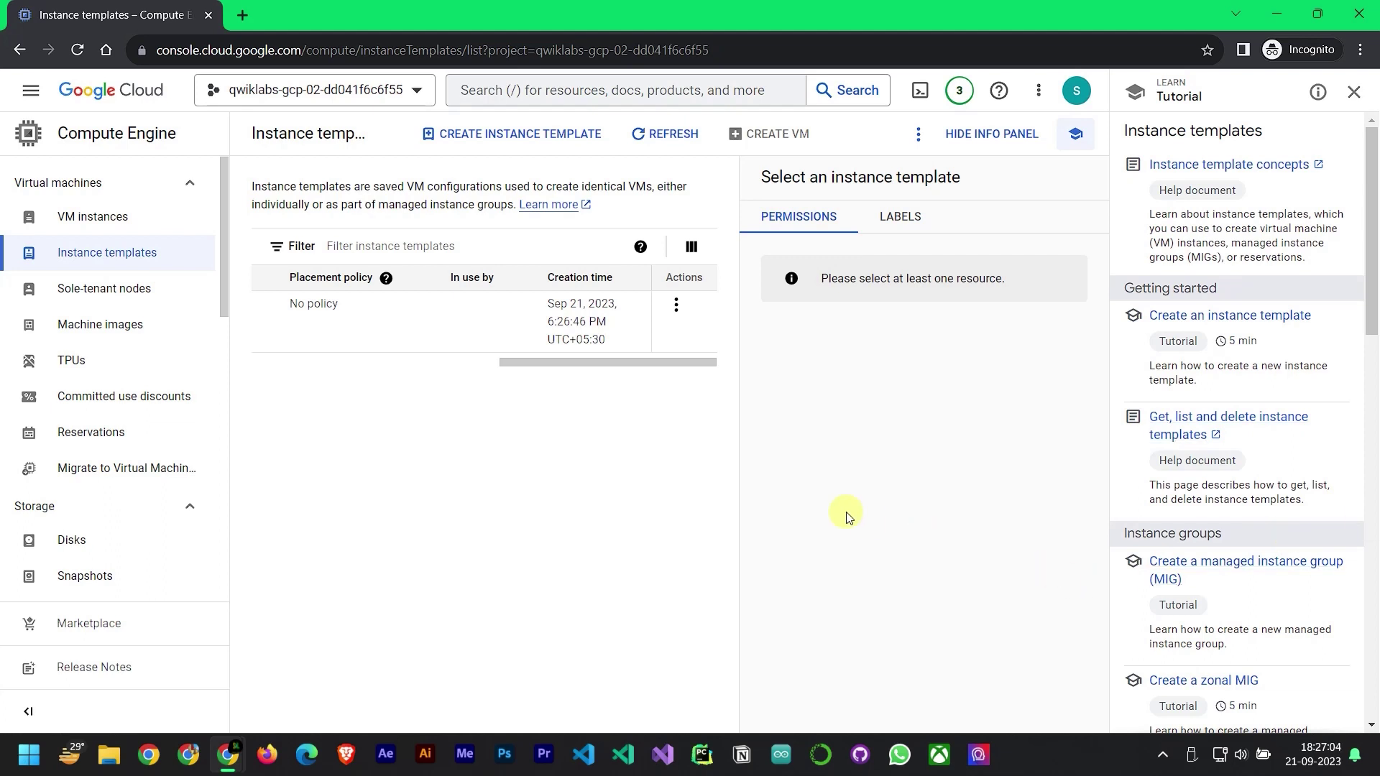
pyautogui.moveTo(607, 363); pyautogui.dragTo(261, 363)
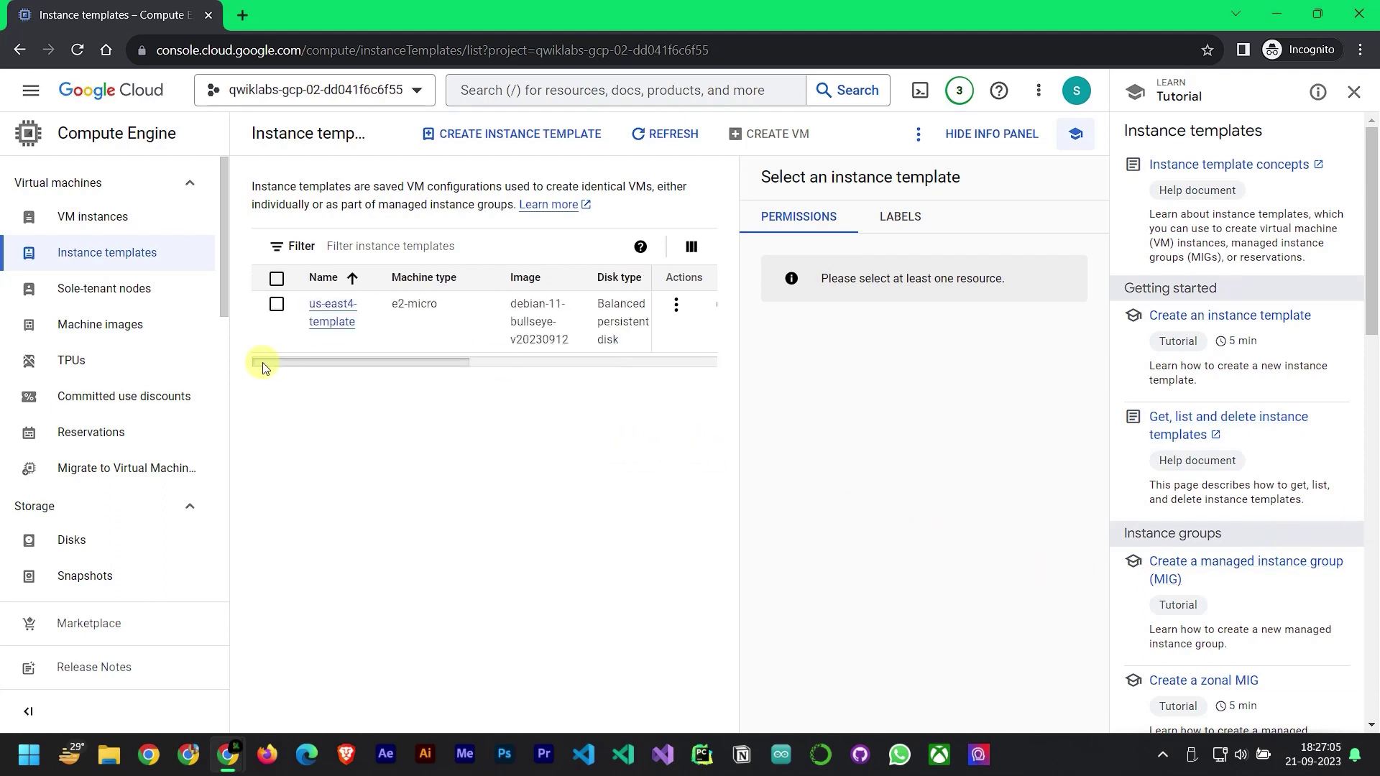
# Start a similar instance template based on us-east4-template and name it us-central1-template
pyautogui.click(314, 316)
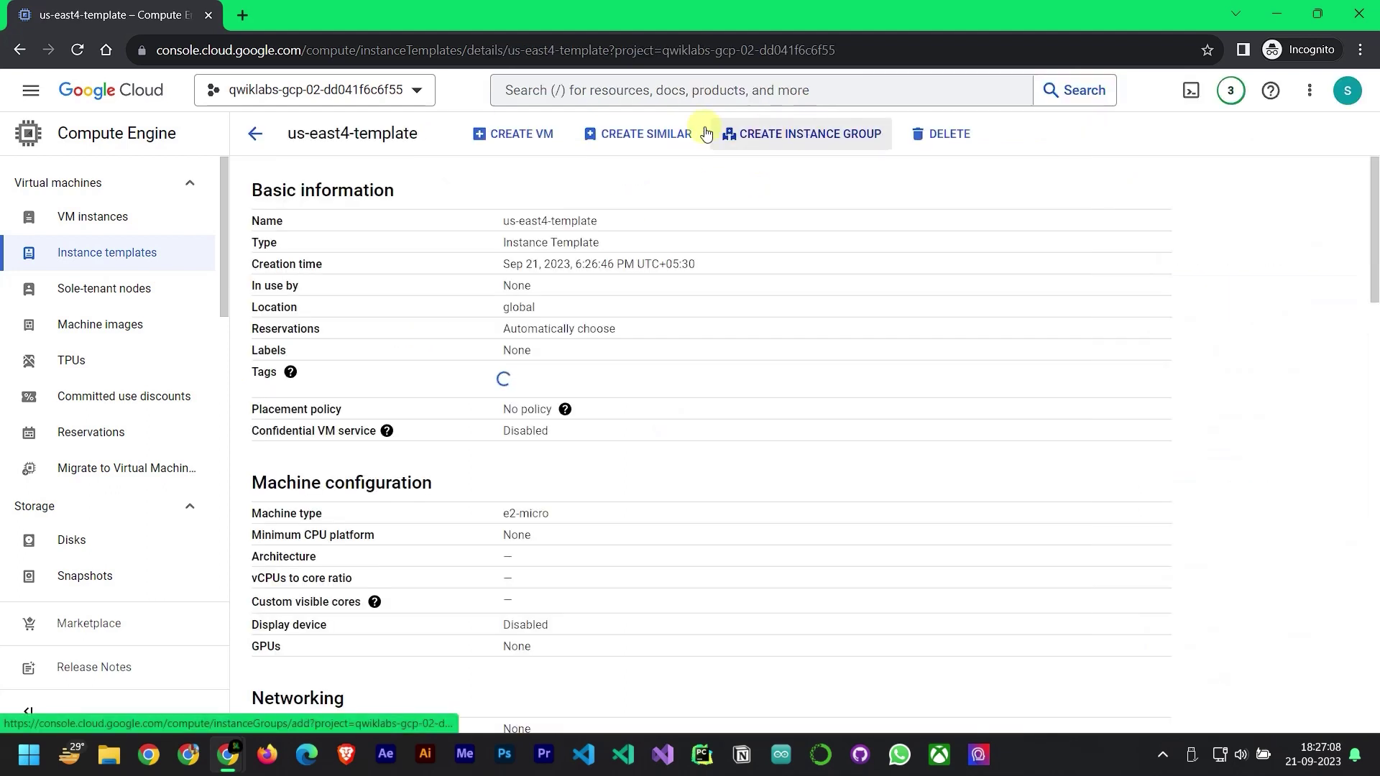
pyautogui.click(635, 135)
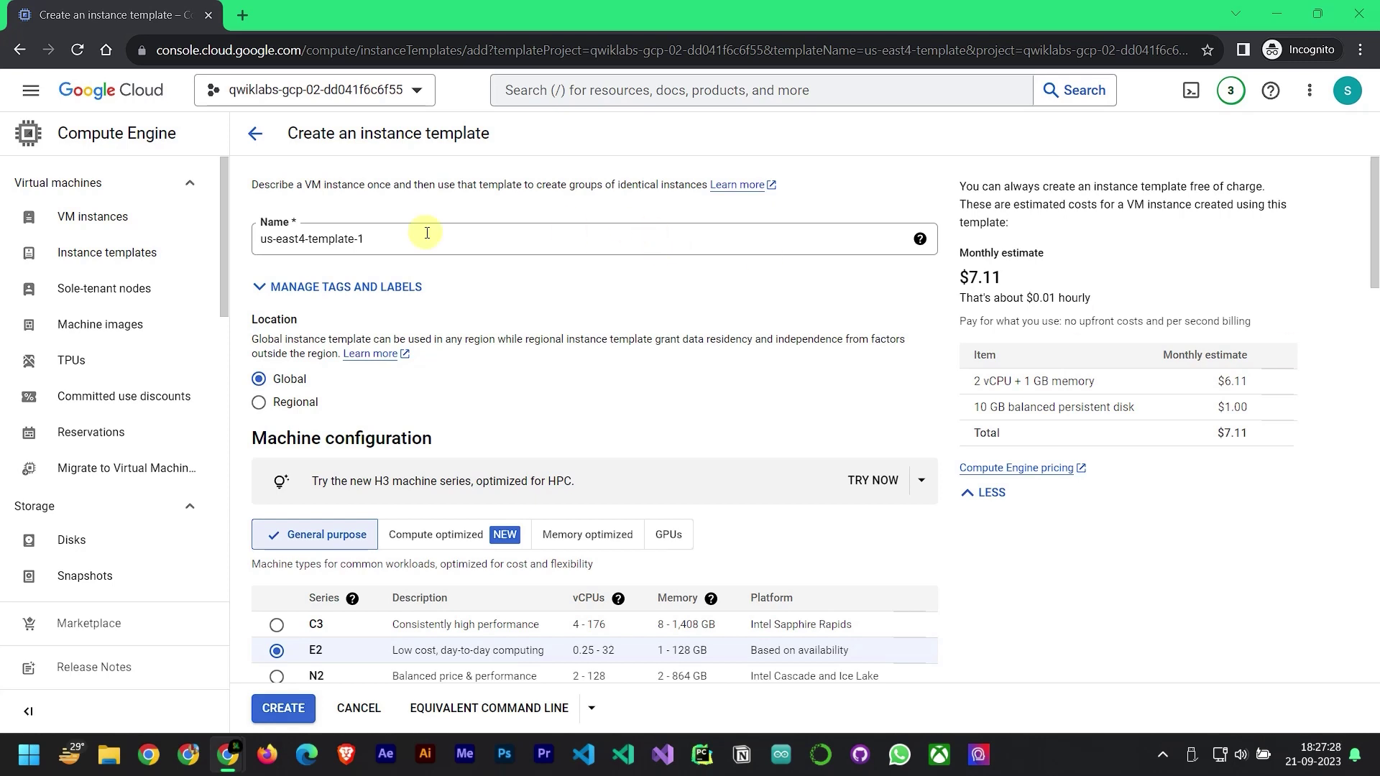
pyautogui.moveTo(406, 238); pyautogui.dragTo(210, 240)
pyautogui.write('us-central1-template')
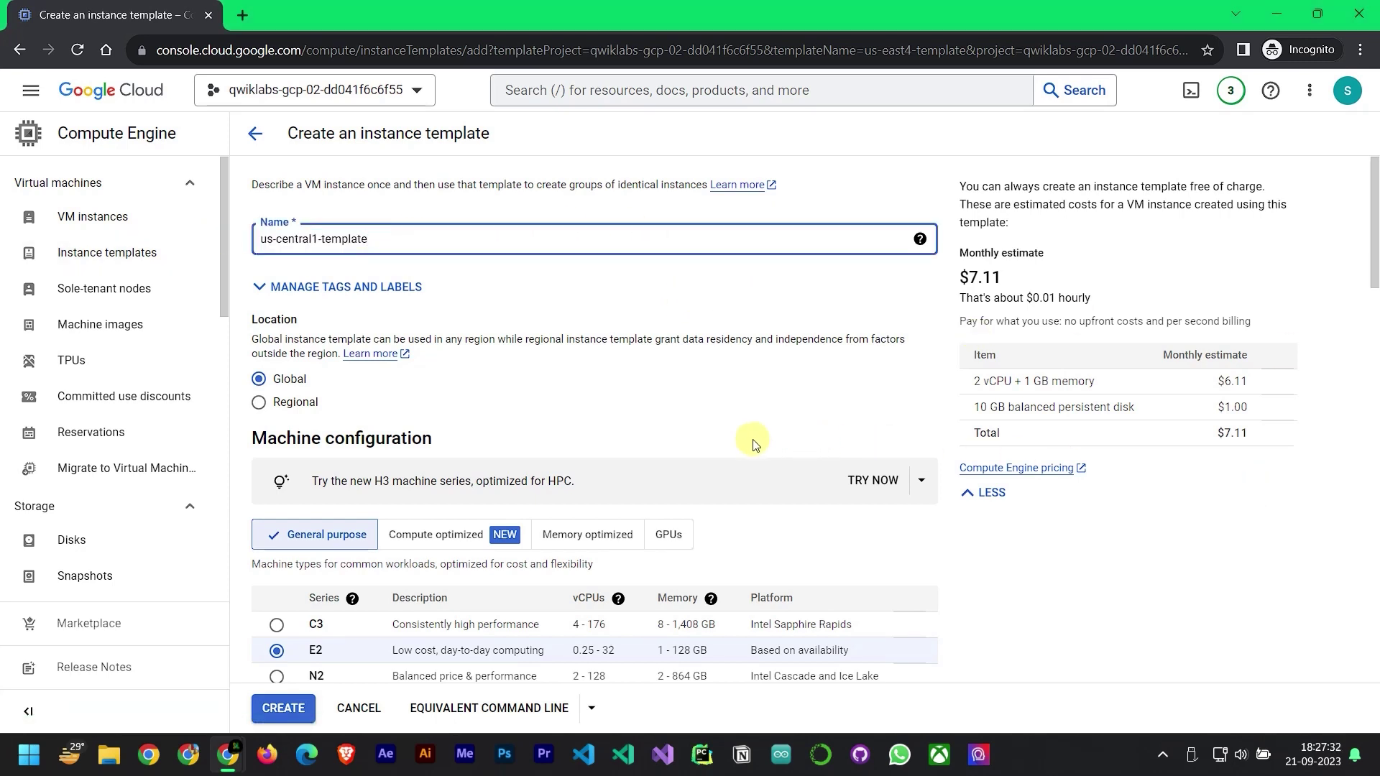
# Enter http-server as the network tag in the advanced networking options of us-central1-template
pyautogui.scroll(-1, 544, 413)
pyautogui.scroll(-12, 544, 414)
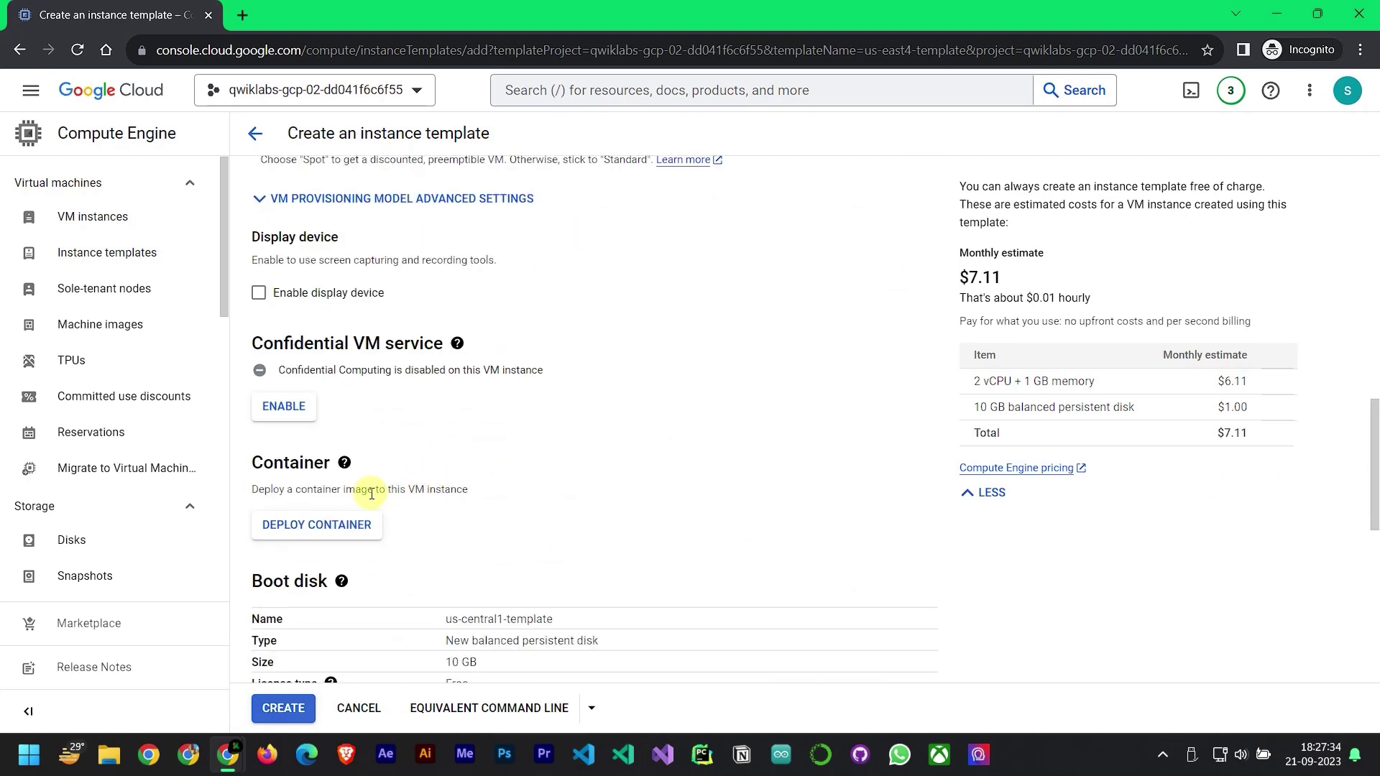
pyautogui.scroll(5, 364, 493)
pyautogui.scroll(2, 424, 370)
pyautogui.scroll(-12, 402, 431)
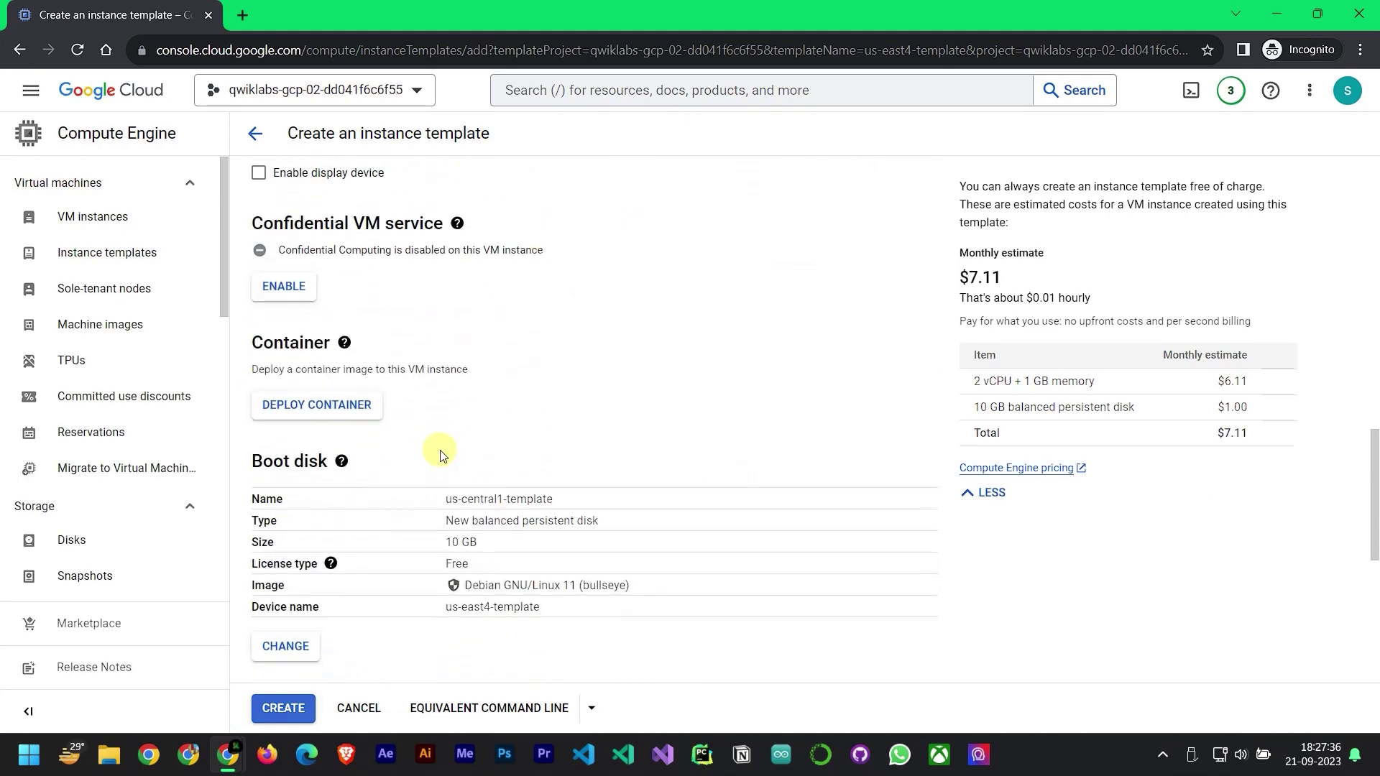
pyautogui.click(373, 615)
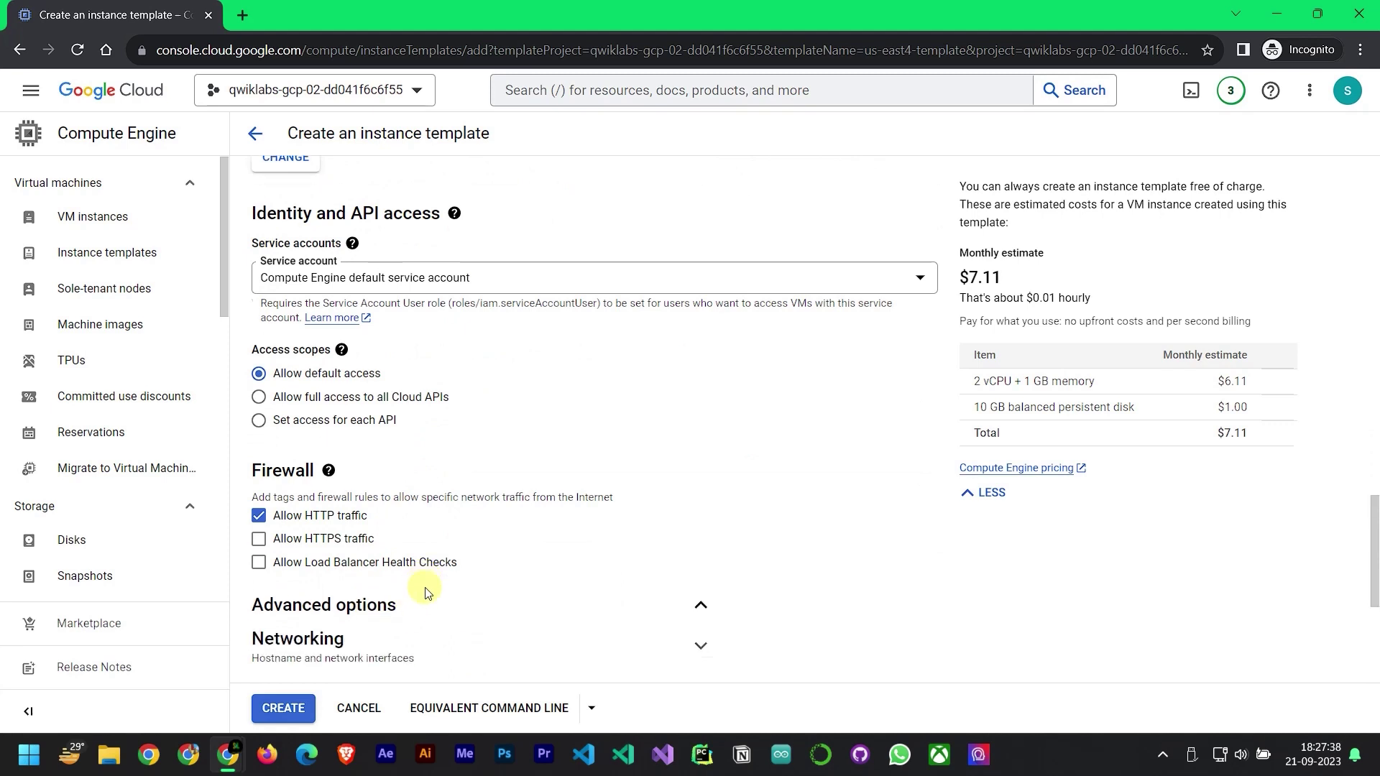
pyautogui.scroll(-5, 363, 432)
pyautogui.click(395, 309)
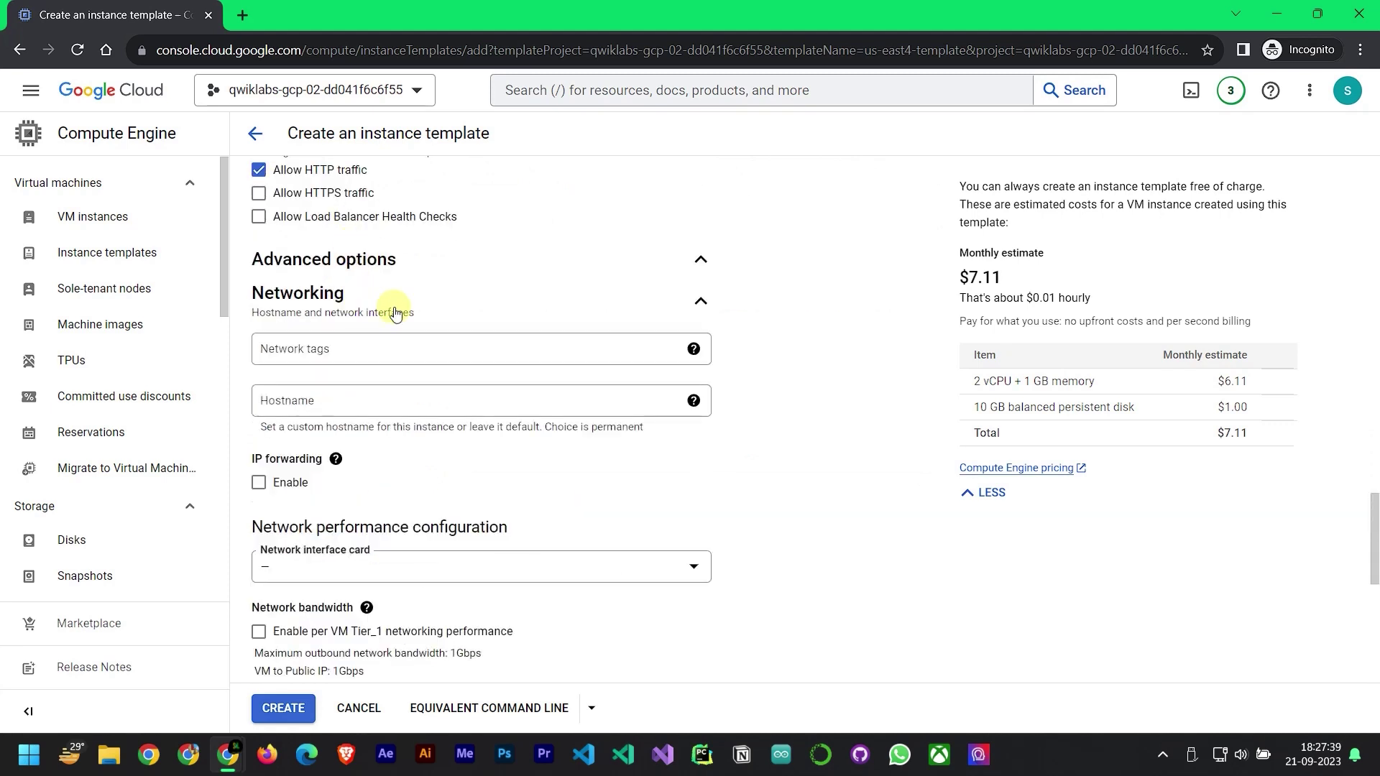
pyautogui.click(371, 349)
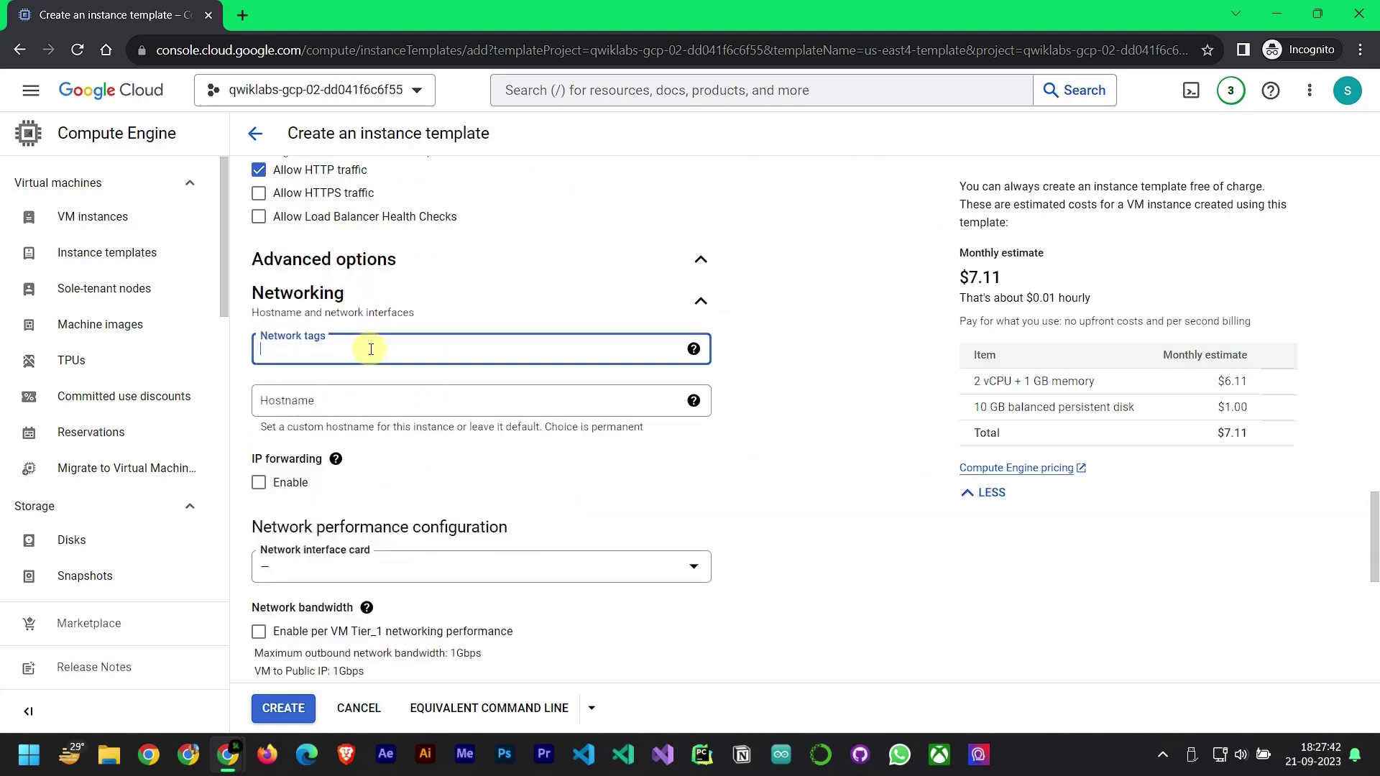
pyautogui.press('super+v')
pyautogui.scroll(-2, 352, 525)
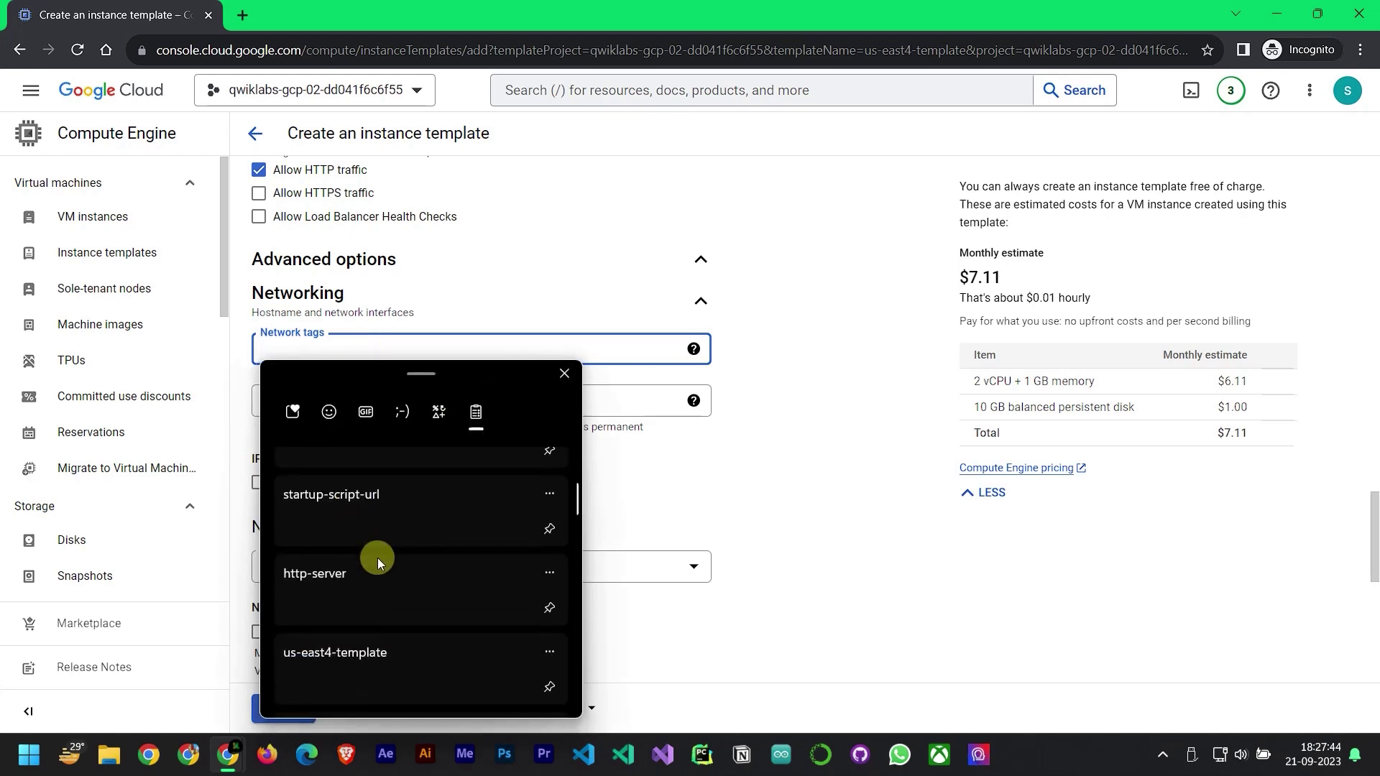
pyautogui.click(377, 575)
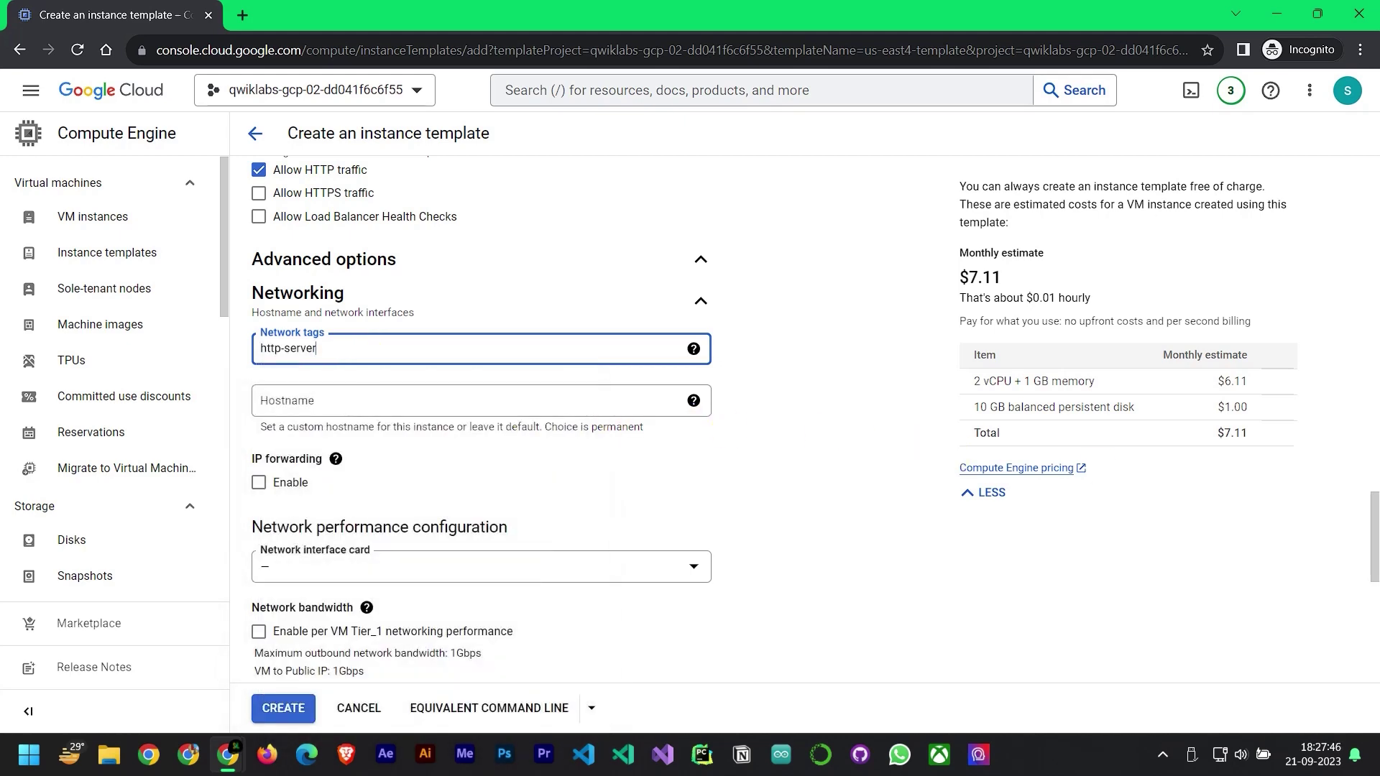
# Set the subnetwork of us-central1-template's default network interface to default (us-central1)
pyautogui.scroll(-3, 62, 455)
pyautogui.scroll(-8, 360, 494)
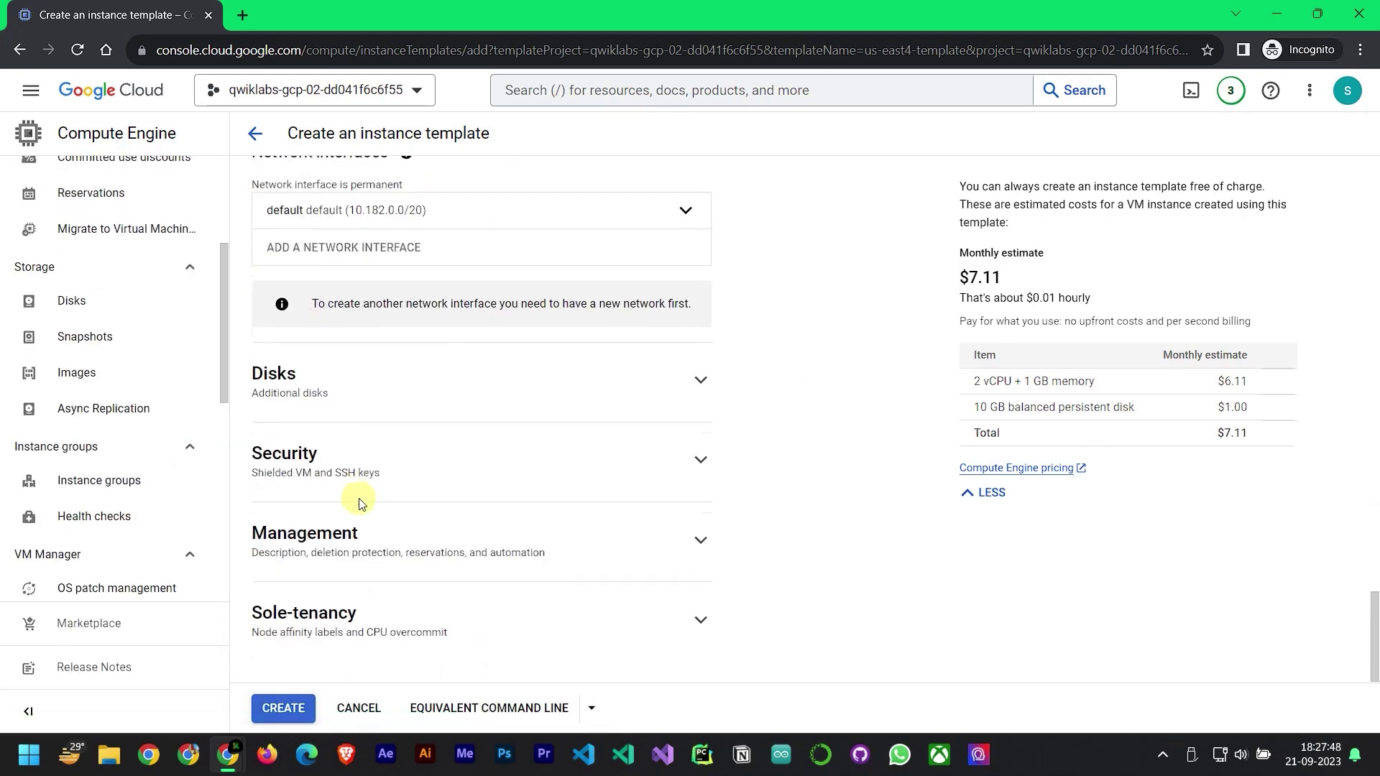
pyautogui.scroll(3, 359, 503)
pyautogui.click(430, 446)
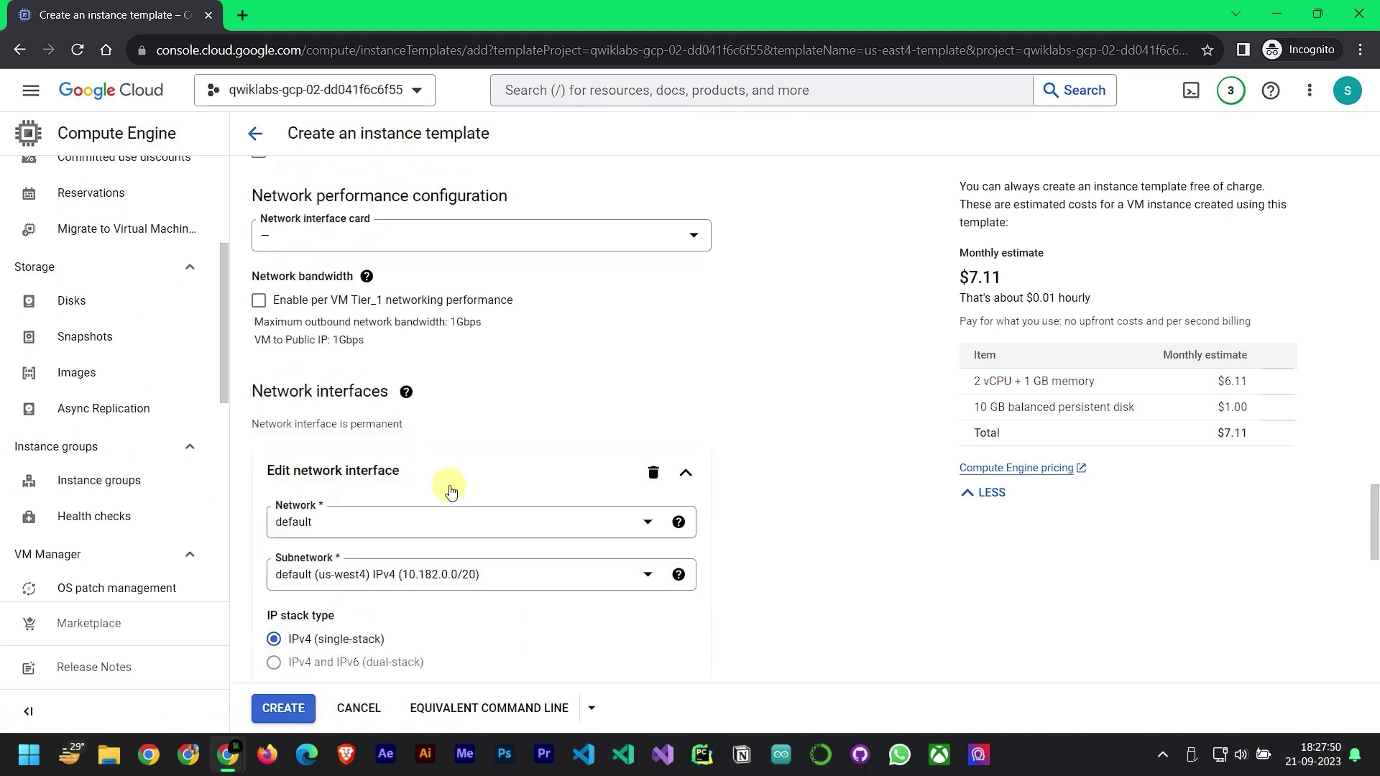
pyautogui.click(397, 586)
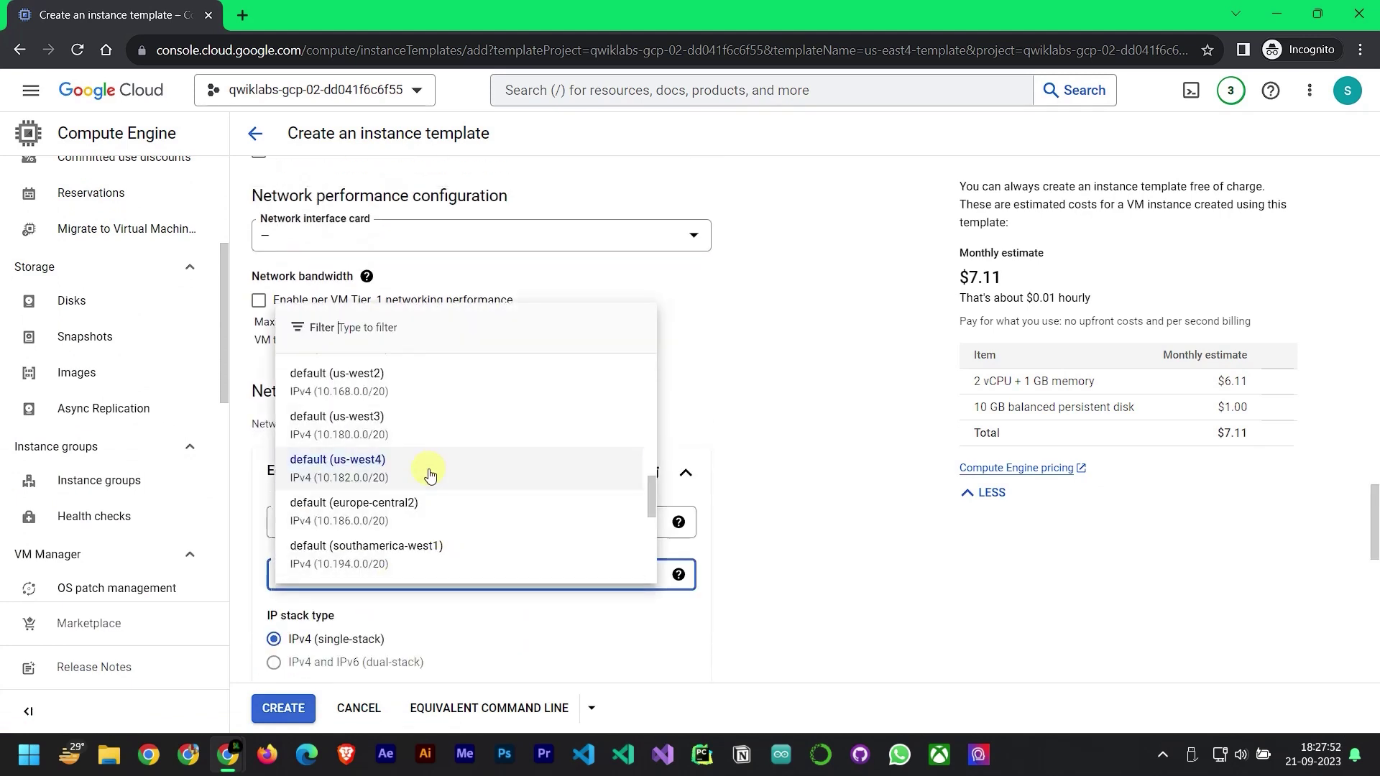
pyautogui.scroll(10, 429, 474)
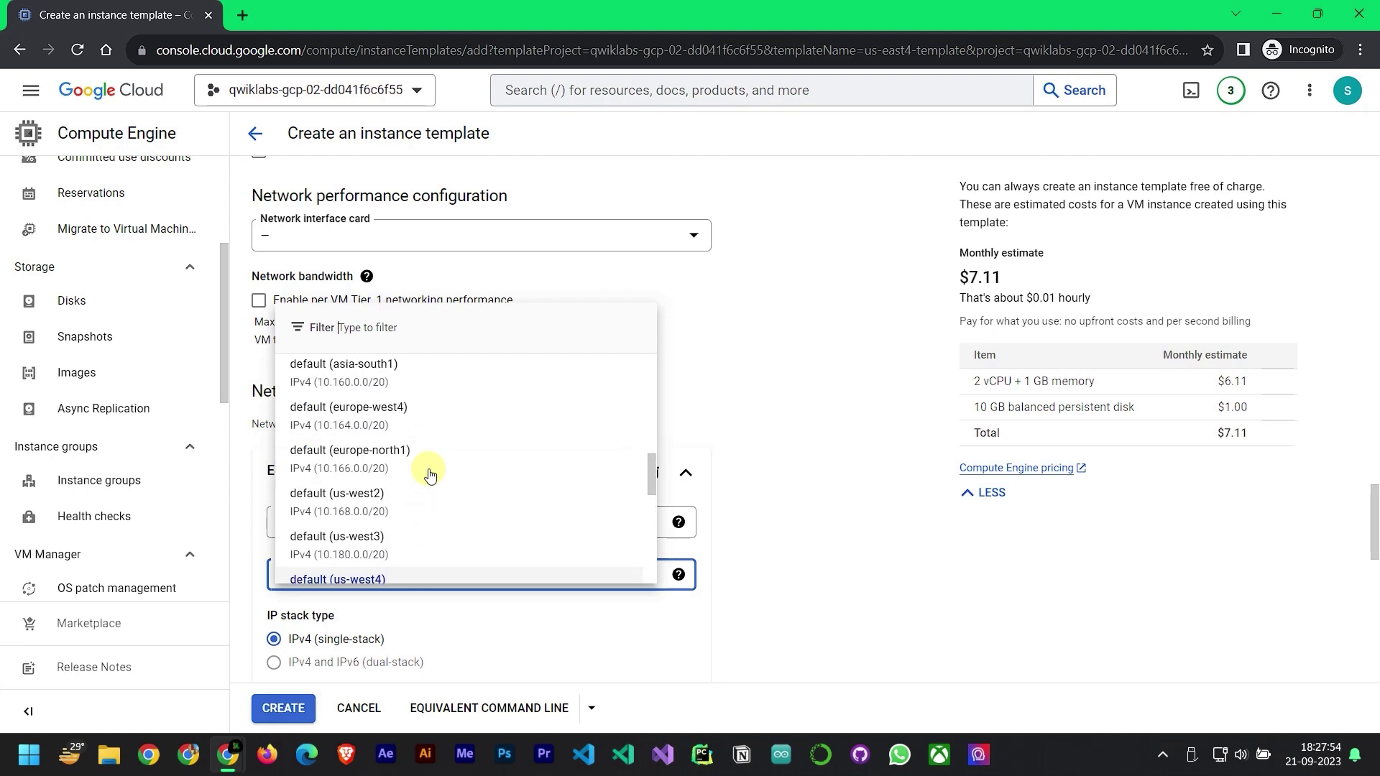
pyautogui.scroll(-3, 428, 435)
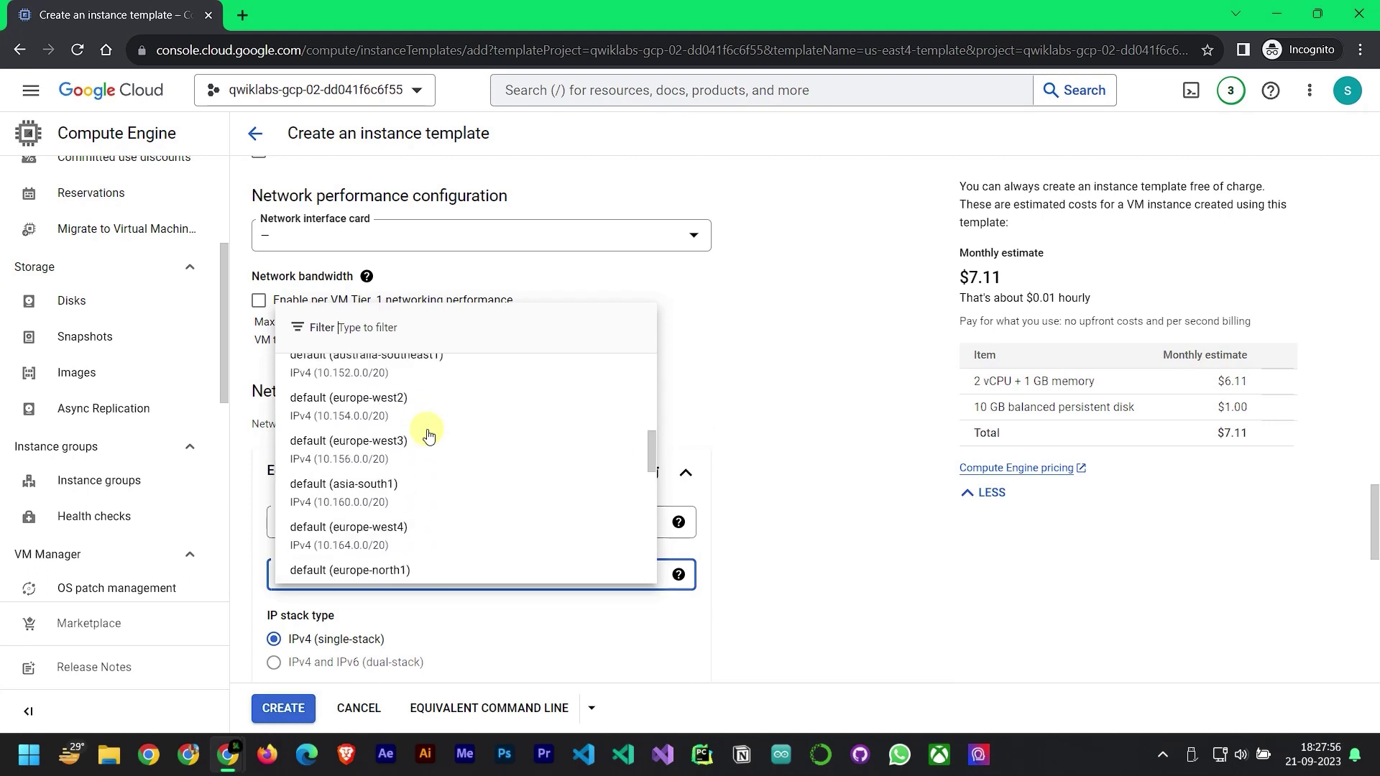
pyautogui.scroll(3, 427, 435)
pyautogui.click(437, 329)
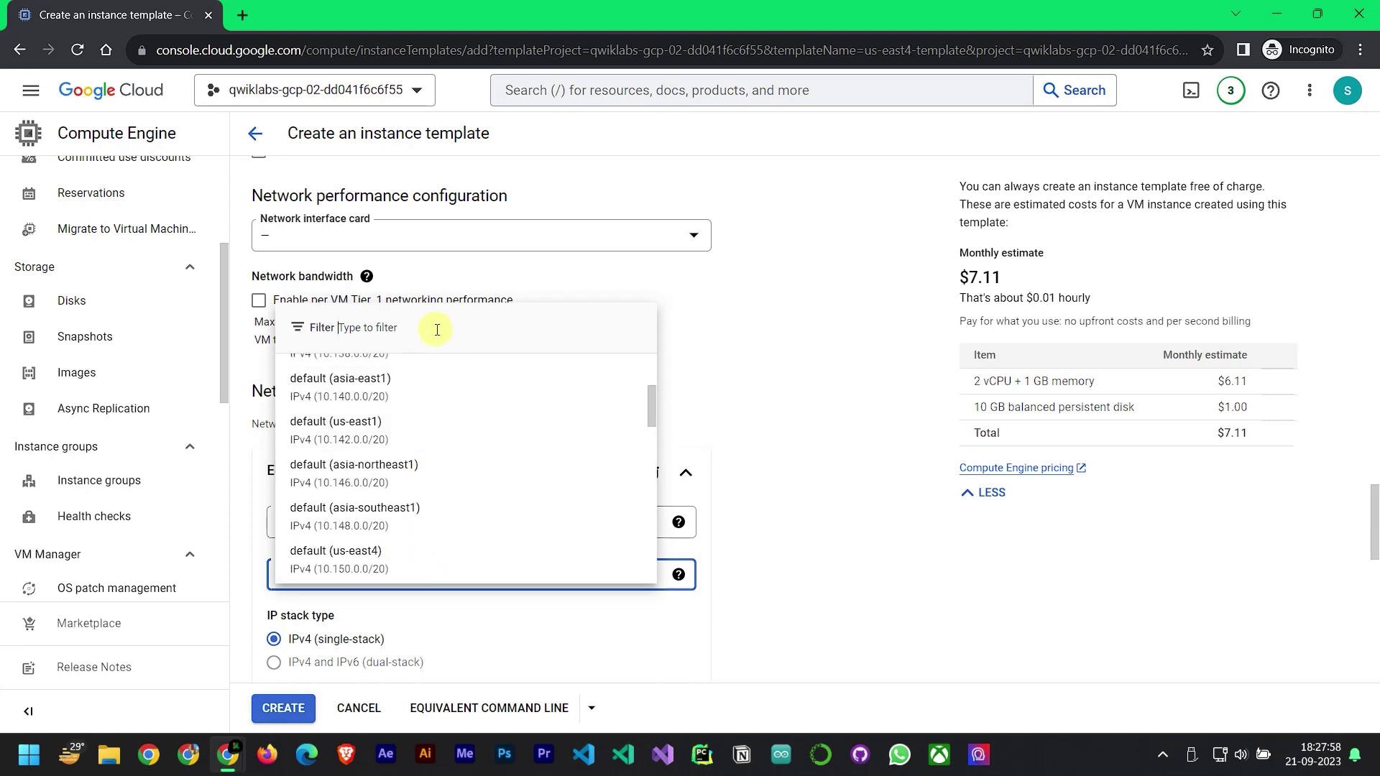
pyautogui.write('central')
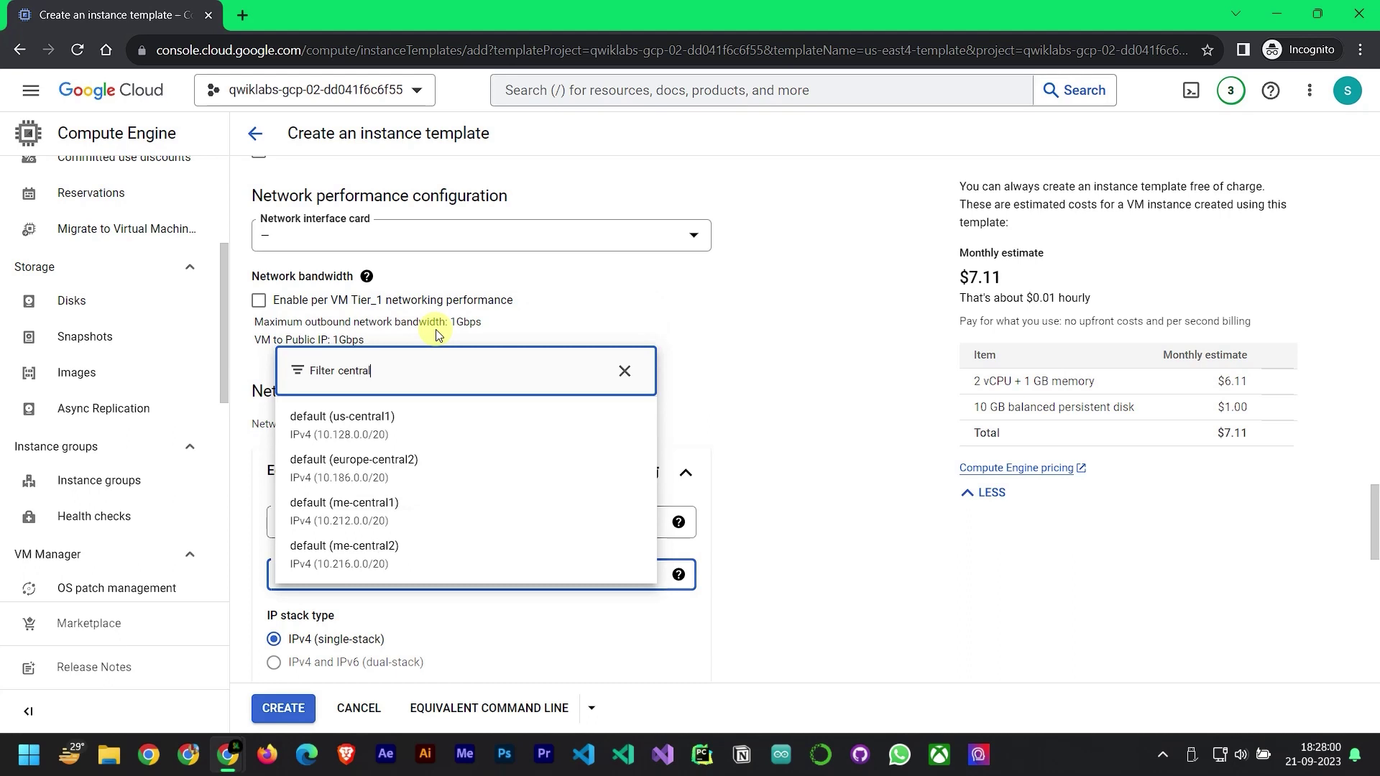
pyautogui.click(437, 435)
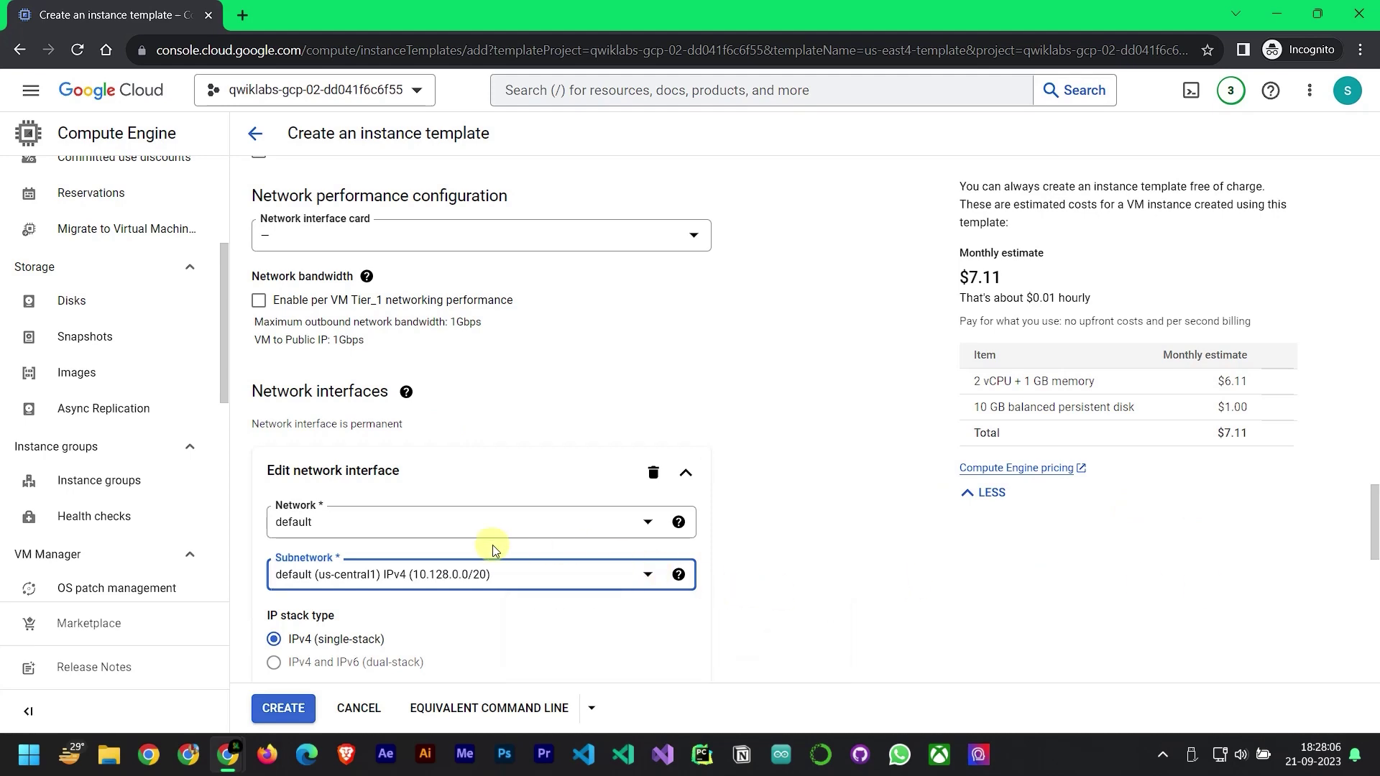
# Create the us-central1-template instance template with the configured settings
pyautogui.scroll(-10, 487, 542)
pyautogui.scroll(-1, 343, 662)
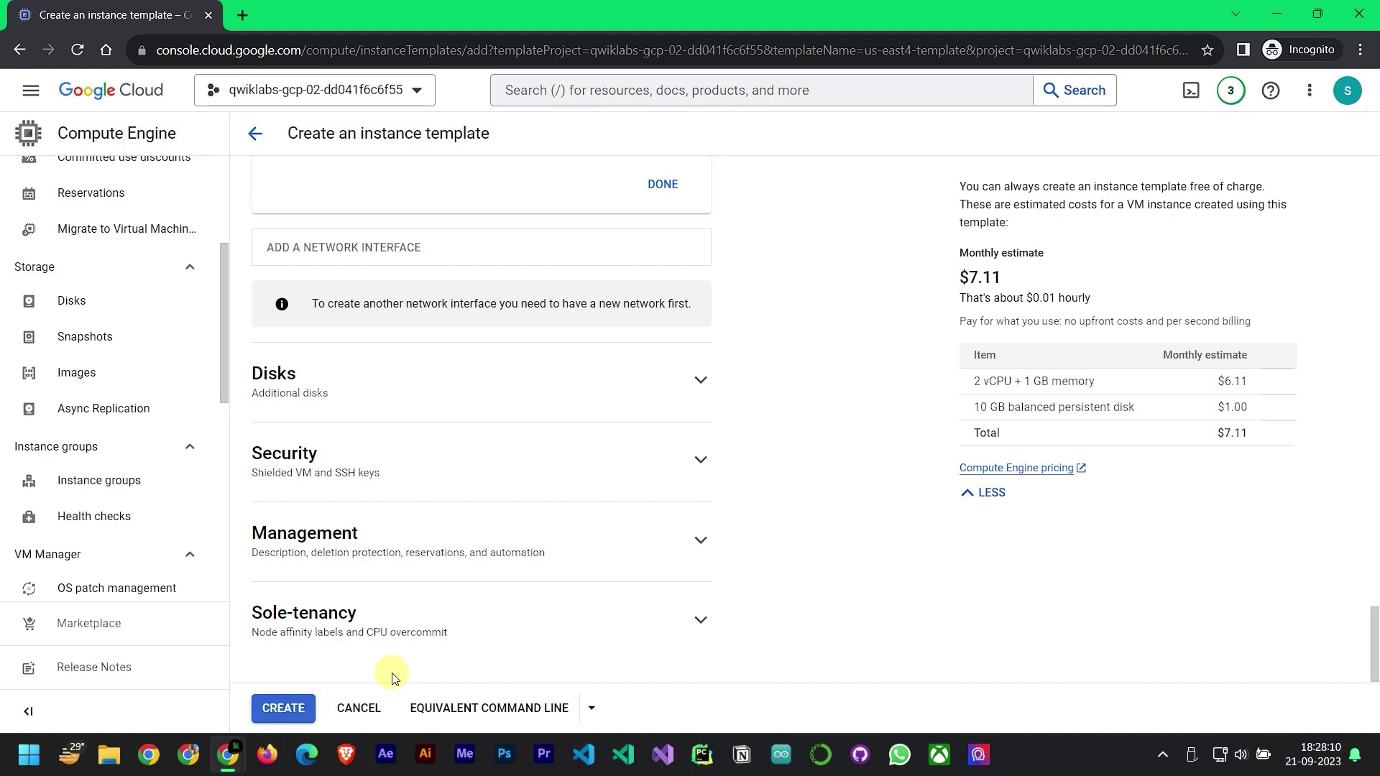
pyautogui.click(297, 708)
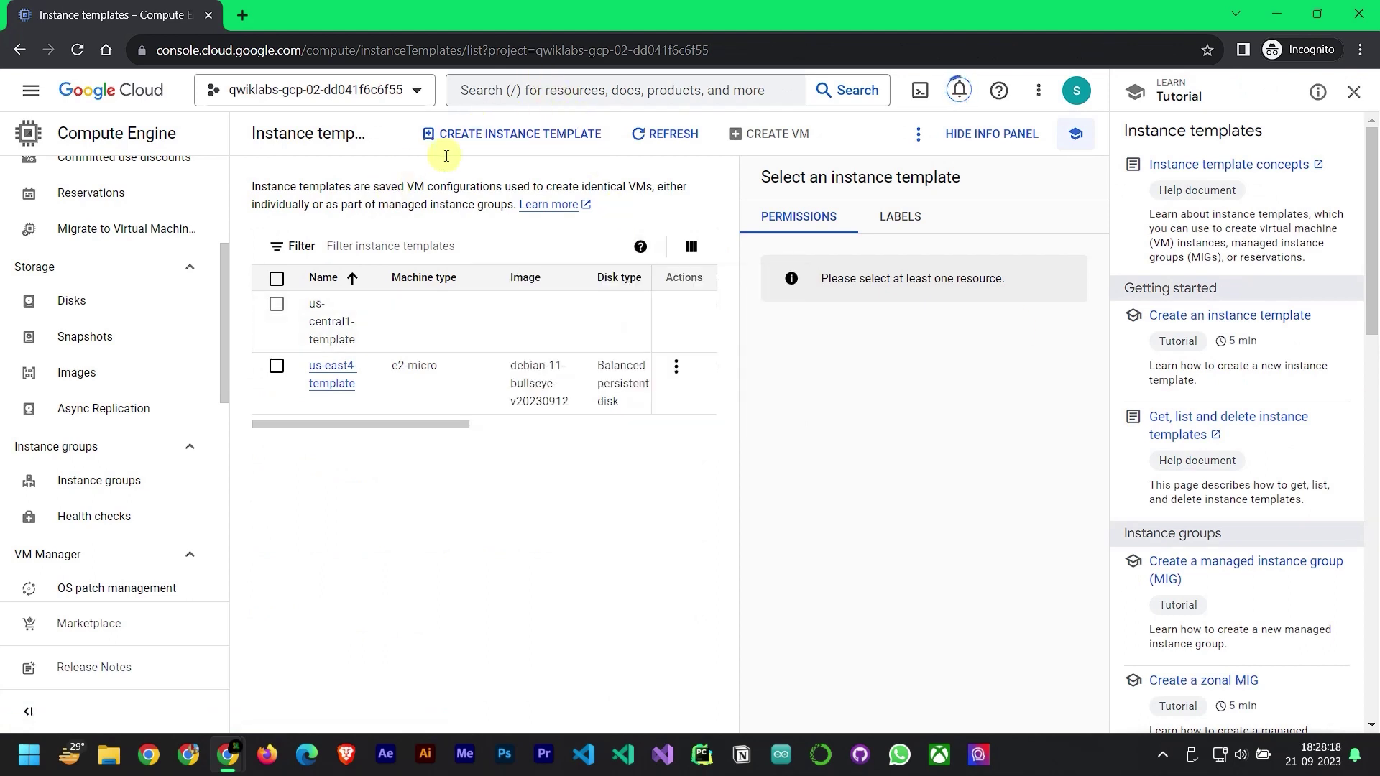
pyautogui.click(917, 133)
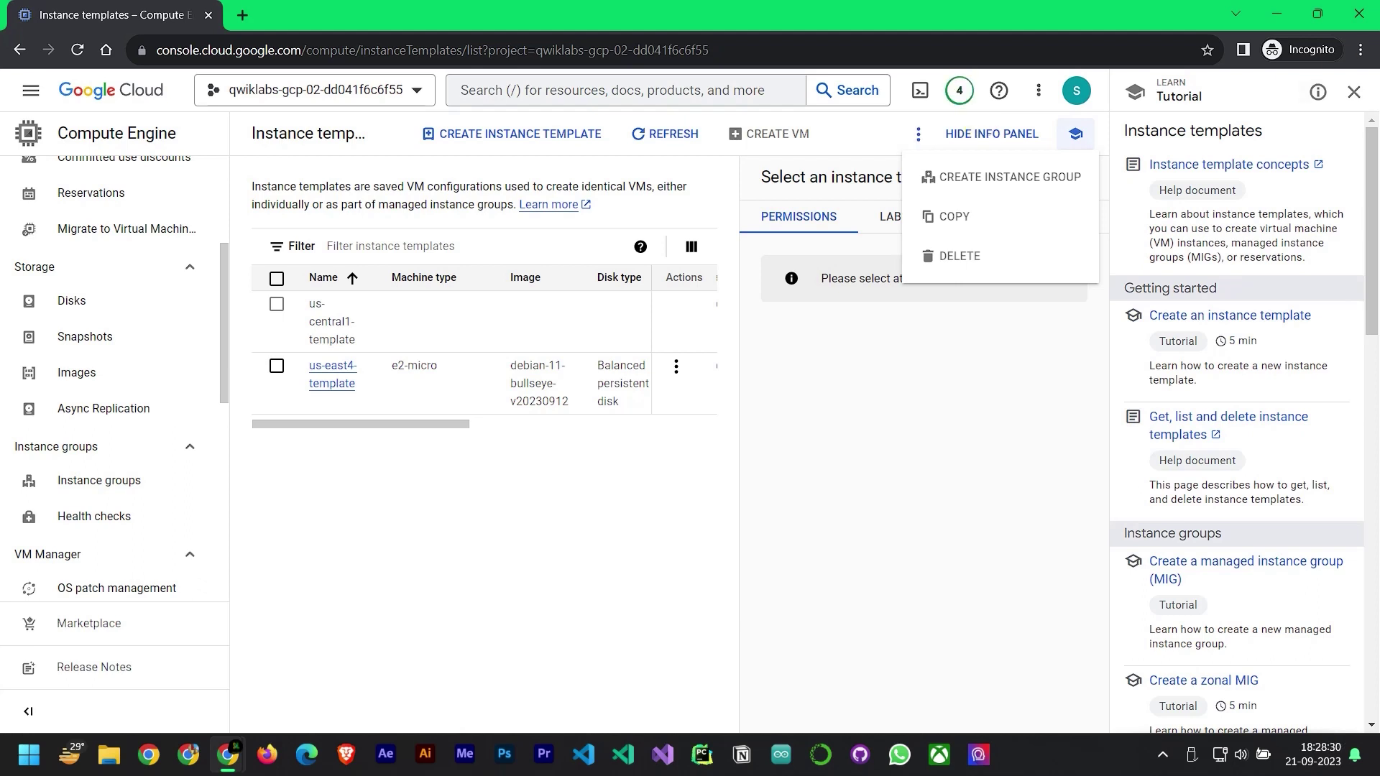
# Close the Learn tutorial pane beside the instance templates list
pyautogui.click(1353, 91)
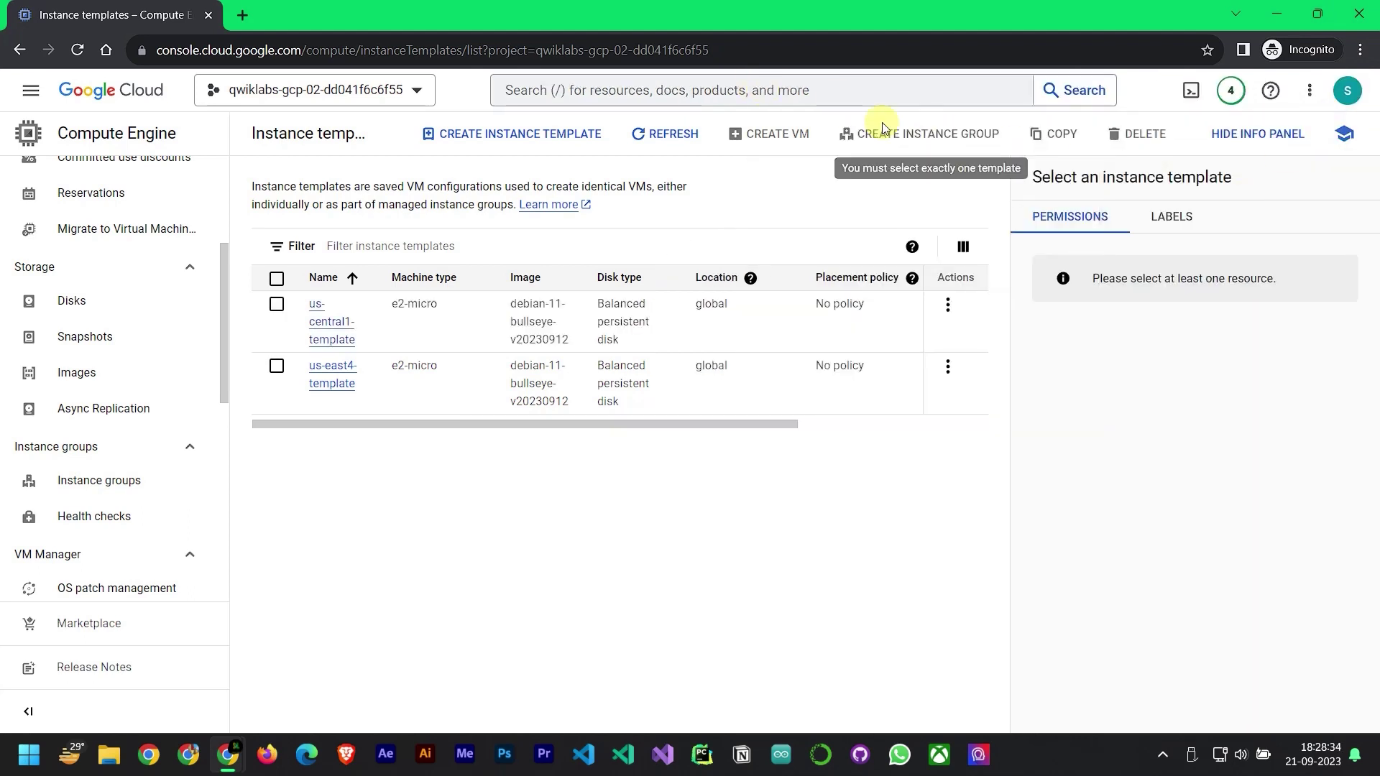
pyautogui.click(277, 279)
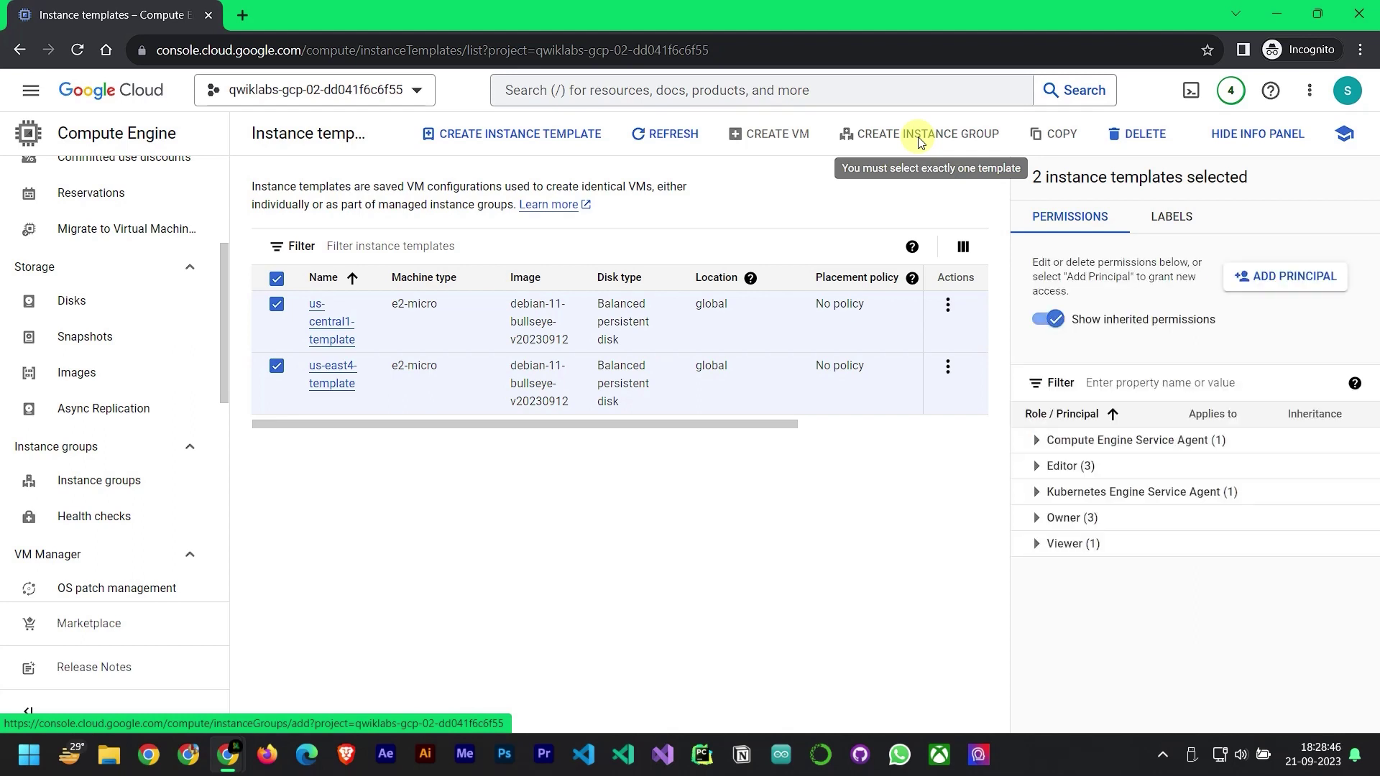
pyautogui.click(276, 278)
pyautogui.click(277, 305)
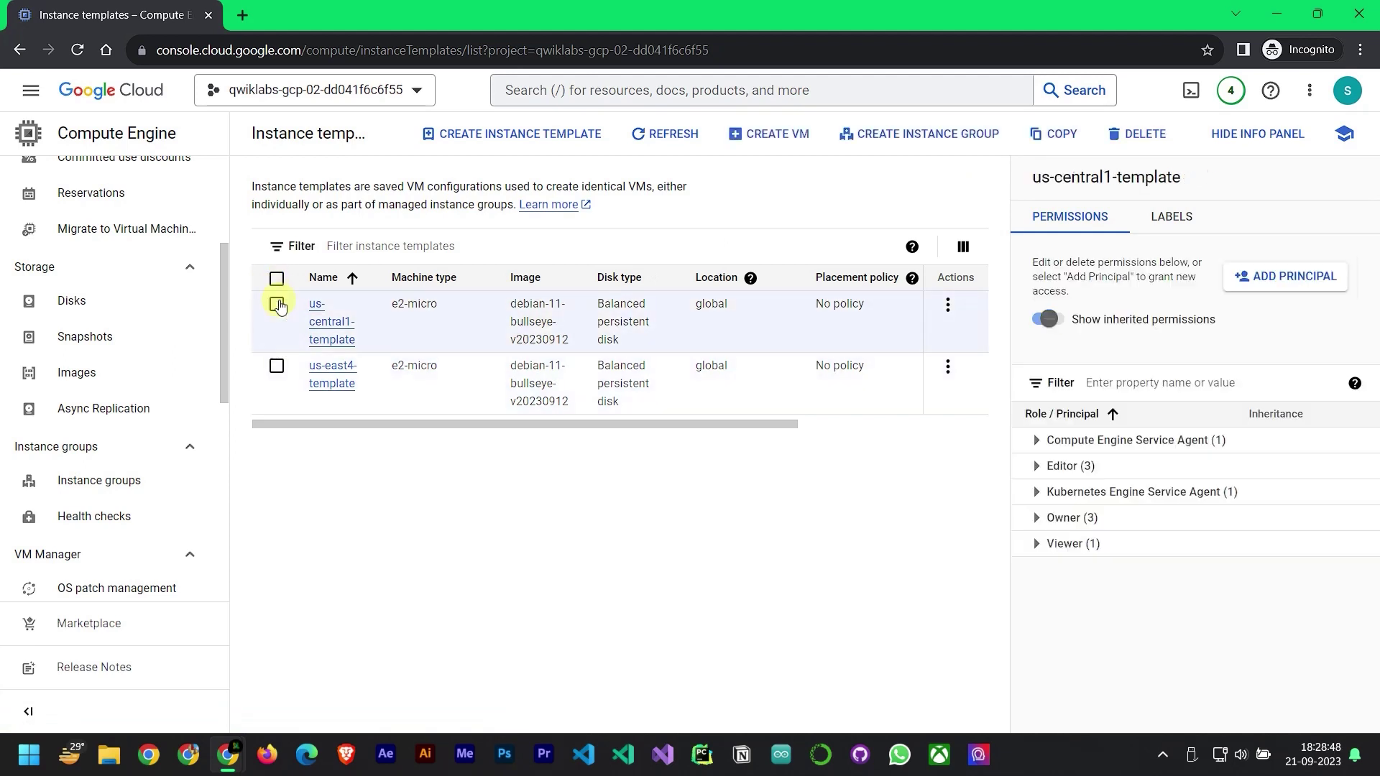
pyautogui.click(884, 143)
pyautogui.click(277, 367)
pyautogui.click(277, 278)
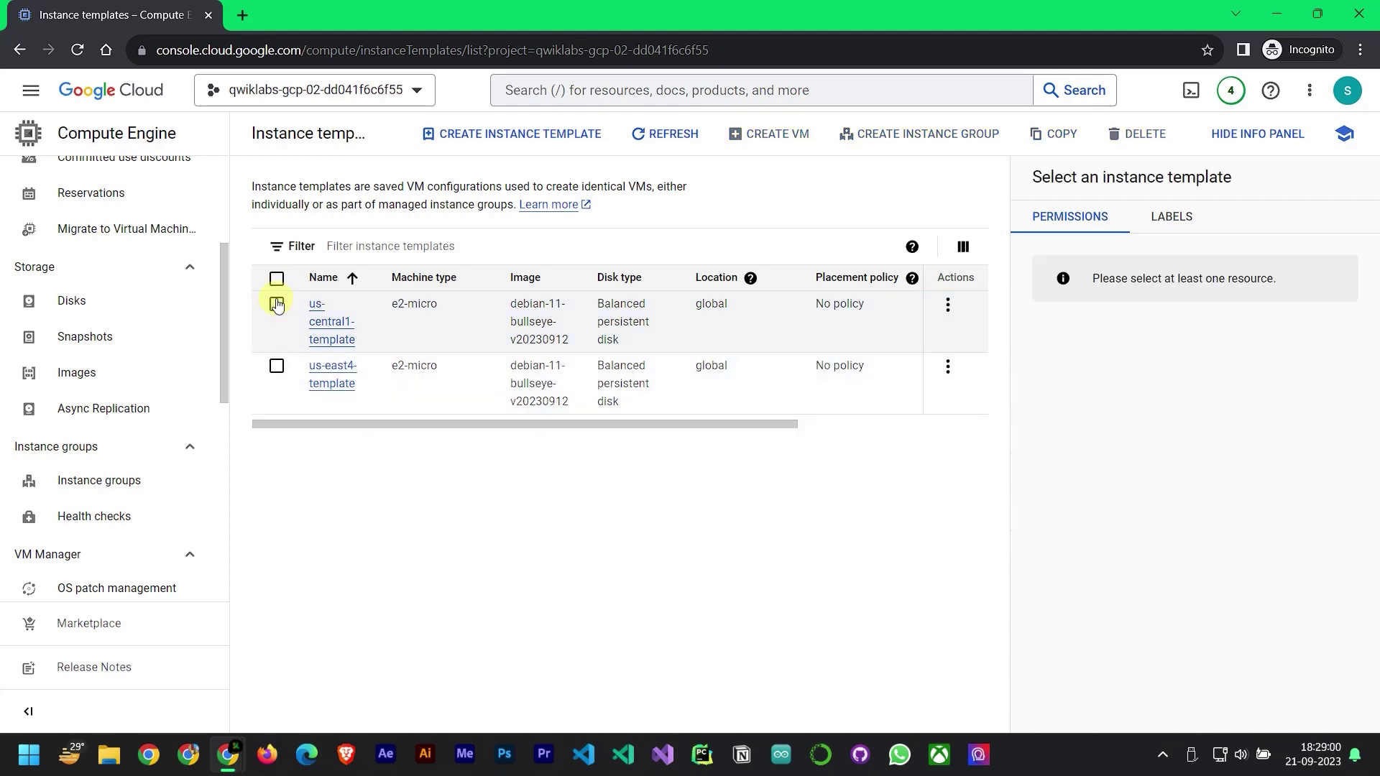
pyautogui.click(276, 304)
pyautogui.click(277, 365)
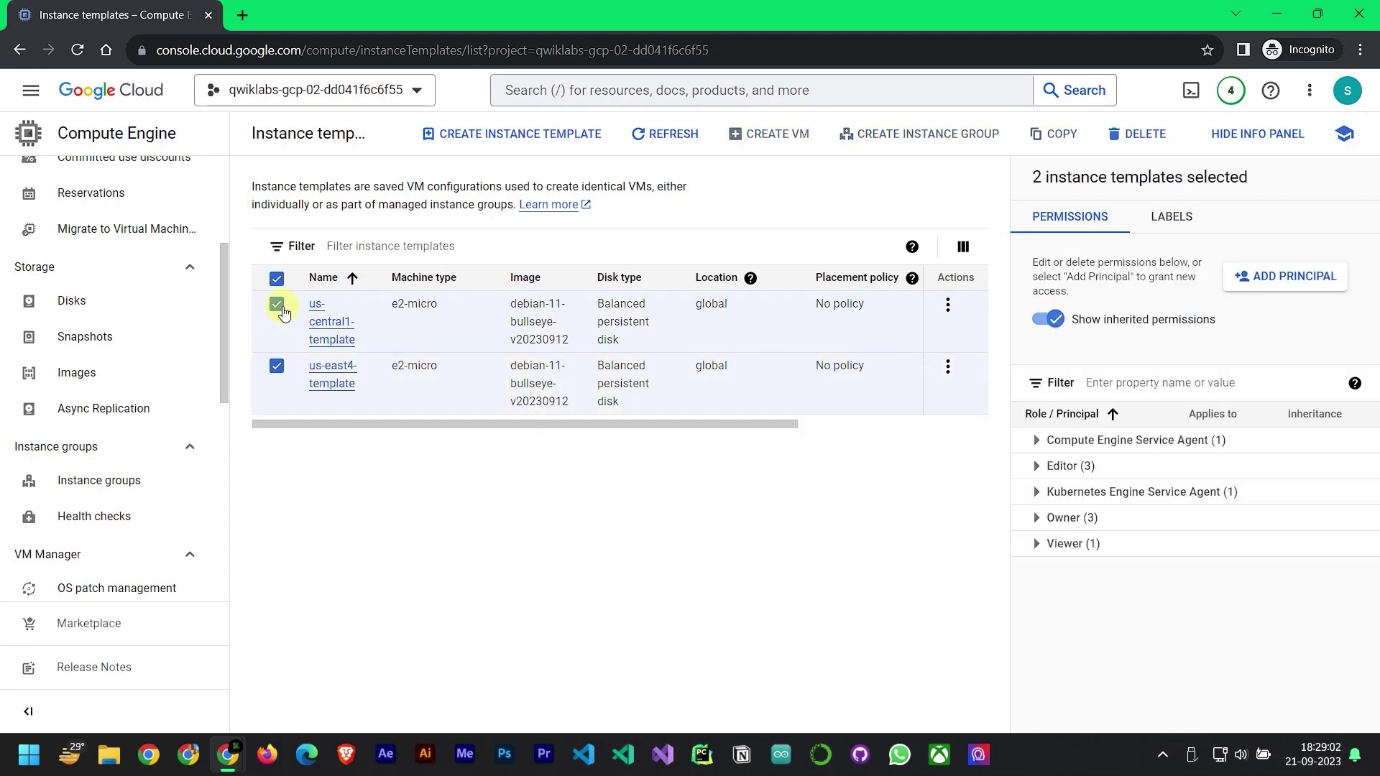
pyautogui.click(277, 304)
pyautogui.click(277, 279)
pyautogui.click(280, 280)
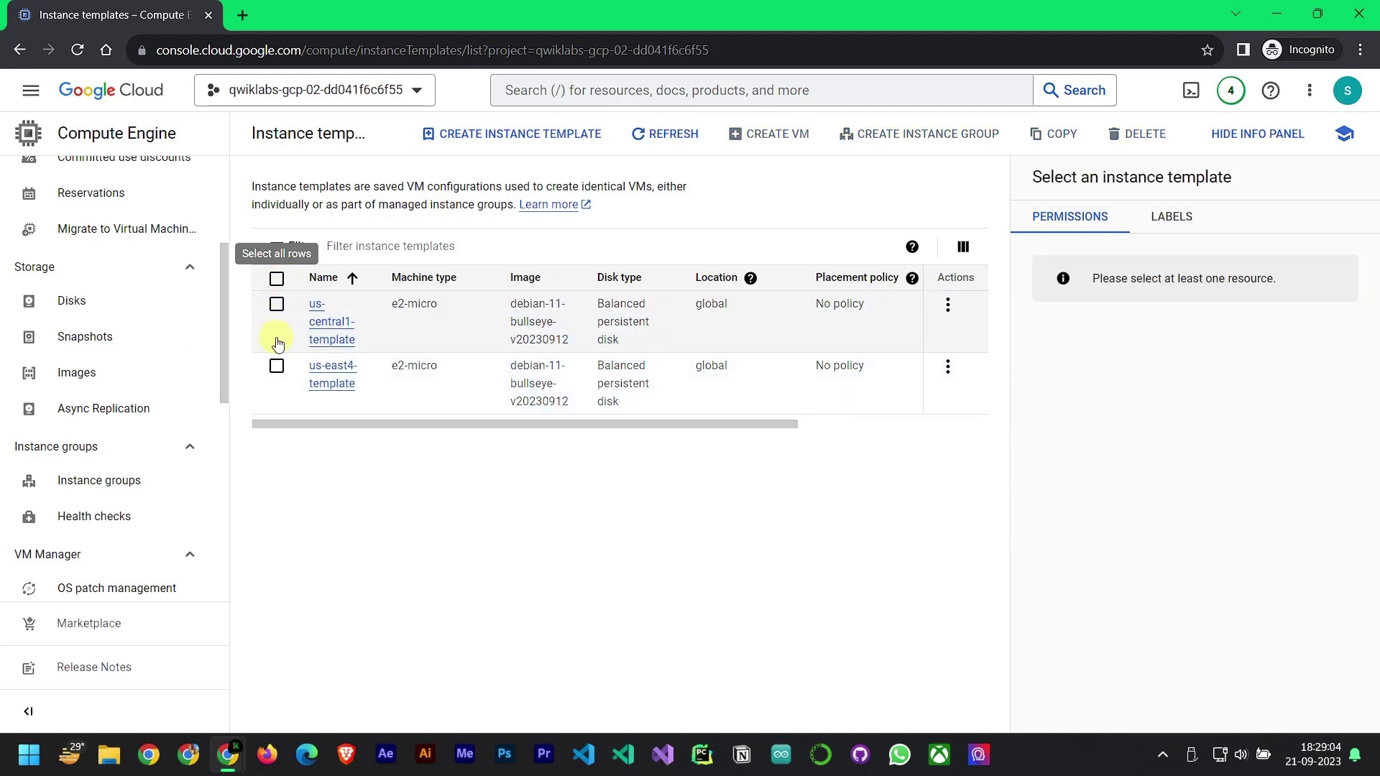
# Start a managed instance group from us-east4-template and name it us-east4-mig
pyautogui.click(277, 367)
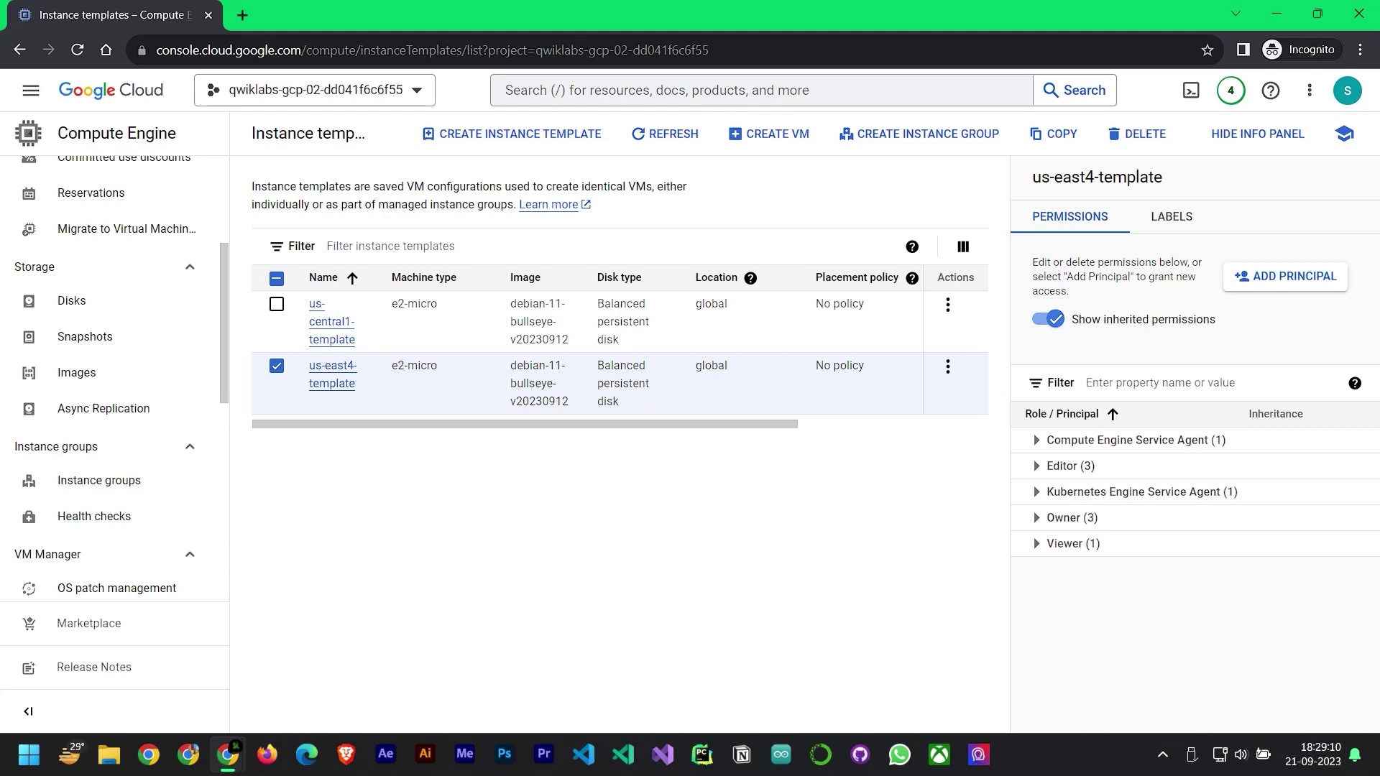
pyautogui.click(891, 139)
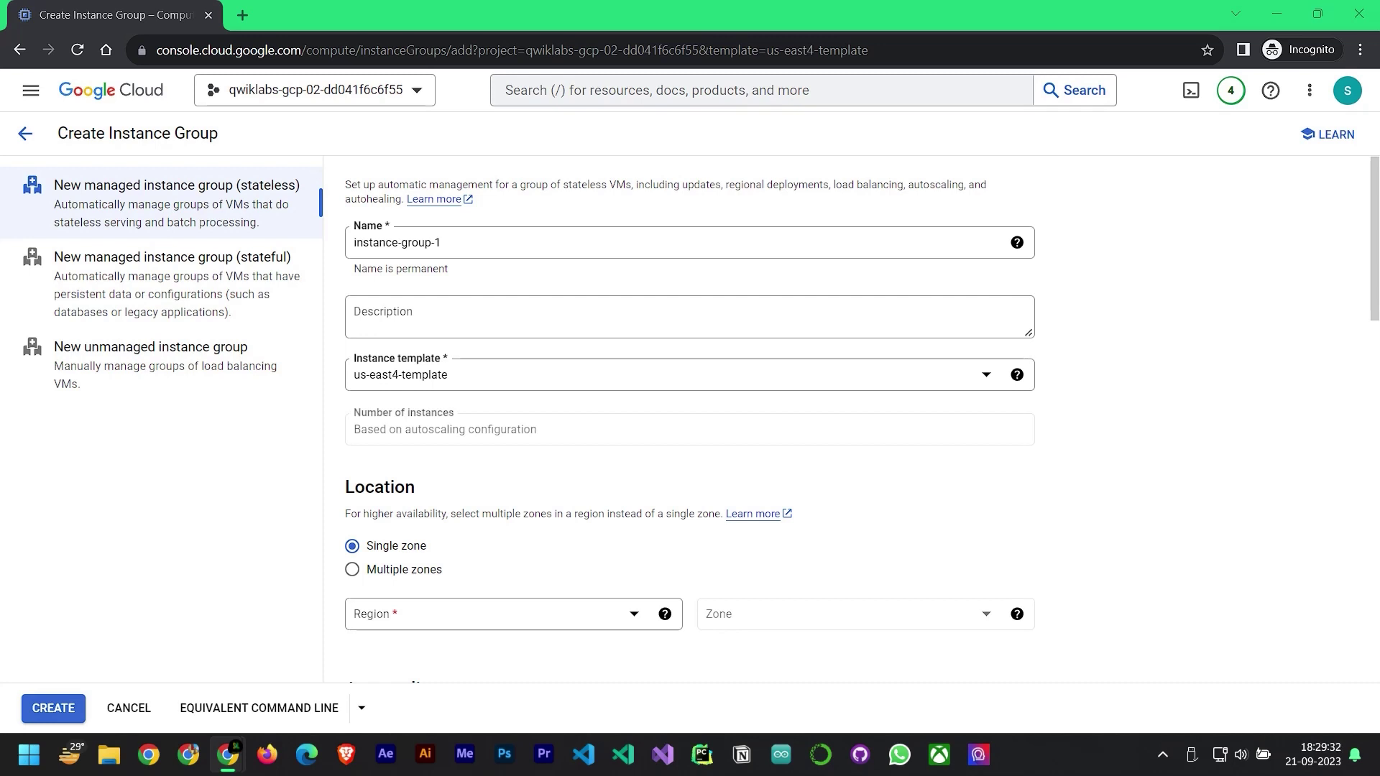
pyautogui.moveTo(555, 243); pyautogui.dragTo(322, 244)
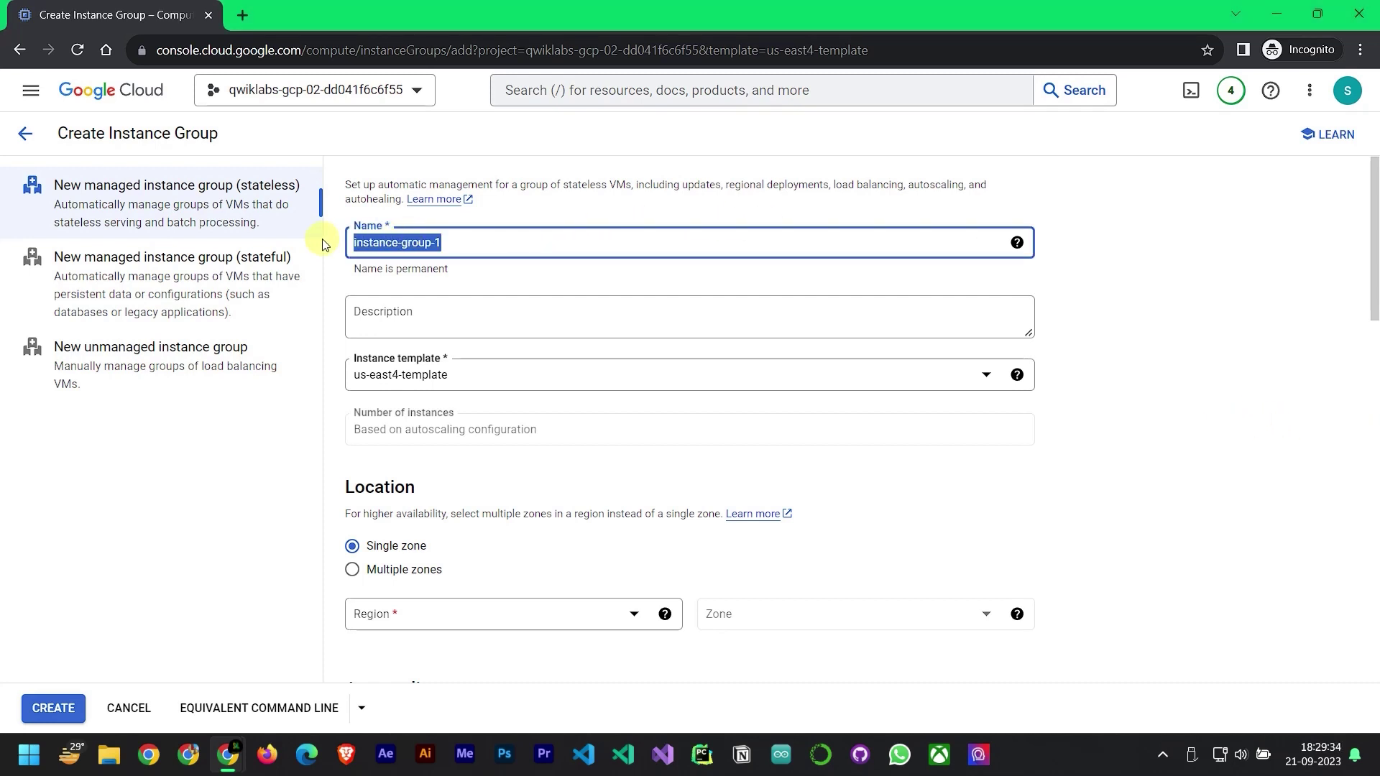
pyautogui.write('us-east4-mig')
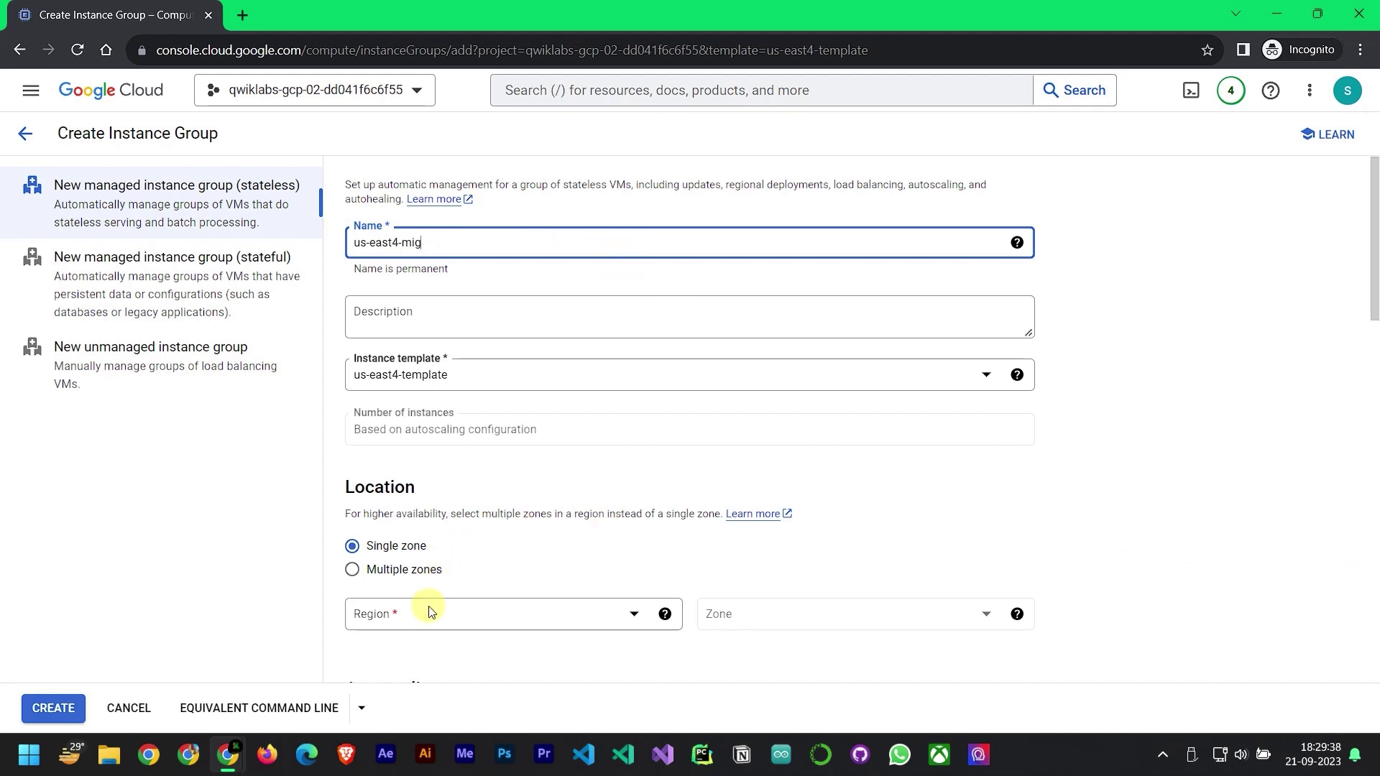
# Set the location of us-east4-mig to multiple zones in the us-east4 (Northern Virginia) region
pyautogui.click(419, 578)
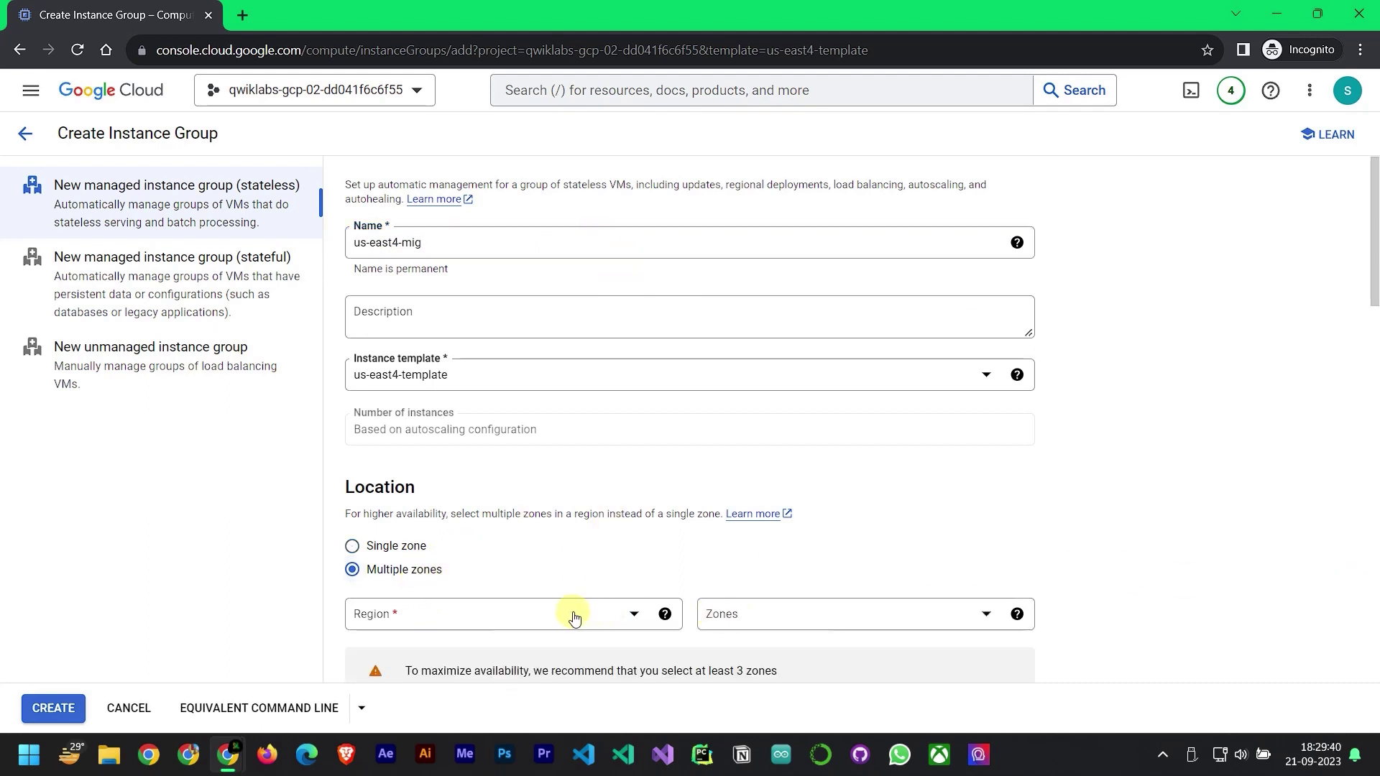
pyautogui.scroll(-2, 564, 615)
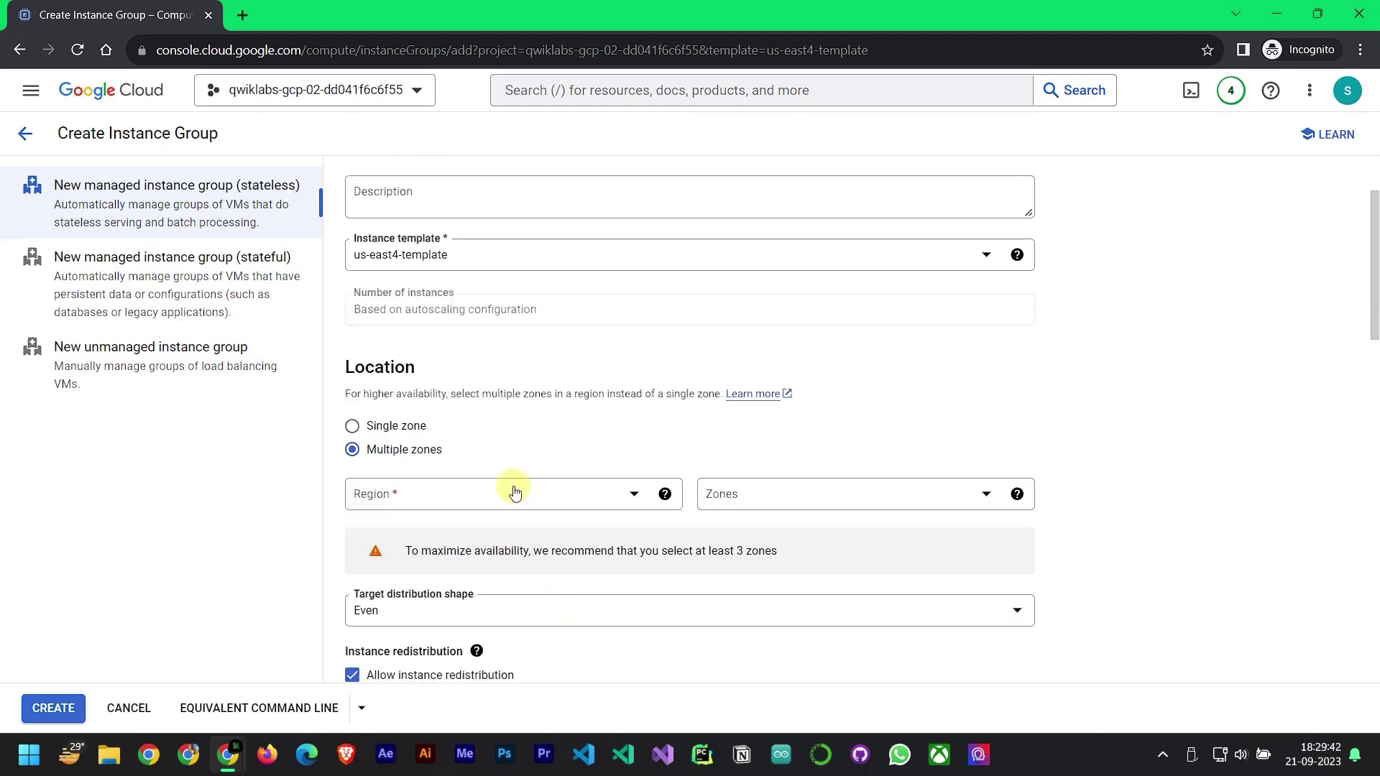
pyautogui.click(514, 491)
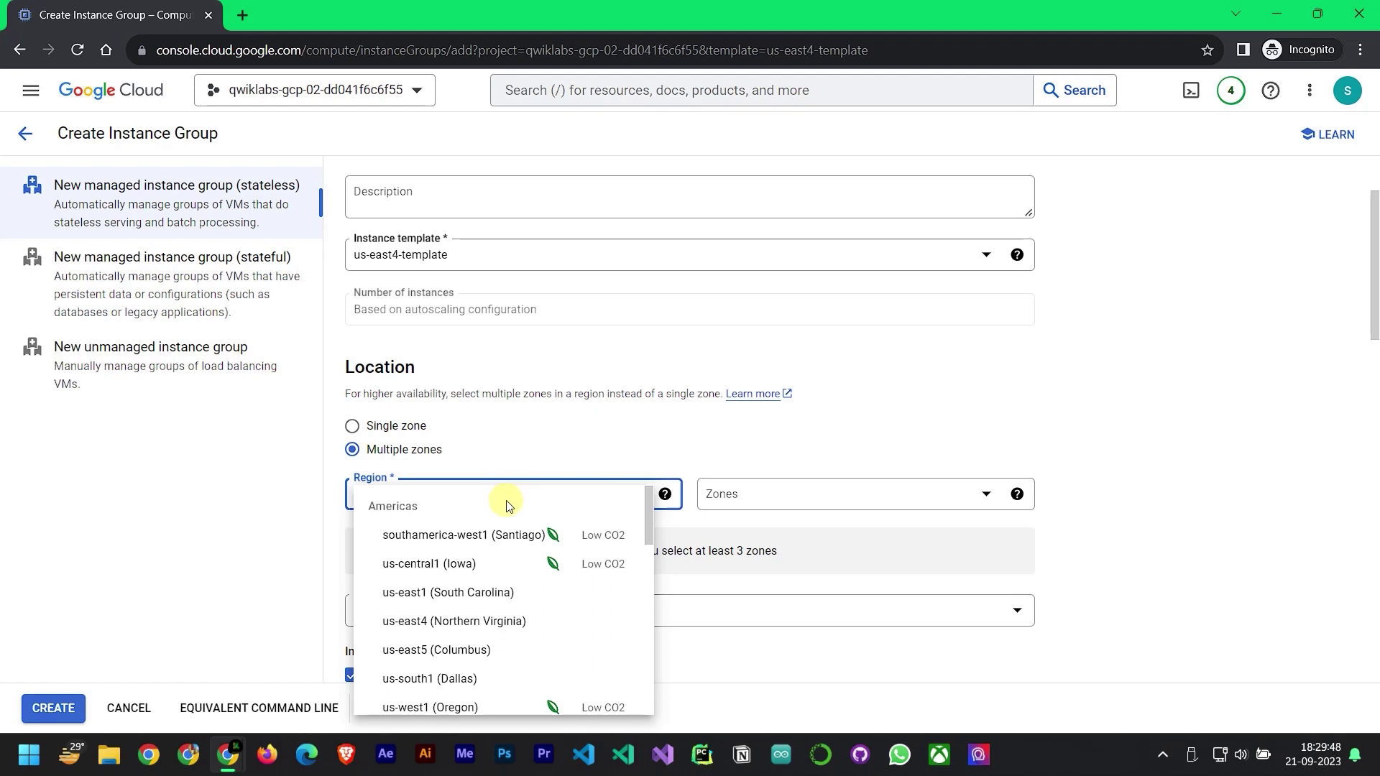
pyautogui.scroll(-1, 508, 553)
pyautogui.scroll(-10, 508, 553)
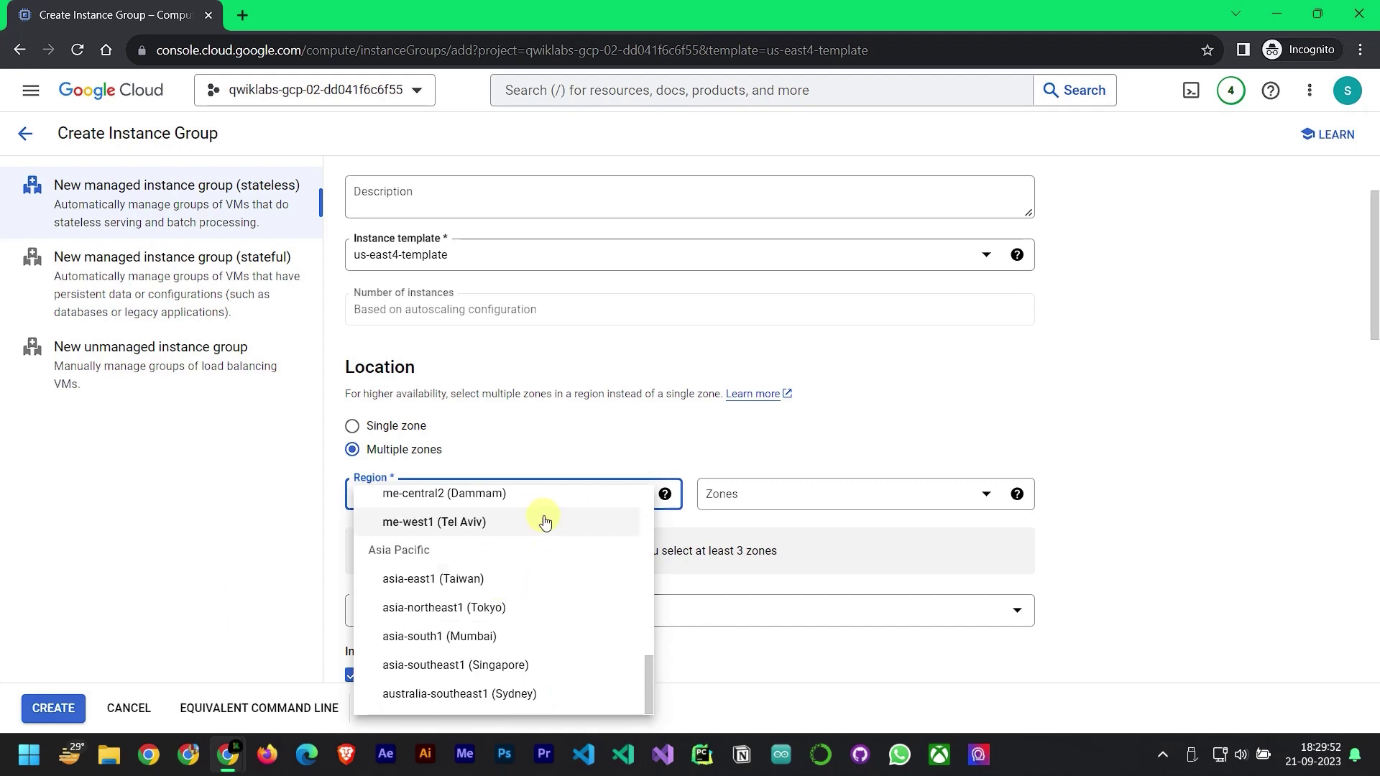
pyautogui.click(575, 440)
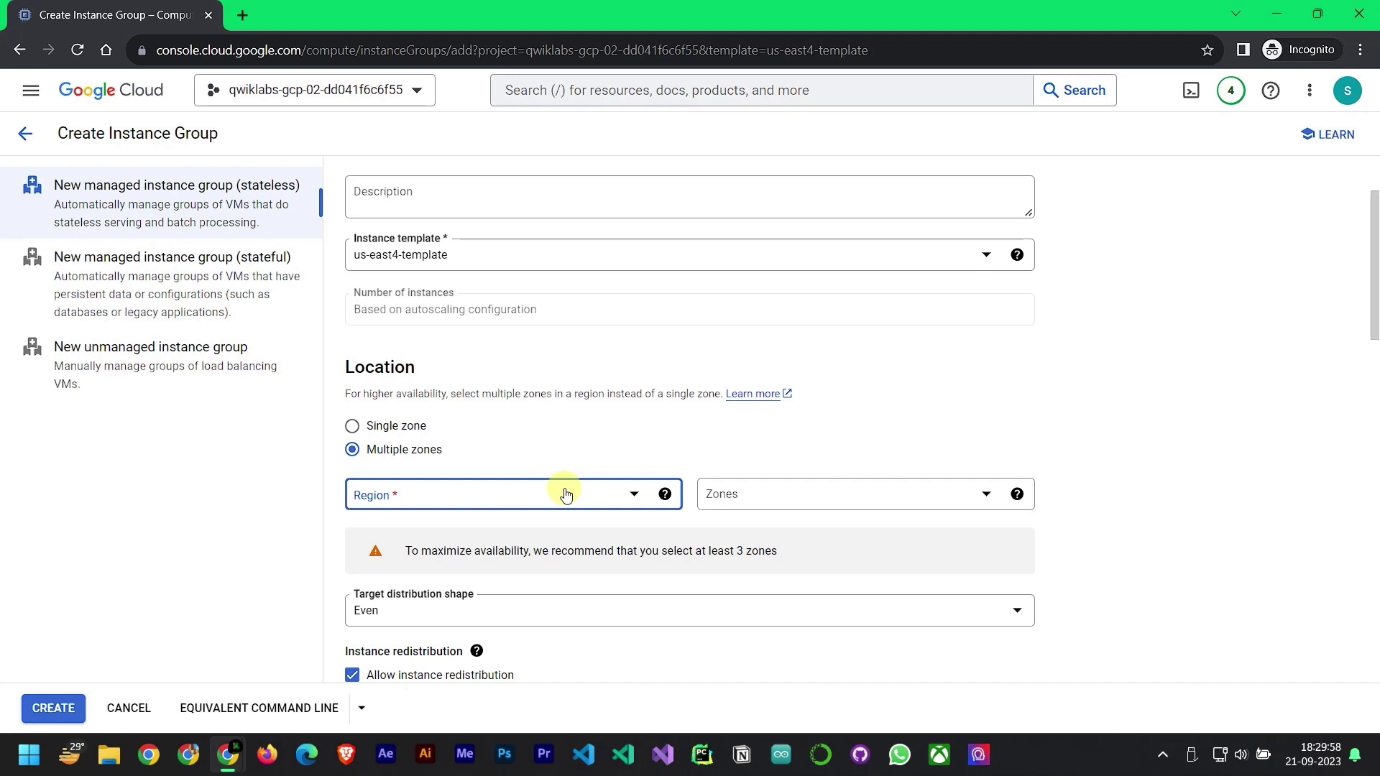
pyautogui.click(566, 495)
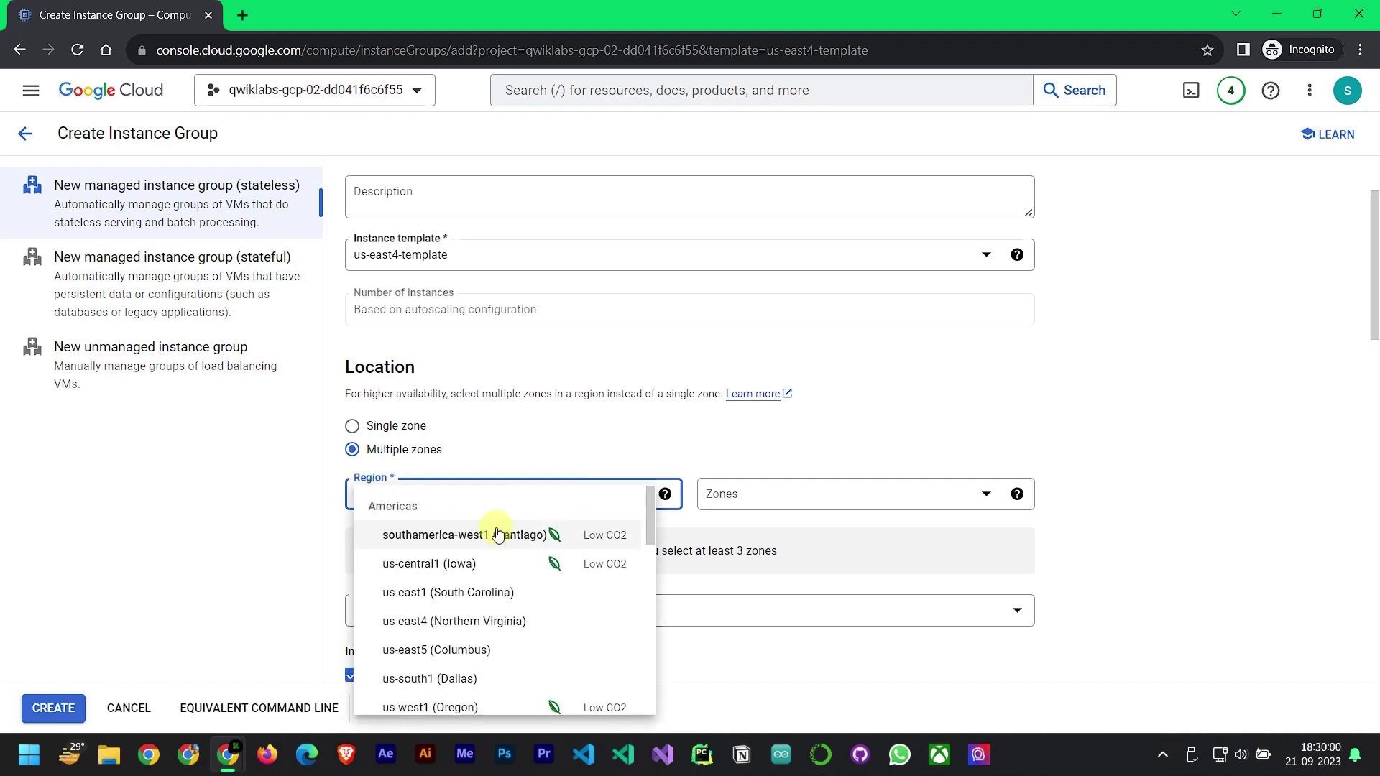
pyautogui.scroll(-5, 503, 542)
pyautogui.scroll(5, 478, 548)
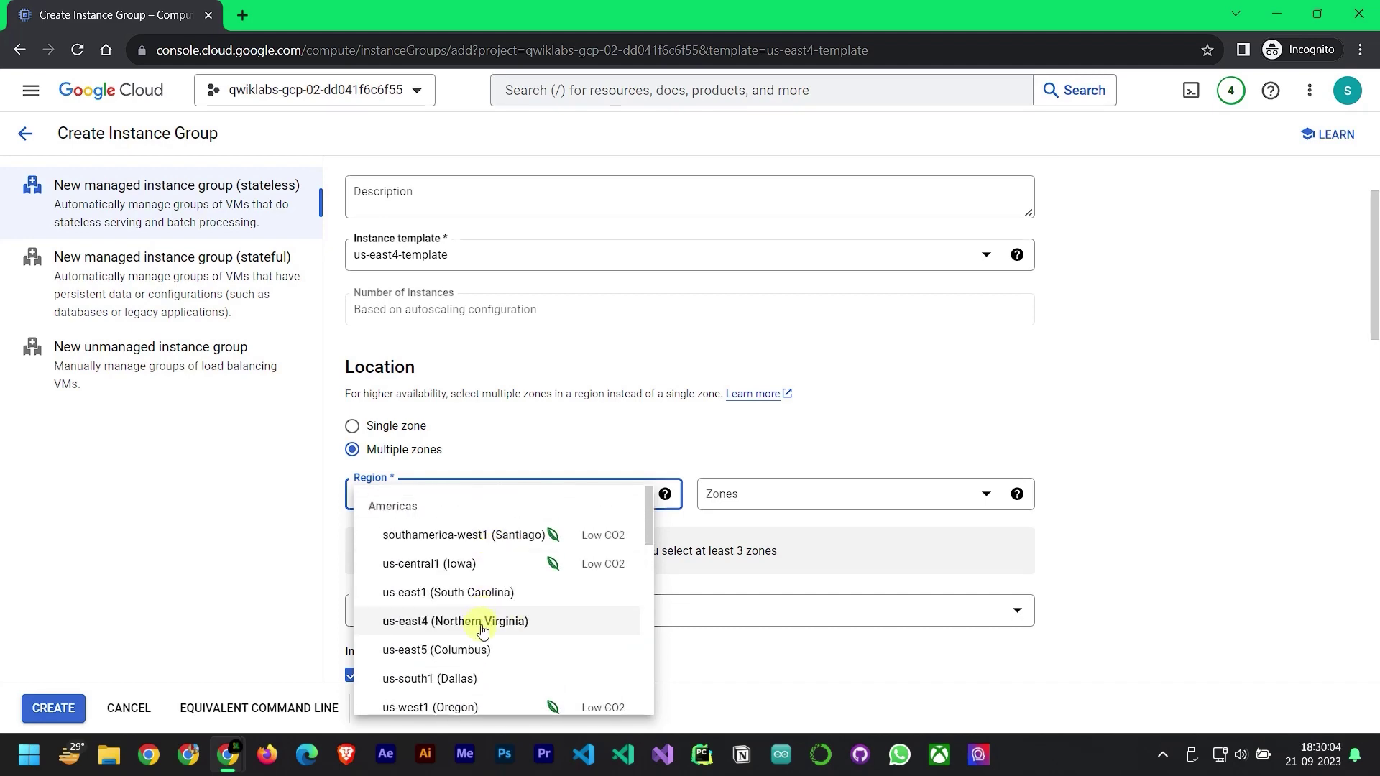
pyautogui.click(489, 621)
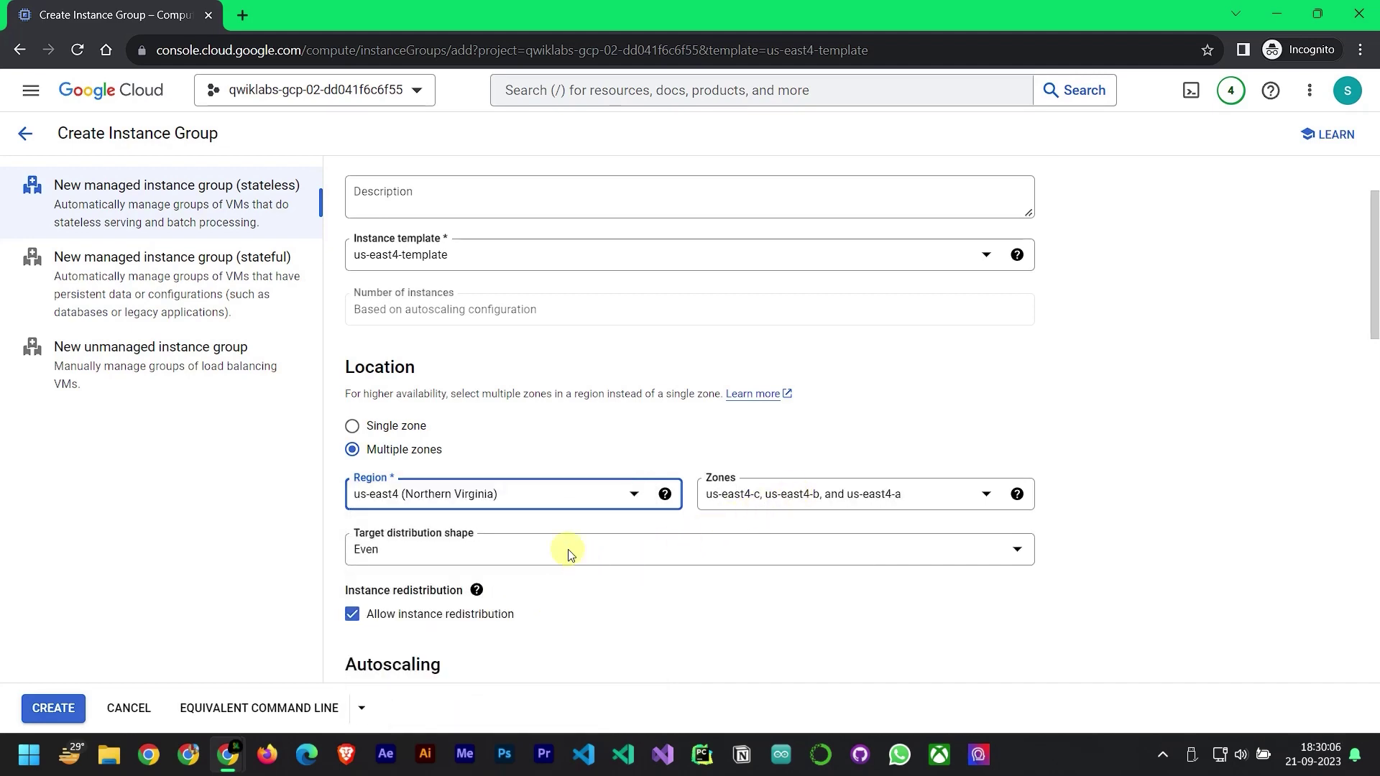
# Review the autoscaling, autohealing and port mapping settings of us-east4-mig, including the available autoscaling modes
pyautogui.scroll(-3, 564, 551)
pyautogui.scroll(-6, 760, 457)
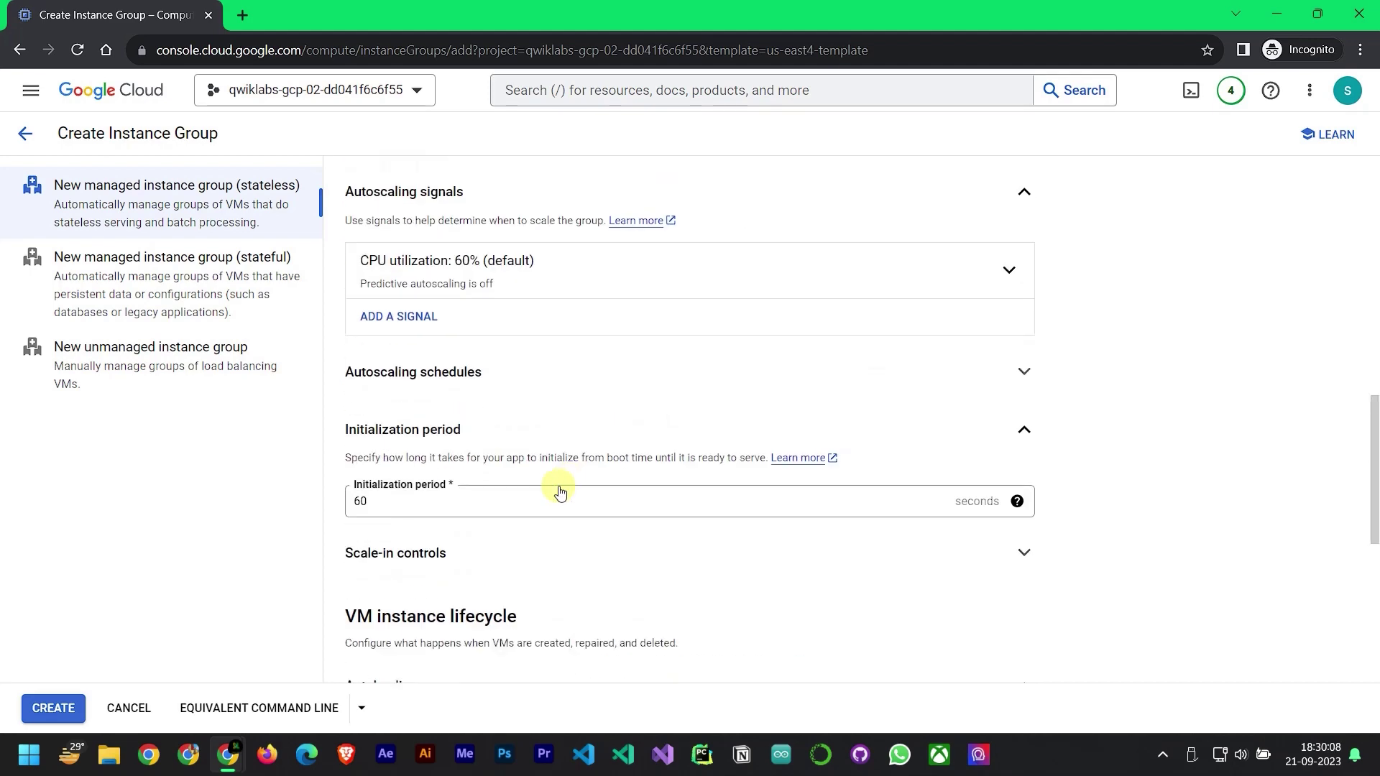
pyautogui.scroll(-2, 651, 399)
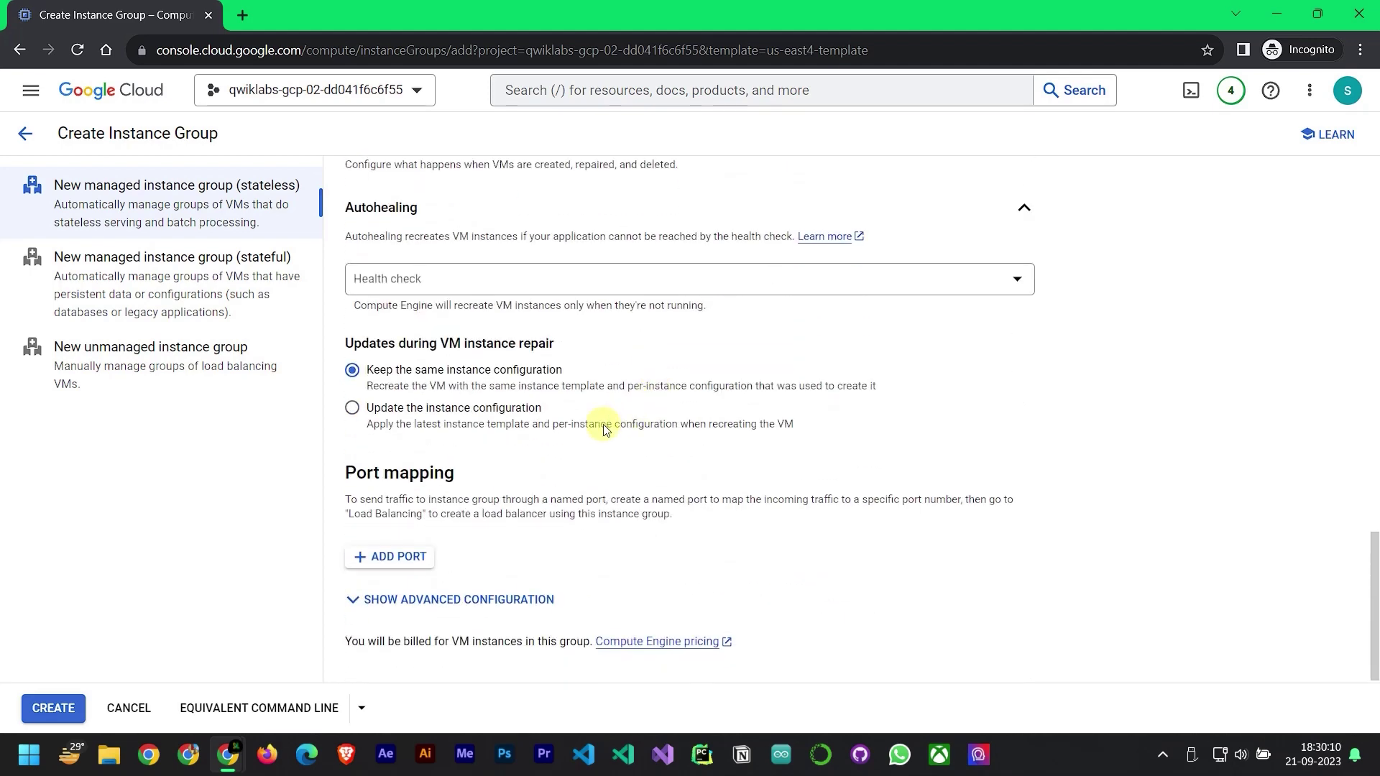
pyautogui.scroll(3, 632, 397)
pyautogui.scroll(6, 632, 397)
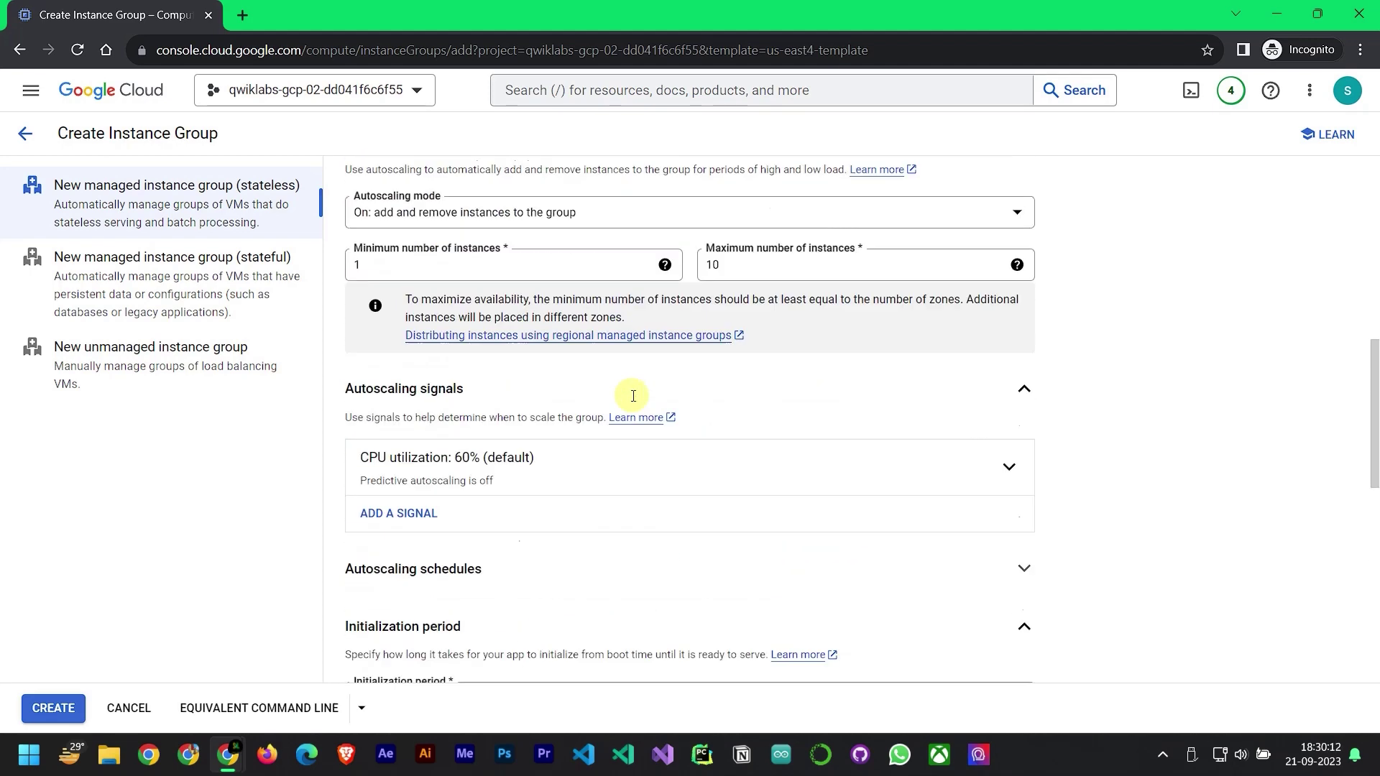
pyautogui.scroll(-6, 636, 401)
pyautogui.scroll(8, 586, 402)
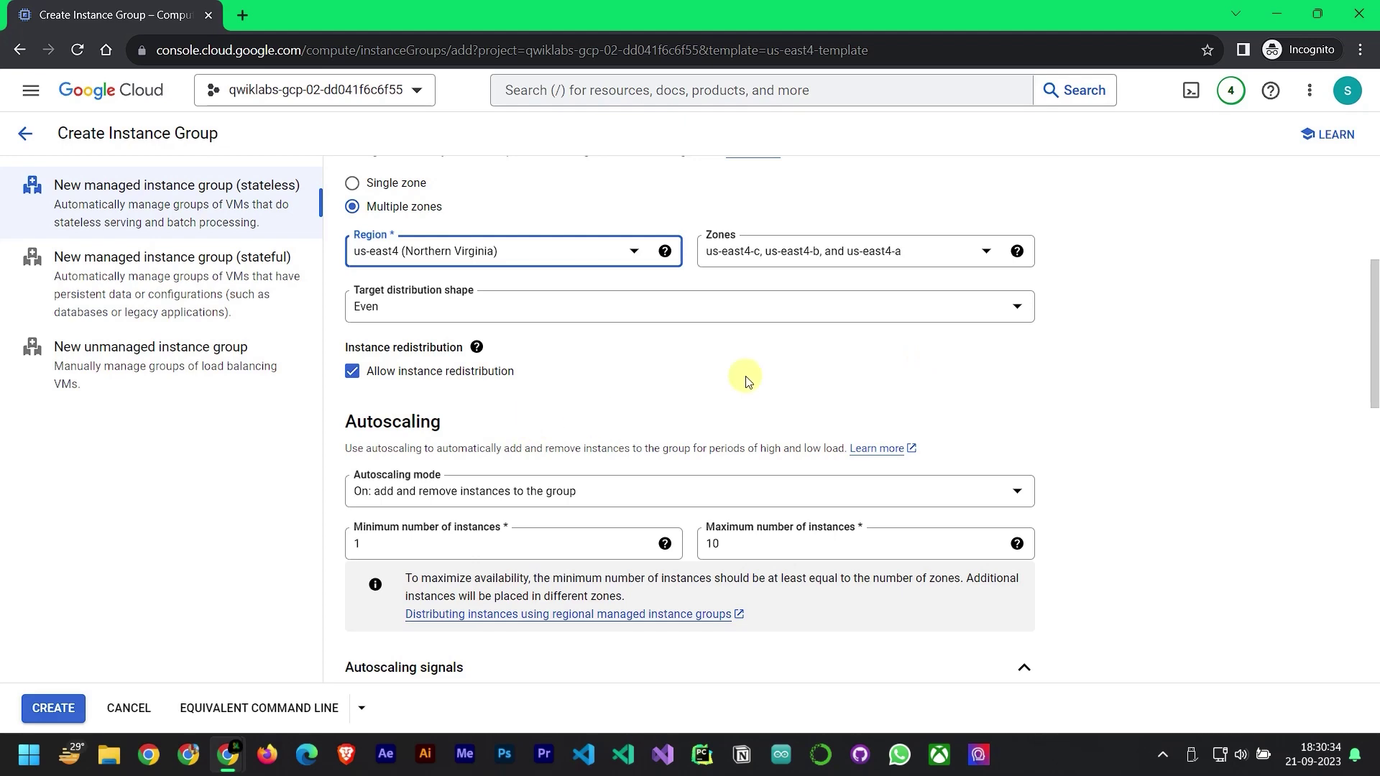
pyautogui.click(591, 483)
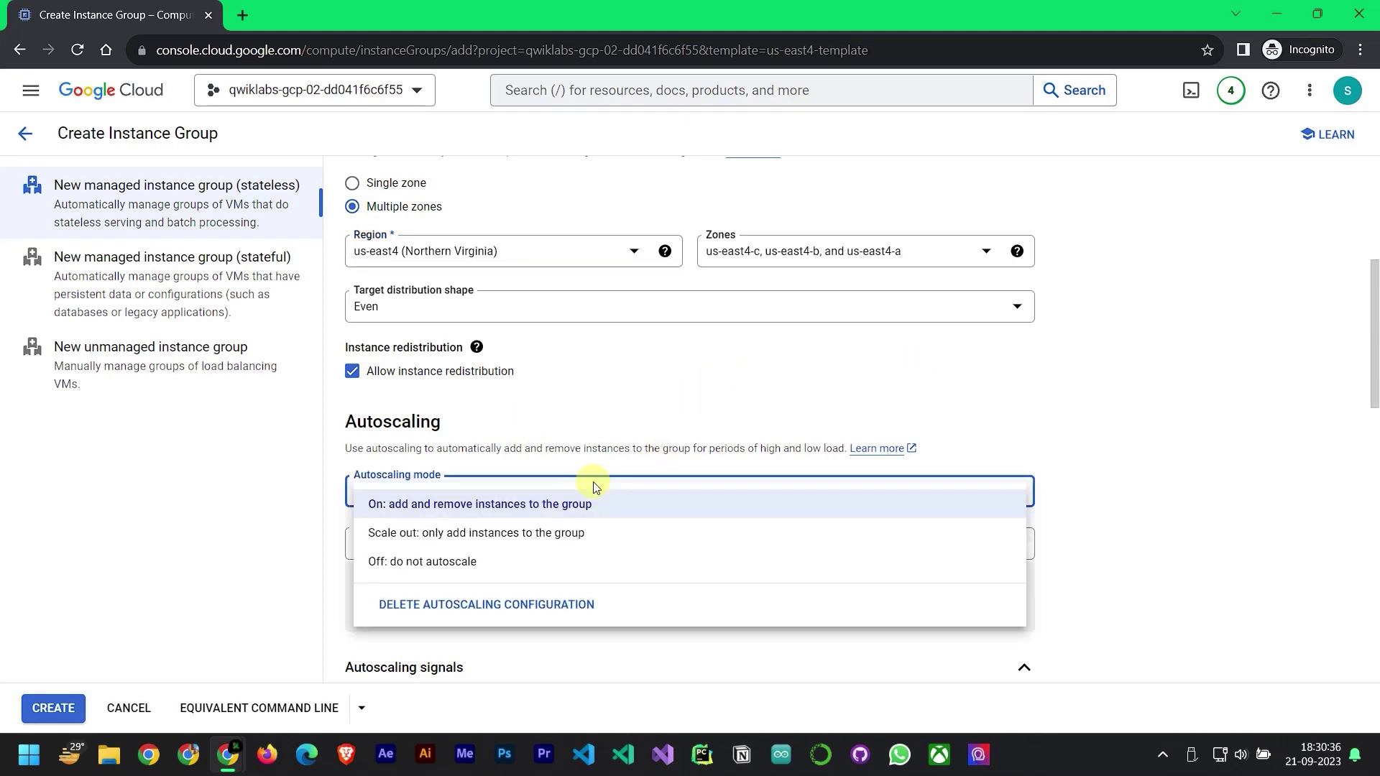
pyautogui.click(683, 429)
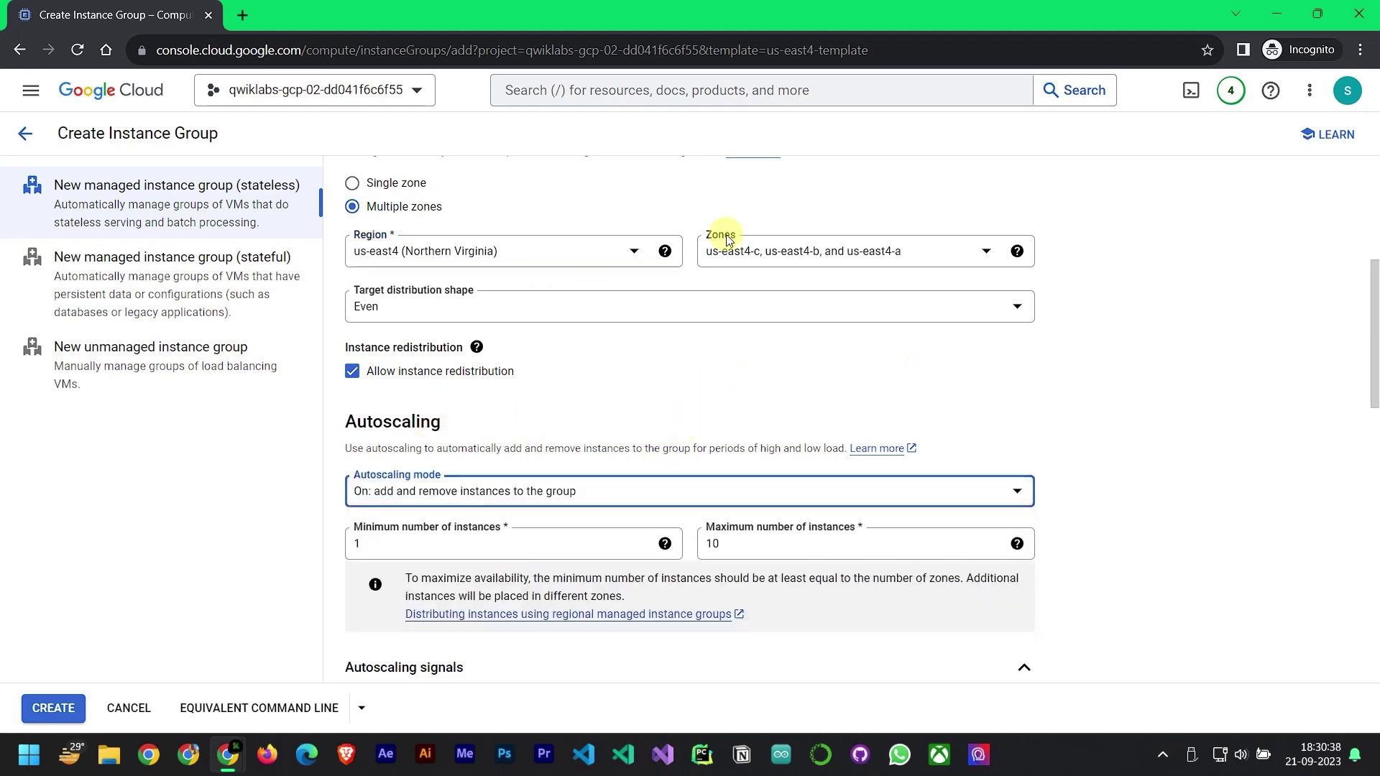
pyautogui.scroll(5, 659, 309)
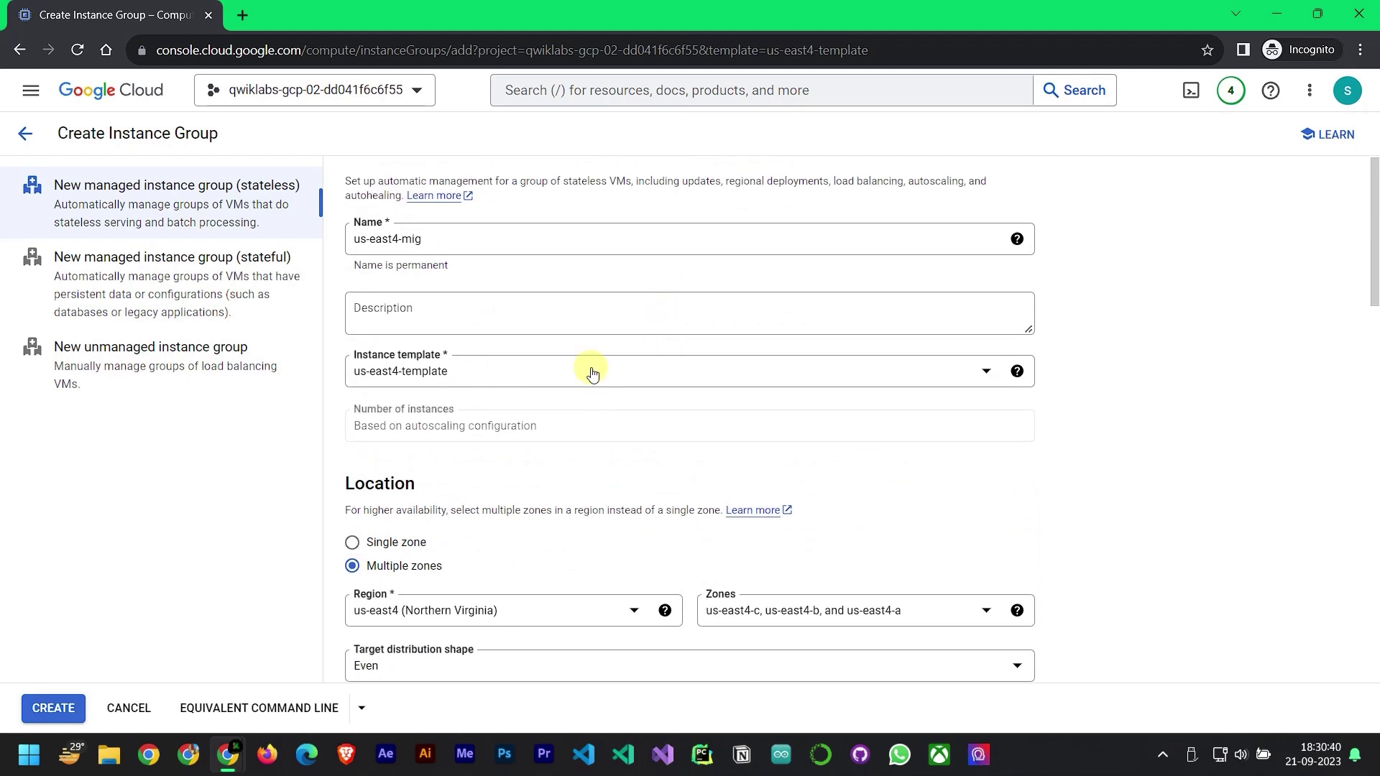
pyautogui.scroll(-6, 646, 410)
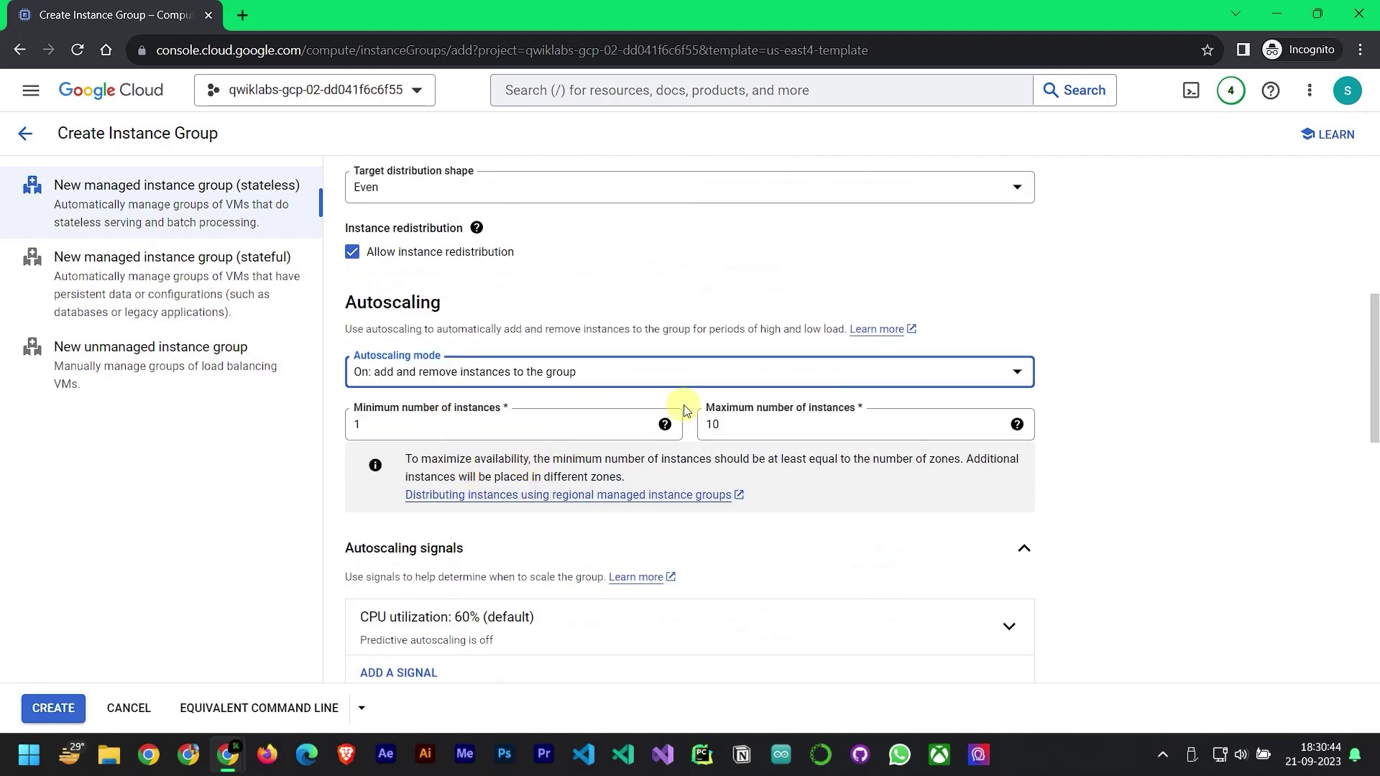
# Set the maximum number of instances to 2 and the autoscaling signal's target CPU utilization to 80%
pyautogui.click(725, 416)
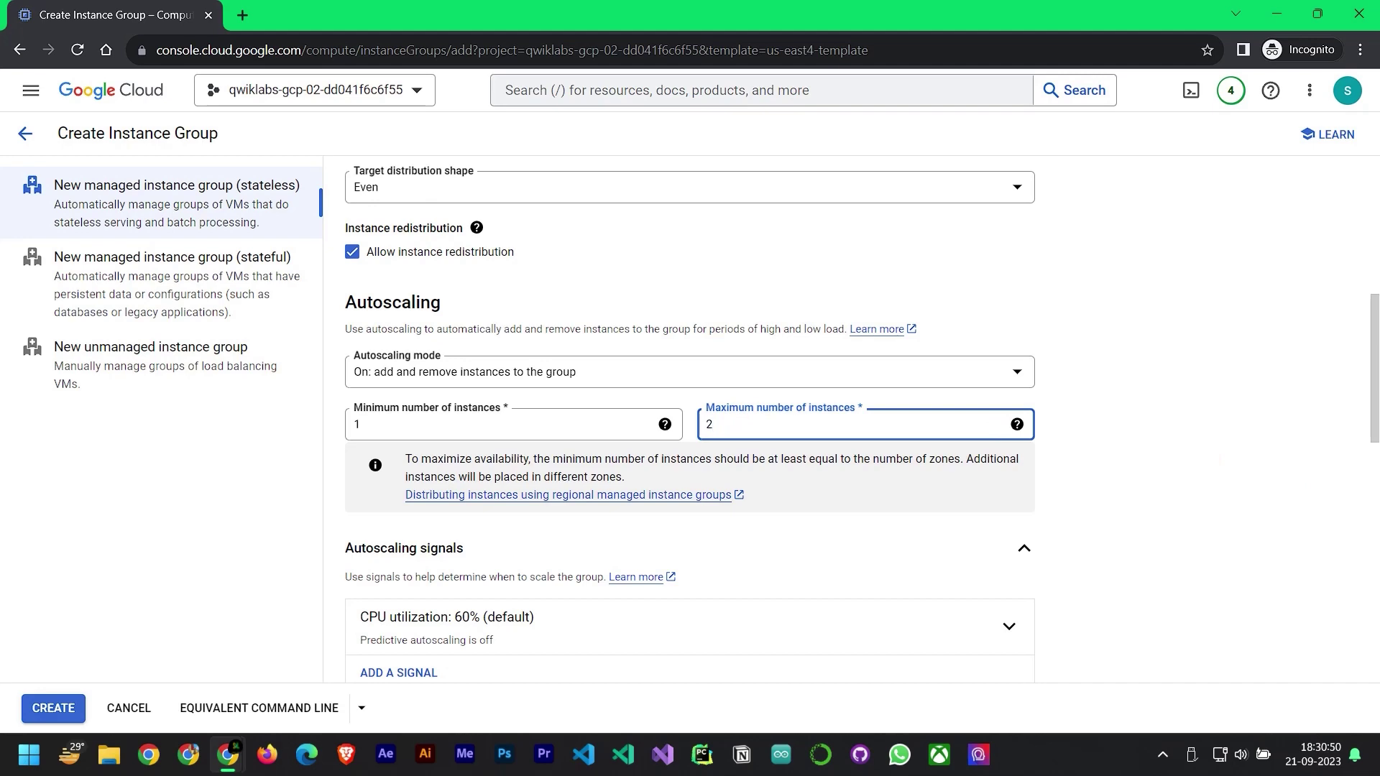
pyautogui.scroll(-3, 548, 524)
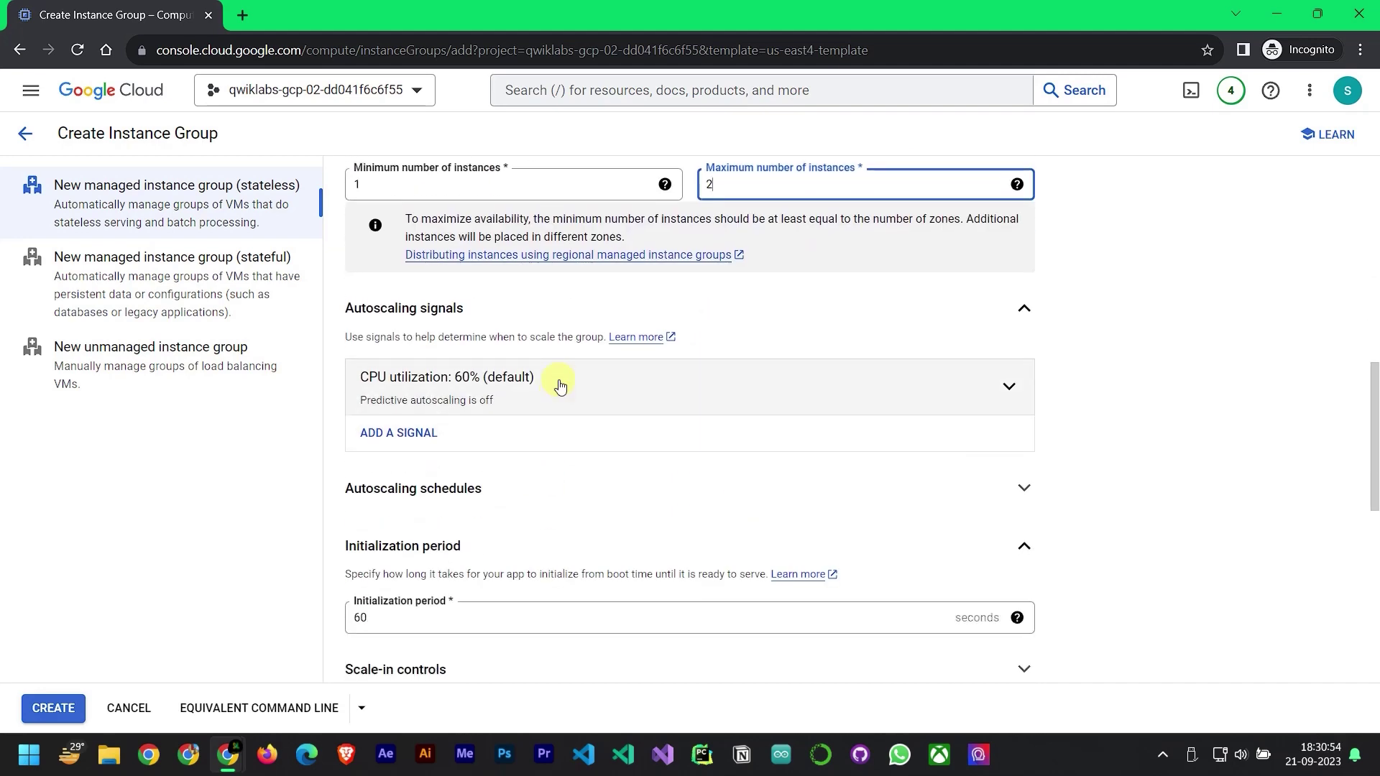
pyautogui.click(559, 385)
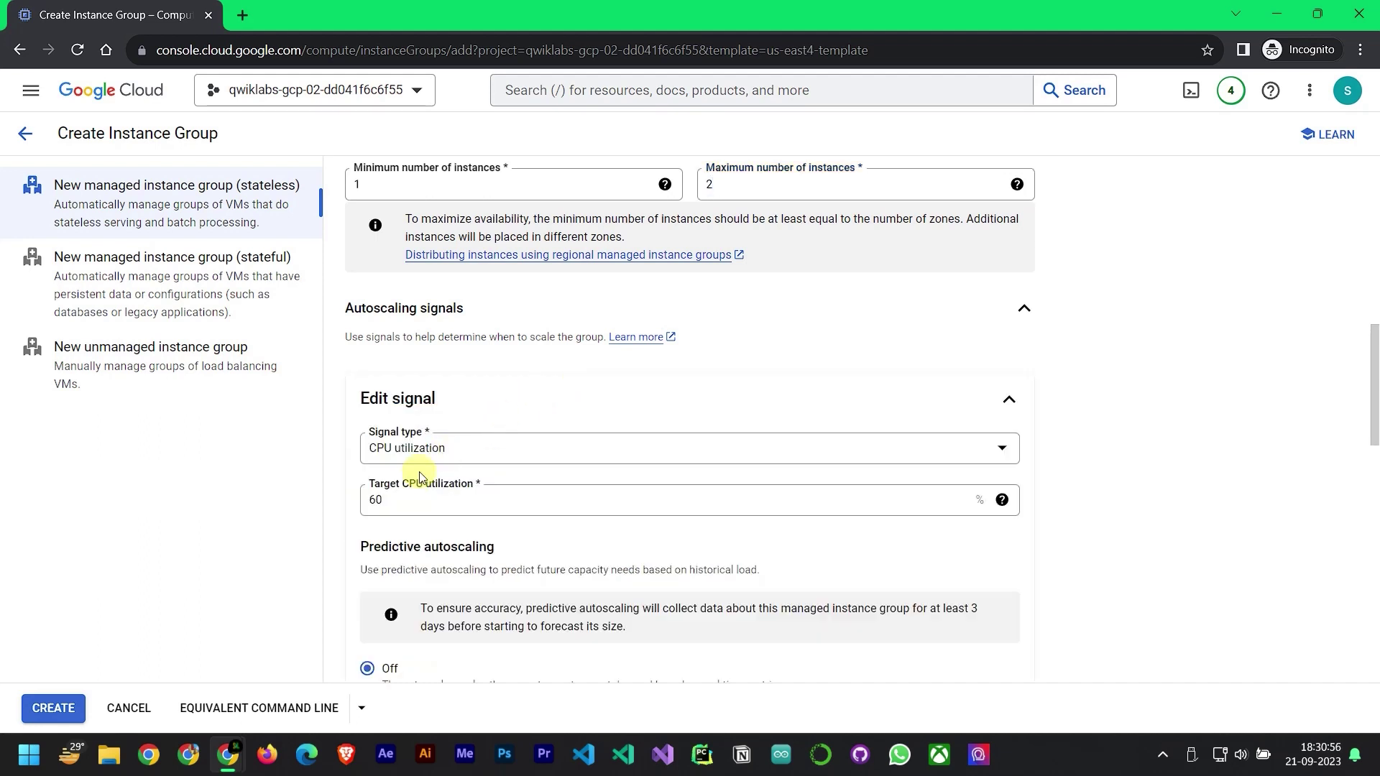
pyautogui.click(413, 495)
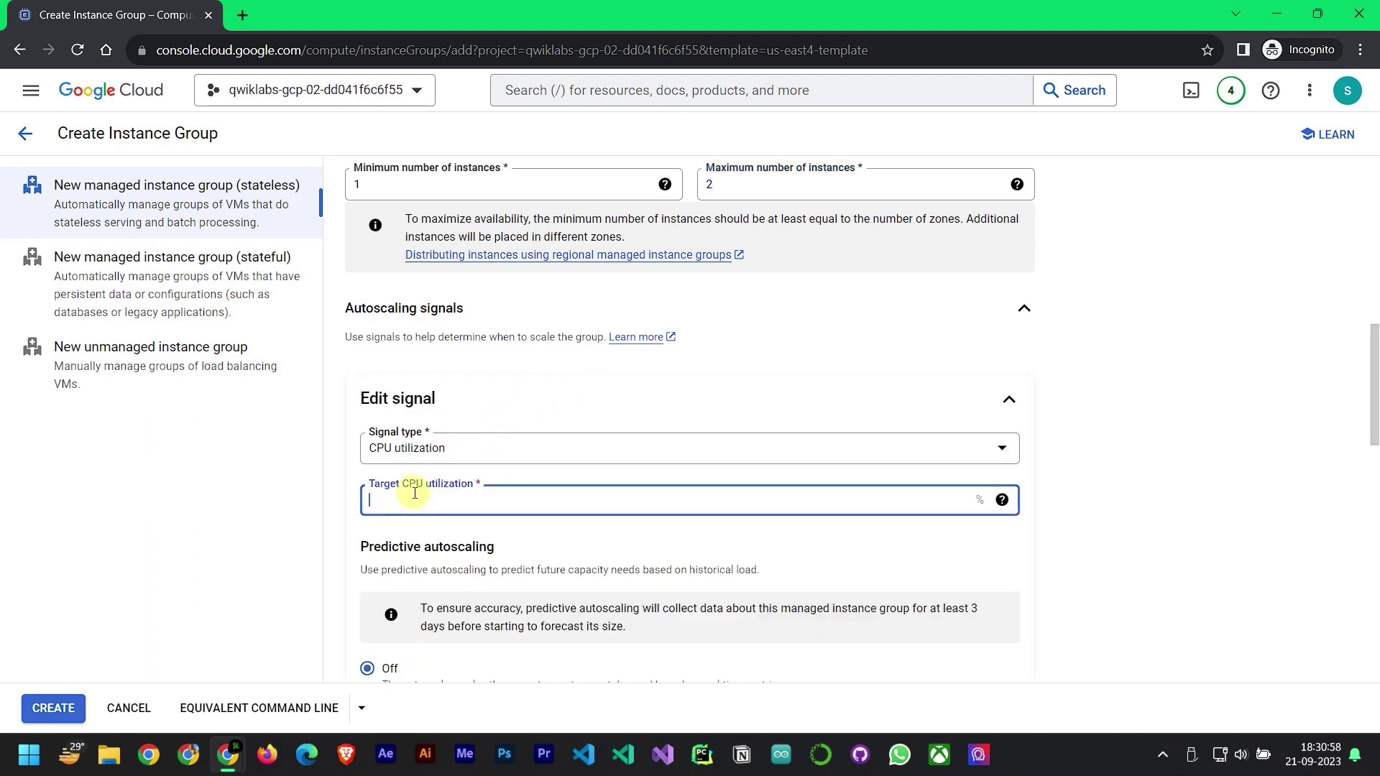
pyautogui.scroll(-5, 489, 475)
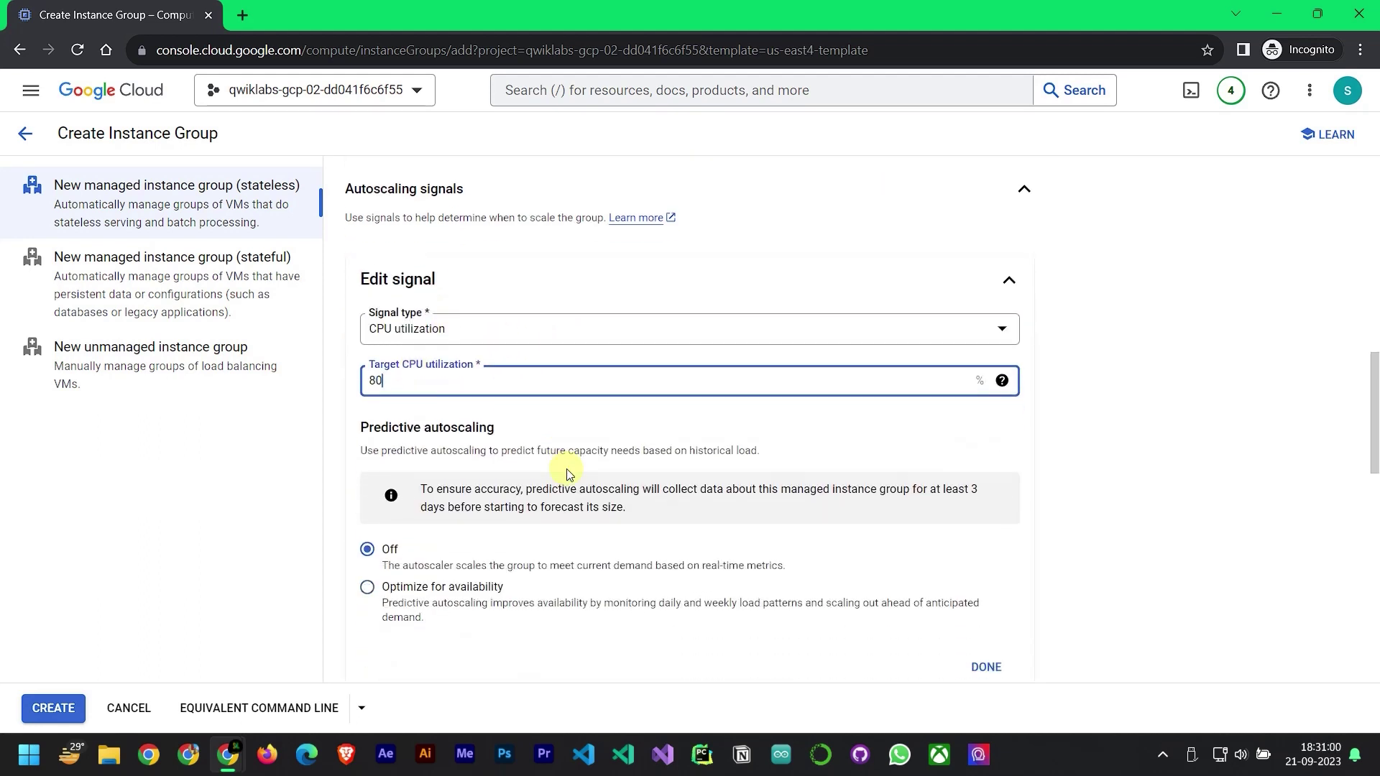
pyautogui.click(956, 424)
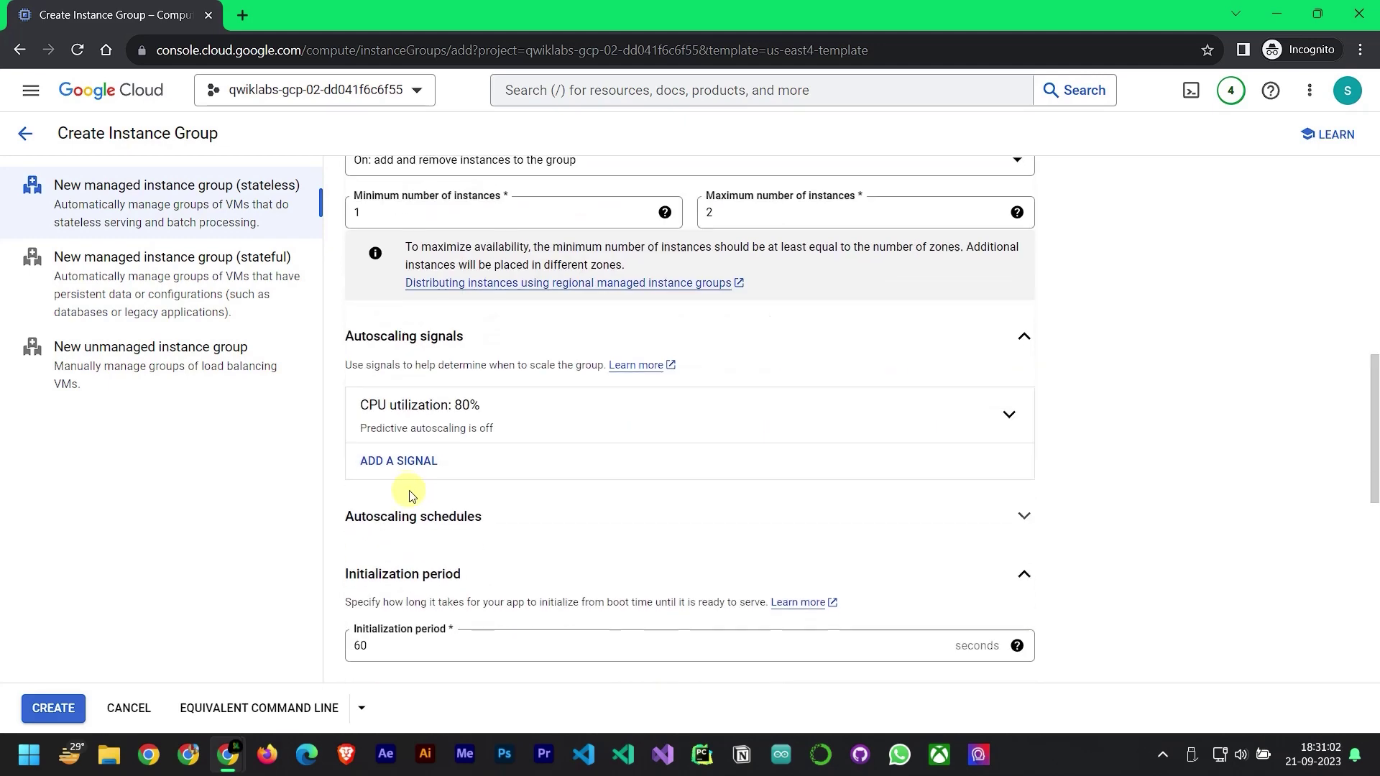
# Check which health checks are available for autohealing in us-east4-mig
pyautogui.scroll(-4, 407, 503)
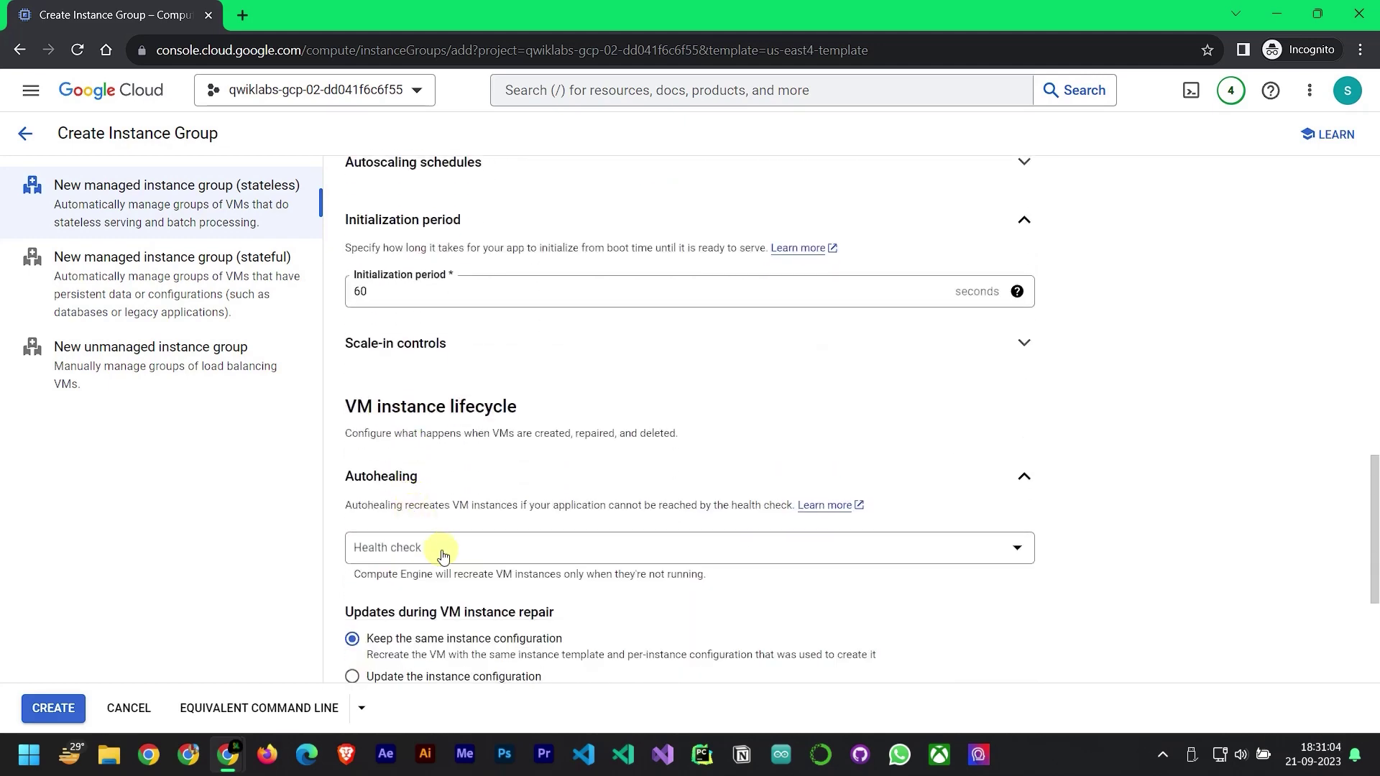
pyautogui.click(442, 555)
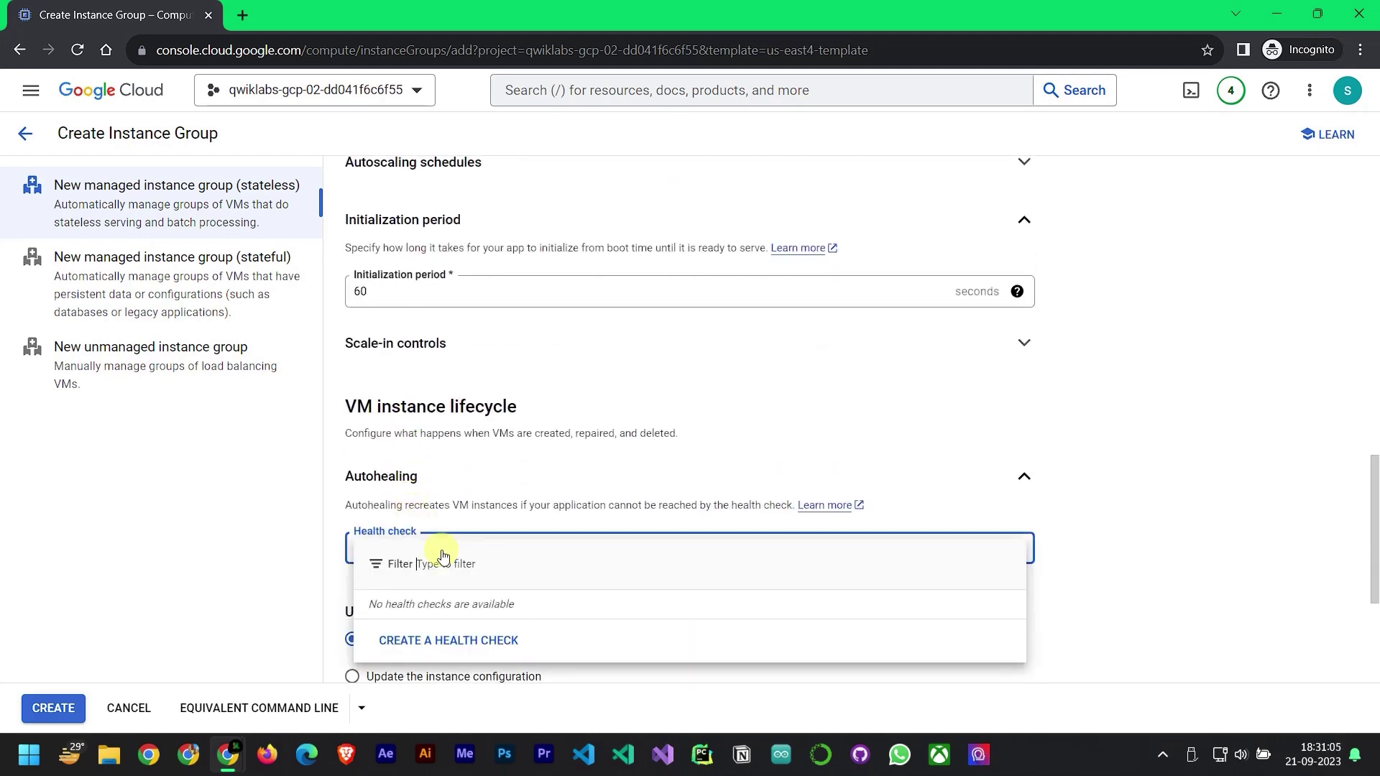
pyautogui.click(1155, 456)
pyautogui.scroll(-3, 563, 468)
pyautogui.scroll(5, 563, 469)
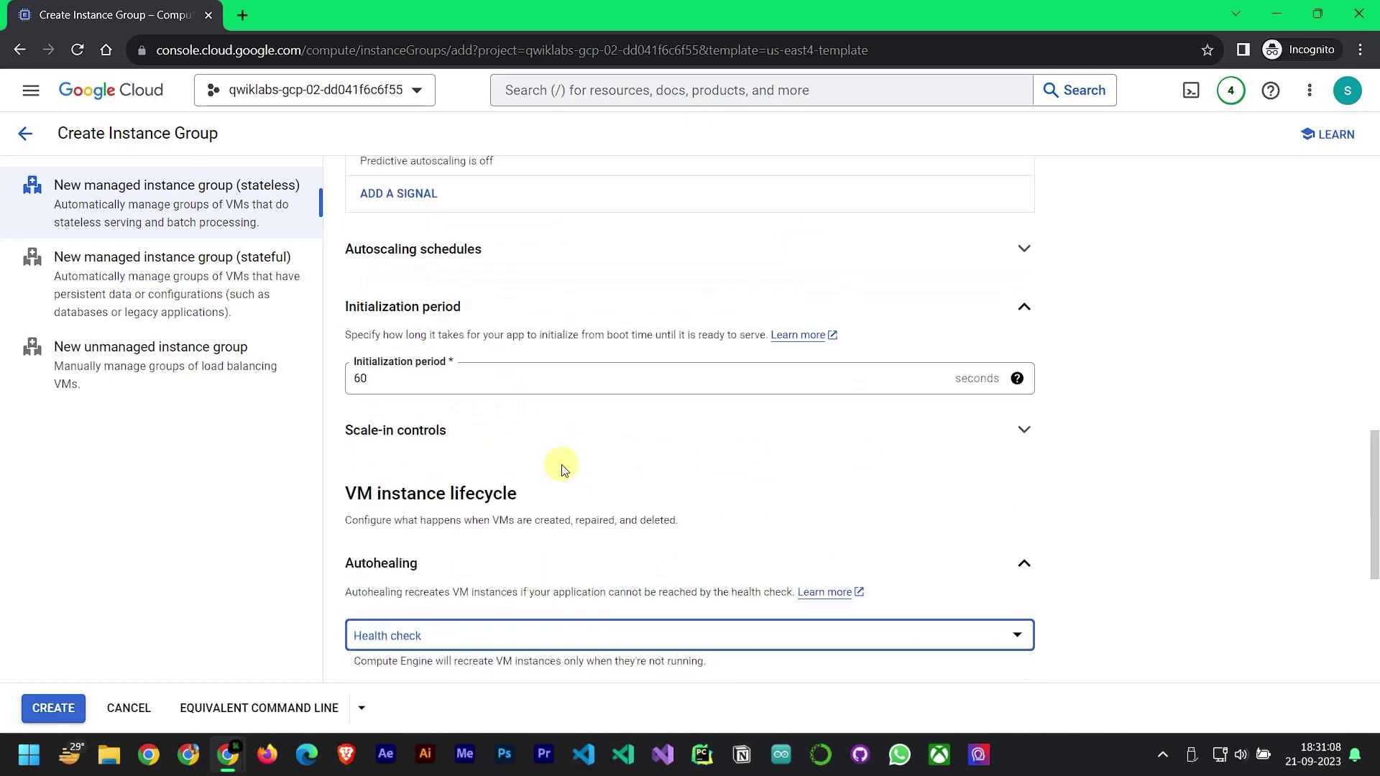
# Set the initialization period to 45 seconds and submit the creation of the us-east4-mig instance group
pyautogui.click(458, 383)
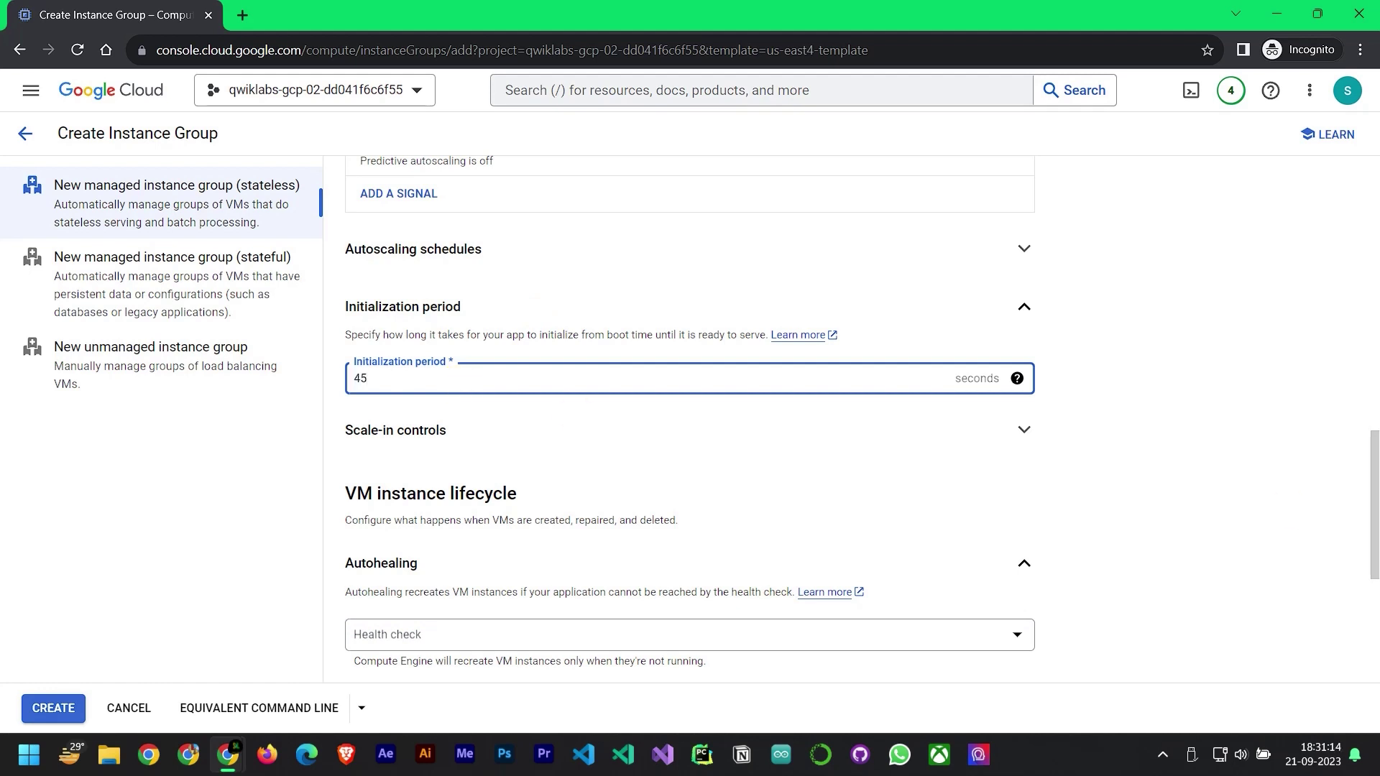
pyautogui.click(24, 714)
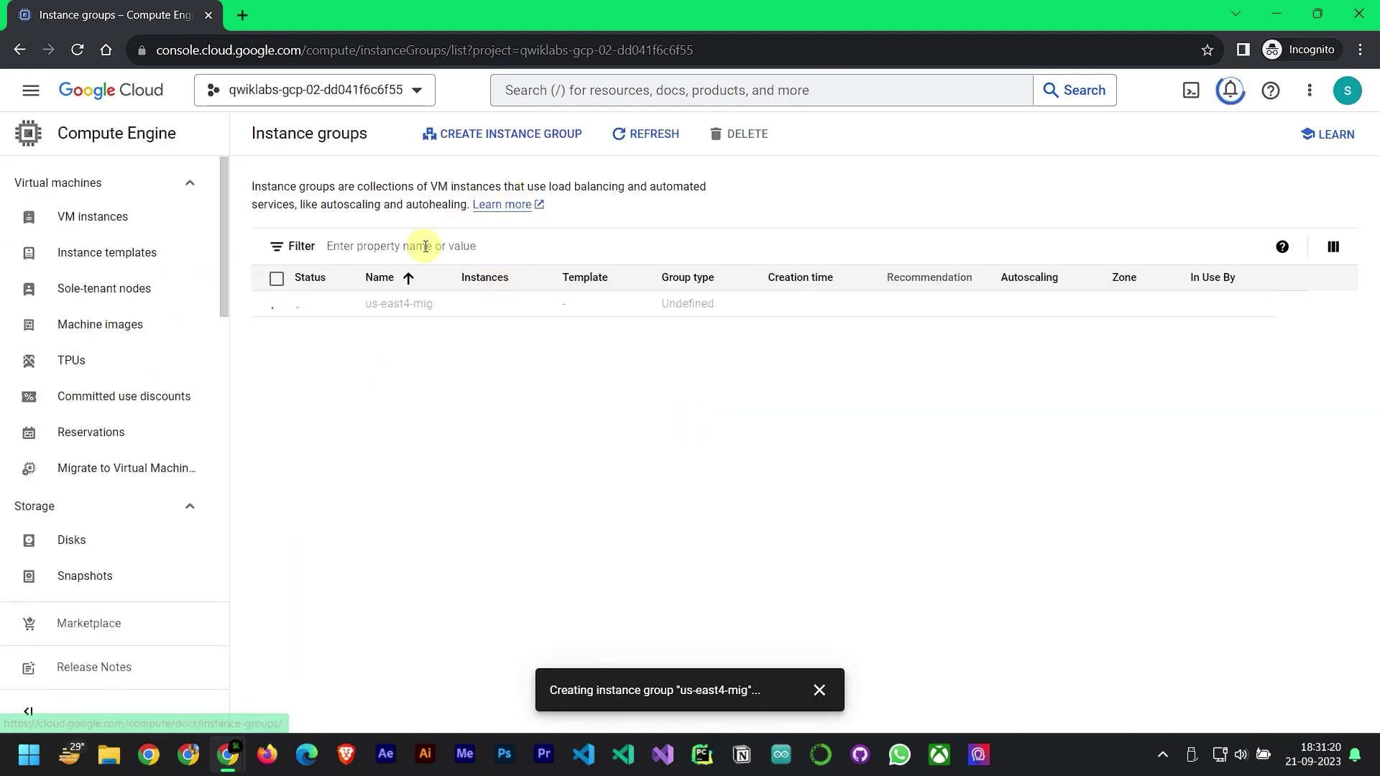
# Start a new managed instance group from us-central1-template and name it us-central1-mig
pyautogui.click(168, 264)
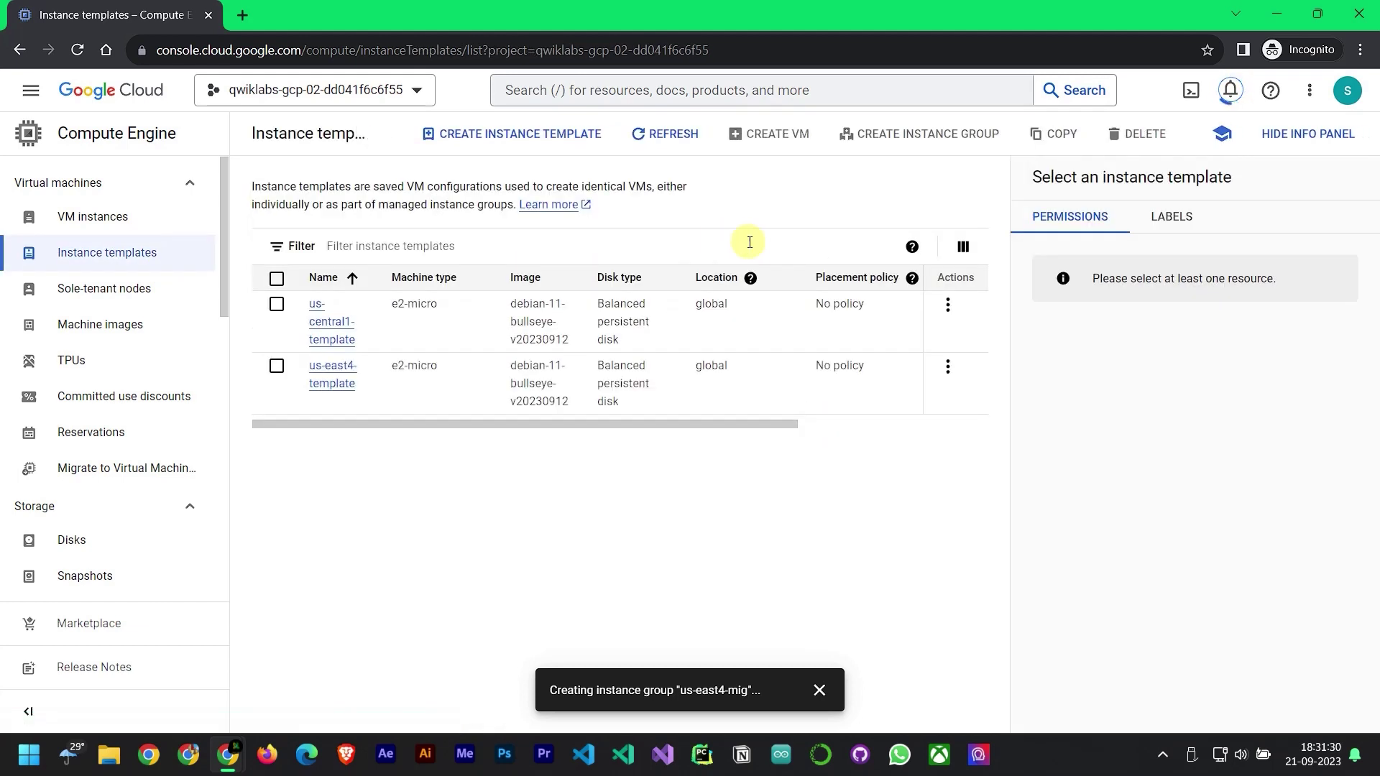
pyautogui.click(277, 304)
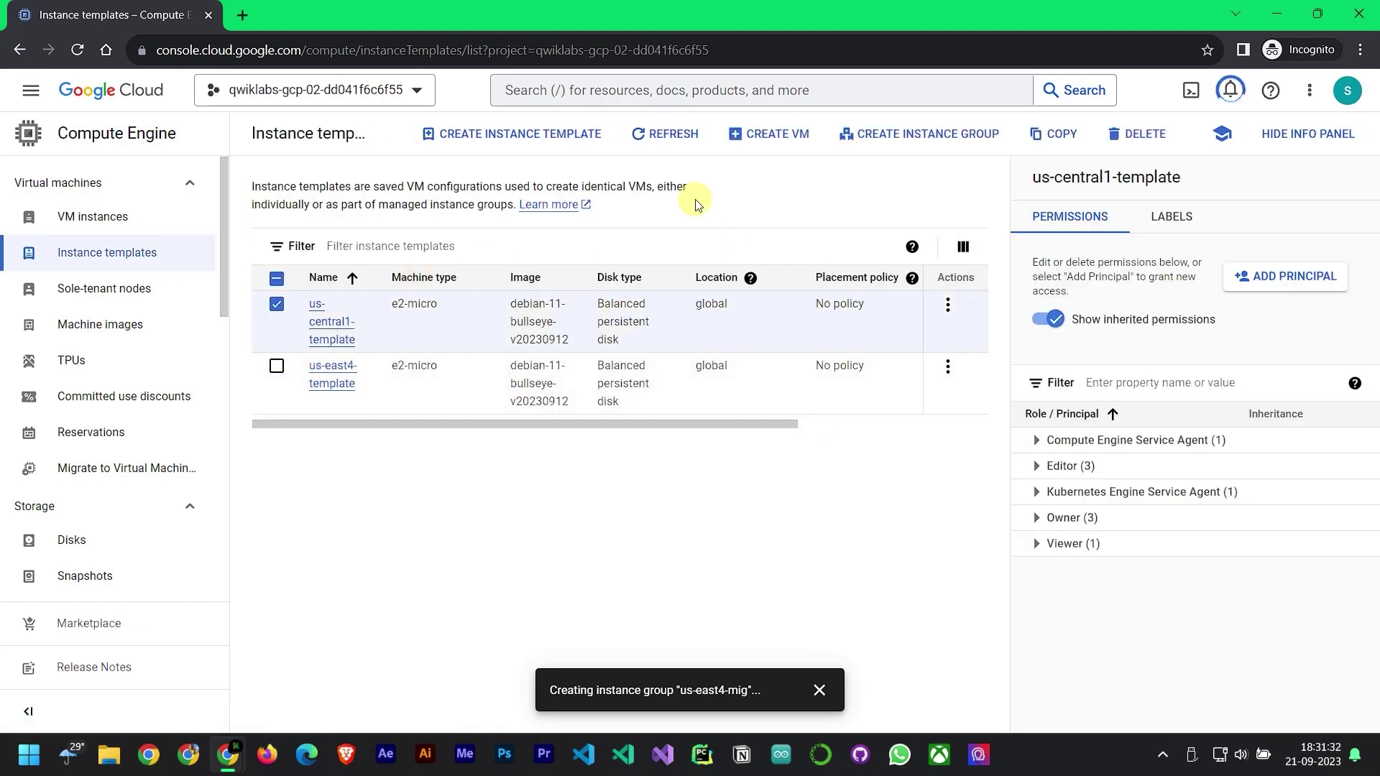
pyautogui.click(907, 137)
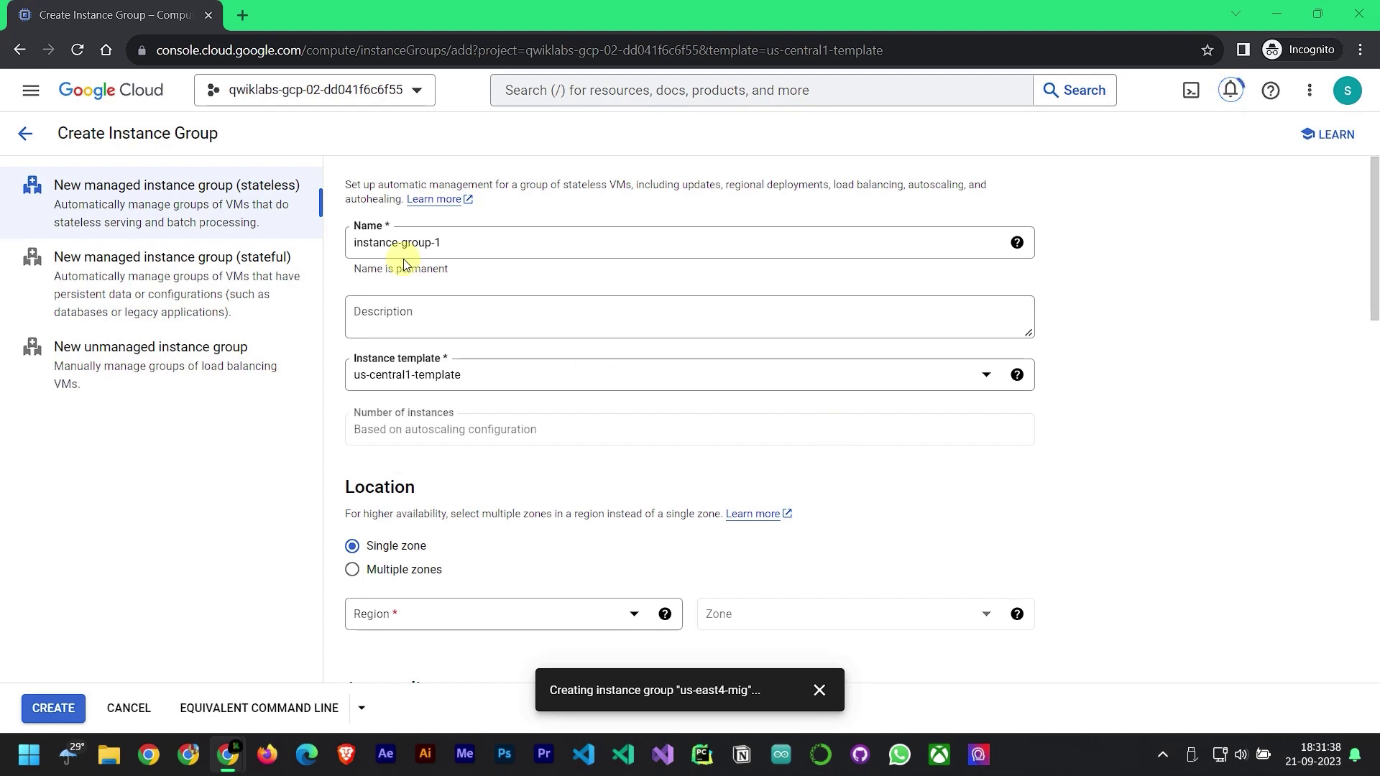
pyautogui.moveTo(468, 243); pyautogui.dragTo(287, 255)
pyautogui.write('us-central1-mig')
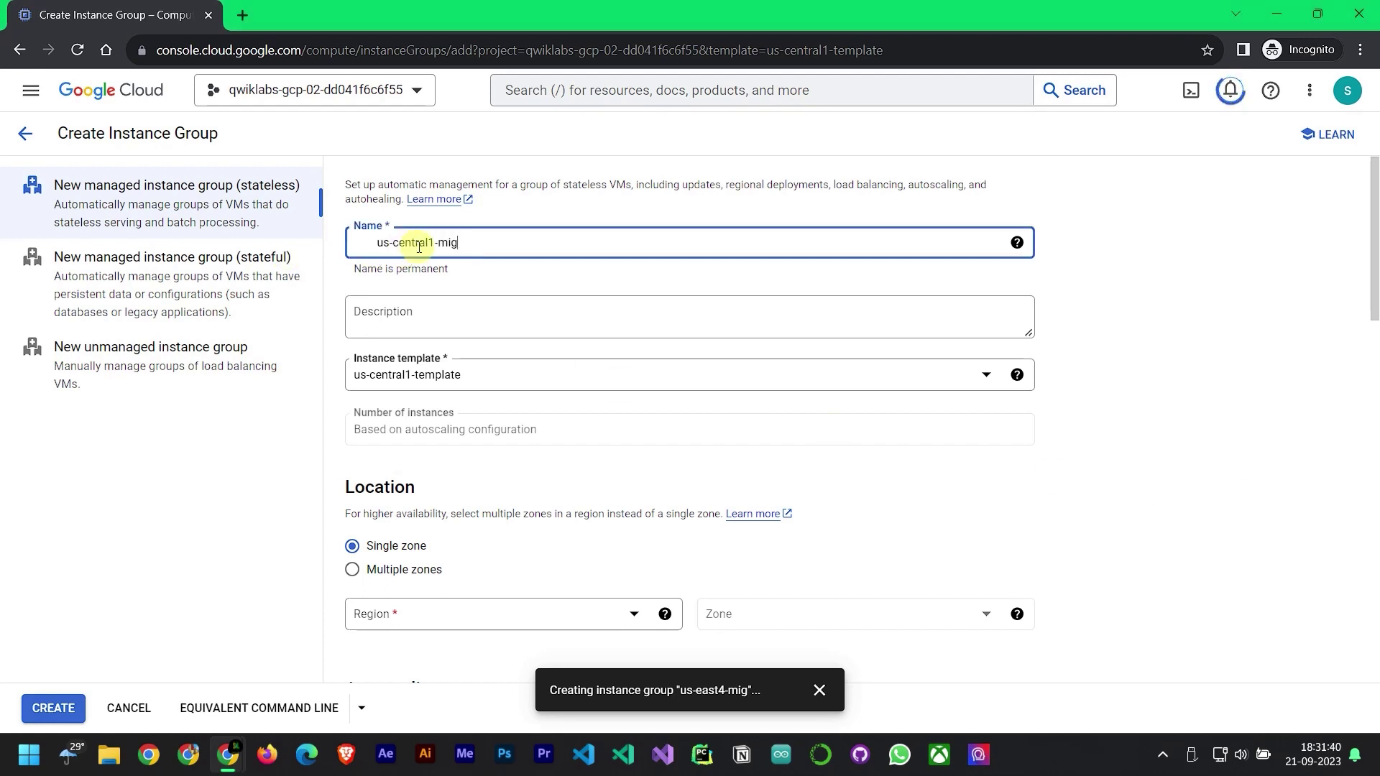
pyautogui.click(375, 243)
pyautogui.press('BackSpace')
# Set the location of us-central1-mig to multiple zones in the us-central1 (Iowa) region
pyautogui.scroll(-3, 518, 425)
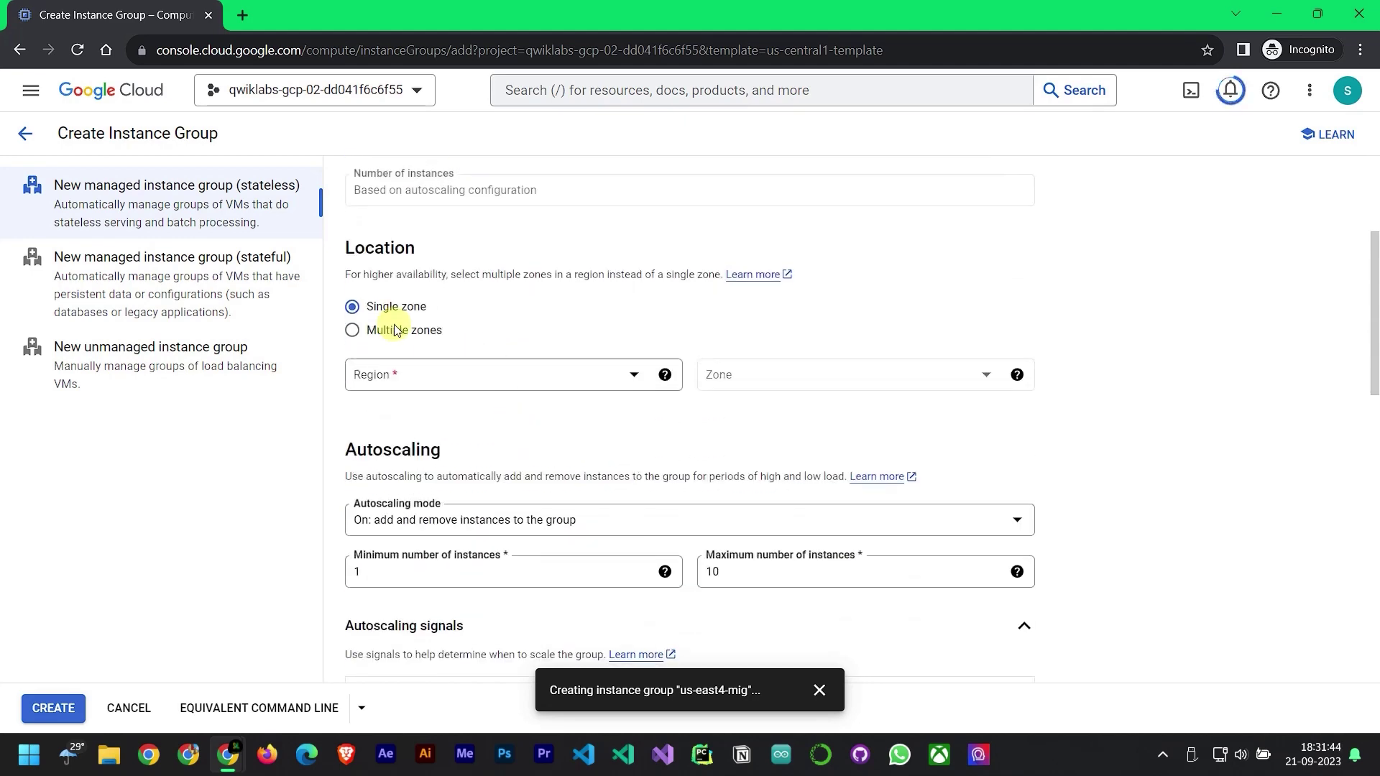
pyautogui.click(395, 330)
pyautogui.click(416, 370)
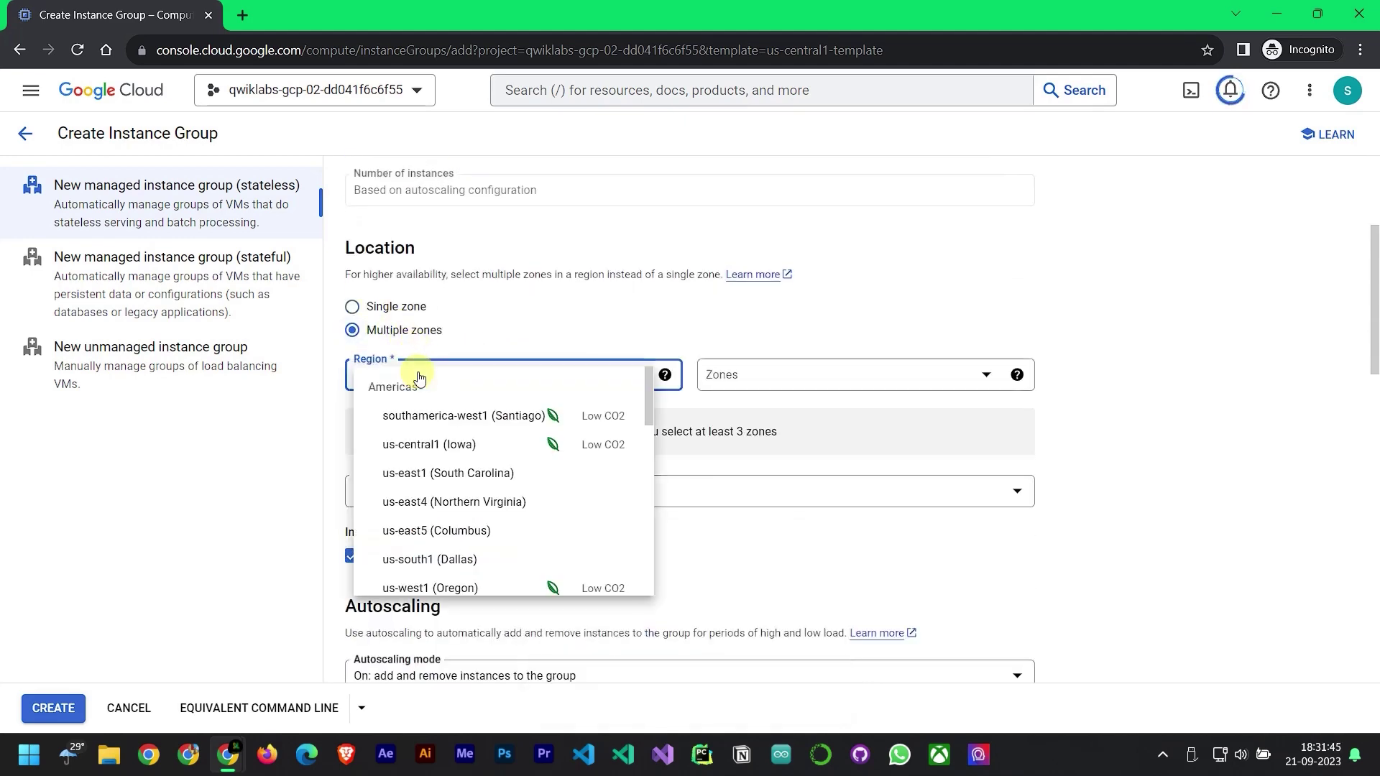
pyautogui.click(486, 445)
# Limit us-central1-mig to a maximum of 2 instances and set its target CPU utilization to 80%
pyautogui.scroll(-4, 570, 483)
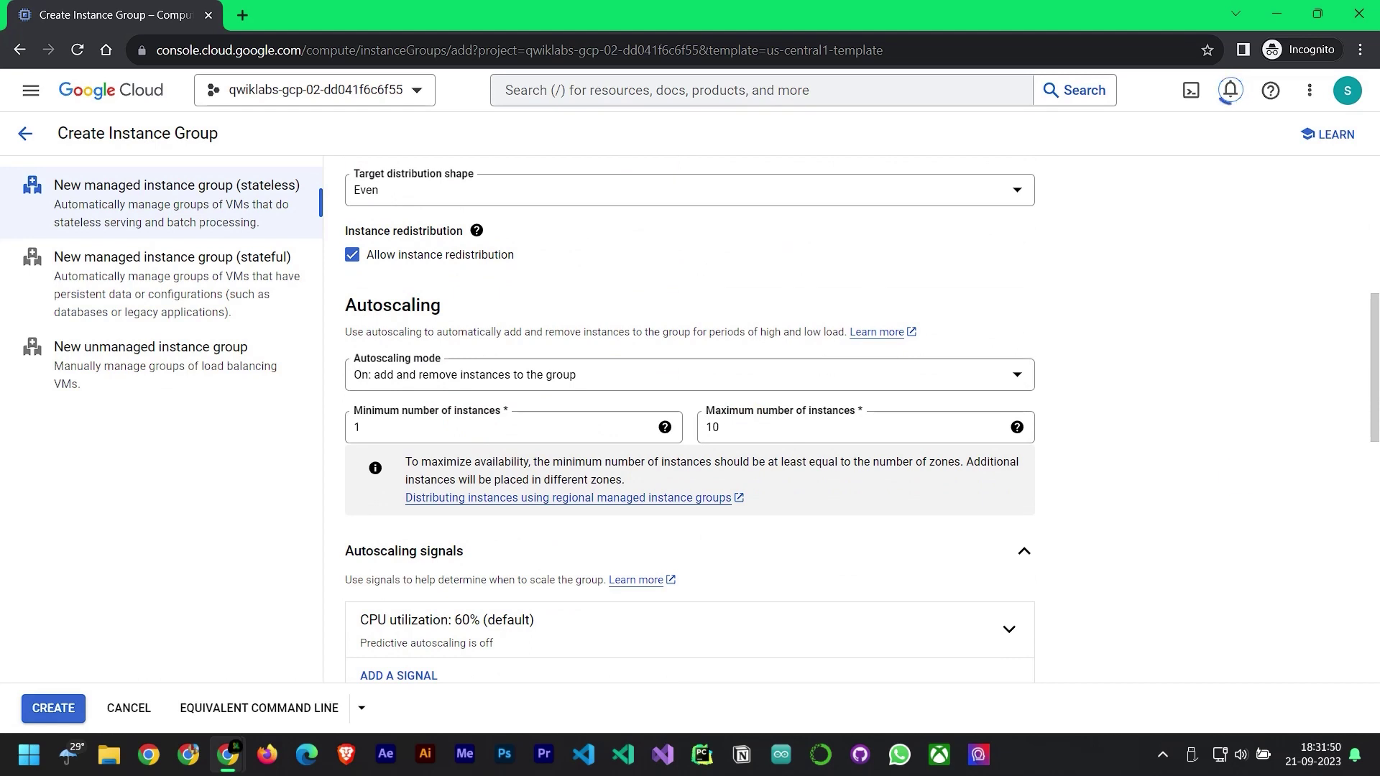
pyautogui.click(938, 425)
pyautogui.write('2')
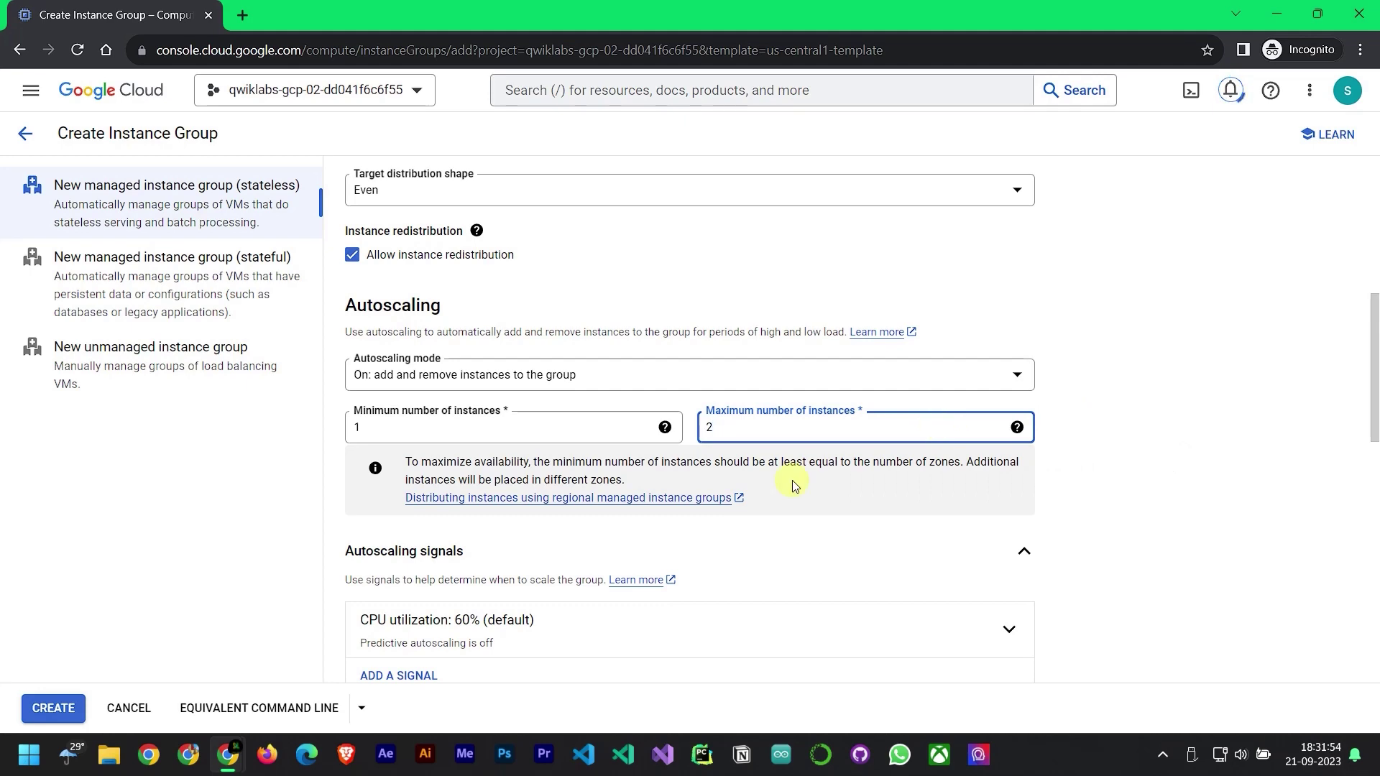
pyautogui.click(566, 615)
pyautogui.click(471, 503)
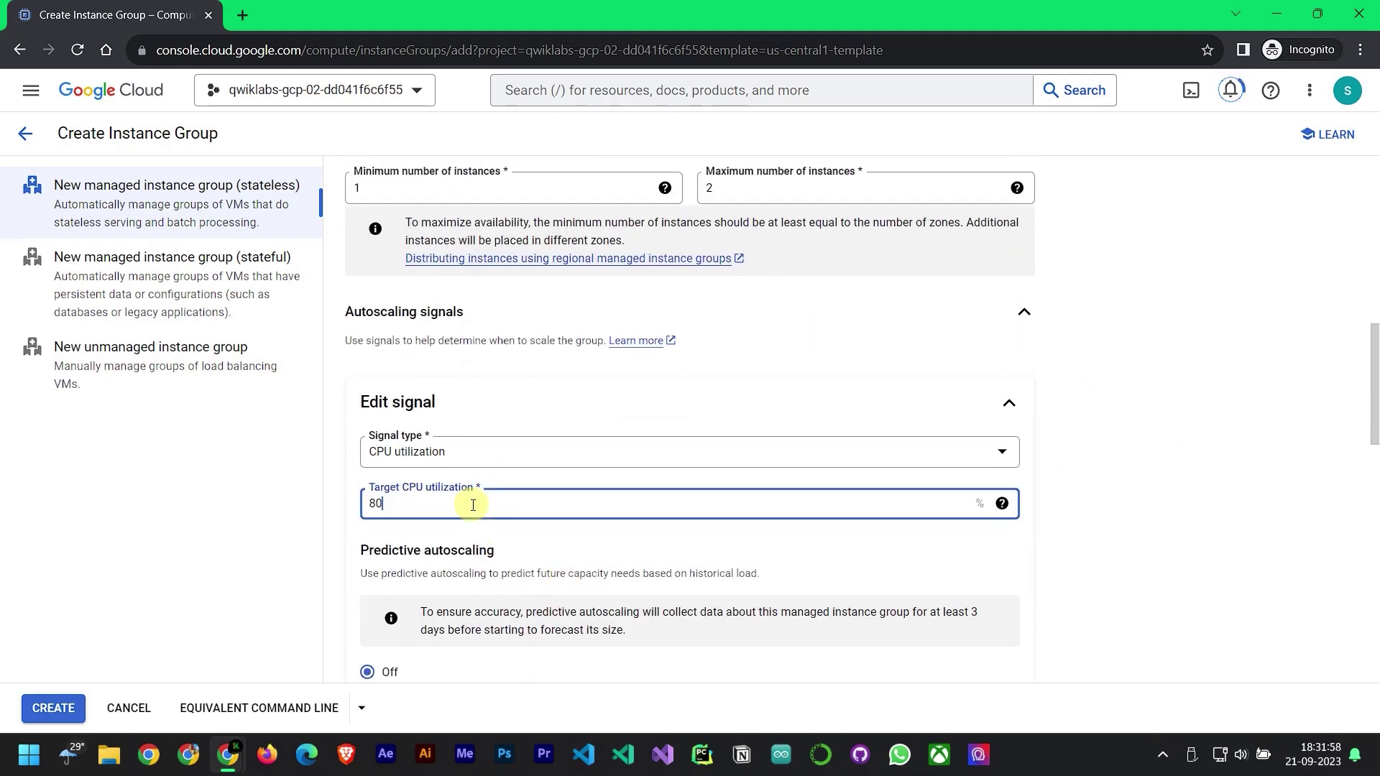
pyautogui.write('80')
pyautogui.scroll(-4, 658, 465)
pyautogui.click(980, 444)
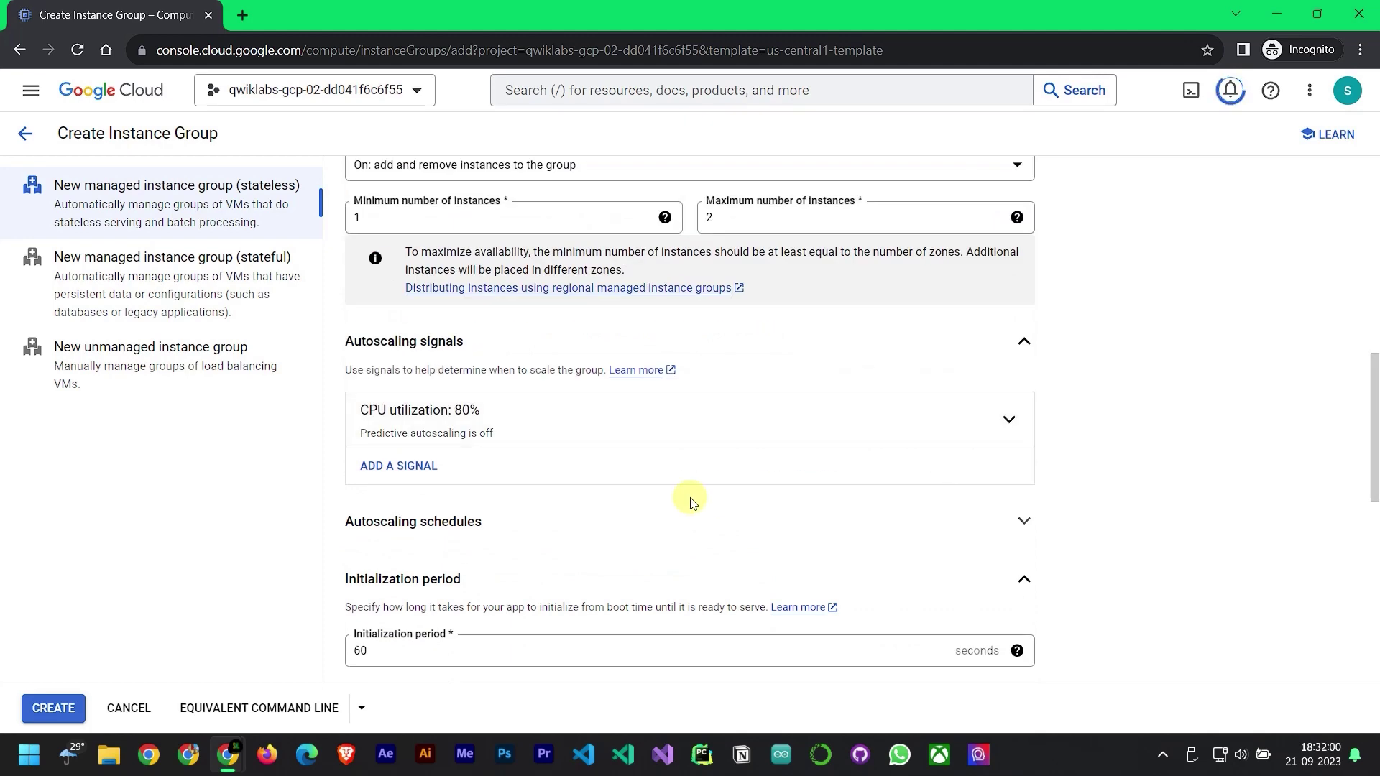
# Set the initialization period to 45 seconds and submit the creation of the us-central1-mig instance group
pyautogui.scroll(-2, 692, 501)
pyautogui.click(464, 524)
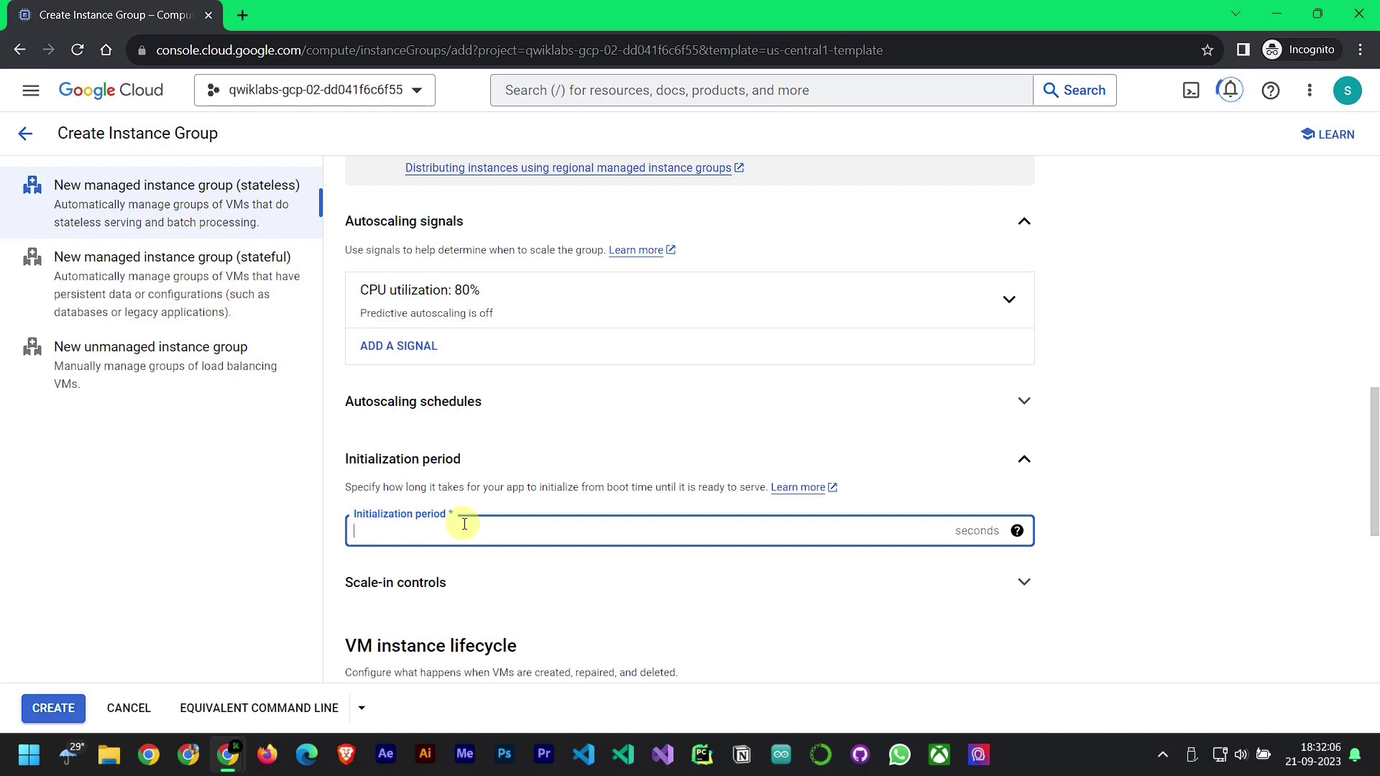
pyautogui.write('45')
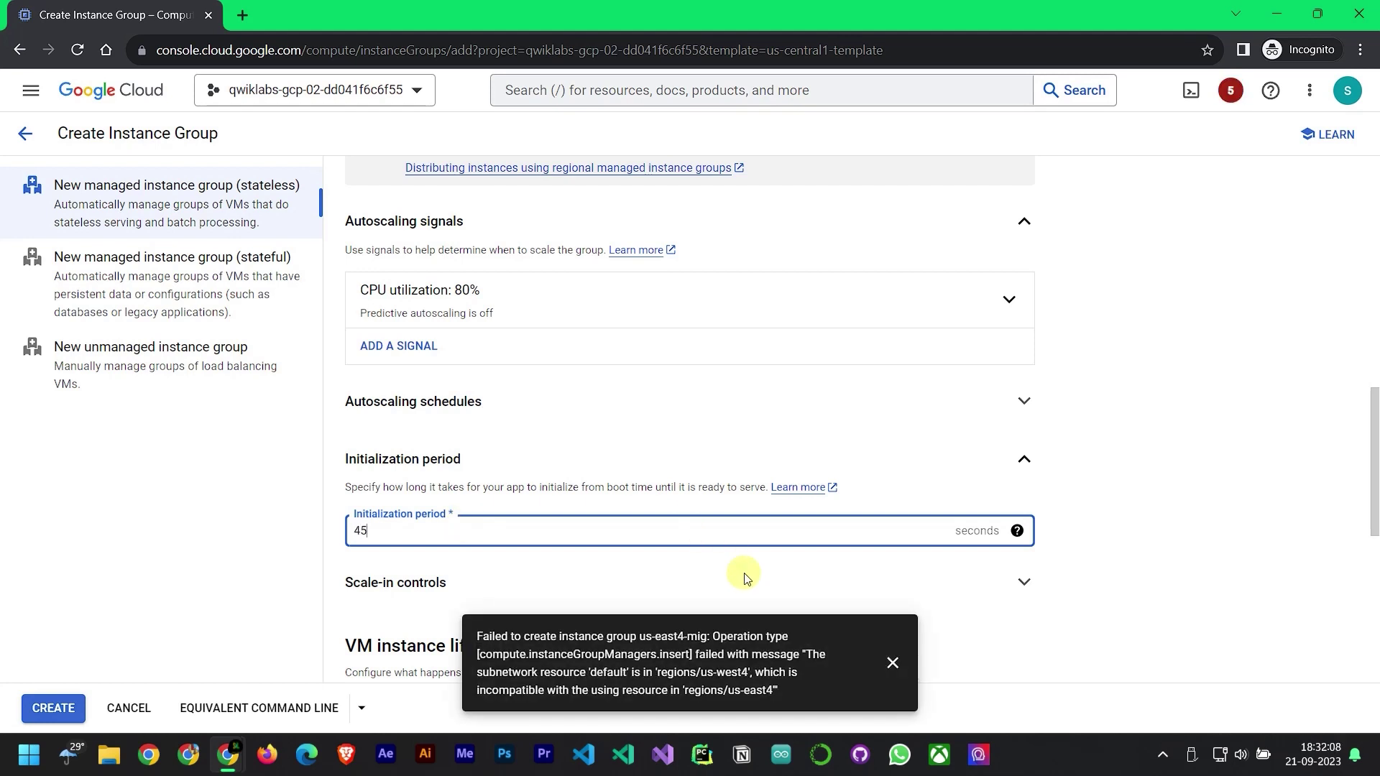
pyautogui.click(892, 663)
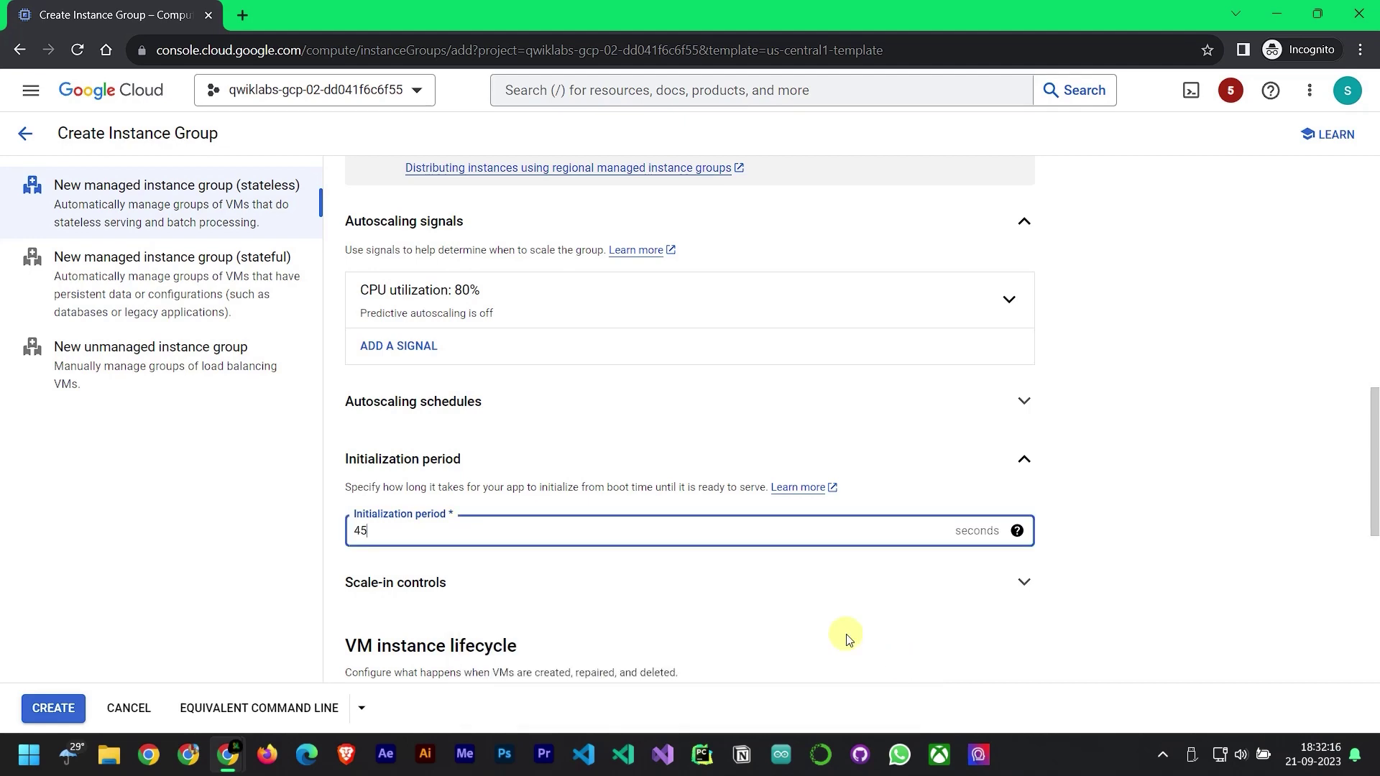
pyautogui.scroll(-6, 764, 585)
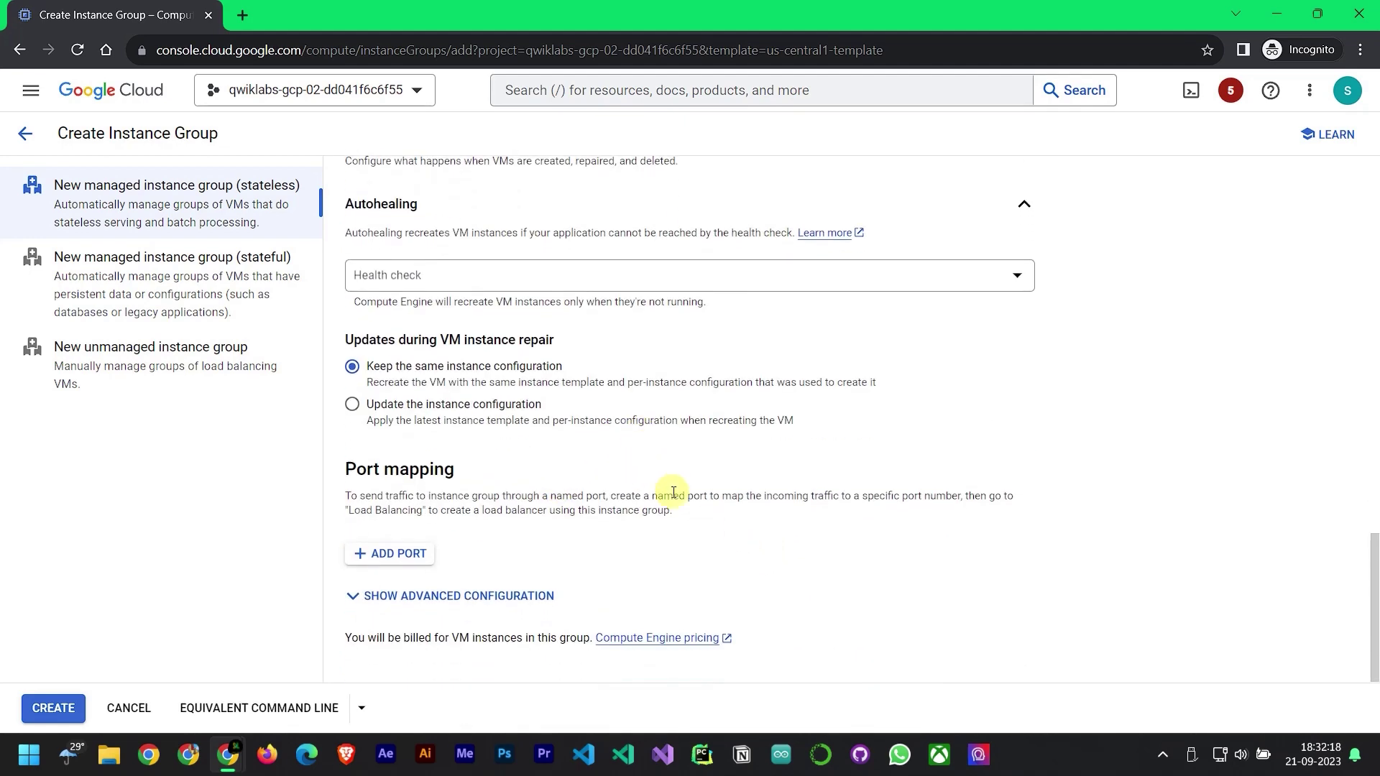
pyautogui.click(37, 710)
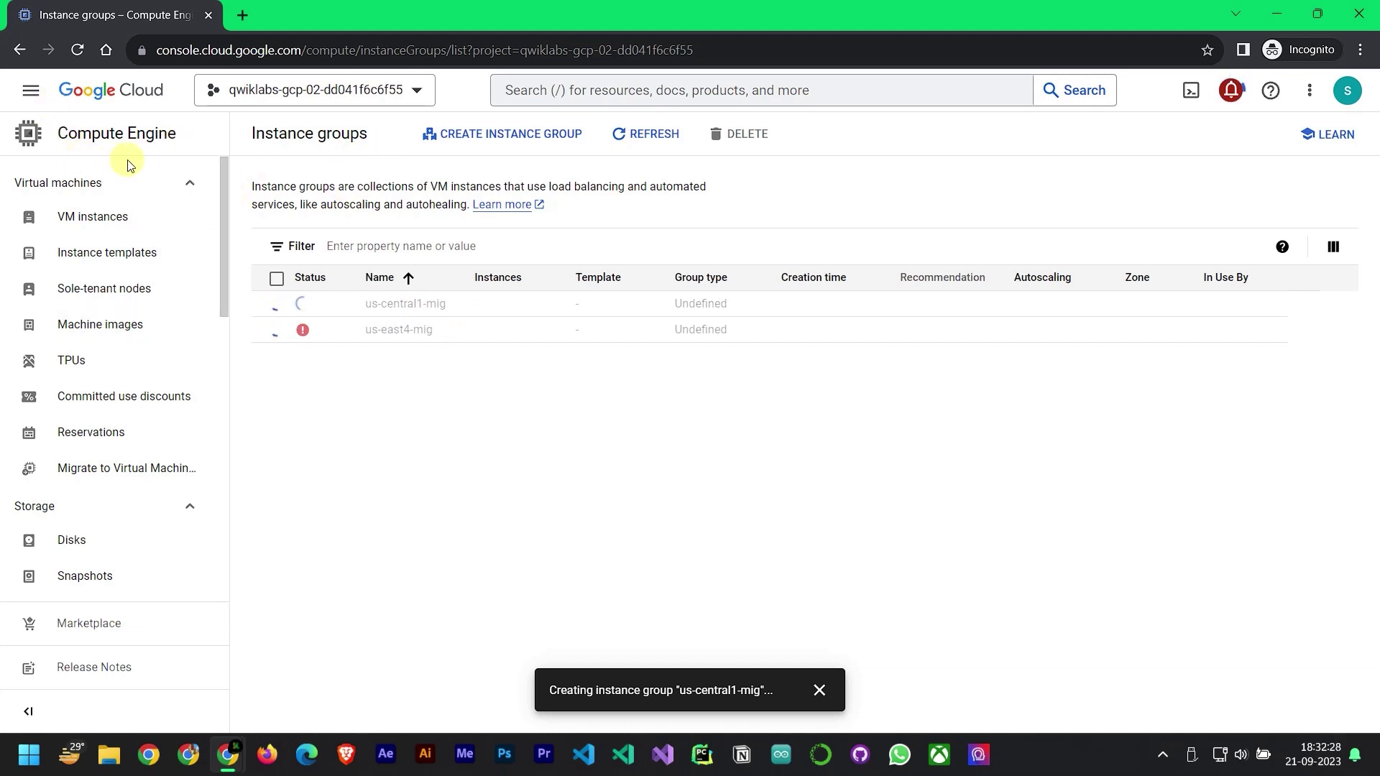
# Open the details of us-east4-template from the list of instance templates
pyautogui.click(137, 255)
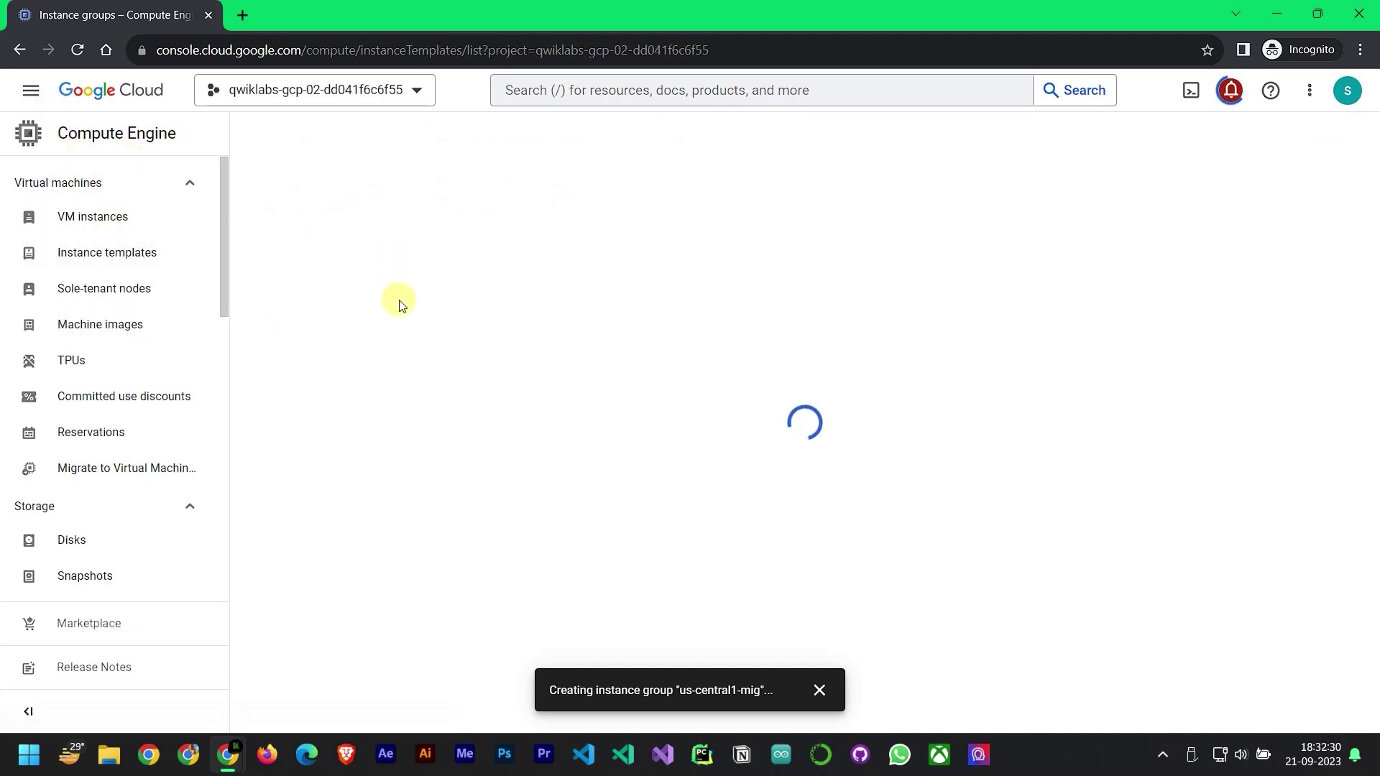
pyautogui.click(342, 381)
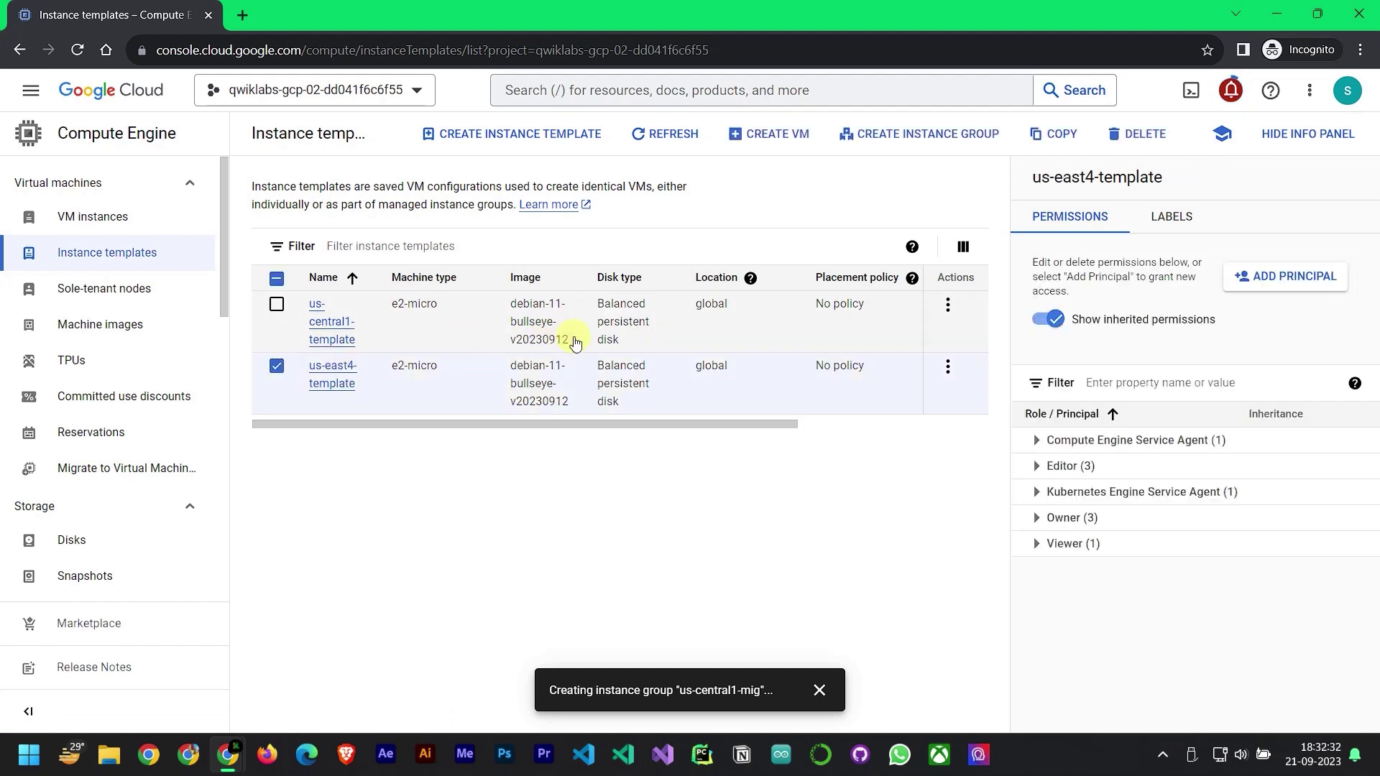
pyautogui.click(947, 366)
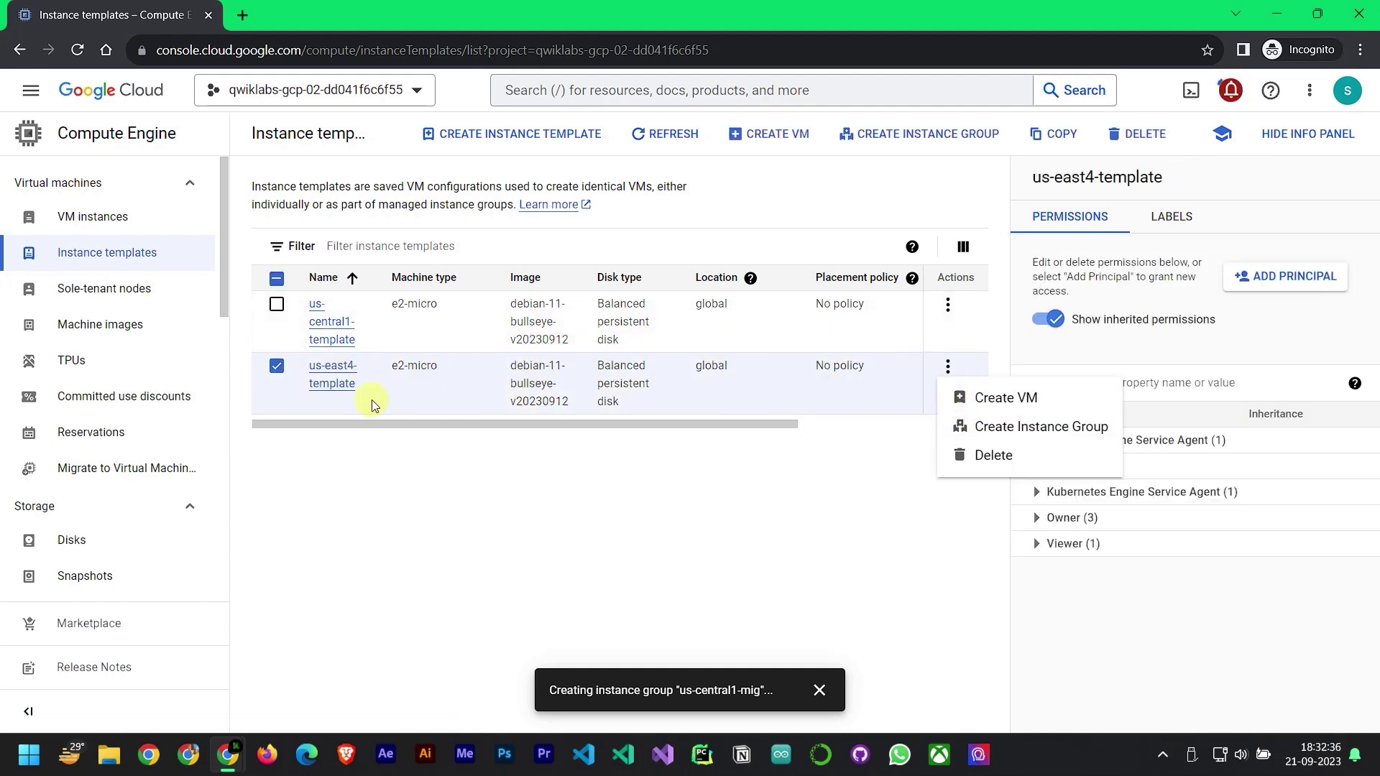
pyautogui.click(321, 372)
pyautogui.click(322, 373)
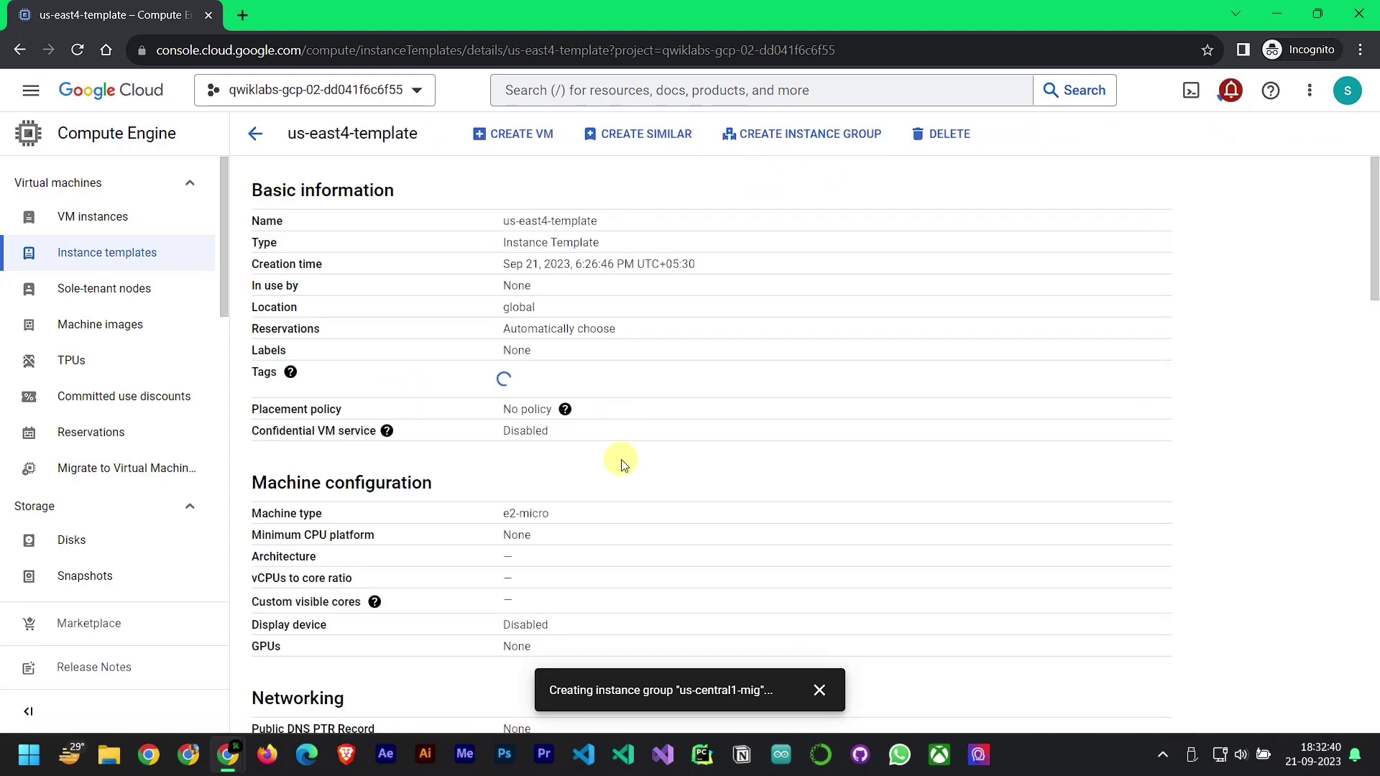
# Examine the template's firewall, network interface, storage and metadata settings, focusing on its network and subnetwork
pyautogui.scroll(-4, 672, 463)
pyautogui.scroll(-6, 669, 462)
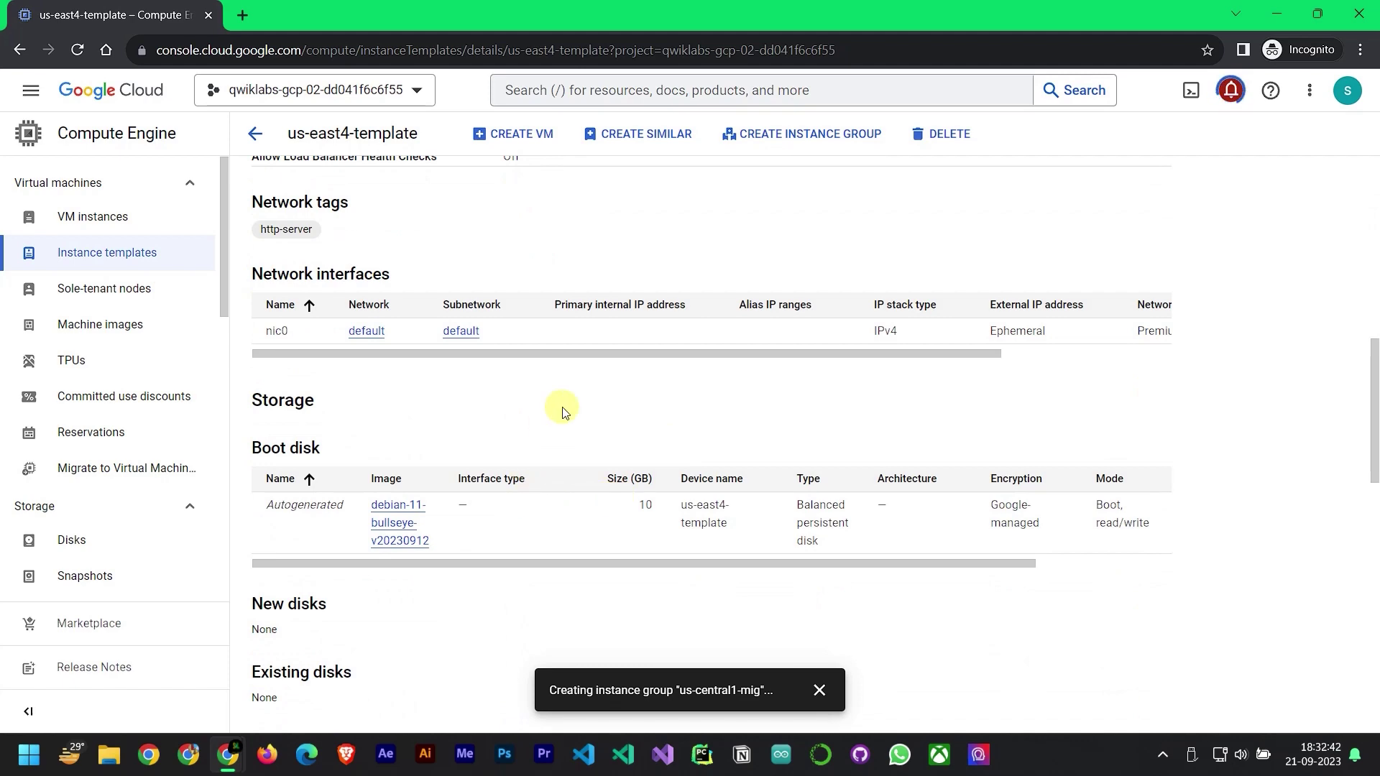
pyautogui.scroll(-5, 562, 431)
pyautogui.scroll(-8, 559, 465)
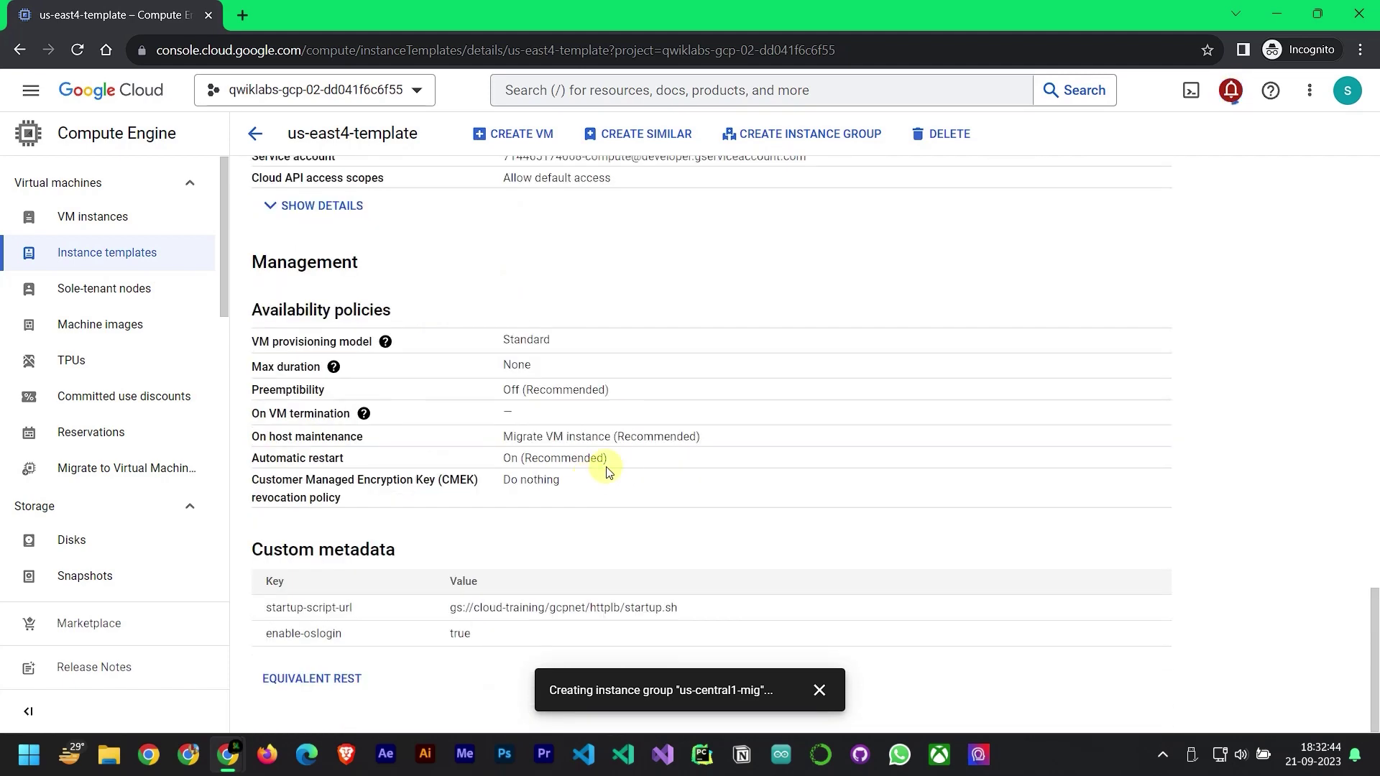
pyautogui.scroll(10, 569, 422)
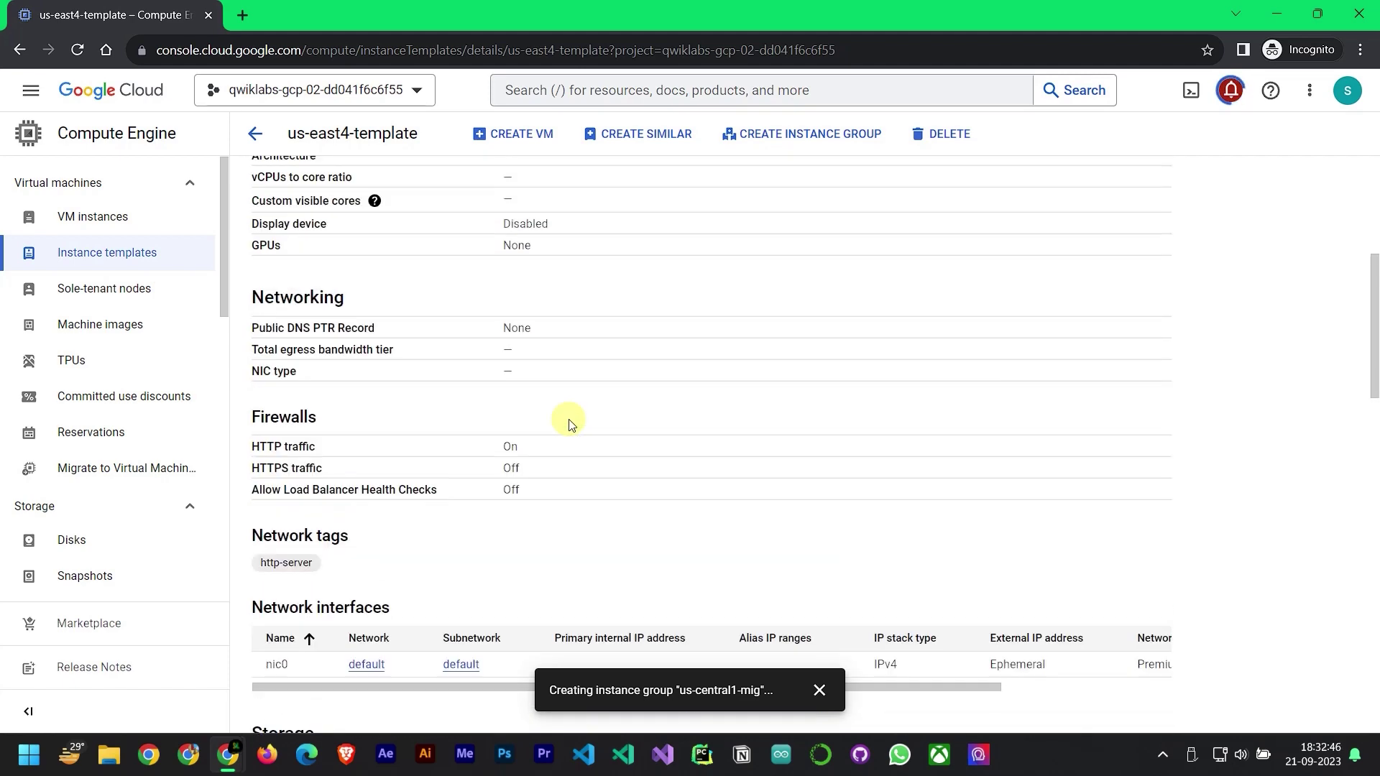
pyautogui.scroll(3, 568, 423)
pyautogui.scroll(-9, 640, 416)
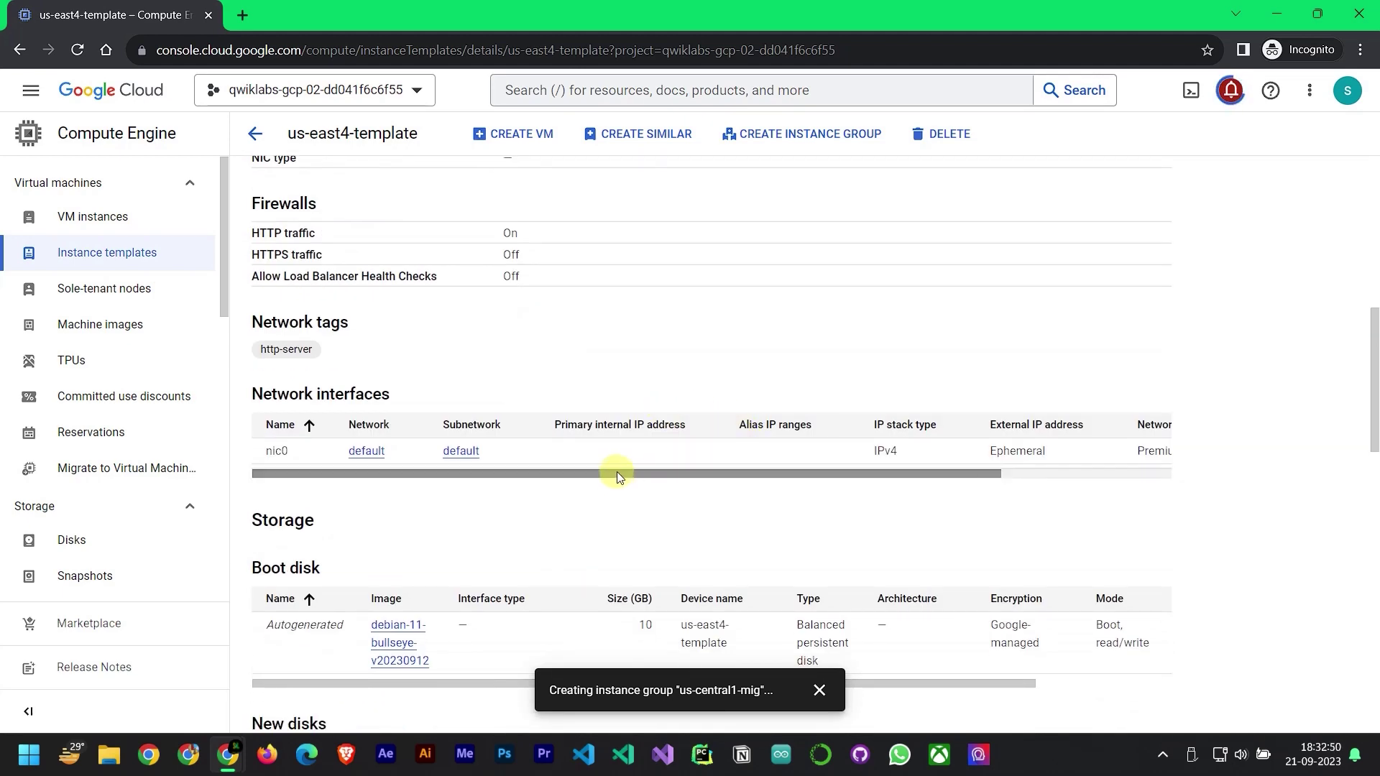
pyautogui.moveTo(616, 471); pyautogui.dragTo(529, 486)
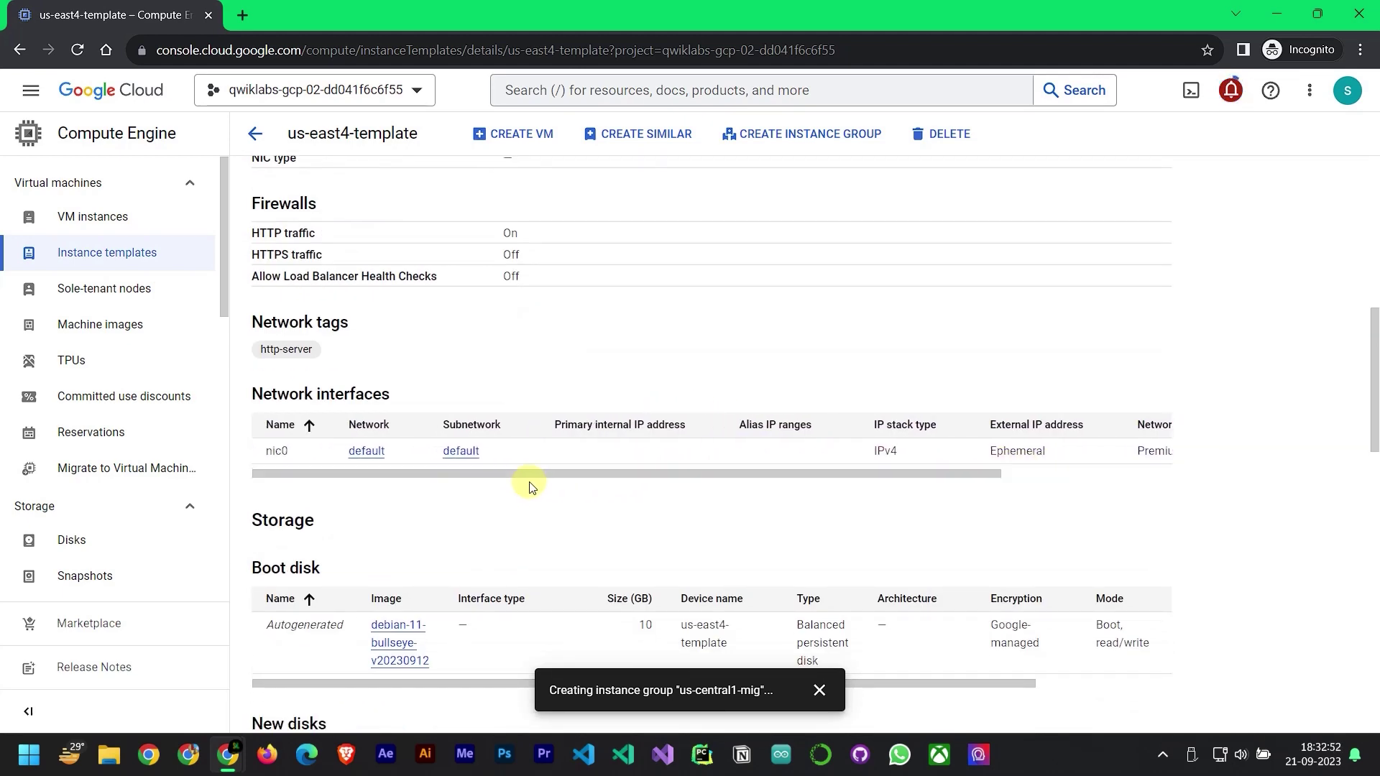
# Check the region and editable IP settings of the template's default subnet, and return to the us-east4-template details
pyautogui.click(449, 453)
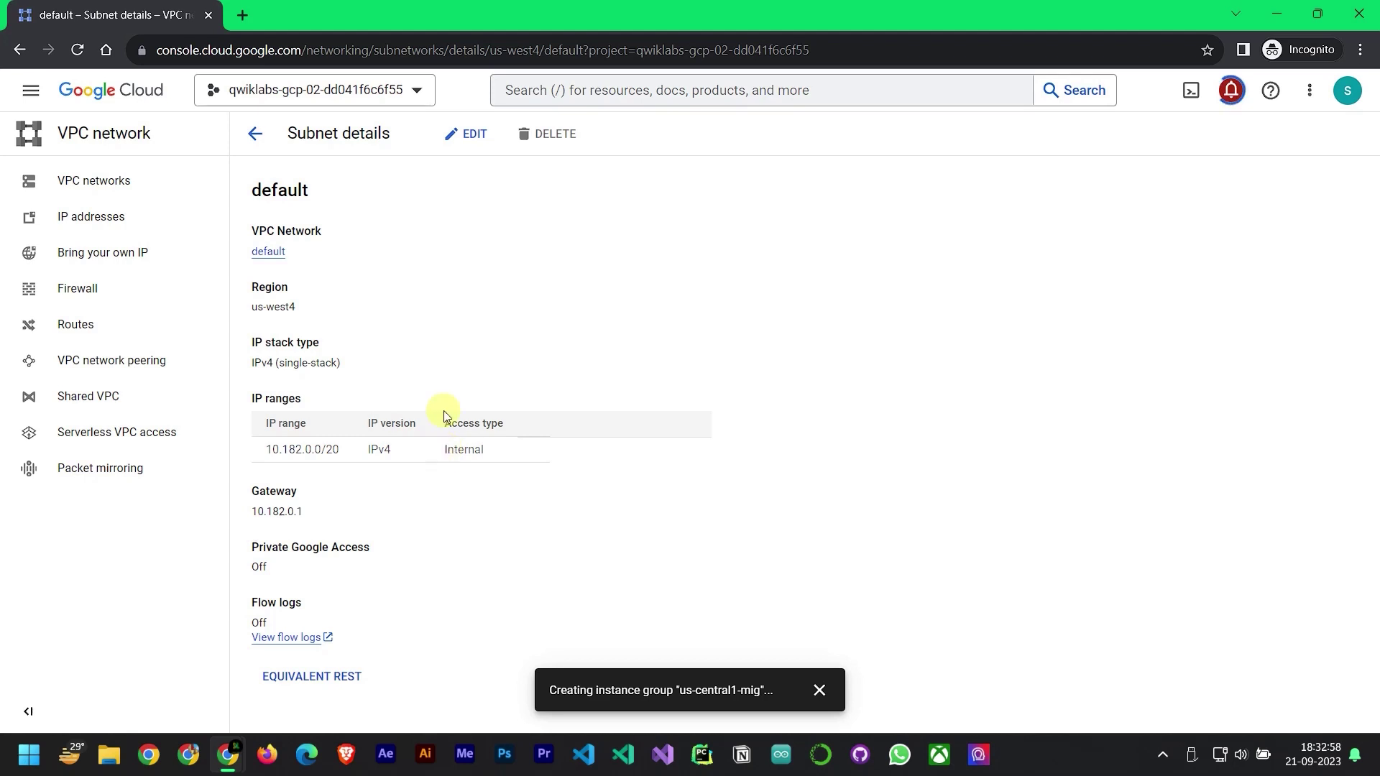
pyautogui.click(467, 134)
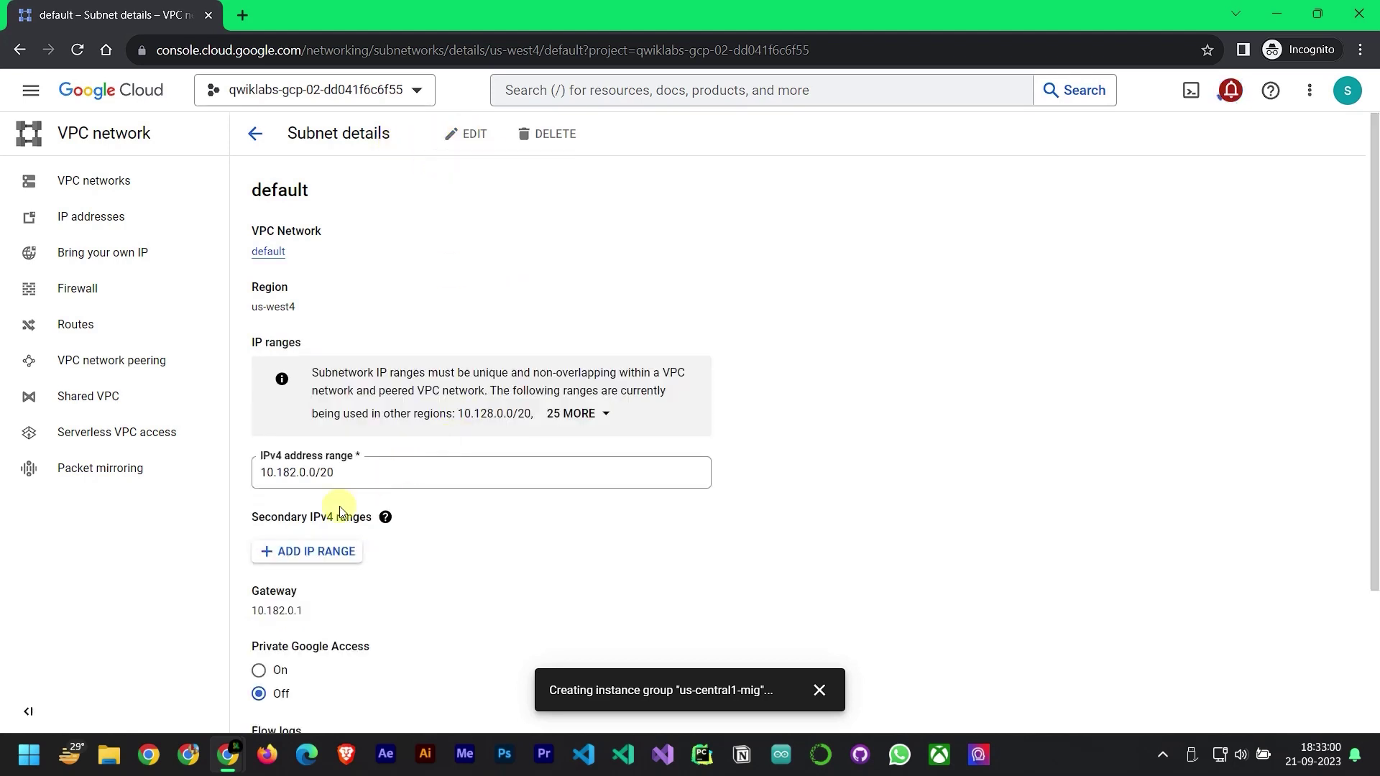
pyautogui.scroll(-2, 339, 511)
pyautogui.scroll(2, 357, 456)
pyautogui.click(257, 134)
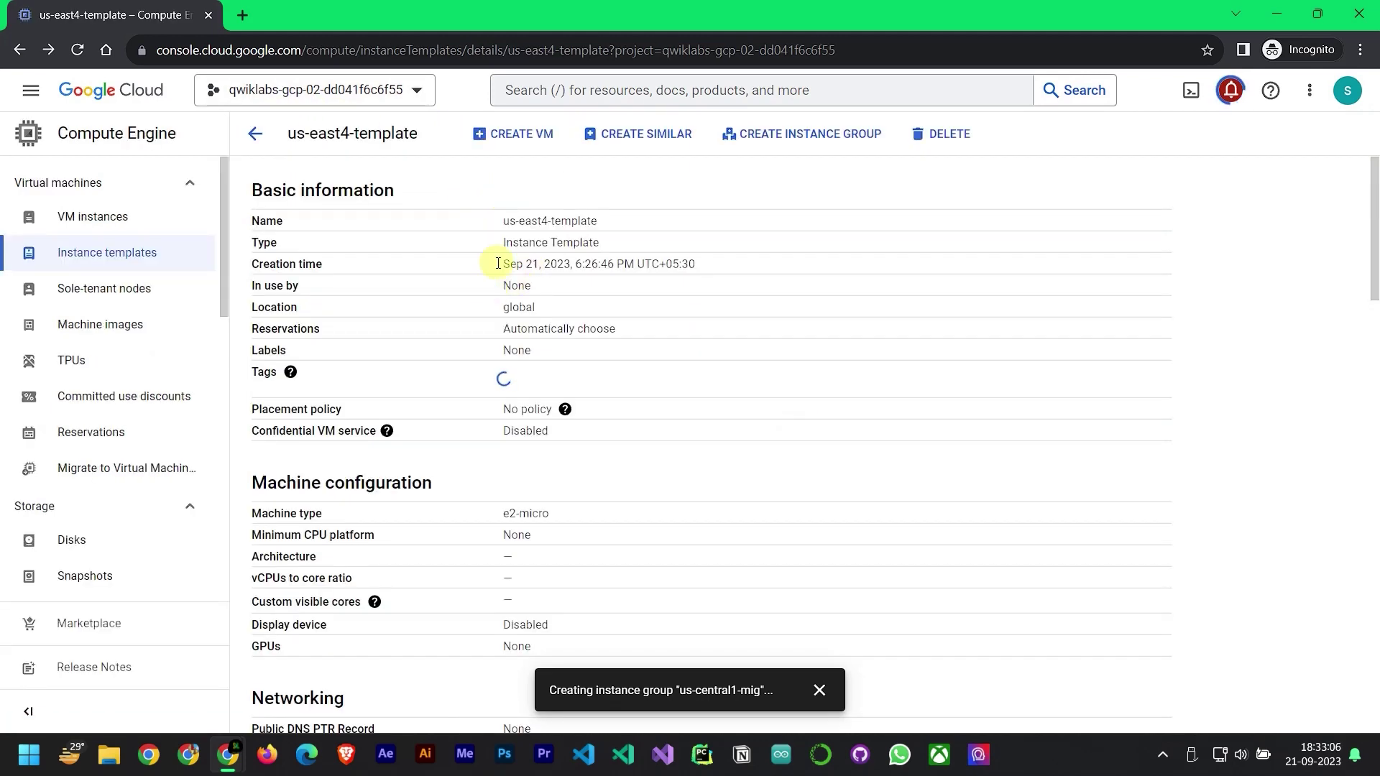
# Open the default VPC network used by the template's nic0 interface and look through its details and subnets
pyautogui.scroll(-9, 402, 495)
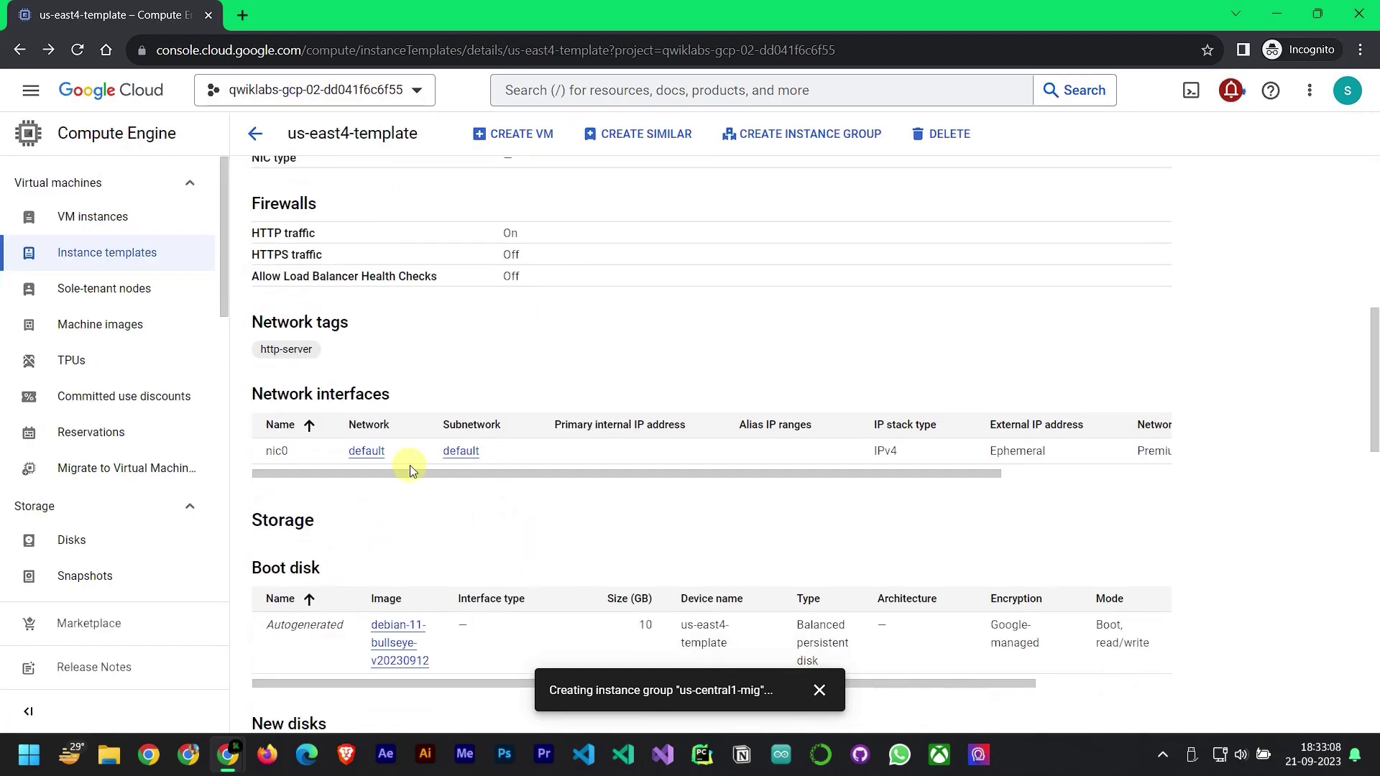
pyautogui.click(374, 457)
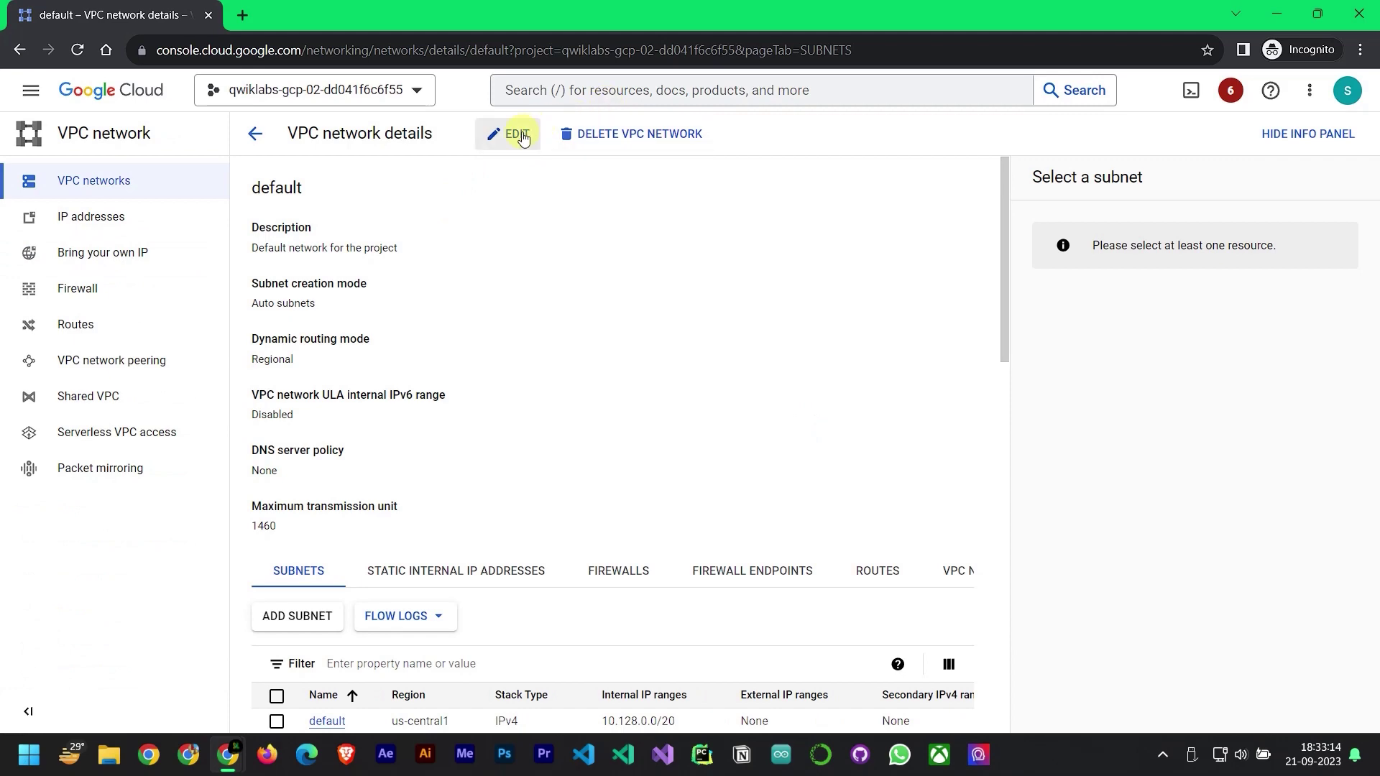
pyautogui.scroll(-6, 483, 374)
pyautogui.scroll(6, 529, 292)
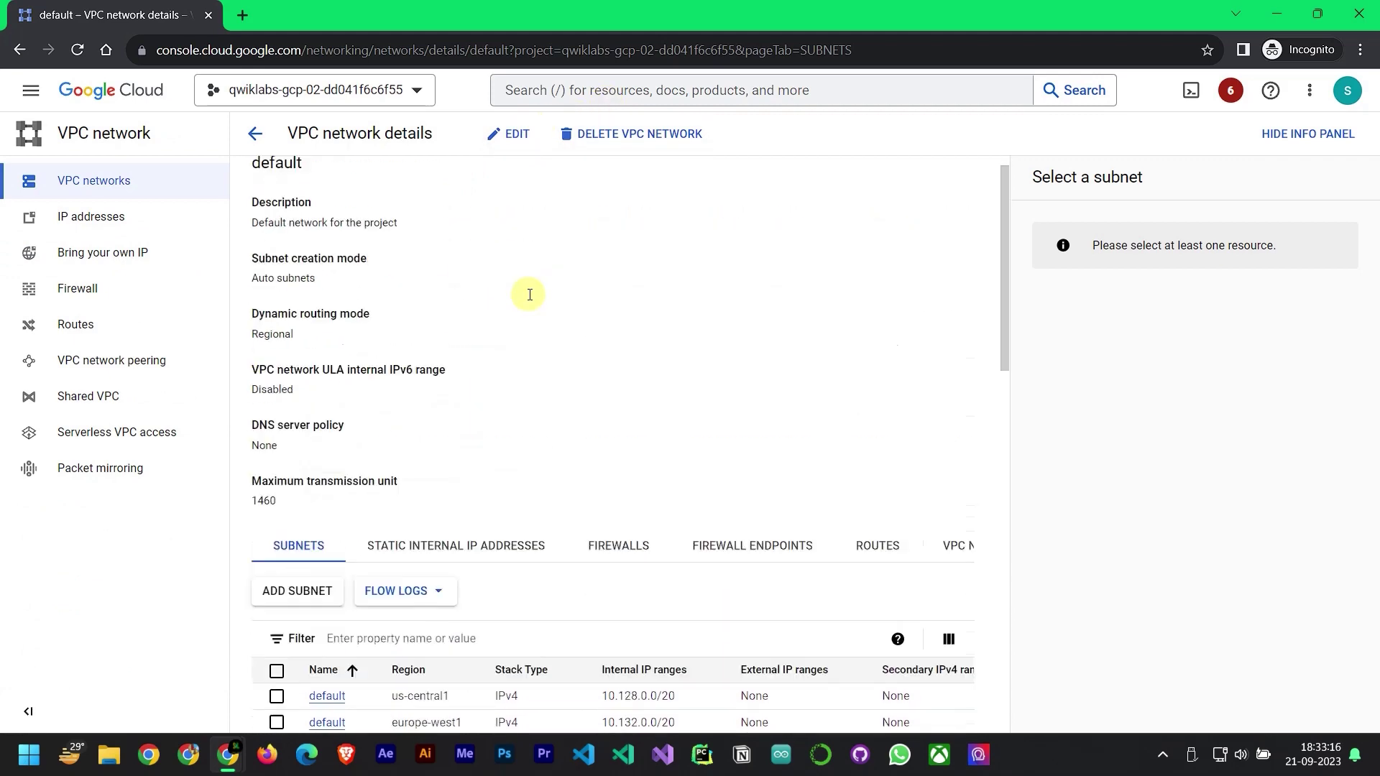
# Check the editable settings and subnets of the default VPC network, and leave without saving
pyautogui.click(509, 134)
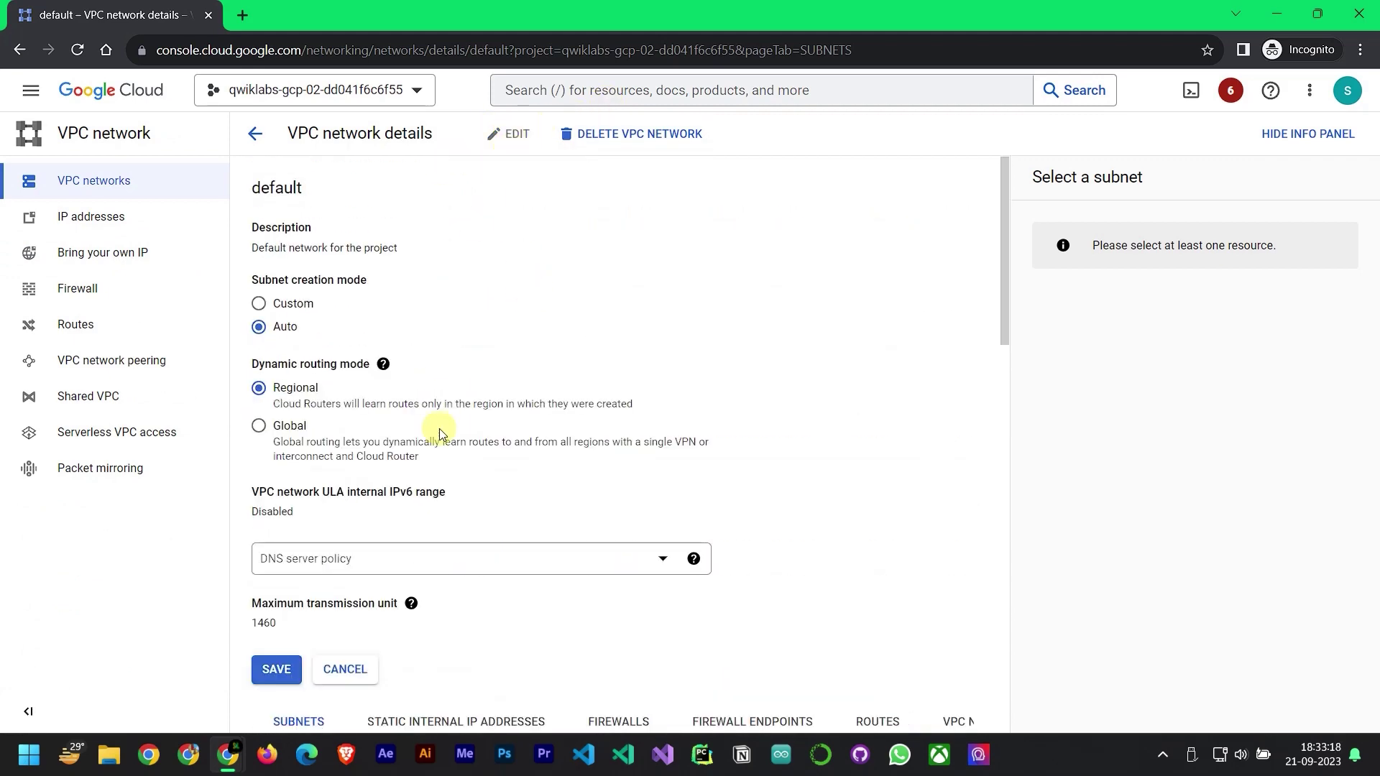
pyautogui.scroll(-6, 442, 428)
pyautogui.scroll(-10, 625, 395)
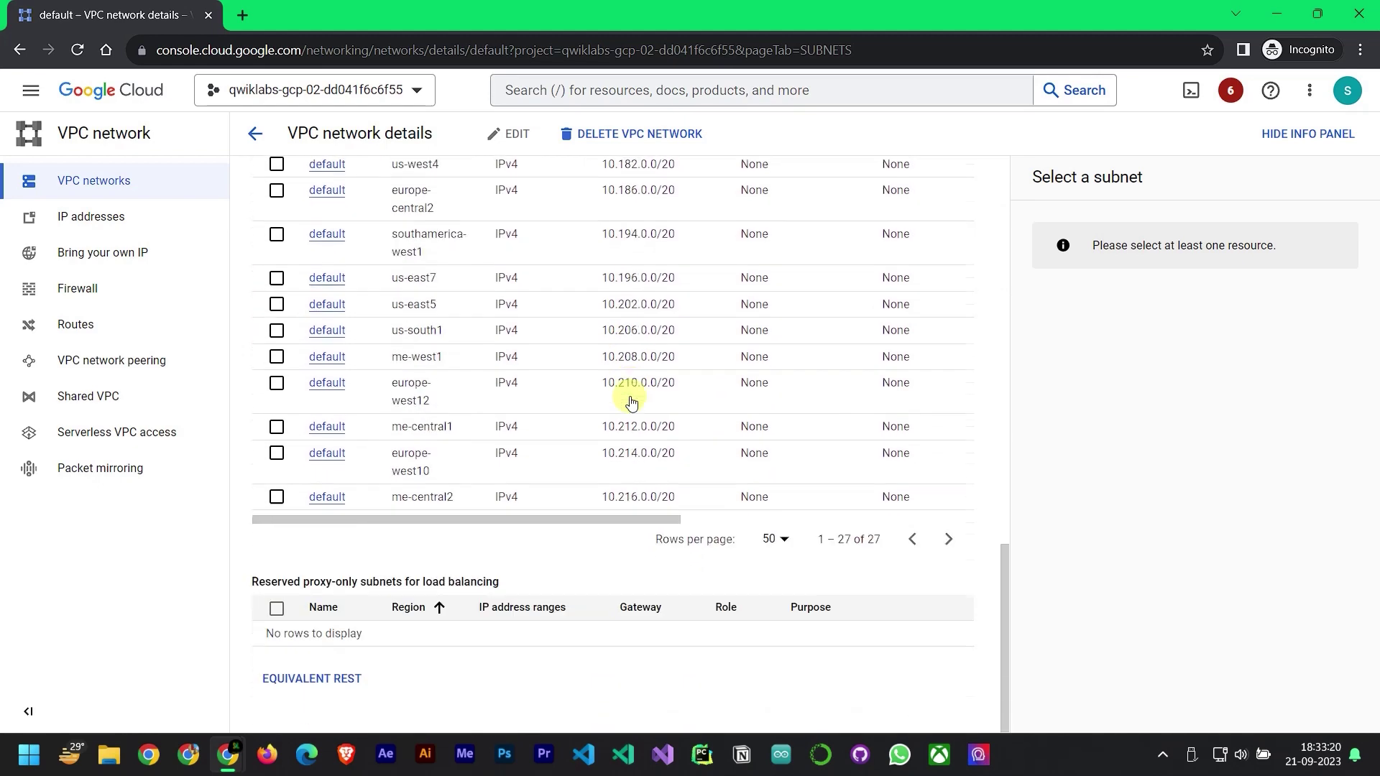
pyautogui.scroll(10, 631, 402)
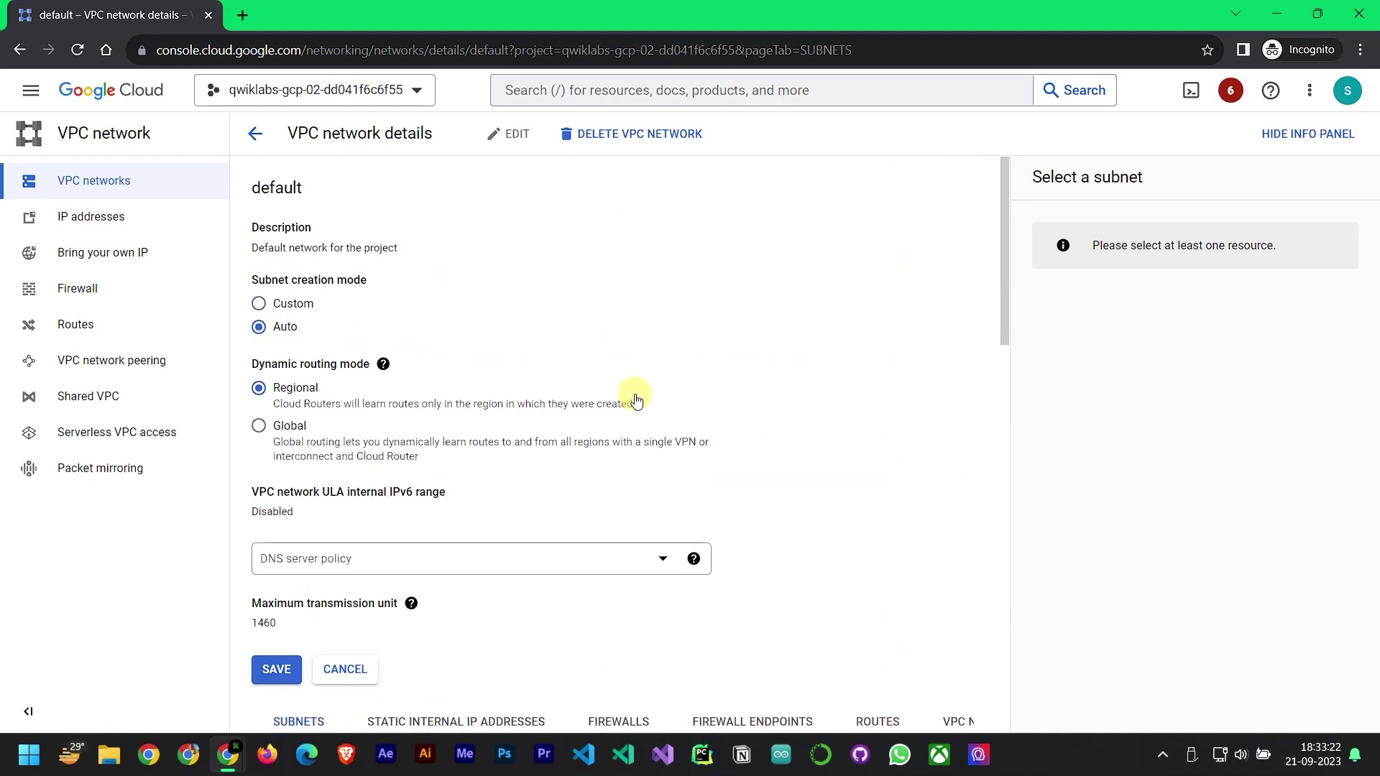
pyautogui.click(246, 144)
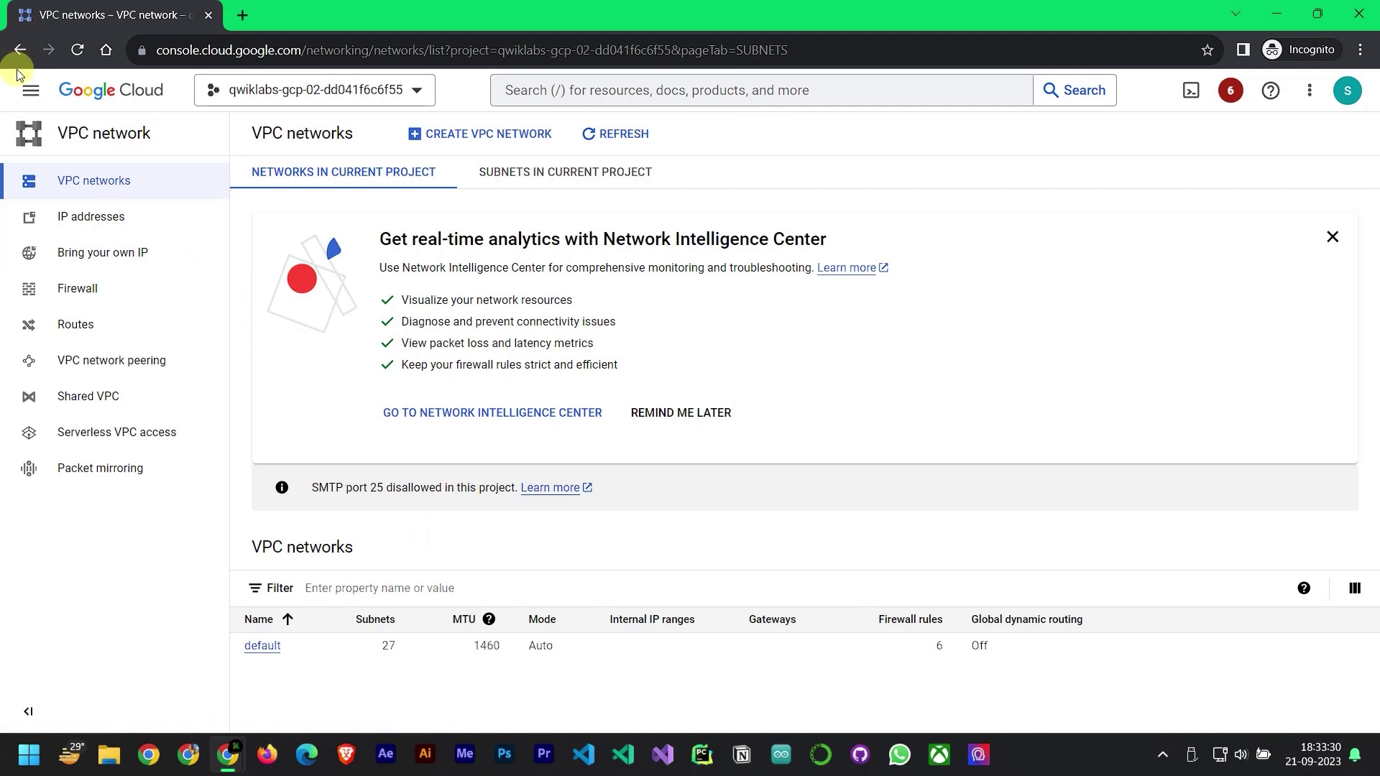
# Go to Compute Engine's instance templates and open the details of us-east4-template
pyautogui.click(30, 90)
pyautogui.moveTo(146, 350)
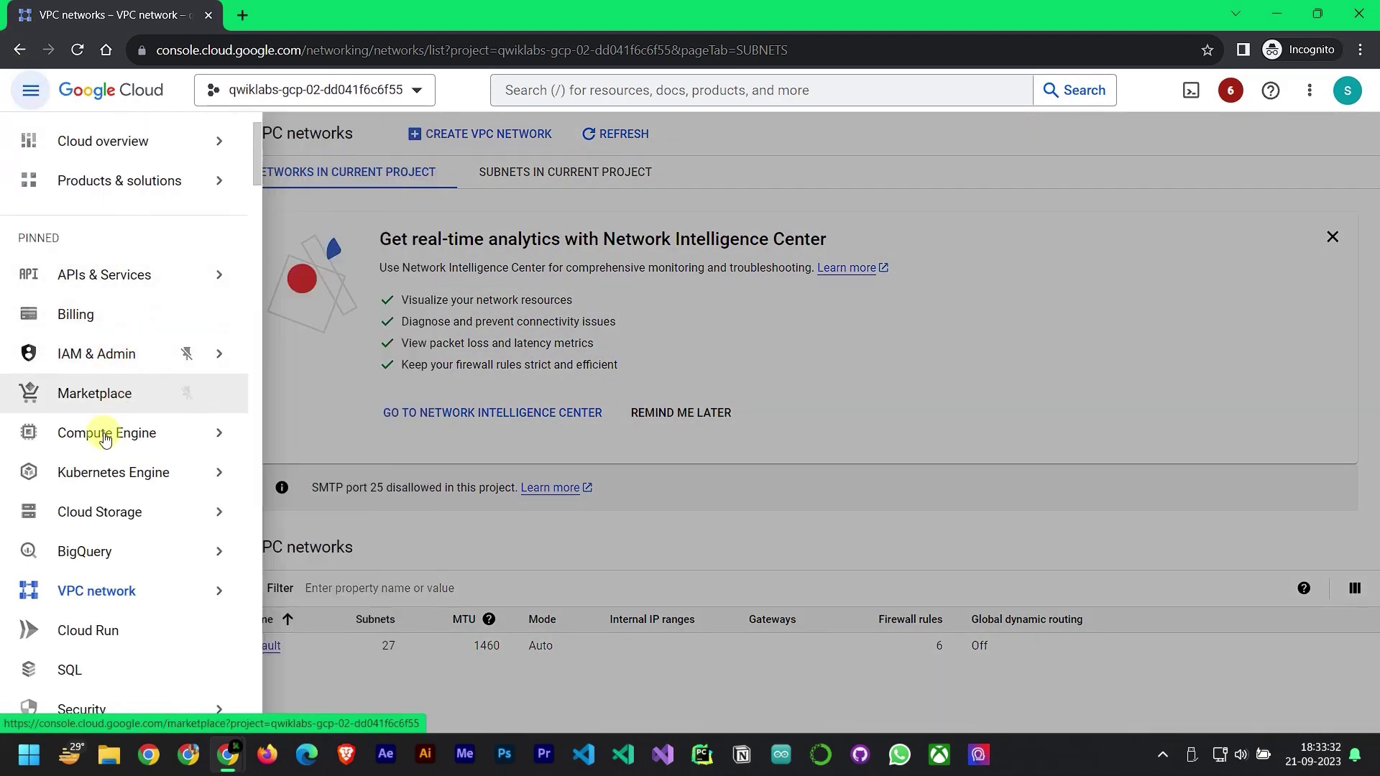
pyautogui.moveTo(93, 433)
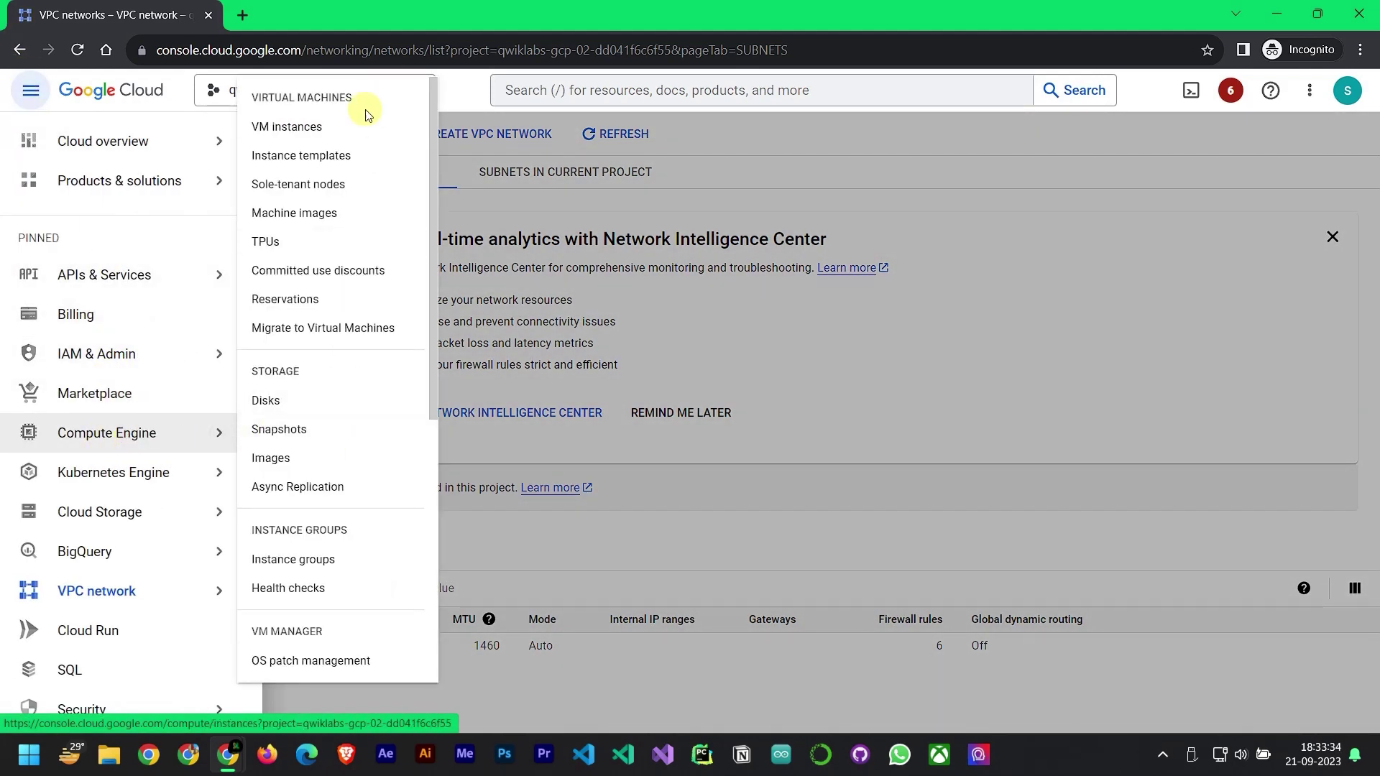
pyautogui.click(355, 155)
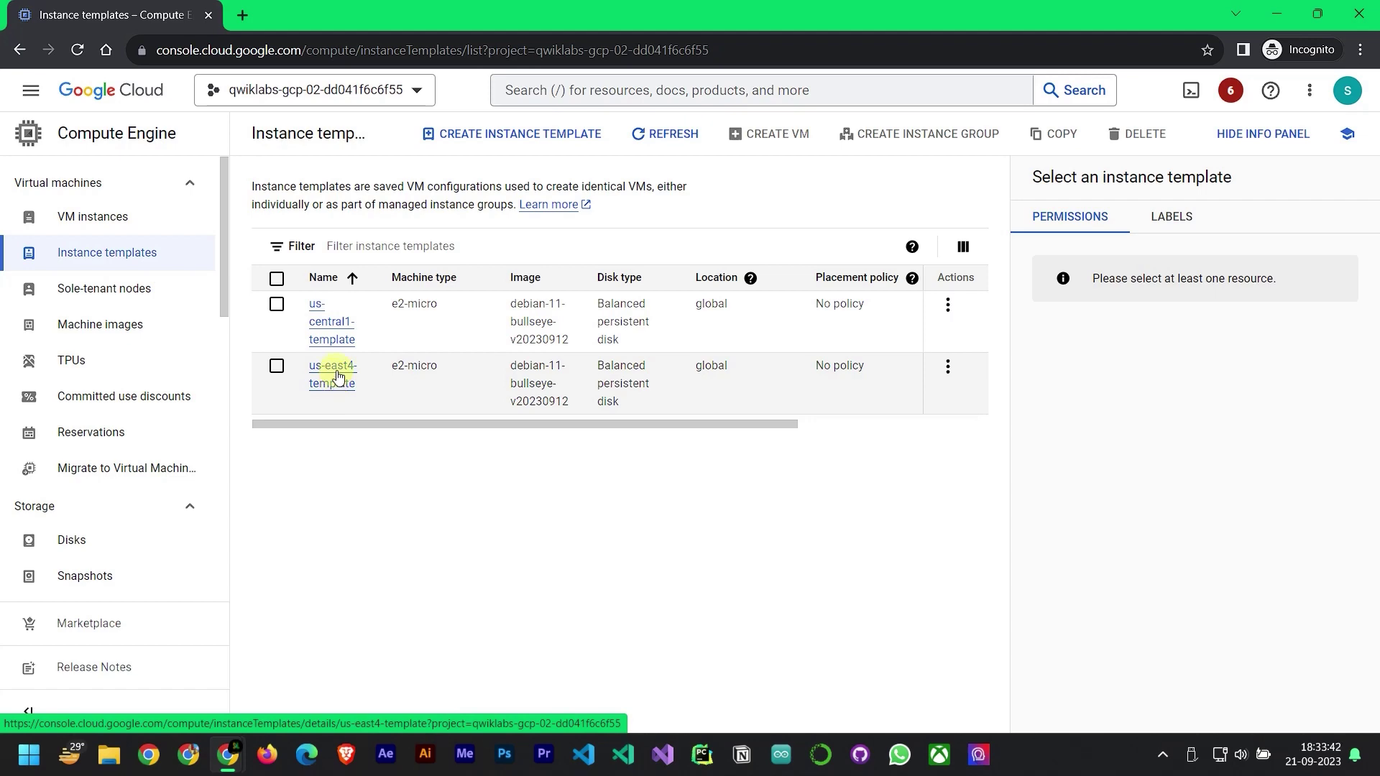
pyautogui.click(337, 376)
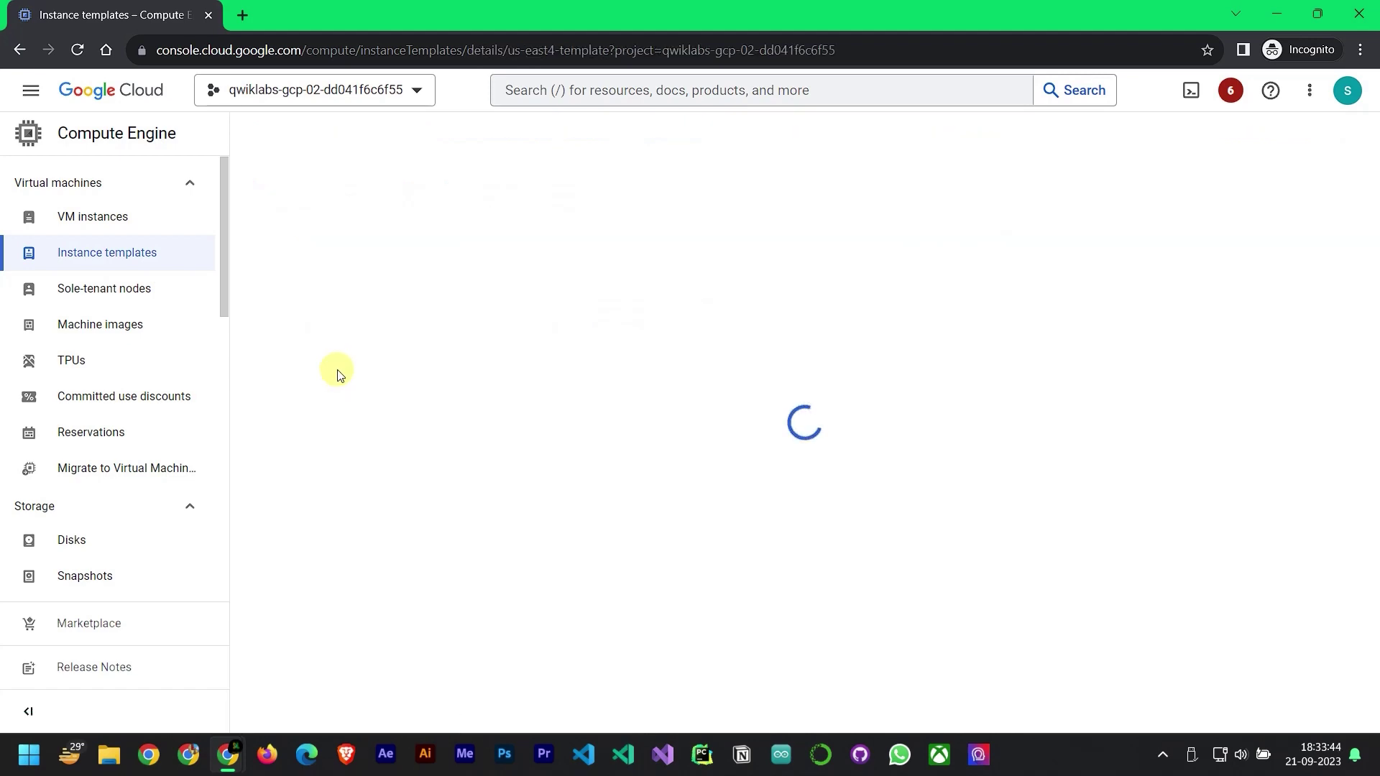
# Review the us-east4-template's network interface, storage, security and management settings
pyautogui.scroll(-10, 532, 498)
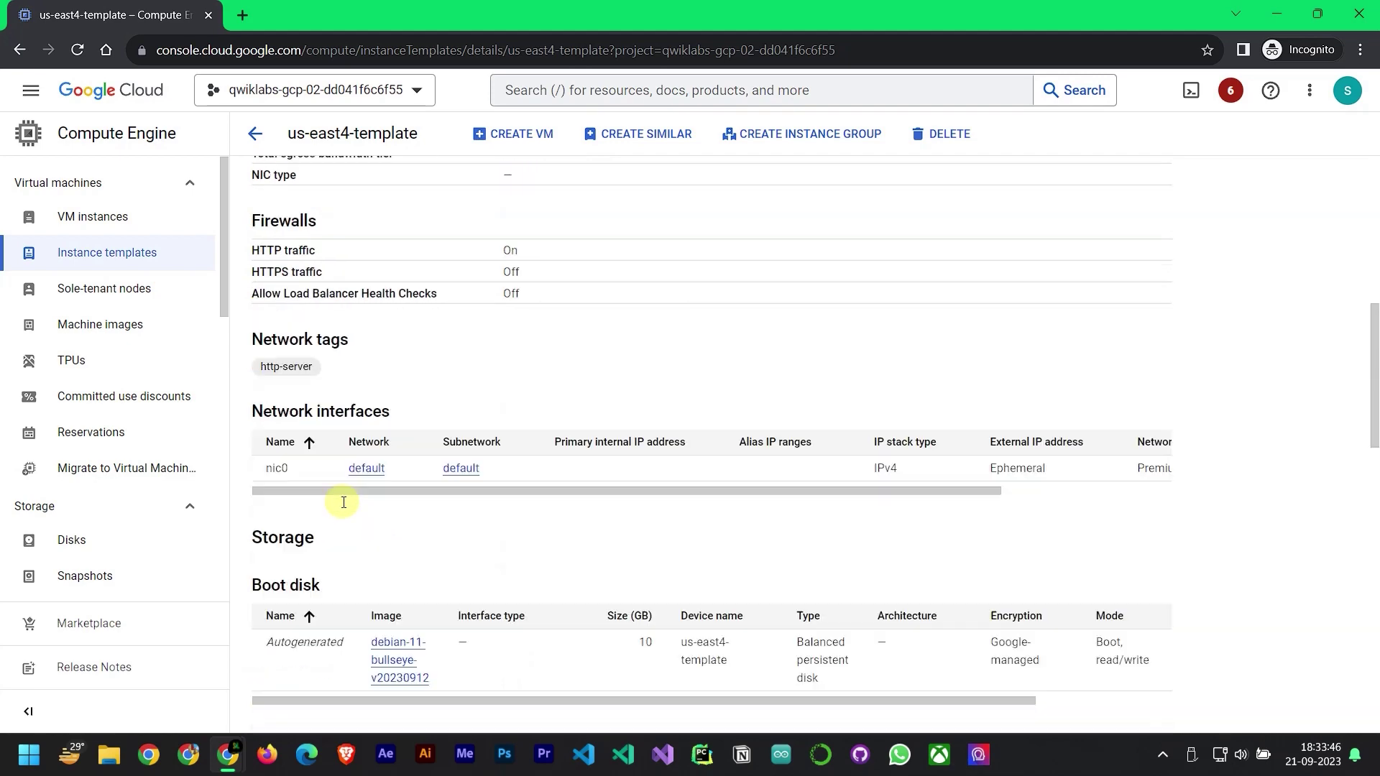
pyautogui.scroll(-10, 379, 575)
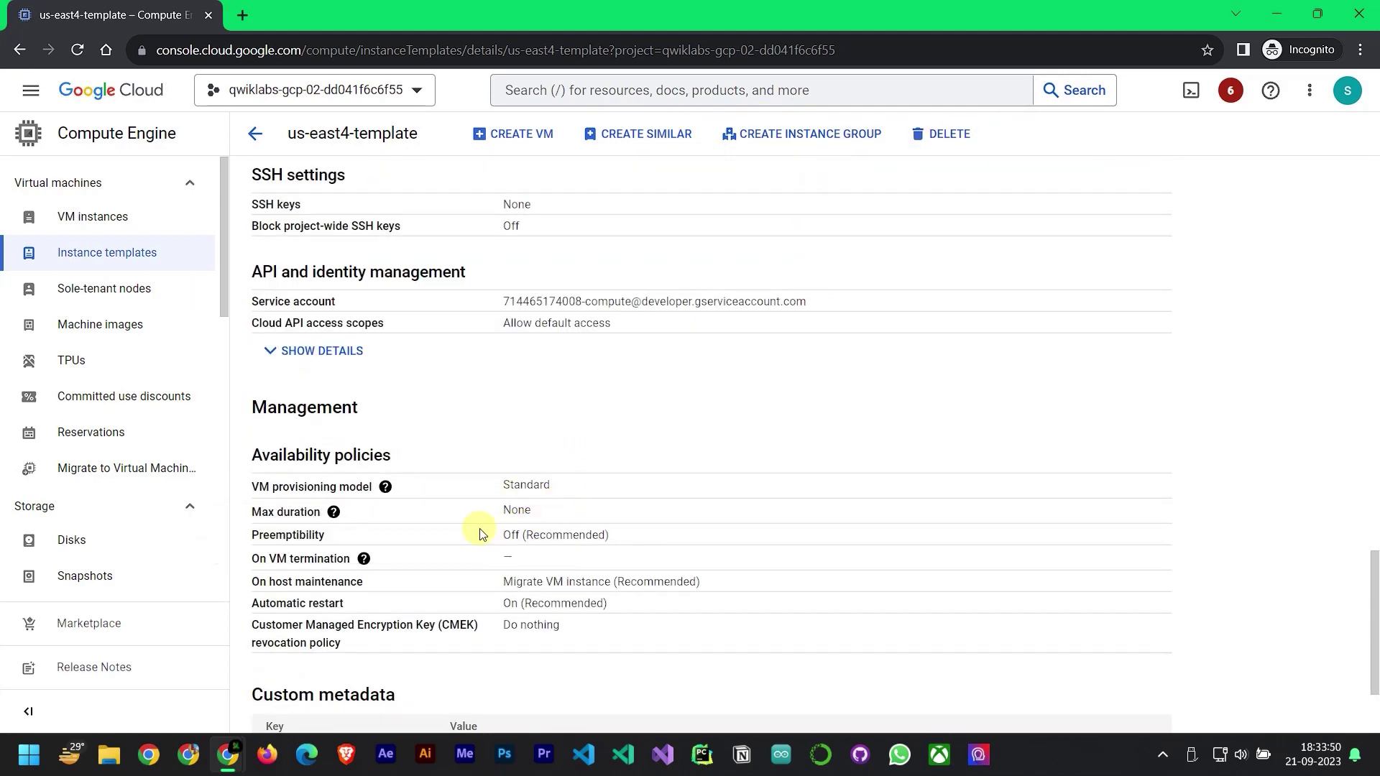
pyautogui.scroll(-2, 432, 553)
pyautogui.scroll(7, 367, 582)
pyautogui.scroll(8, 347, 593)
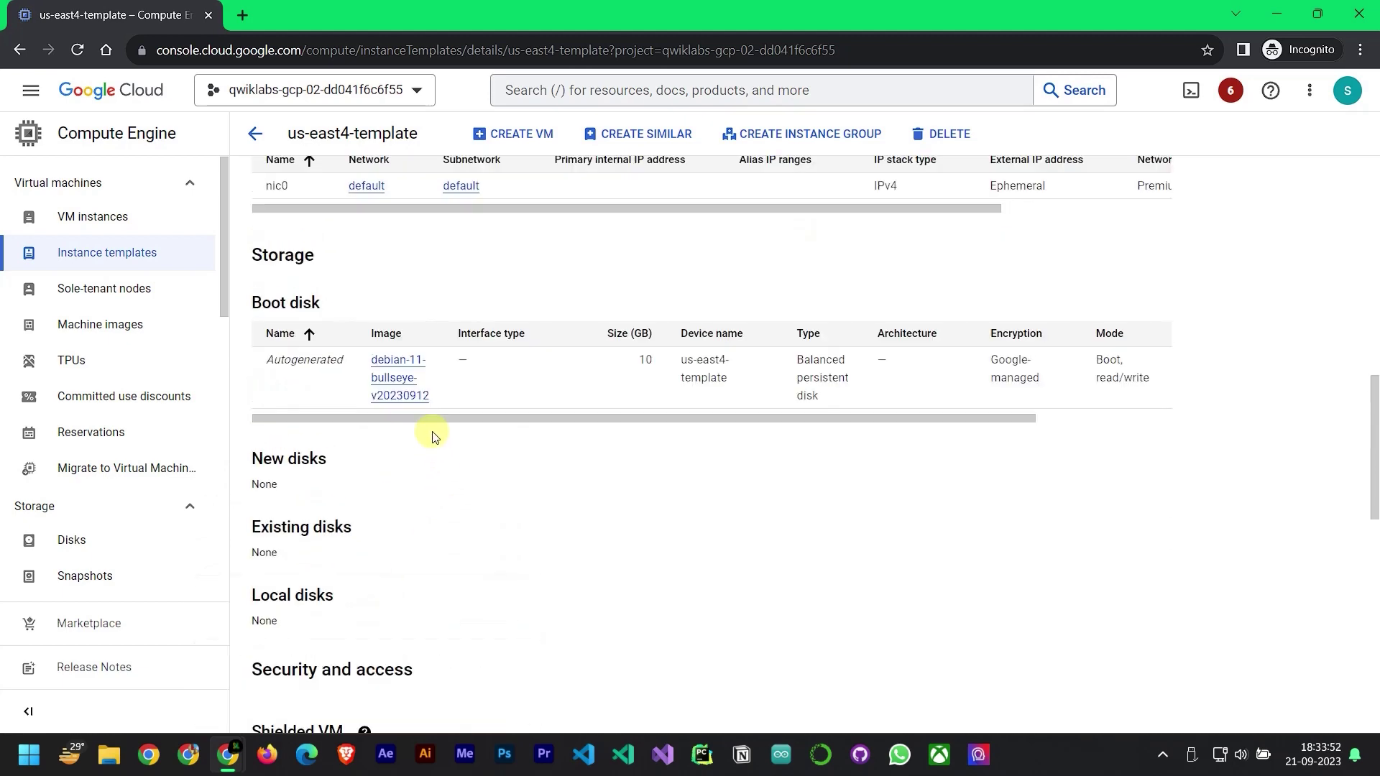
# Open the template's default subnet for editing and check whether its region and IP ranges can be changed
pyautogui.click(449, 426)
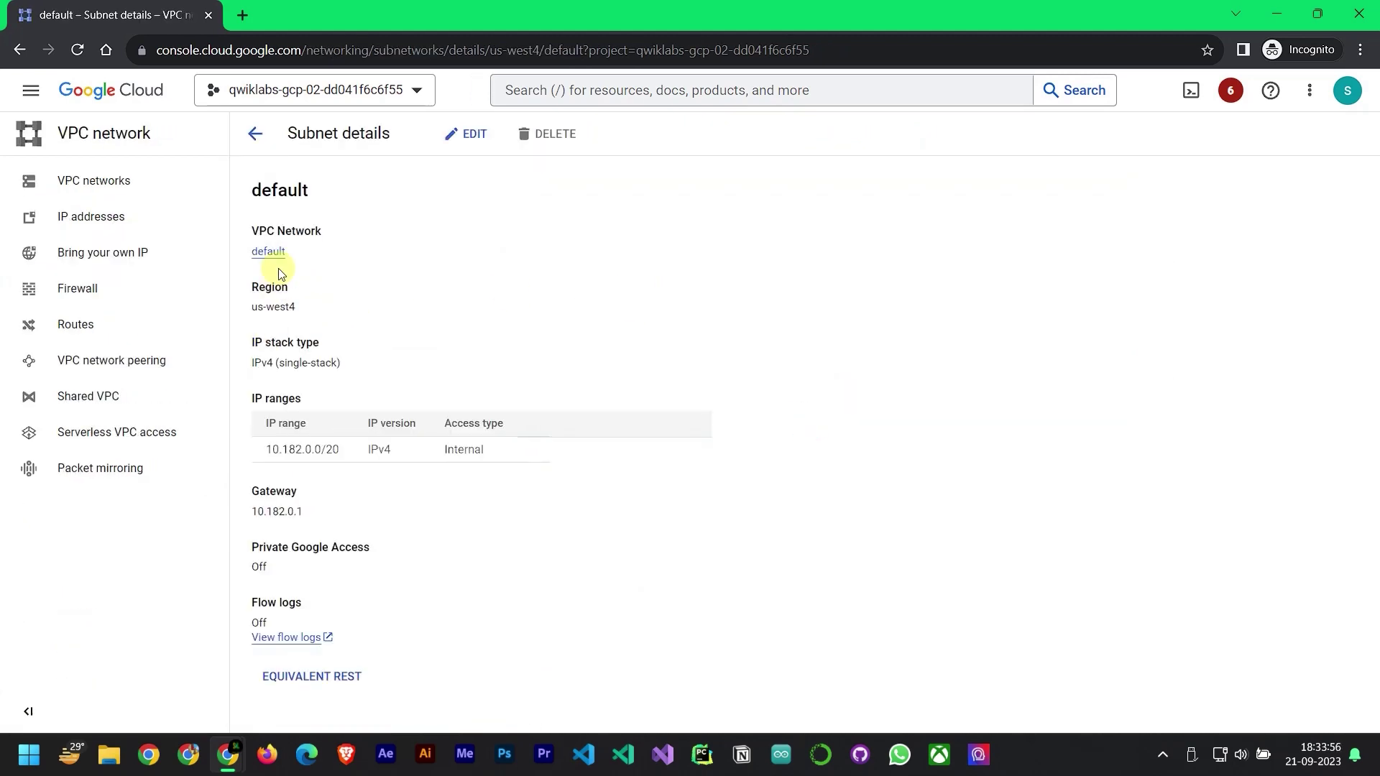
pyautogui.click(455, 134)
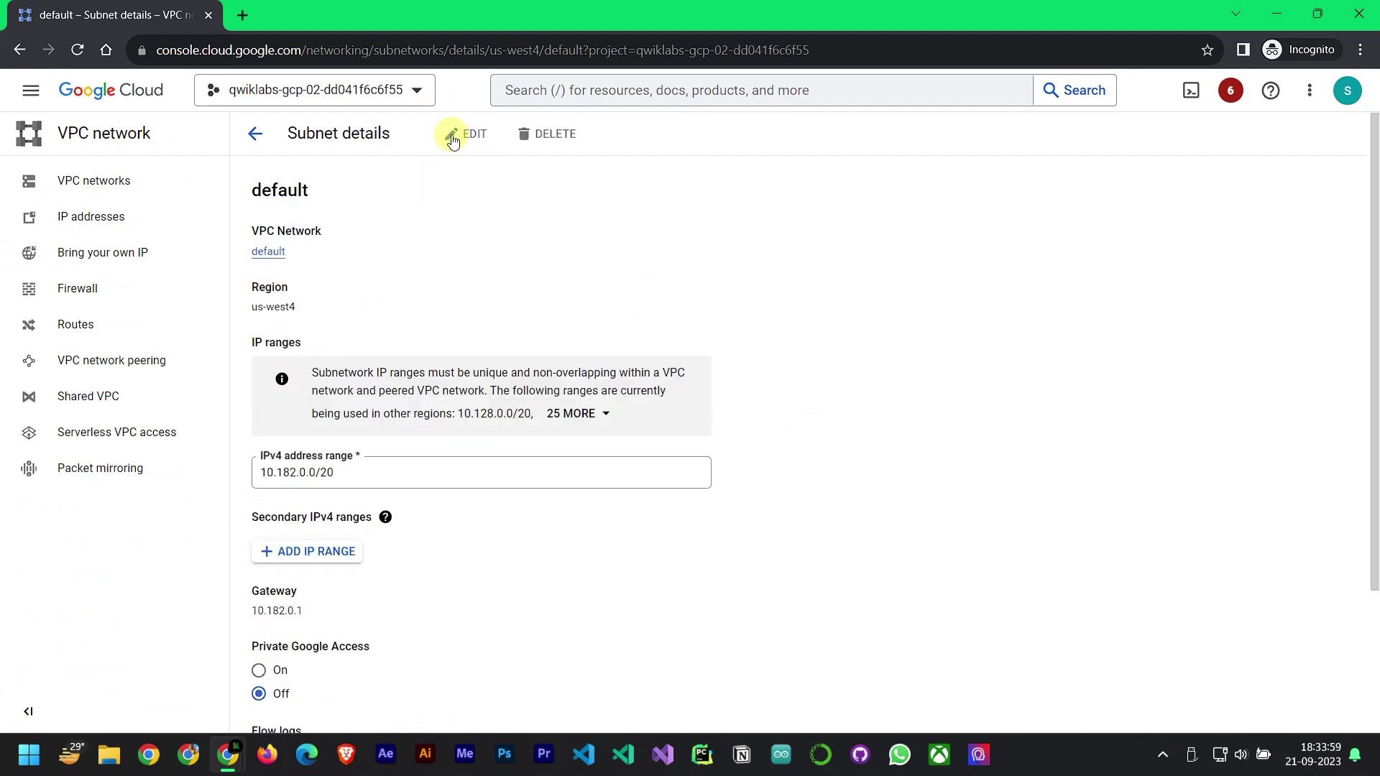
pyautogui.click(566, 414)
pyautogui.click(417, 322)
pyautogui.scroll(-3, 335, 408)
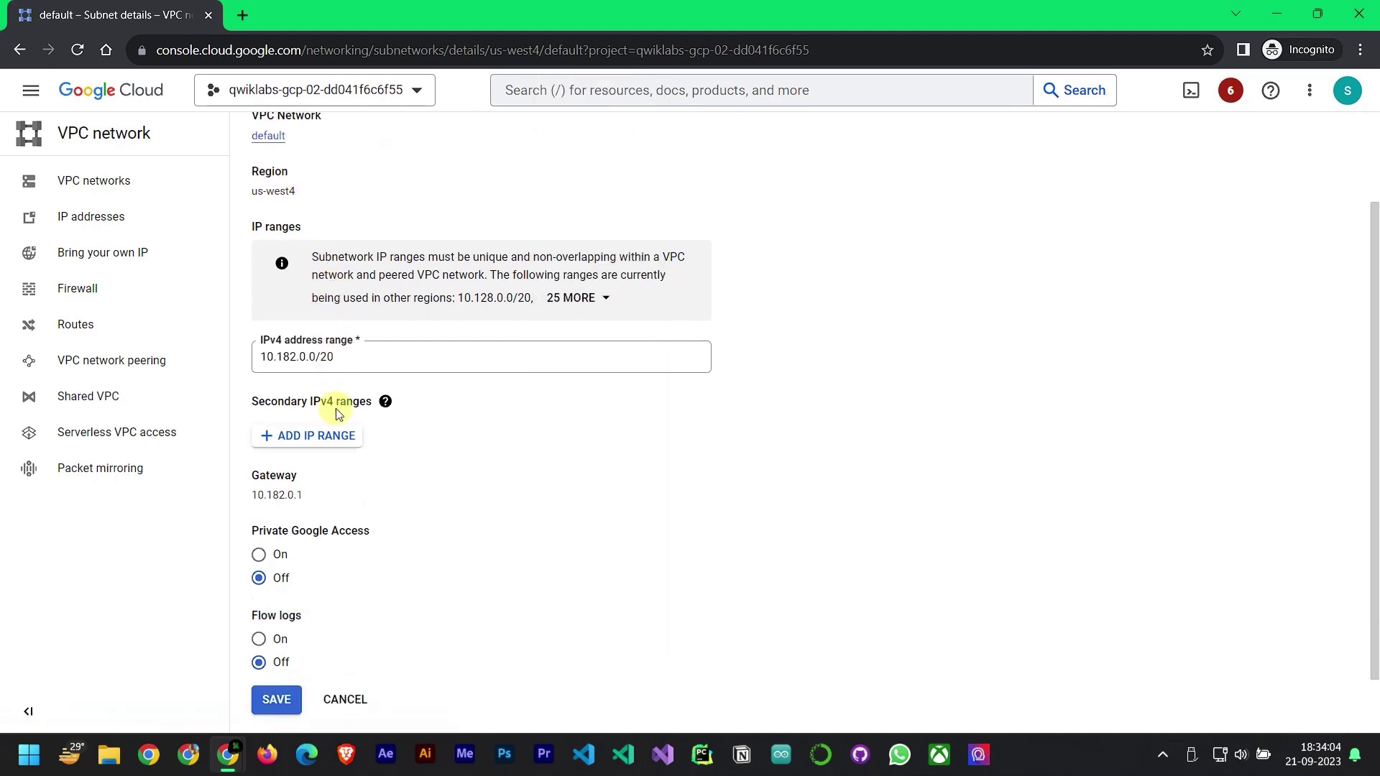
pyautogui.scroll(3, 372, 382)
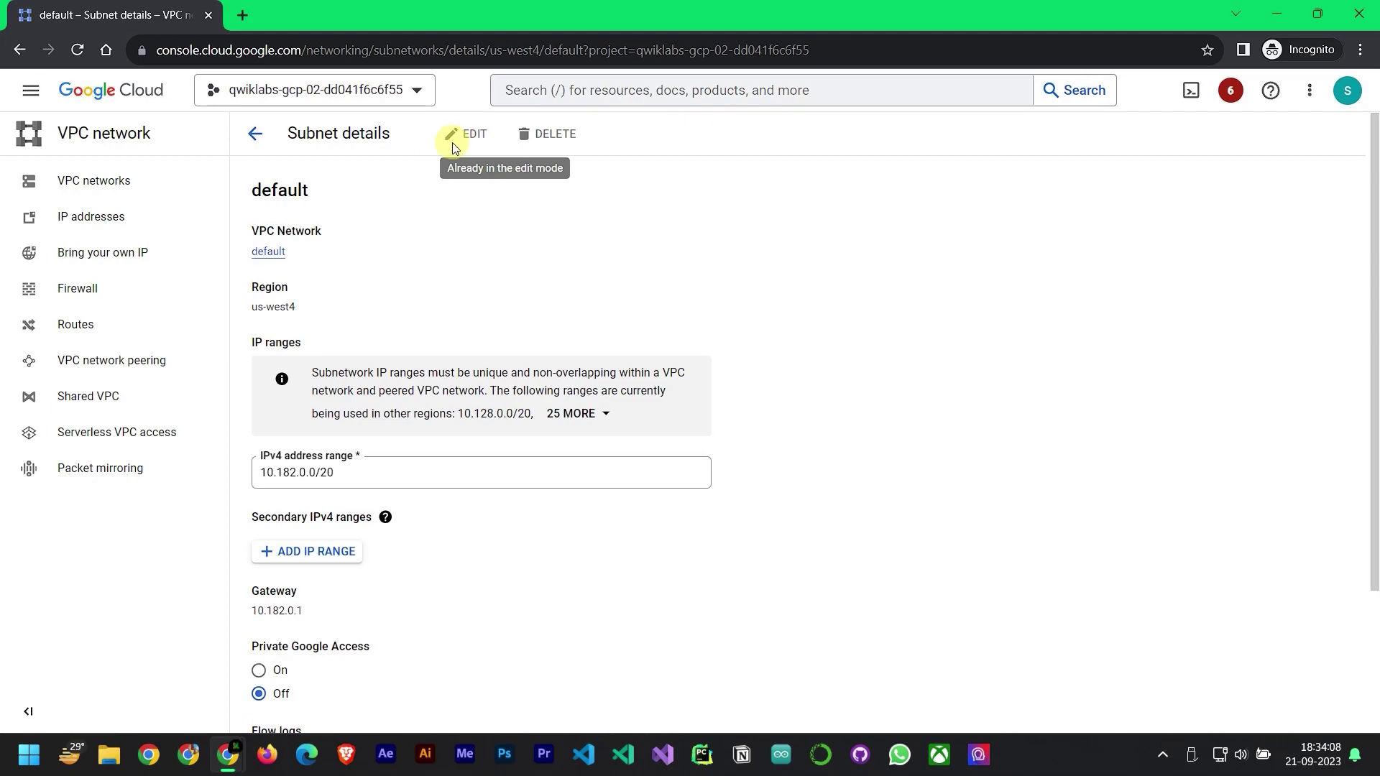
# Open the subnet's parent default VPC network and look through the regions in its subnet list
pyautogui.click(272, 253)
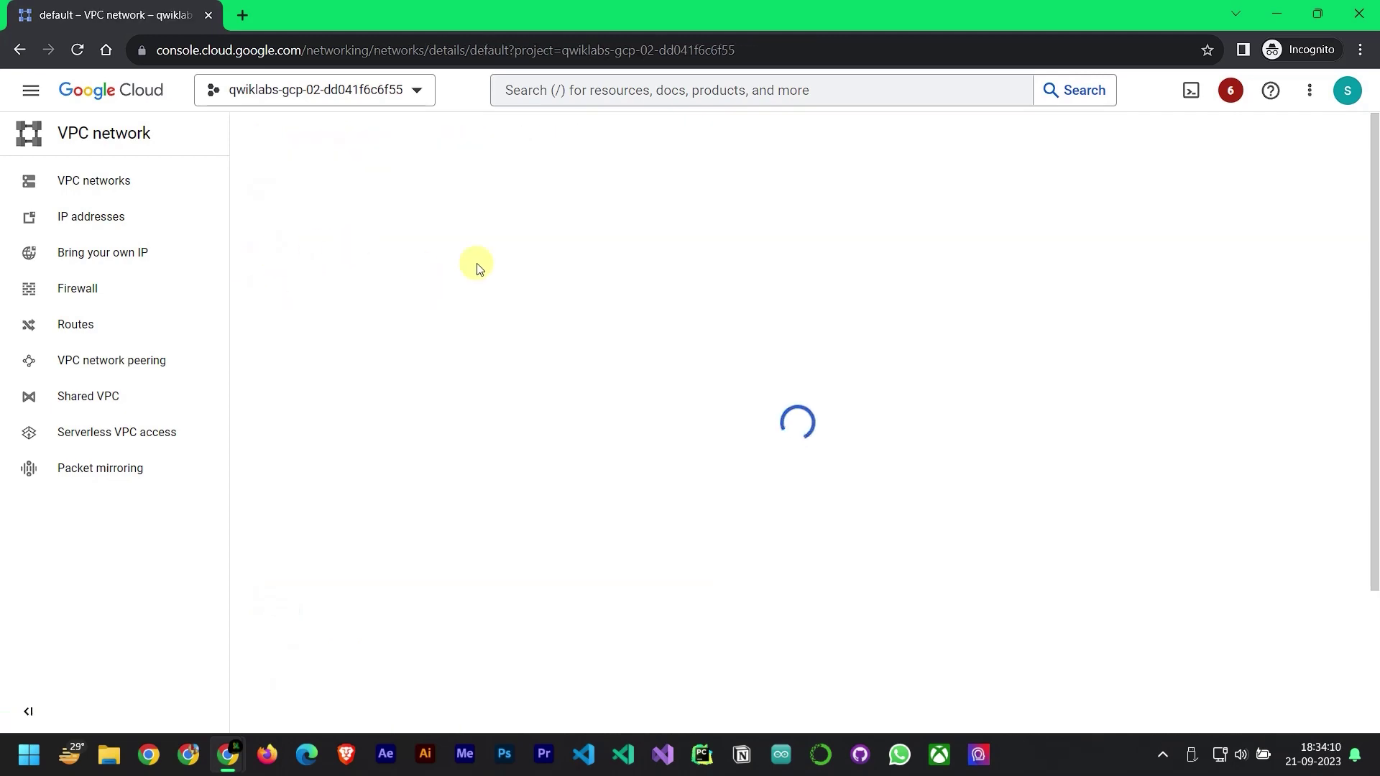
pyautogui.scroll(-5, 510, 589)
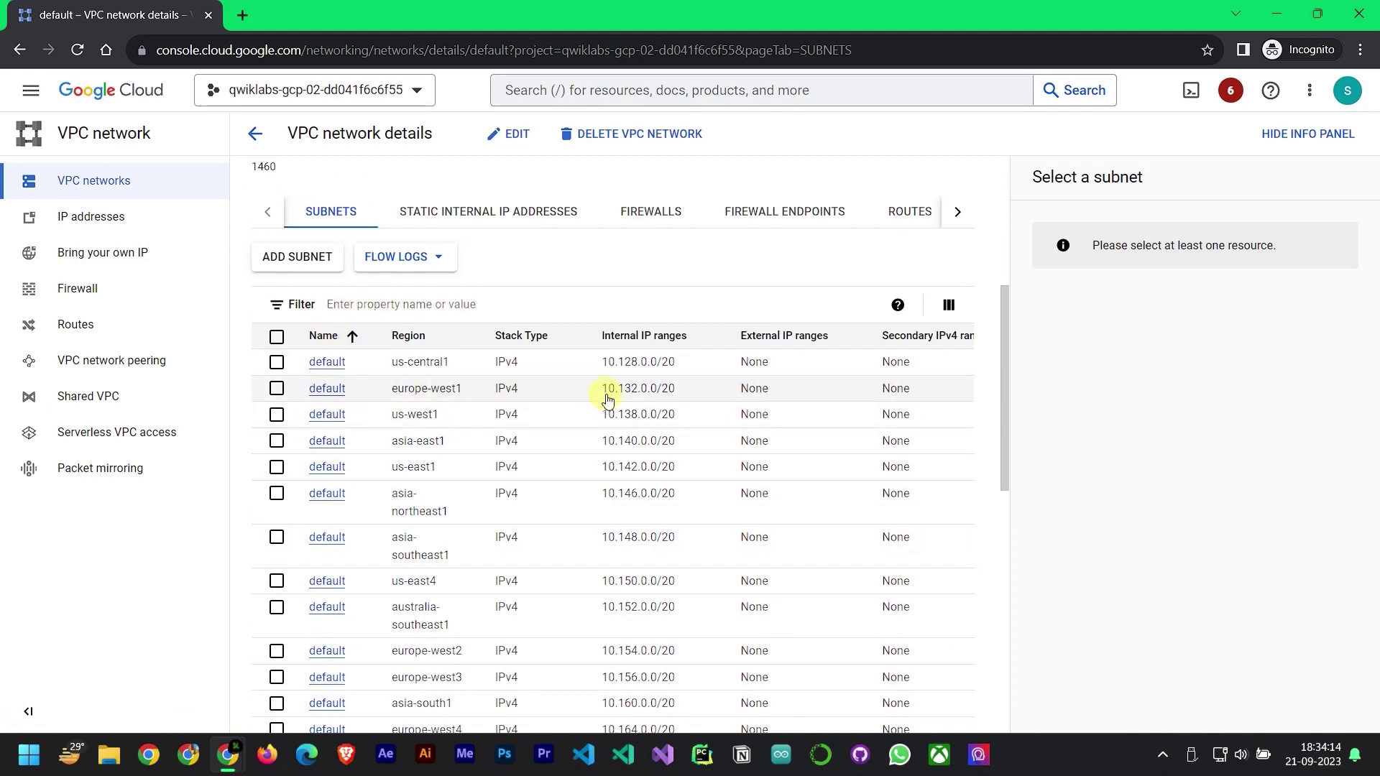
pyautogui.scroll(-2, 374, 492)
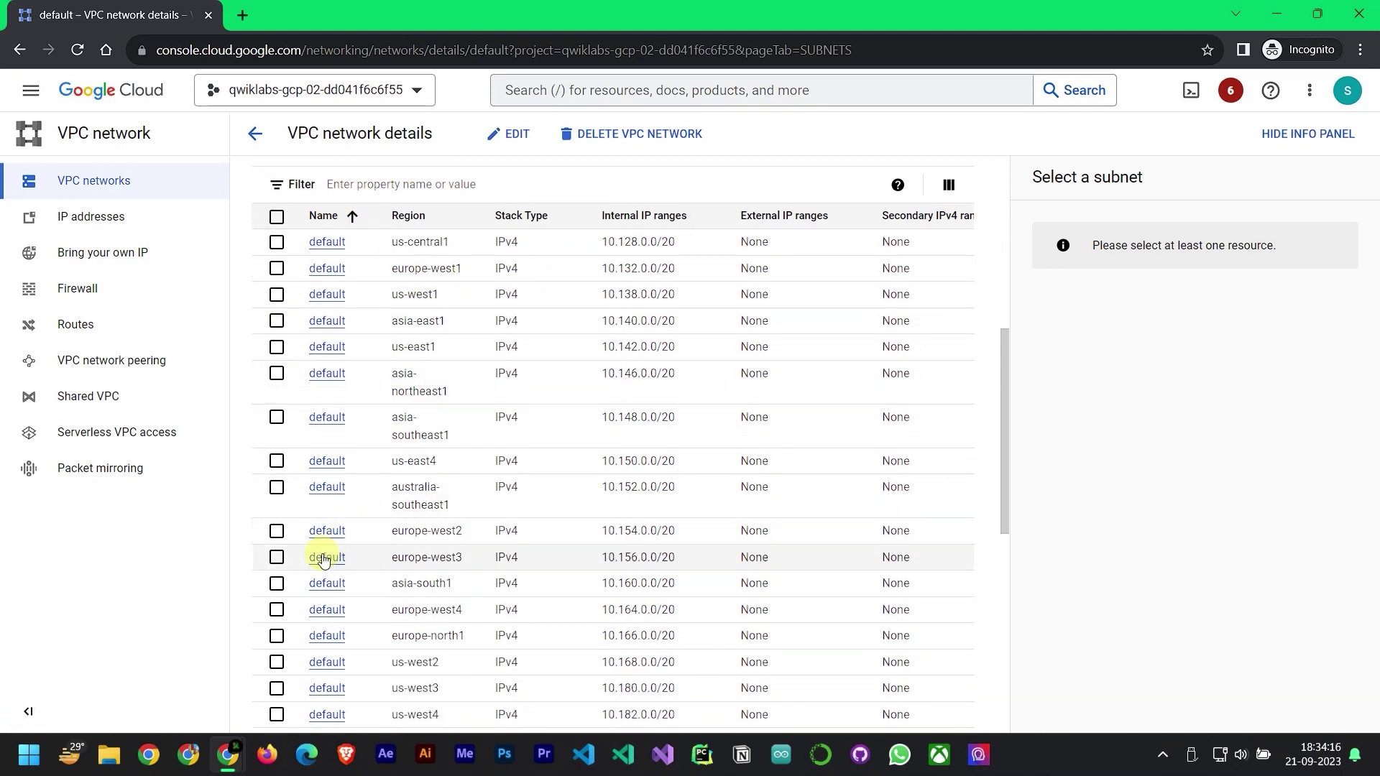
pyautogui.scroll(-3, 306, 605)
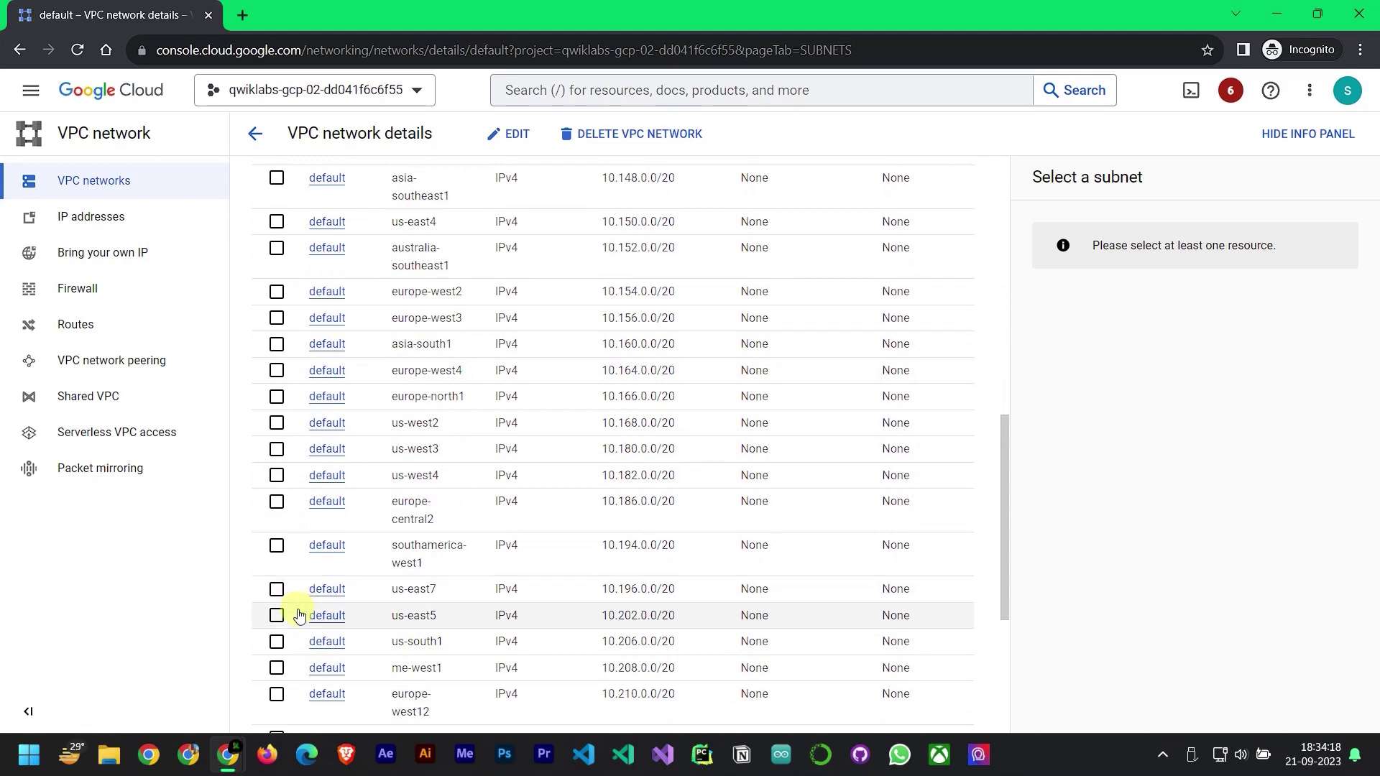
pyautogui.scroll(-3, 299, 613)
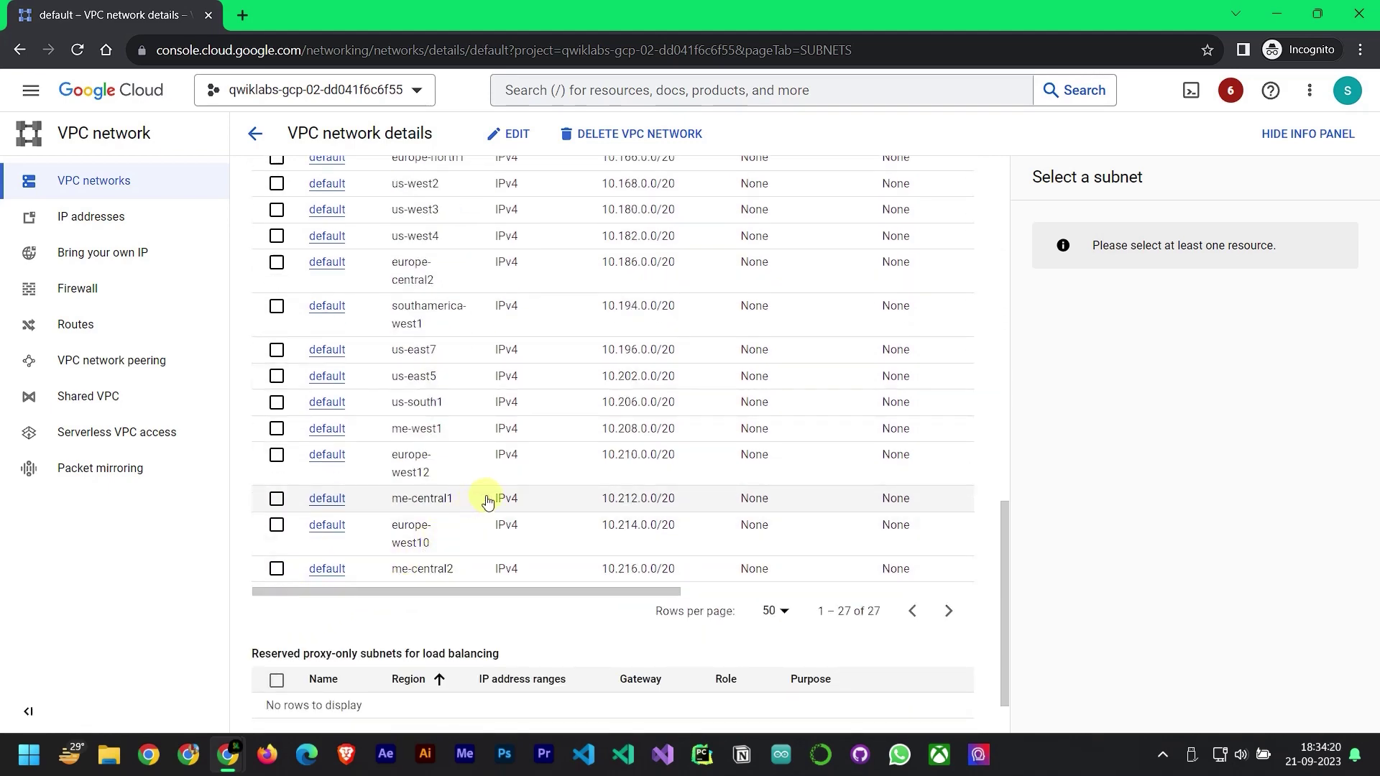
pyautogui.scroll(6, 487, 501)
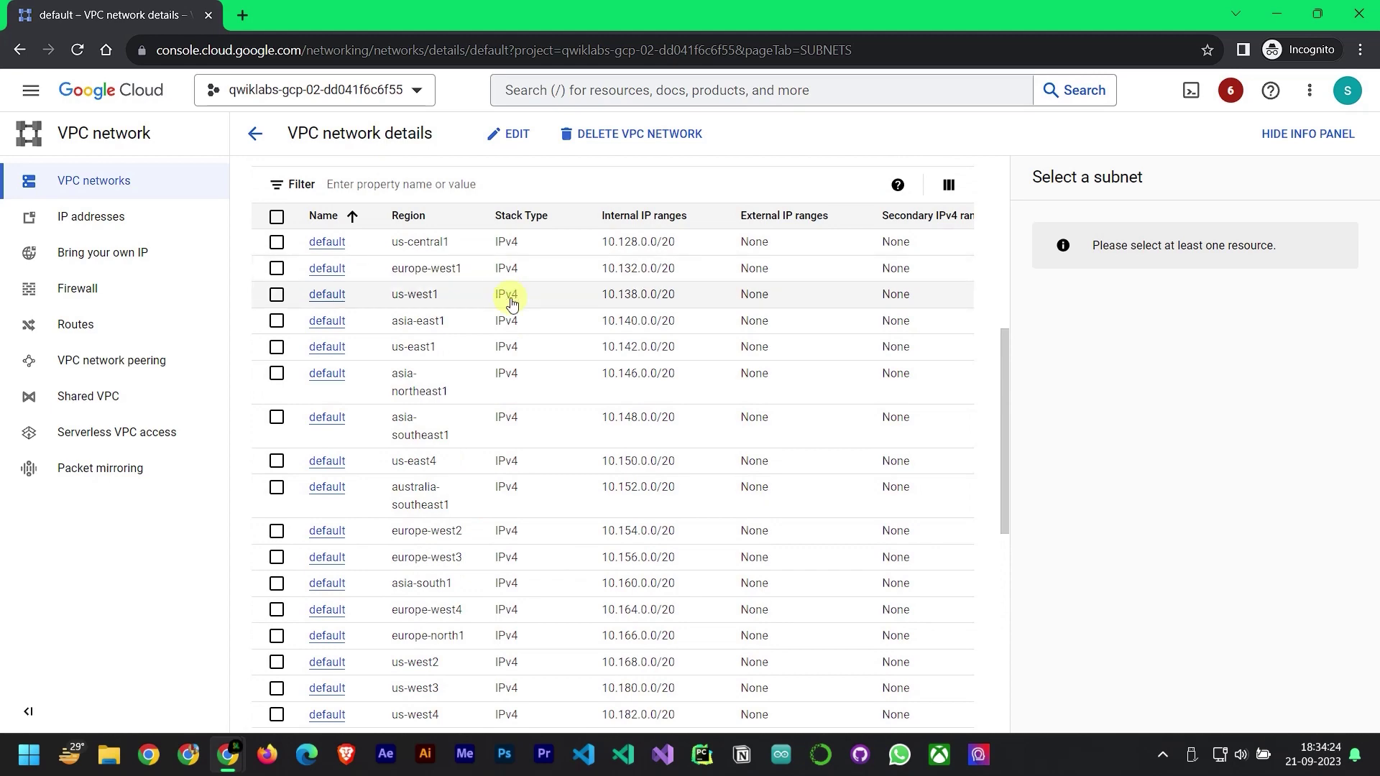
# Search the page for "east4" and select the default subnet in the us-east4 region
pyautogui.hotkey('ctrl', 'f')
pyautogui.write('e')
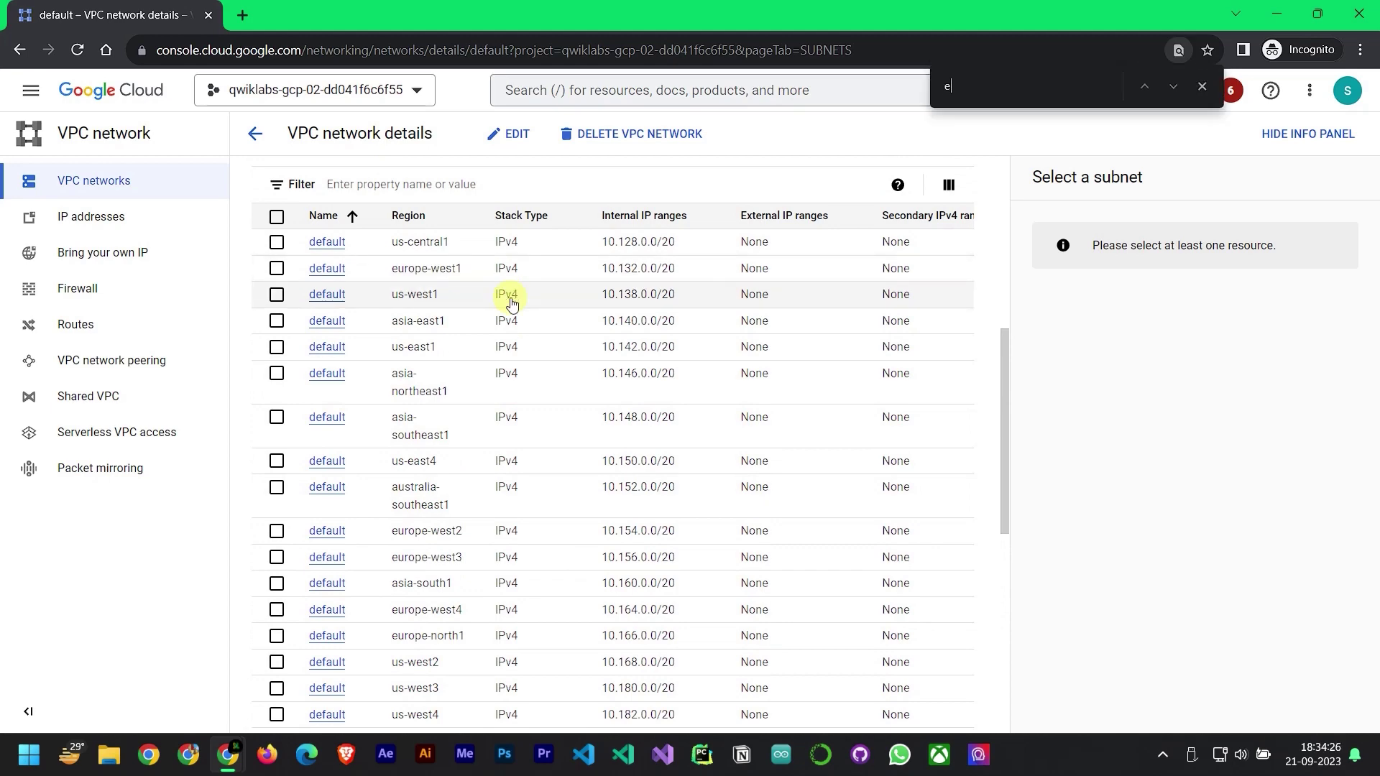
pyautogui.write('ast')
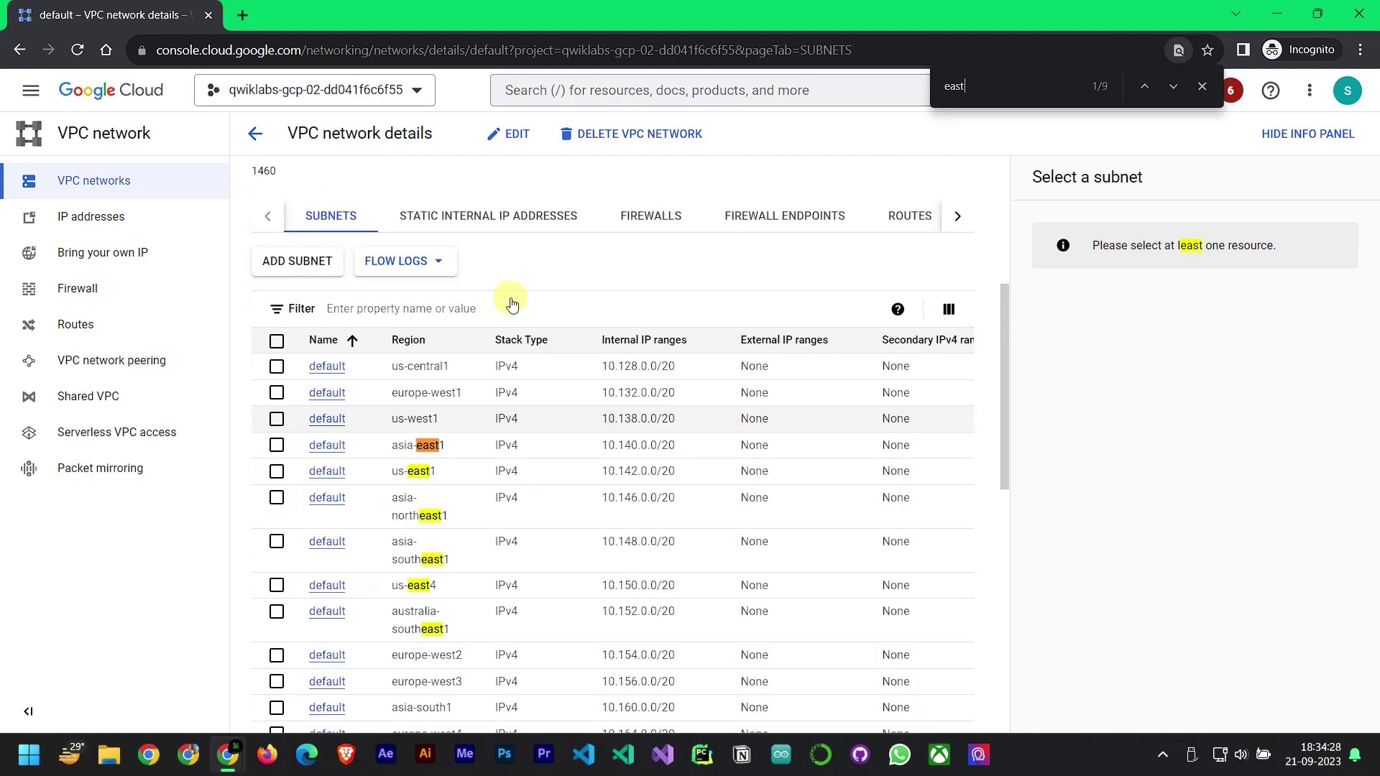
pyautogui.write('4')
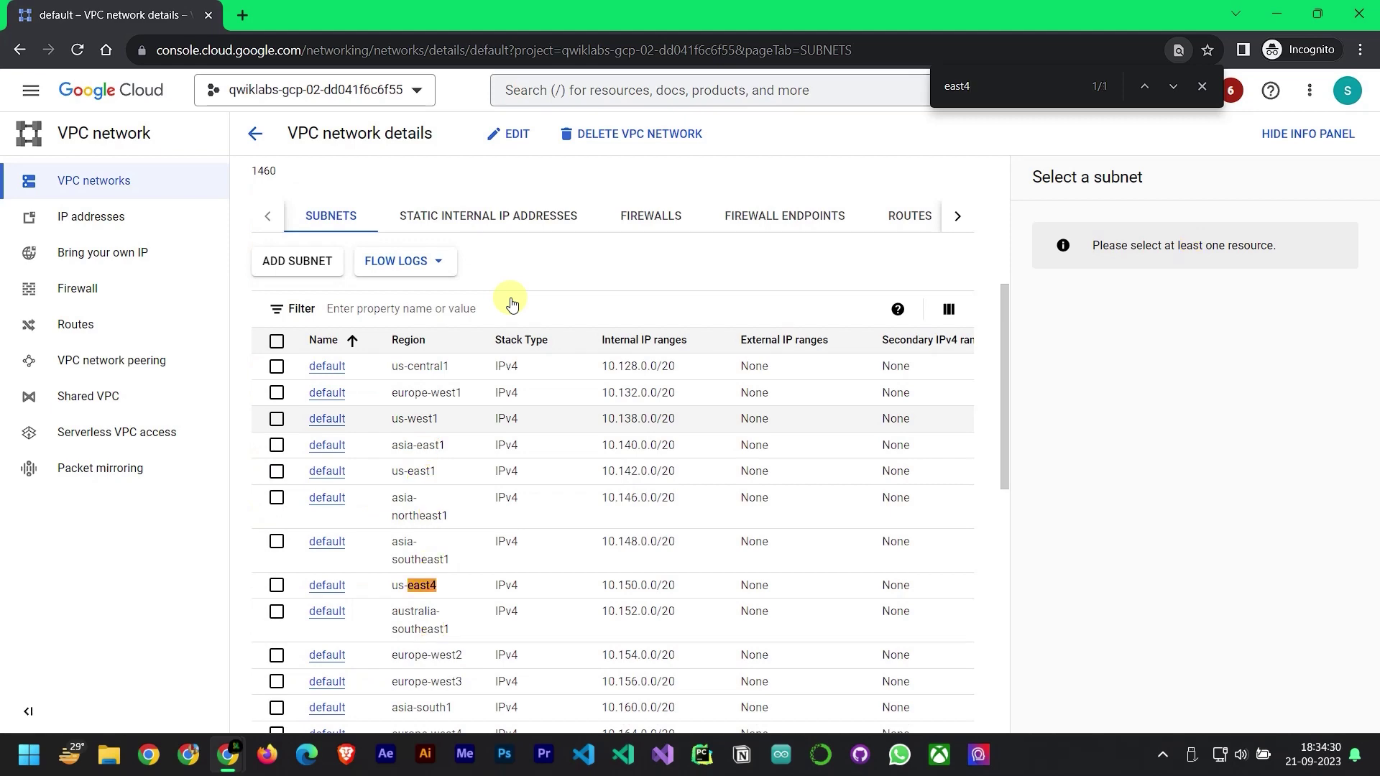
pyautogui.click(276, 585)
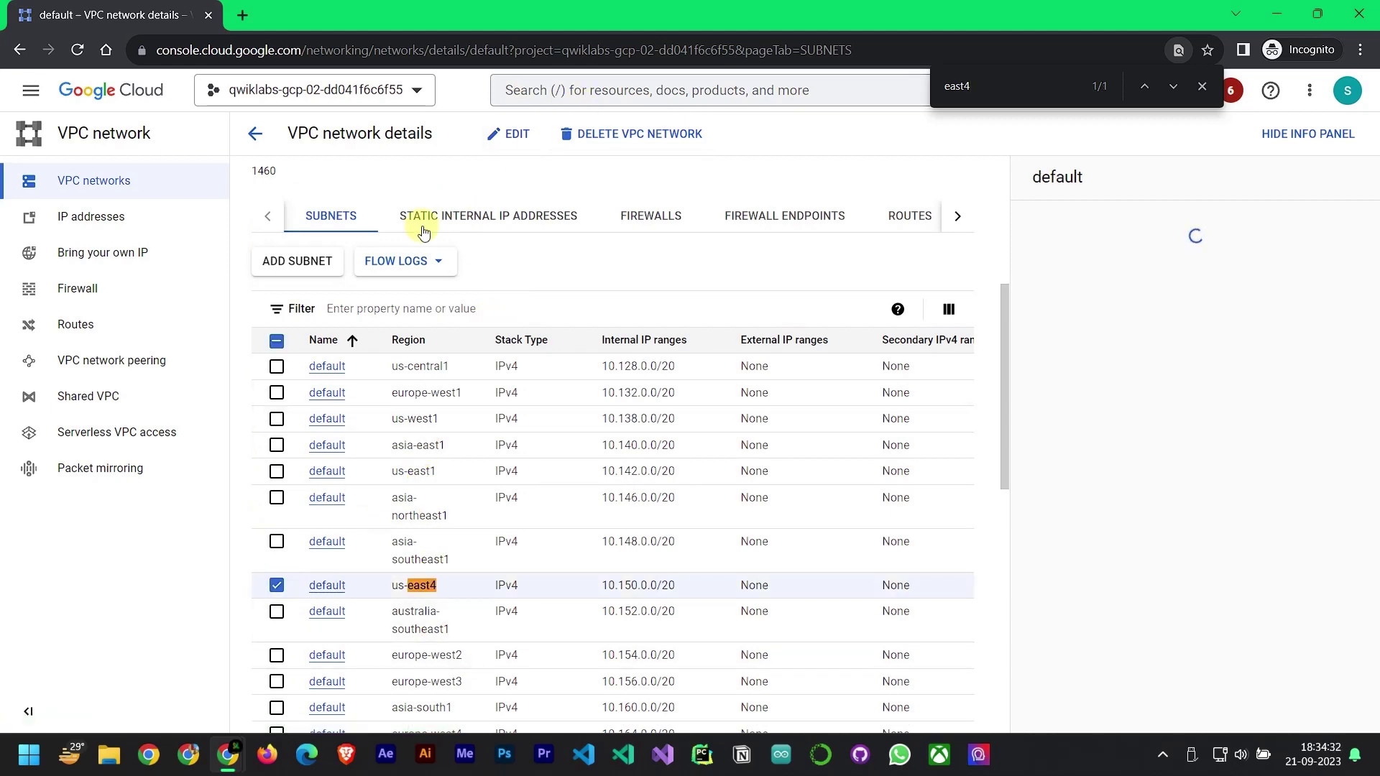
pyautogui.click(301, 263)
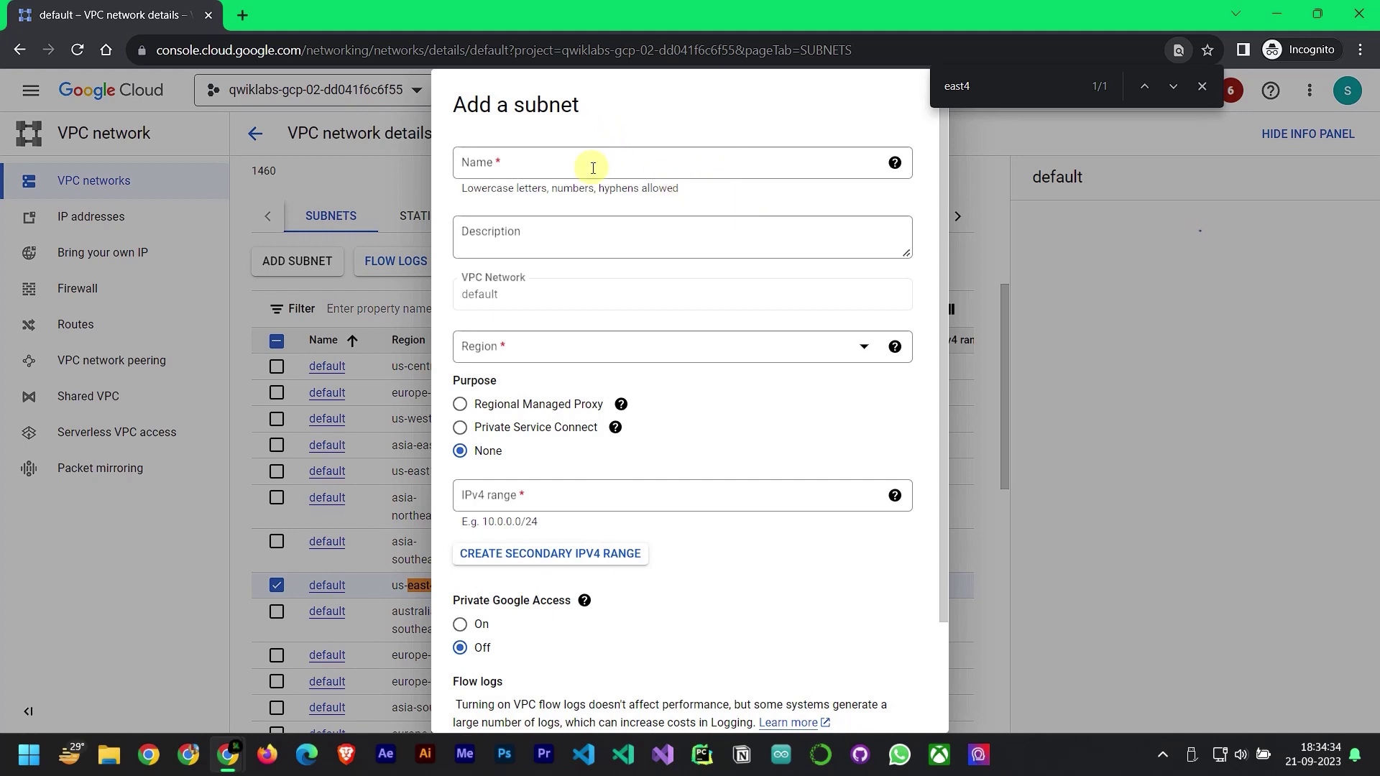
pyautogui.scroll(-2, 687, 493)
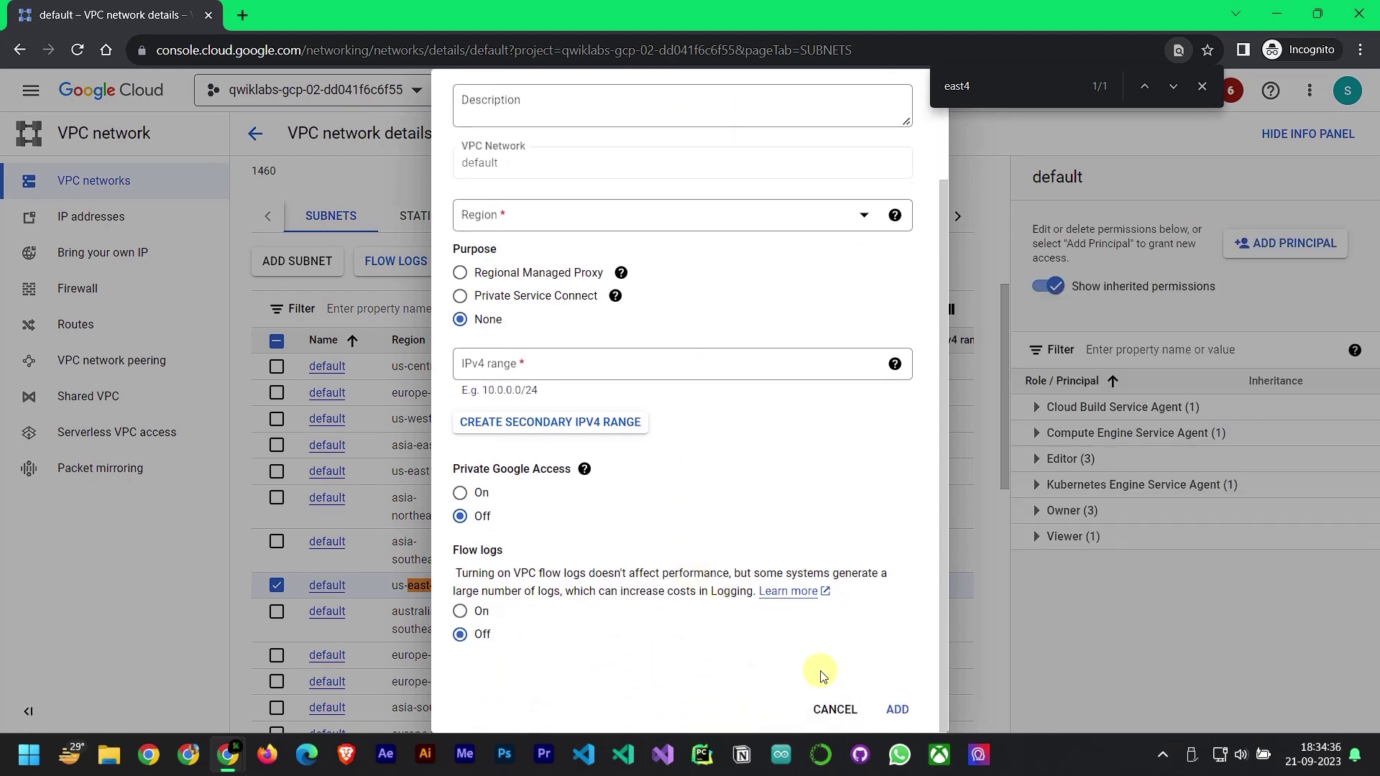
pyautogui.click(833, 709)
pyautogui.scroll(5, 787, 561)
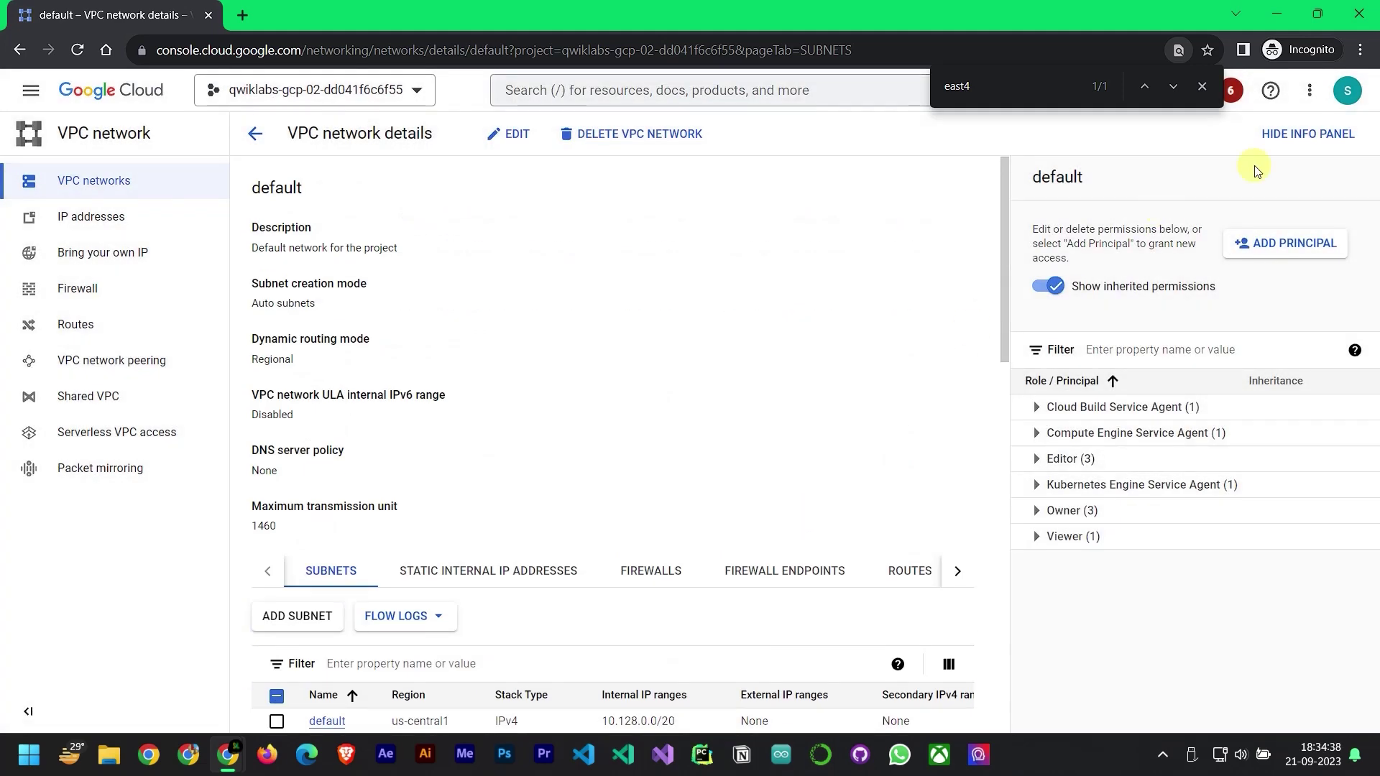
# Return from the VPC network pages through the us-east4-template details to the list of instance templates
pyautogui.click(255, 134)
pyautogui.click(20, 48)
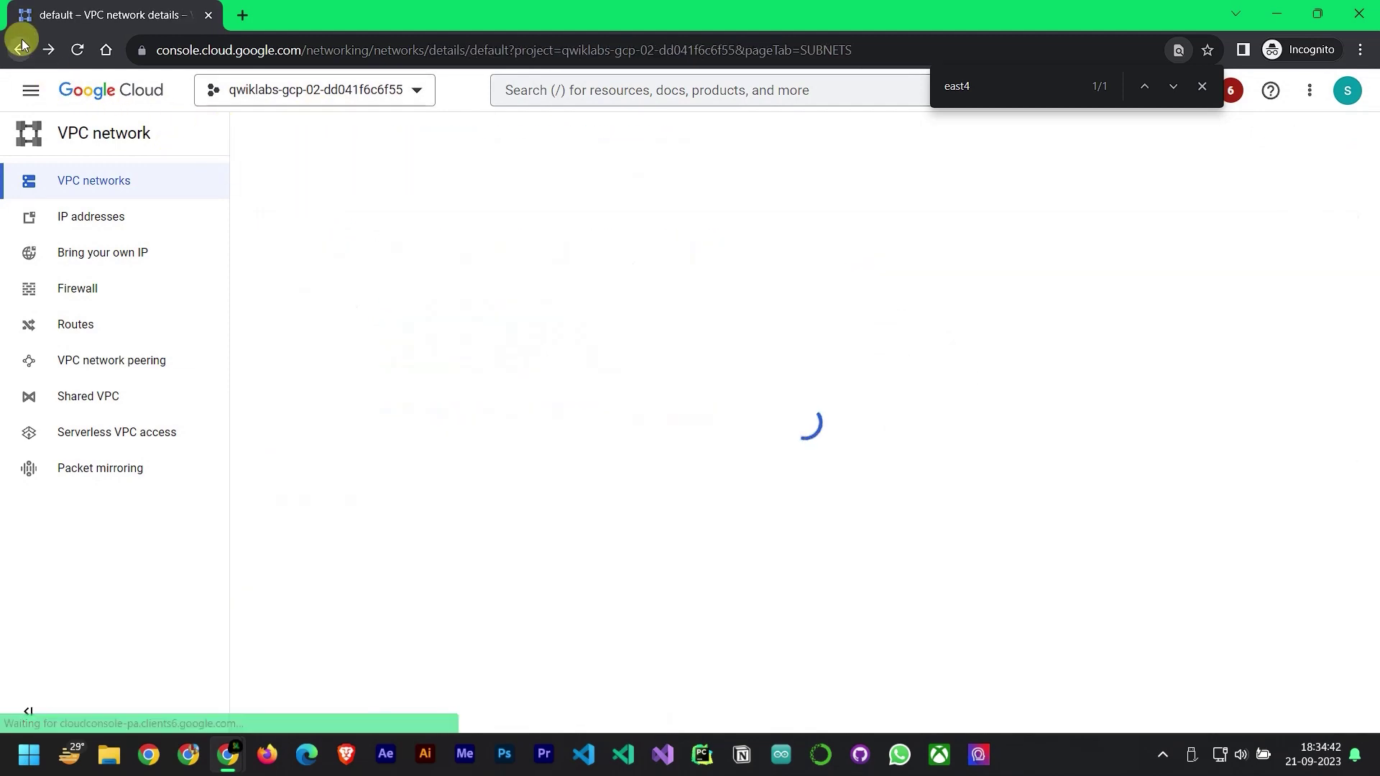
pyautogui.click(20, 48)
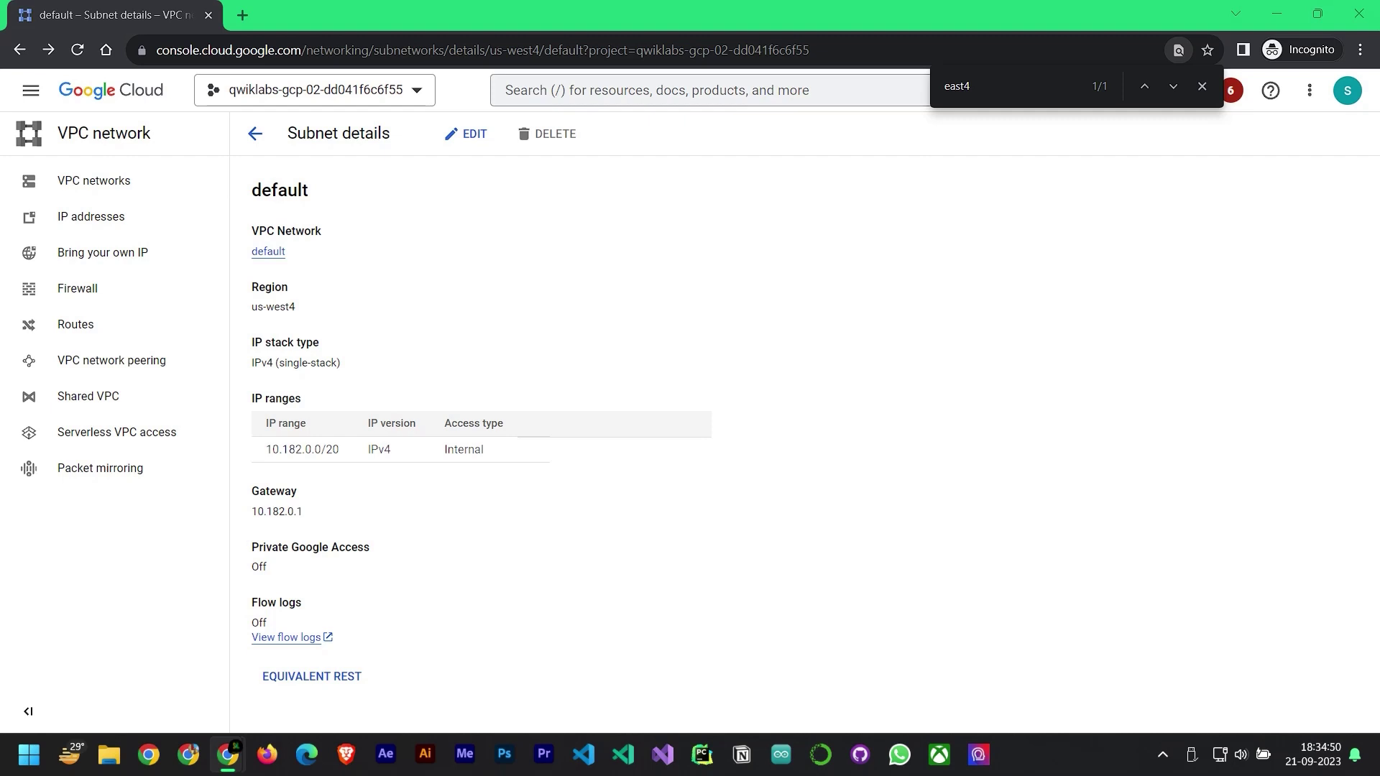
pyautogui.click(256, 143)
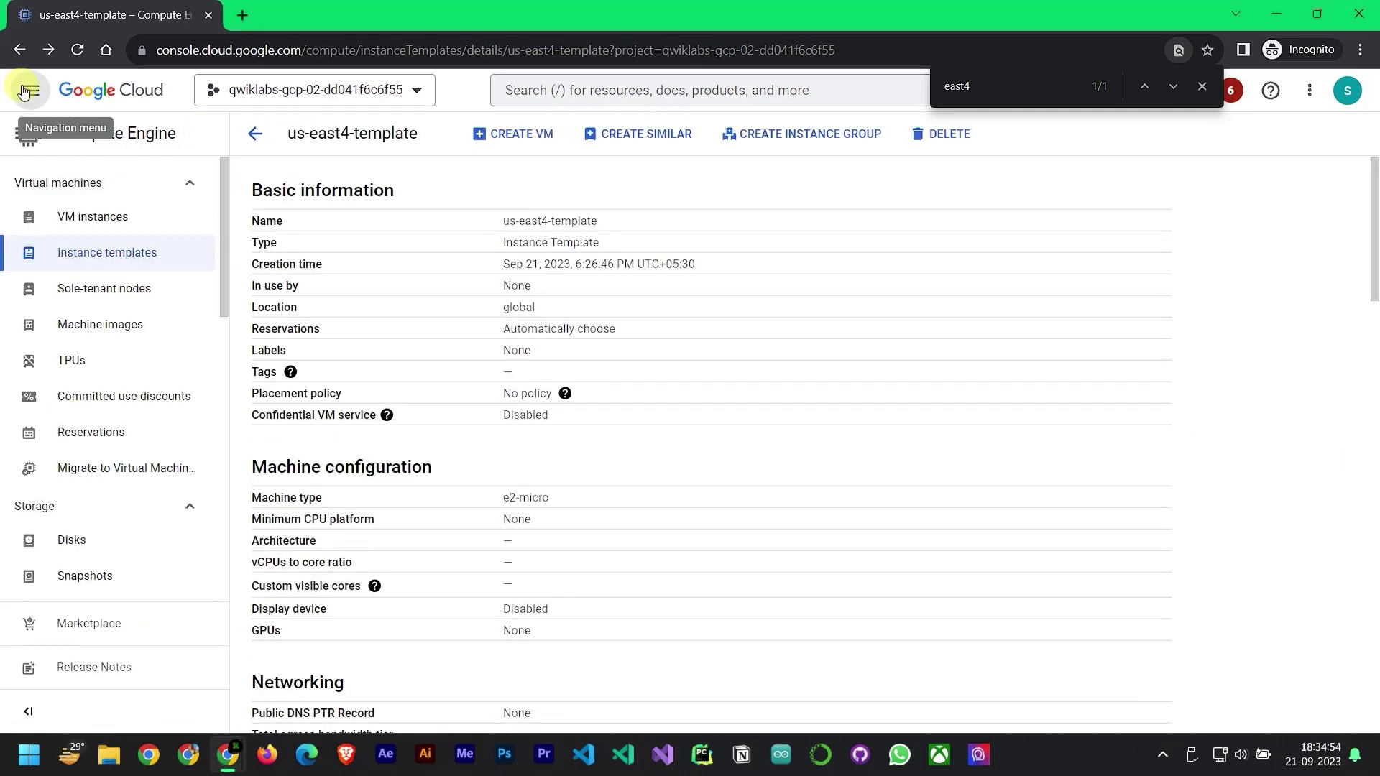
pyautogui.click(248, 135)
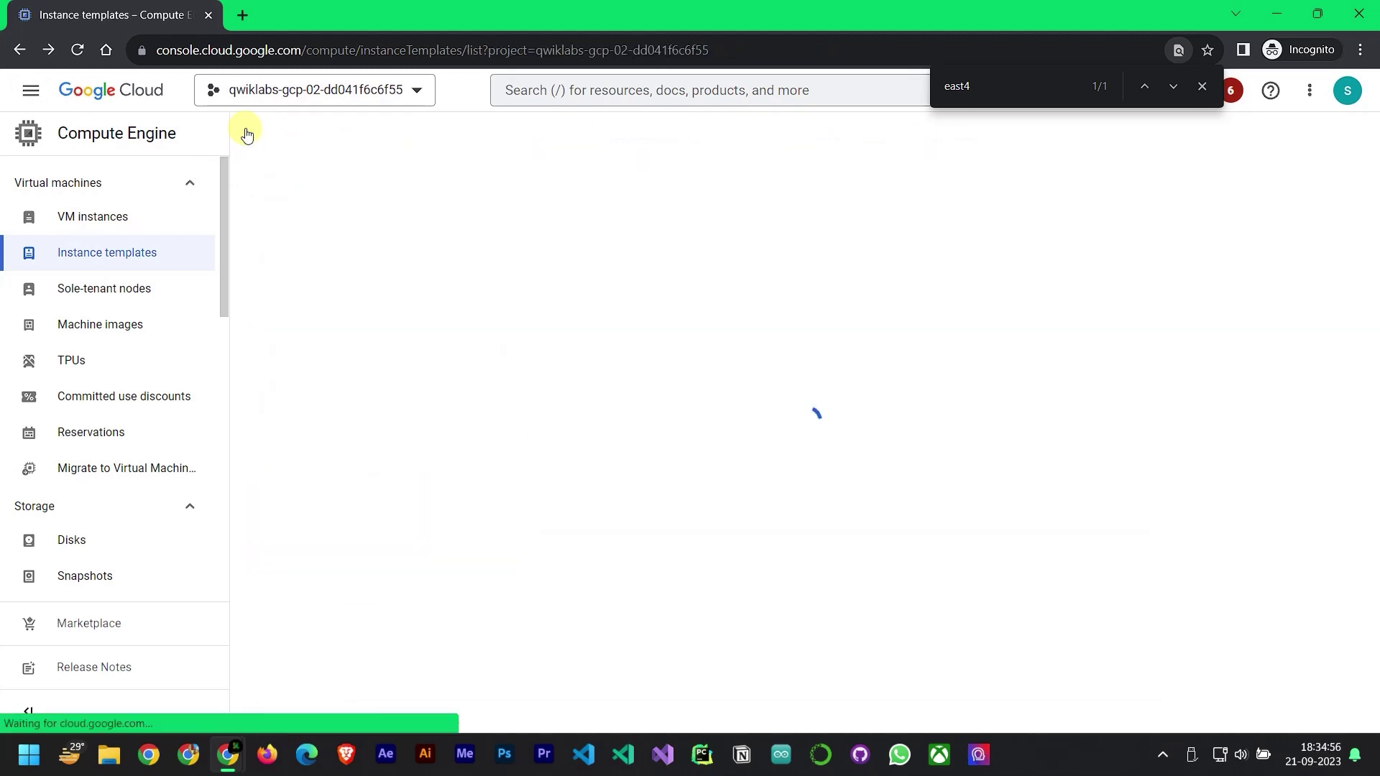
# Delete us-east4-template from the instance templates, entering "delete" as the confirmation
pyautogui.click(277, 365)
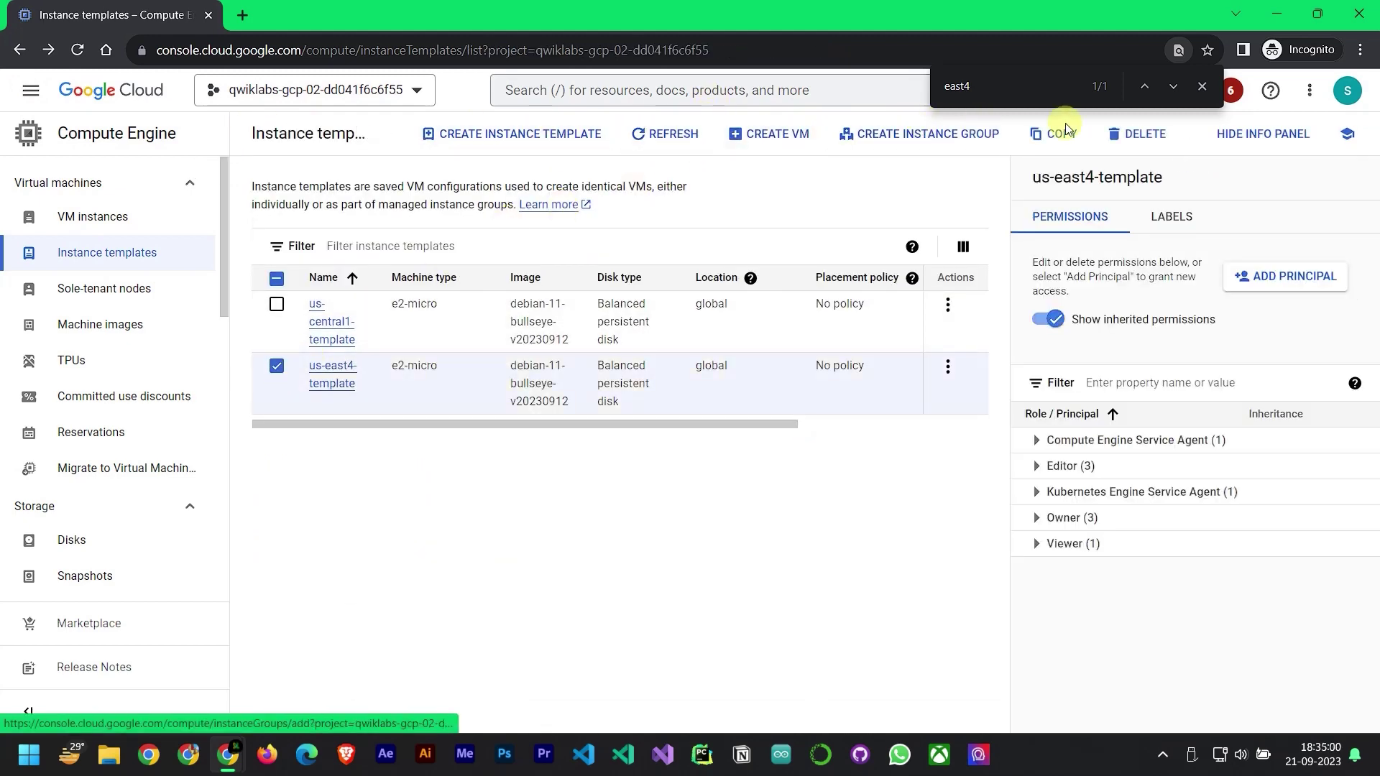
pyautogui.click(1126, 137)
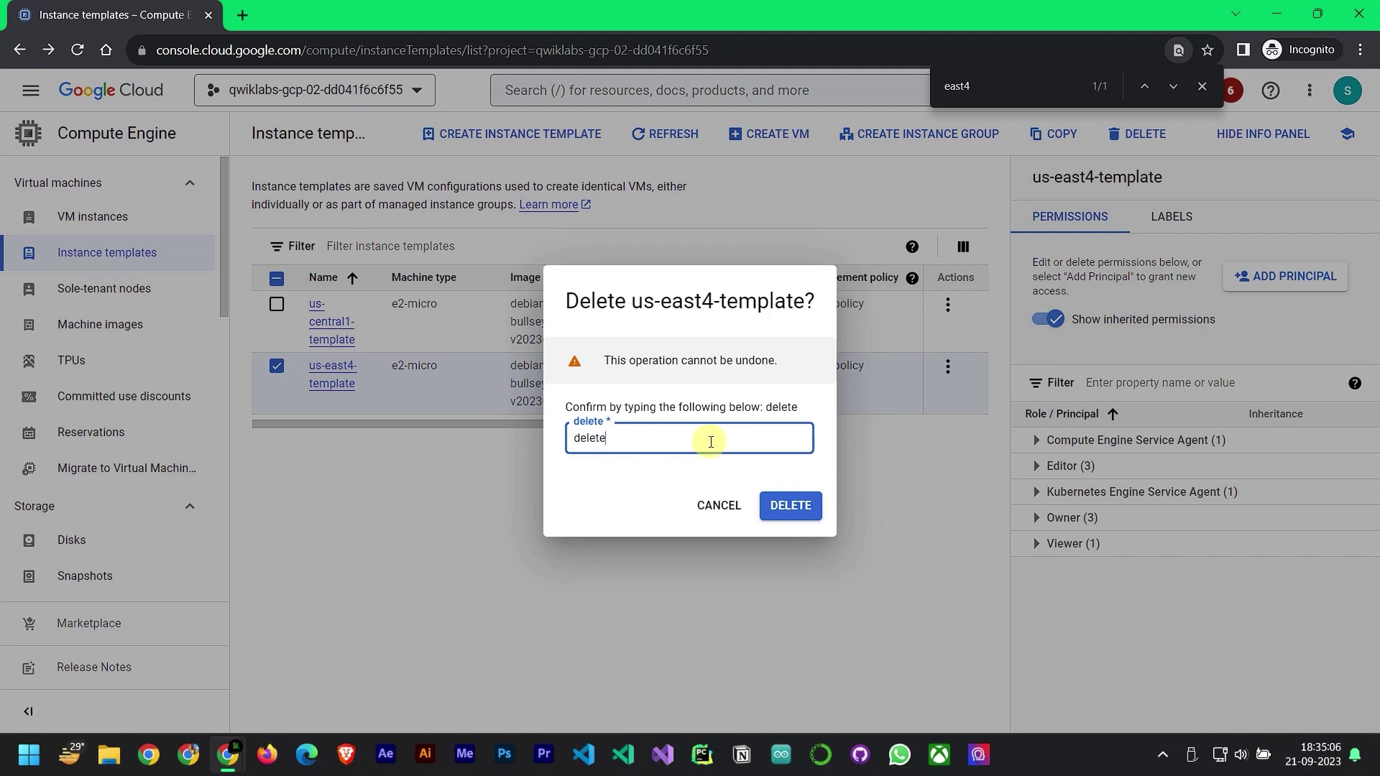
pyautogui.press('Return')
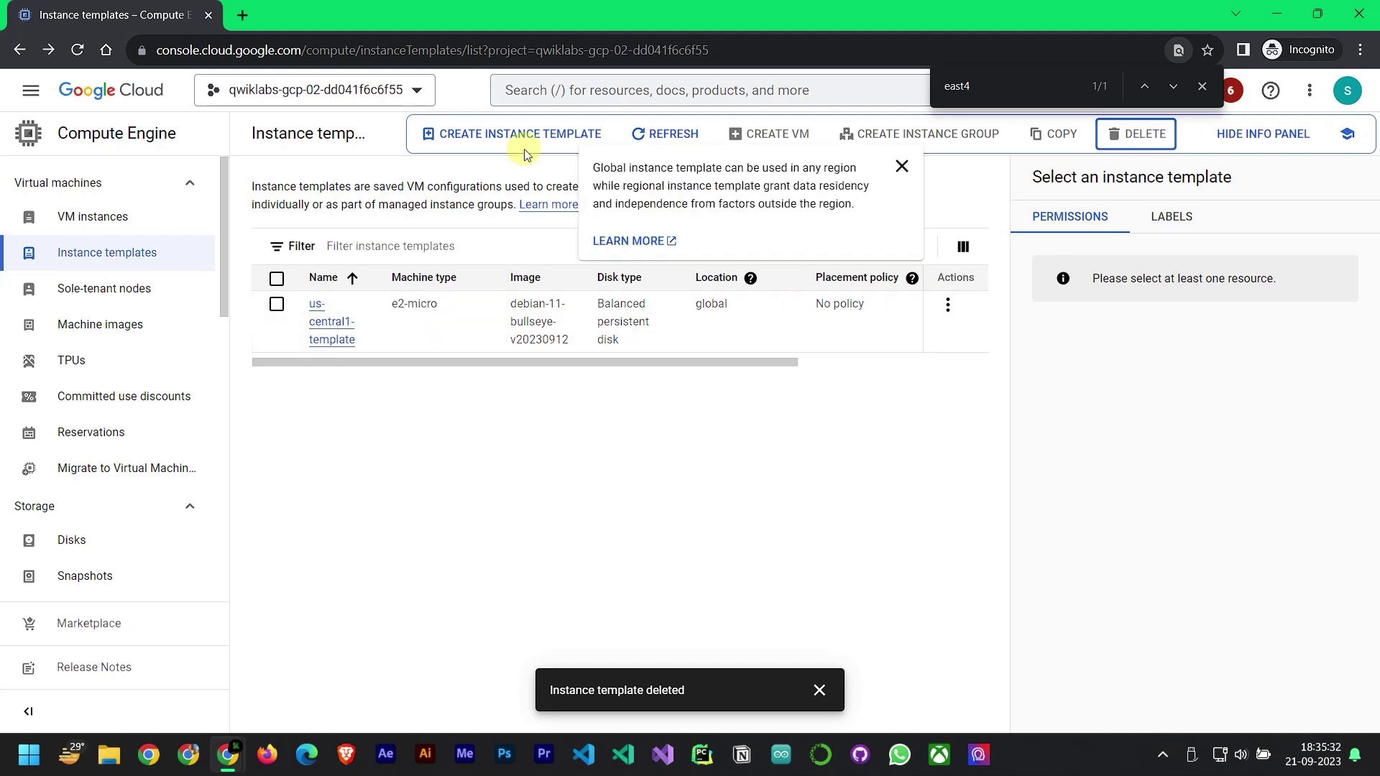
# Start a new instance template and name it us-east4-template
pyautogui.click(557, 136)
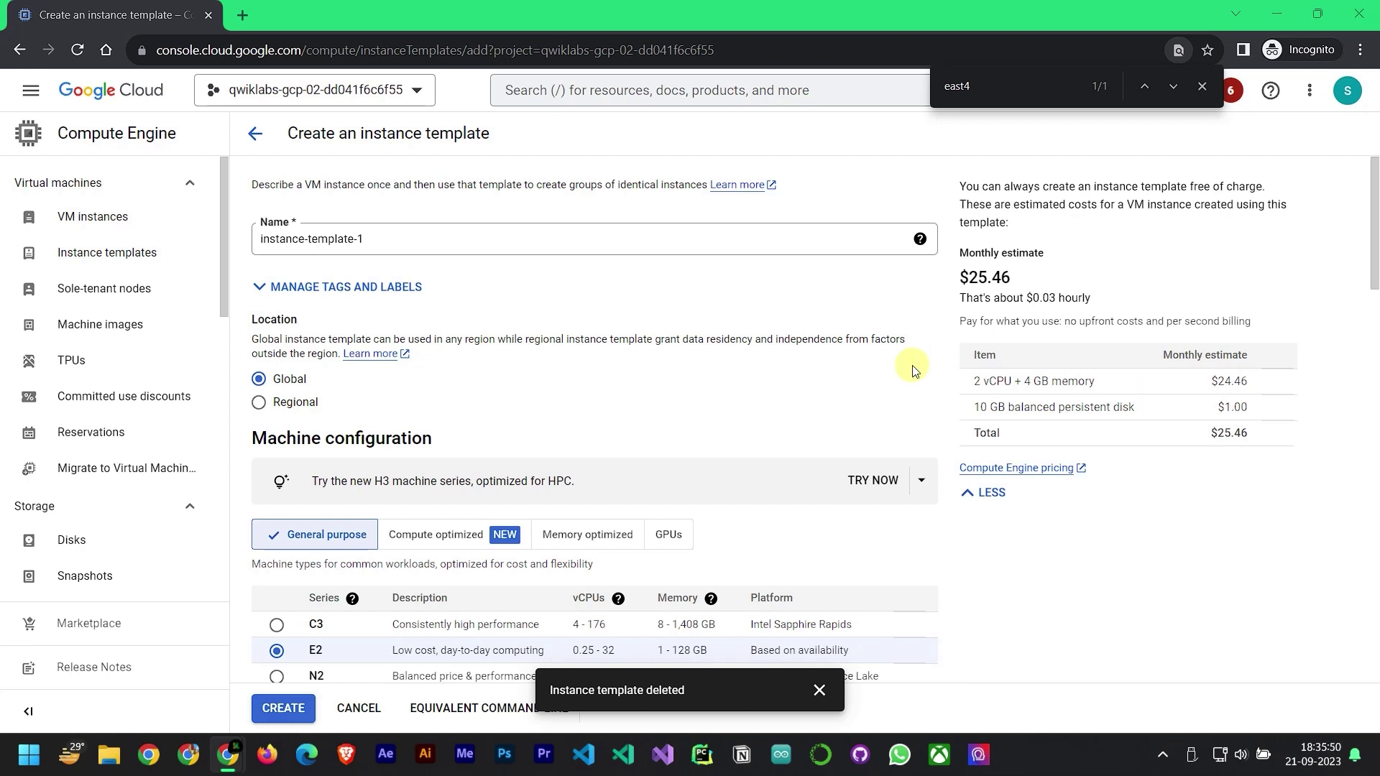
pyautogui.moveTo(487, 231); pyautogui.dragTo(166, 240)
pyautogui.hotkey('ctrl', 'v')
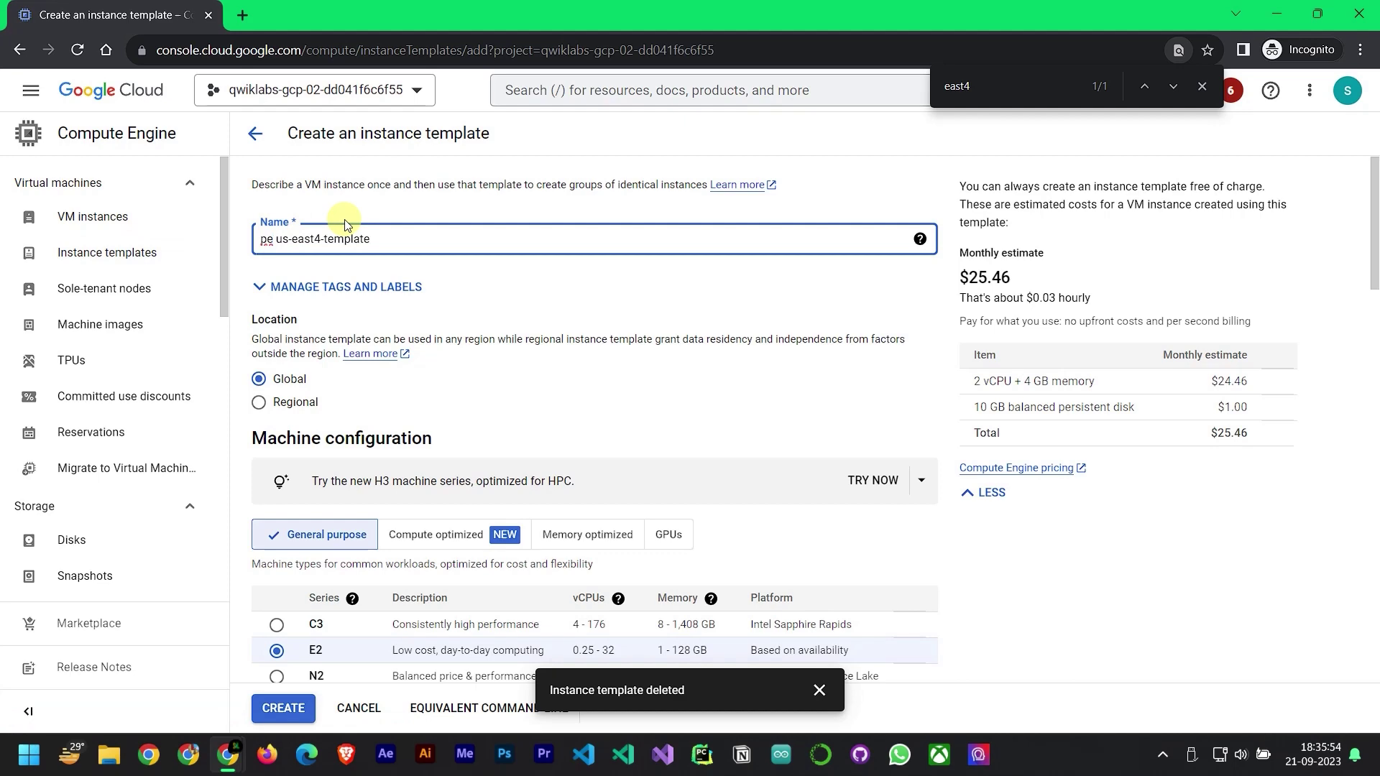
pyautogui.press('BackSpace')
pyautogui.press('BackSpace')
pyautogui.press('BackSpace')
# Set the template's machine type to the shared-core e2-micro preset
pyautogui.scroll(-8, 334, 391)
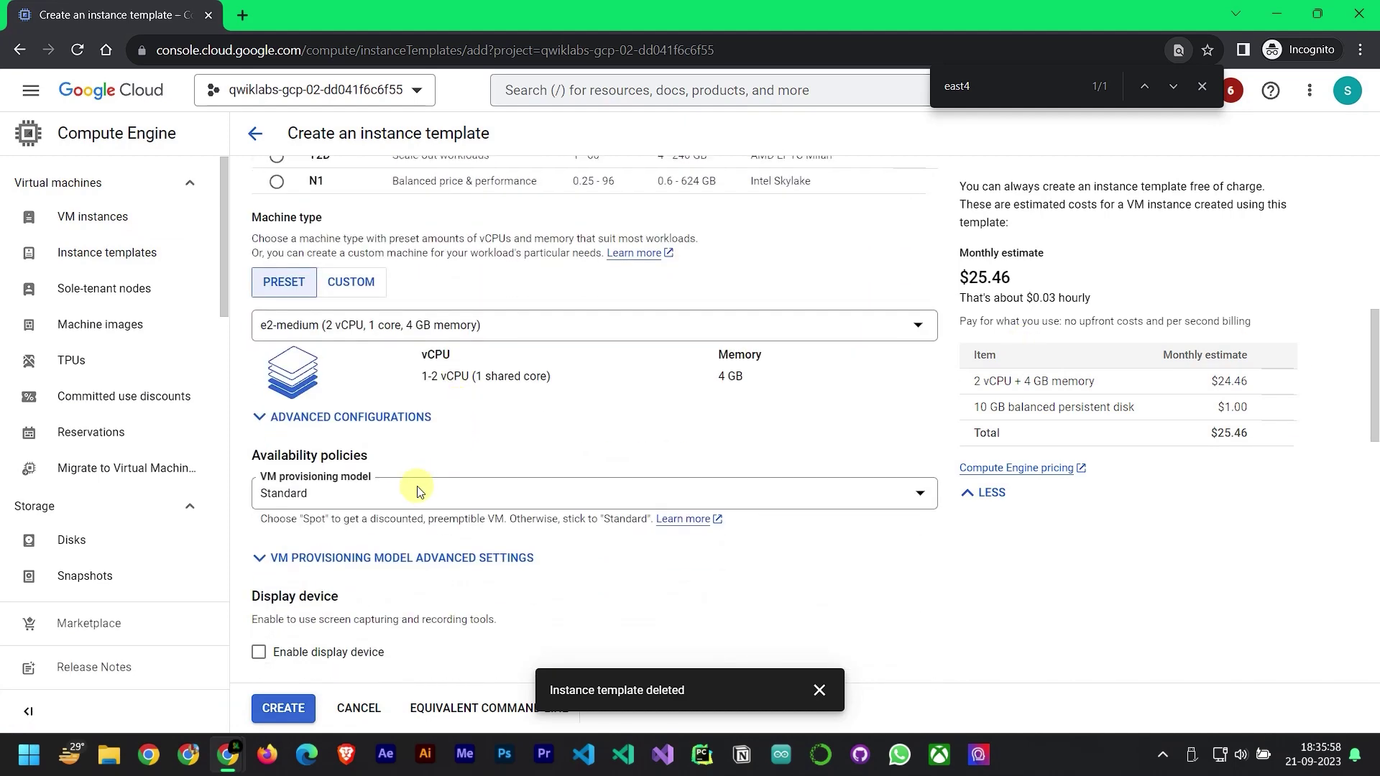
pyautogui.click(449, 330)
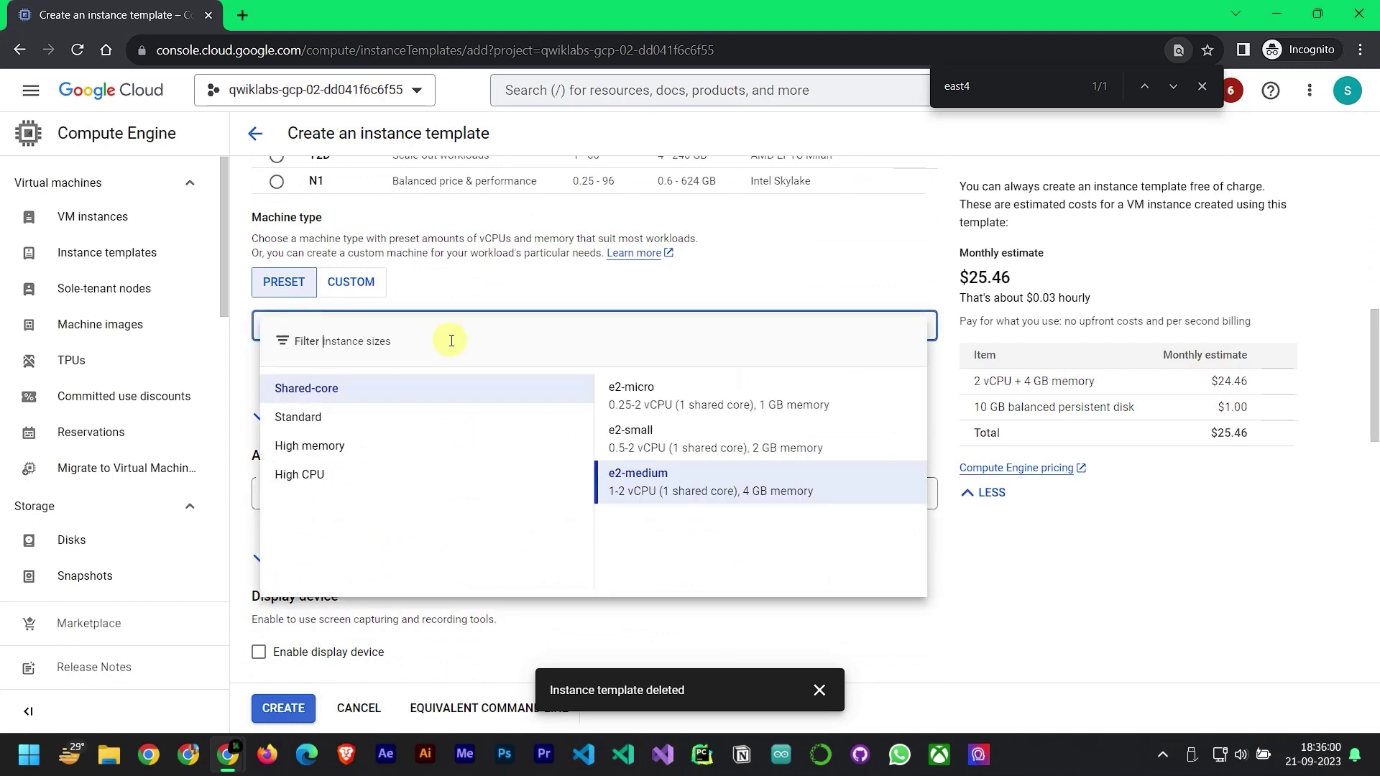
pyautogui.click(715, 400)
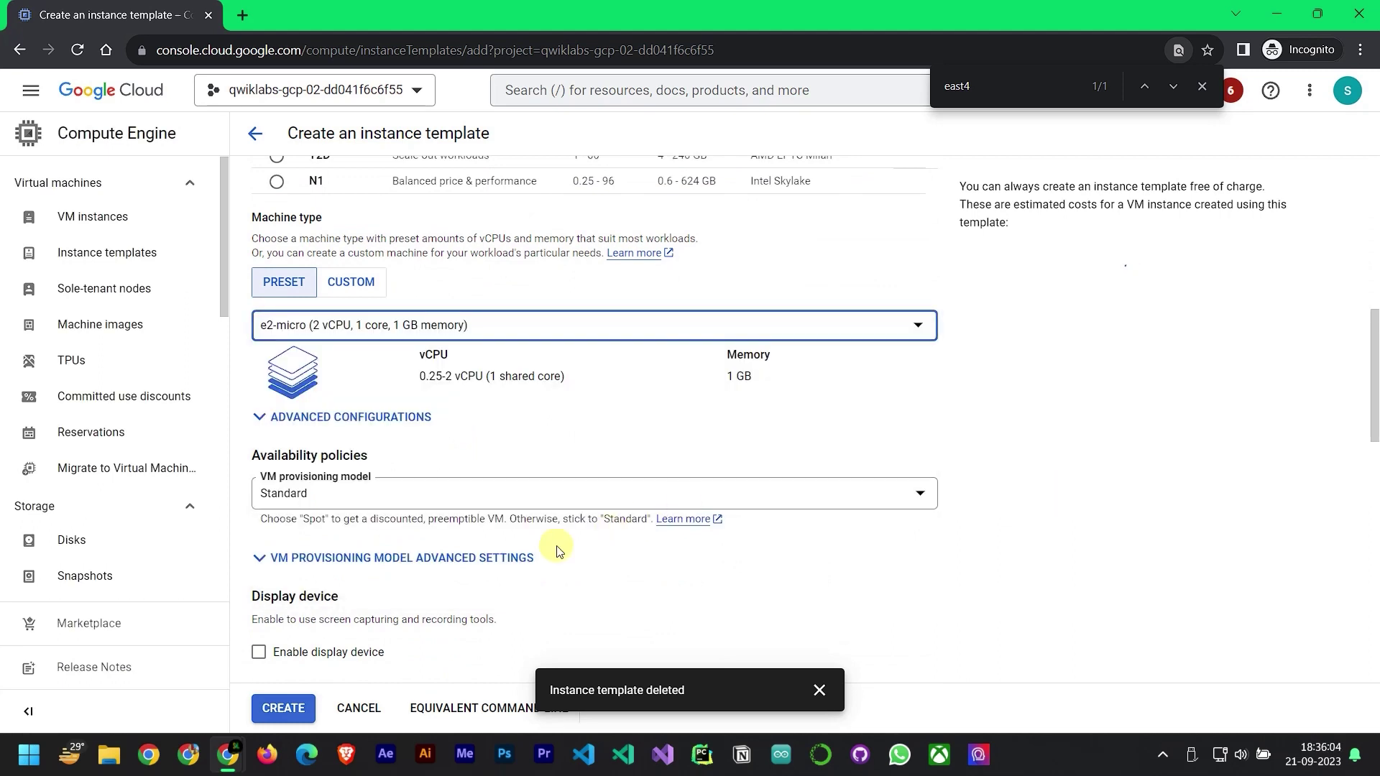
# Expand the advanced networking options and enter http-server as the template's network tag
pyautogui.scroll(-12, 554, 547)
pyautogui.click(346, 628)
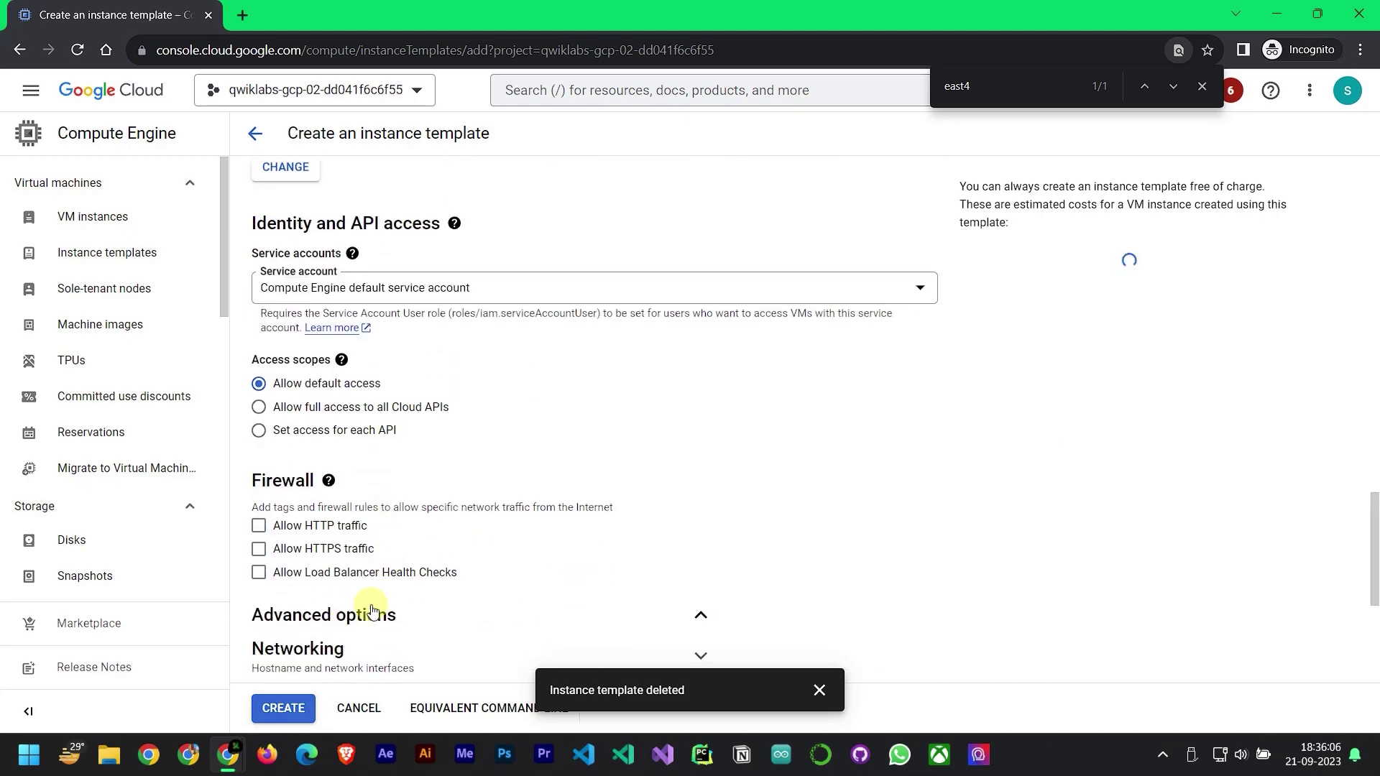
pyautogui.scroll(-5, 422, 471)
pyautogui.click(410, 299)
pyautogui.click(395, 347)
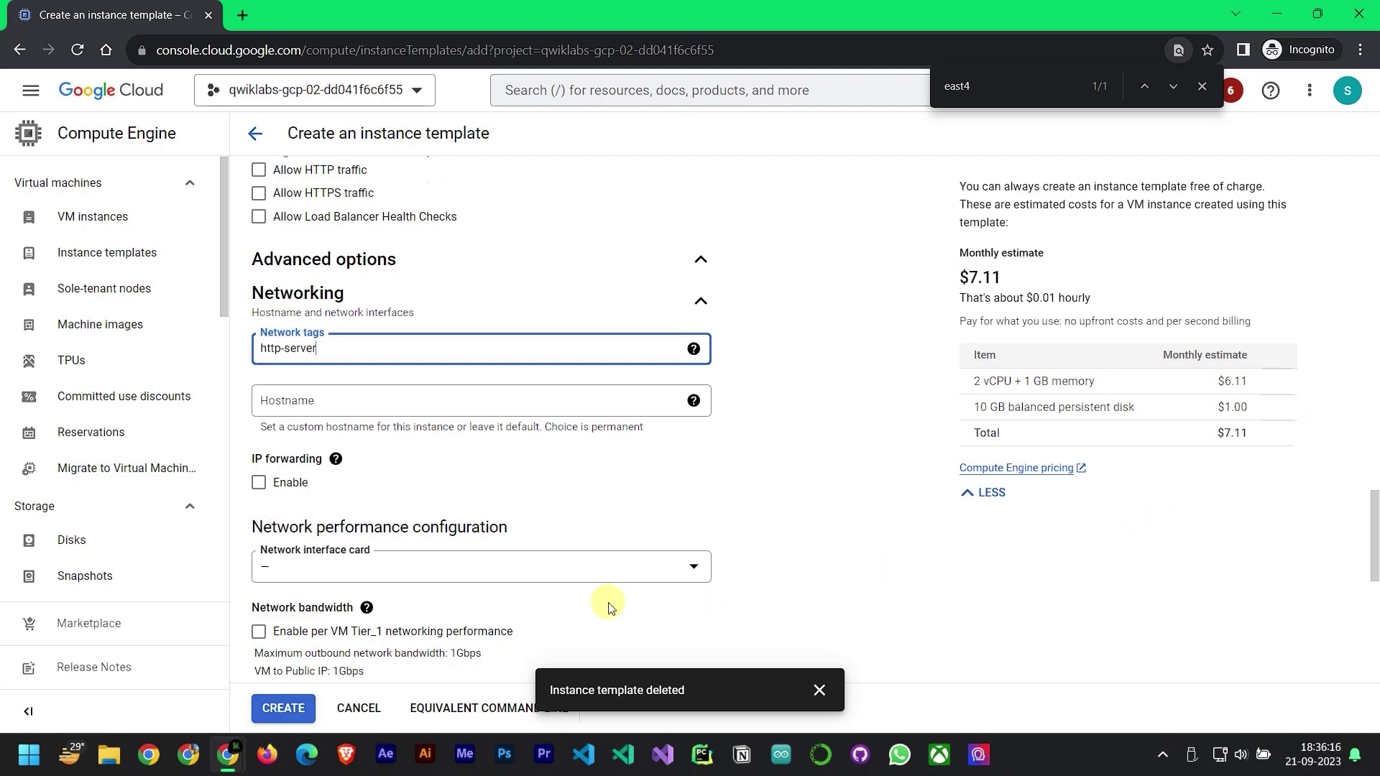
# Edit the default network interface and filter its subnetwork choices by "east 4"
pyautogui.scroll(-5, 597, 603)
pyautogui.click(404, 422)
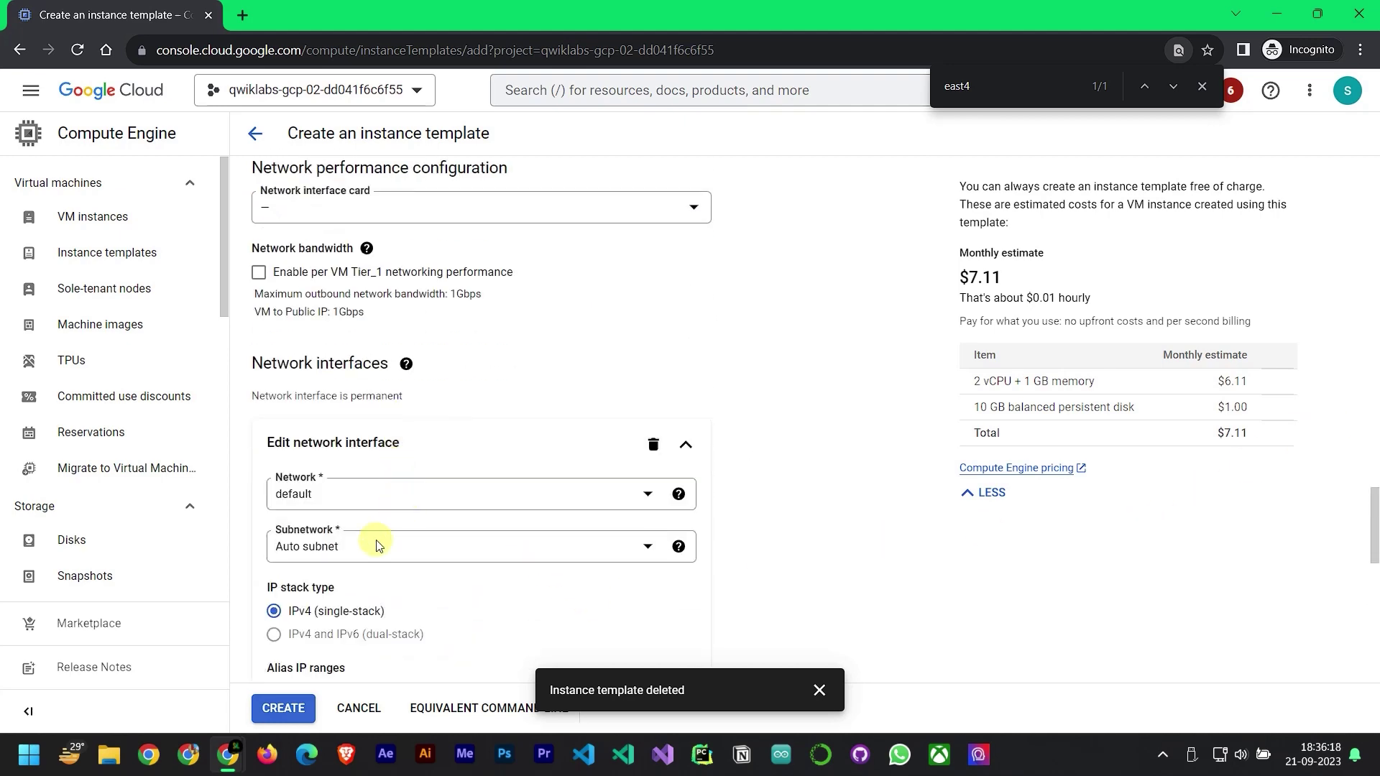
pyautogui.click(367, 549)
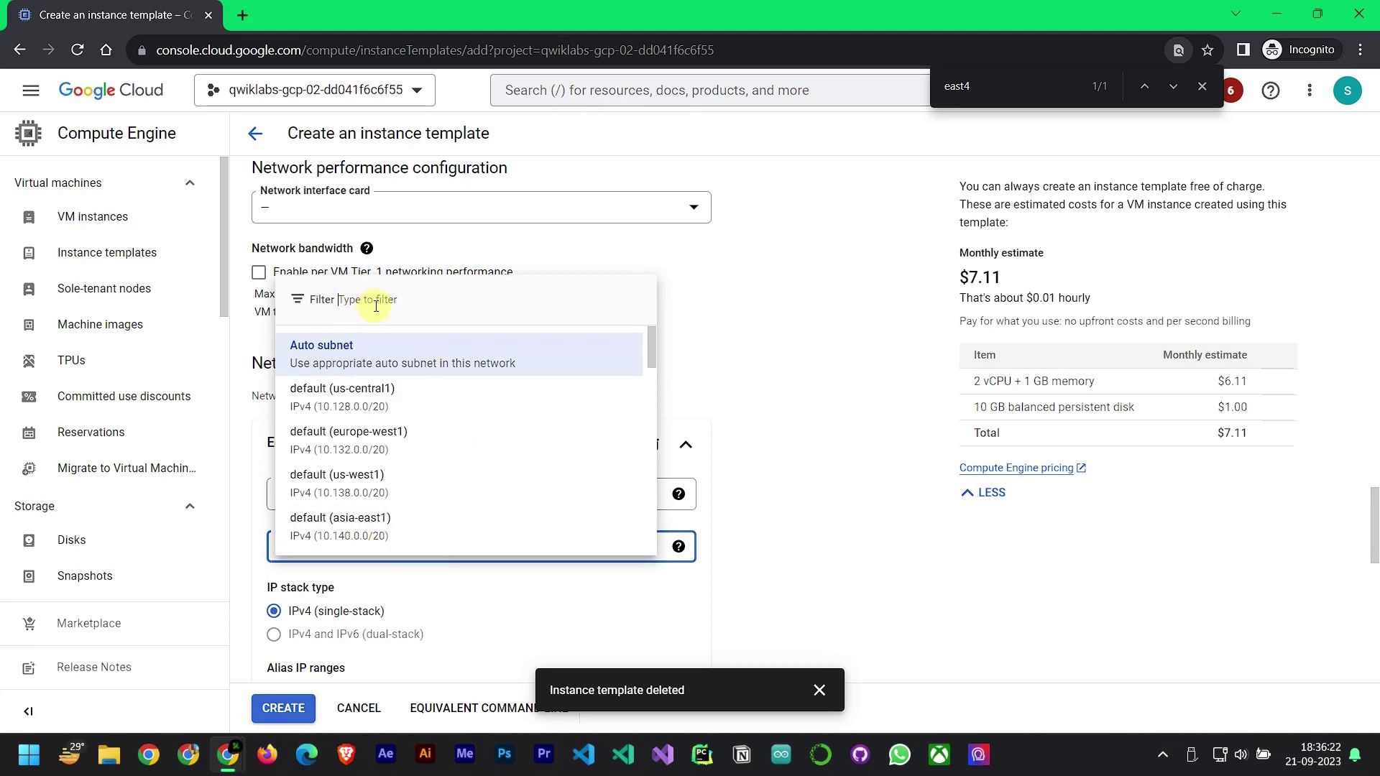
pyautogui.write('east')
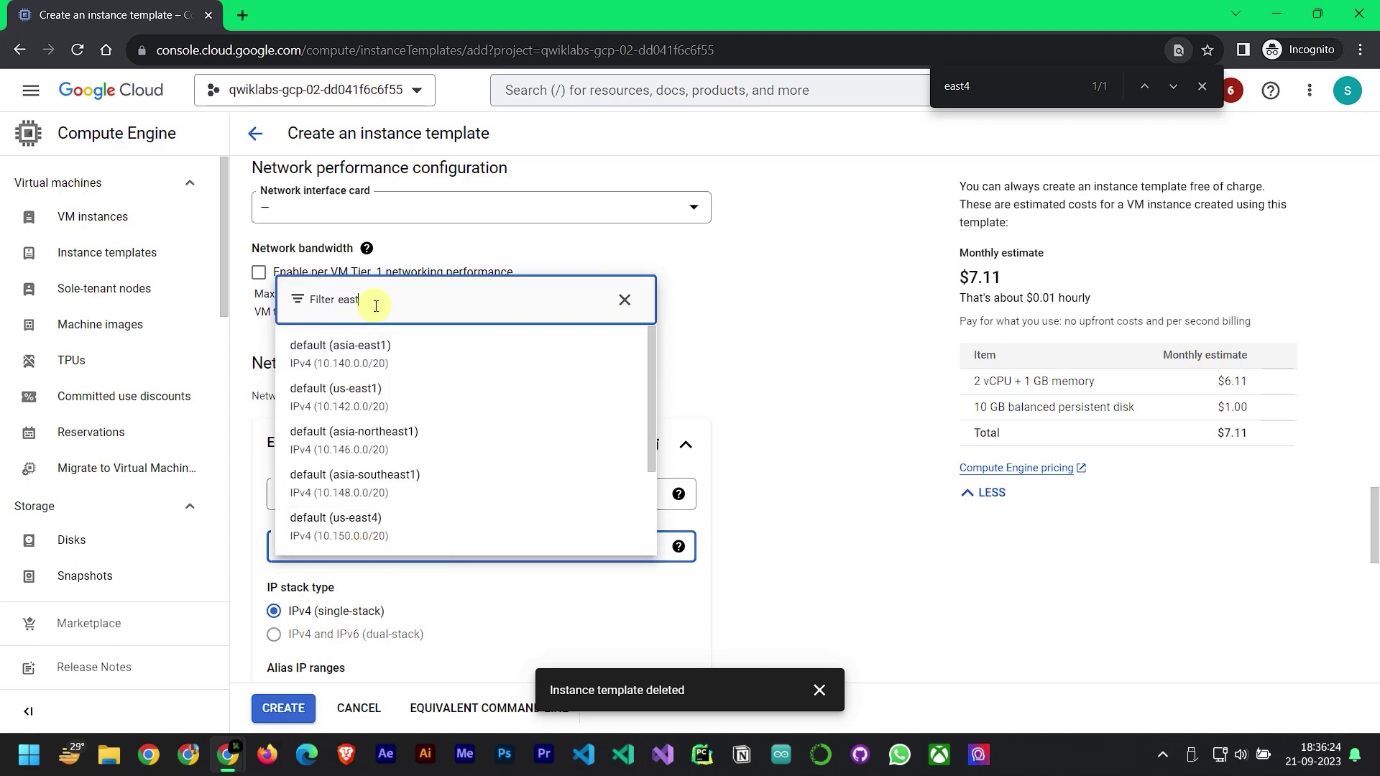
pyautogui.write('-')
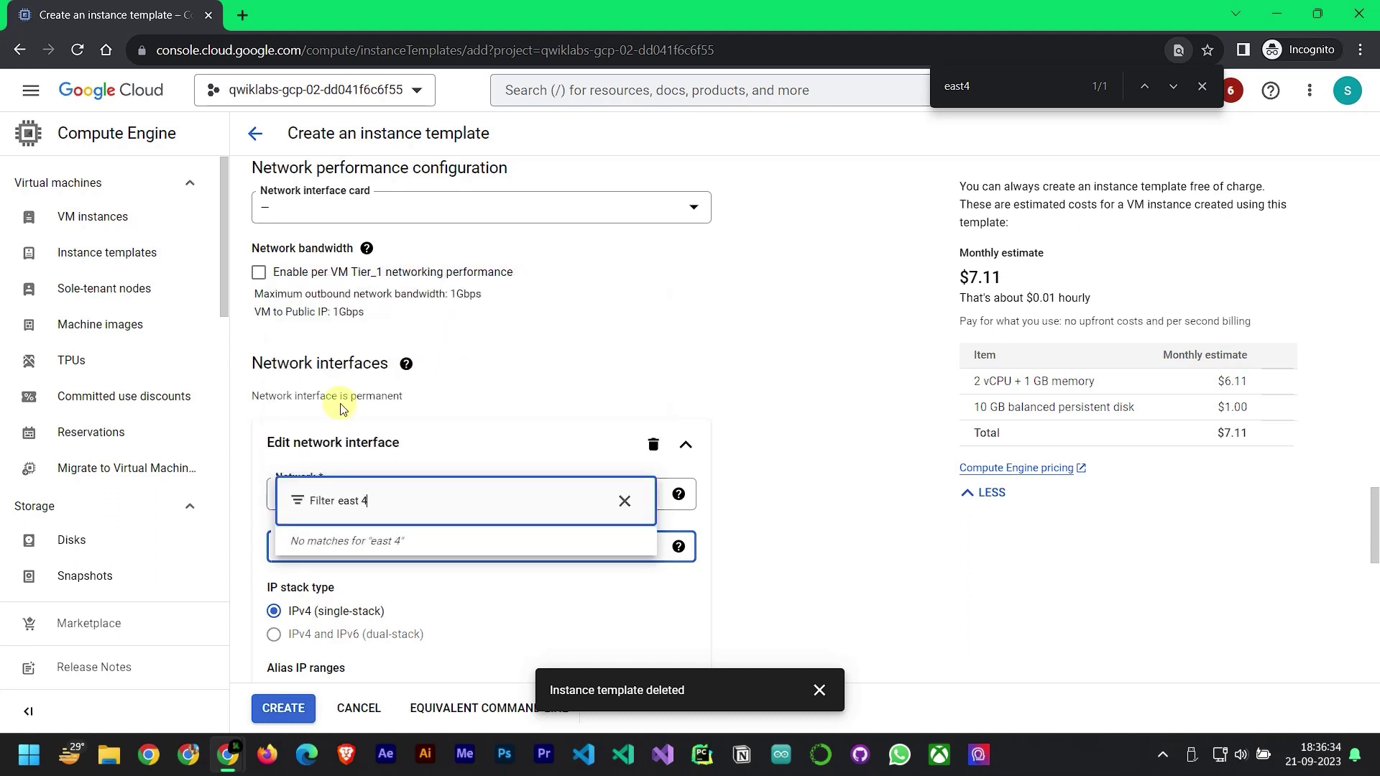
# Set the network interface's subnetwork to default (us-east4) and finish editing the interface
pyautogui.press('BackSpace')
pyautogui.press('BackSpace')
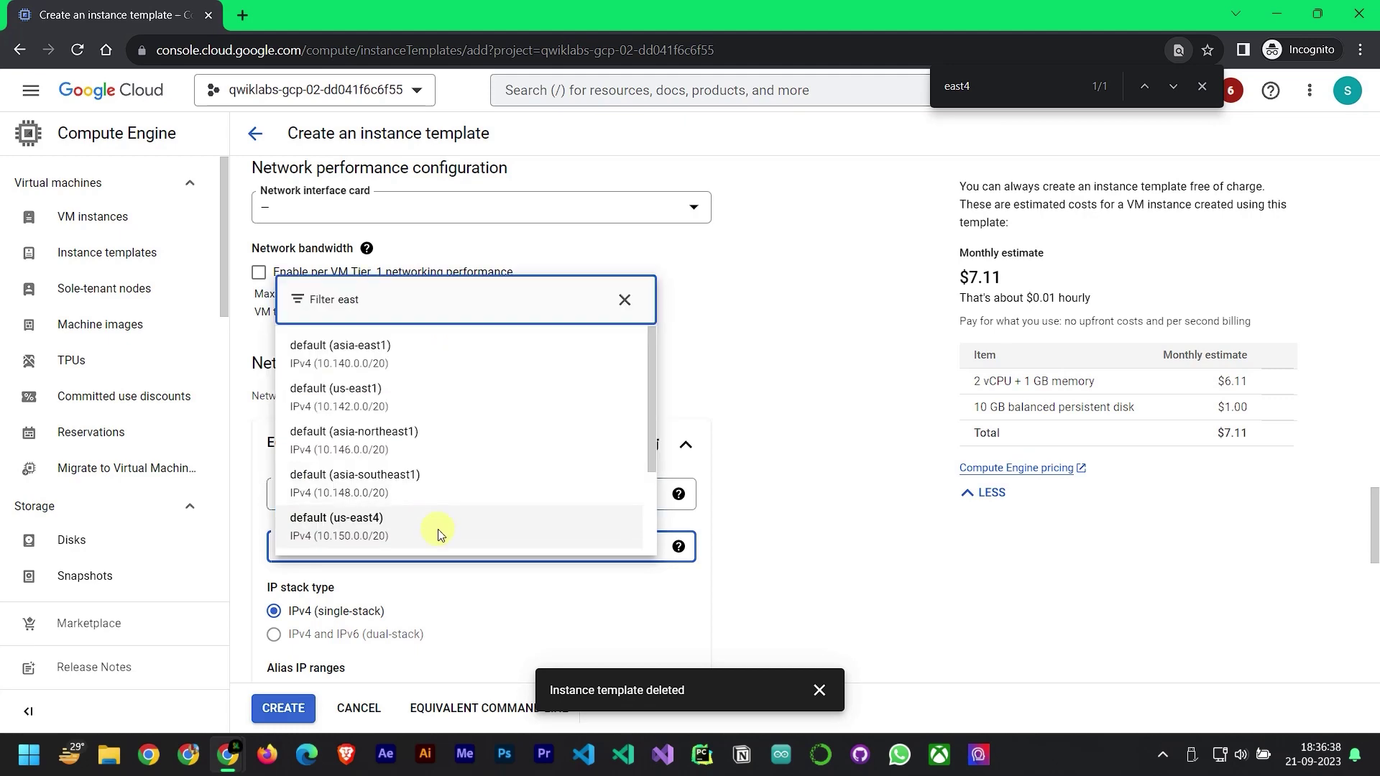
pyautogui.click(438, 529)
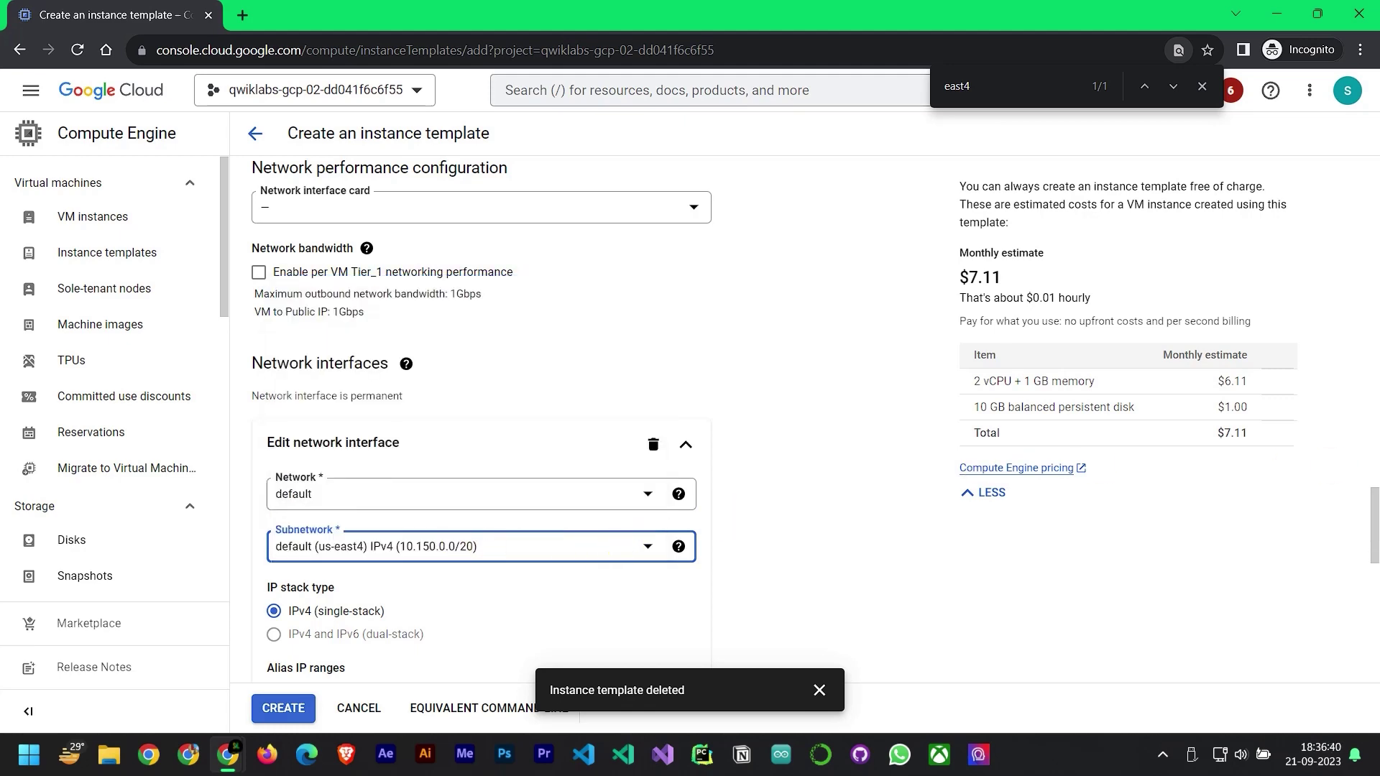
pyautogui.scroll(-8, 439, 564)
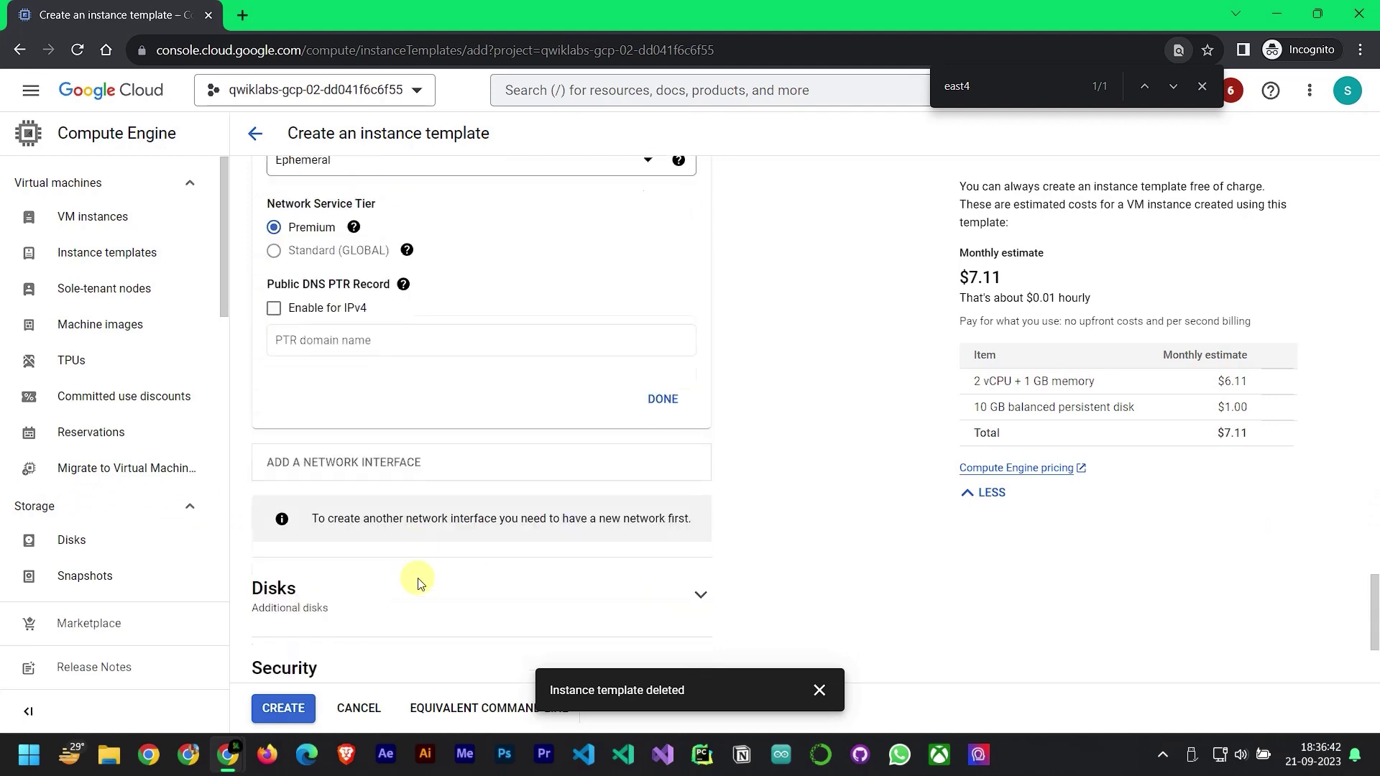
pyautogui.scroll(-3, 420, 582)
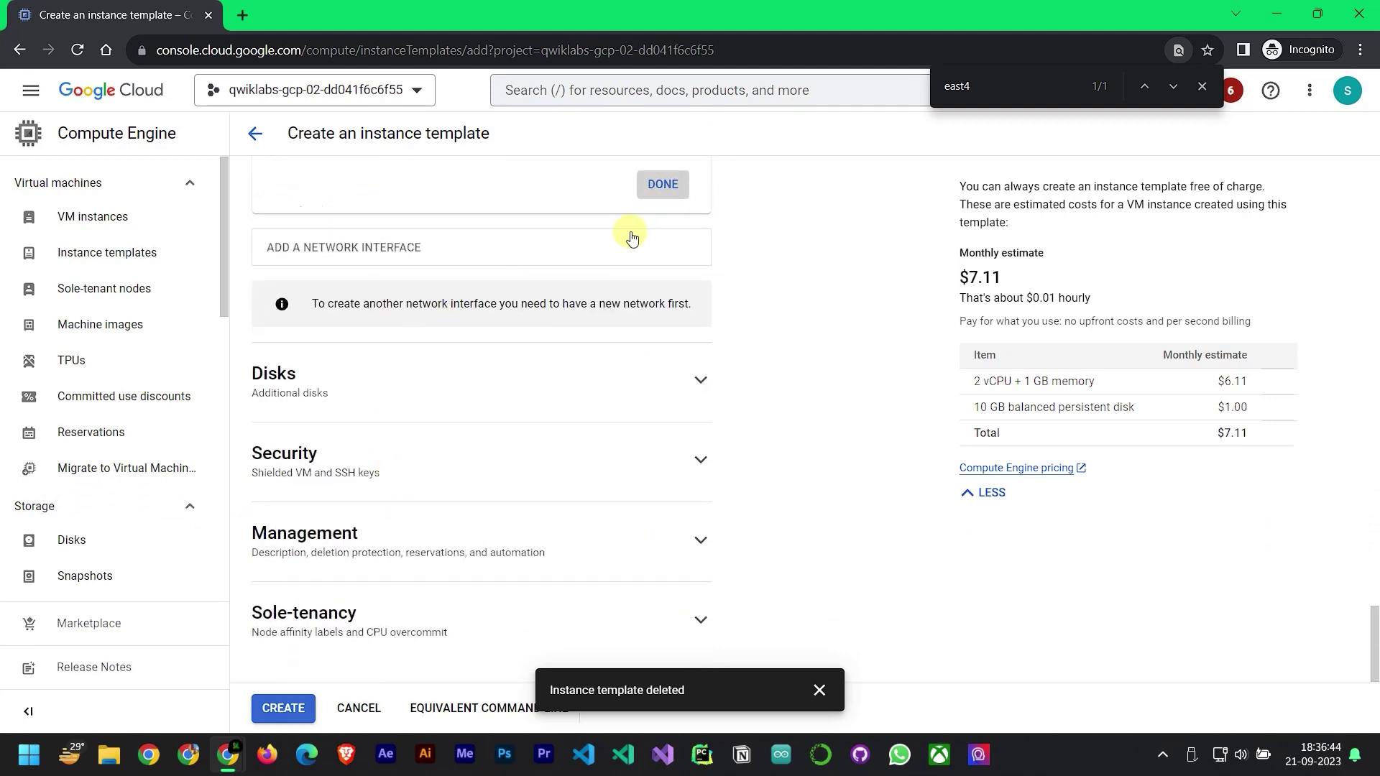
# Add a metadata item in the Management section with key startup-script-url and value gs://cloud-training/gcpnet/httplb/startup.sh
pyautogui.click(344, 532)
pyautogui.scroll(-3, 348, 509)
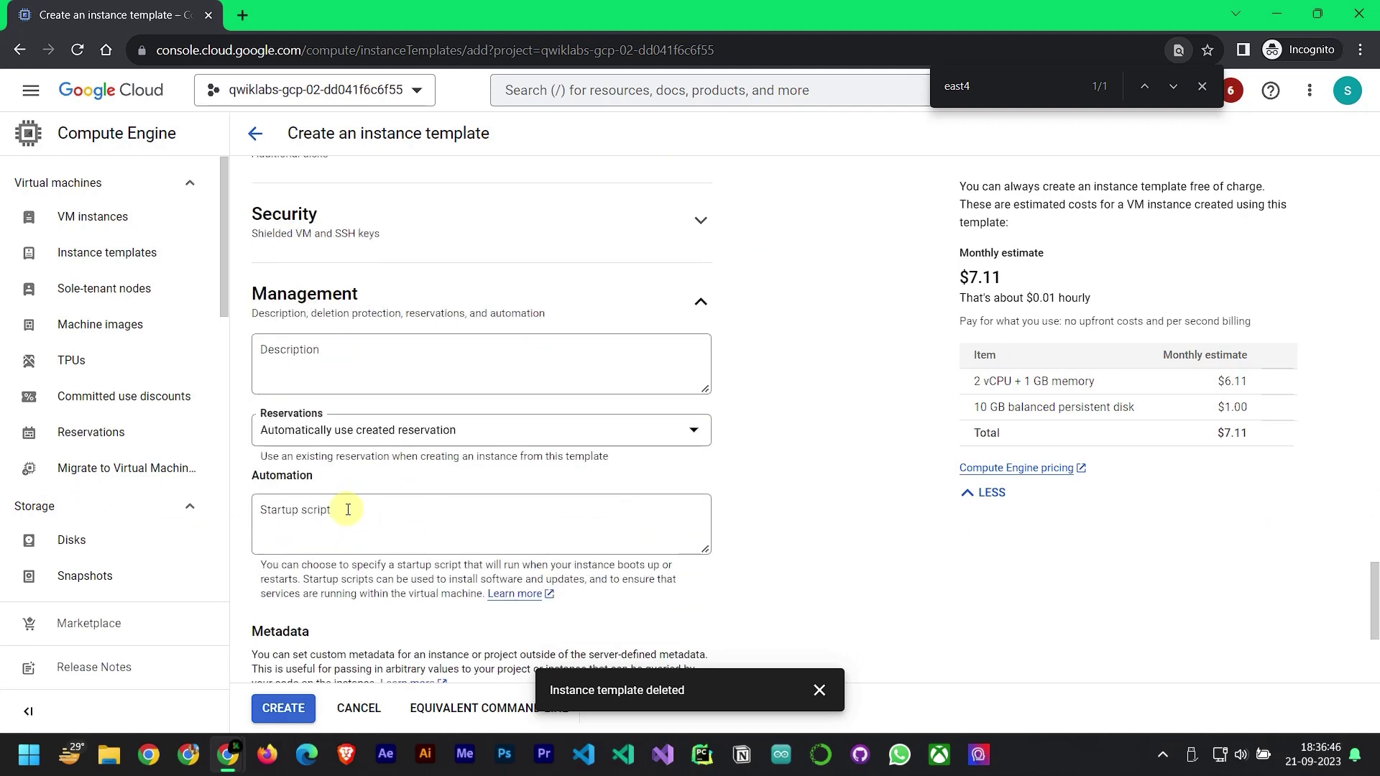
pyautogui.scroll(-3, 388, 511)
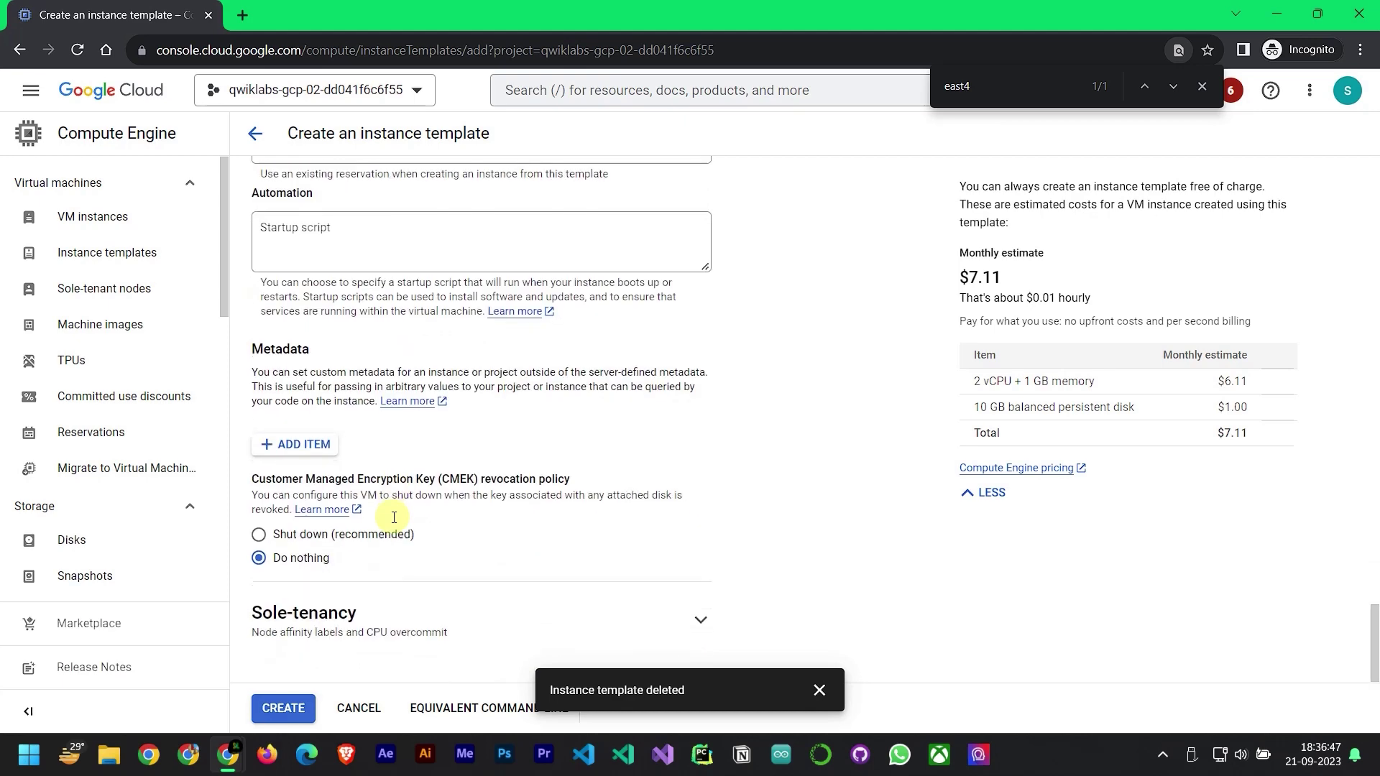
pyautogui.click(309, 445)
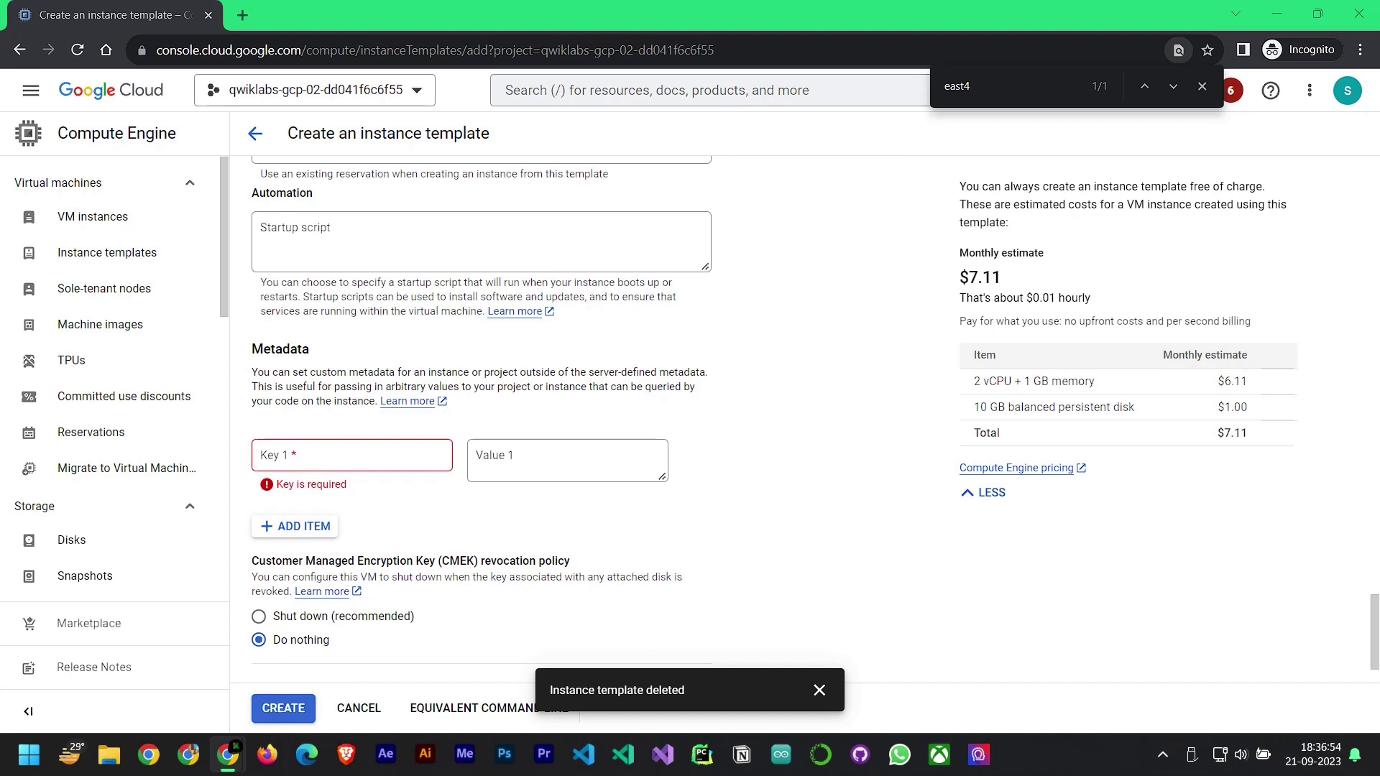
pyautogui.click(359, 462)
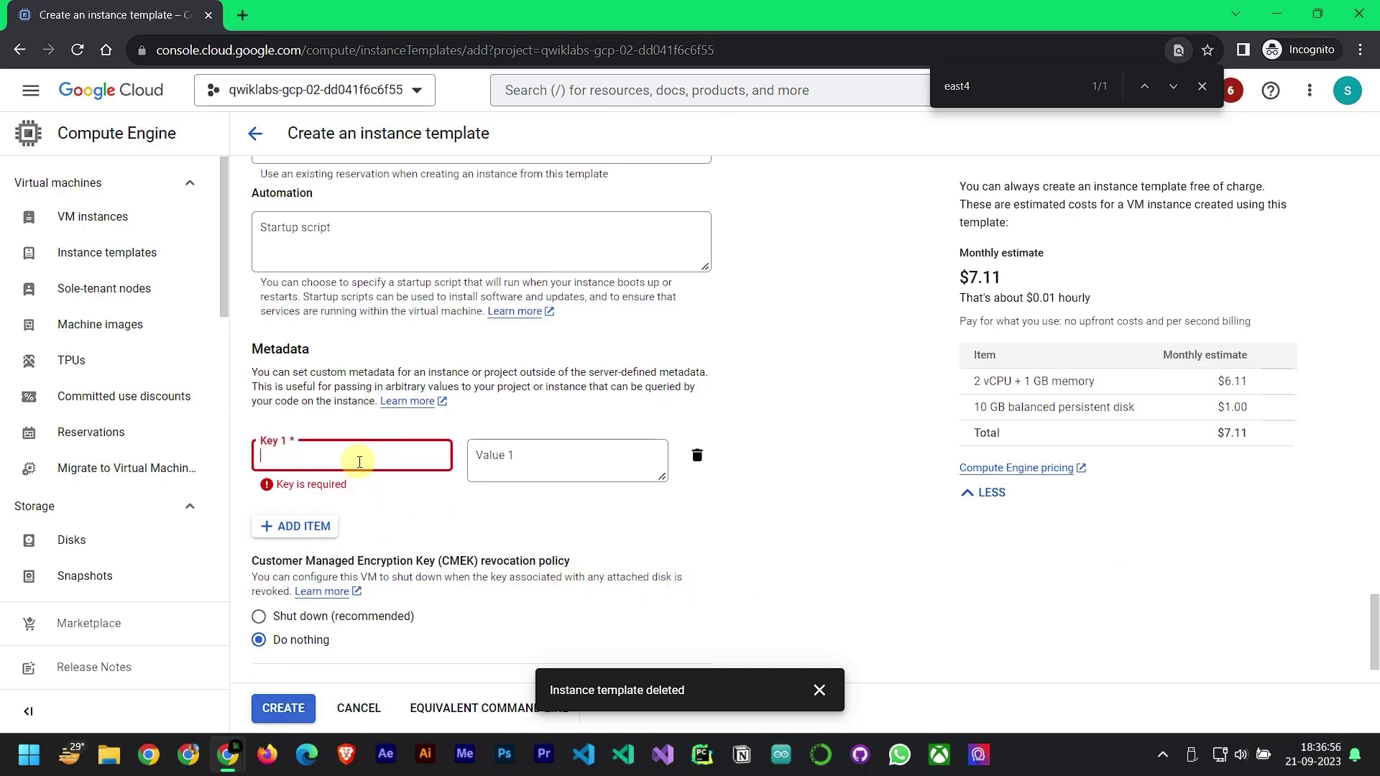
pyautogui.write('startup-script-url')
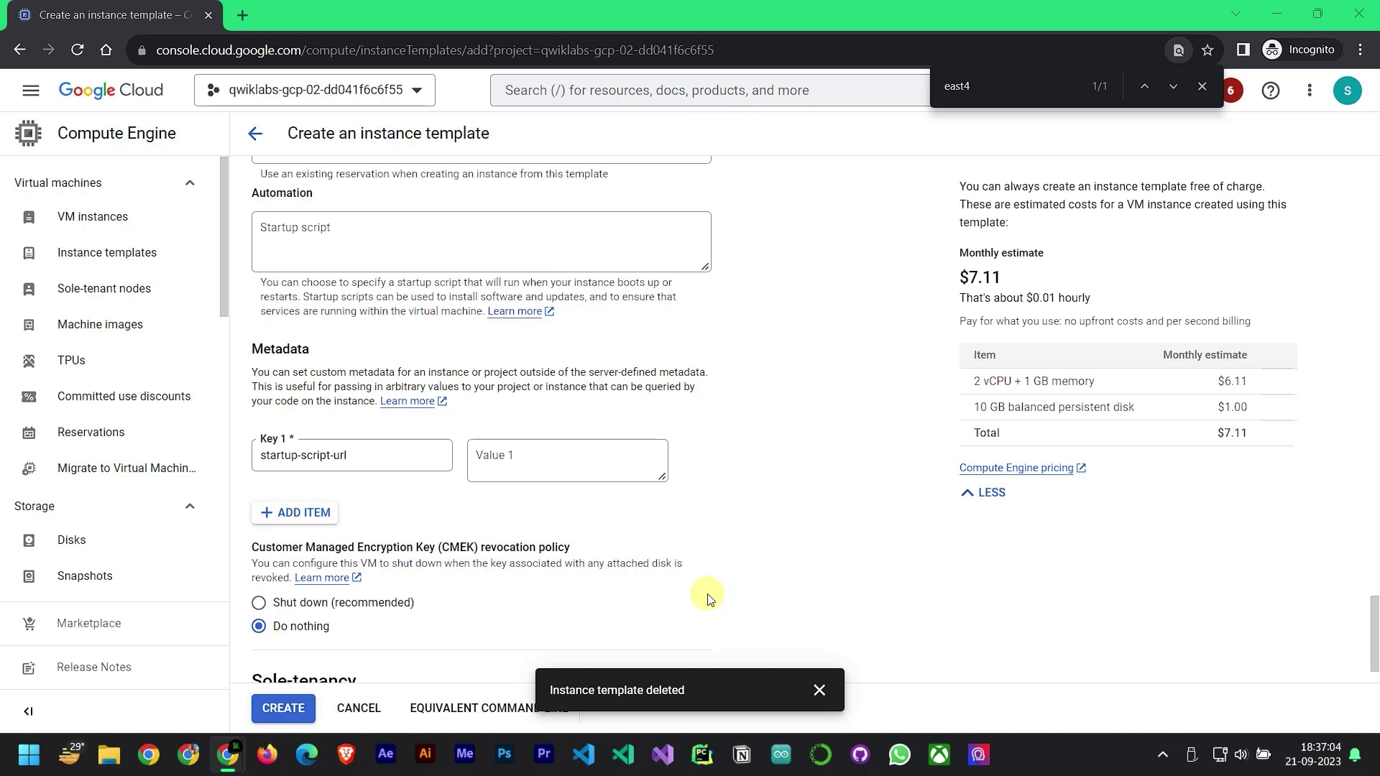
pyautogui.click(594, 465)
pyautogui.write('gs://cloud-training/gcpnet/httplb/startup.sh')
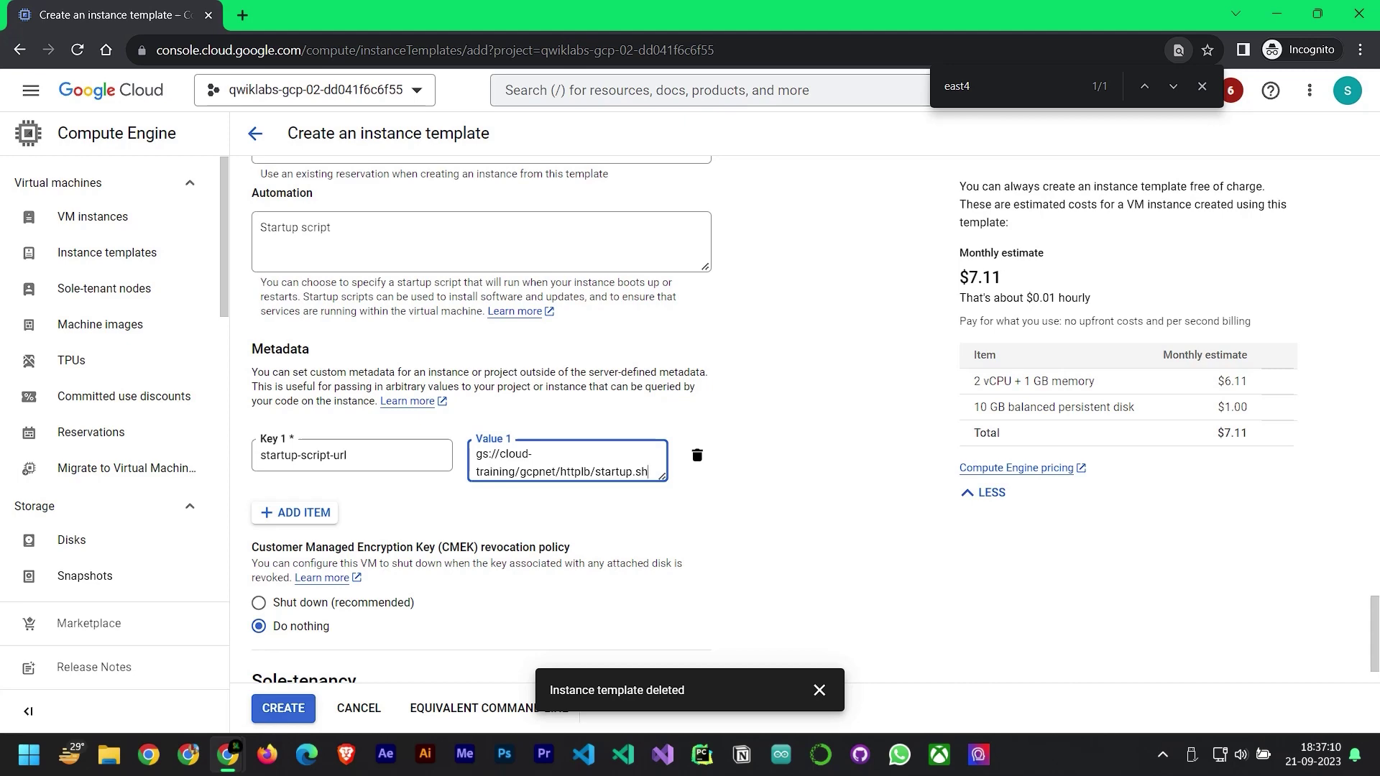
# Review the networking and management settings and create the instance template
pyautogui.scroll(10, 506, 429)
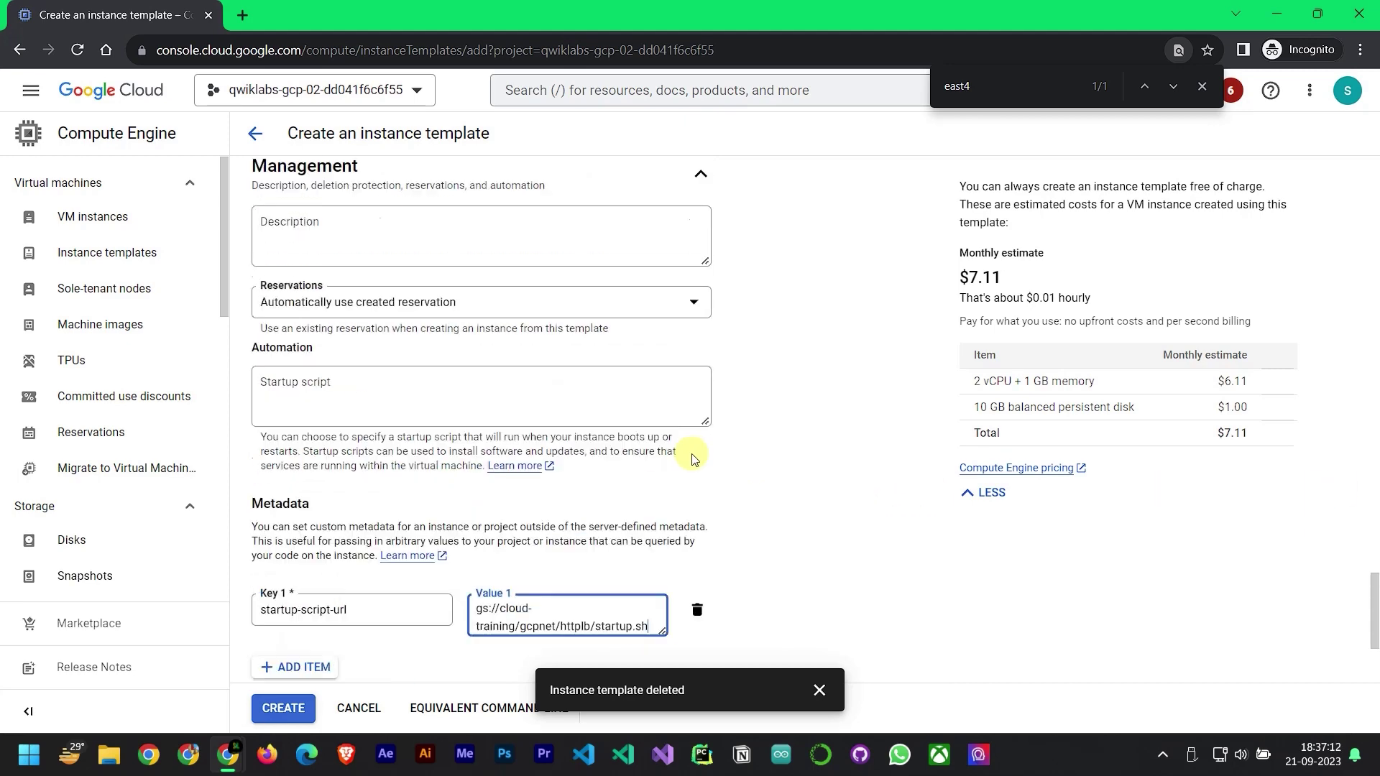
pyautogui.scroll(4, 505, 430)
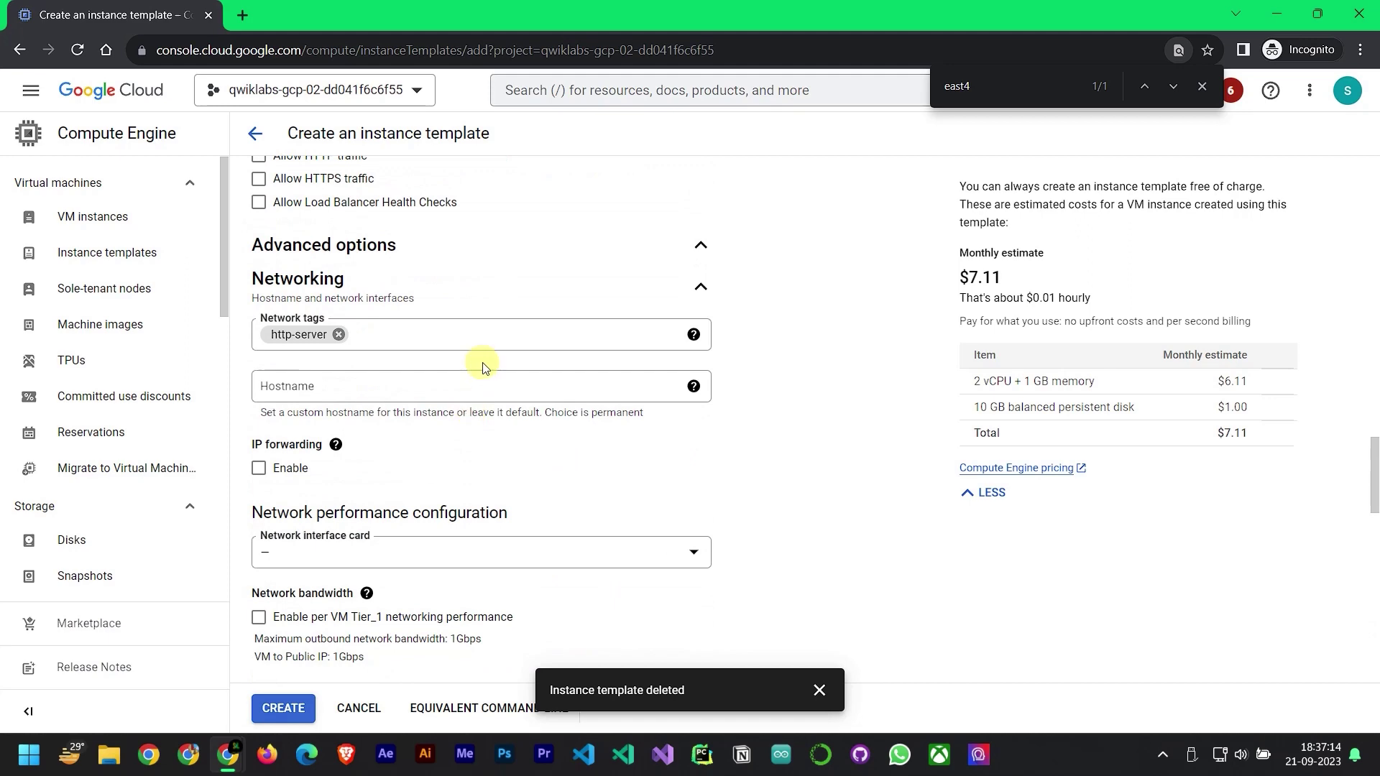
pyautogui.scroll(-10, 477, 431)
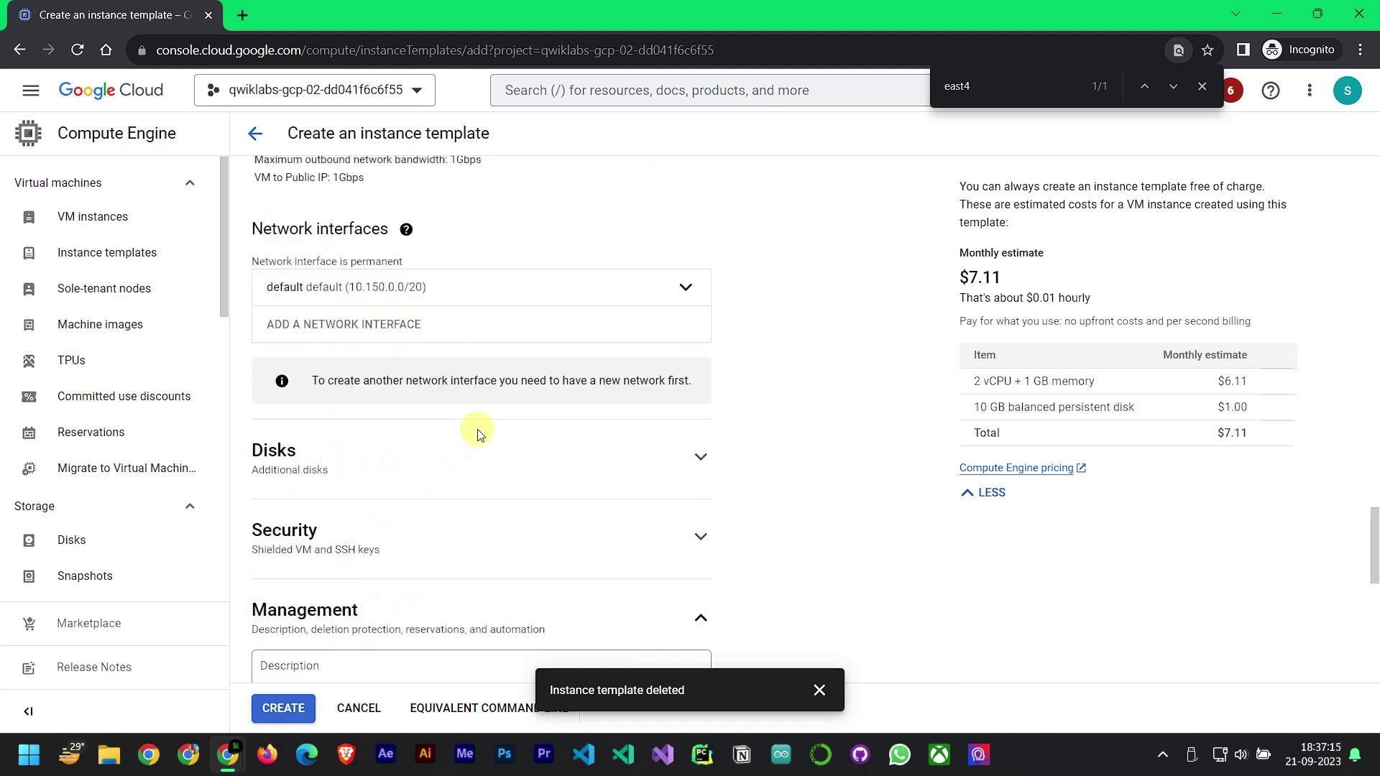
pyautogui.click(283, 708)
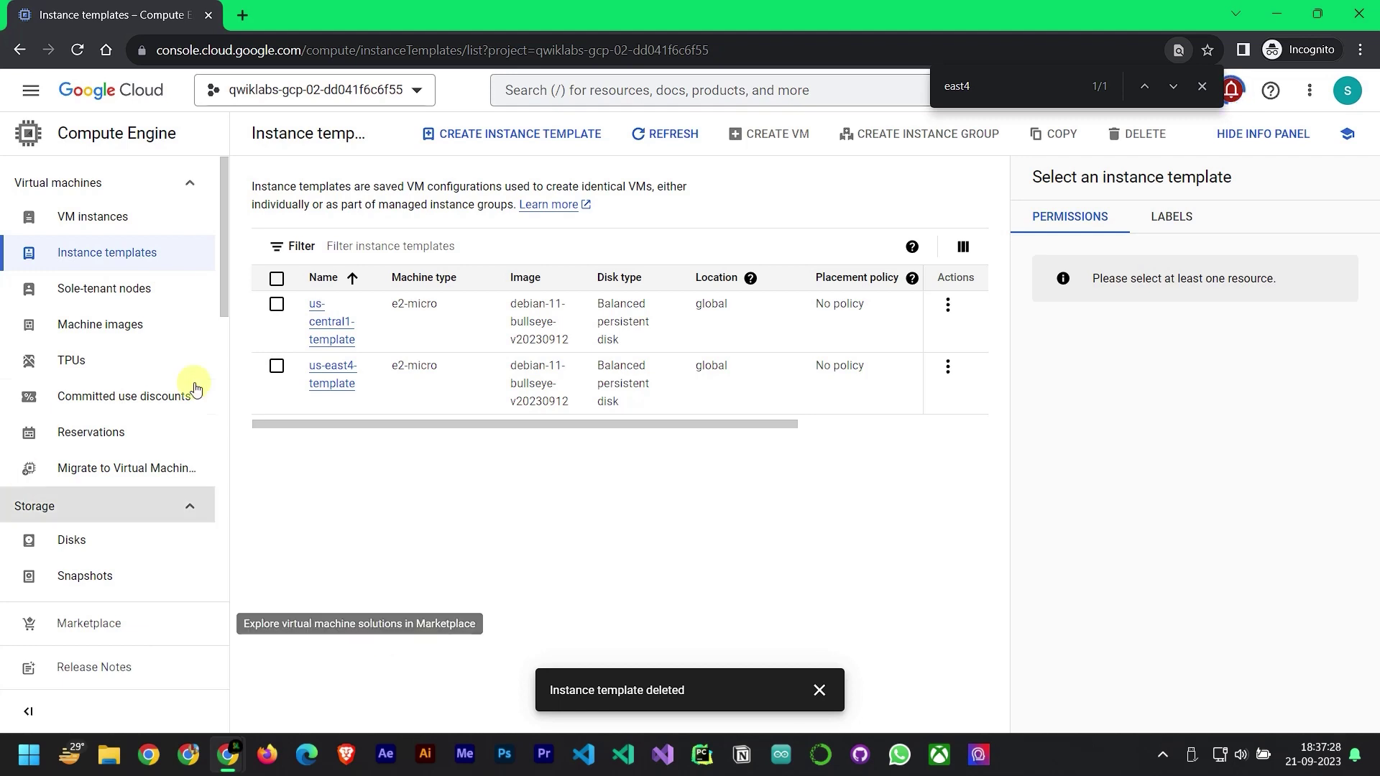
# Start a new managed instance group from us-east4-template and name it us-east4-mig
pyautogui.click(277, 366)
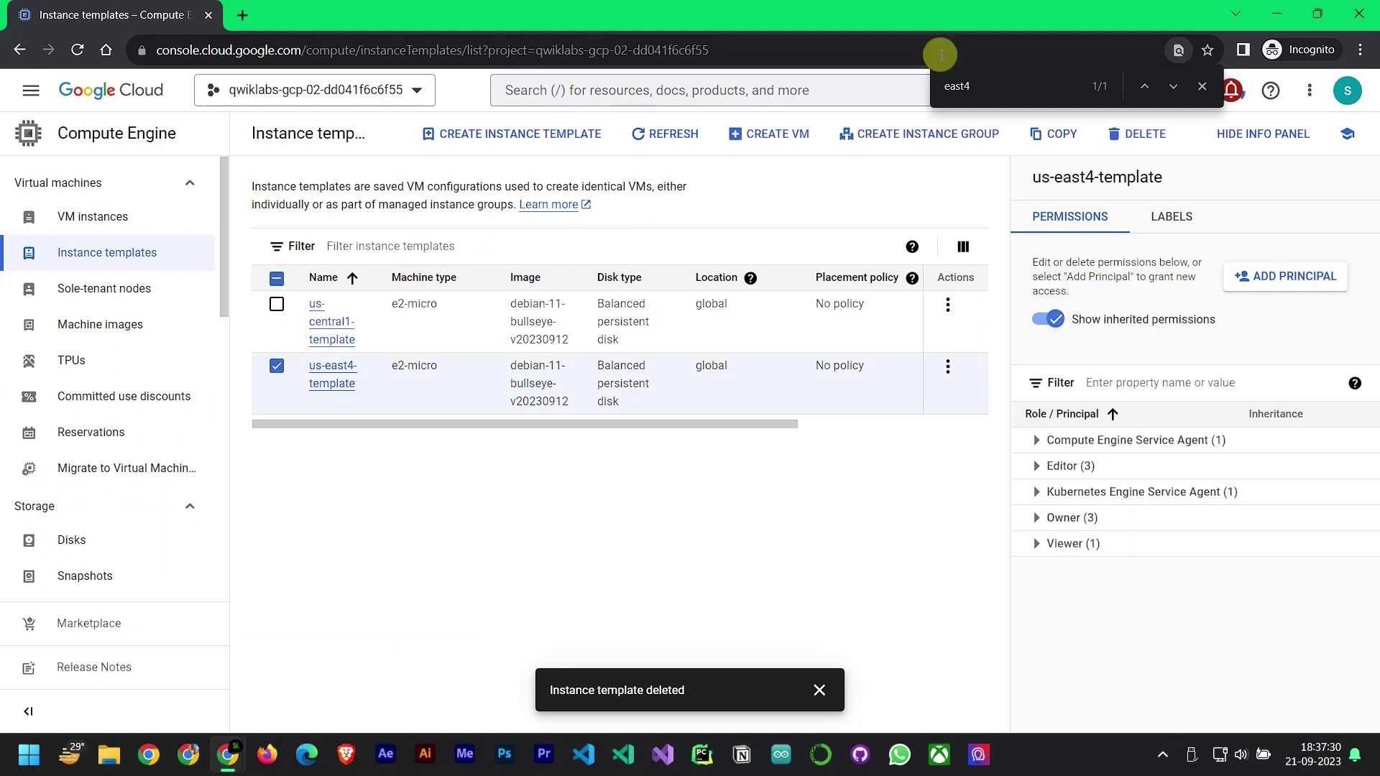
pyautogui.click(927, 137)
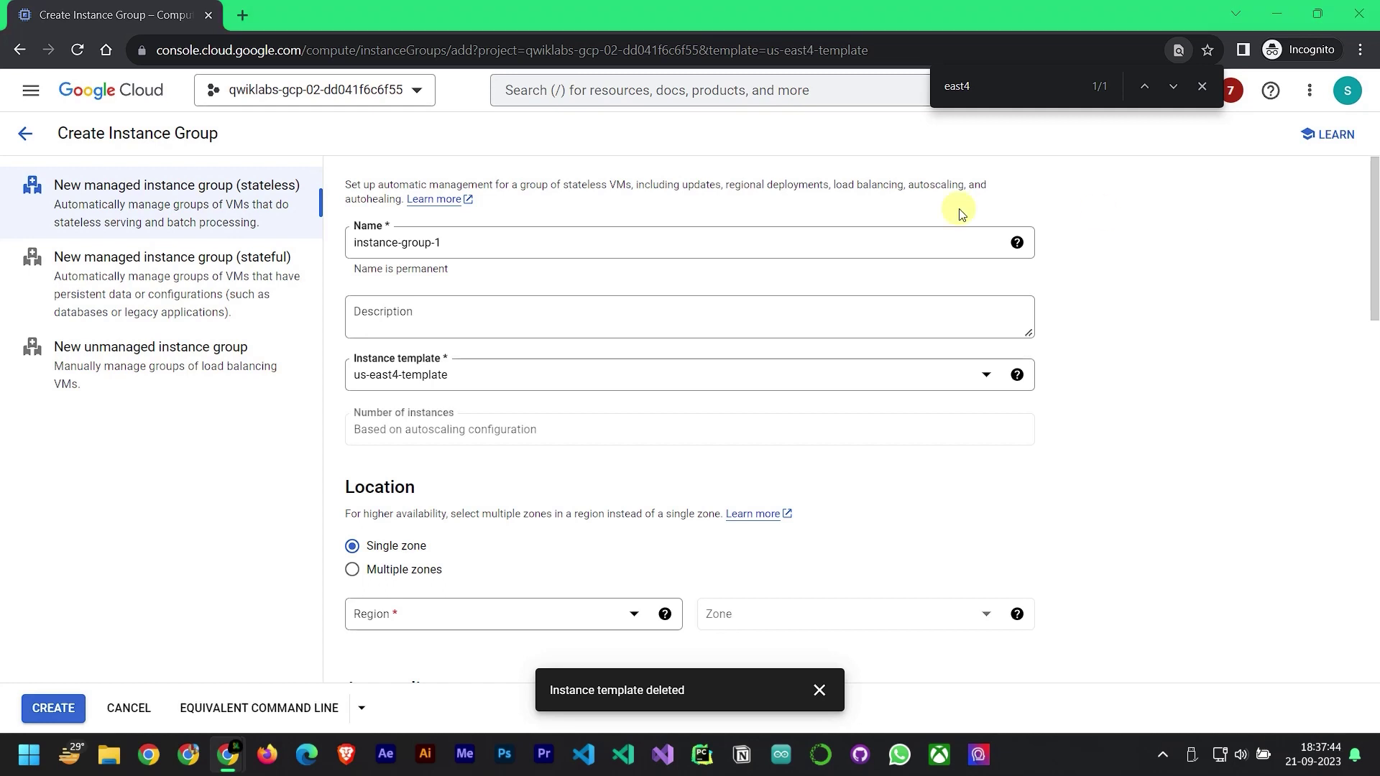
pyautogui.moveTo(638, 242); pyautogui.dragTo(330, 239)
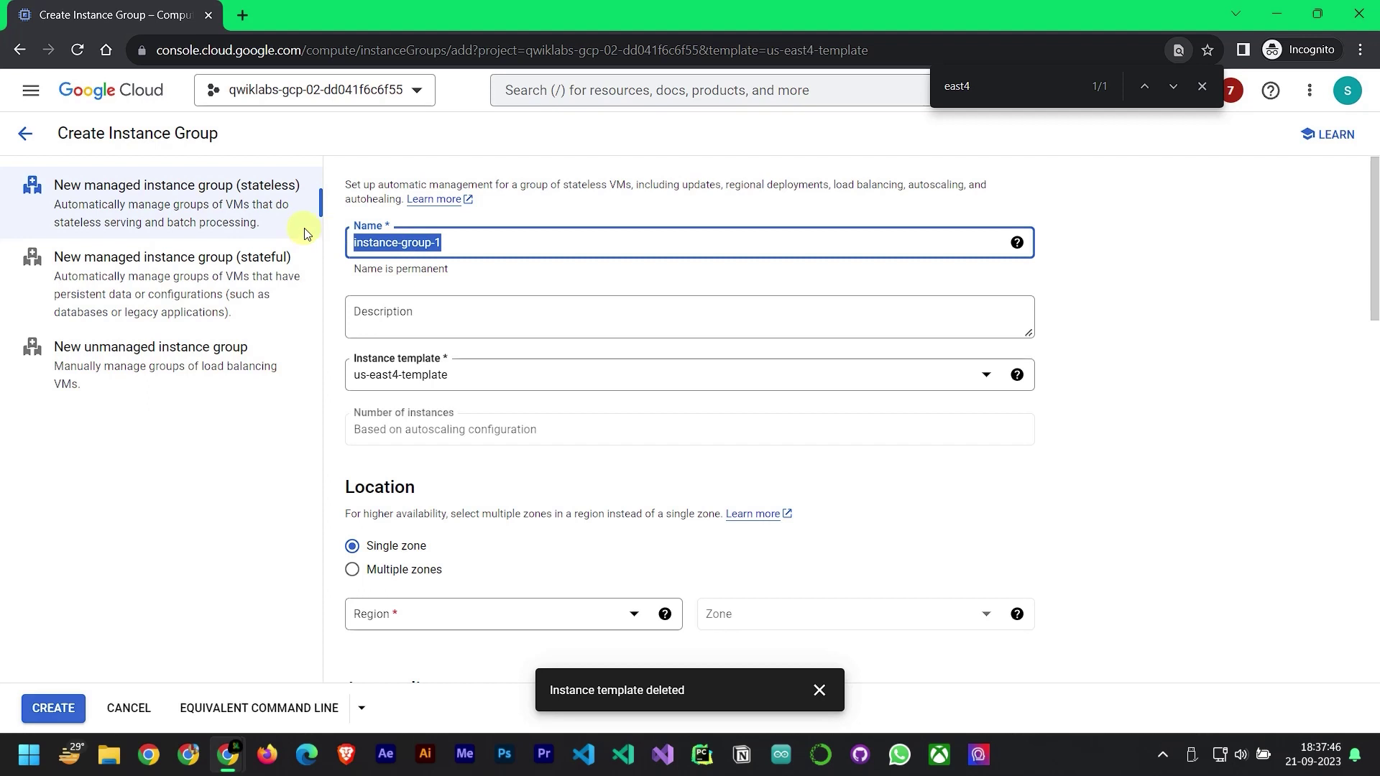
pyautogui.write('us-east4-mig')
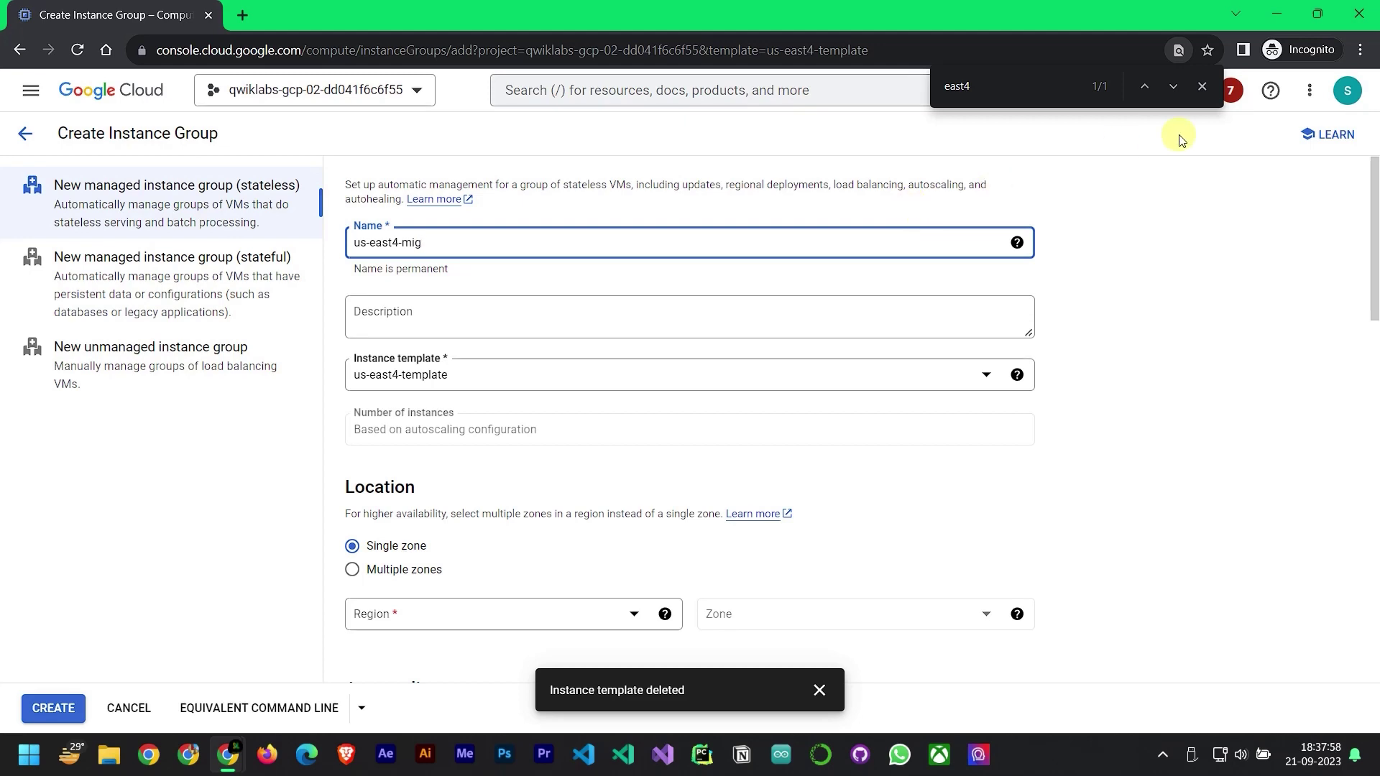
# Set the instance group's location to multiple zones in the us-east4 (Northern Virginia) region
pyautogui.scroll(-5, 499, 372)
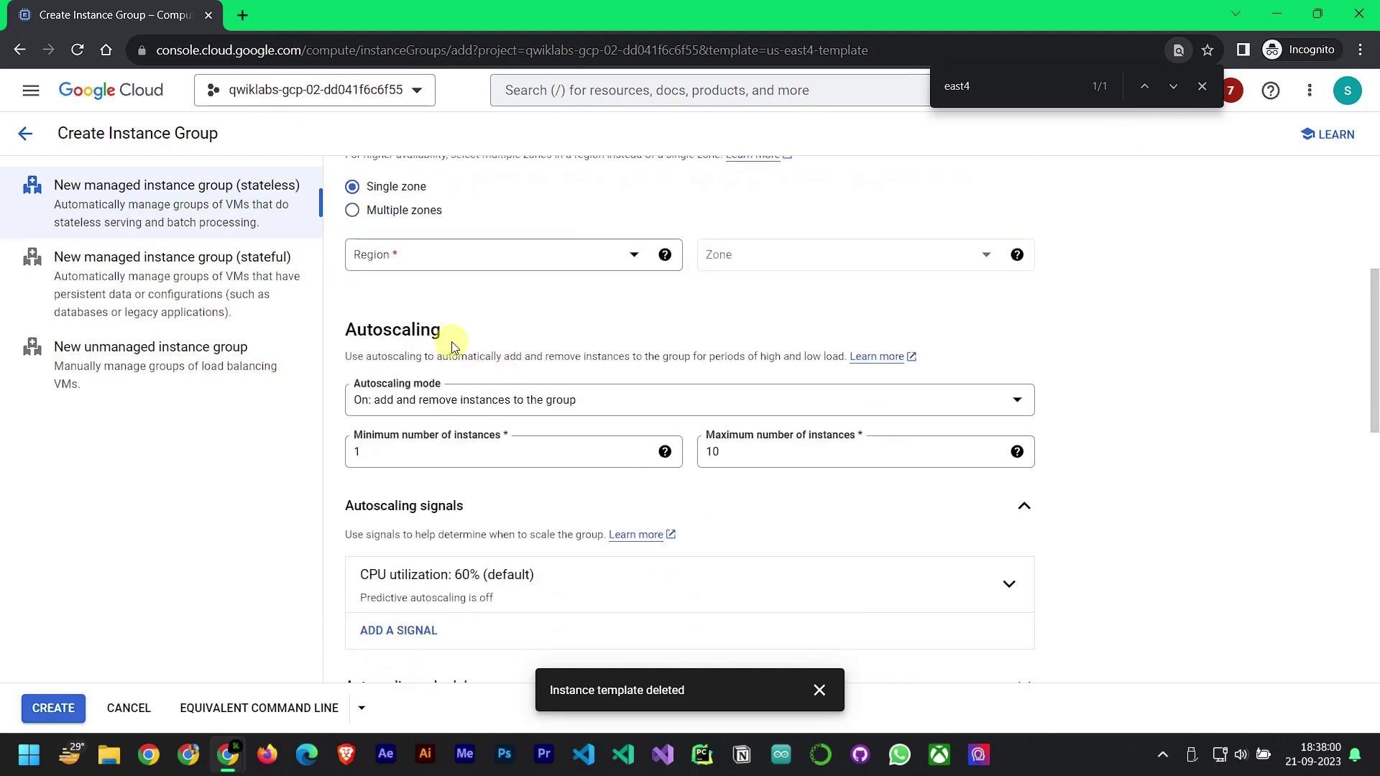
pyautogui.click(449, 259)
pyautogui.click(401, 210)
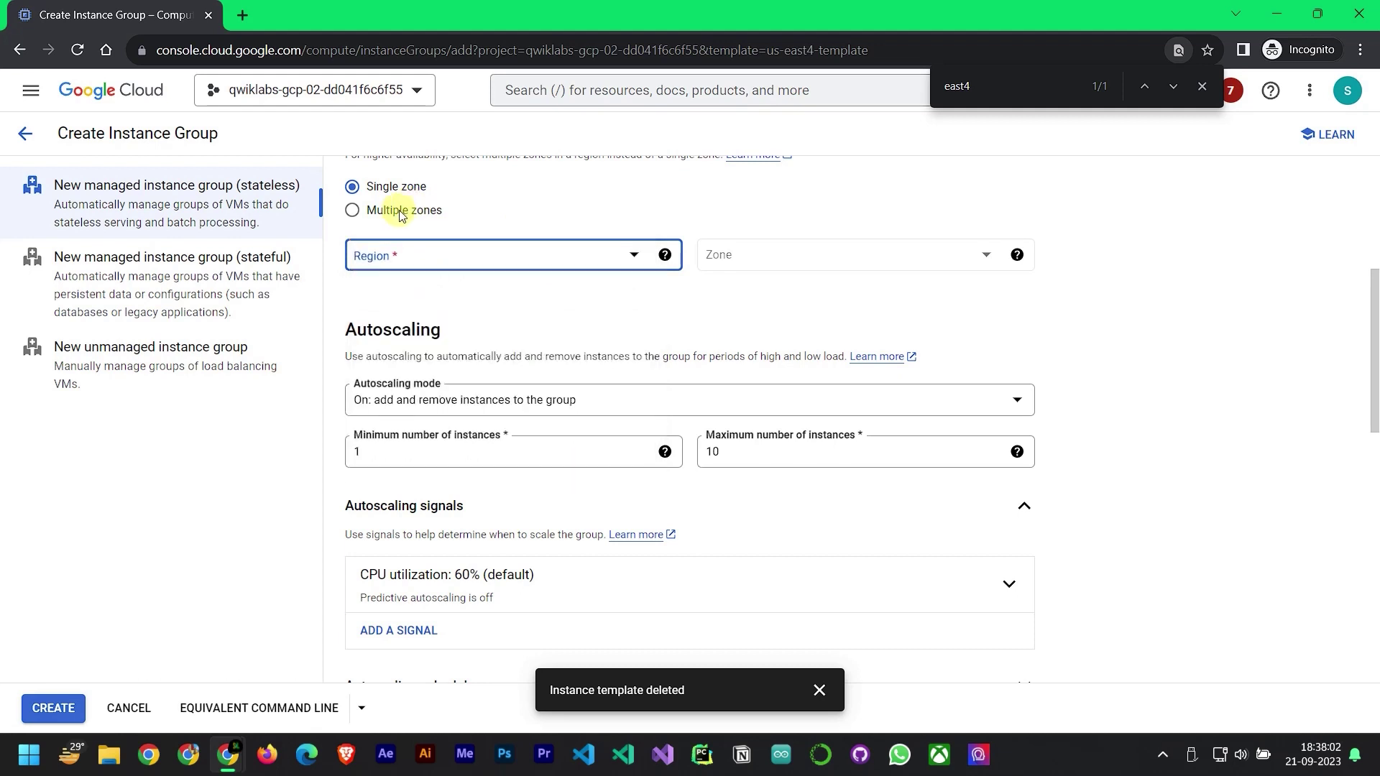
pyautogui.click(401, 209)
pyautogui.click(414, 259)
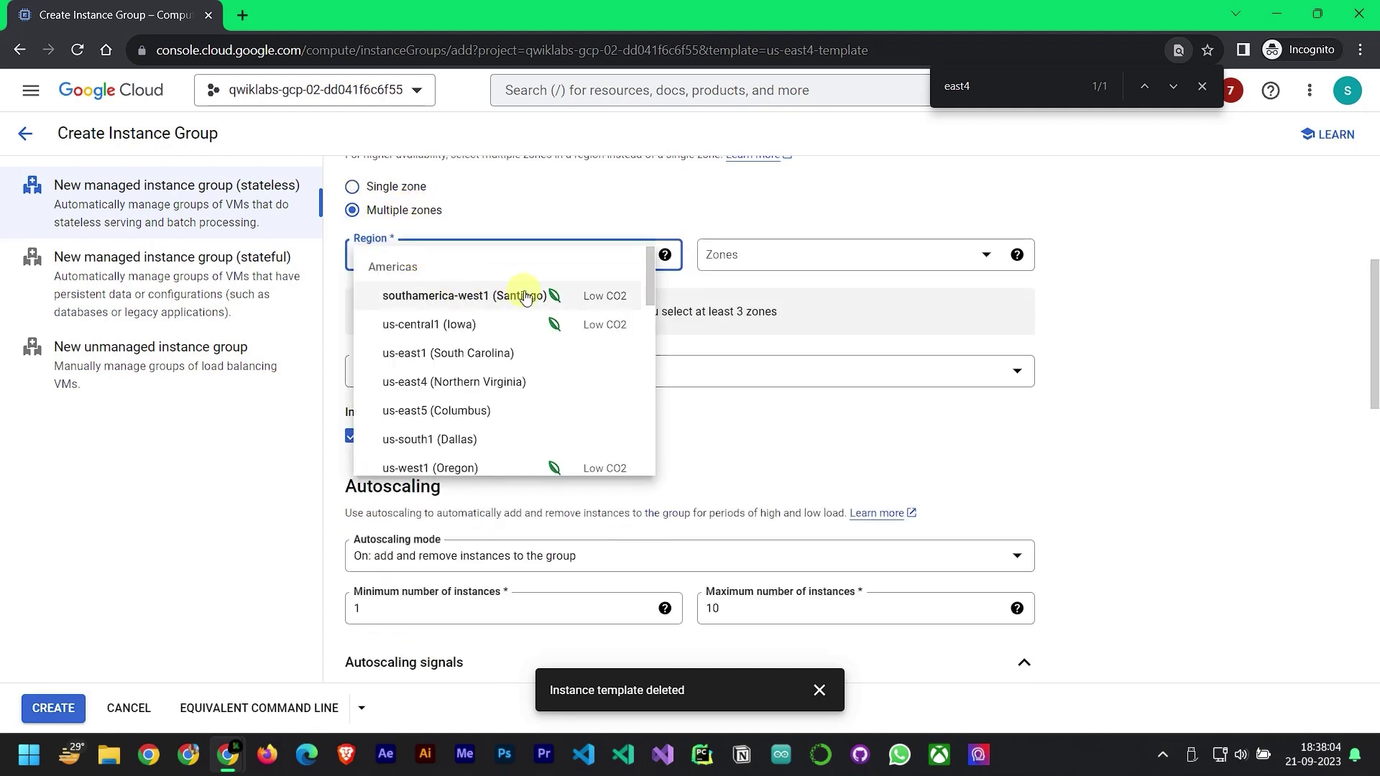
pyautogui.click(466, 383)
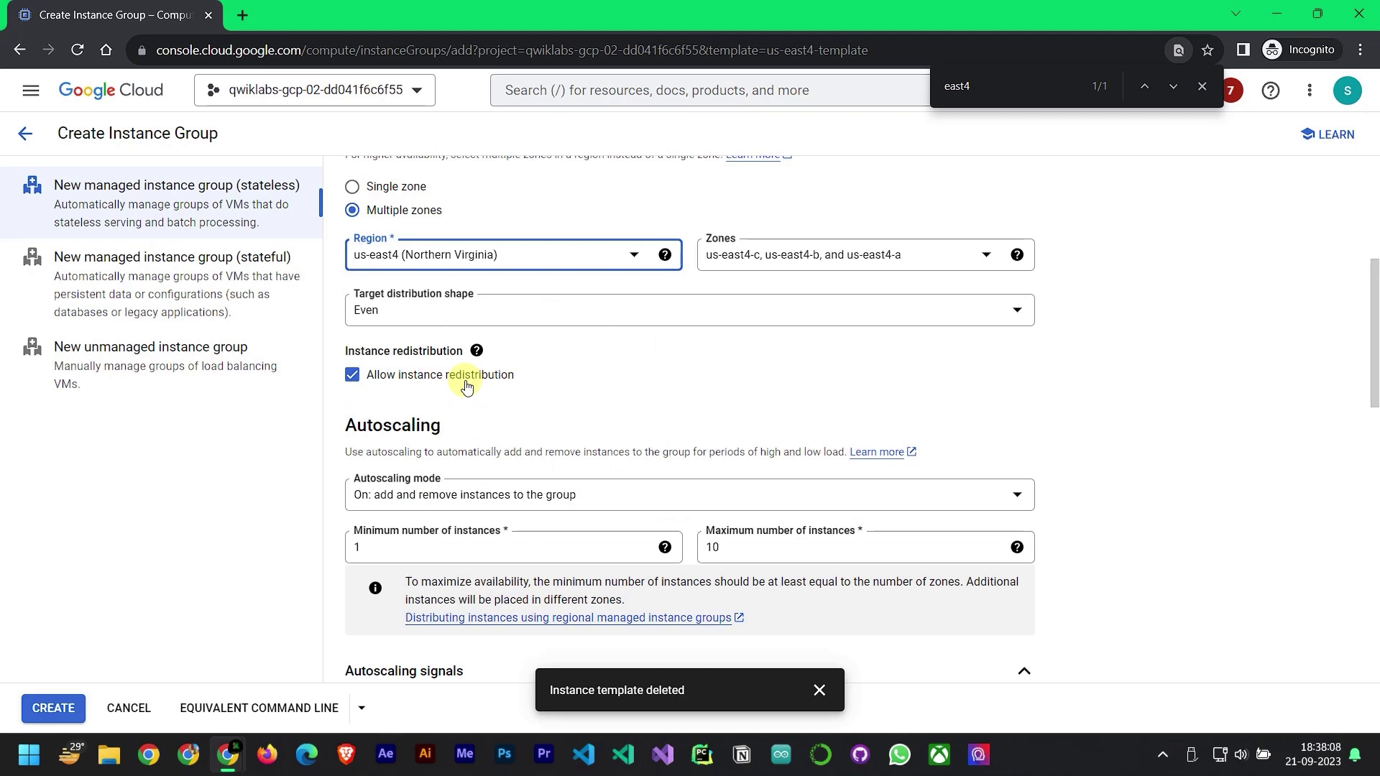
# Set the autoscaling signal's target CPU utilization to 80% and finish editing the signal
pyautogui.scroll(-3, 607, 422)
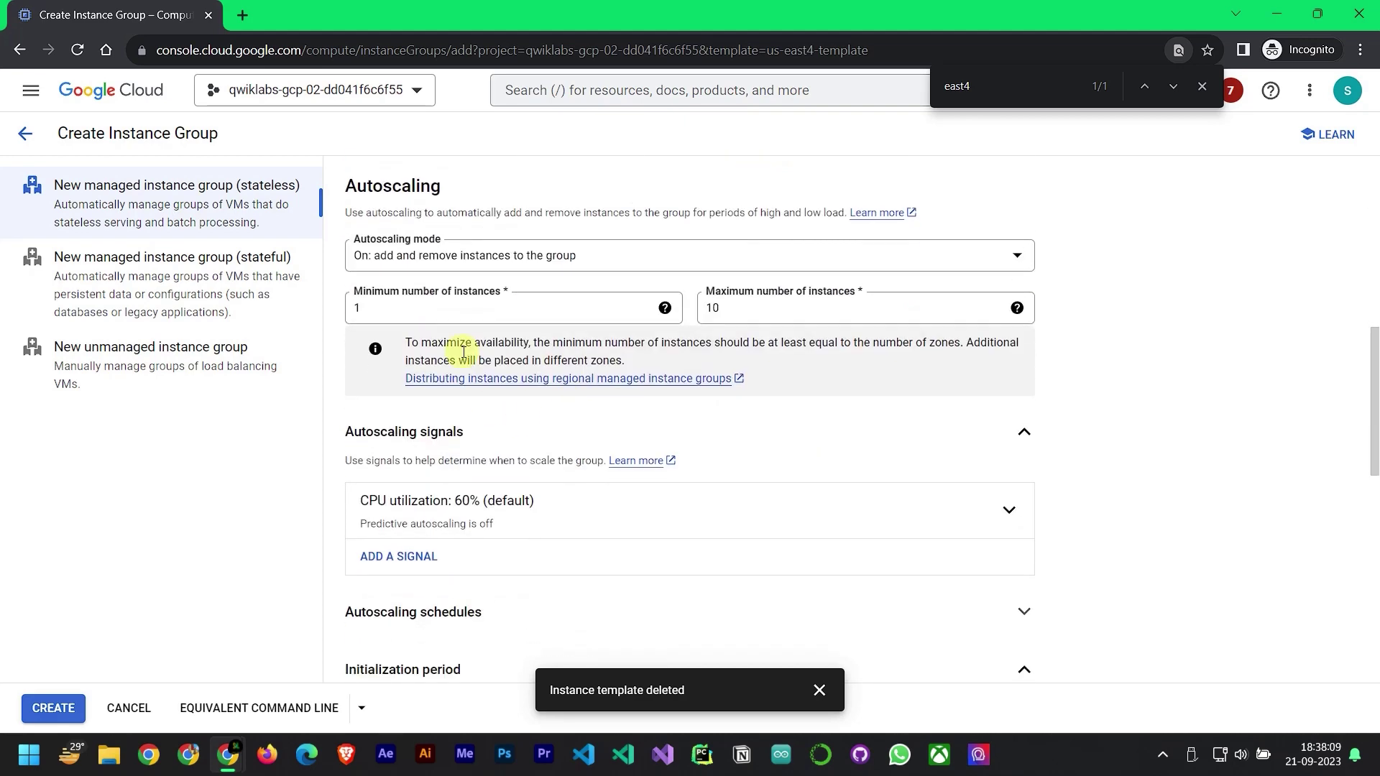
pyautogui.click(471, 532)
pyautogui.click(431, 620)
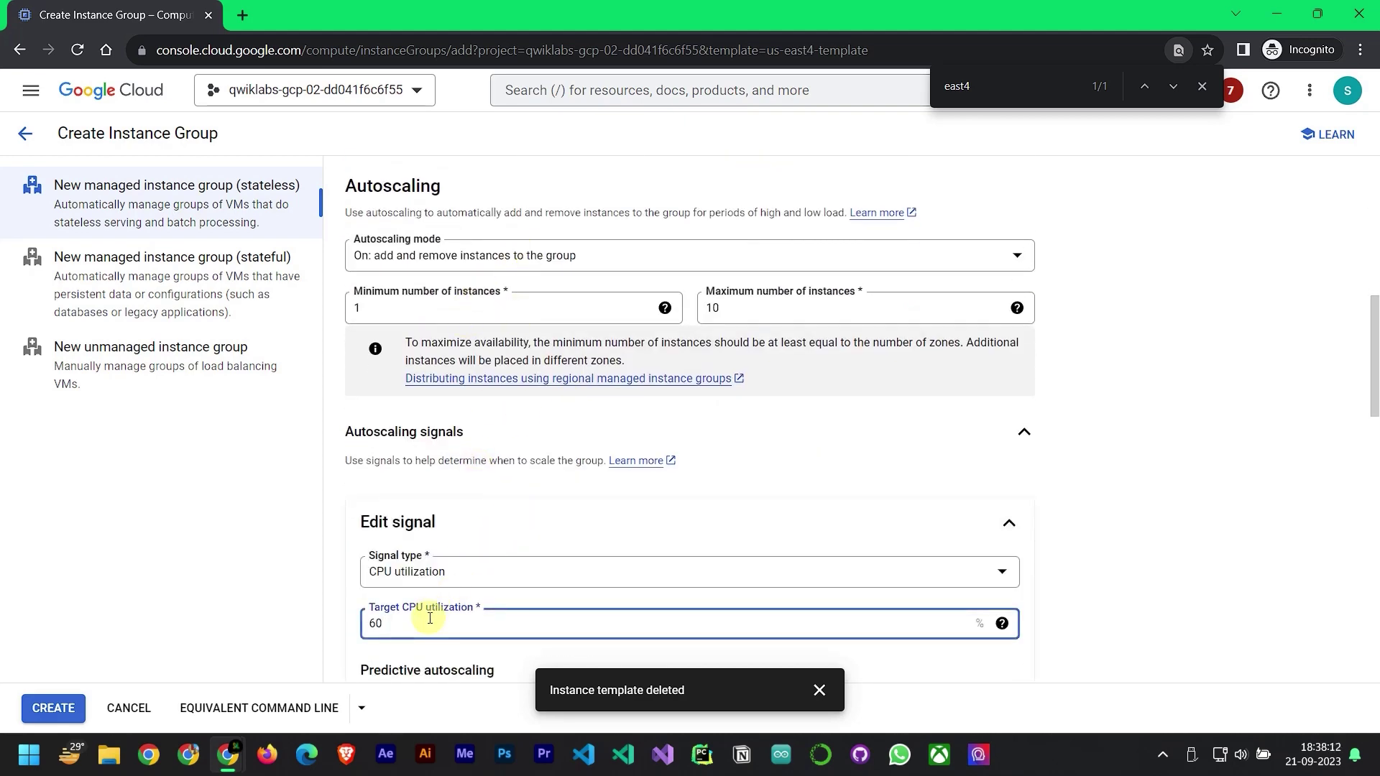
pyautogui.write('80')
pyautogui.scroll(-3, 429, 618)
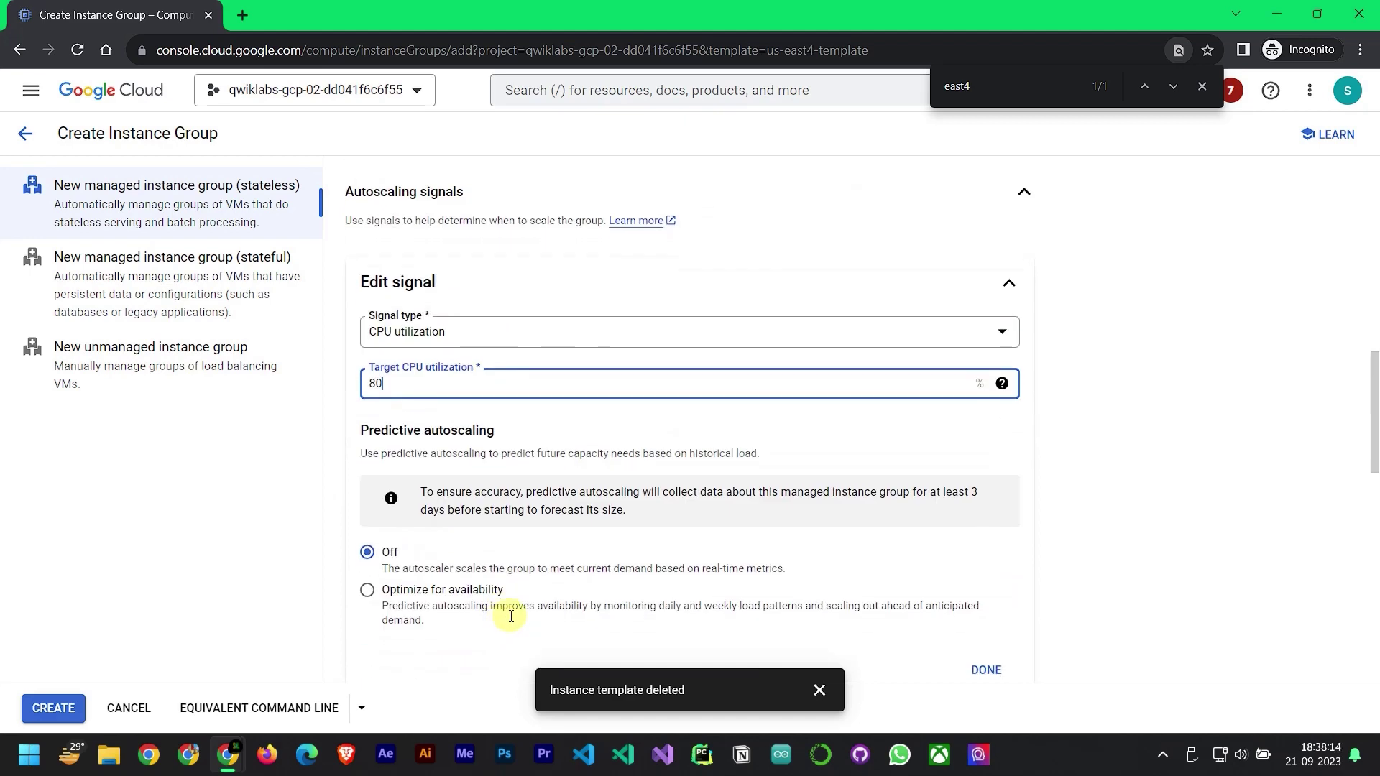
pyautogui.click(819, 690)
pyautogui.click(985, 670)
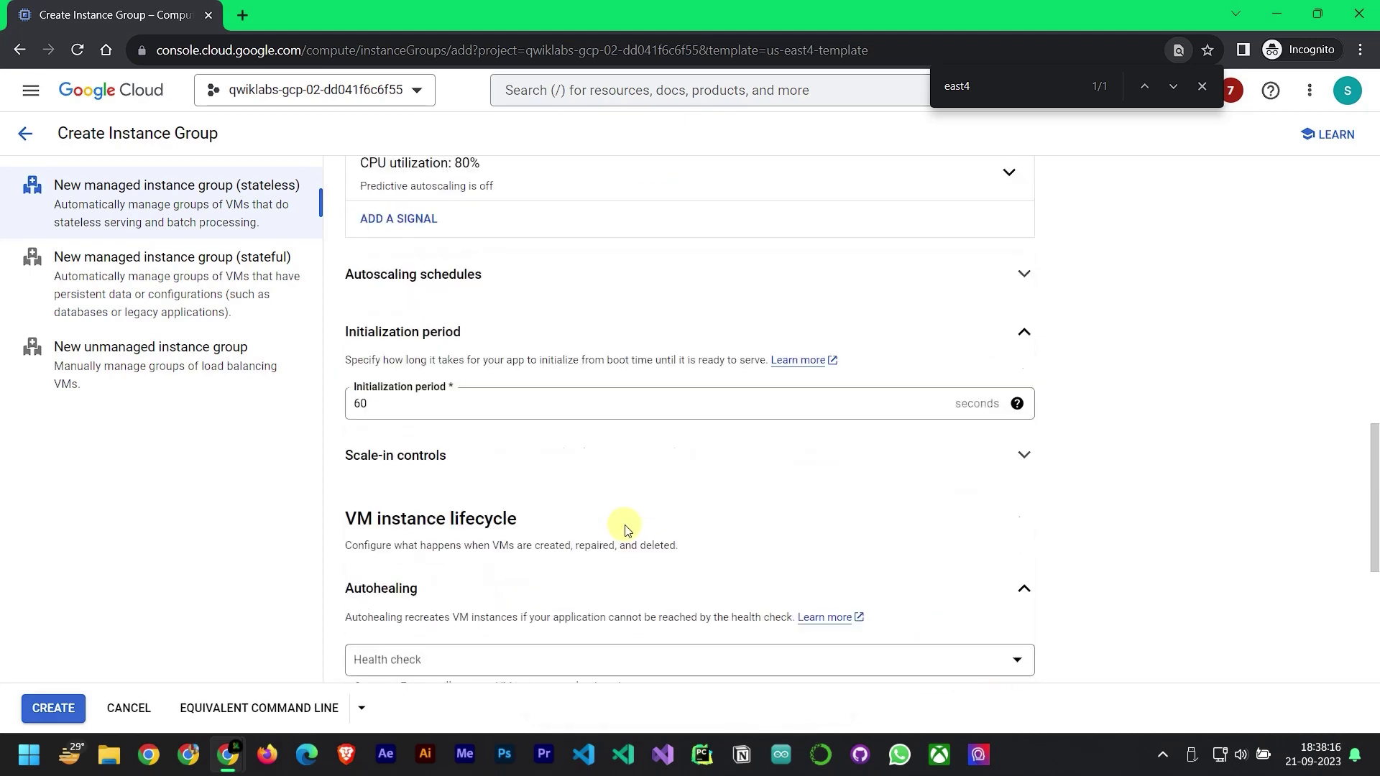
# Set the initialization period to 45 seconds and create the instance group
pyautogui.scroll(-3, 354, 308)
pyautogui.scroll(-1, 441, 410)
pyautogui.scroll(5, 501, 465)
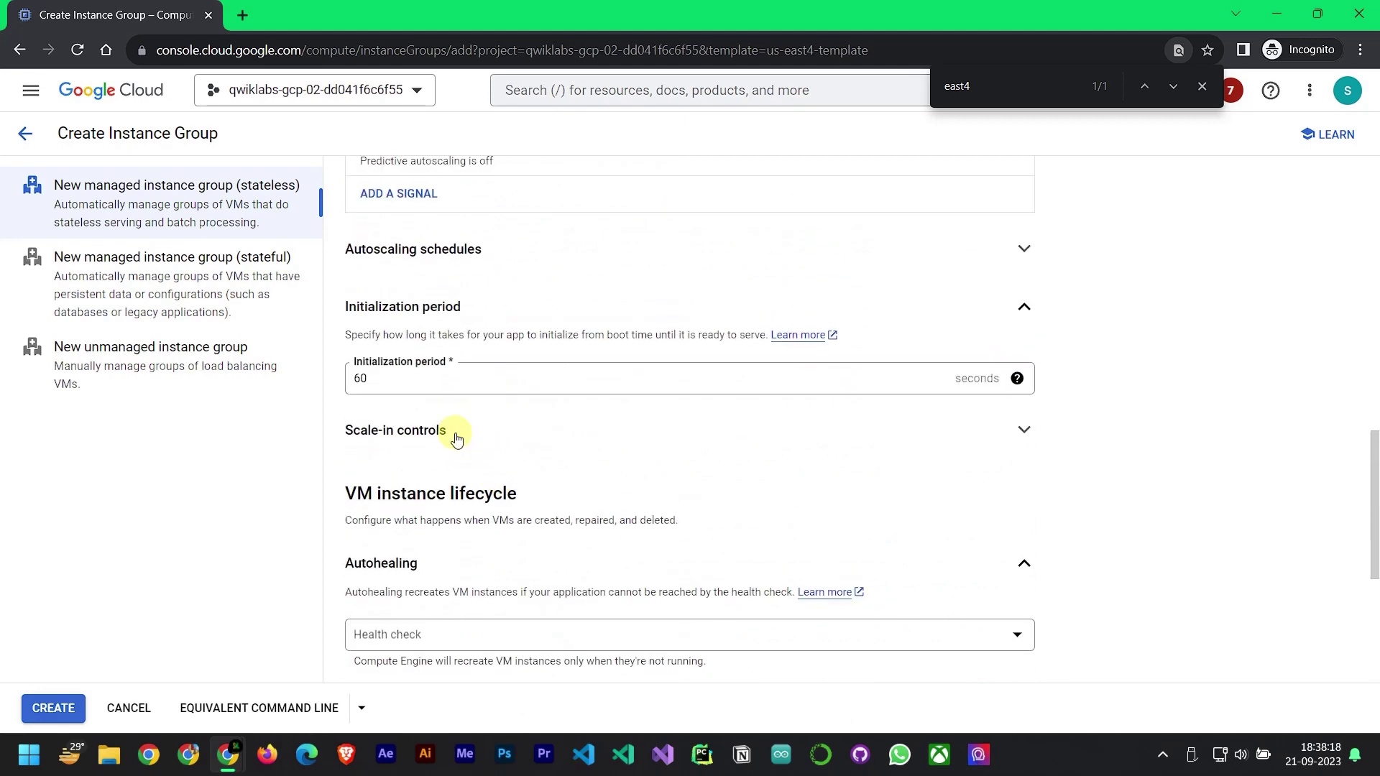
pyautogui.click(416, 381)
pyautogui.press('BackSpace')
pyautogui.press('BackSpace')
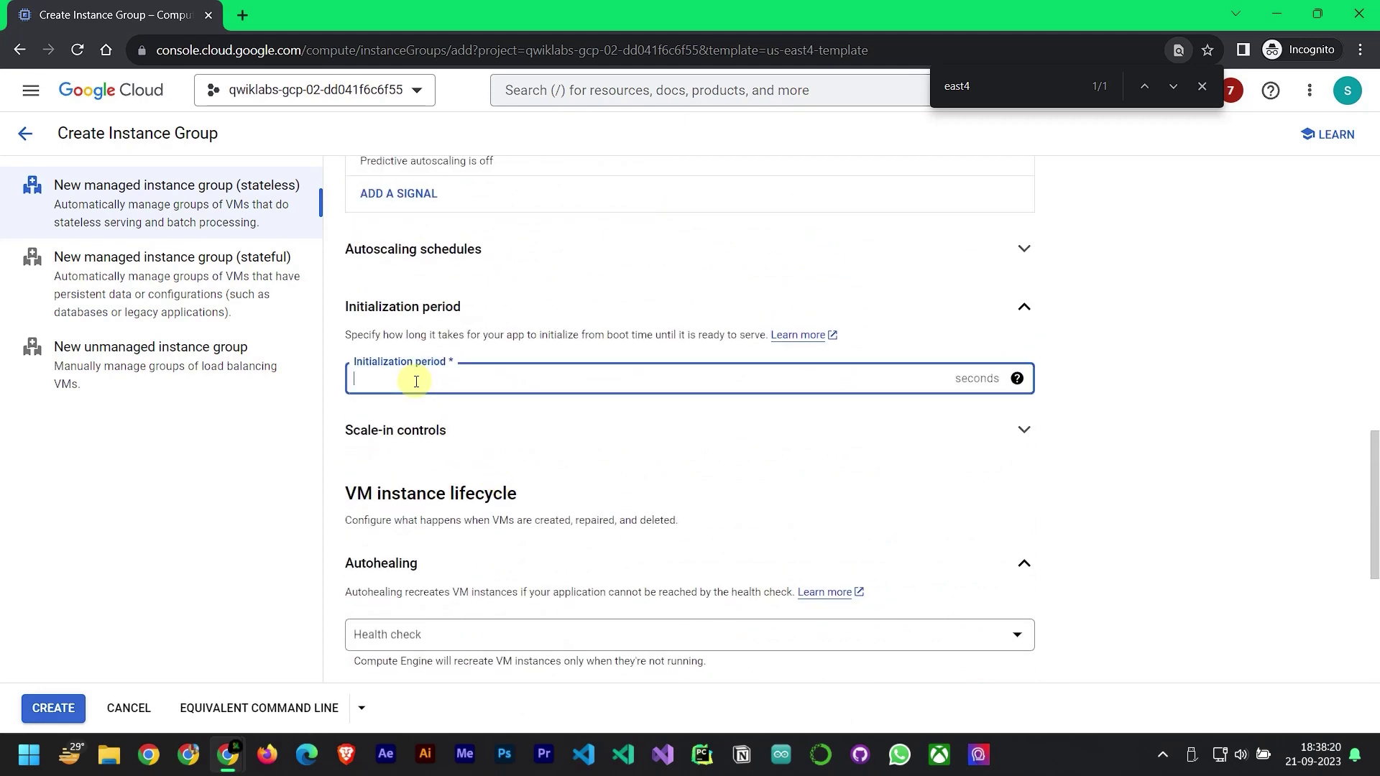
pyautogui.write('45')
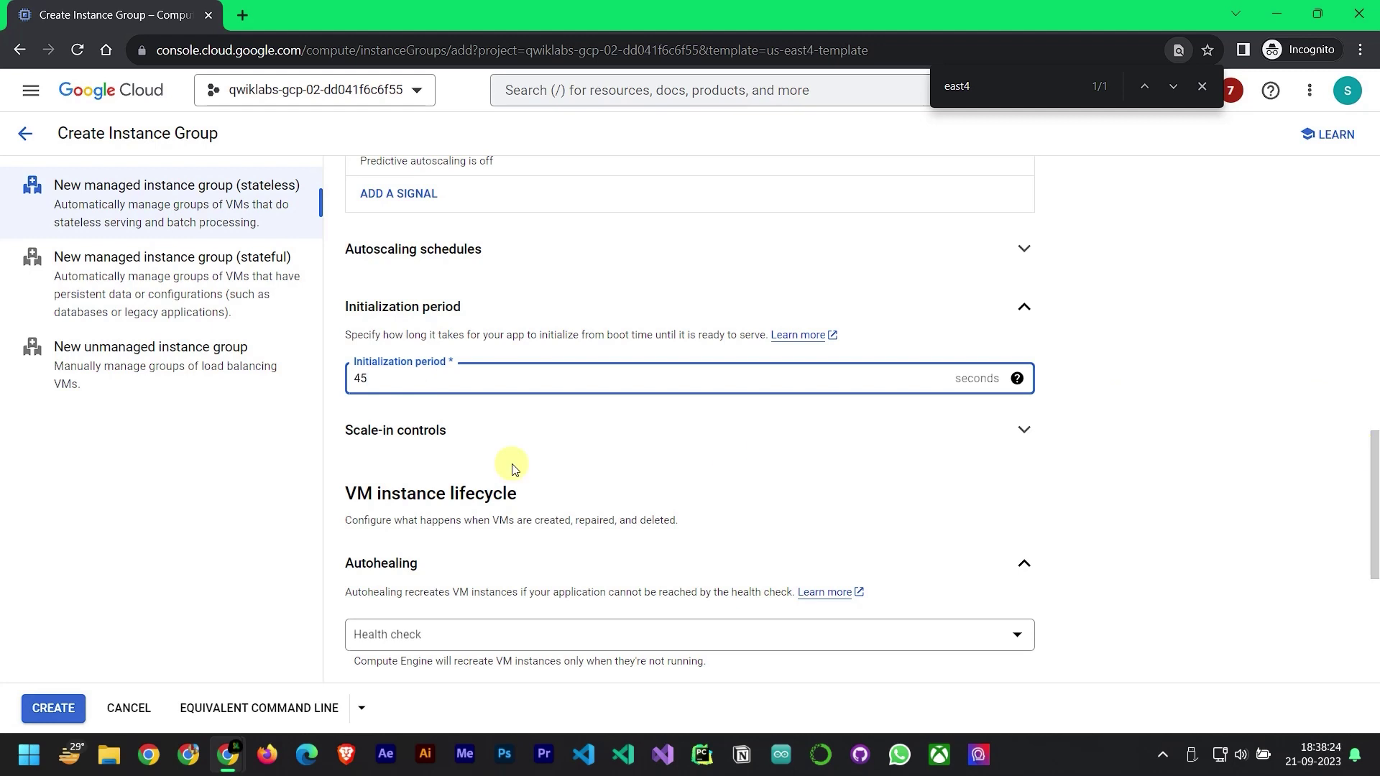
pyautogui.click(51, 705)
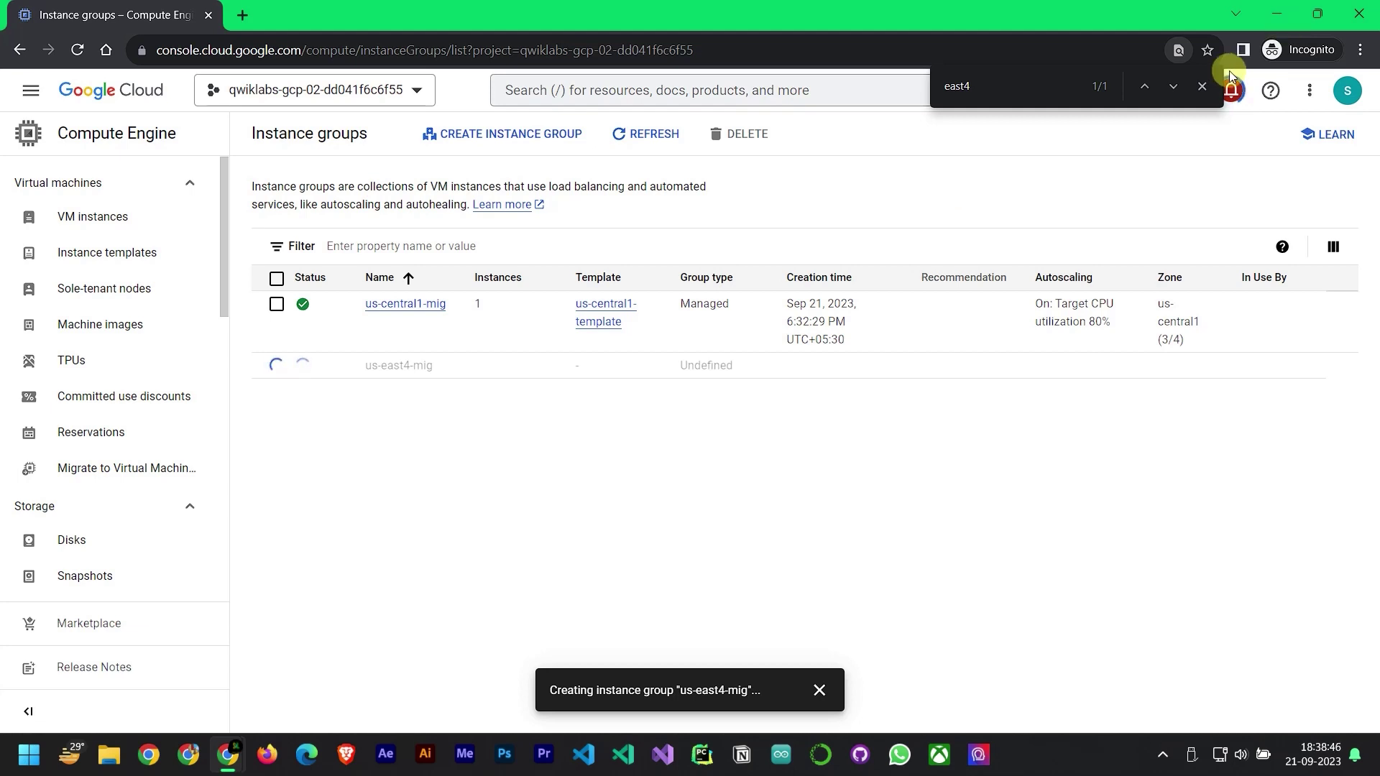
# Close the page search and check the notifications and the status of the us-east4-mig instance group
pyautogui.click(1201, 87)
pyautogui.click(1228, 90)
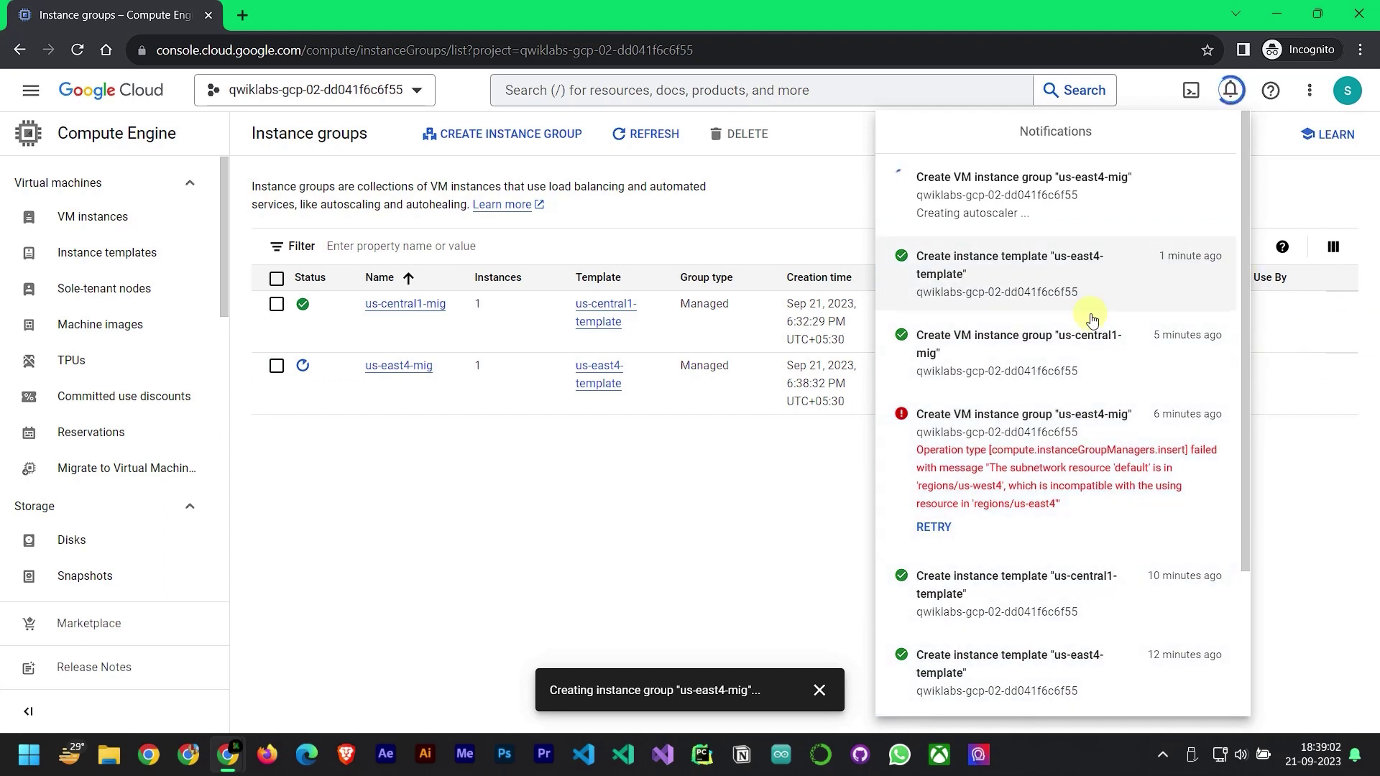
pyautogui.click(689, 466)
pyautogui.moveTo(303, 367)
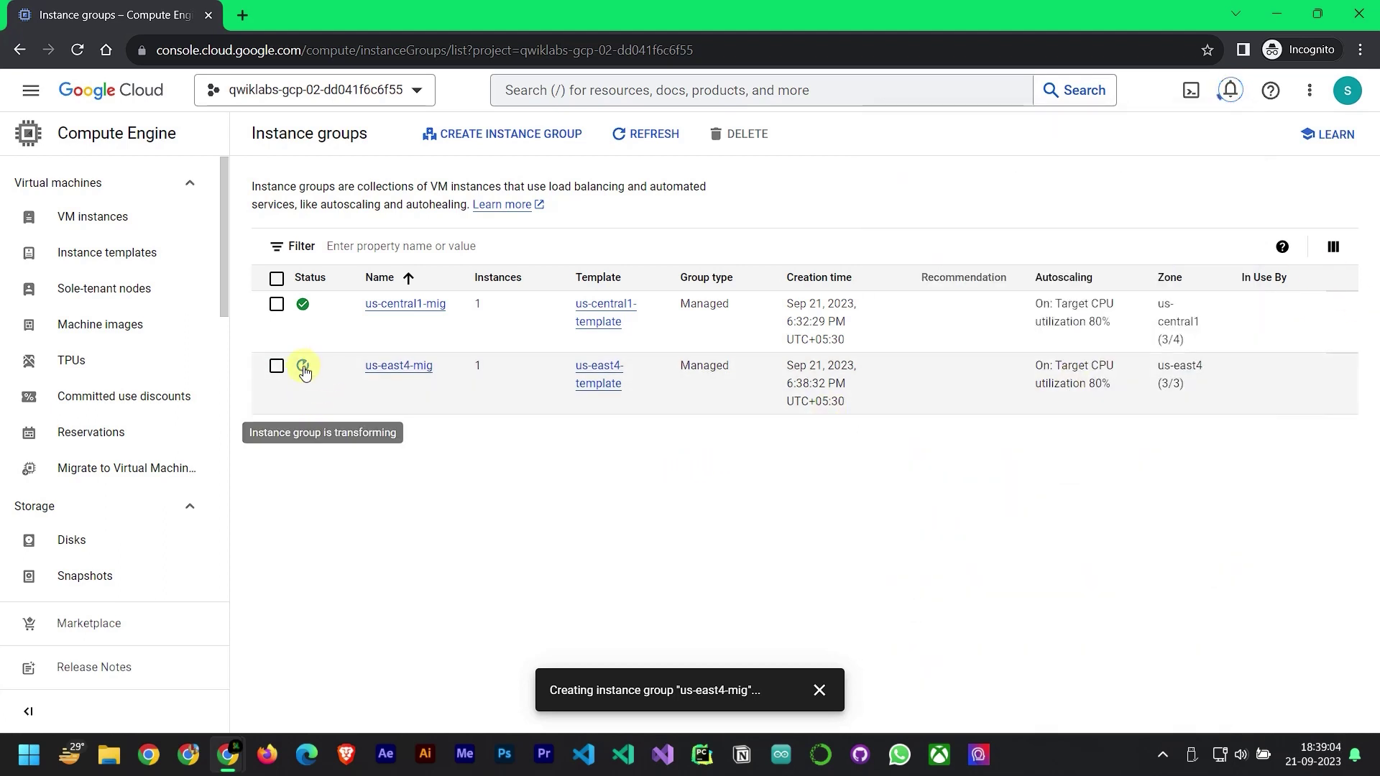
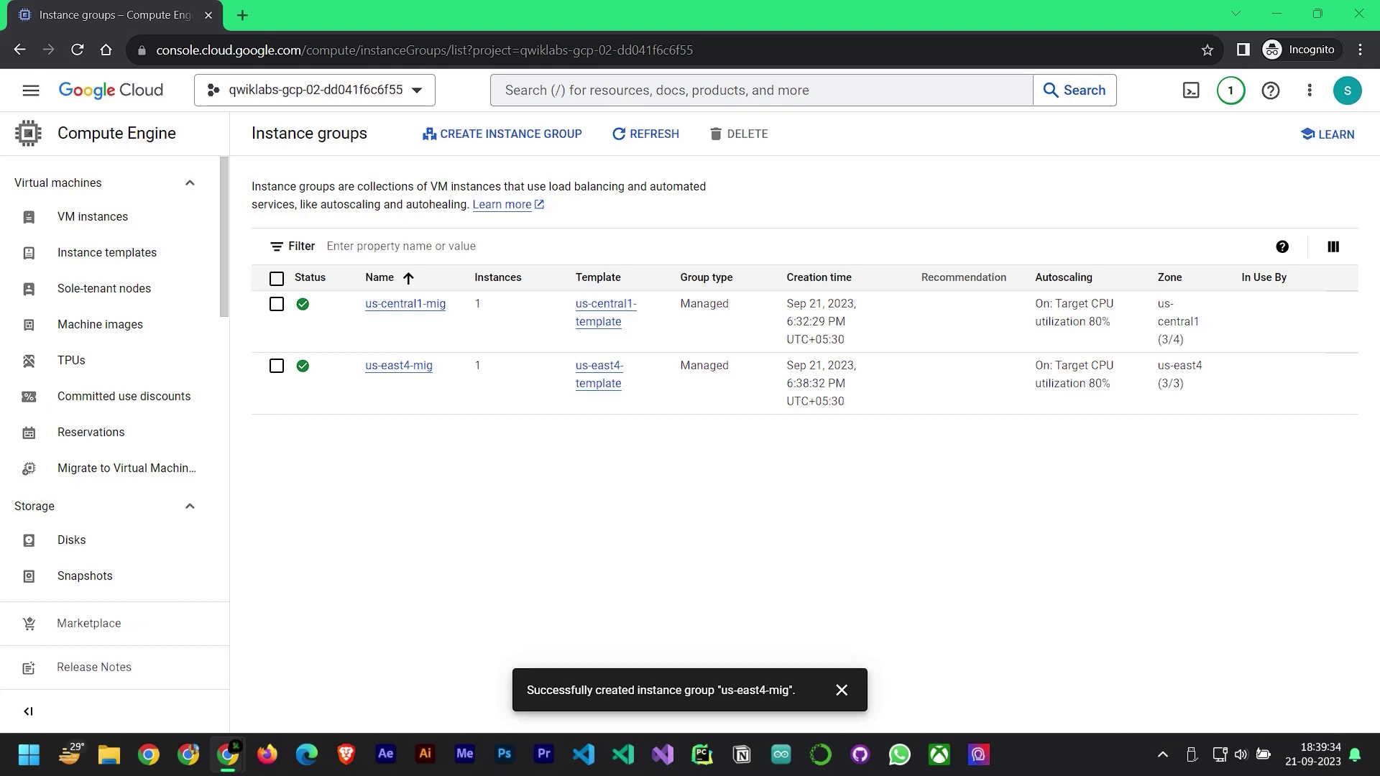
# Open the Load balancing page under the Network services product
pyautogui.click(29, 105)
pyautogui.moveTo(131, 280)
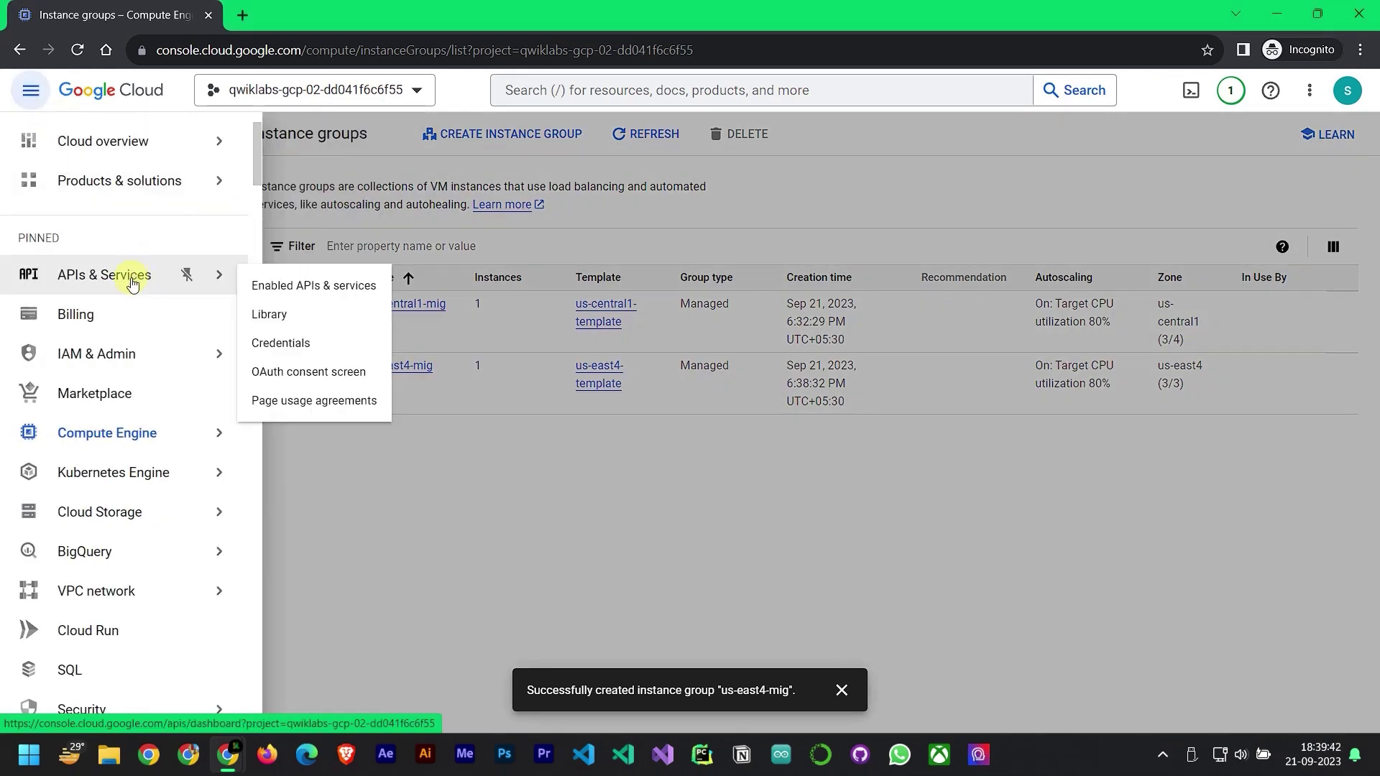
pyautogui.moveTo(138, 461)
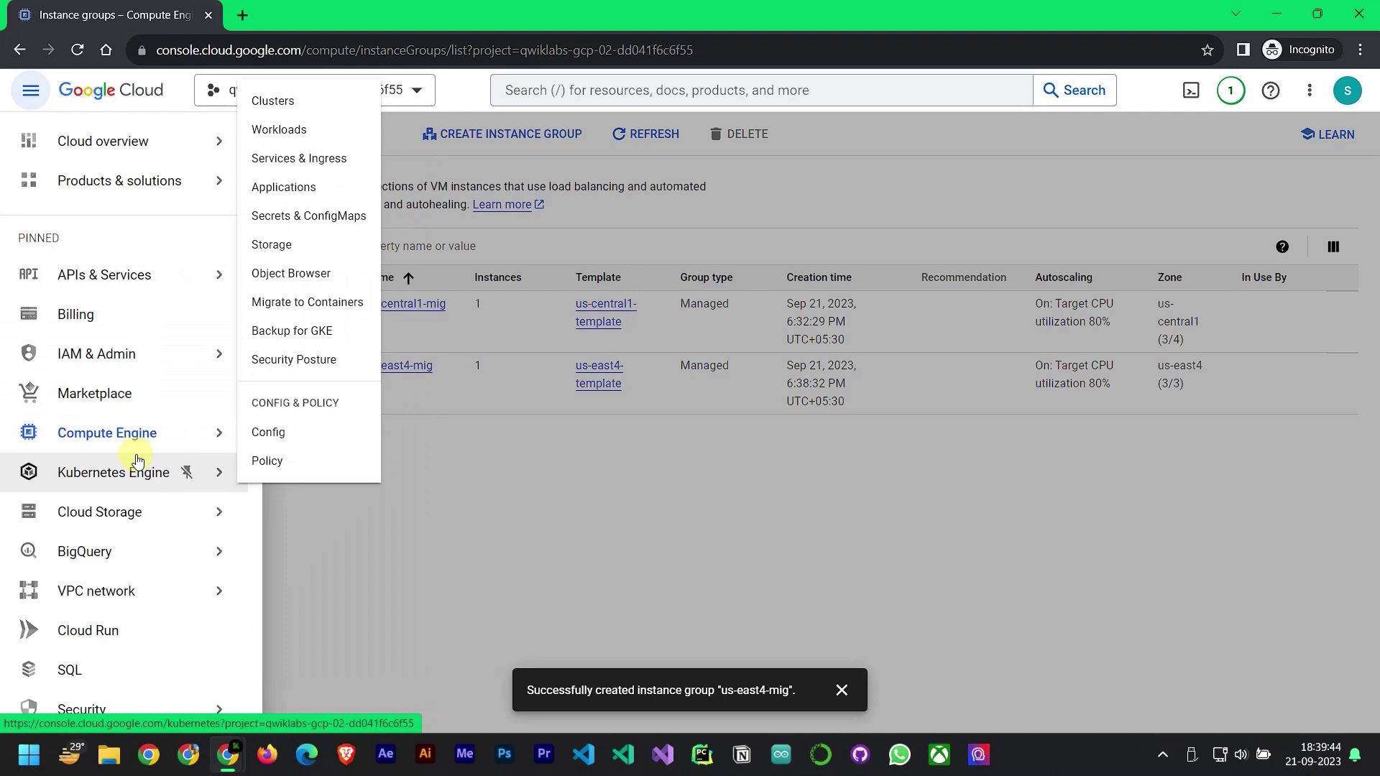
pyautogui.scroll(-5, 102, 299)
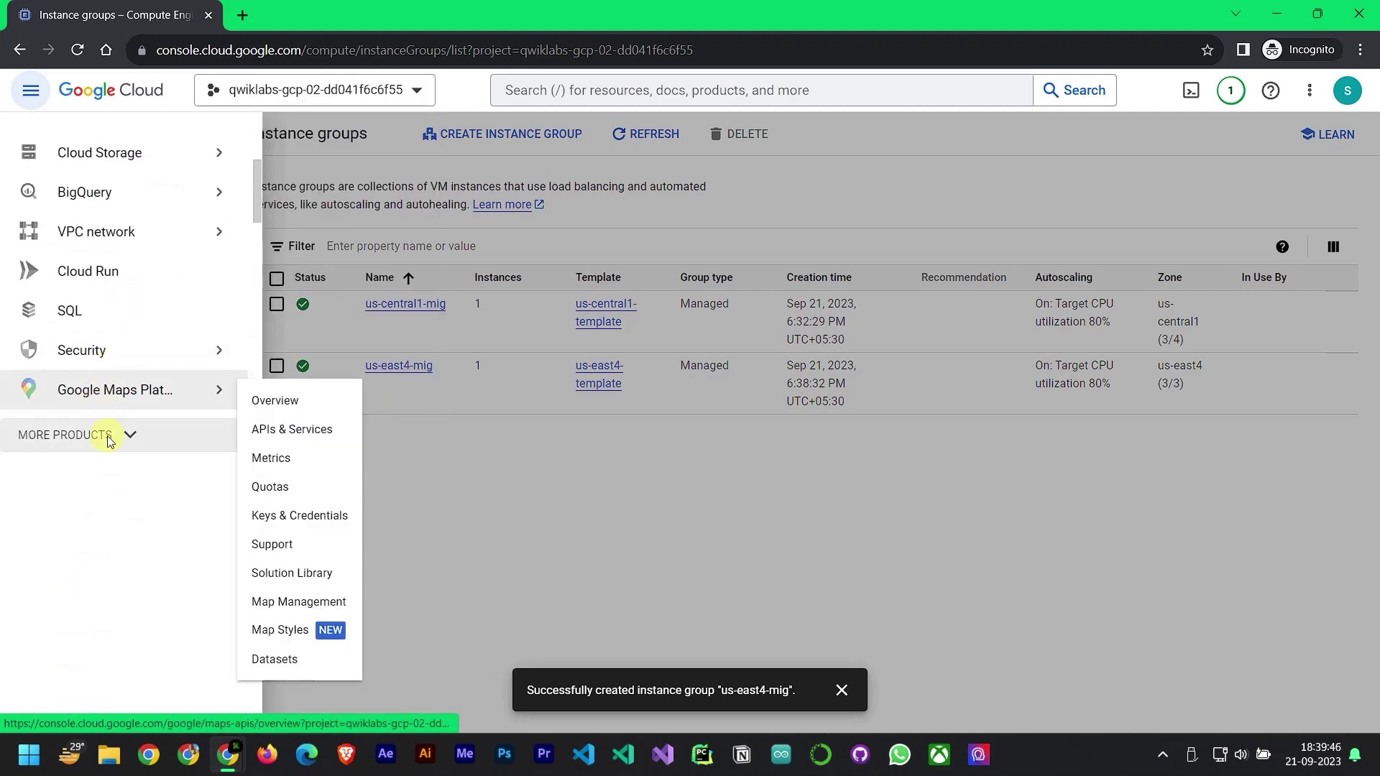
pyautogui.click(109, 435)
pyautogui.scroll(-6, 132, 417)
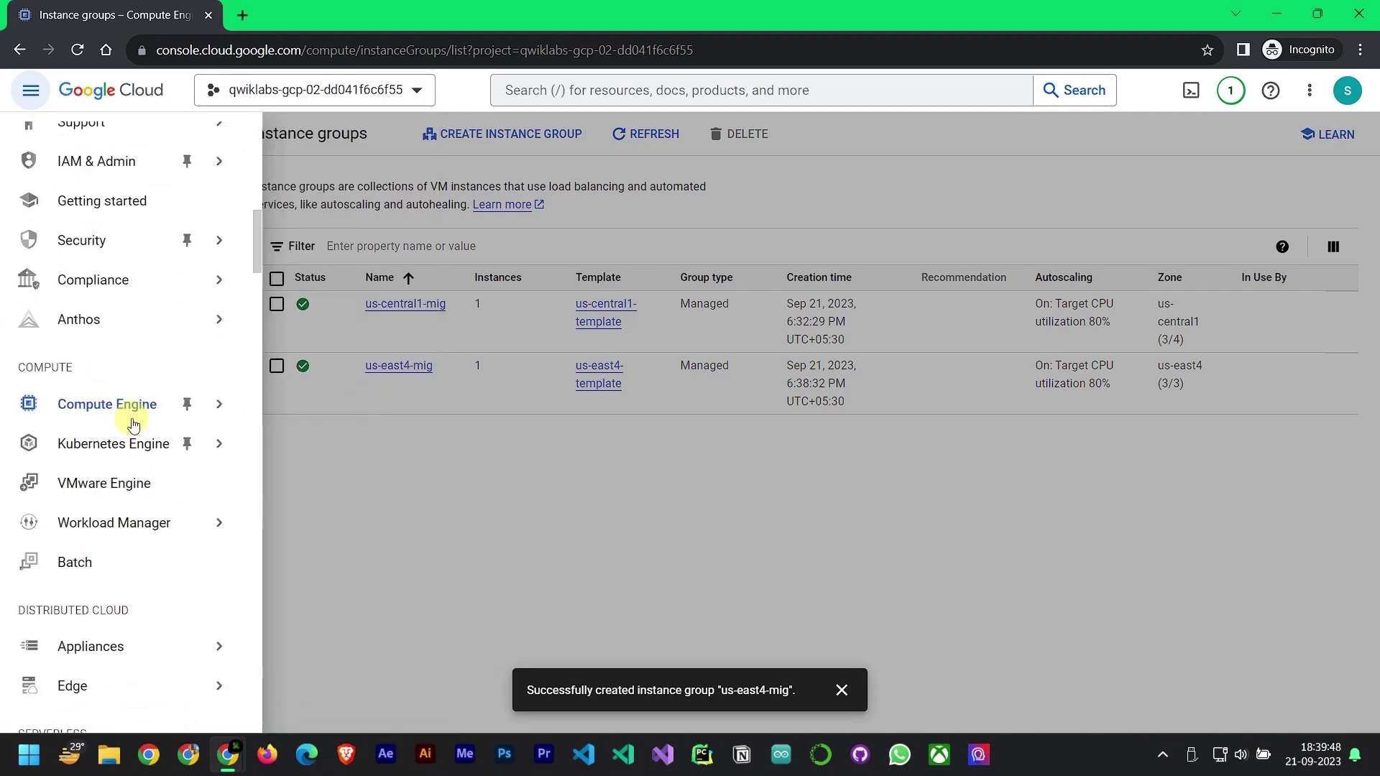
pyautogui.moveTo(135, 406)
pyautogui.scroll(-12, 135, 406)
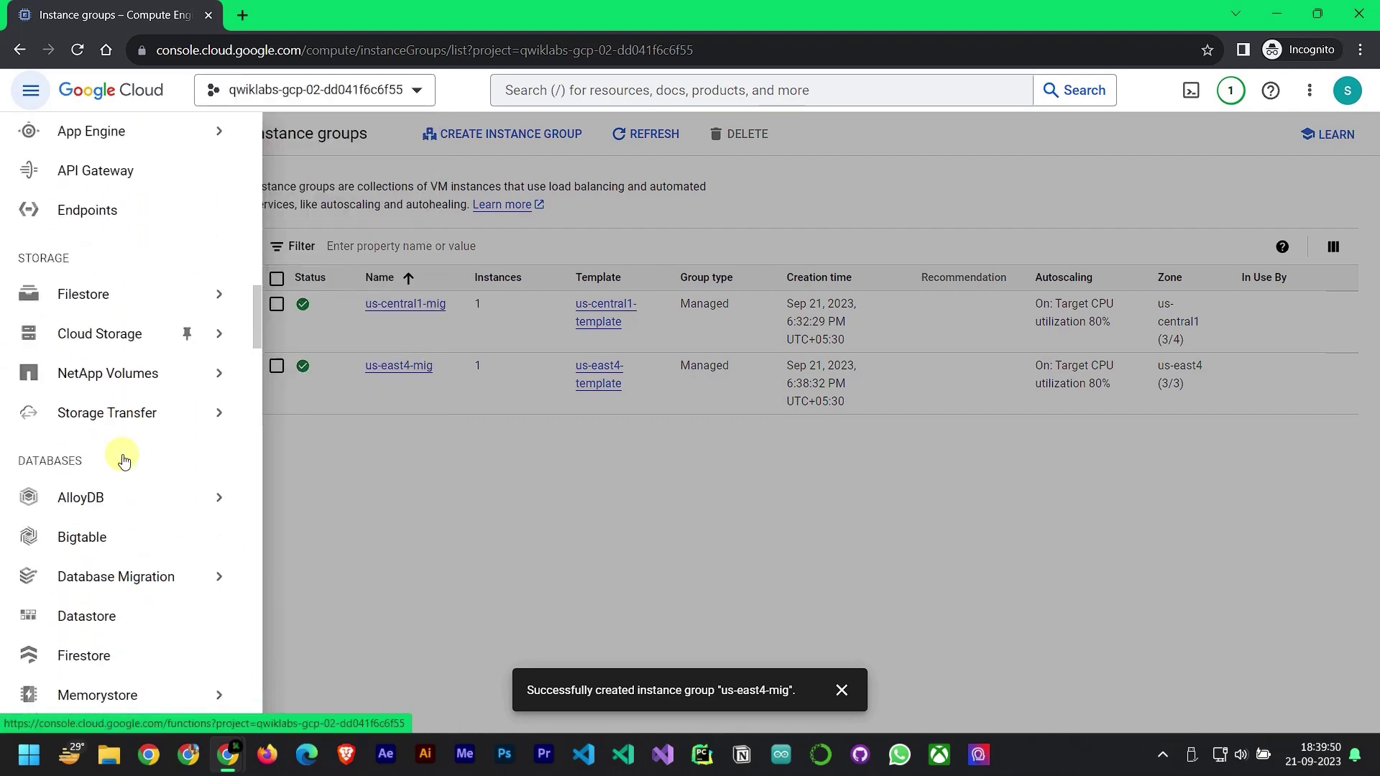
pyautogui.scroll(-8, 123, 460)
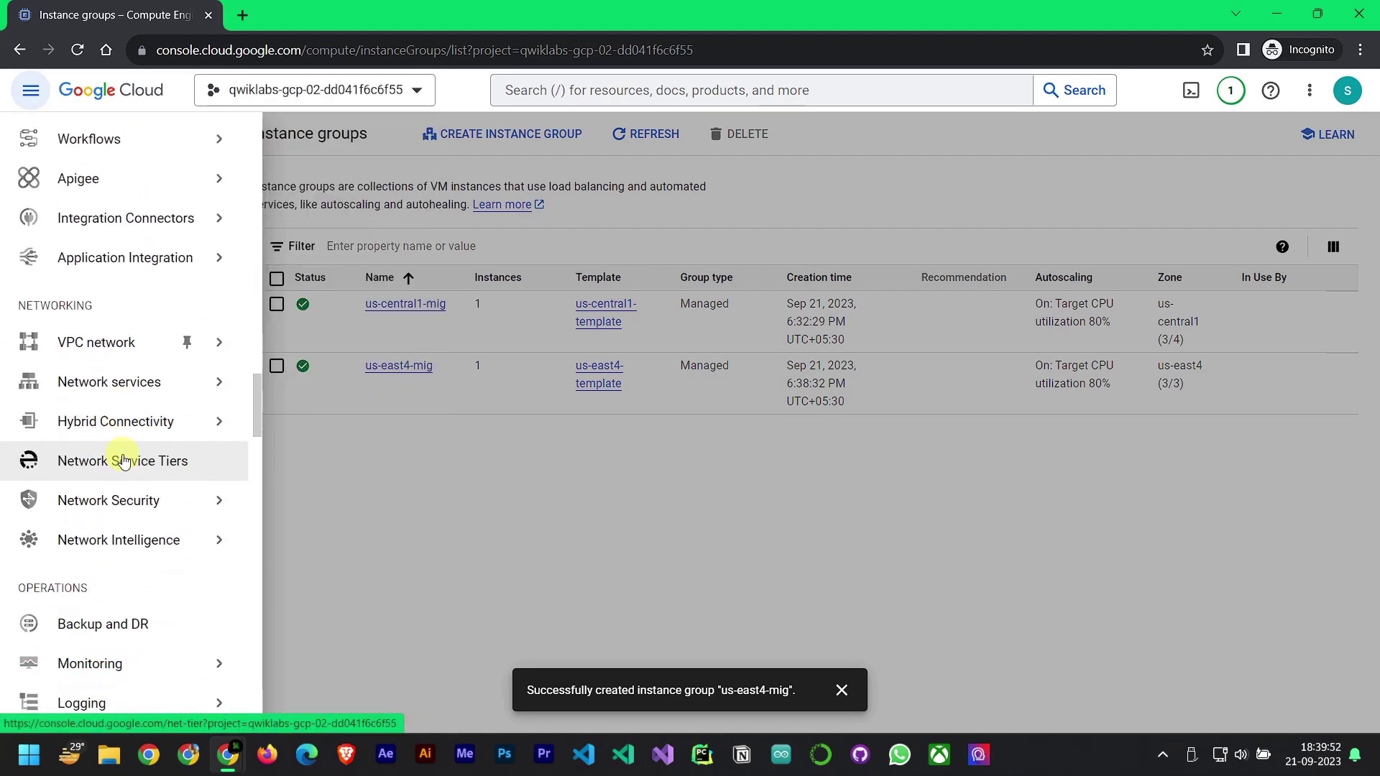
pyautogui.moveTo(150, 352)
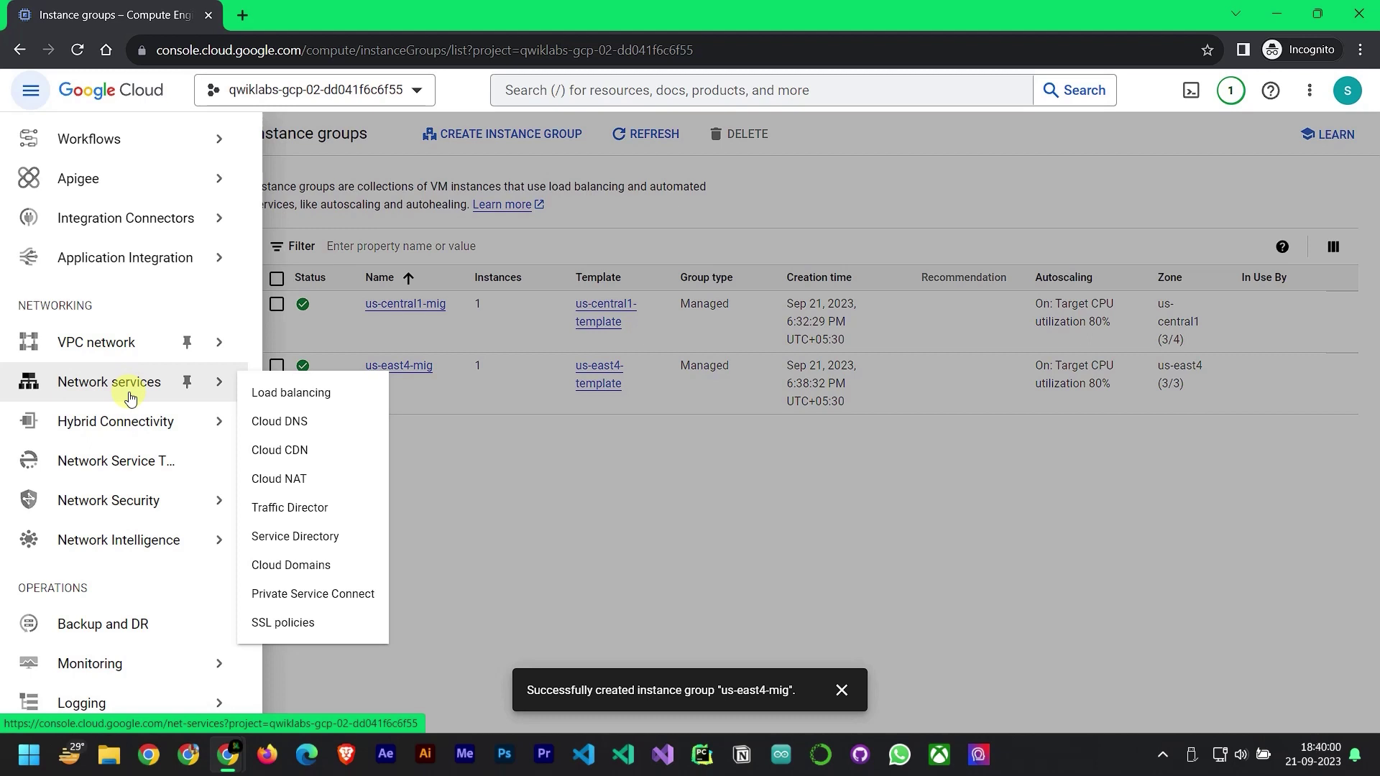
pyautogui.click(256, 392)
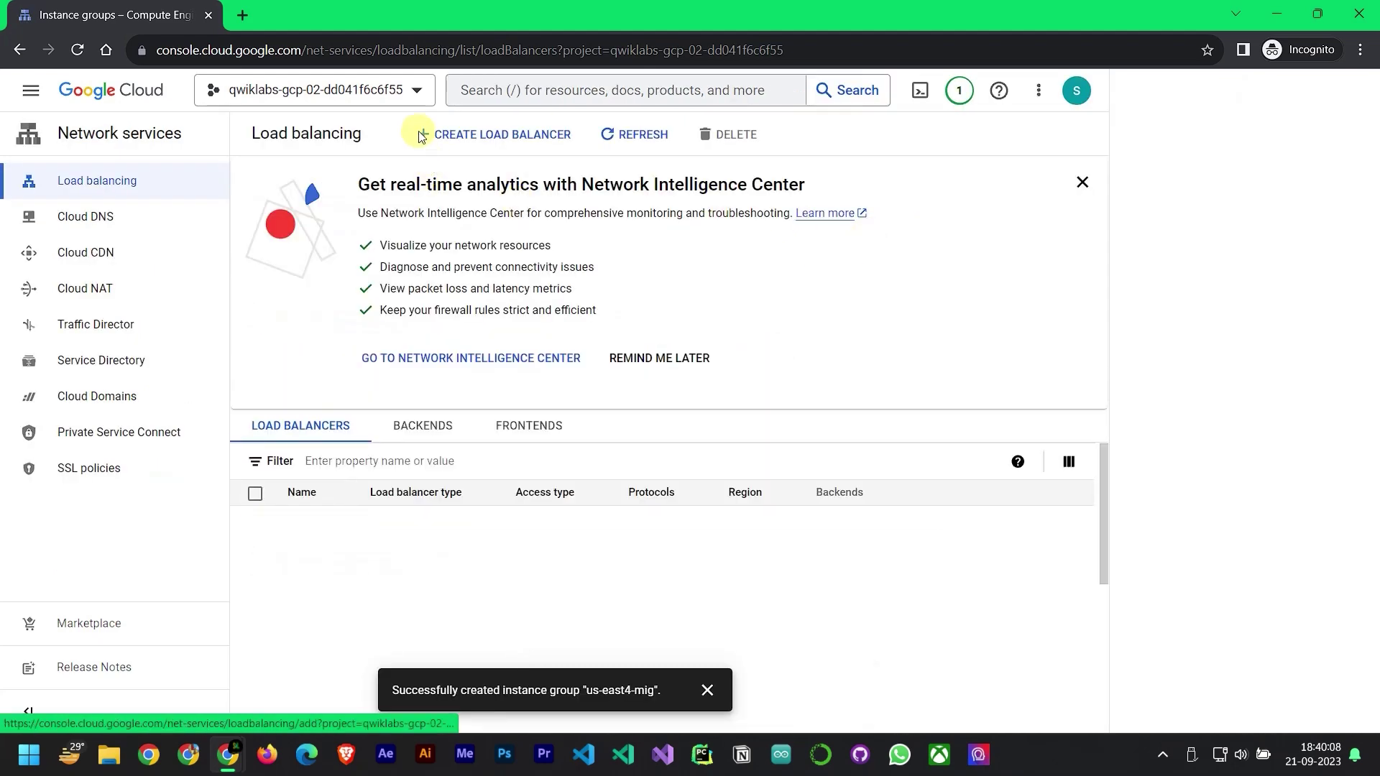
# Start creating an internet-facing Application Load Balancer (HTTP/S) as a global external Application Load Balancer
pyautogui.click(461, 132)
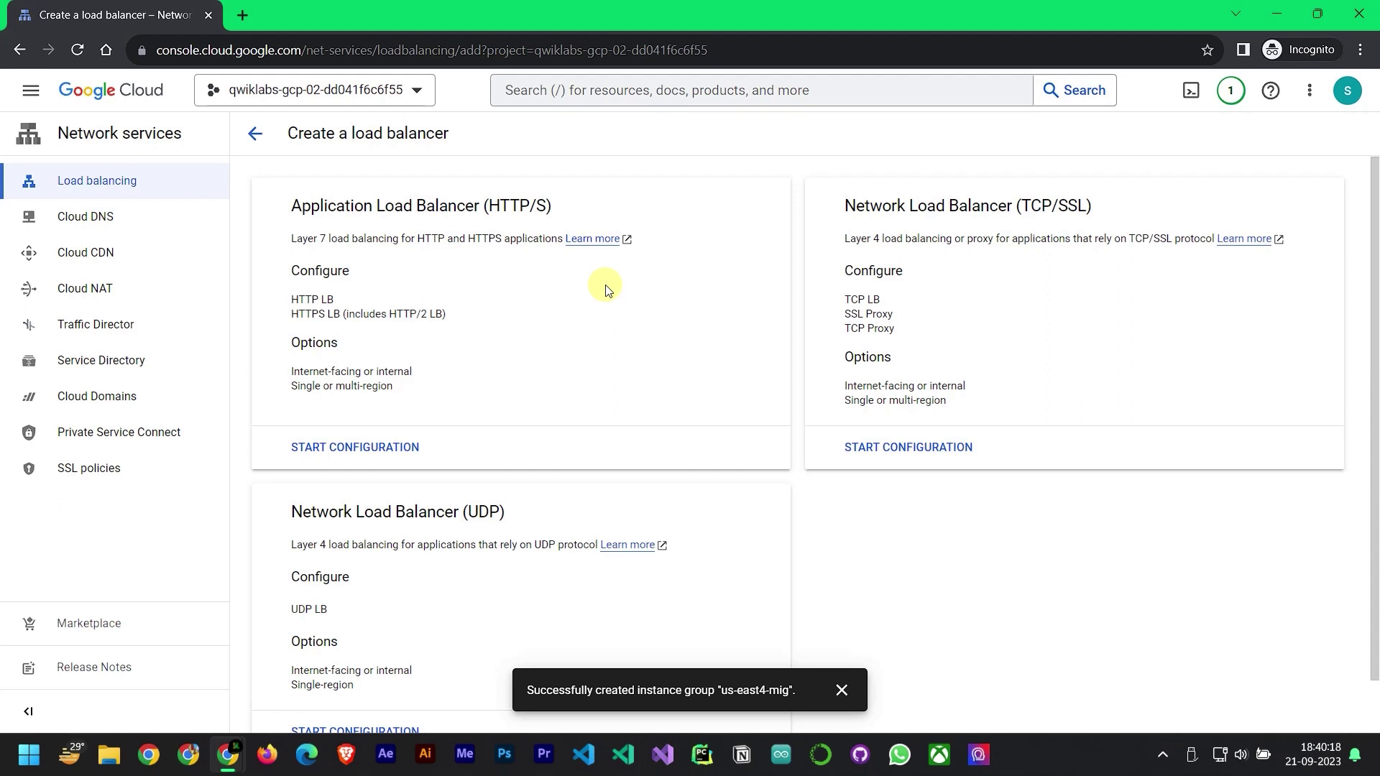
pyautogui.click(357, 443)
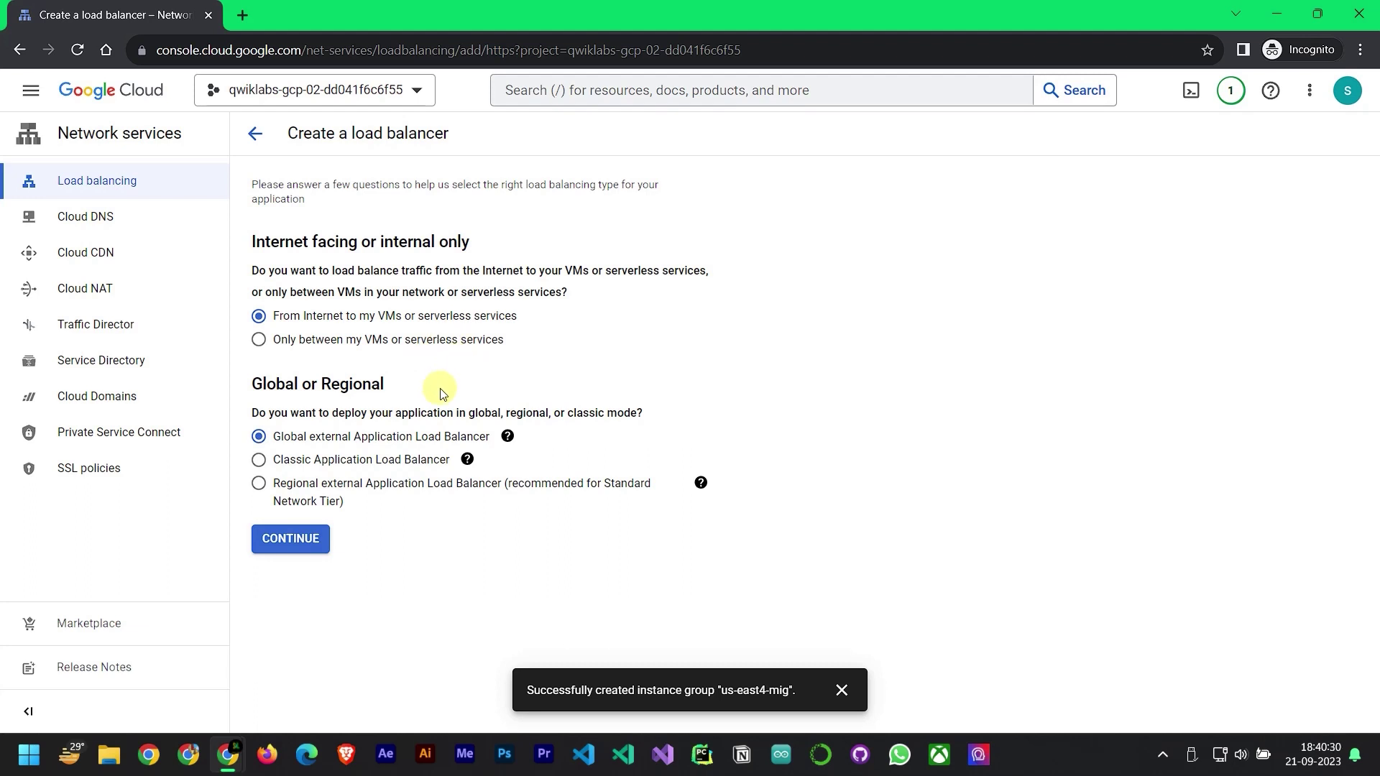
pyautogui.click(288, 544)
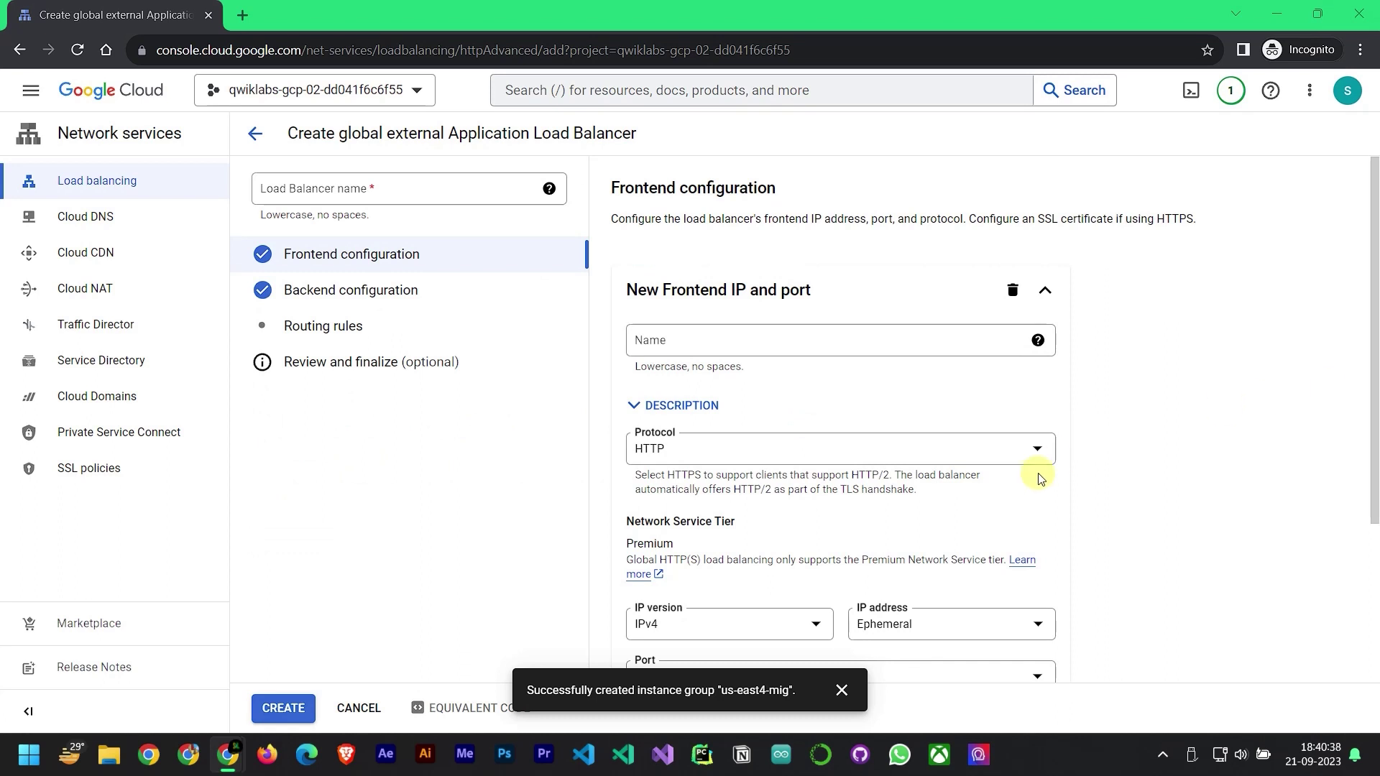
# Name the first frontend http-lb and finish it with HTTP, IPv4, an ephemeral IP address and port 80
pyautogui.click(804, 340)
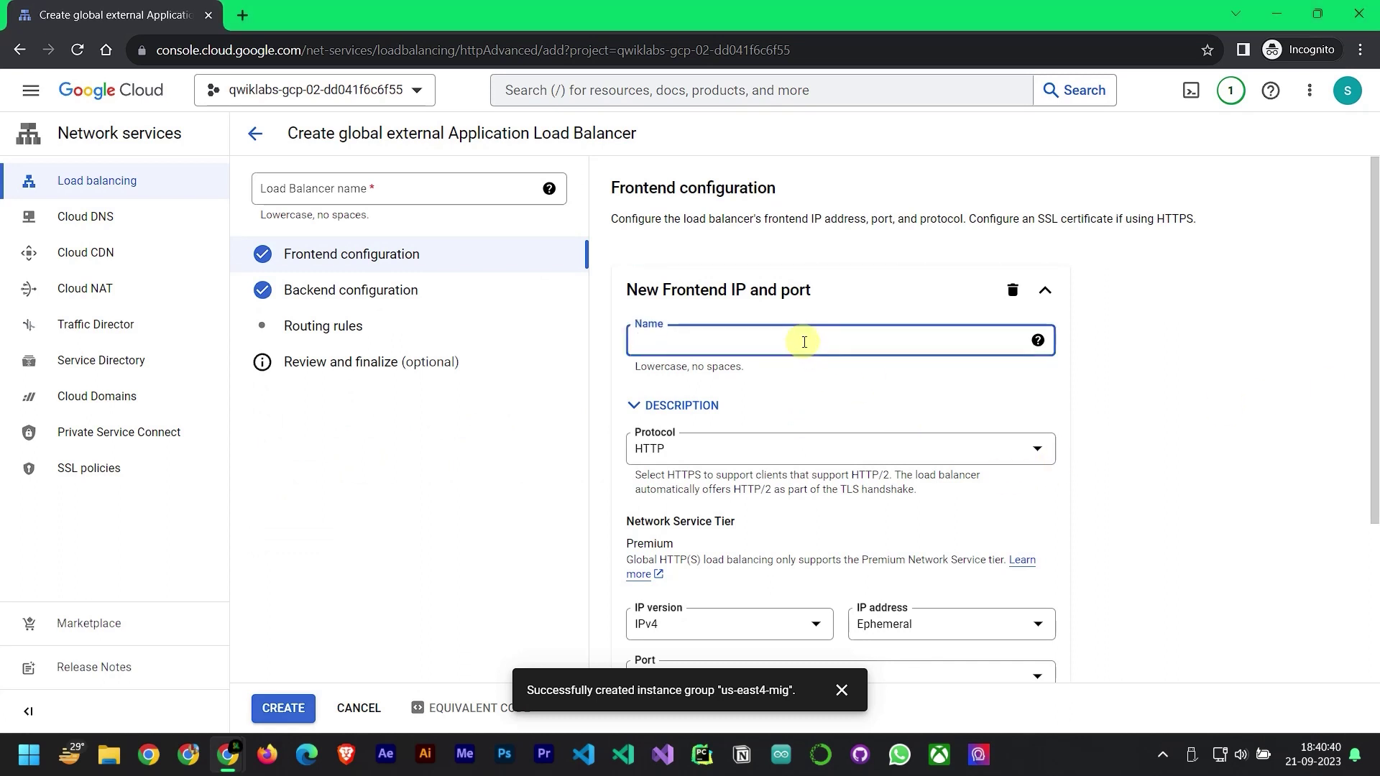
pyautogui.write('http-lb')
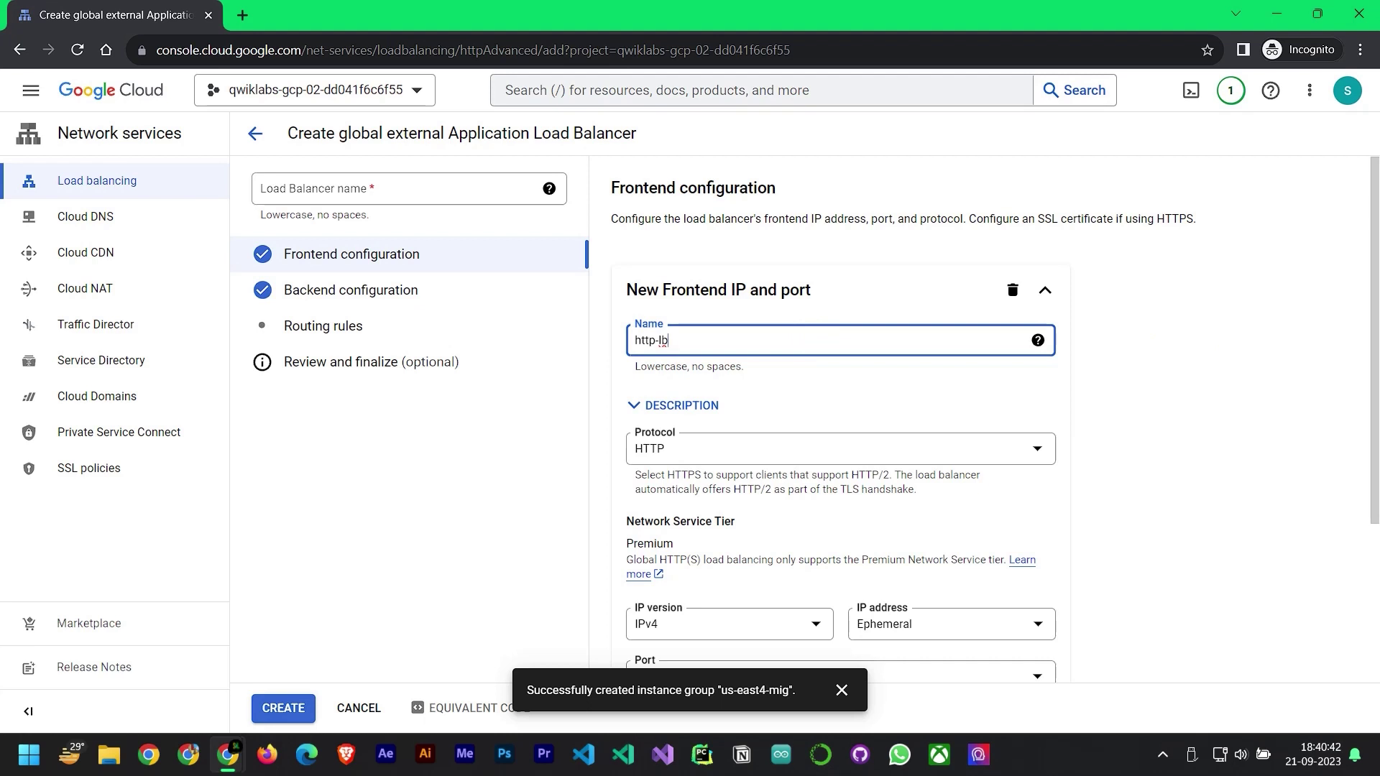
pyautogui.scroll(-2, 718, 489)
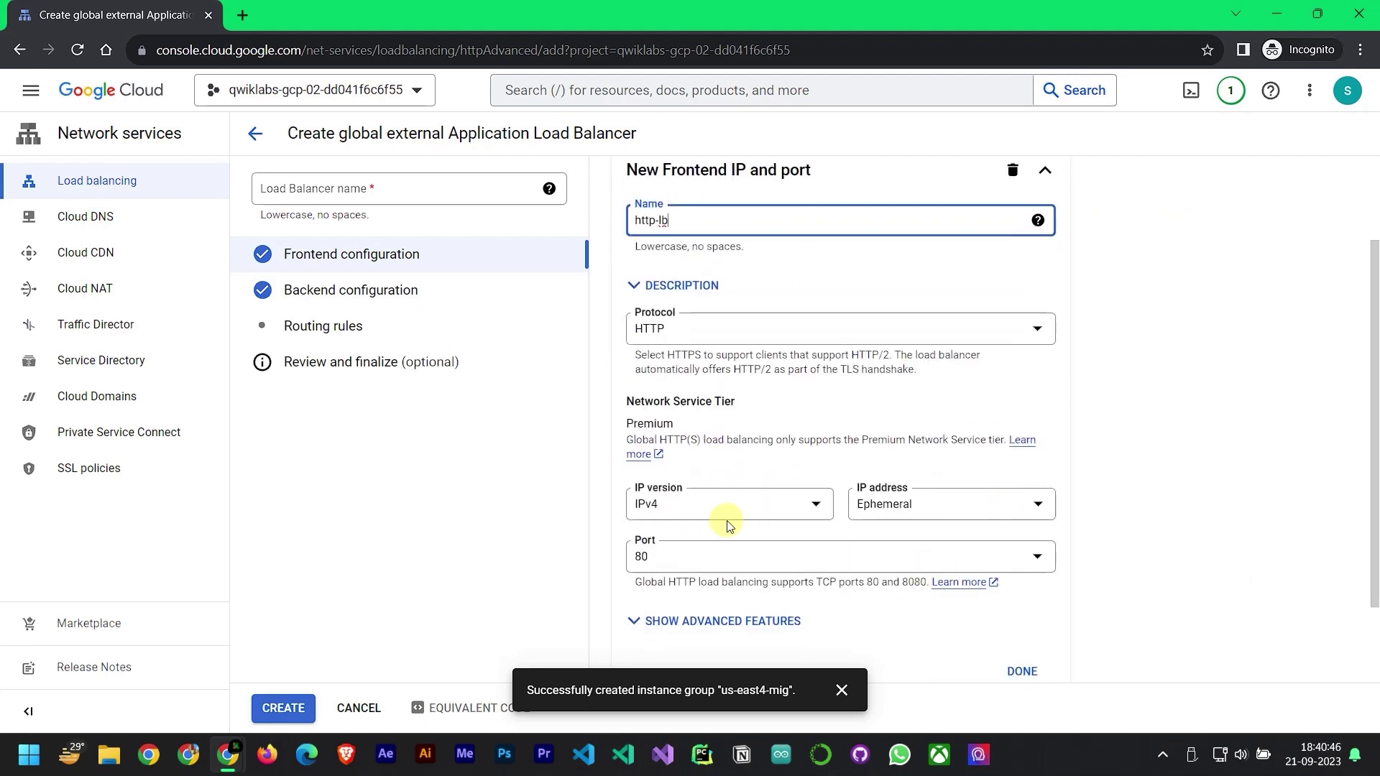
pyautogui.scroll(-2, 740, 528)
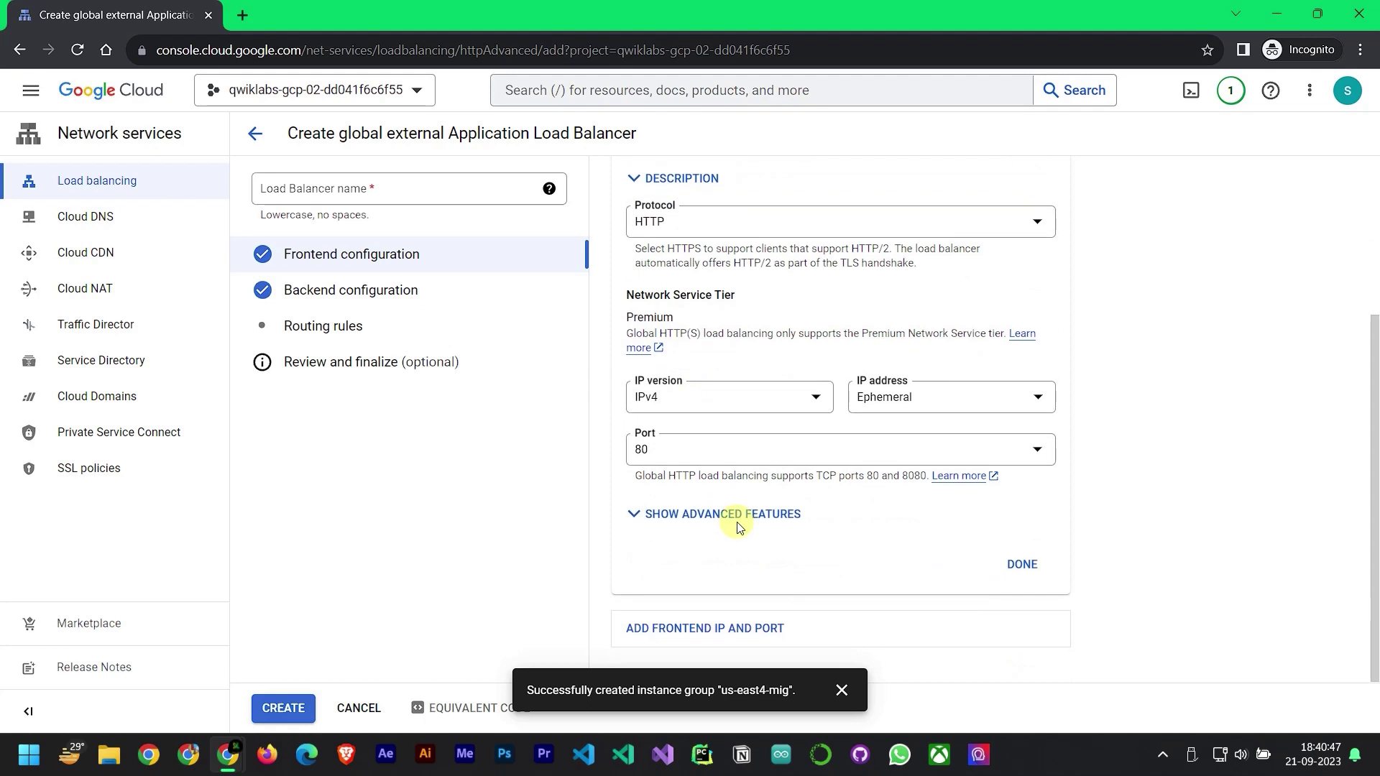
pyautogui.click(1020, 563)
# Add a second HTTP frontend with IP version IPv6, an auto-allocated address and port 80
pyautogui.click(756, 304)
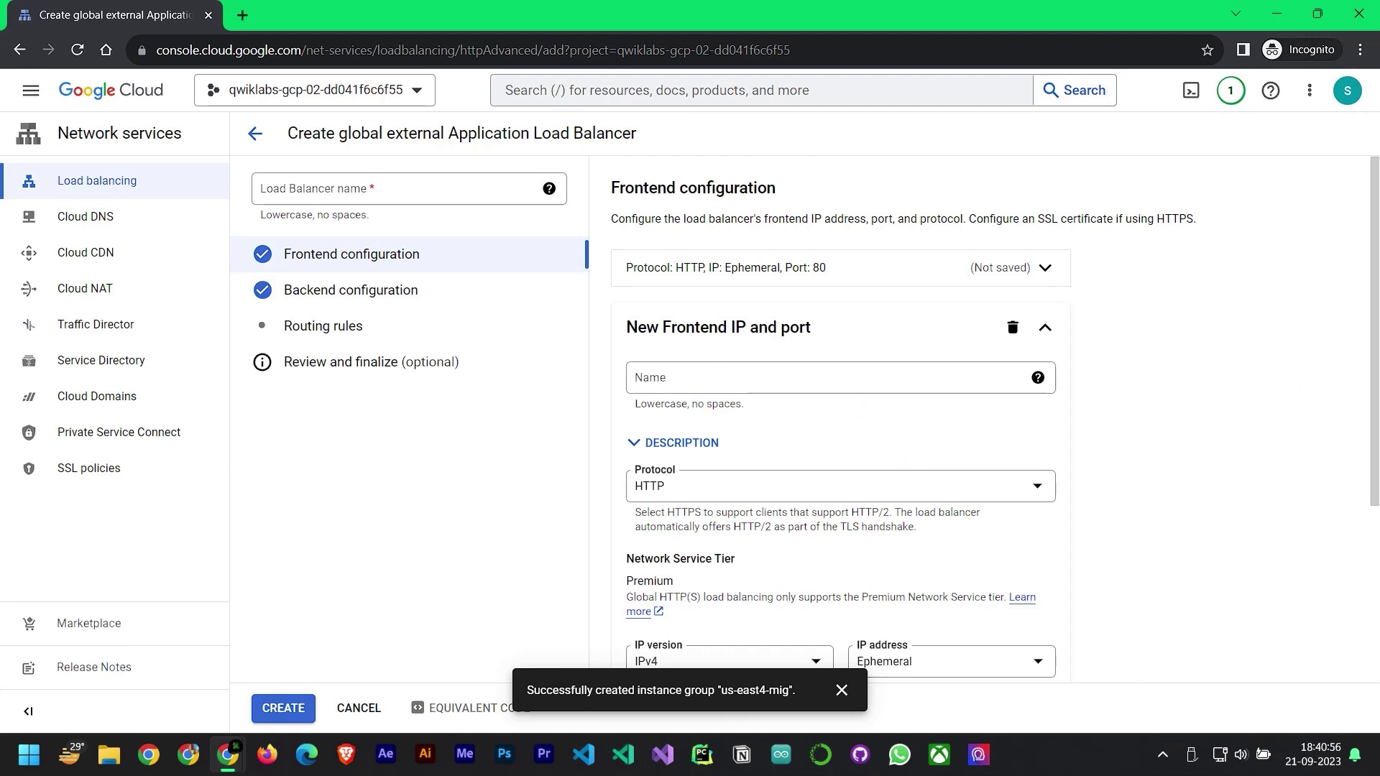
pyautogui.scroll(-2, 960, 610)
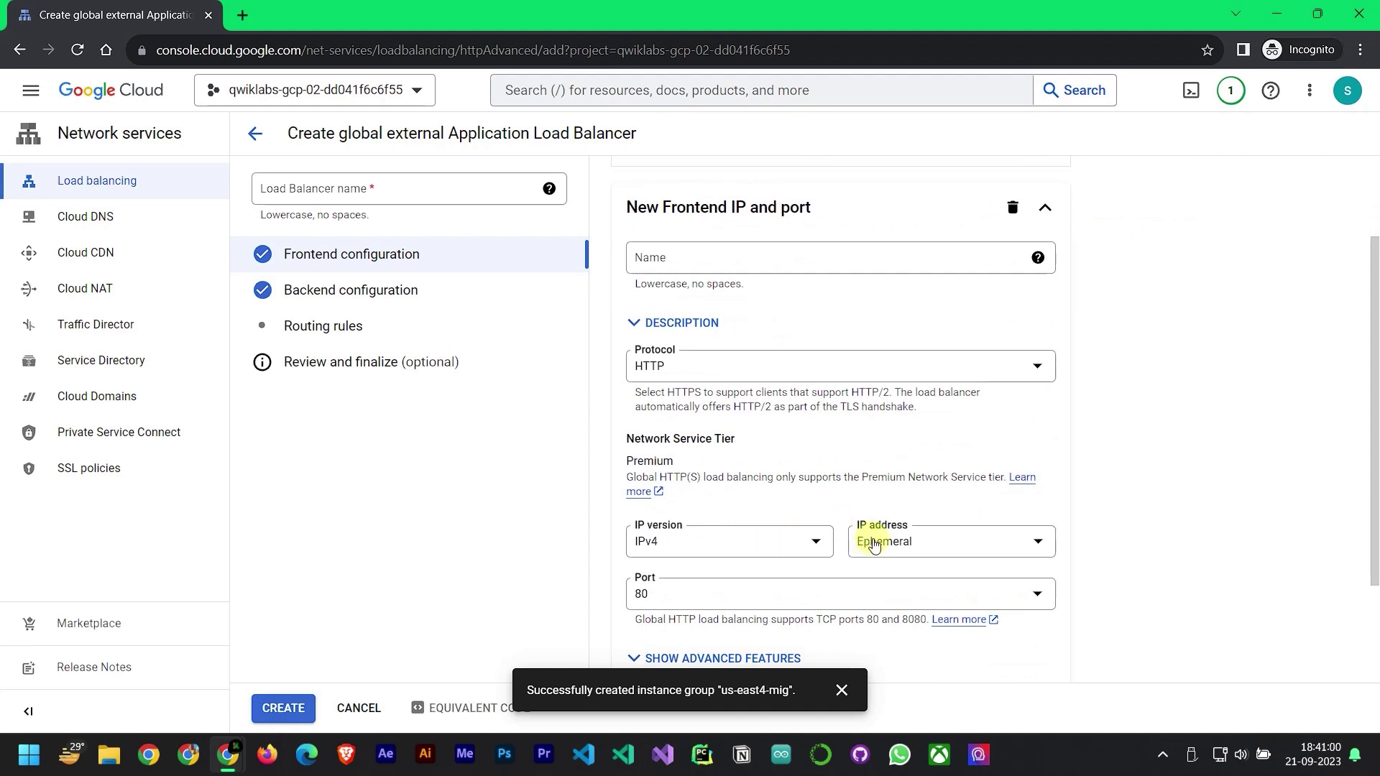
pyautogui.click(753, 533)
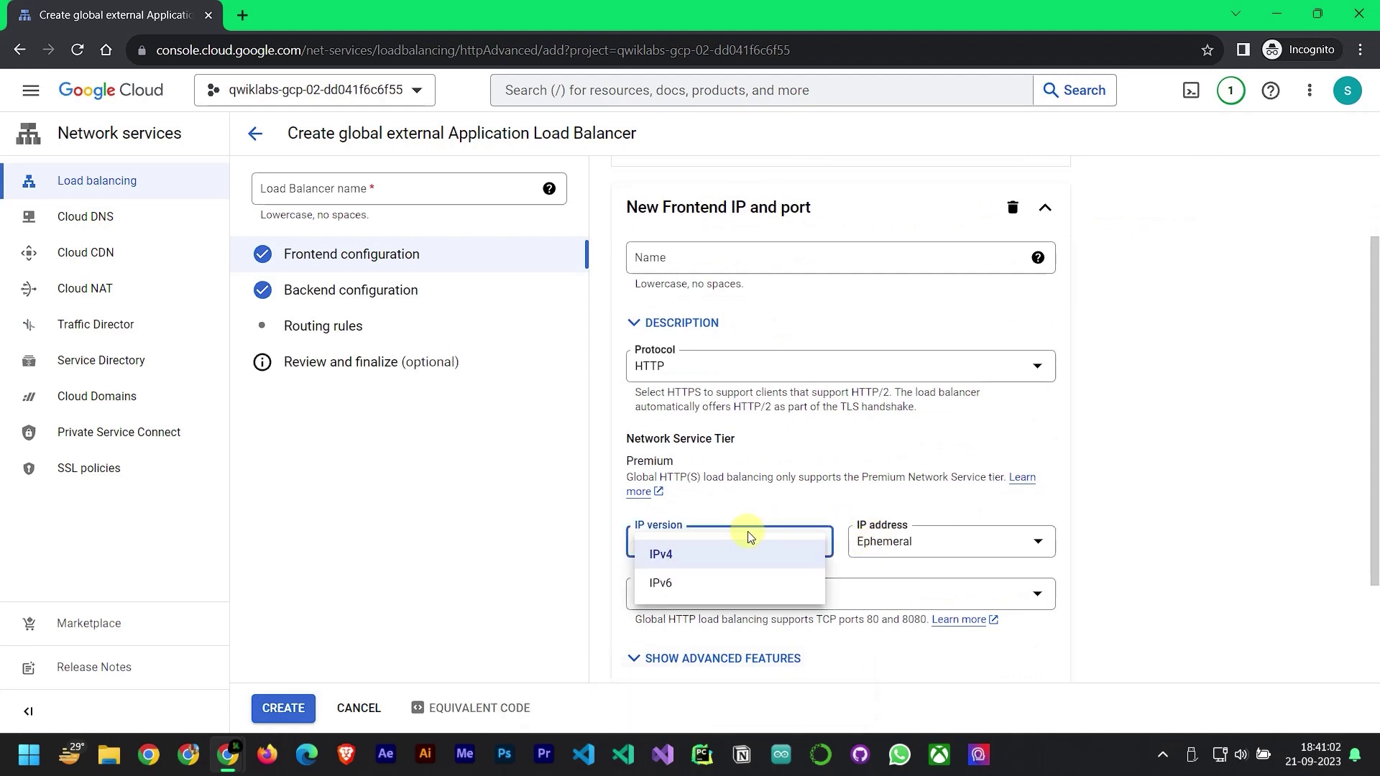
pyautogui.click(733, 572)
pyautogui.click(923, 544)
pyautogui.click(1191, 499)
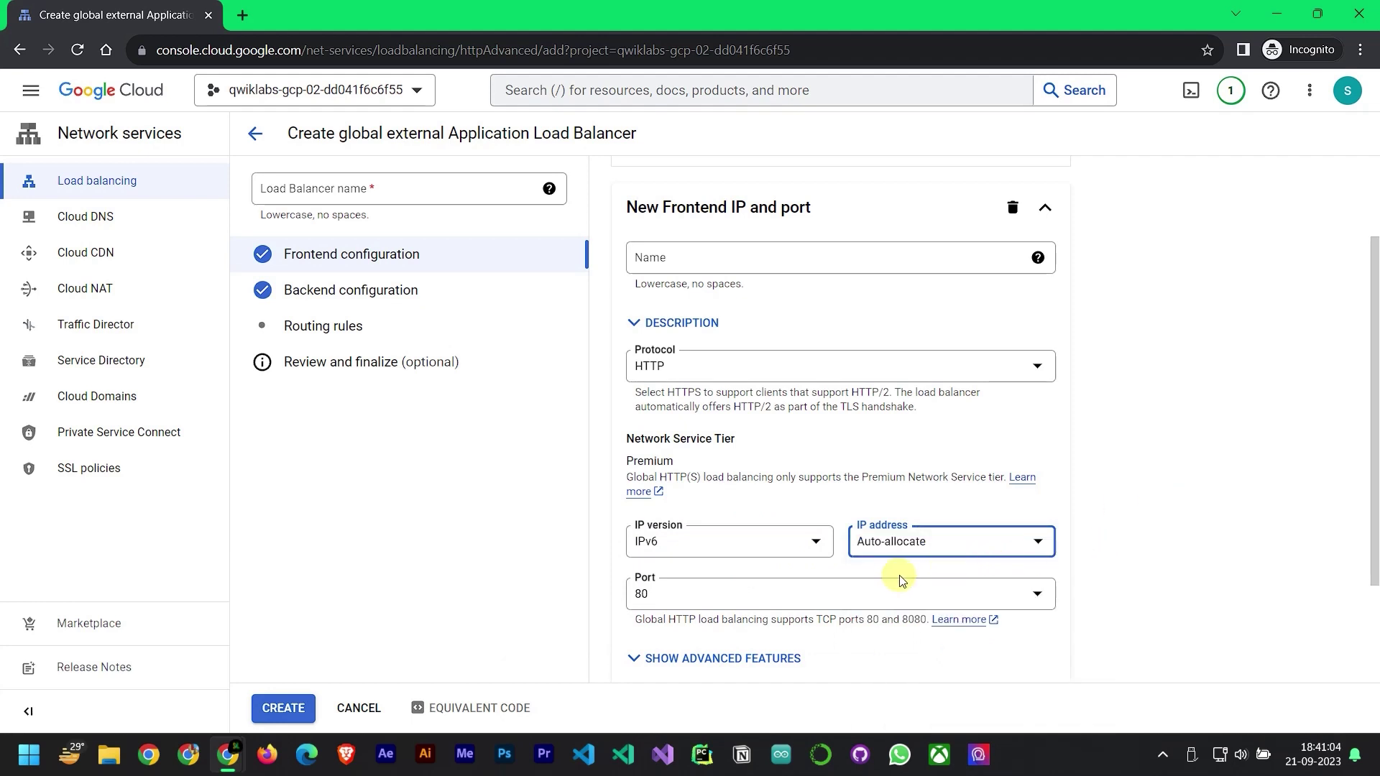
pyautogui.scroll(-2, 898, 578)
pyautogui.click(1001, 601)
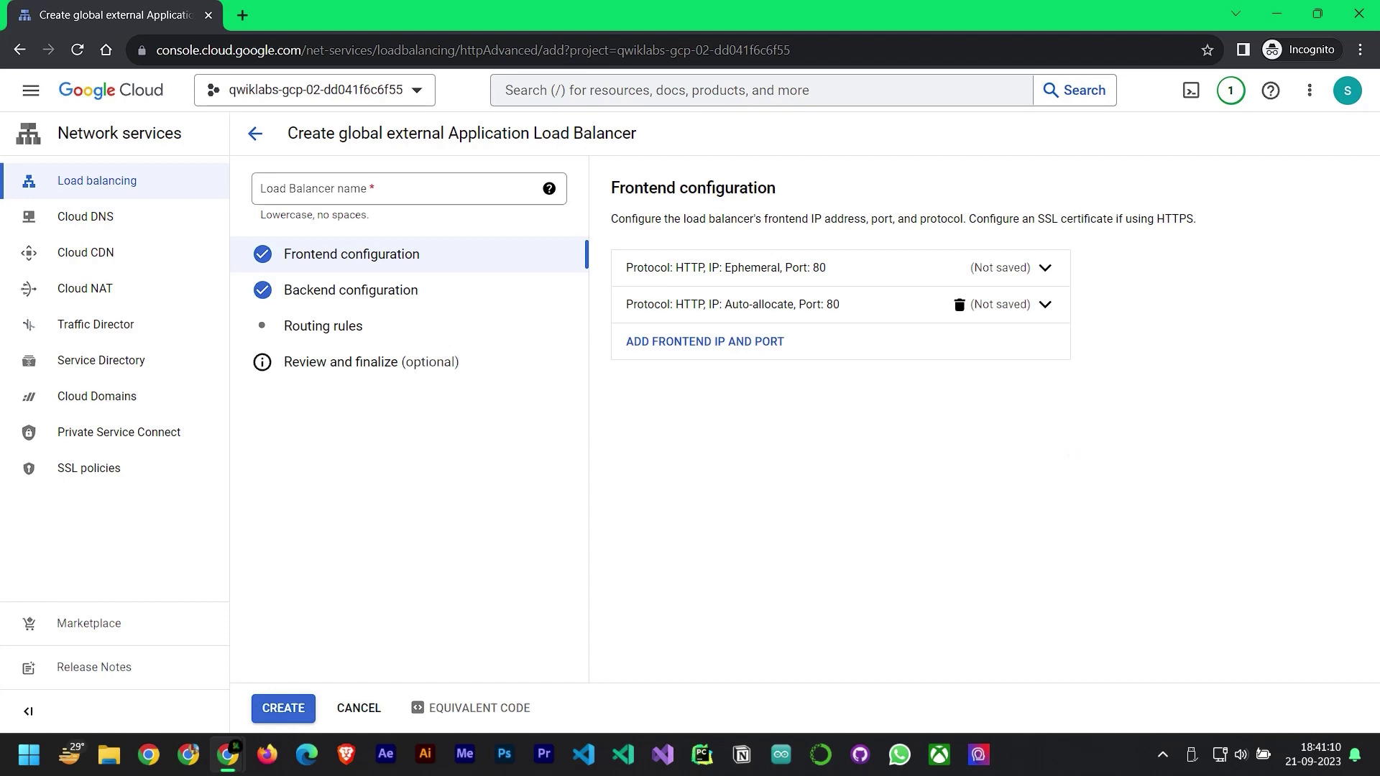
# Start a new backend service in the load balancer's backend configuration and name it http-backend
pyautogui.click(345, 300)
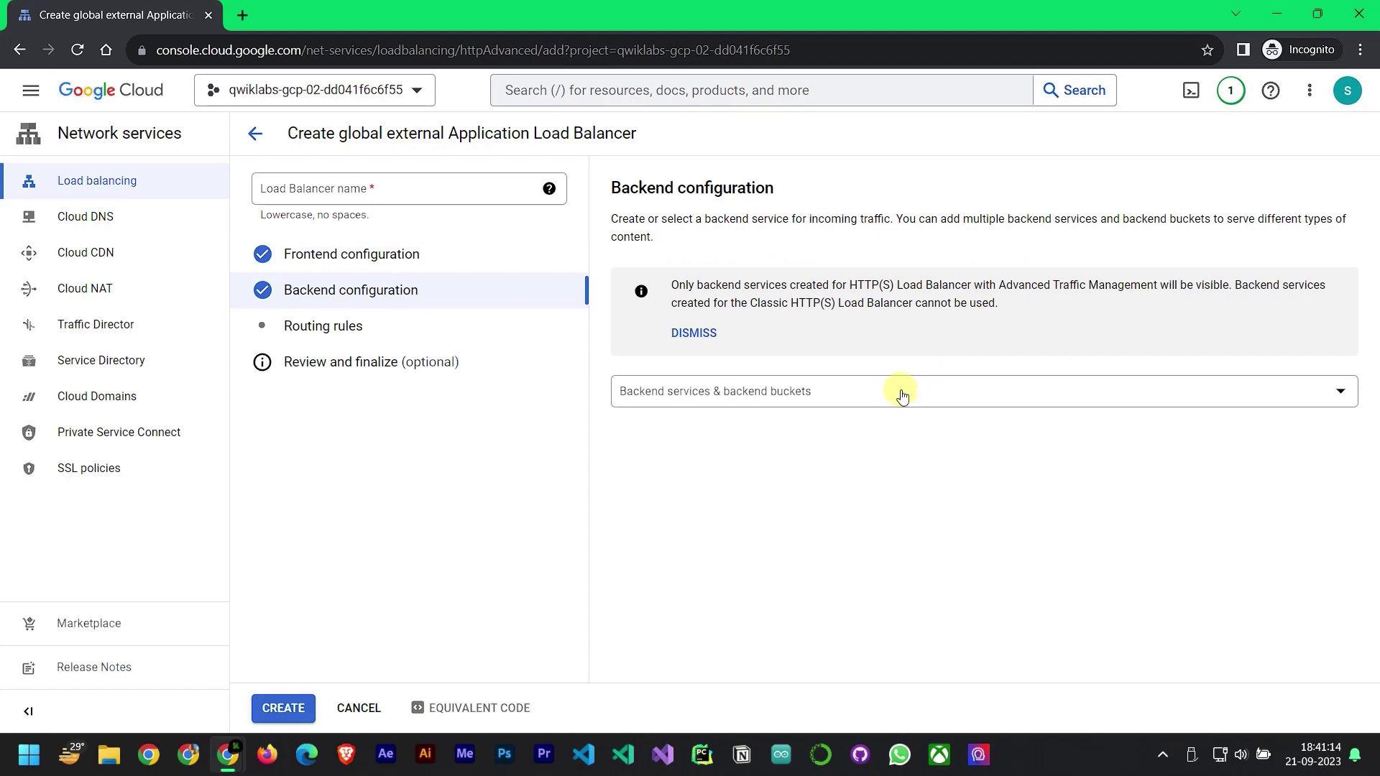
pyautogui.click(902, 397)
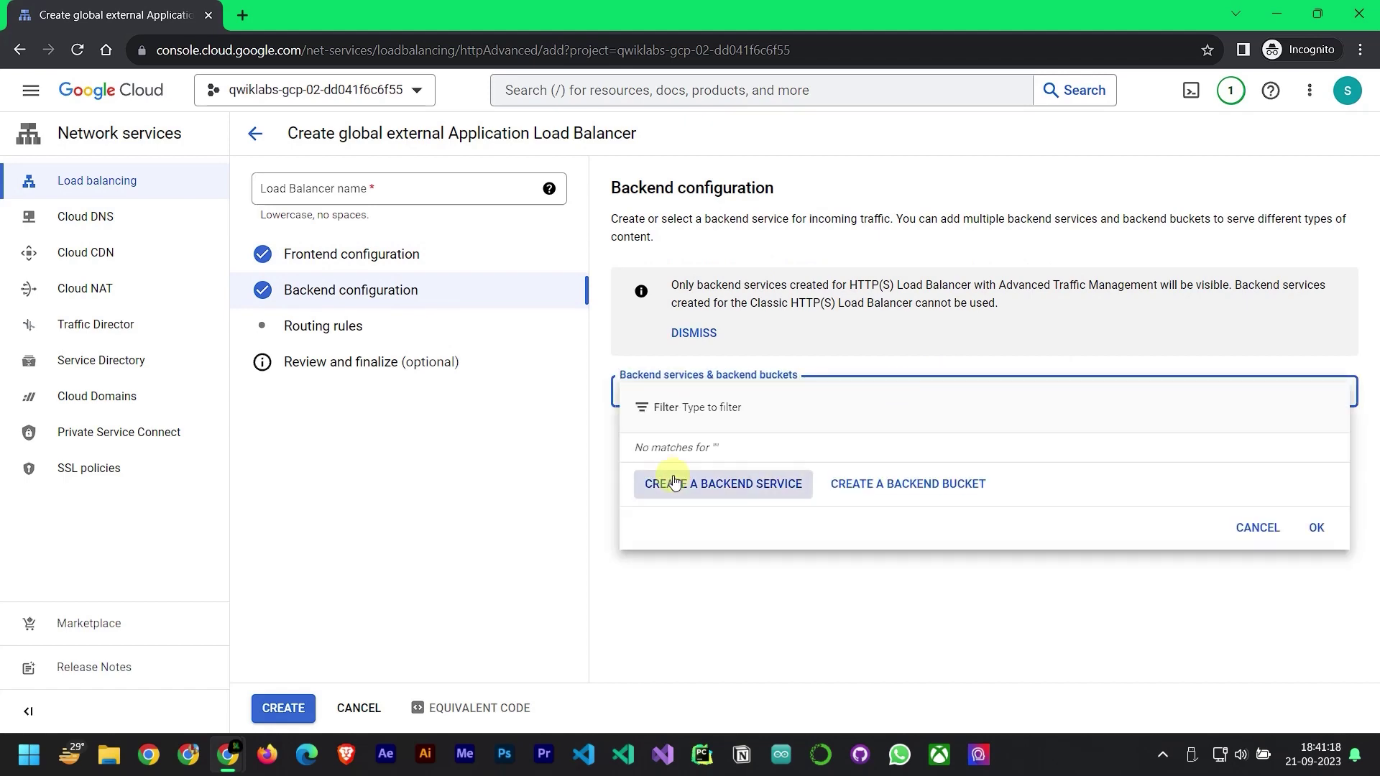
pyautogui.click(743, 482)
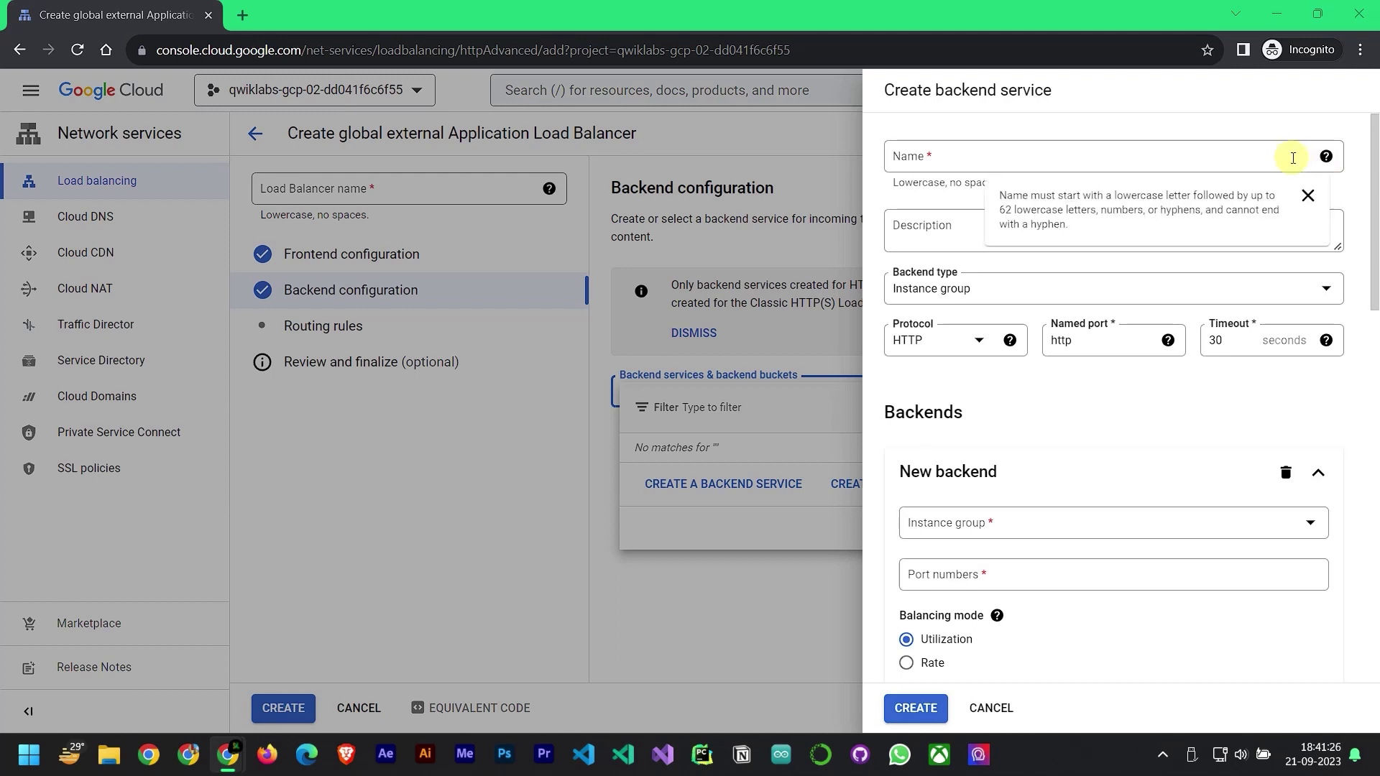
pyautogui.click(1103, 158)
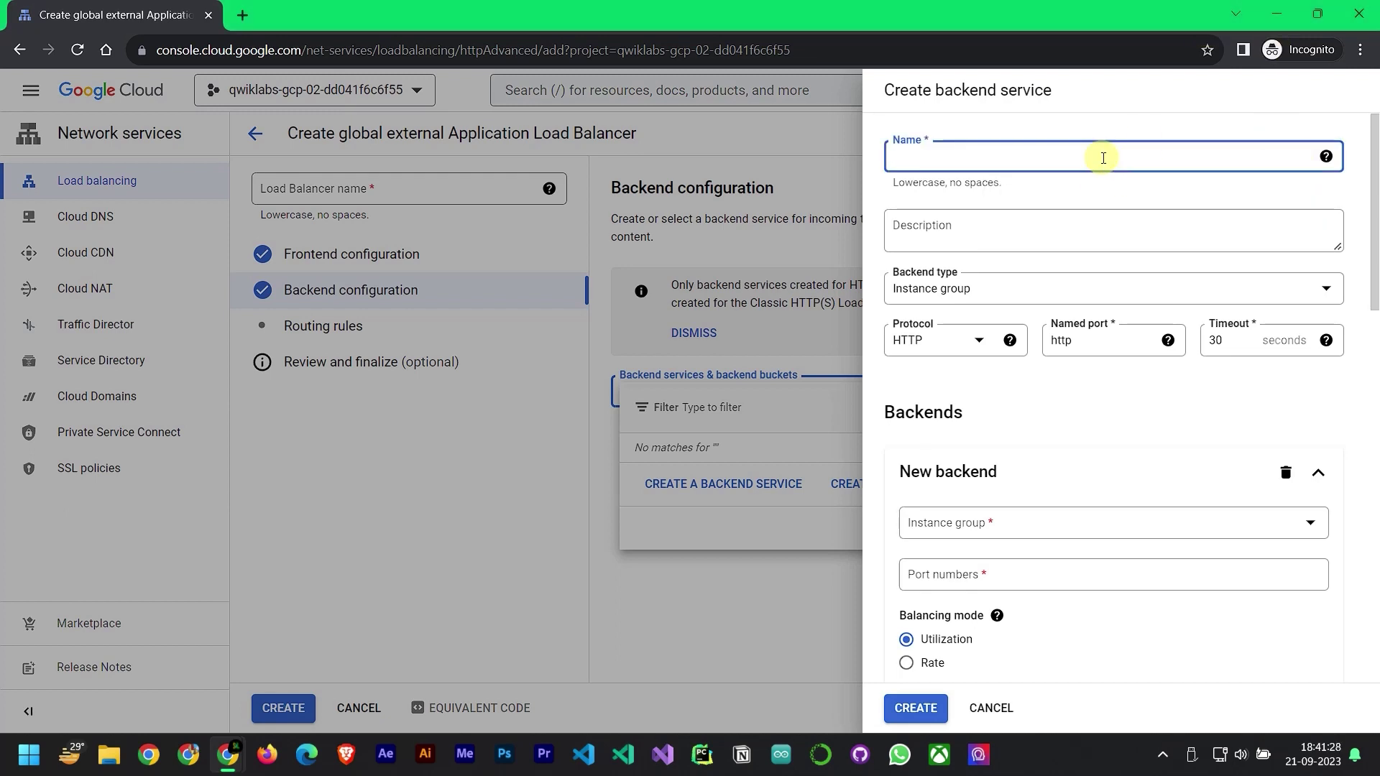
pyautogui.write('http-backend')
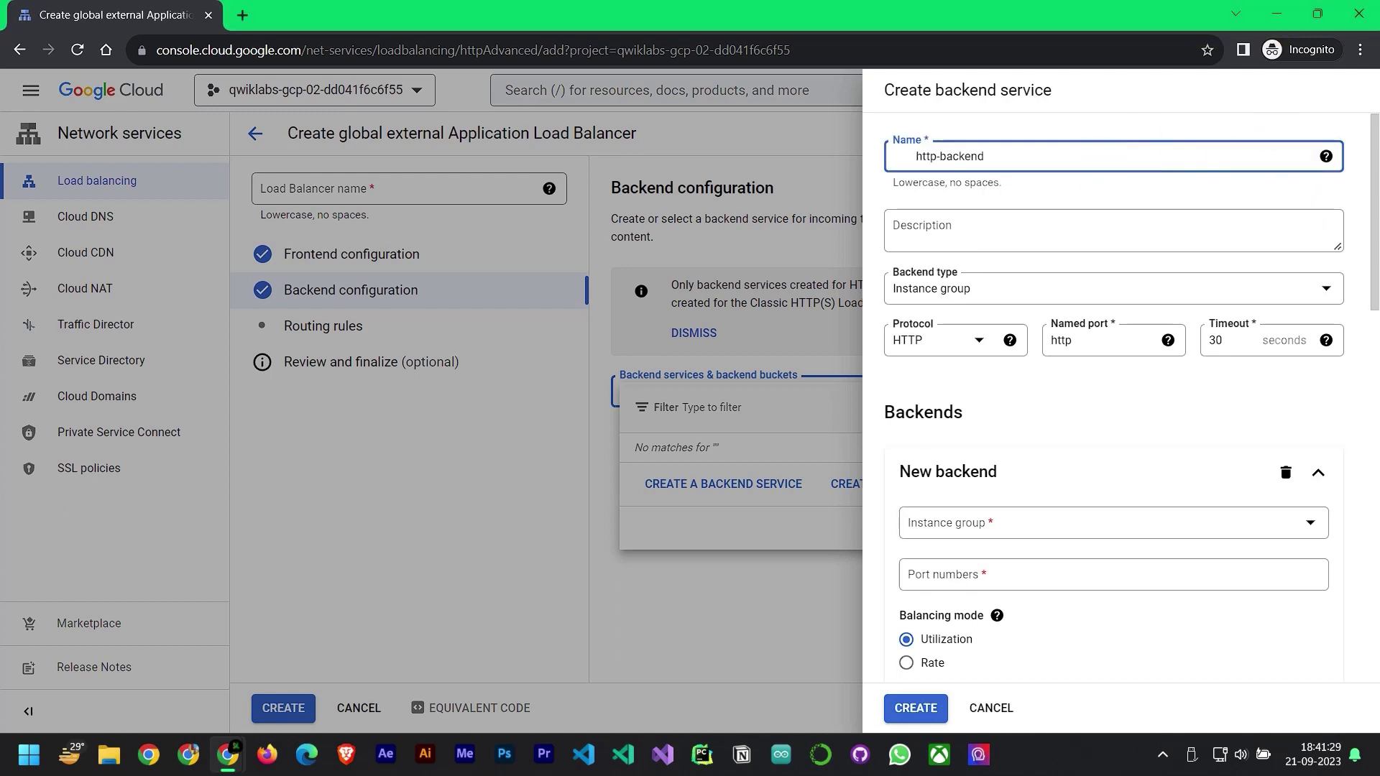
pyautogui.click(916, 156)
pyautogui.press('BackSpace')
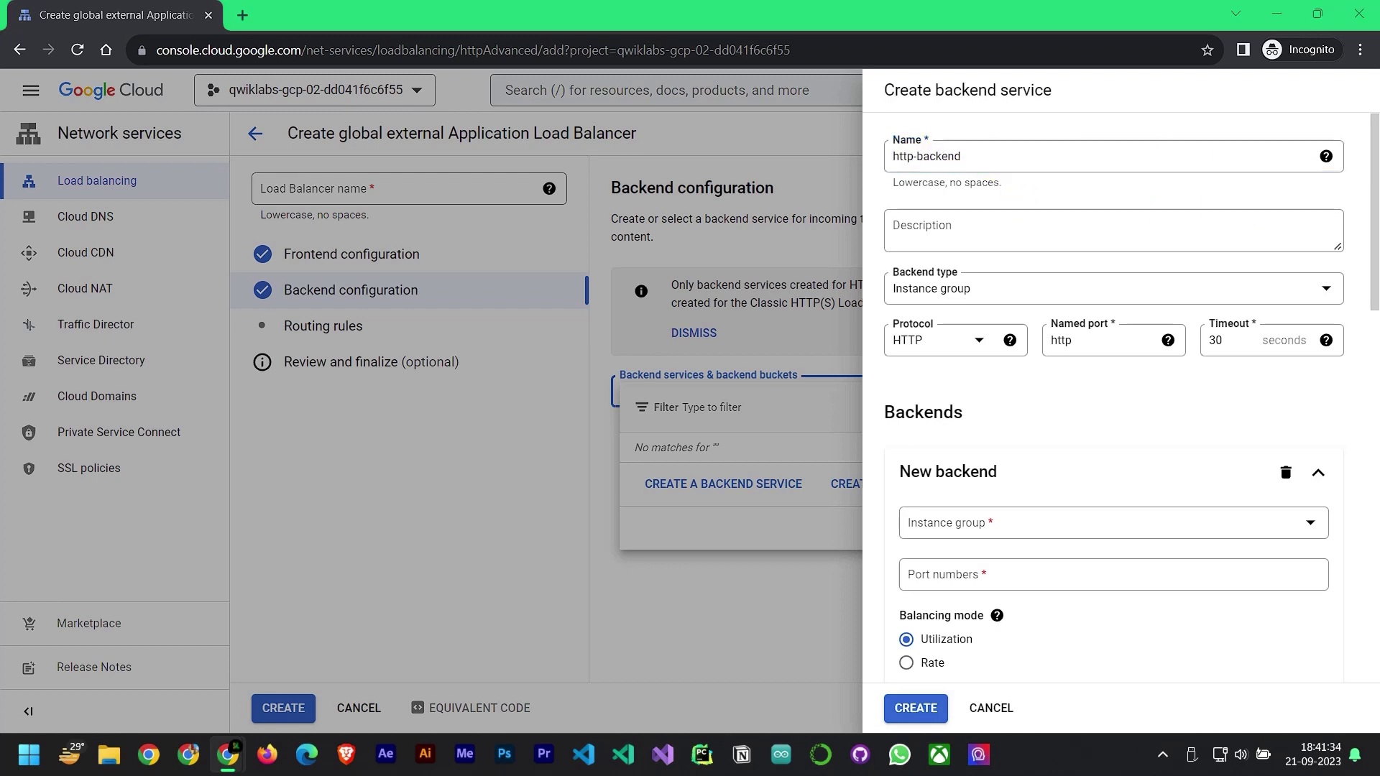
pyautogui.press('super')
pyautogui.press('Escape')
# Choose us-east4-mig as the new backend's instance group and enter port number 80
pyautogui.click(1044, 526)
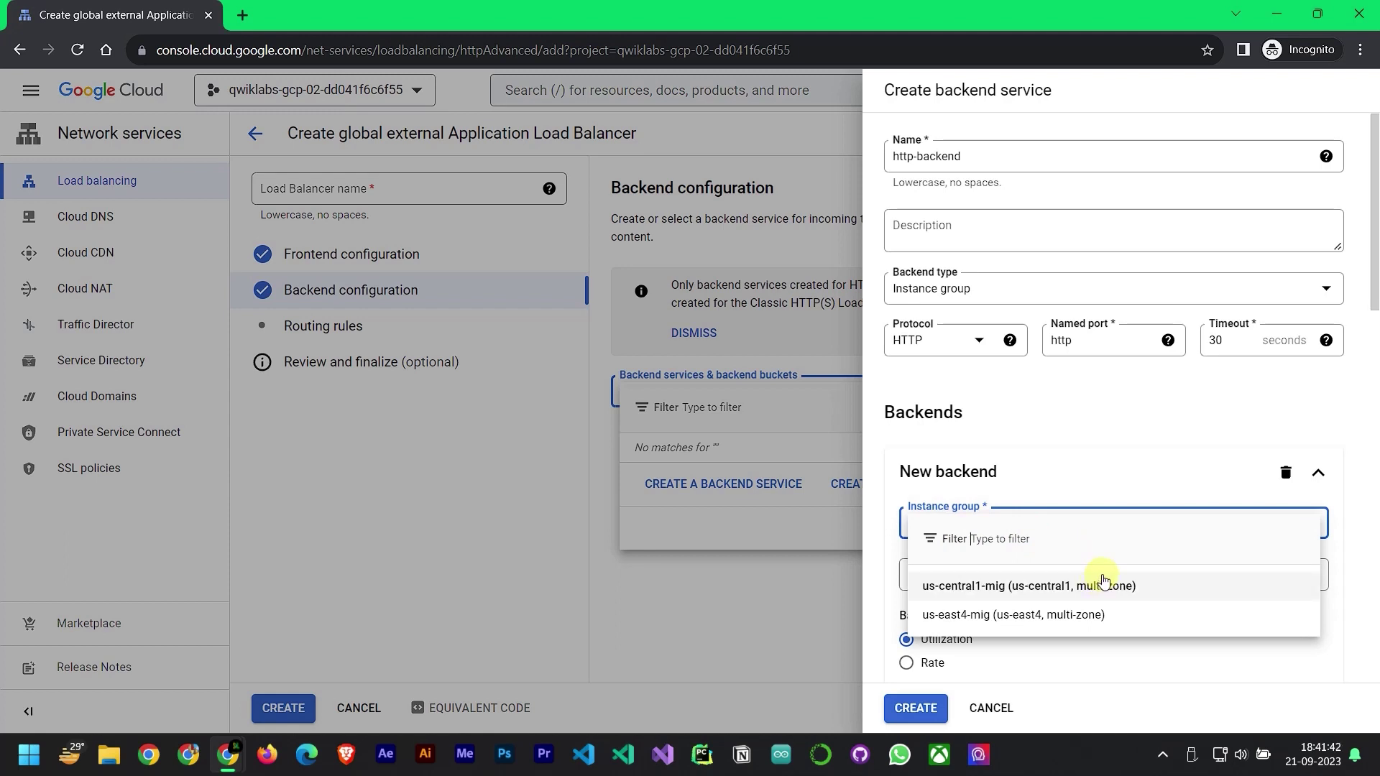
pyautogui.click(973, 614)
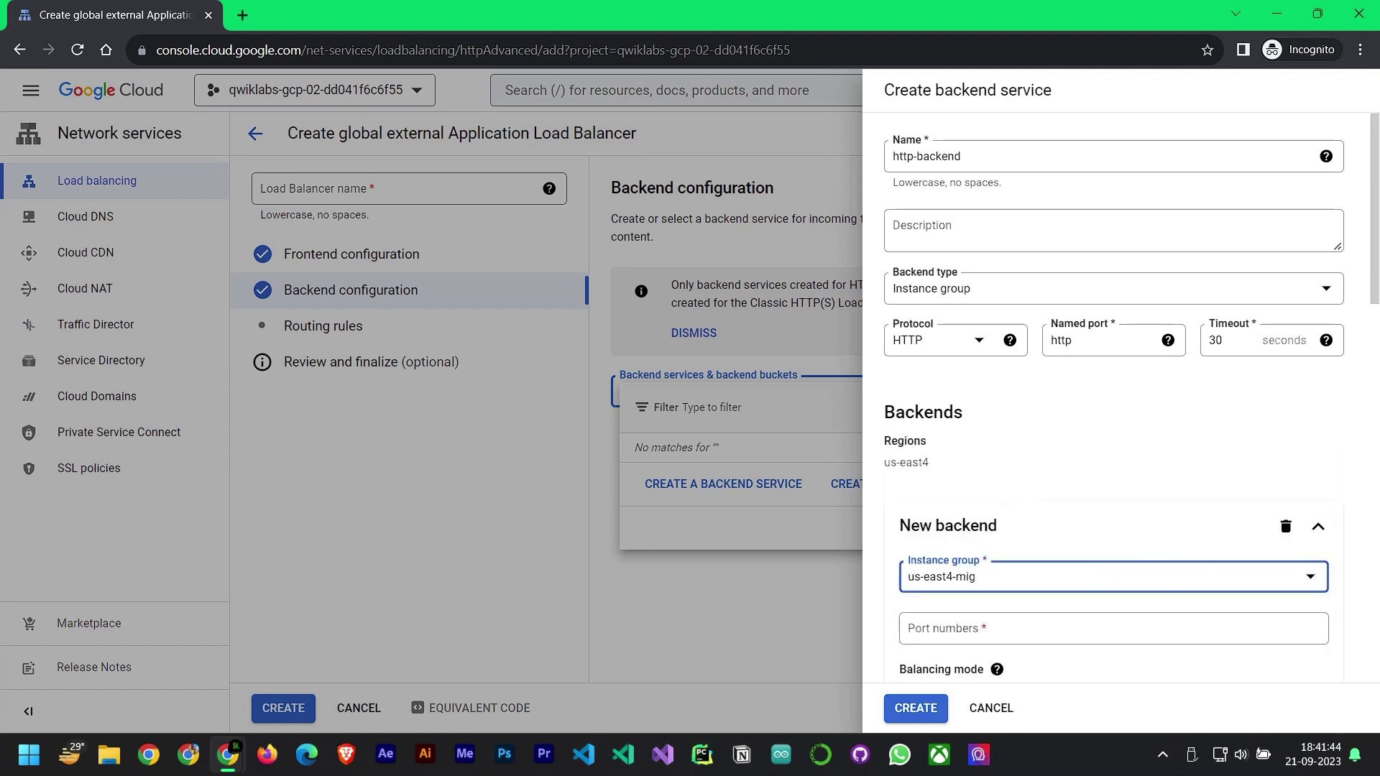
pyautogui.click(1053, 626)
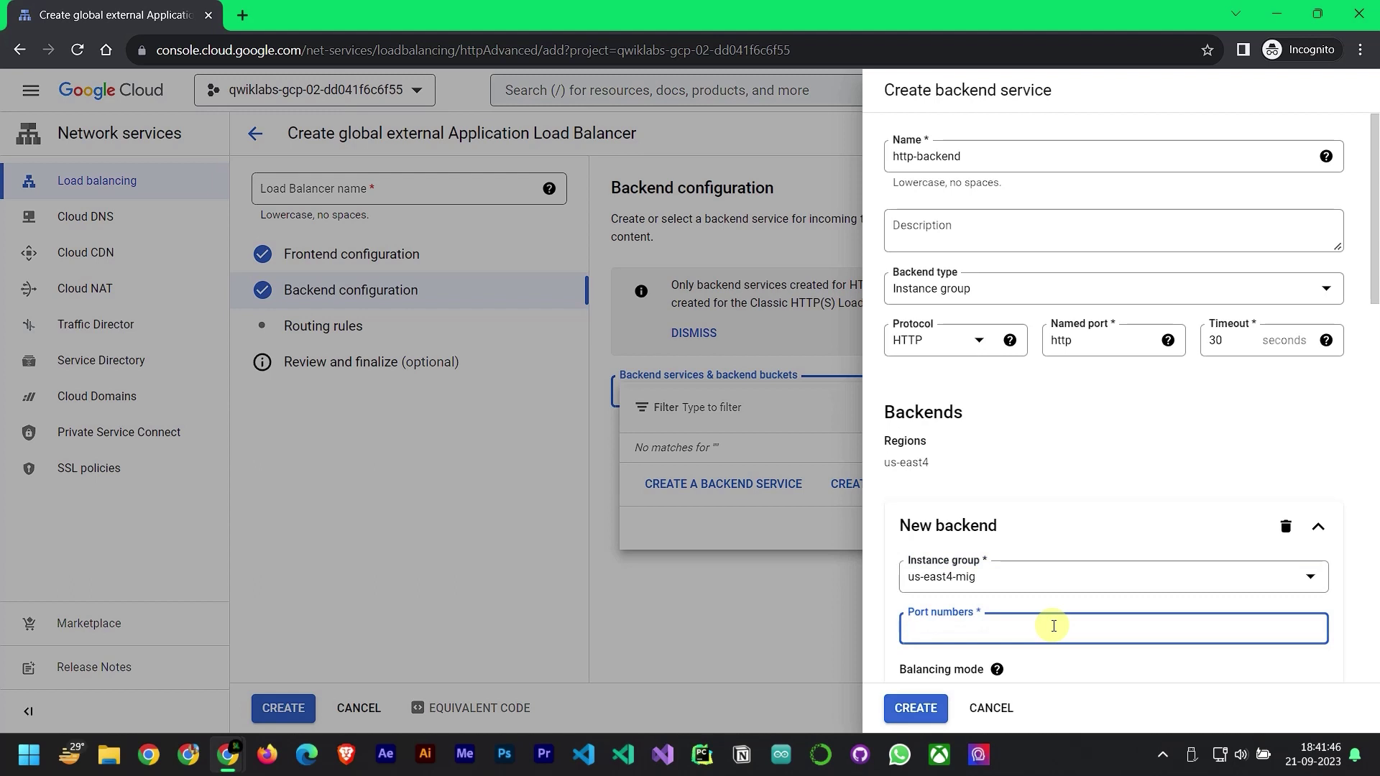
pyautogui.write('80')
pyautogui.scroll(-3, 1345, 628)
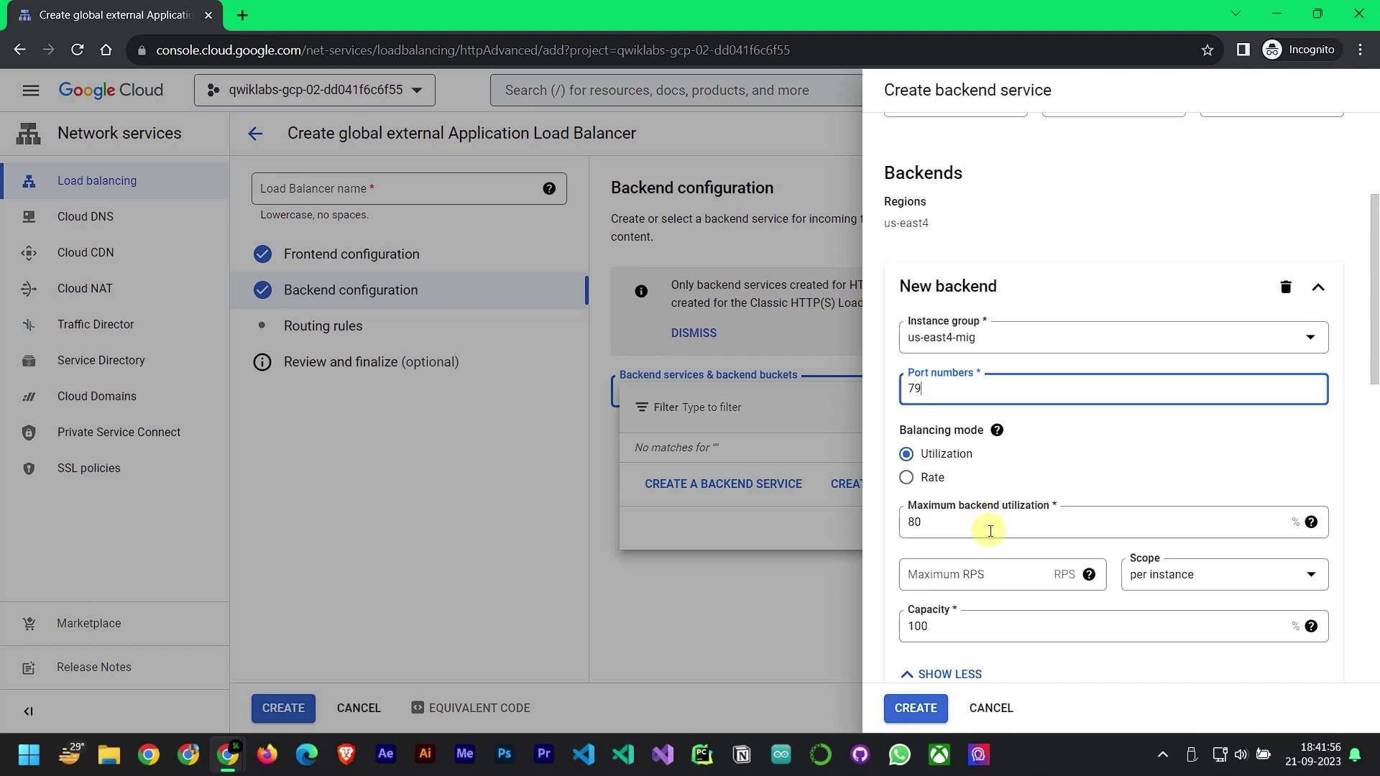
# Set the us-east4-mig backend's maximum RPS to 50 per instance
pyautogui.click(981, 576)
pyautogui.write('50')
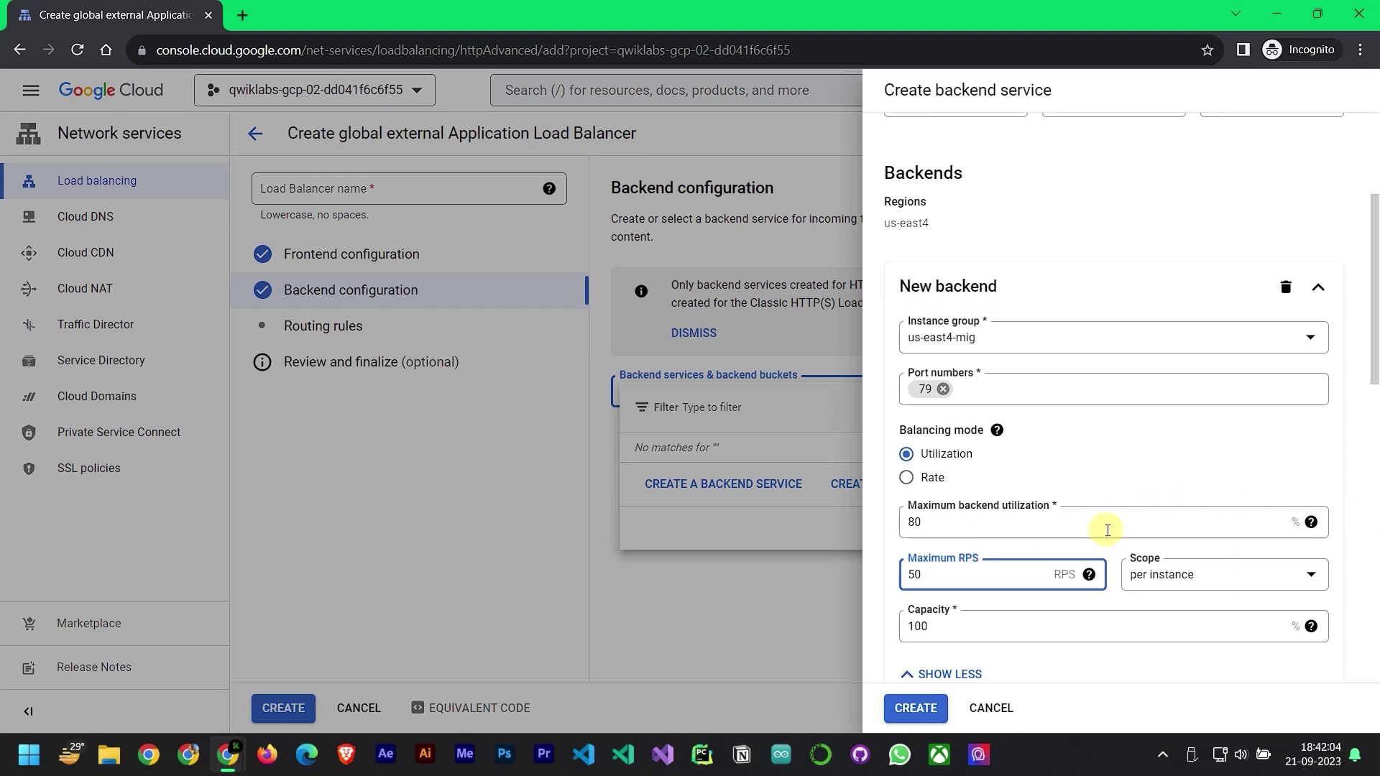
pyautogui.scroll(-3, 1106, 521)
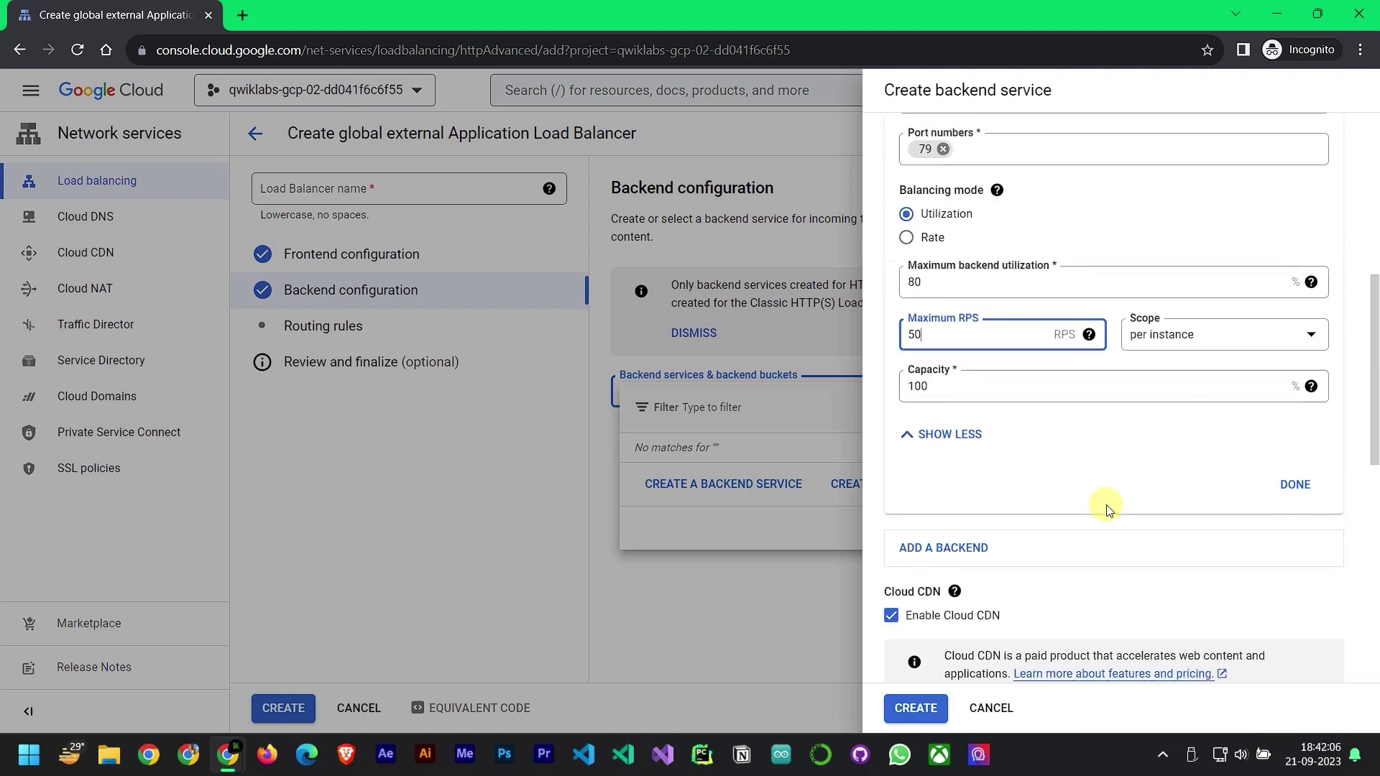
# Replace the us-east4-mig backend's port number with 80
pyautogui.scroll(3, 1107, 507)
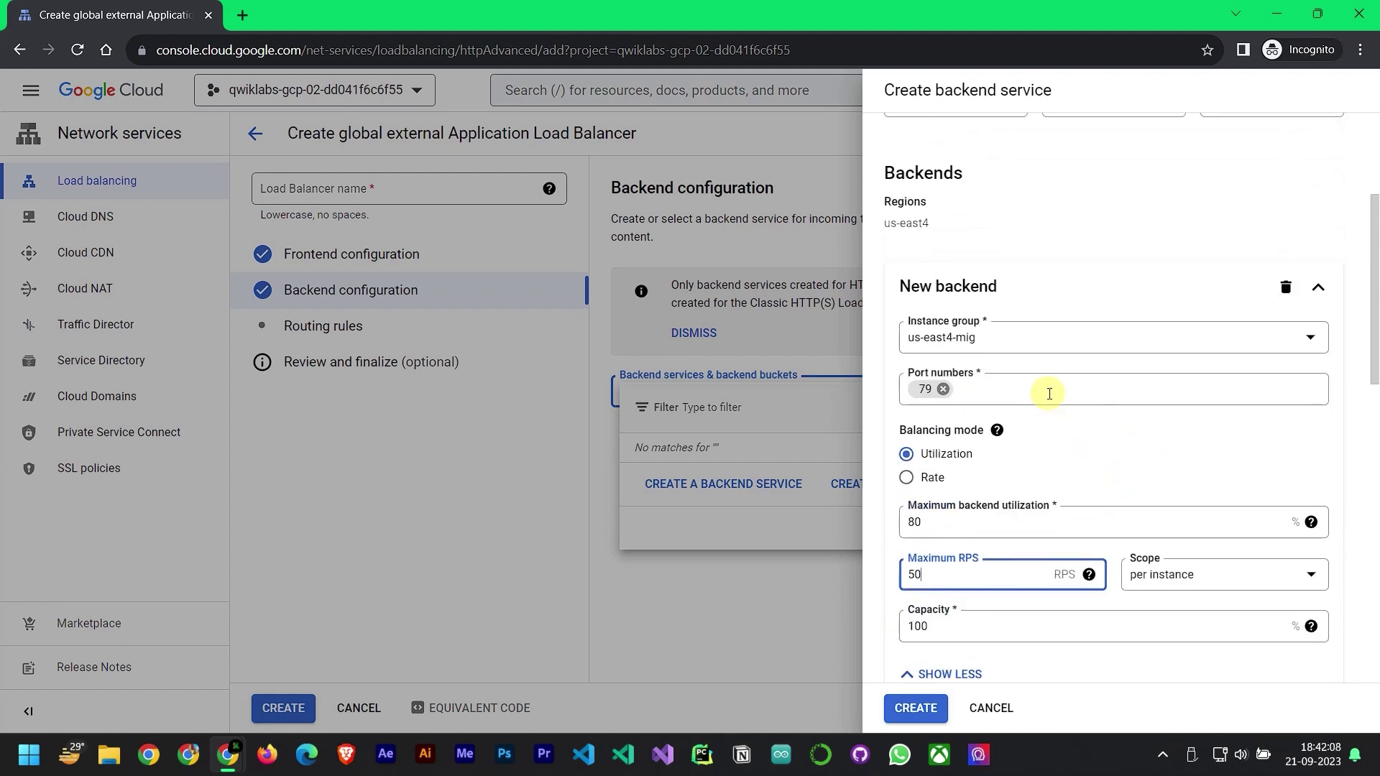
pyautogui.click(1049, 394)
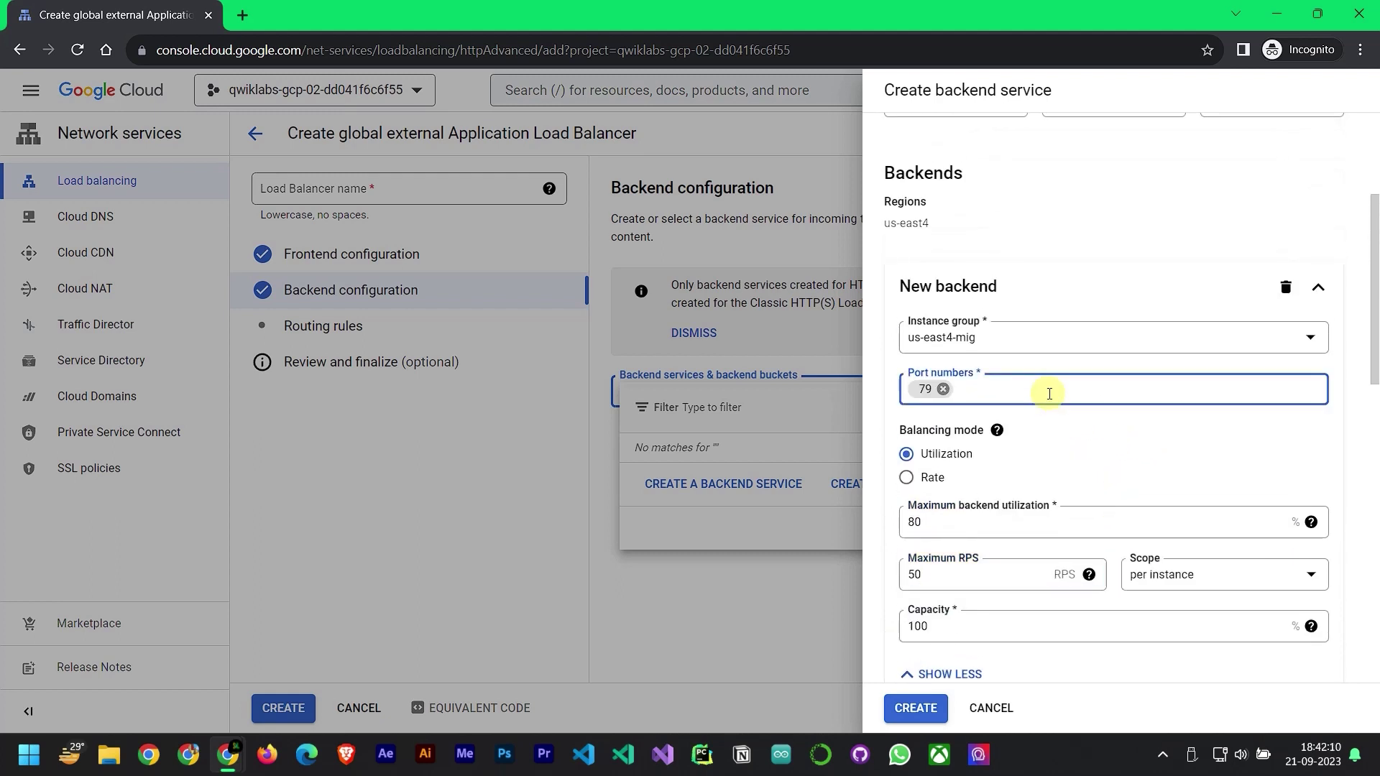
pyautogui.press('BackSpace')
pyautogui.press('BackSpace')
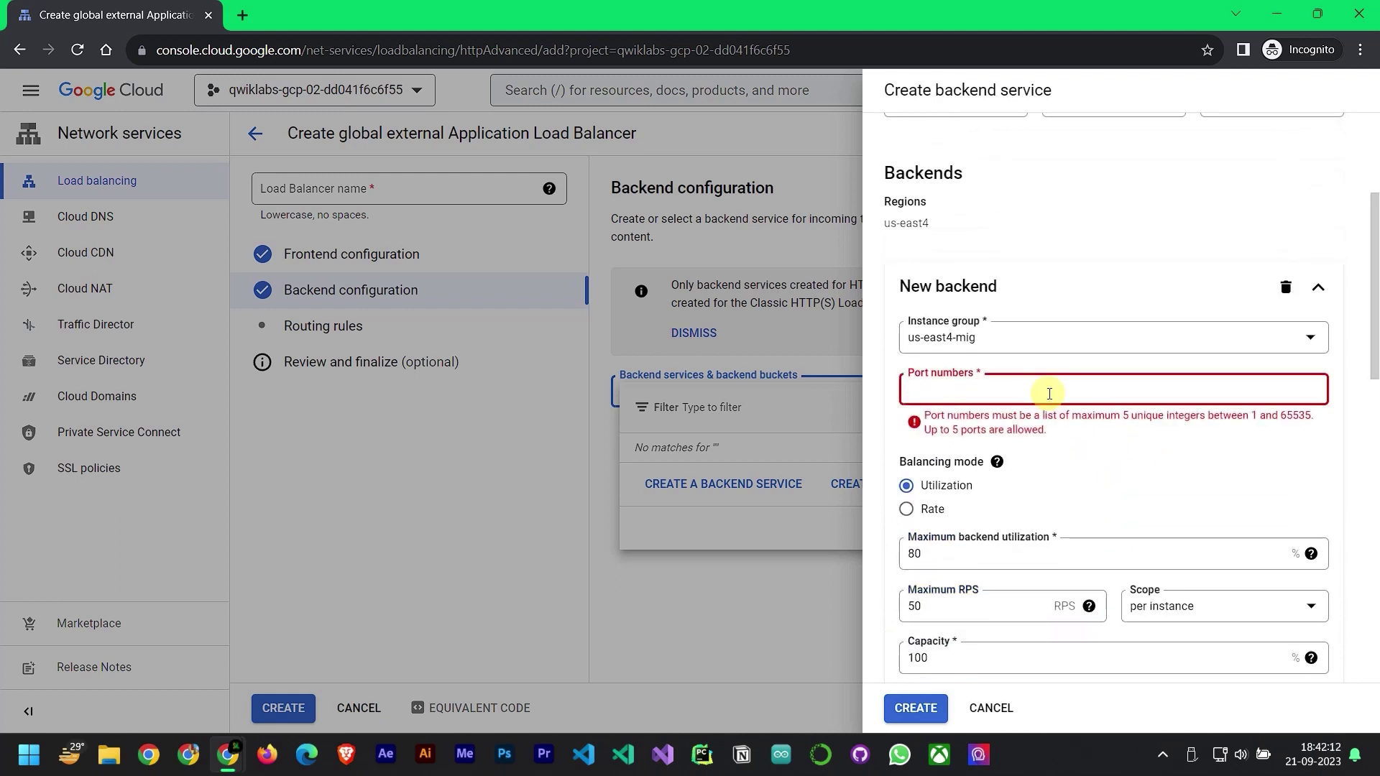
pyautogui.write('80')
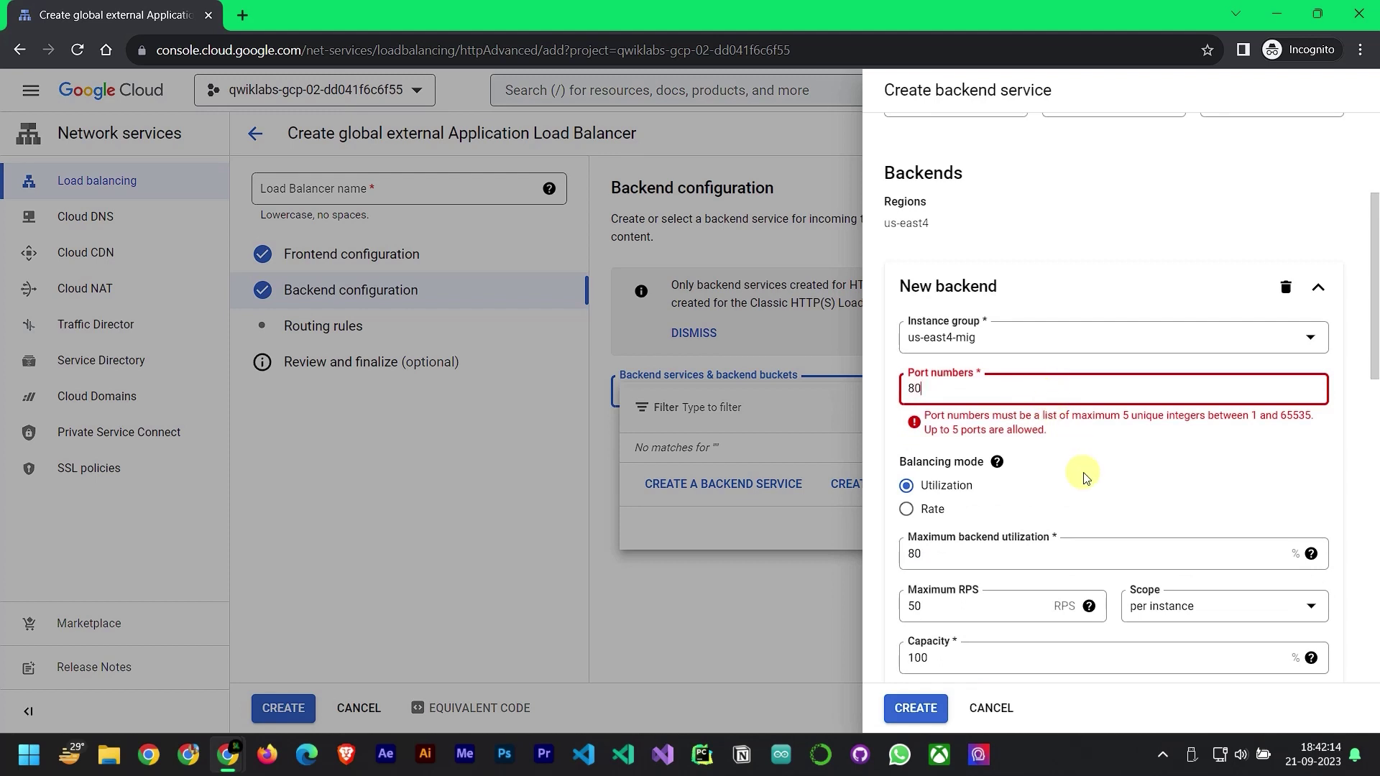
pyautogui.click(1083, 478)
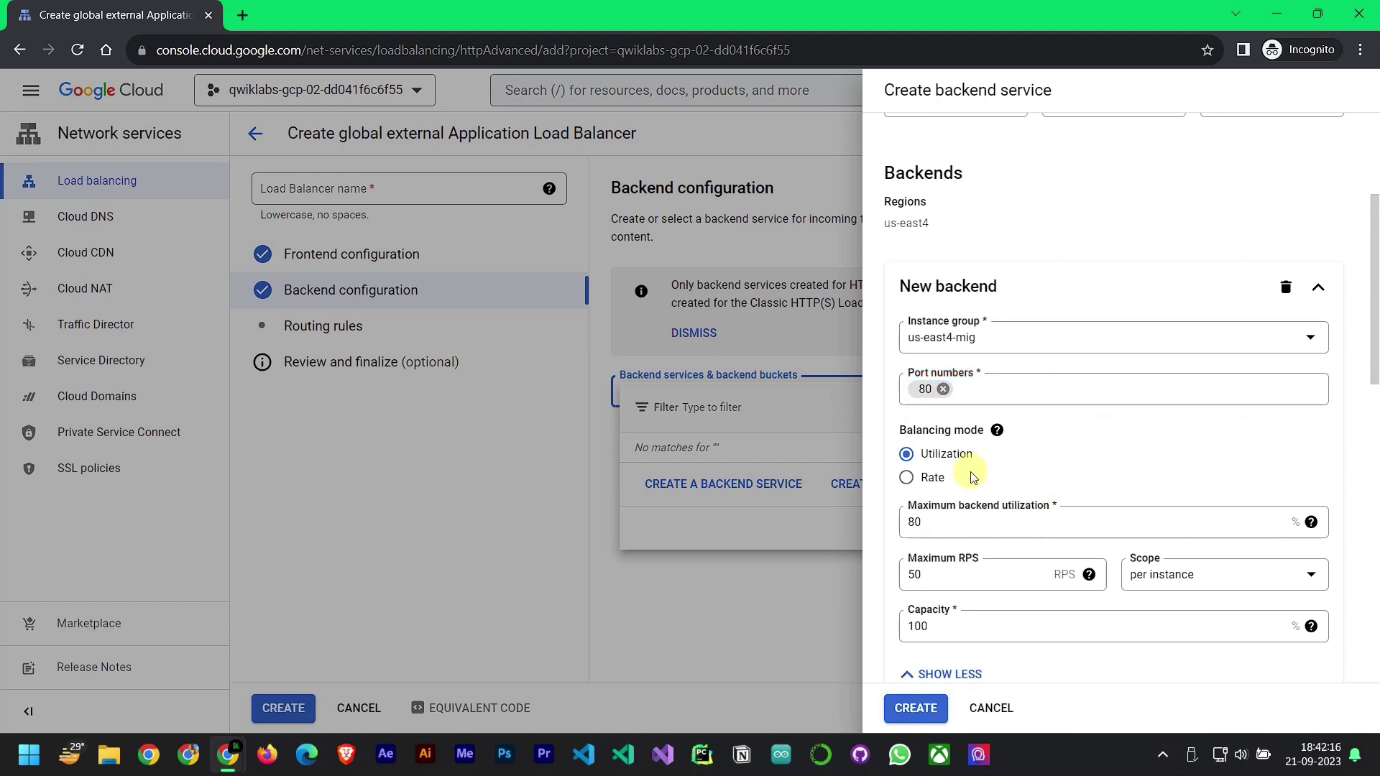
# Switch the us-east4-mig backend's balancing mode to Rate and finish the backend entry
pyautogui.click(929, 477)
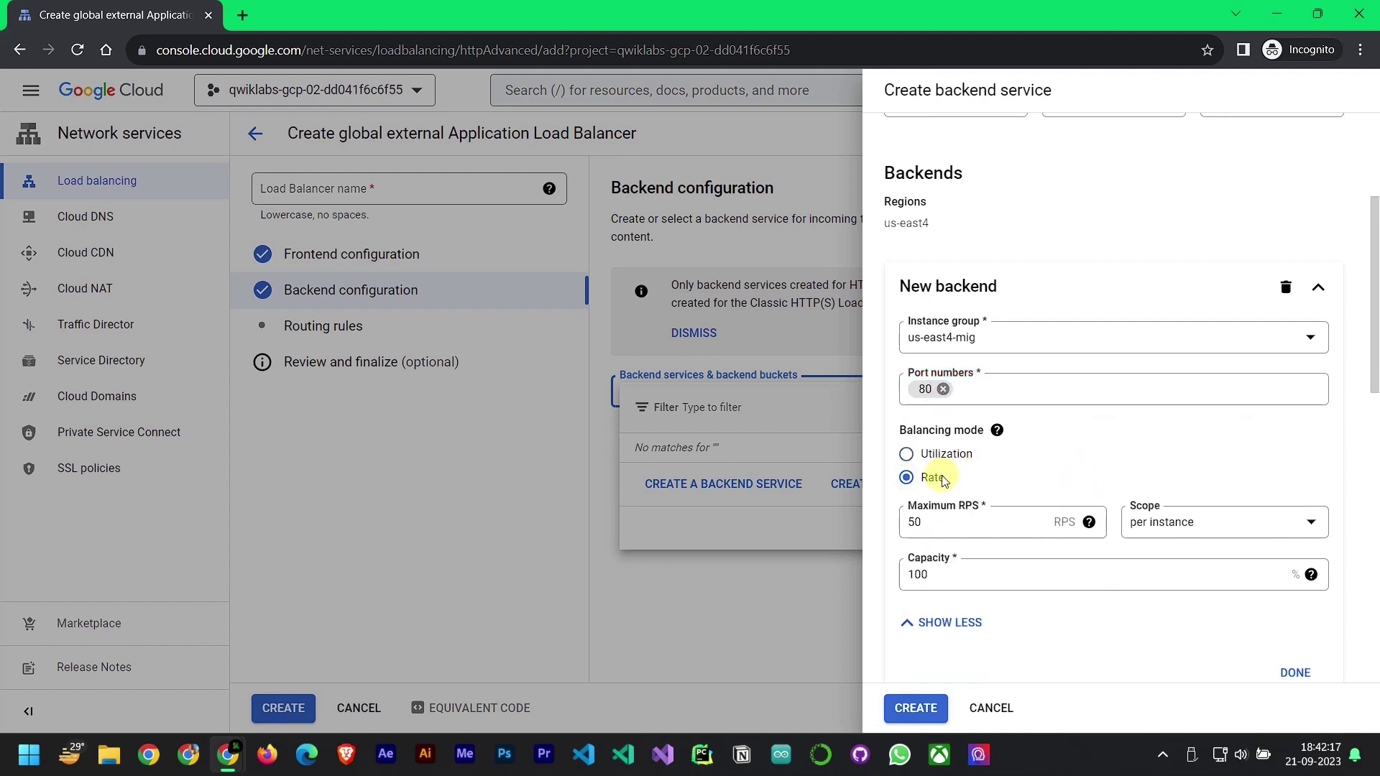
pyautogui.click(997, 517)
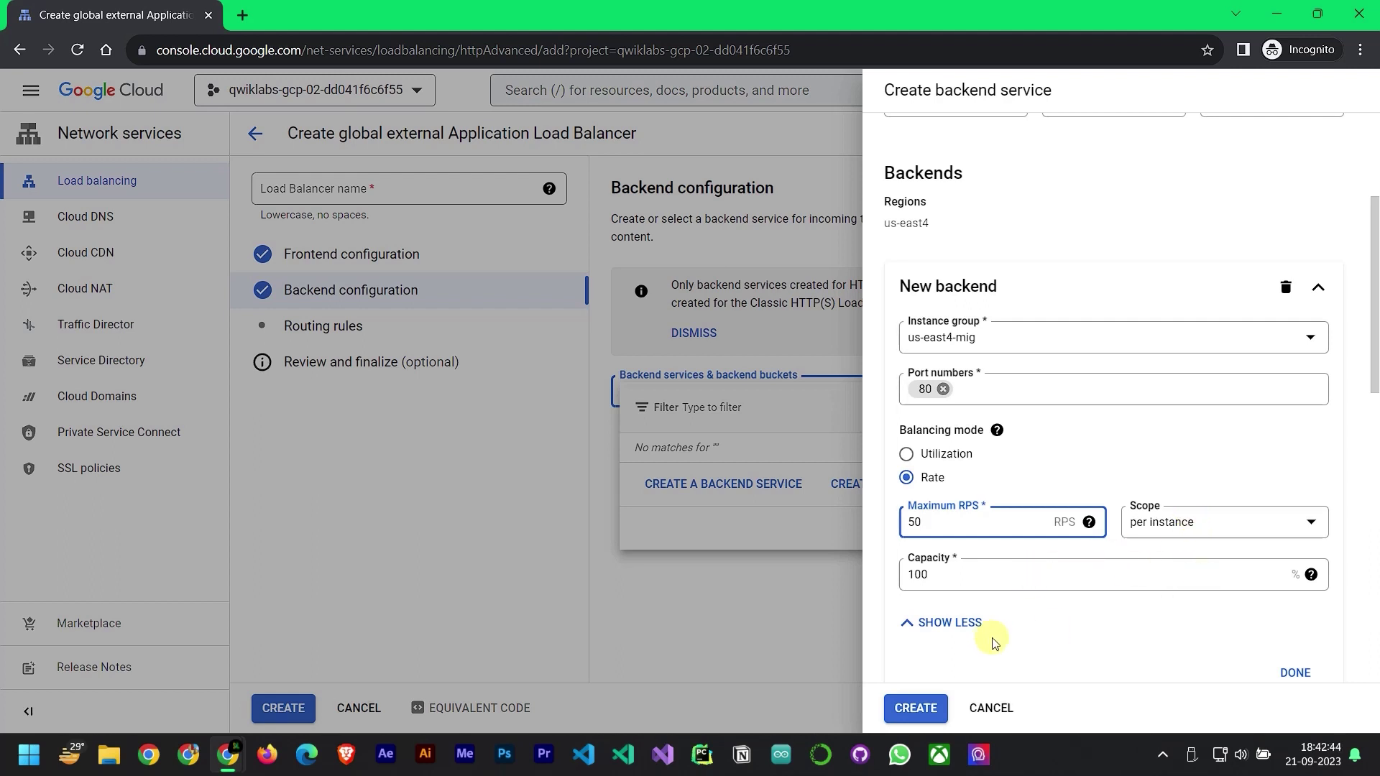
pyautogui.scroll(-2, 992, 637)
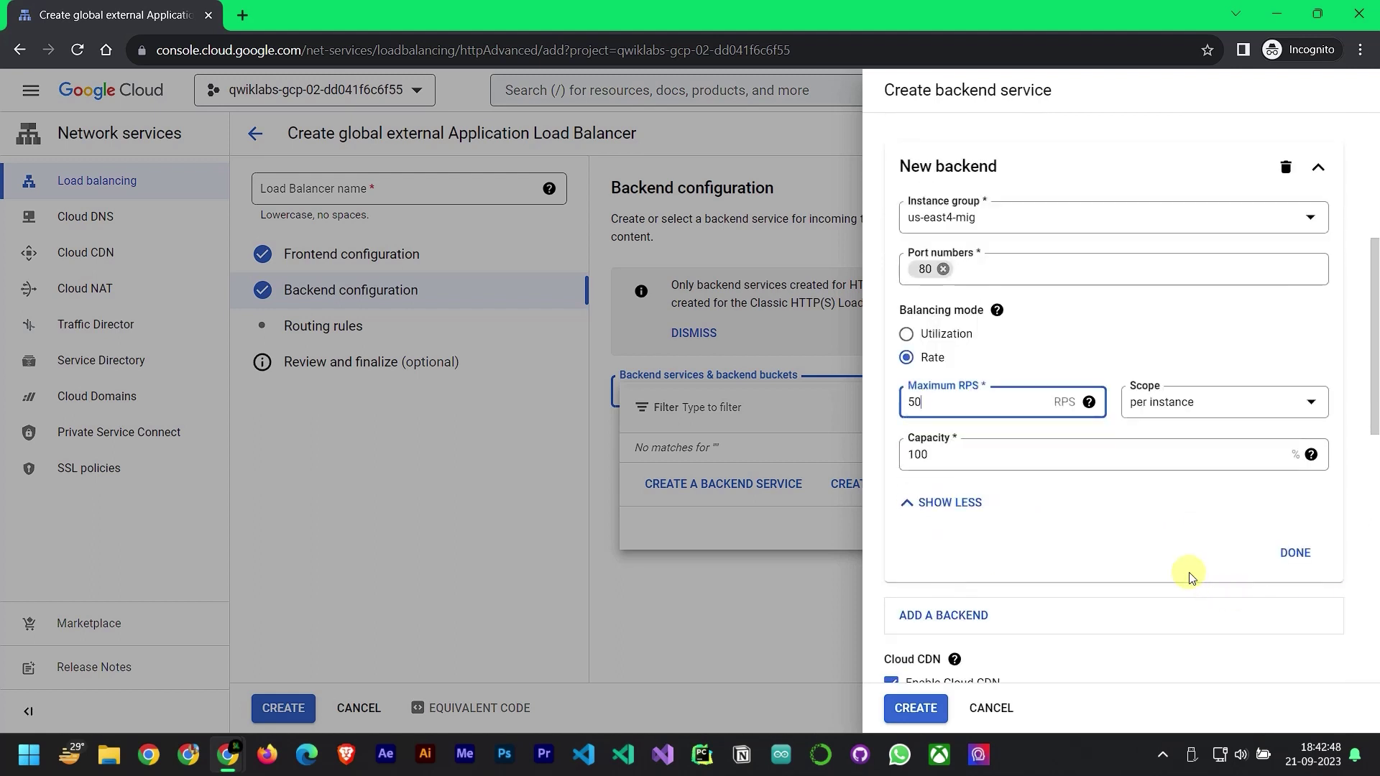
pyautogui.click(1293, 554)
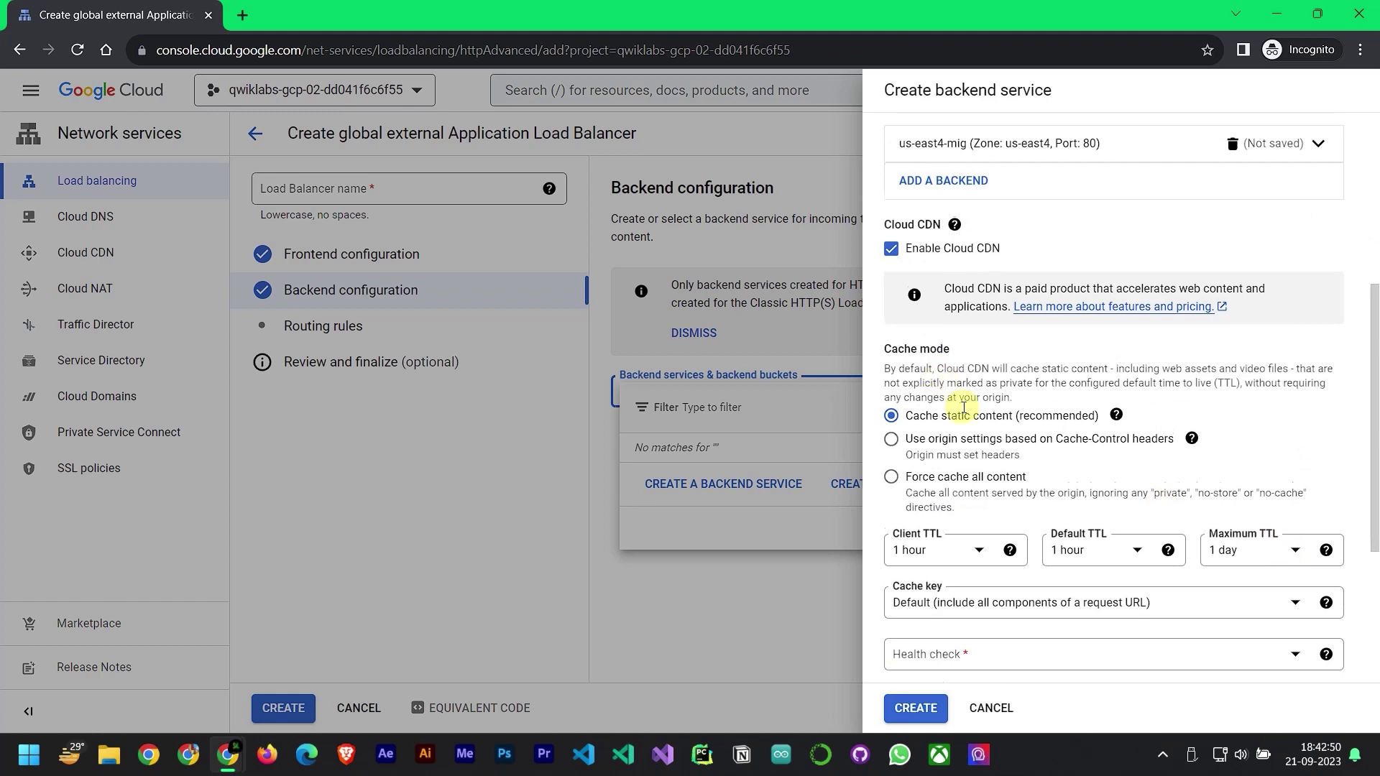
# Add a second backend to http-backend using the us-central1-mig instance group and port number 80
pyautogui.scroll(-4, 966, 445)
pyautogui.scroll(9, 973, 499)
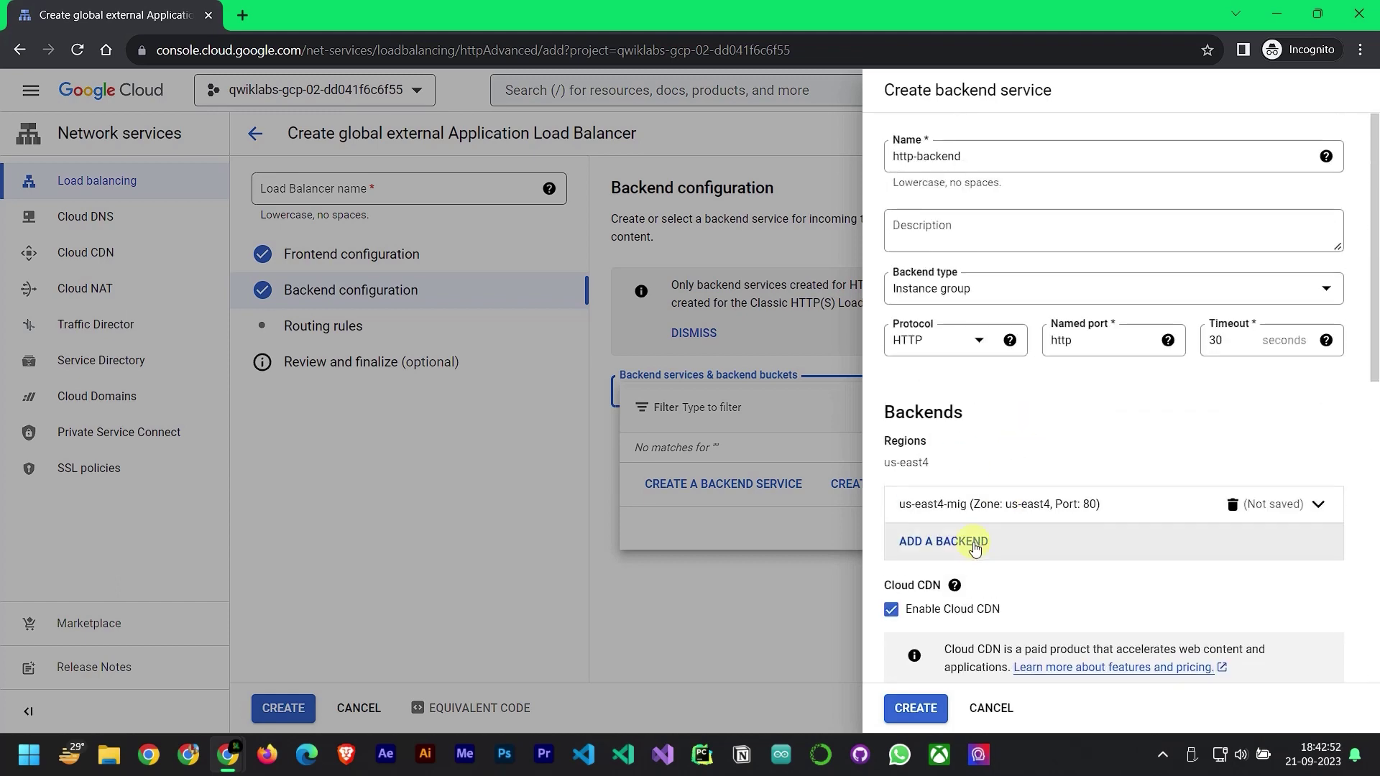
pyautogui.click(973, 544)
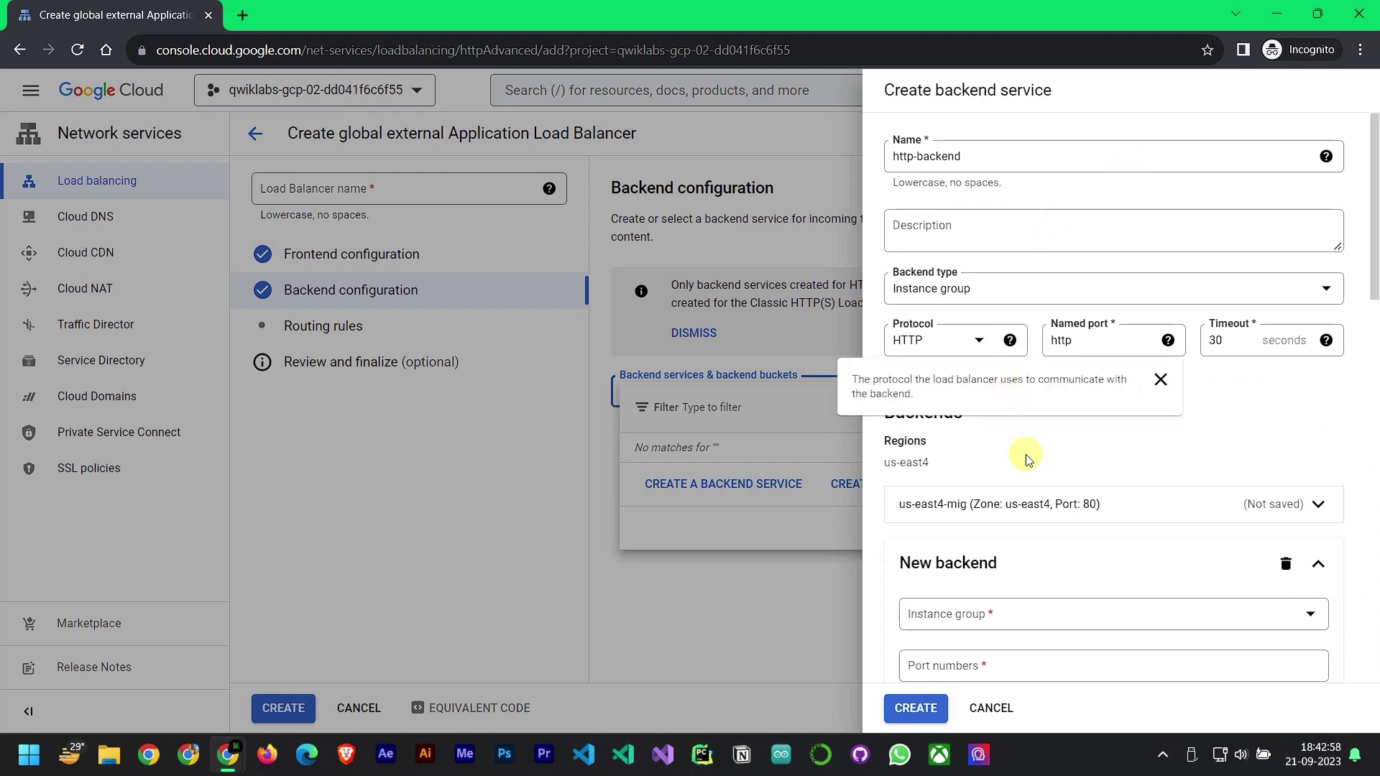
pyautogui.scroll(-3, 1025, 454)
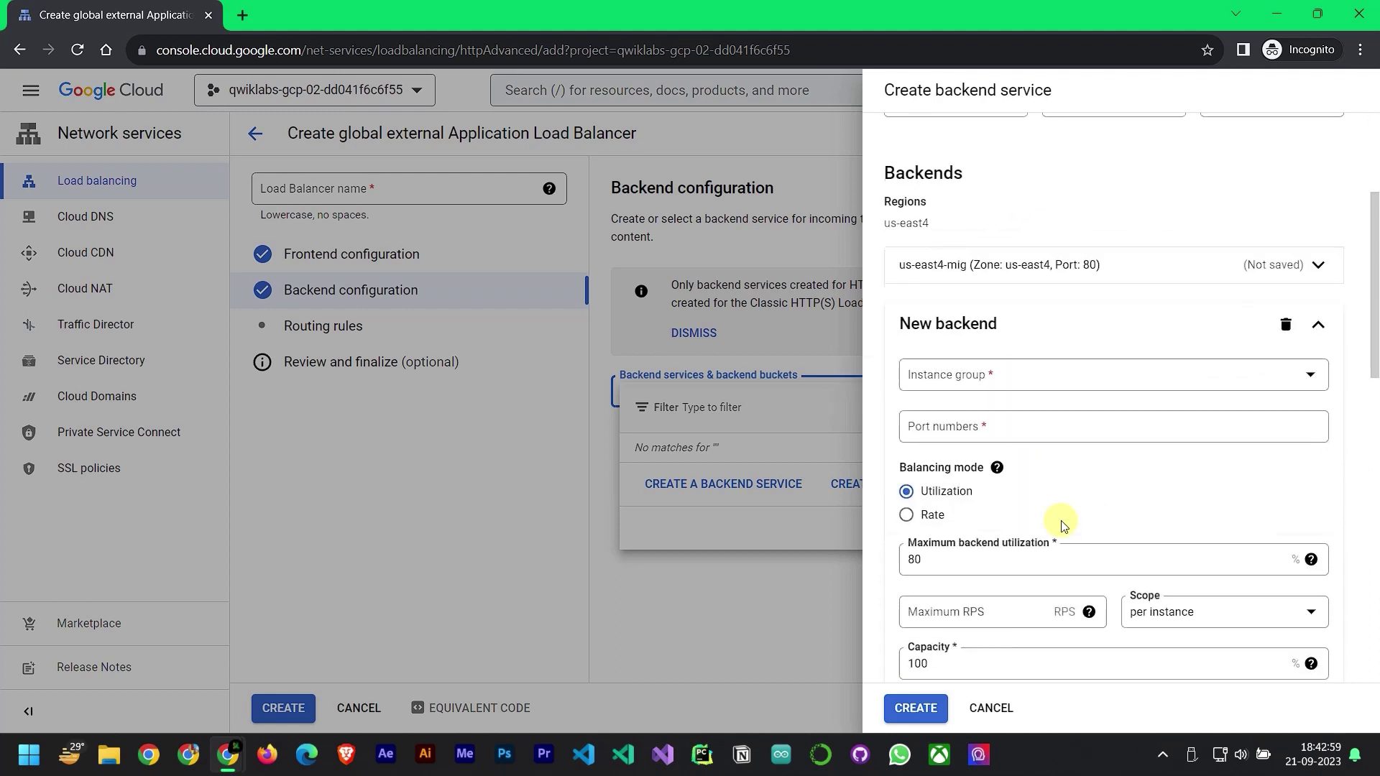
pyautogui.click(1039, 377)
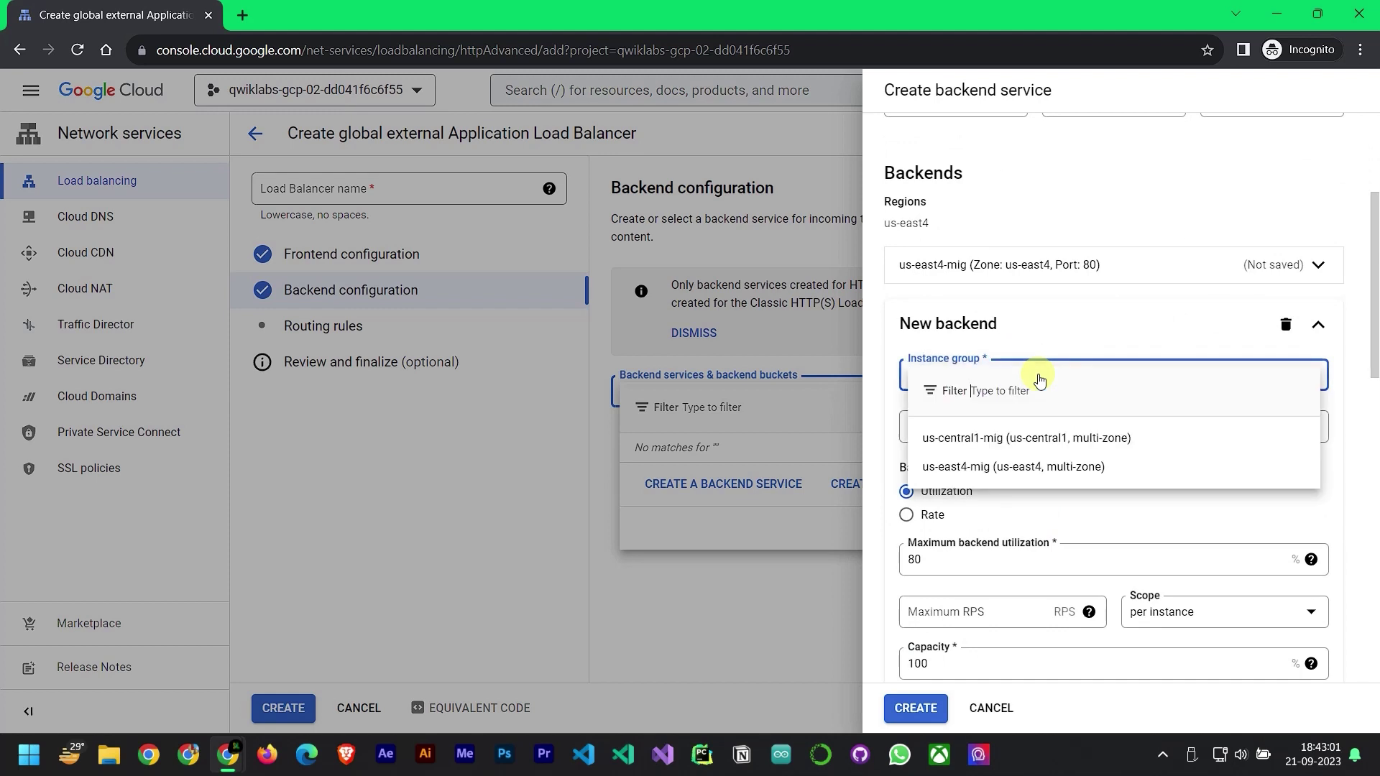
pyautogui.click(1032, 444)
pyautogui.click(1013, 425)
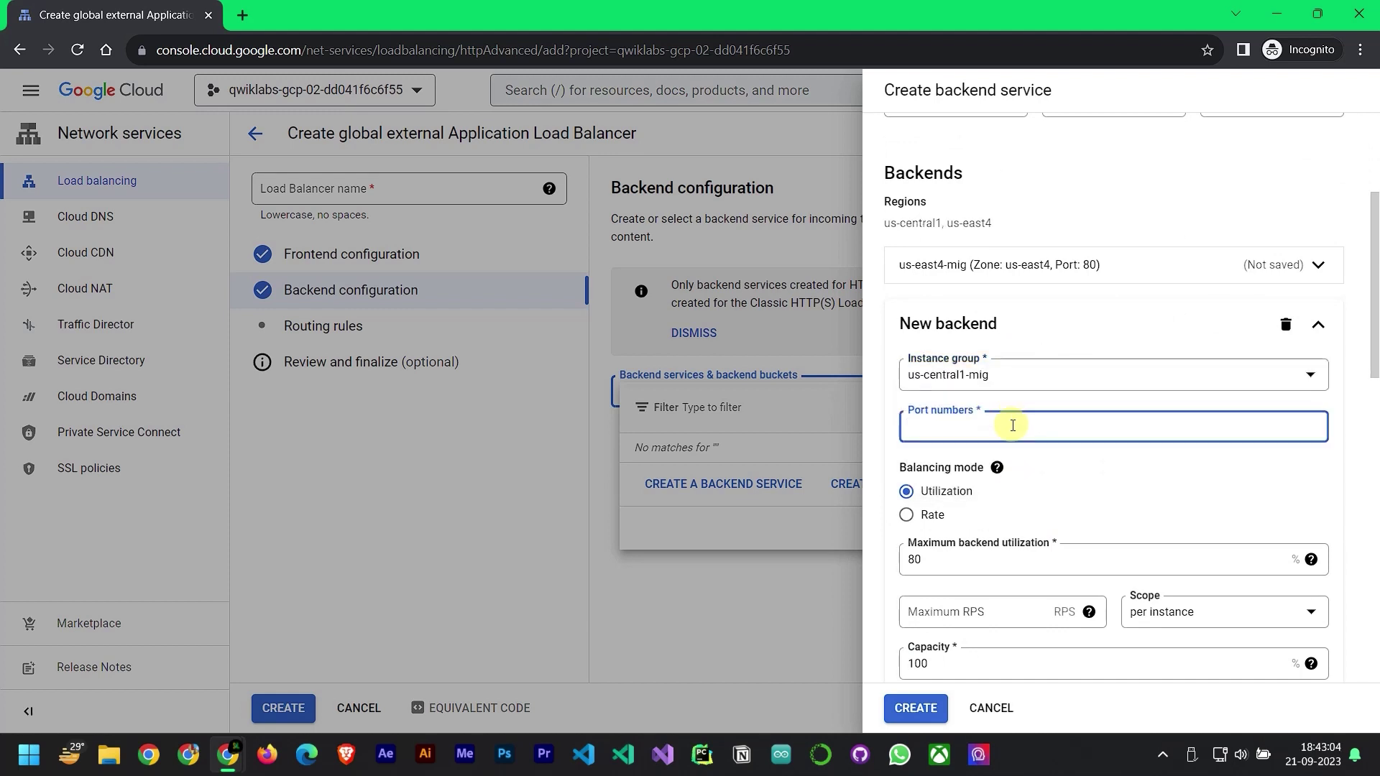
pyautogui.write('80')
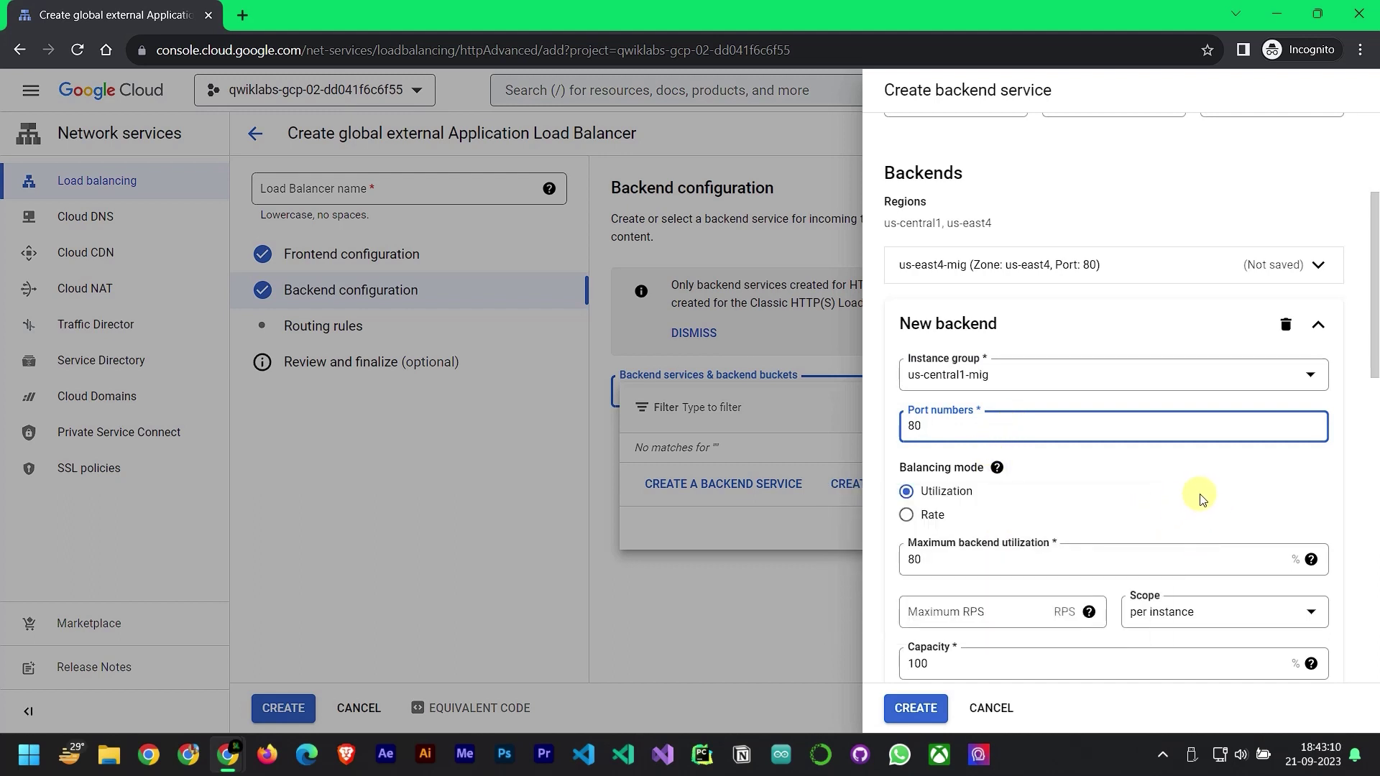
# Set the us-central1-mig backend to Rate balancing with a maximum RPS of 80 per instance and finish the entry
pyautogui.click(931, 514)
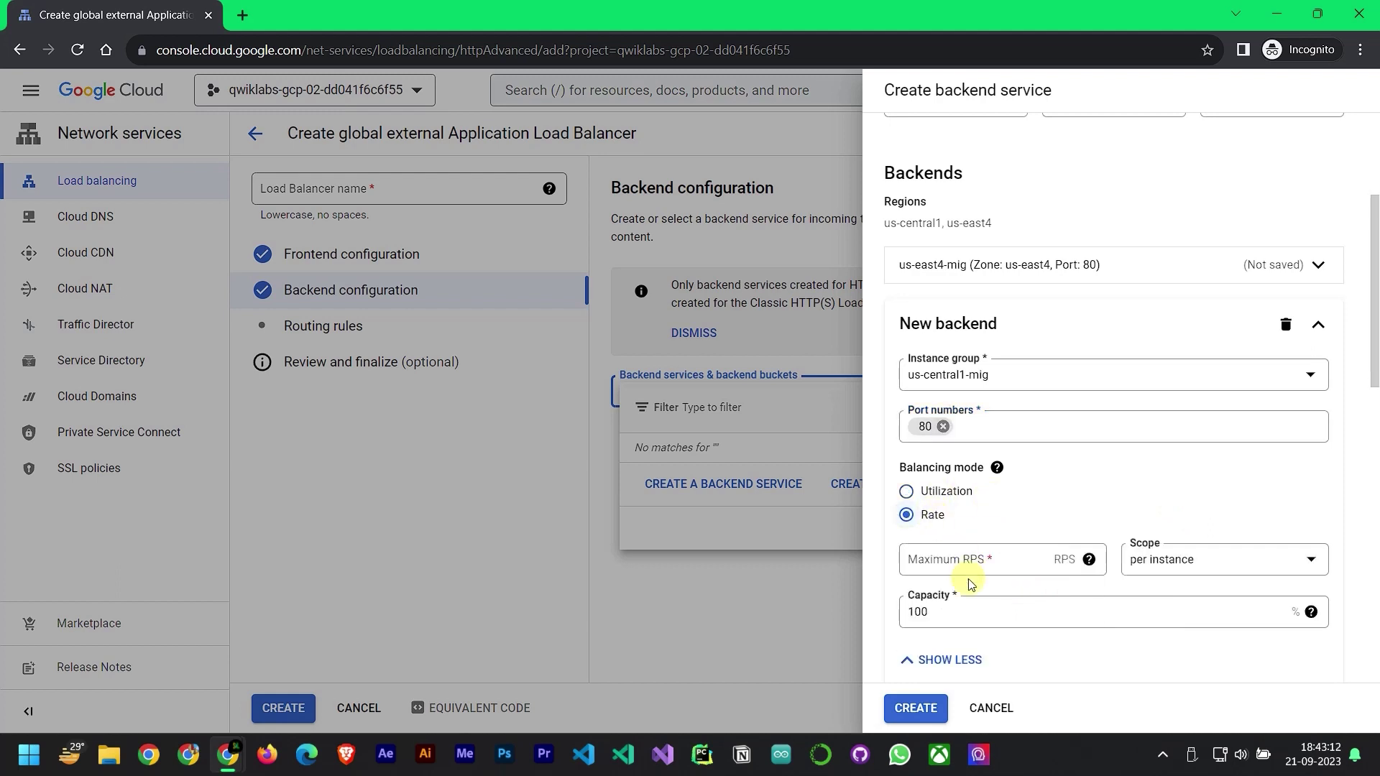
pyautogui.click(985, 566)
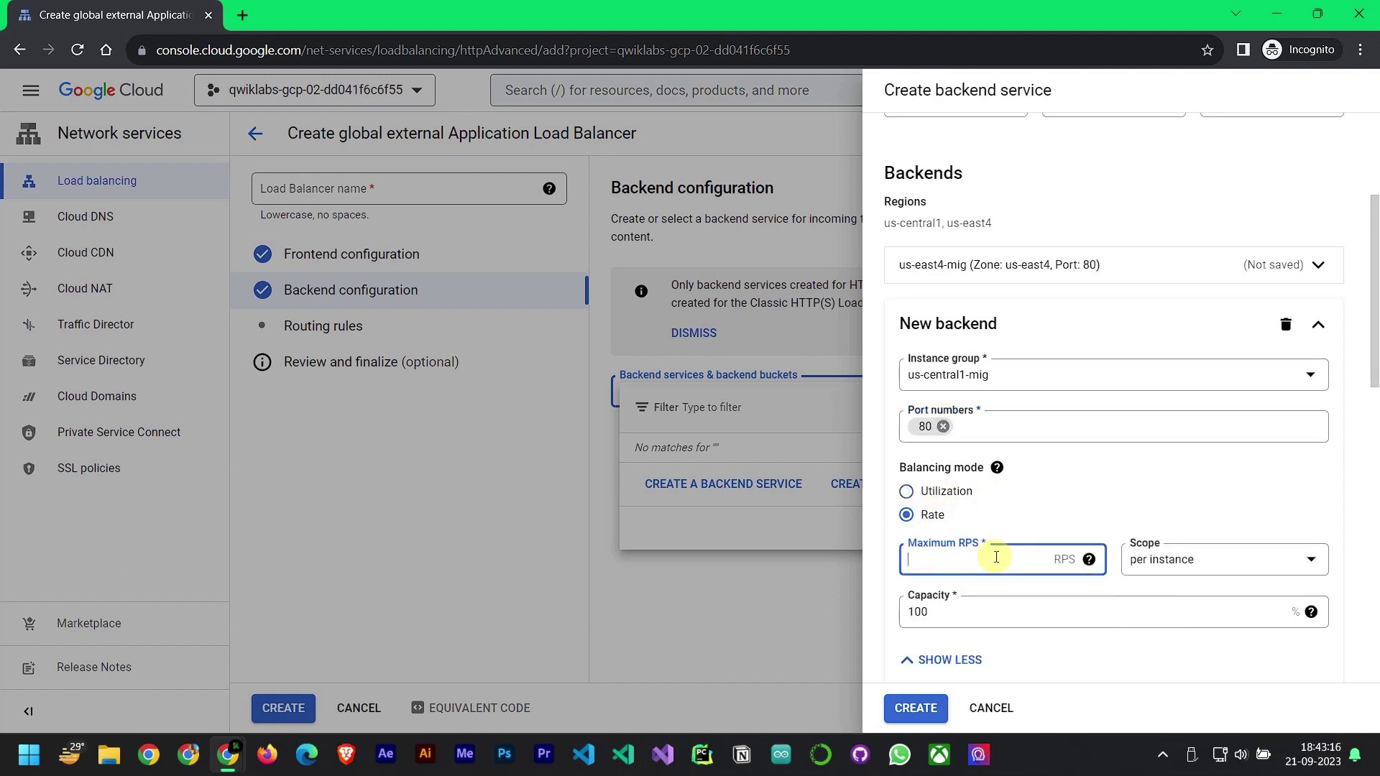
pyautogui.write('80')
pyautogui.scroll(-5, 1274, 543)
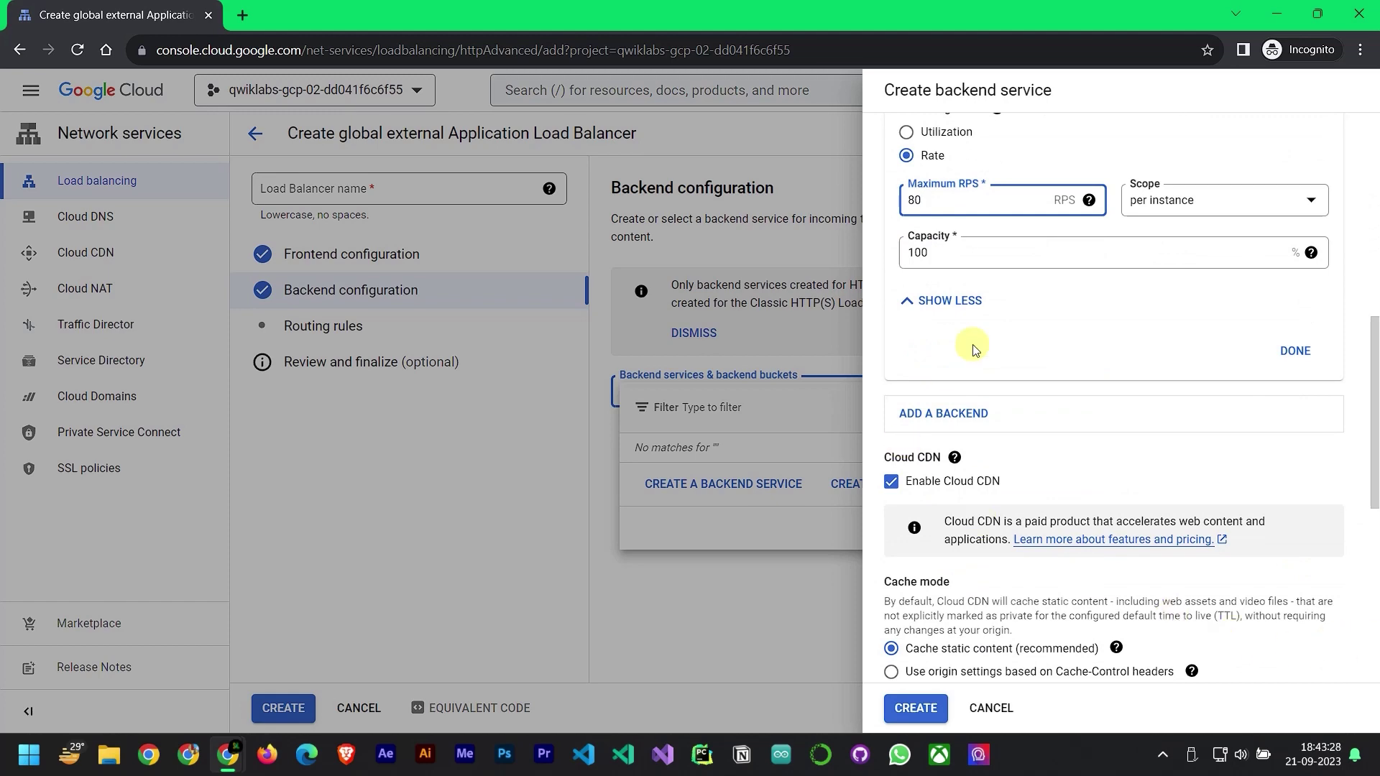
pyautogui.click(1294, 351)
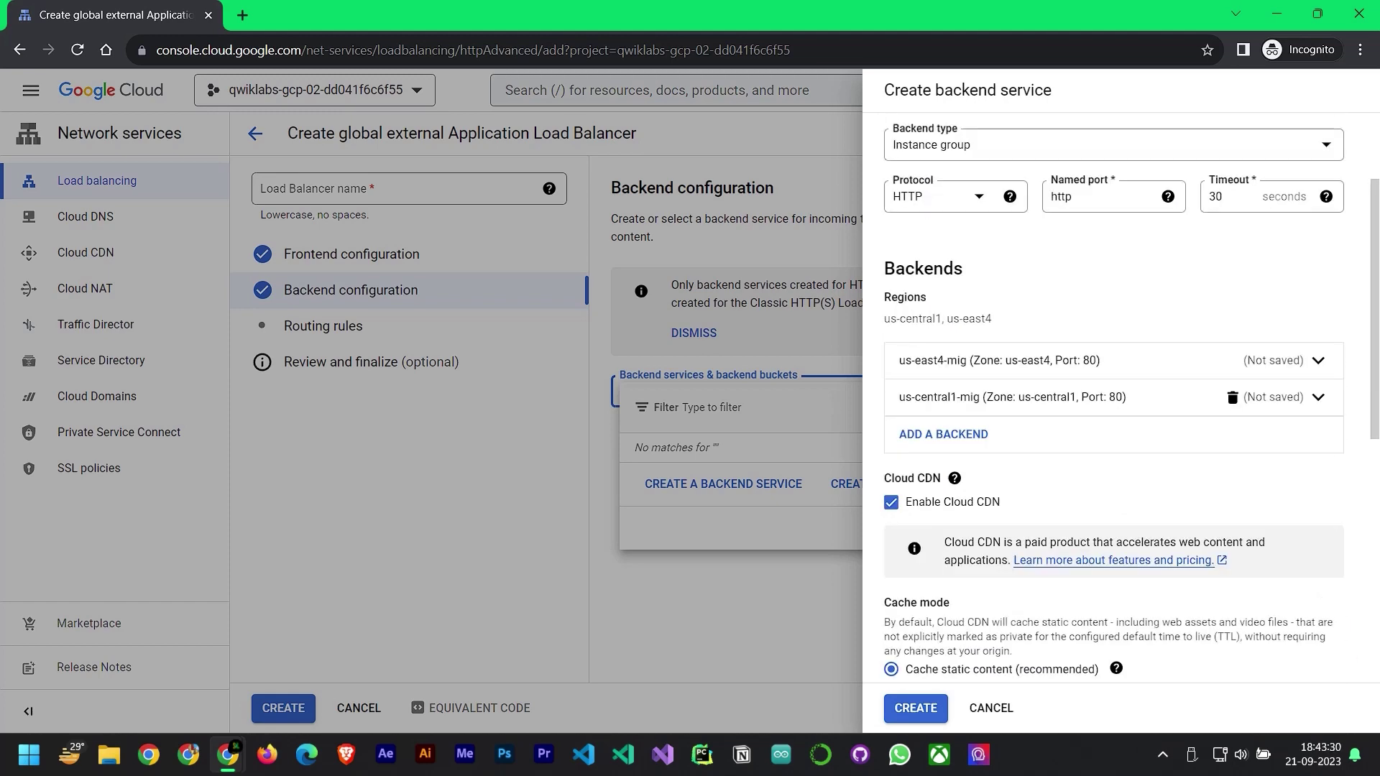
# Create and save a new health check named http-health-check for the backend service
pyautogui.scroll(-7, 1093, 570)
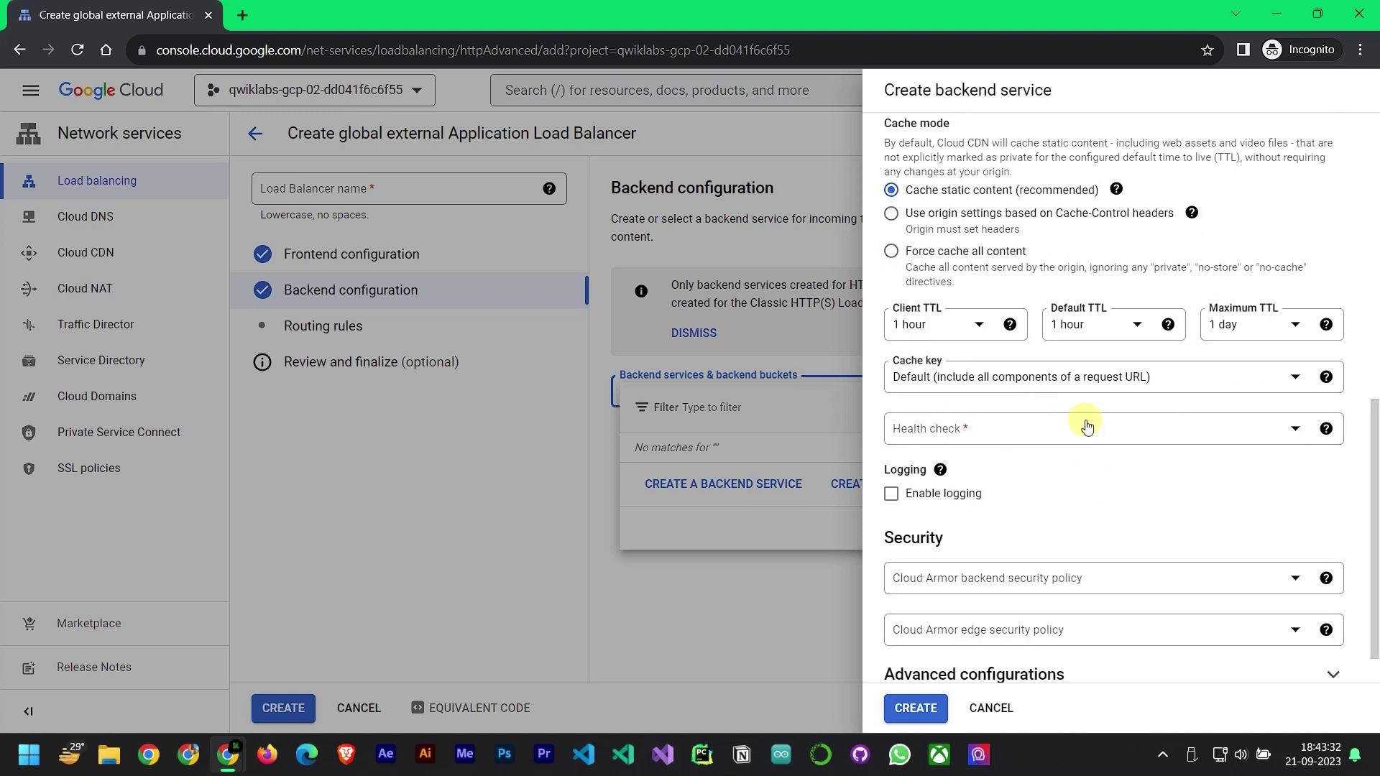
pyautogui.click(1087, 426)
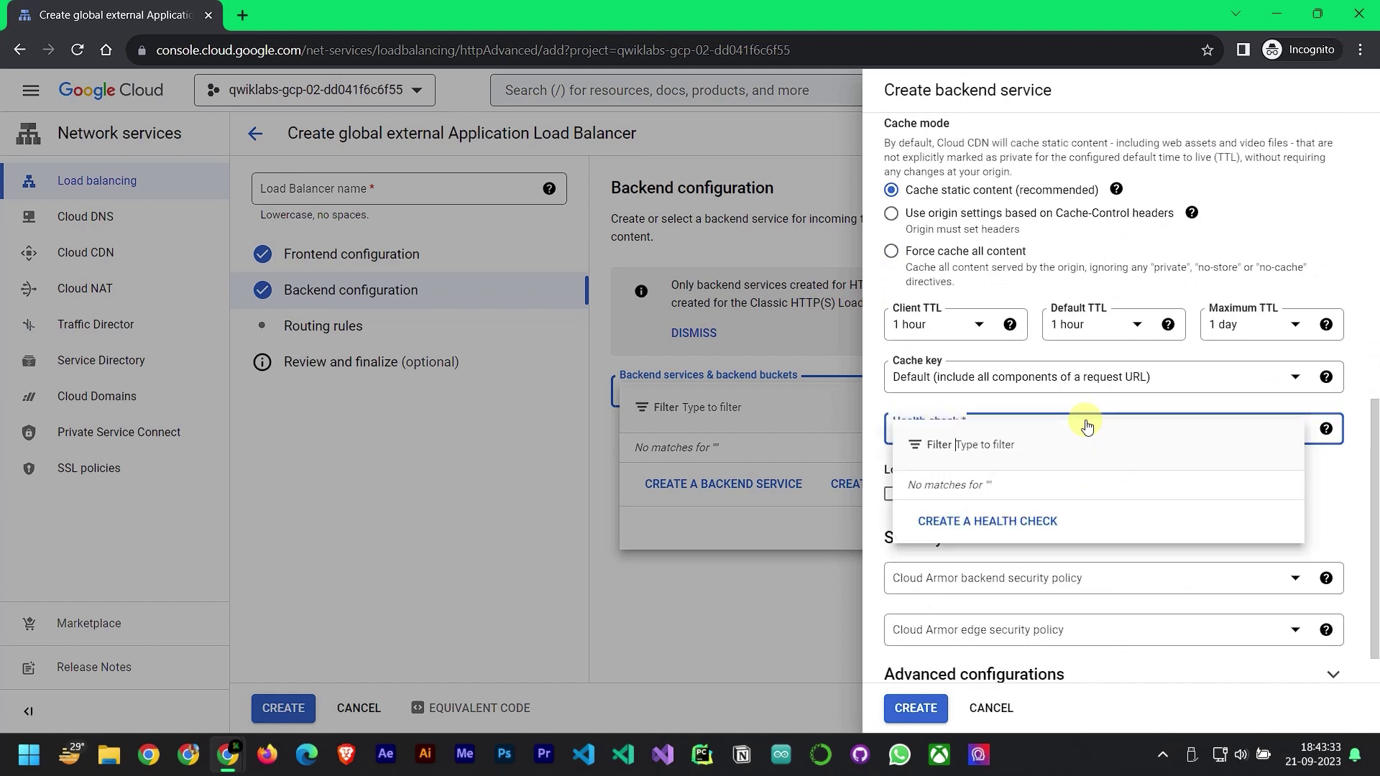
pyautogui.click(995, 526)
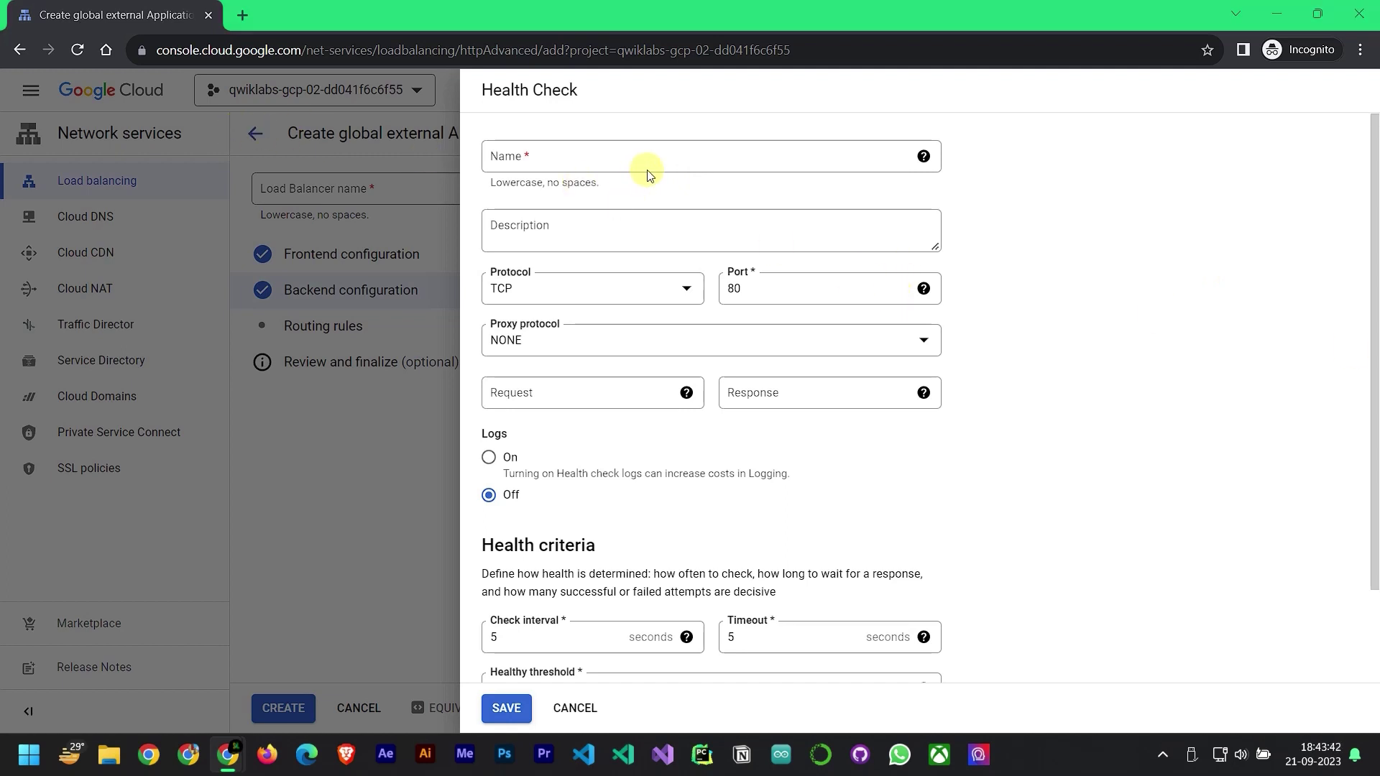
pyautogui.click(665, 155)
pyautogui.write('http-health-check')
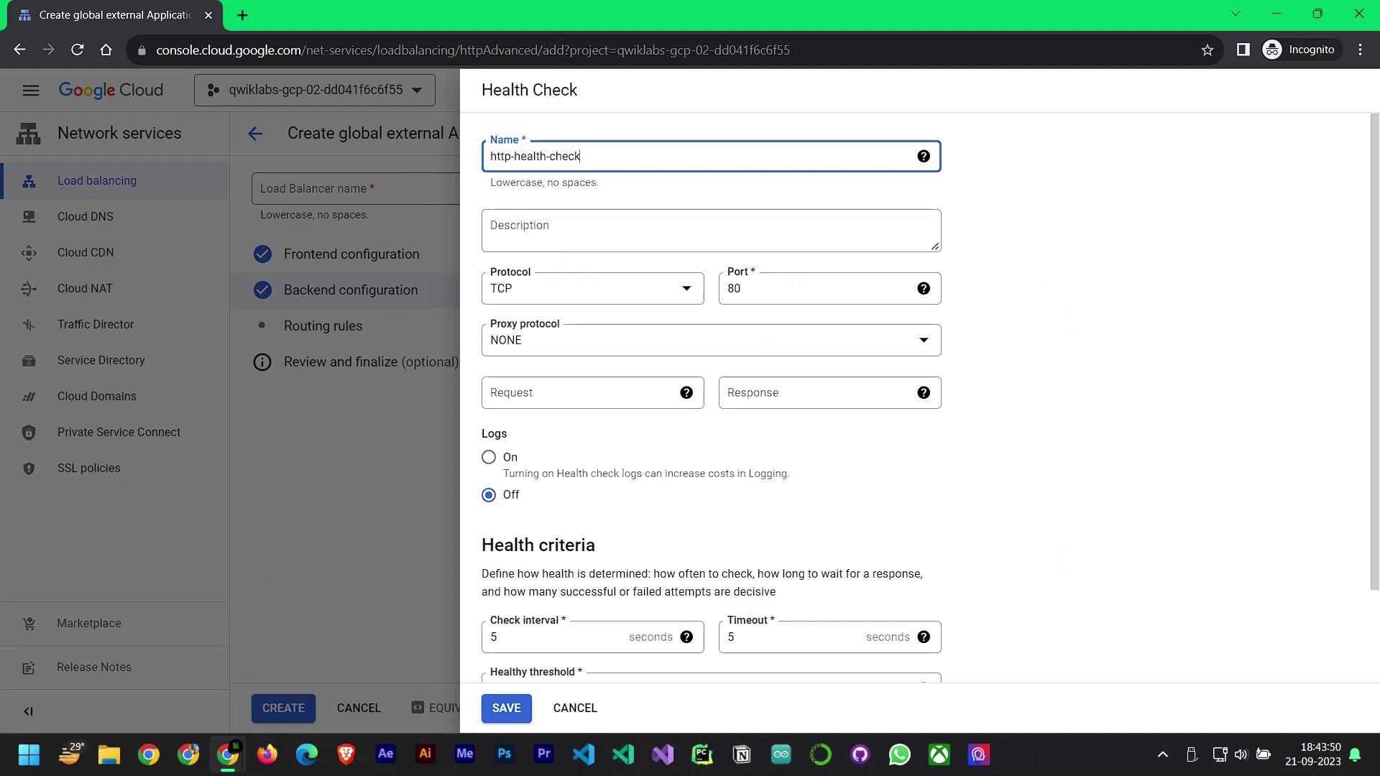
pyautogui.click(516, 705)
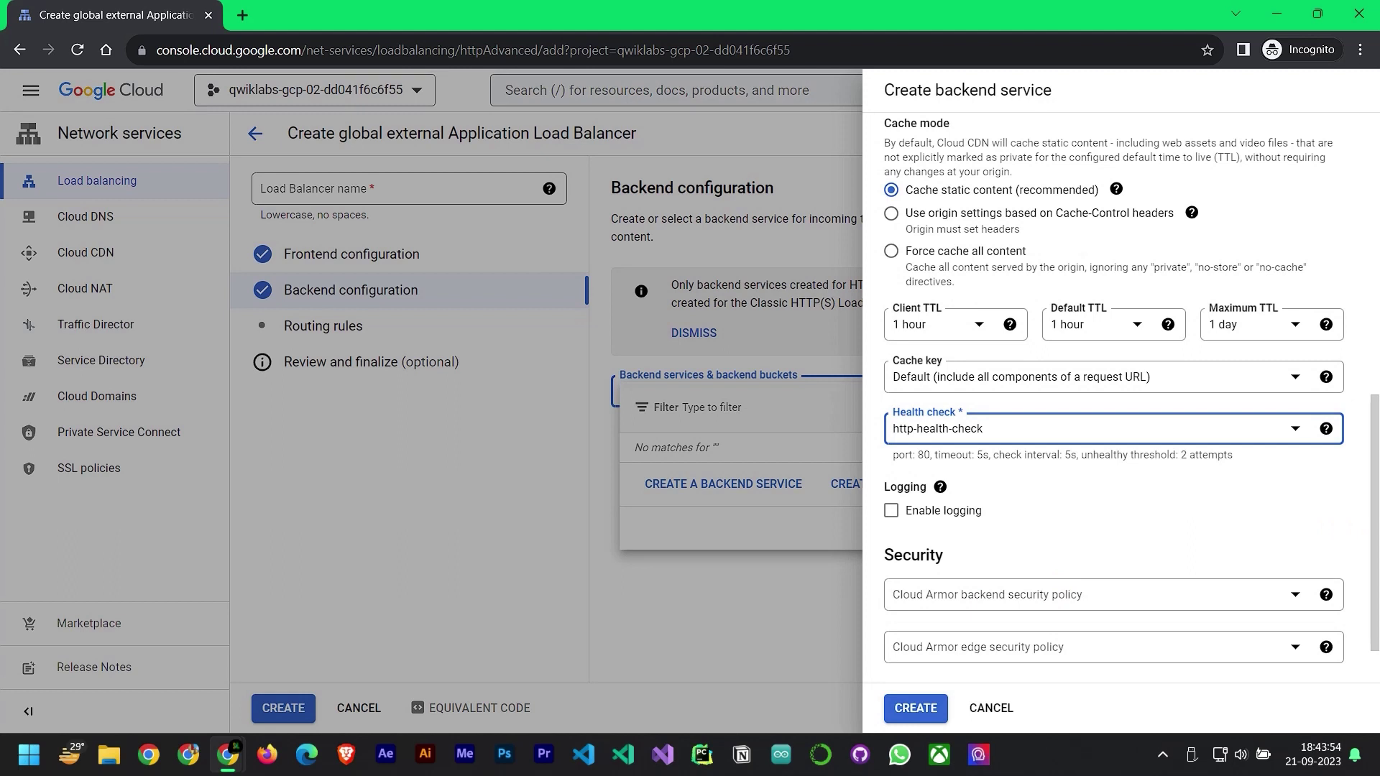
# Enable logging, create the http-backend service and confirm it as the load balancer's backend
pyautogui.scroll(-1, 1179, 508)
pyautogui.click(893, 443)
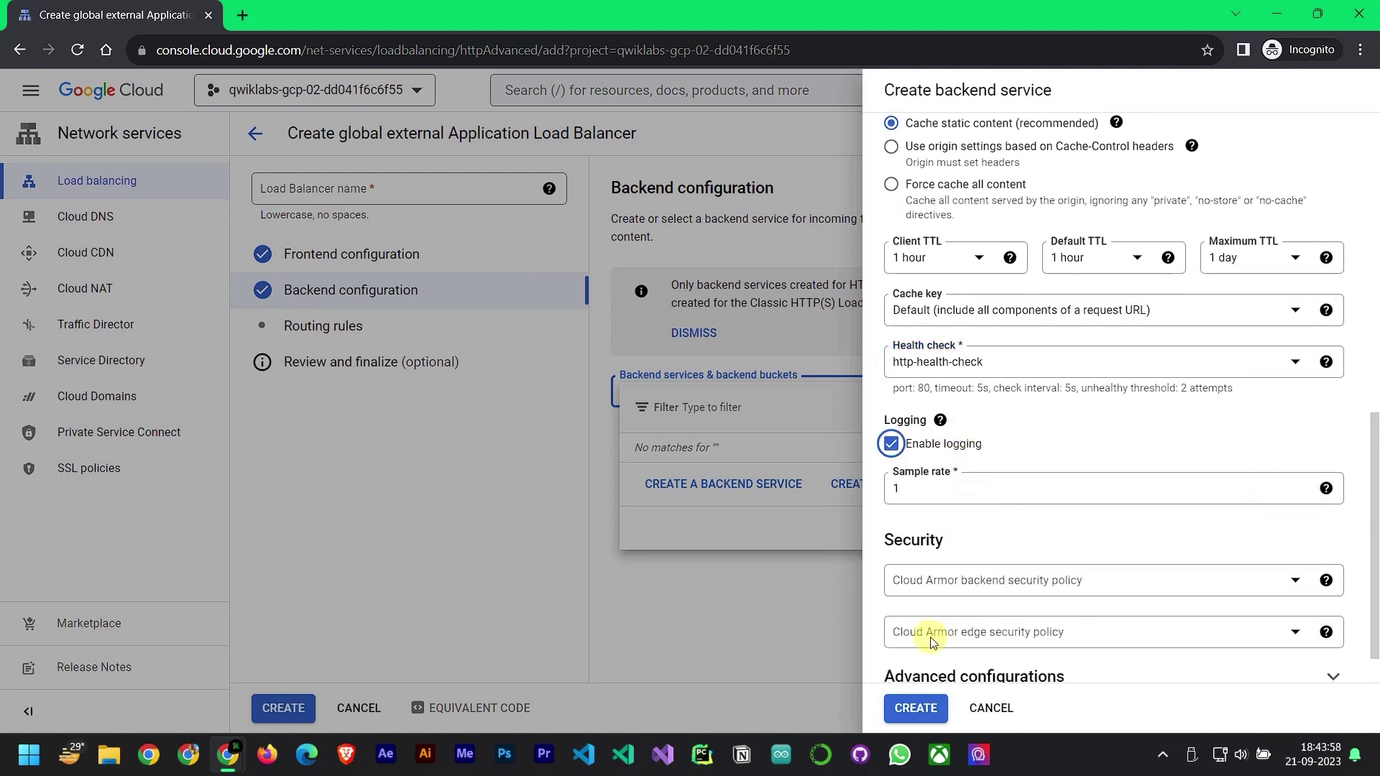
pyautogui.click(919, 706)
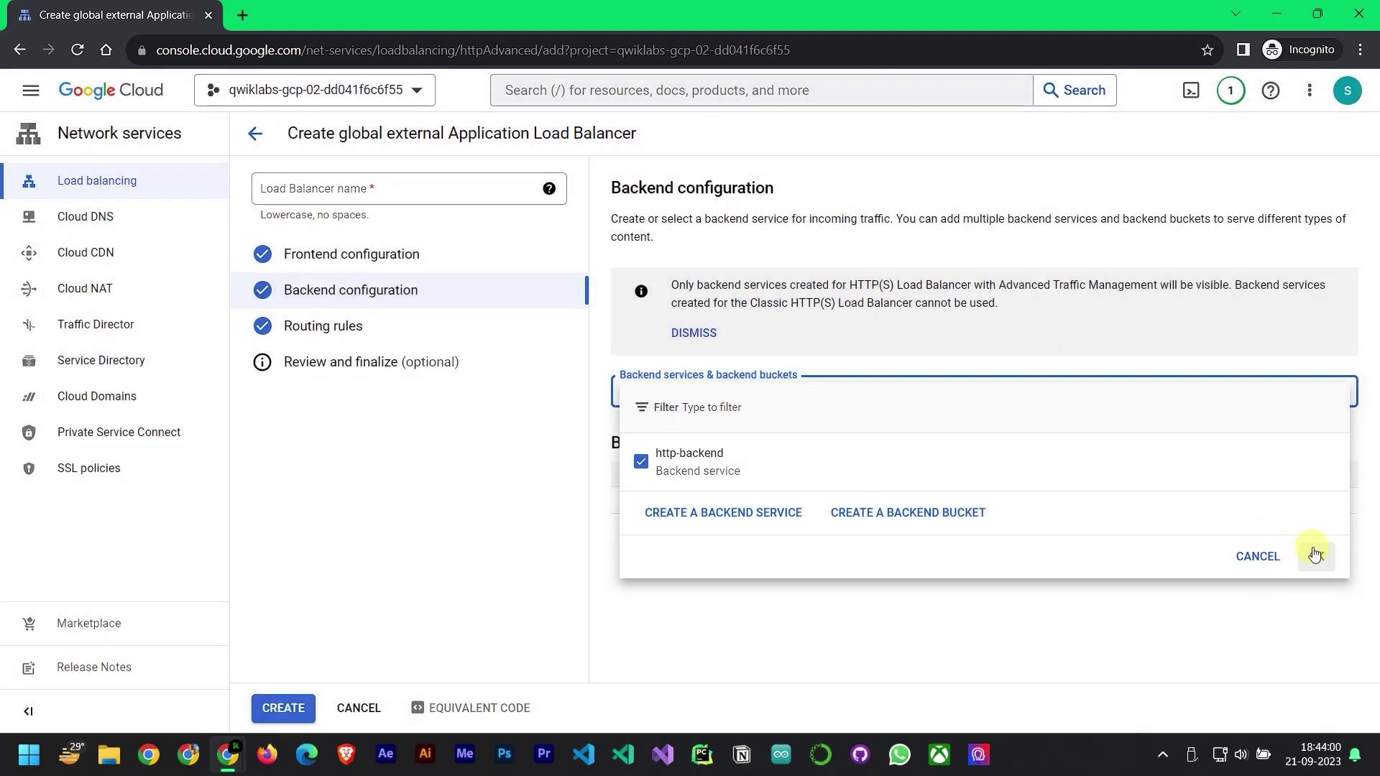
pyautogui.click(1315, 553)
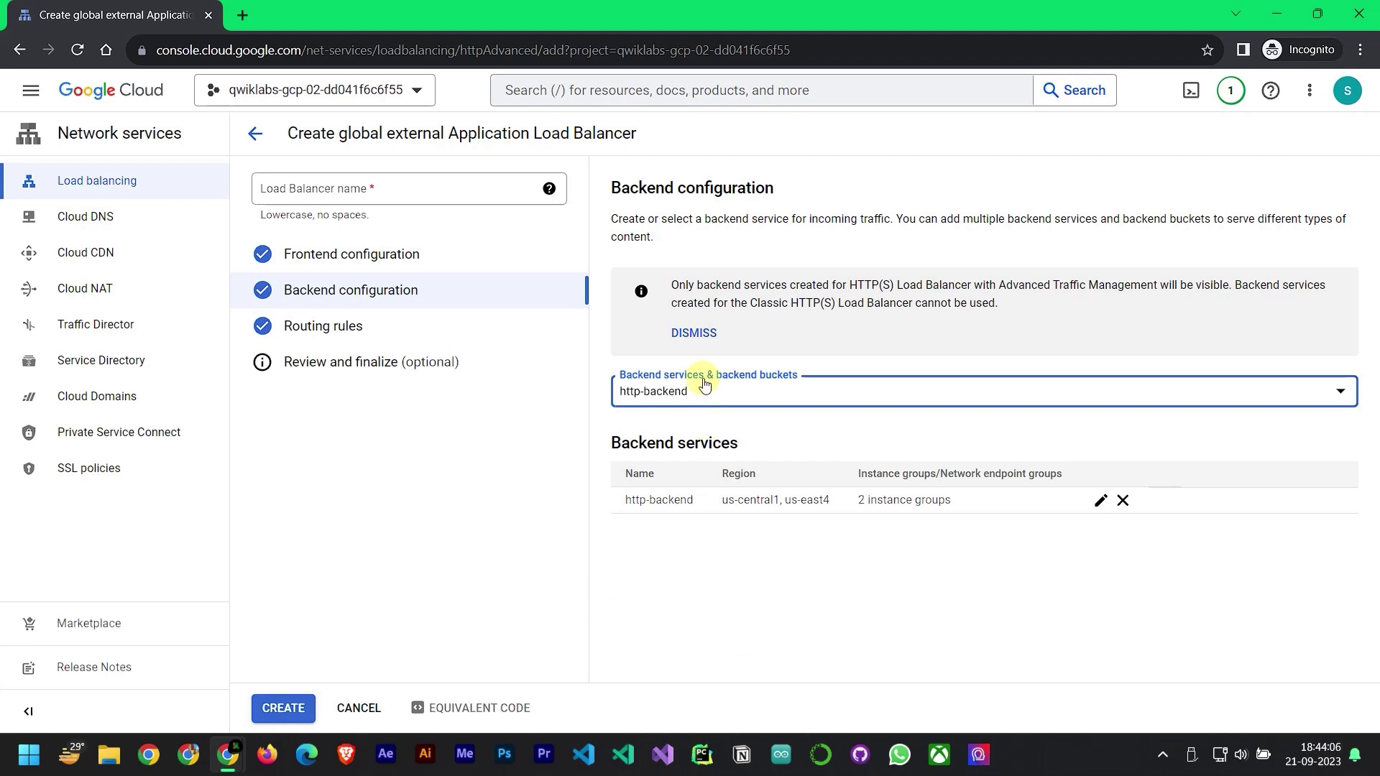
# Review the load balancer's frontend, routing and backend settings and try to create it
pyautogui.click(374, 372)
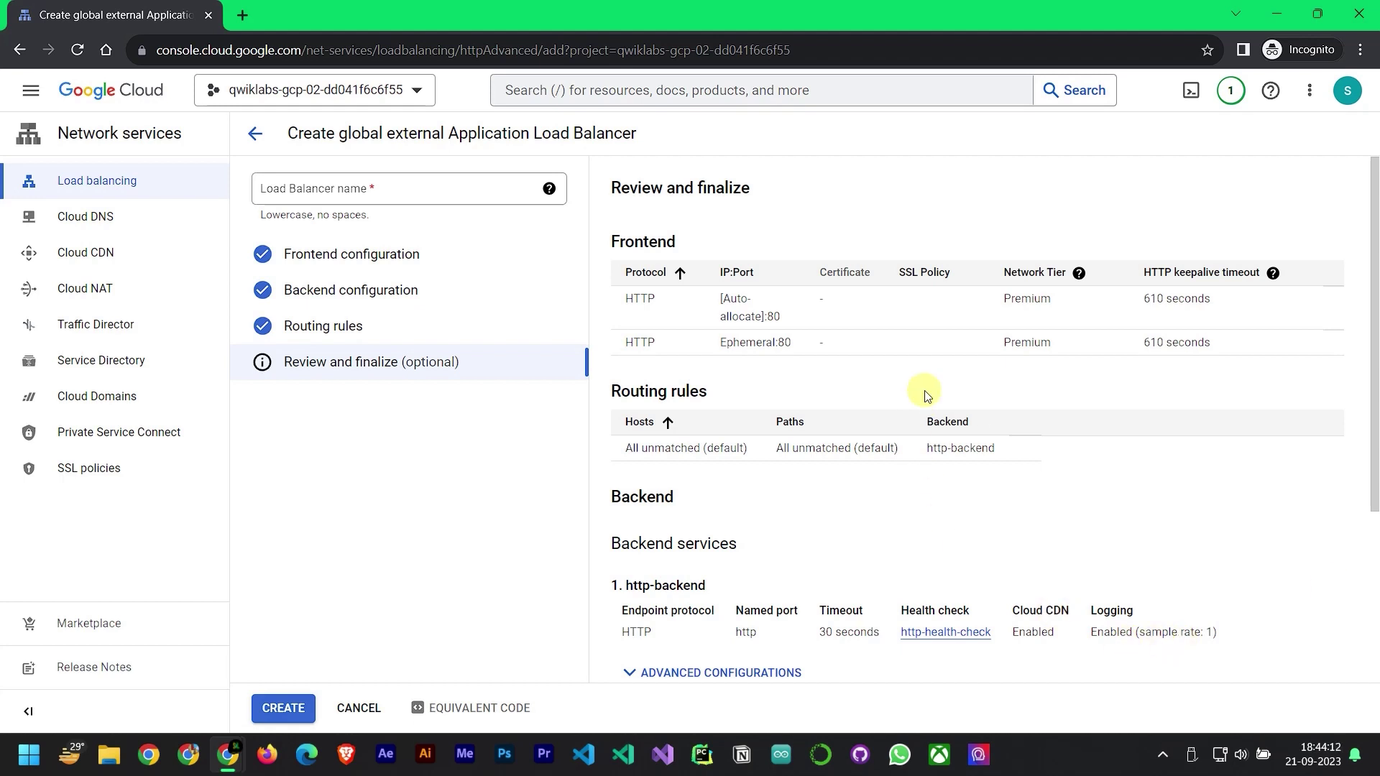
pyautogui.scroll(-2, 896, 546)
pyautogui.scroll(-2, 896, 559)
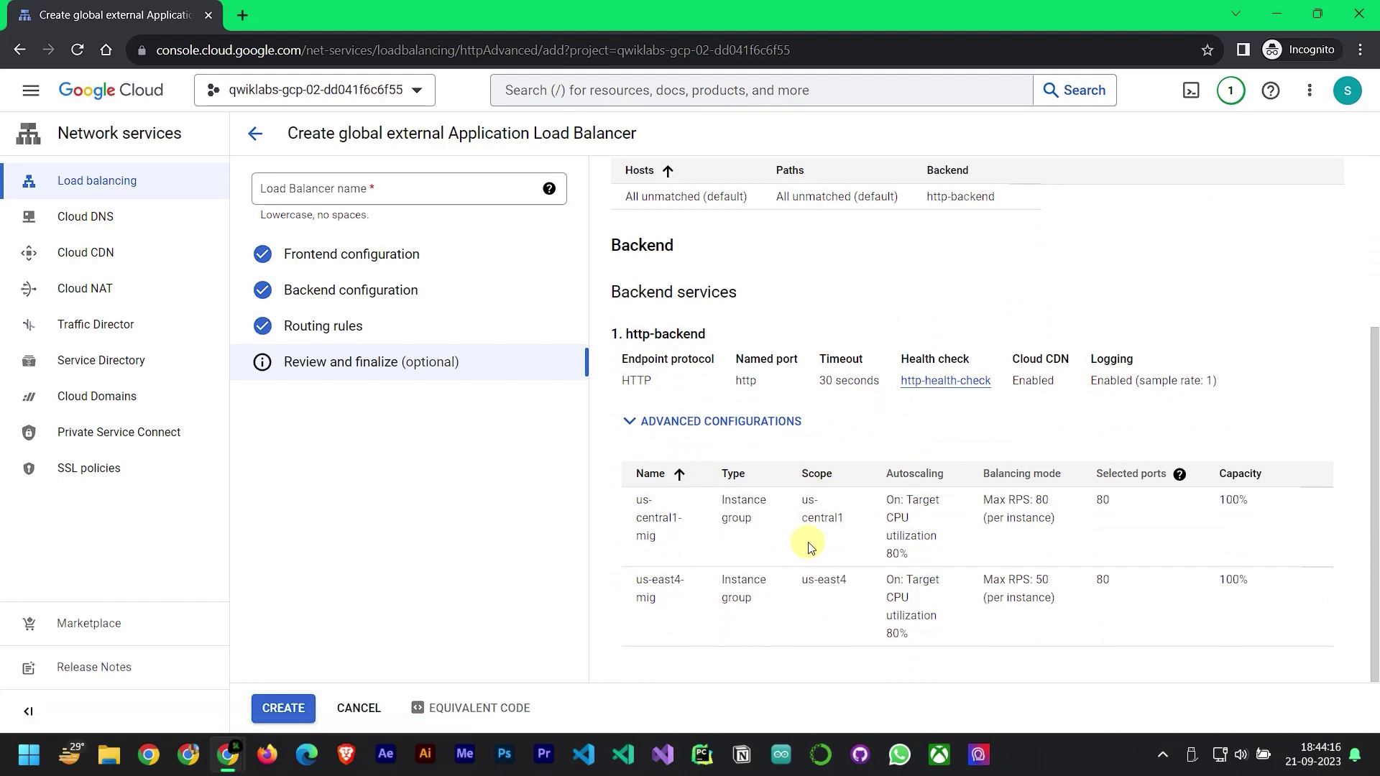
pyautogui.scroll(4, 807, 542)
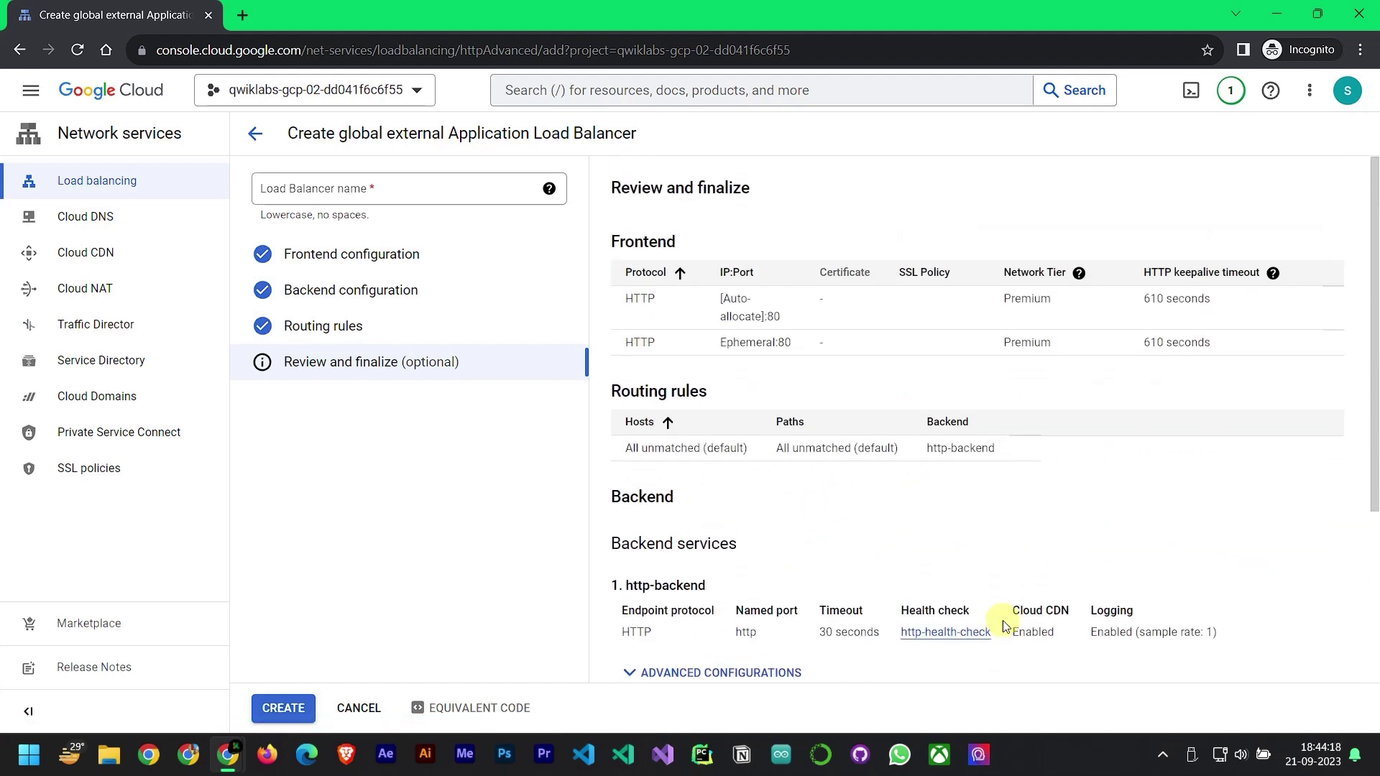
pyautogui.click(291, 709)
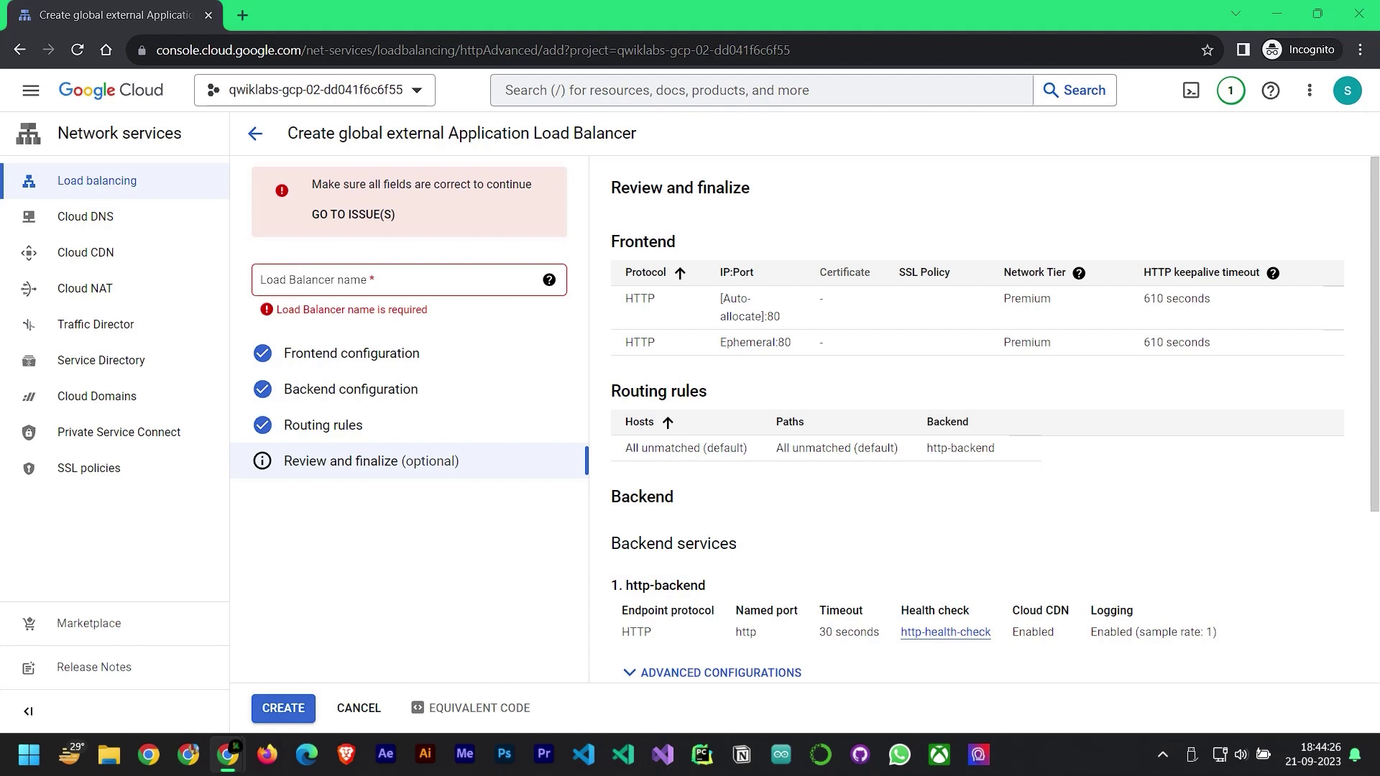
# Name the load balancer http-lb and create it
pyautogui.click(368, 286)
pyautogui.write('http-lb')
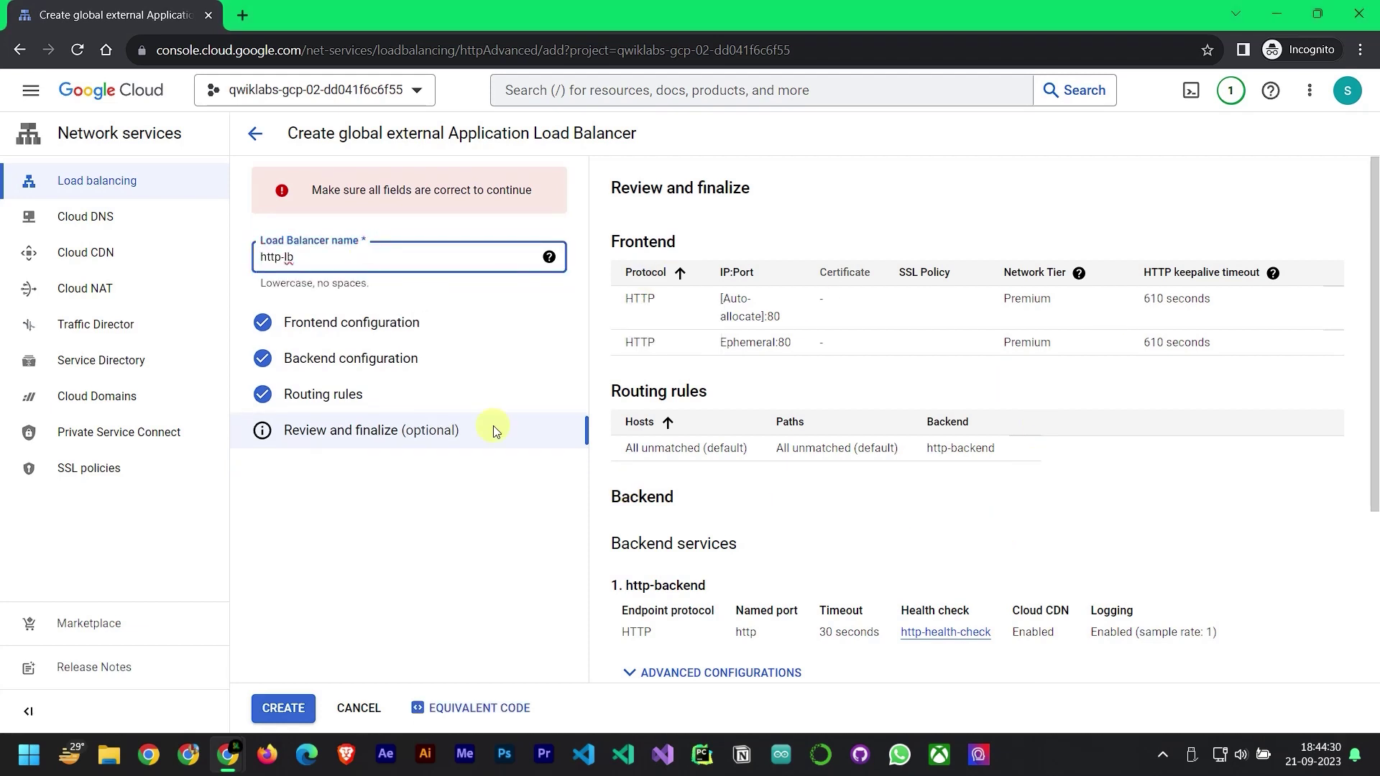
pyautogui.click(375, 490)
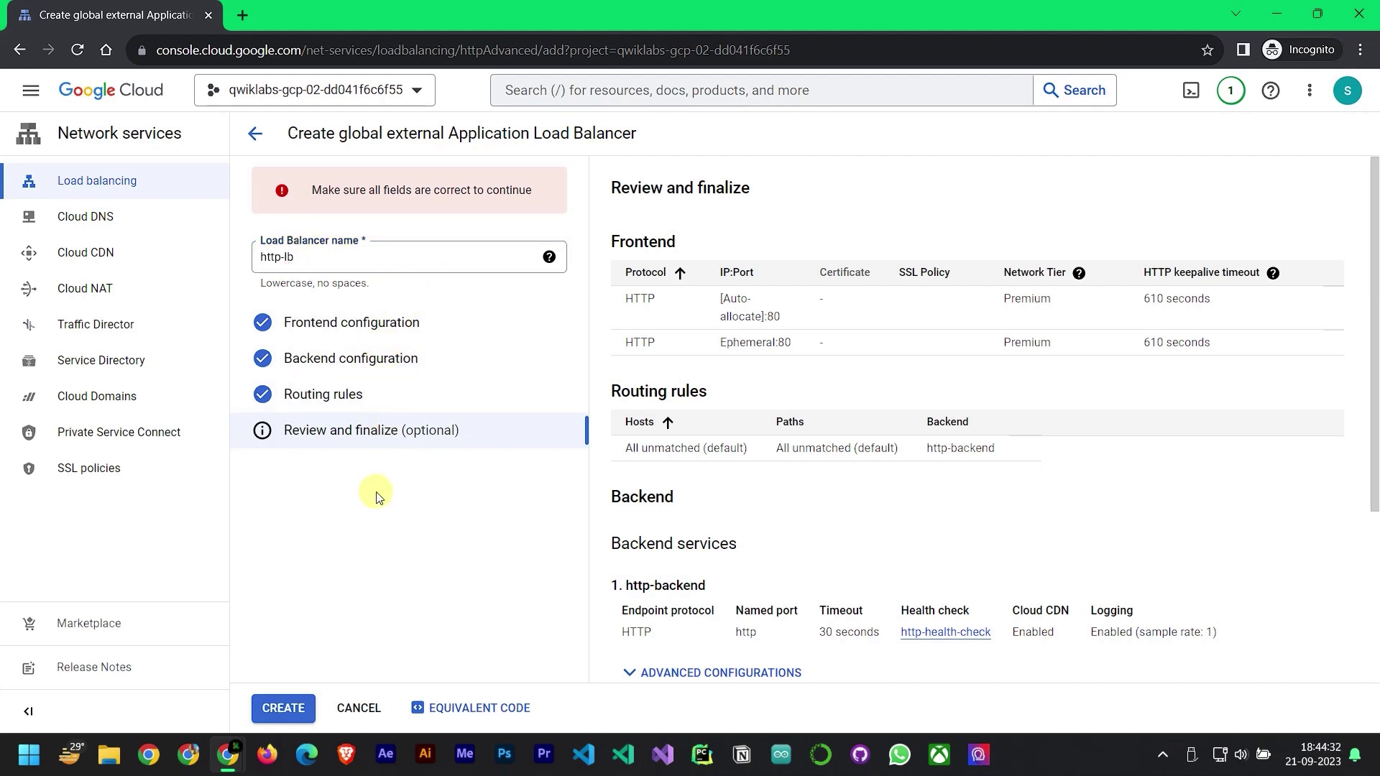
pyautogui.click(422, 258)
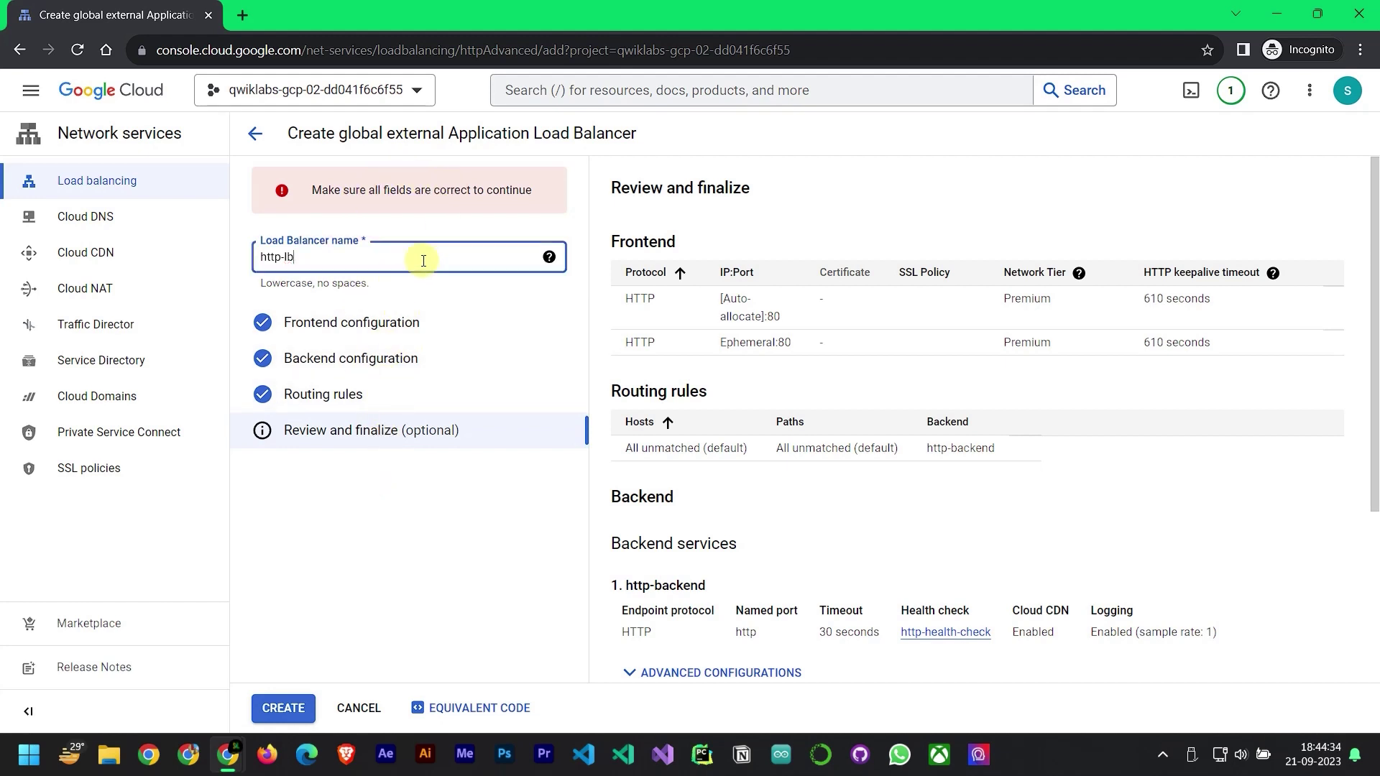
pyautogui.click(287, 707)
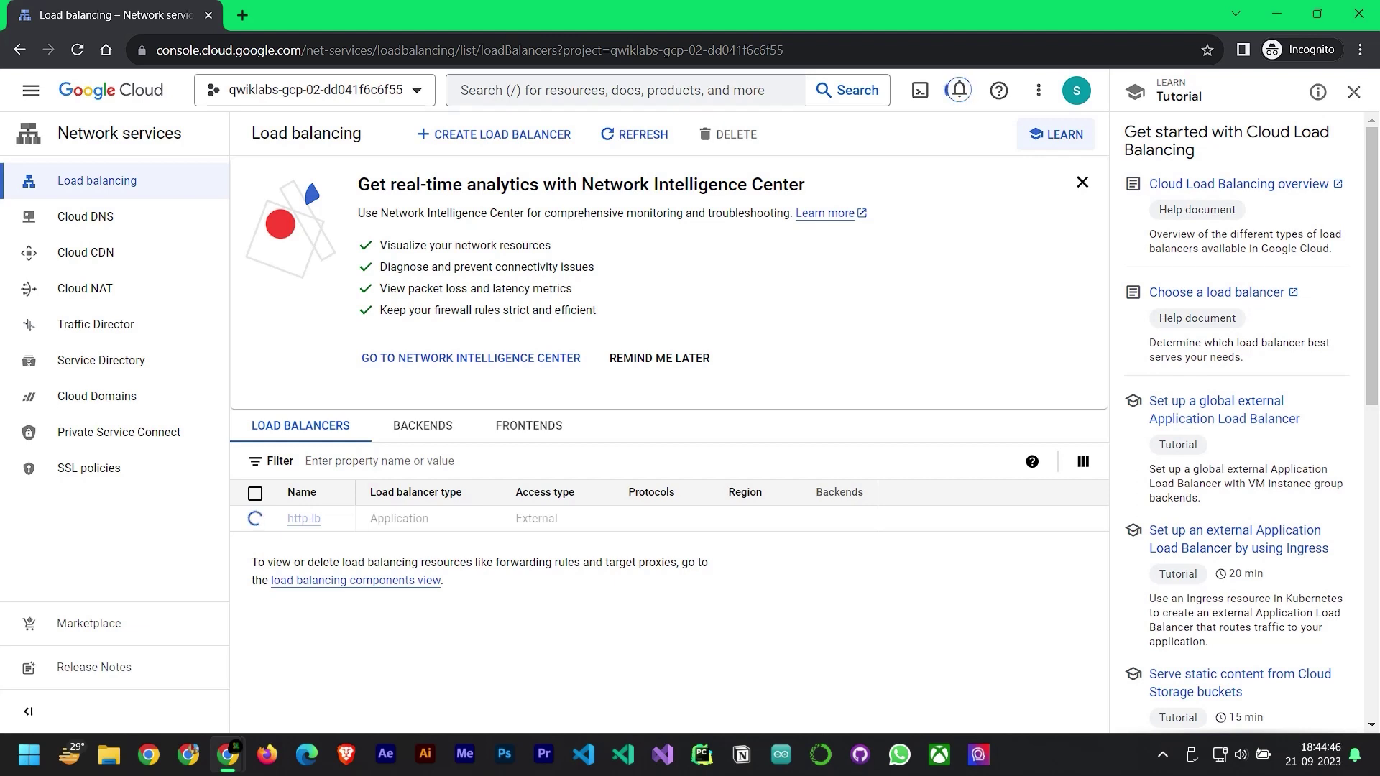
# Switch to the Google Cloud Skills Boost lab and check progress on the Configure the HTTP Load Balancer objective
pyautogui.hotkey('alt', 'Tab')
pyautogui.scroll(-2, 717, 392)
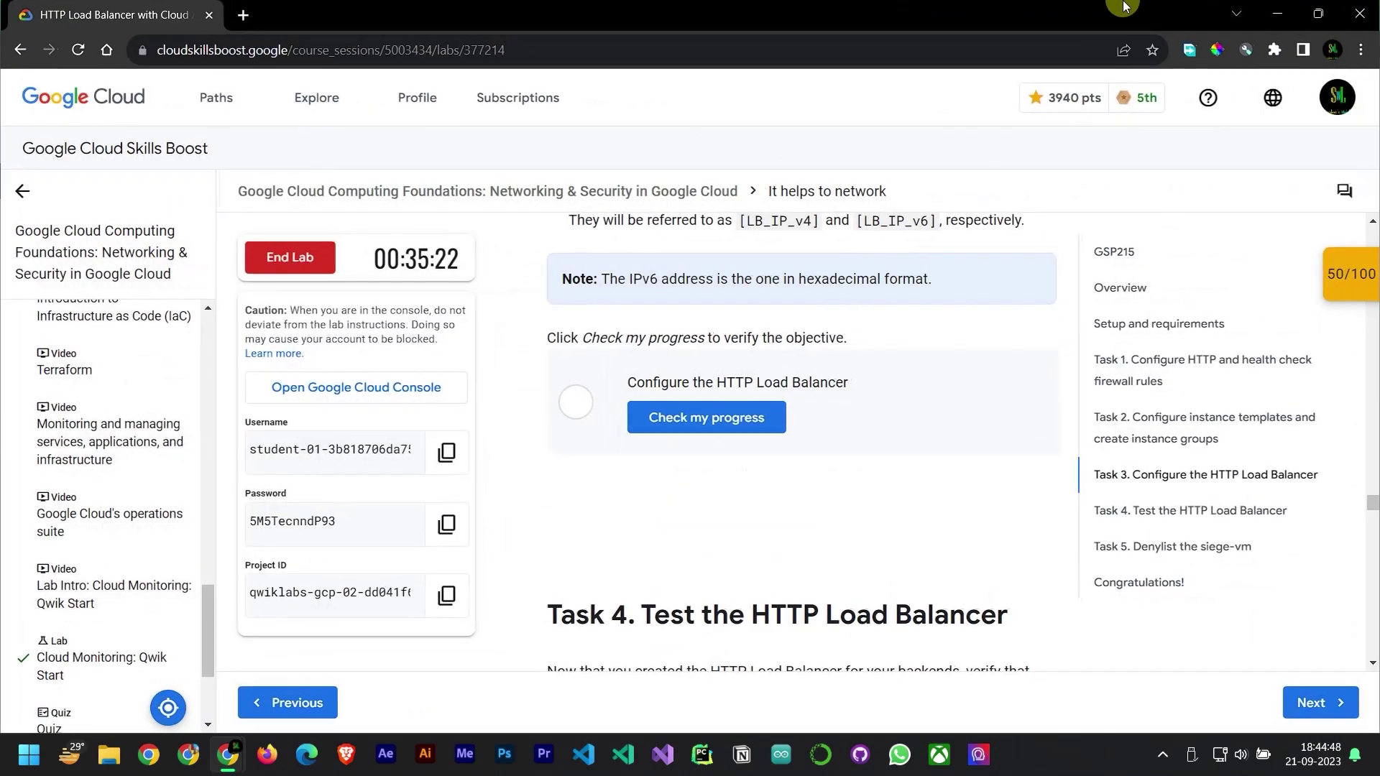
pyautogui.hotkey('alt', 'Tab')
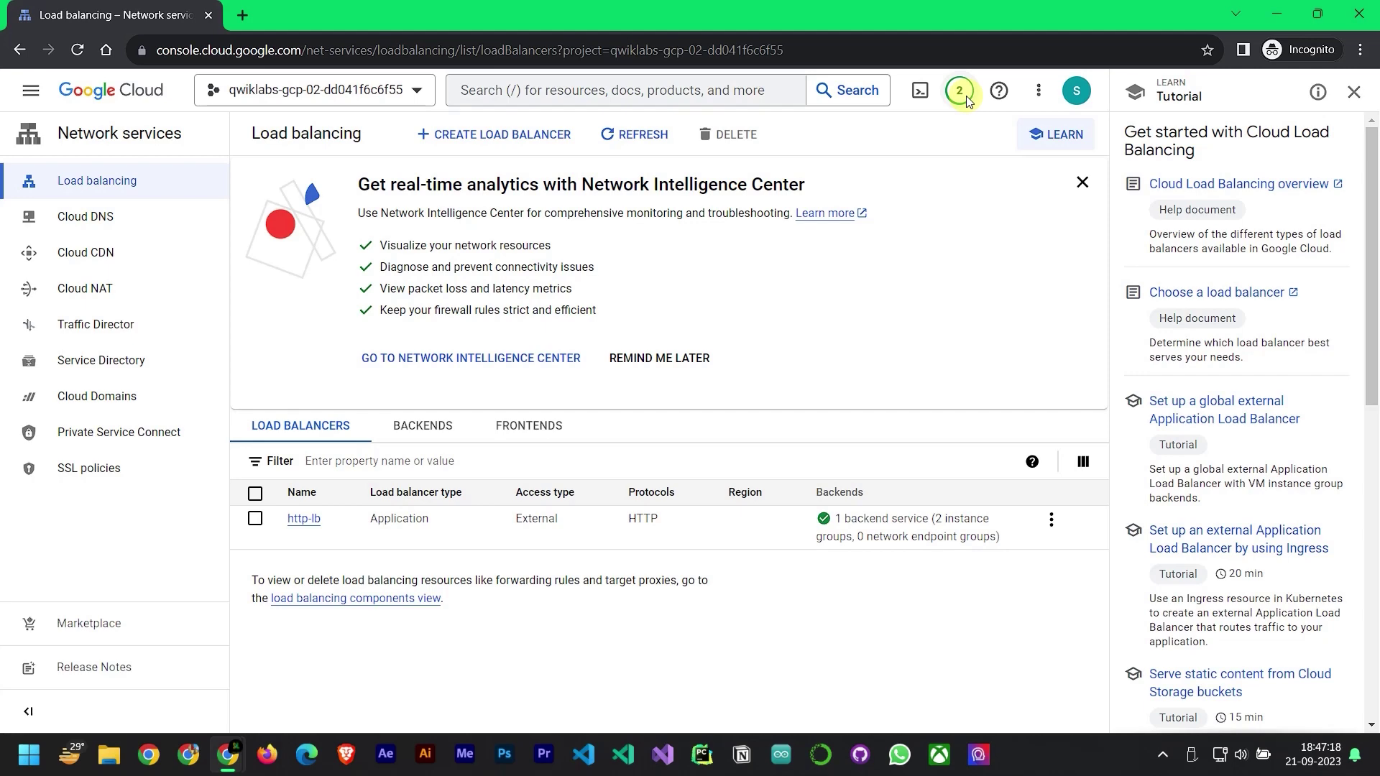
pyautogui.hotkey('alt', 'Tab')
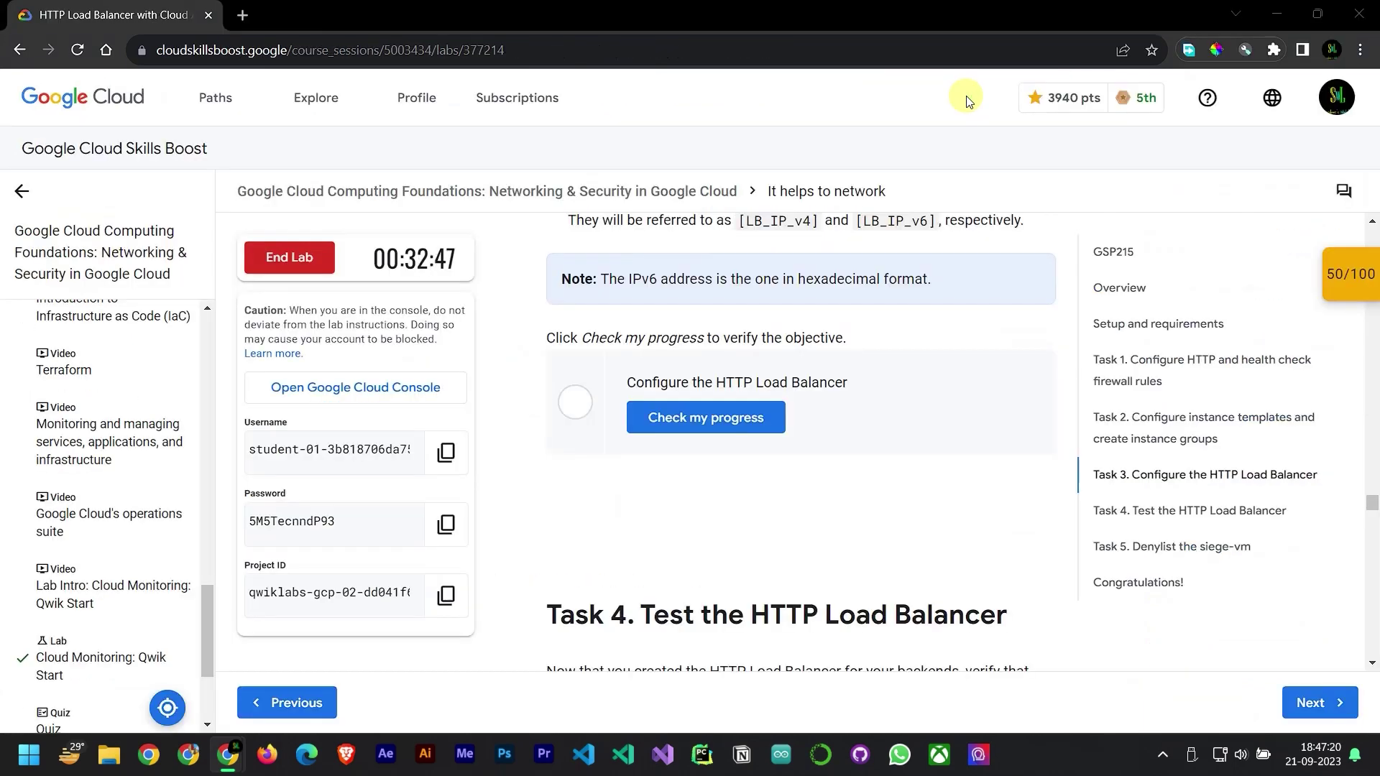
pyautogui.click(697, 419)
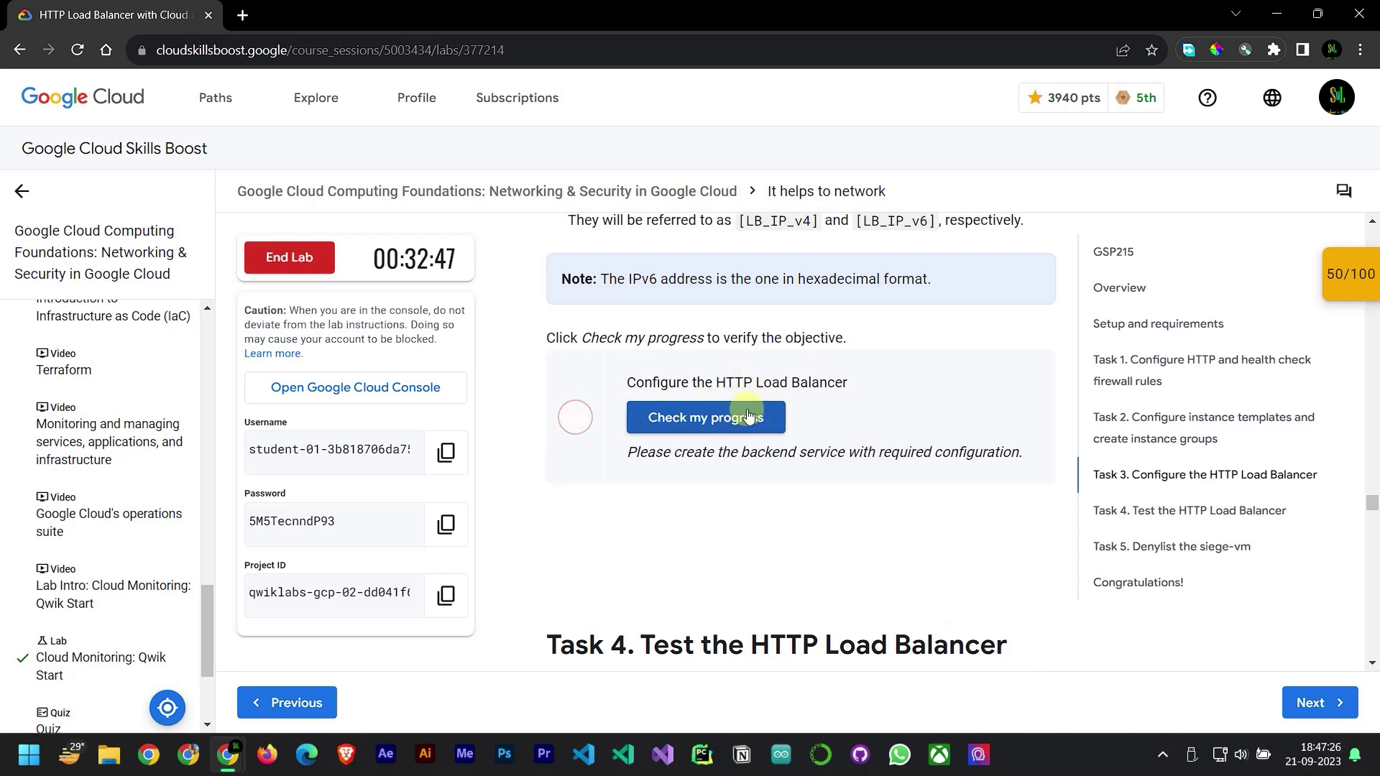
pyautogui.click(747, 417)
pyautogui.scroll(3, 762, 409)
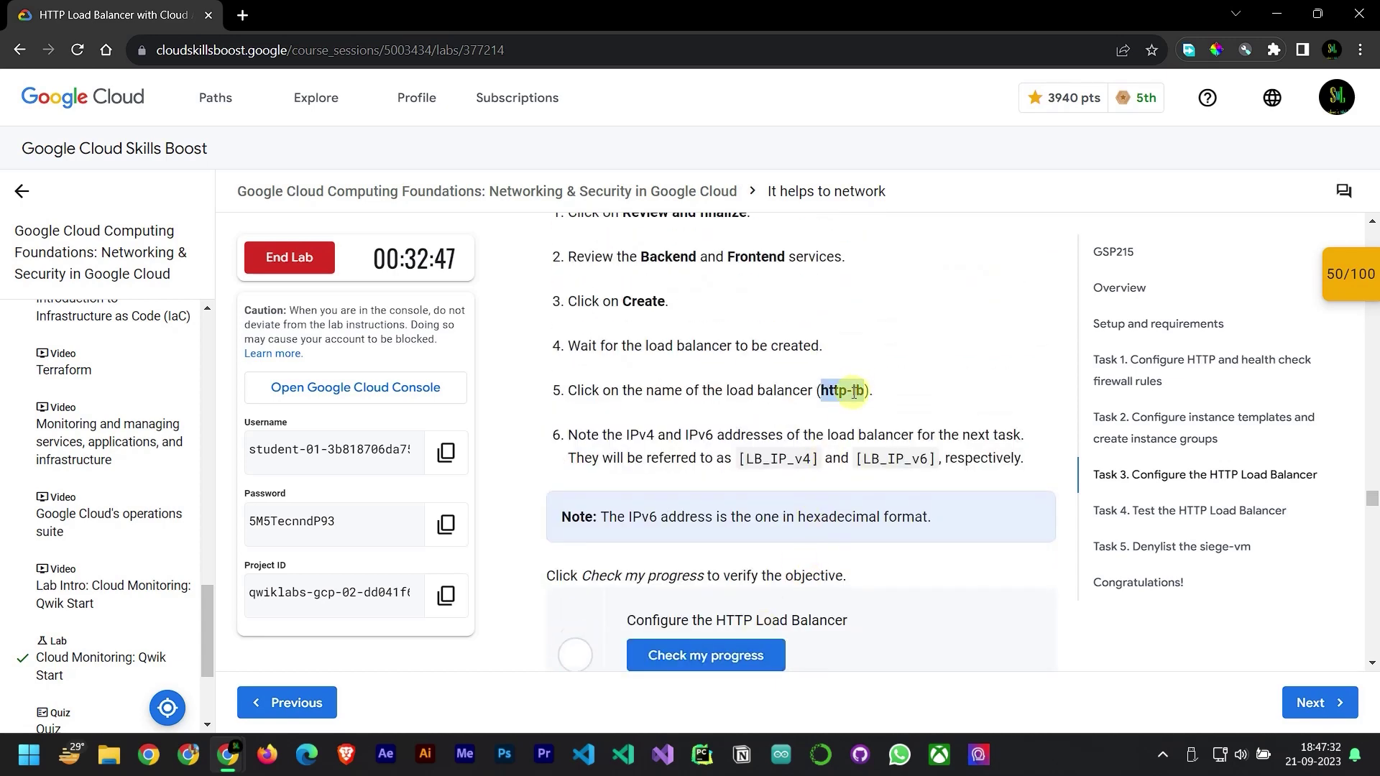
pyautogui.scroll(-2, 833, 445)
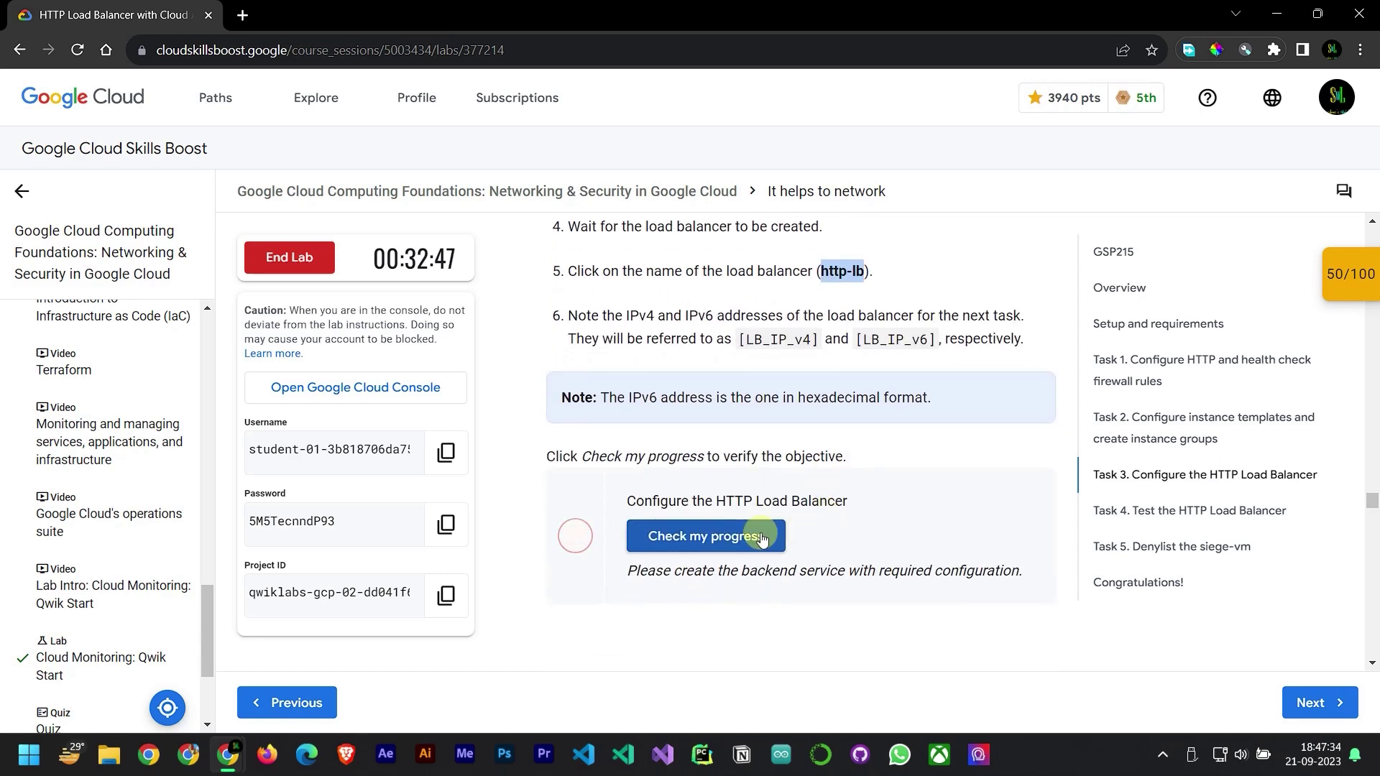
# In the Google Cloud console, open http-lb for editing and open its http-backend service's settings
pyautogui.hotkey('alt', 'Tab')
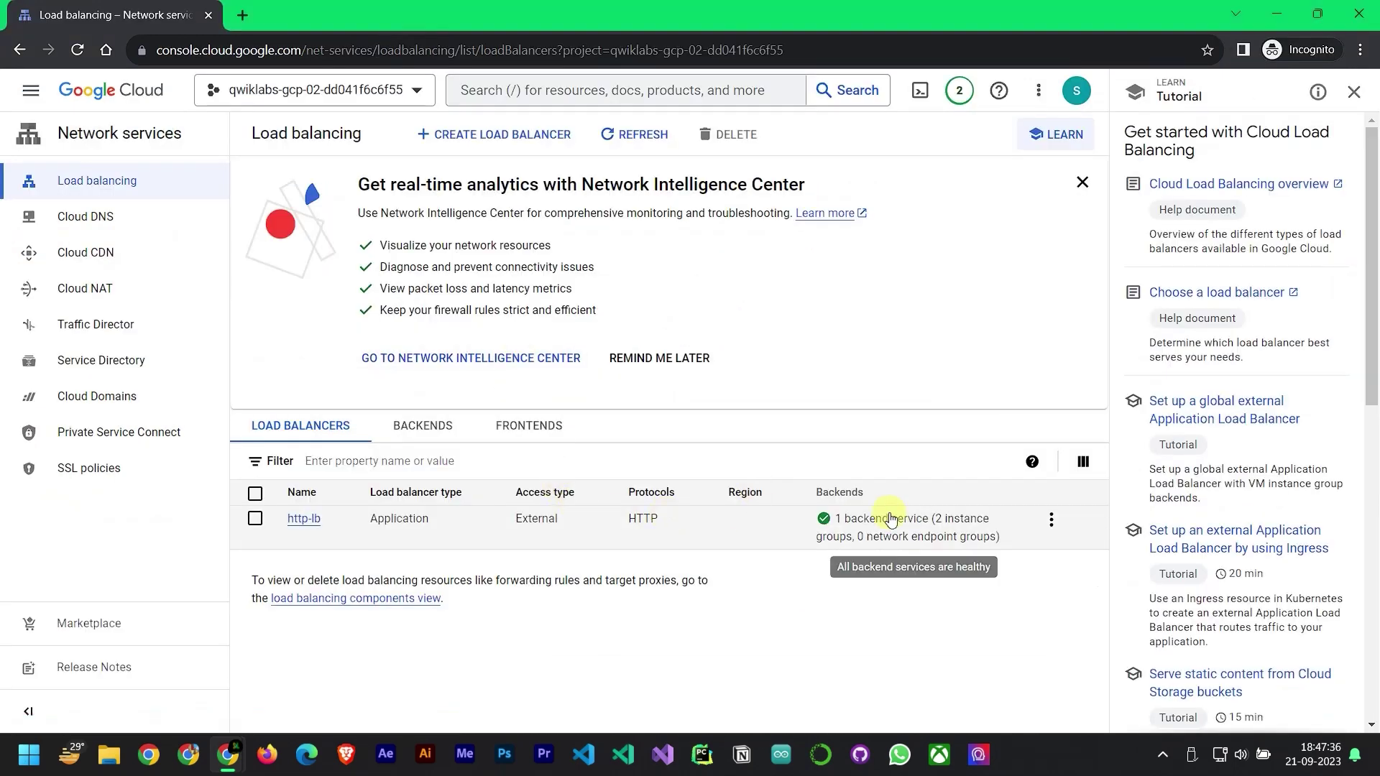
pyautogui.click(1051, 519)
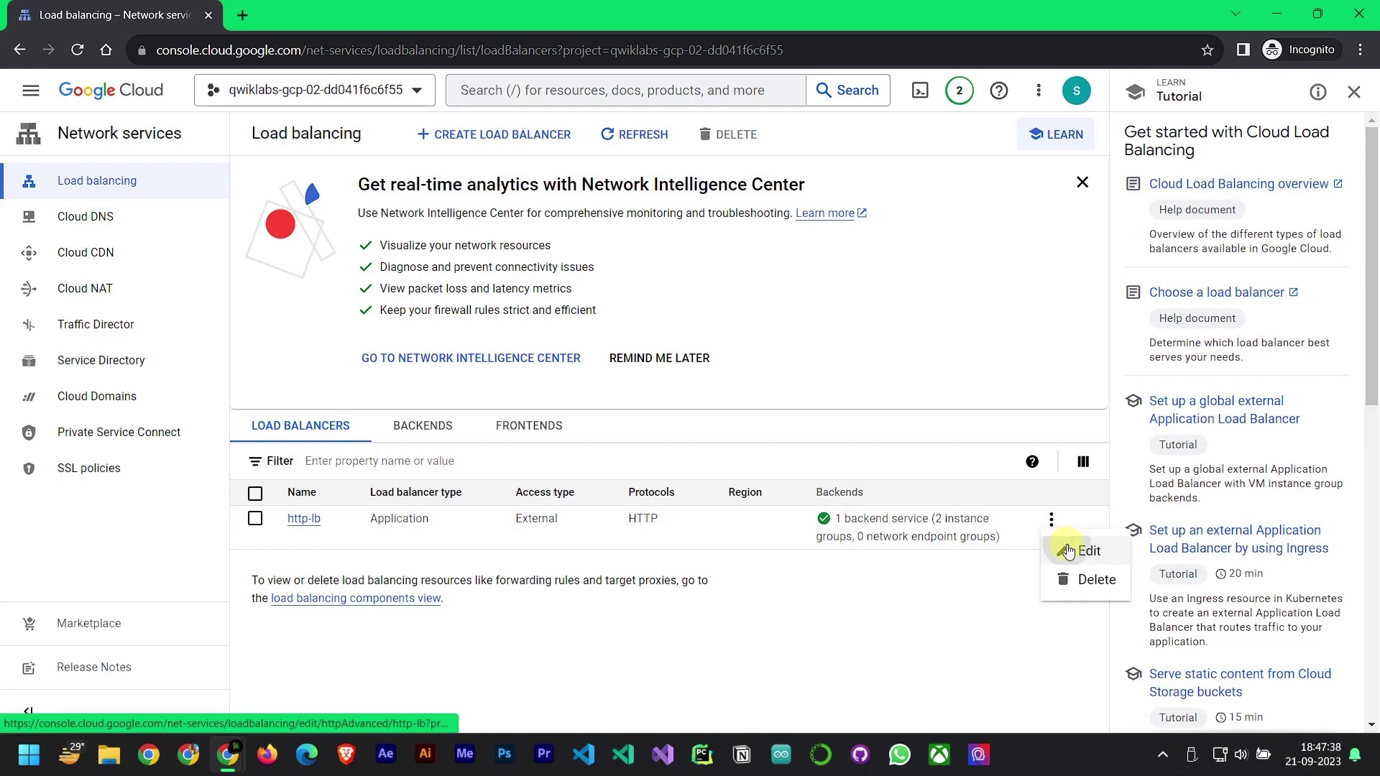
pyautogui.click(1067, 551)
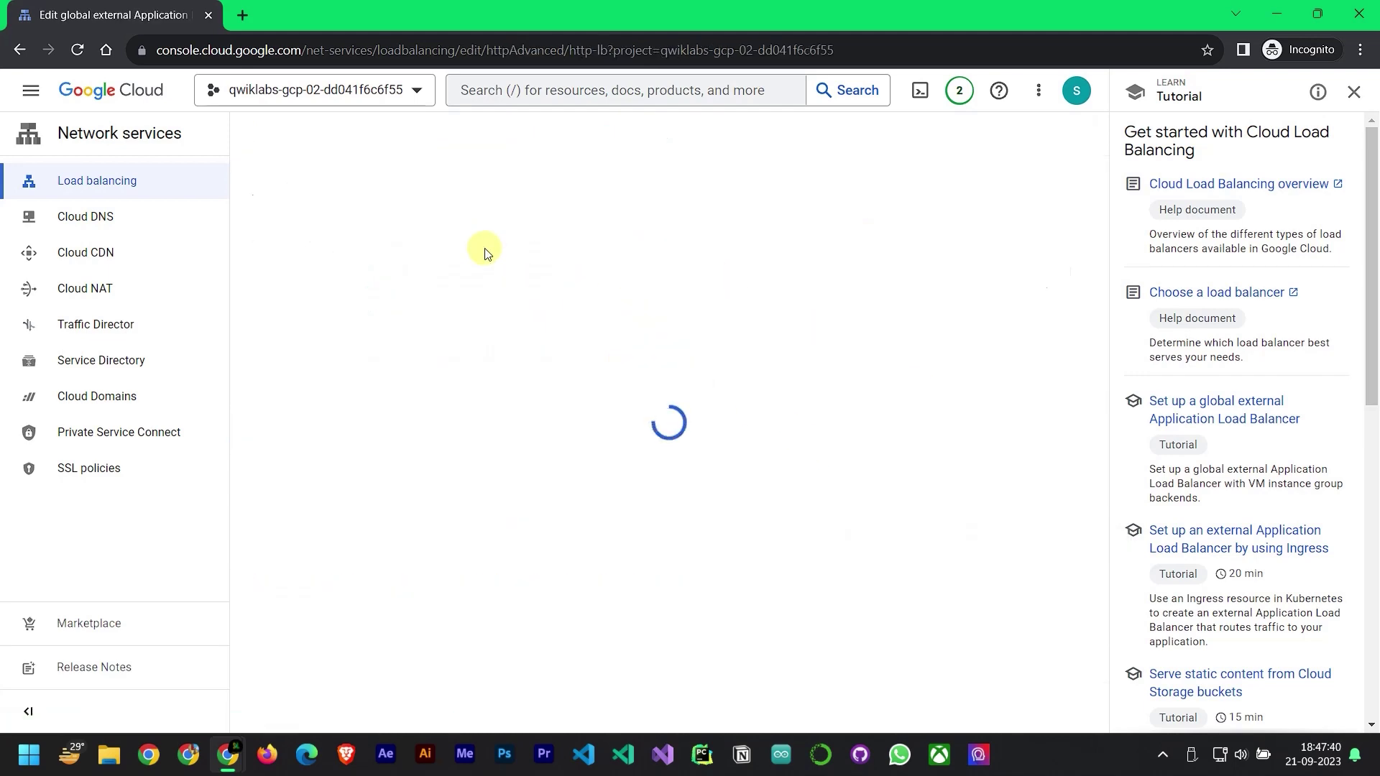
pyautogui.click(370, 284)
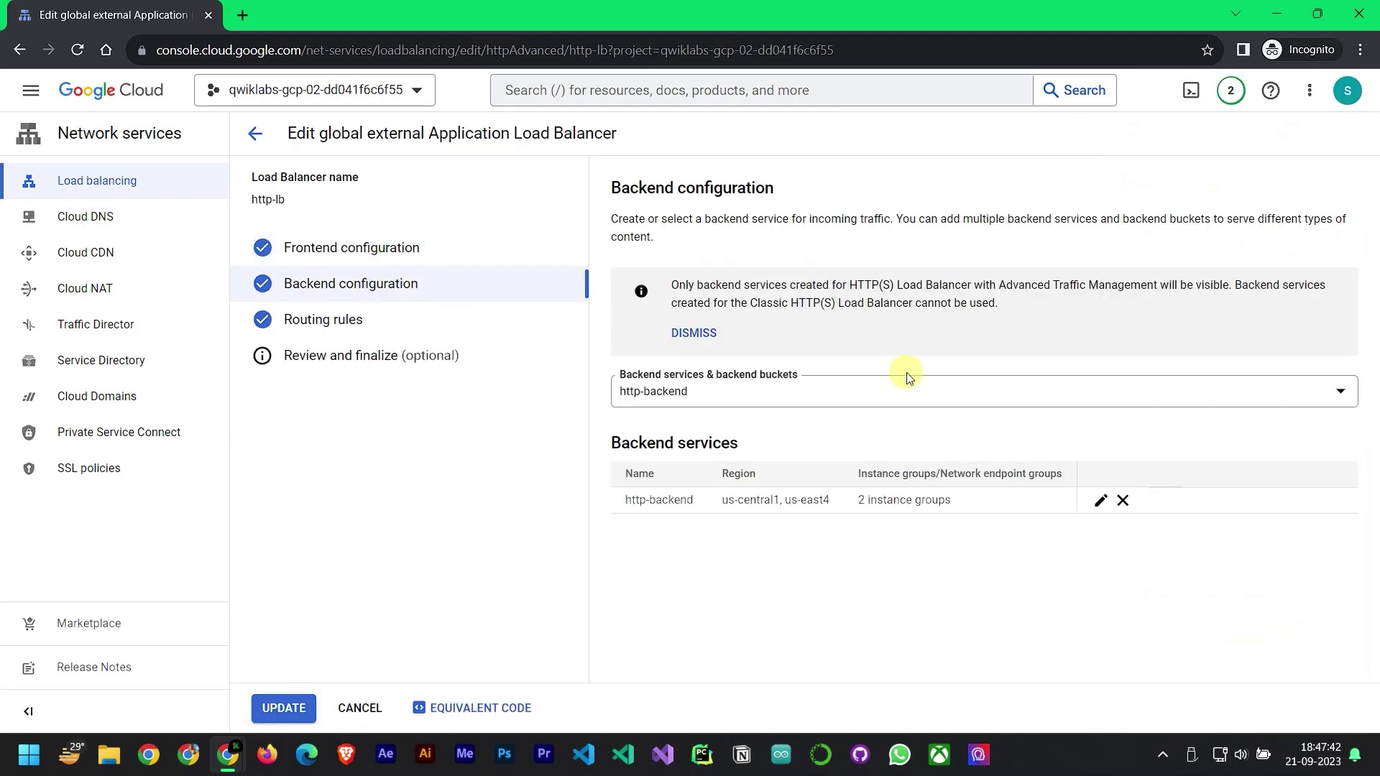
pyautogui.click(1101, 501)
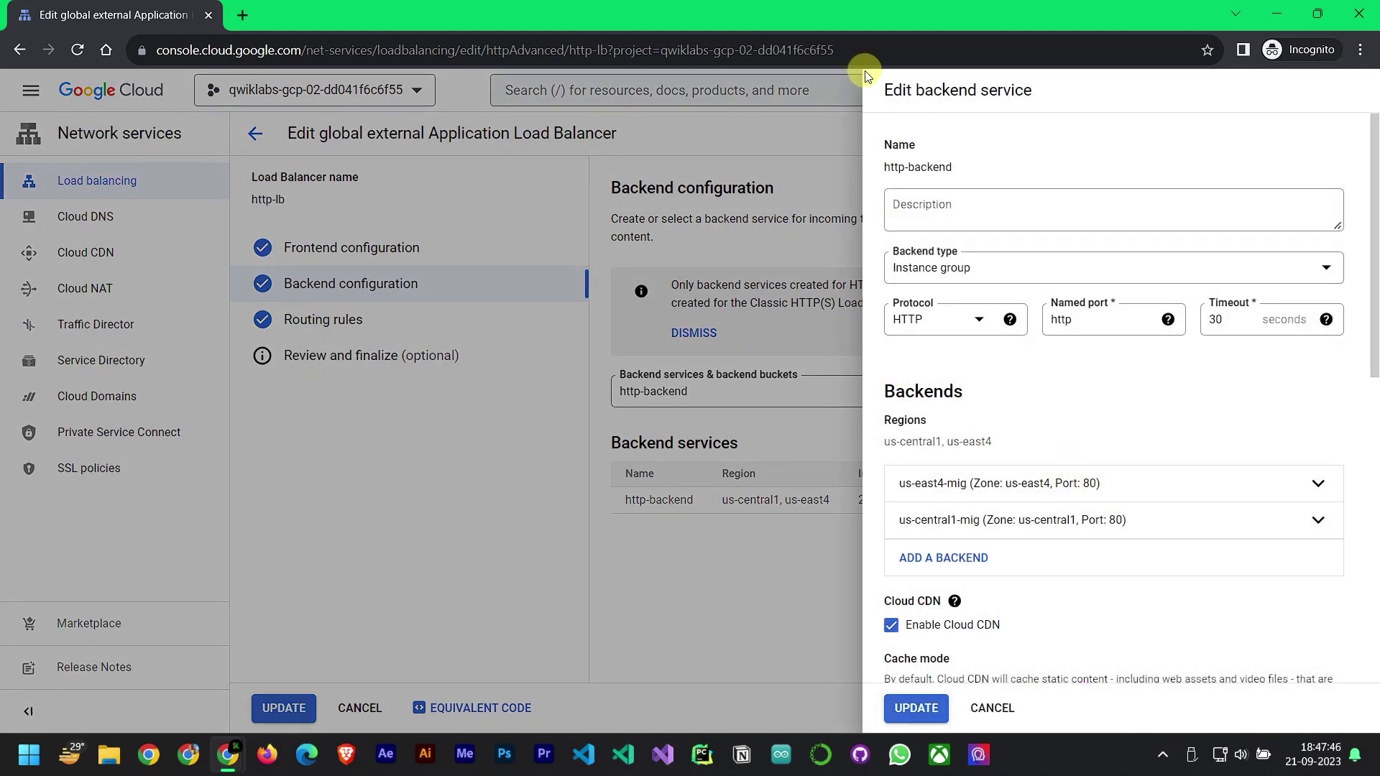
pyautogui.hotkey('alt', 'Tab')
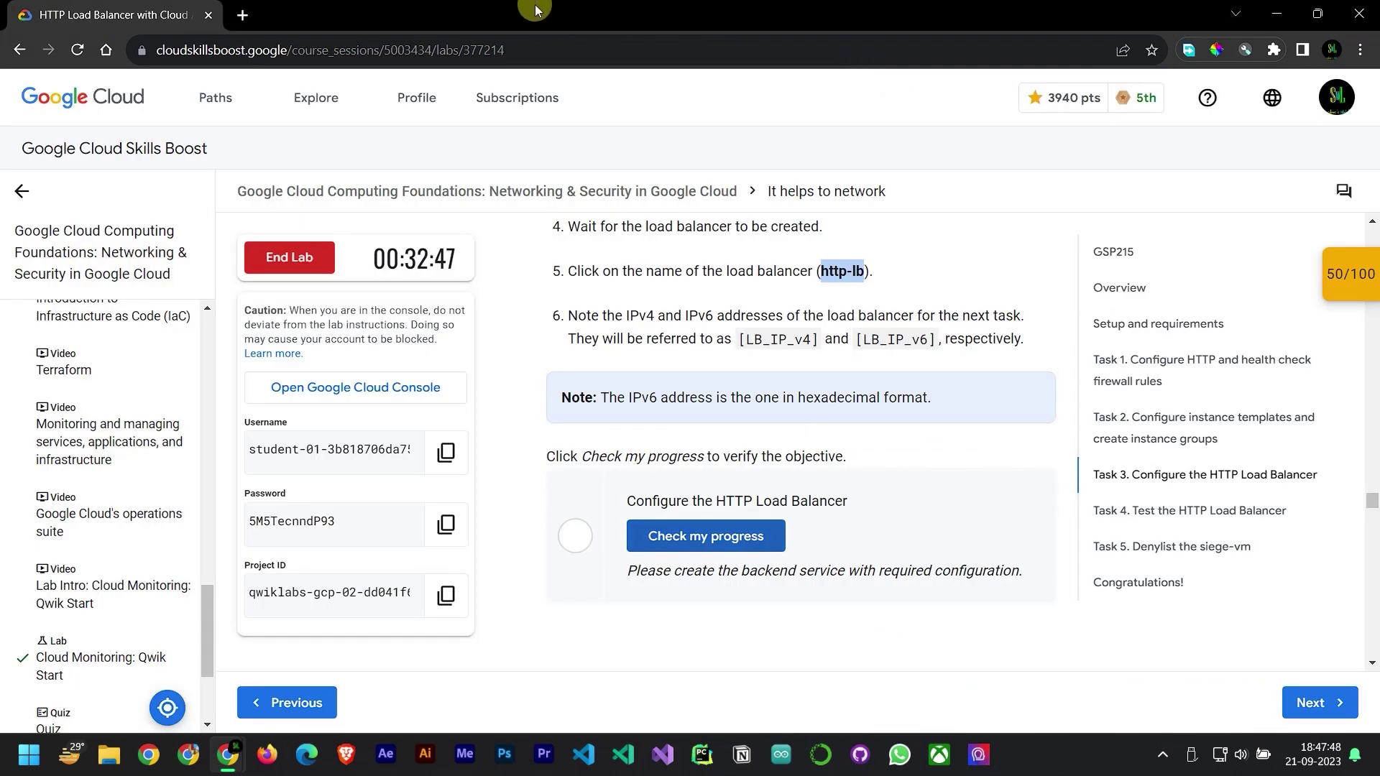
pyautogui.hotkey('alt', 'Tab')
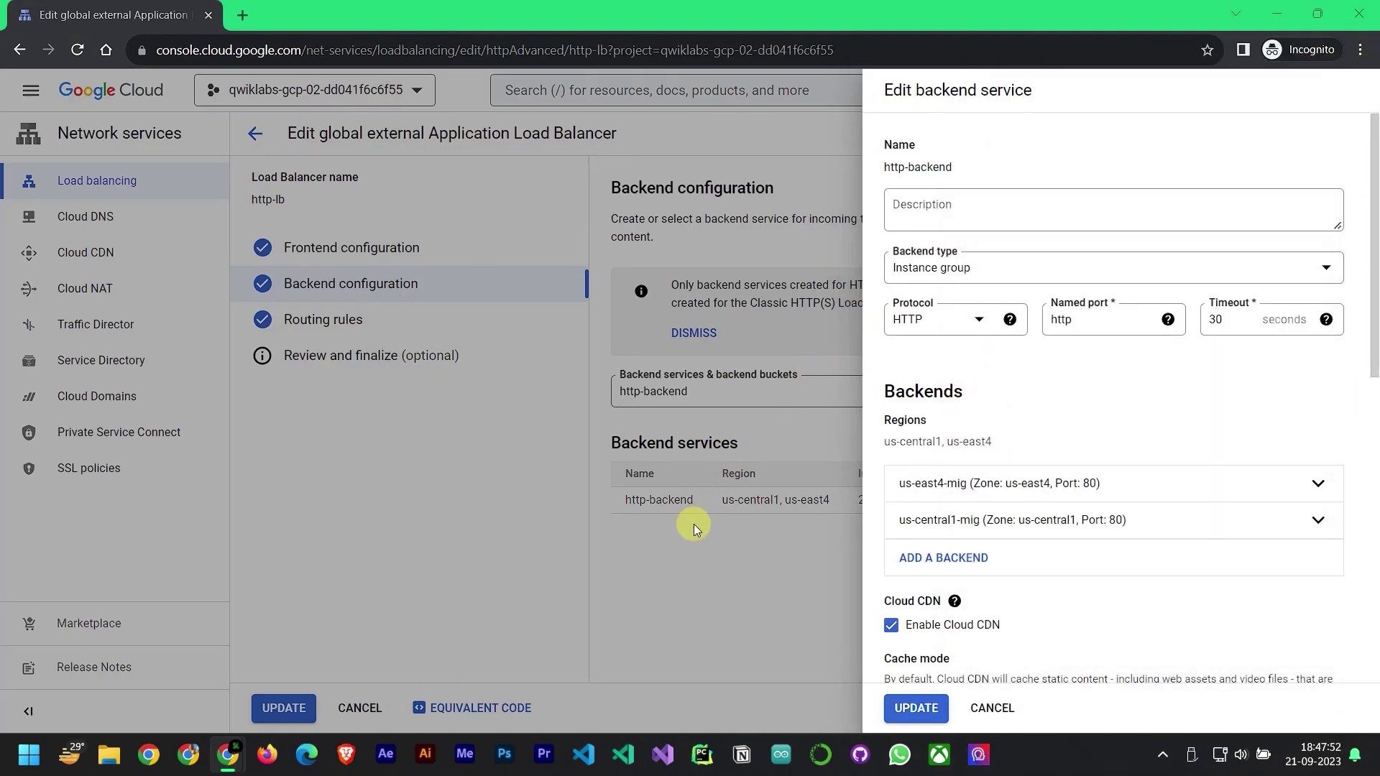
# Review the http-backend service settings and the us-east4-mig backend's port, balancing mode, maximum RPS and capacity
pyautogui.scroll(-5, 1047, 541)
pyautogui.scroll(5, 1066, 350)
pyautogui.scroll(-2, 1041, 395)
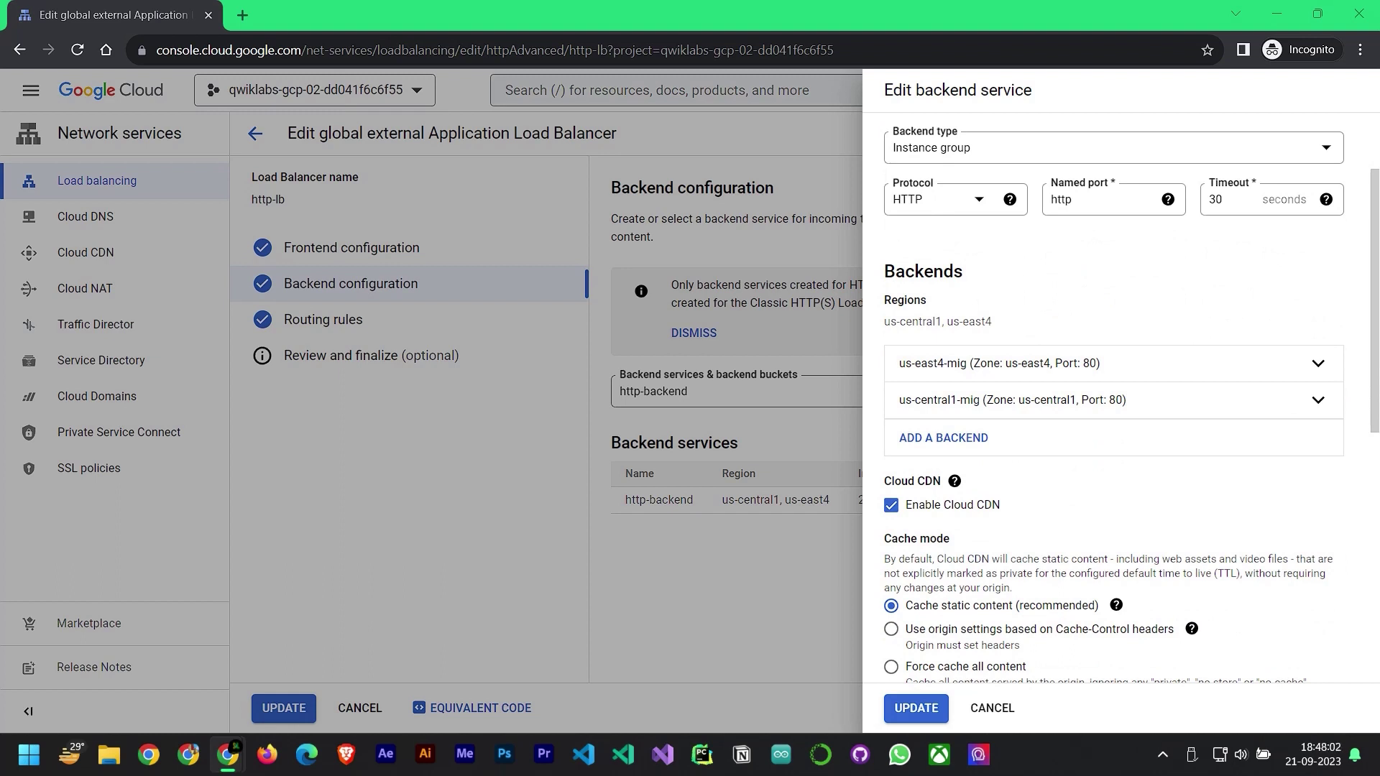
pyautogui.click(1067, 365)
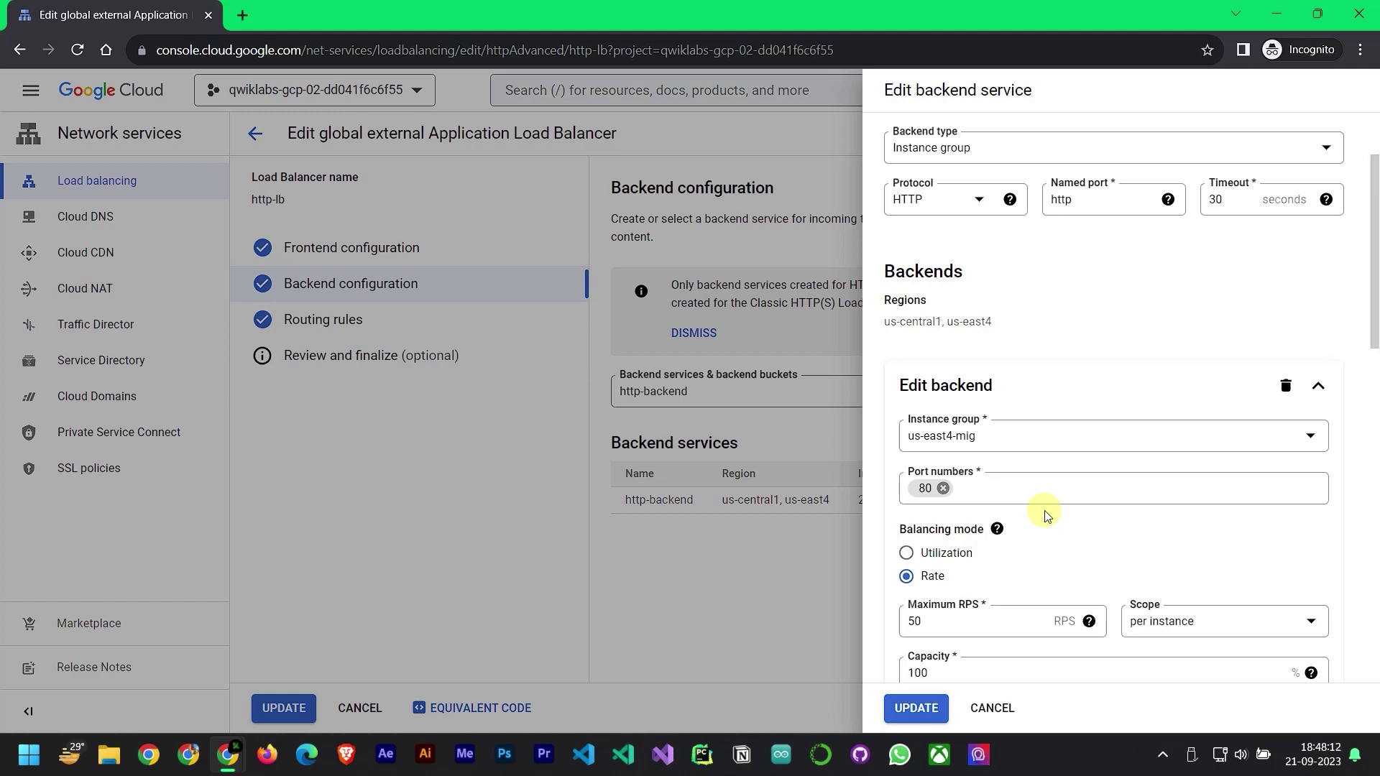
pyautogui.scroll(-4, 1045, 516)
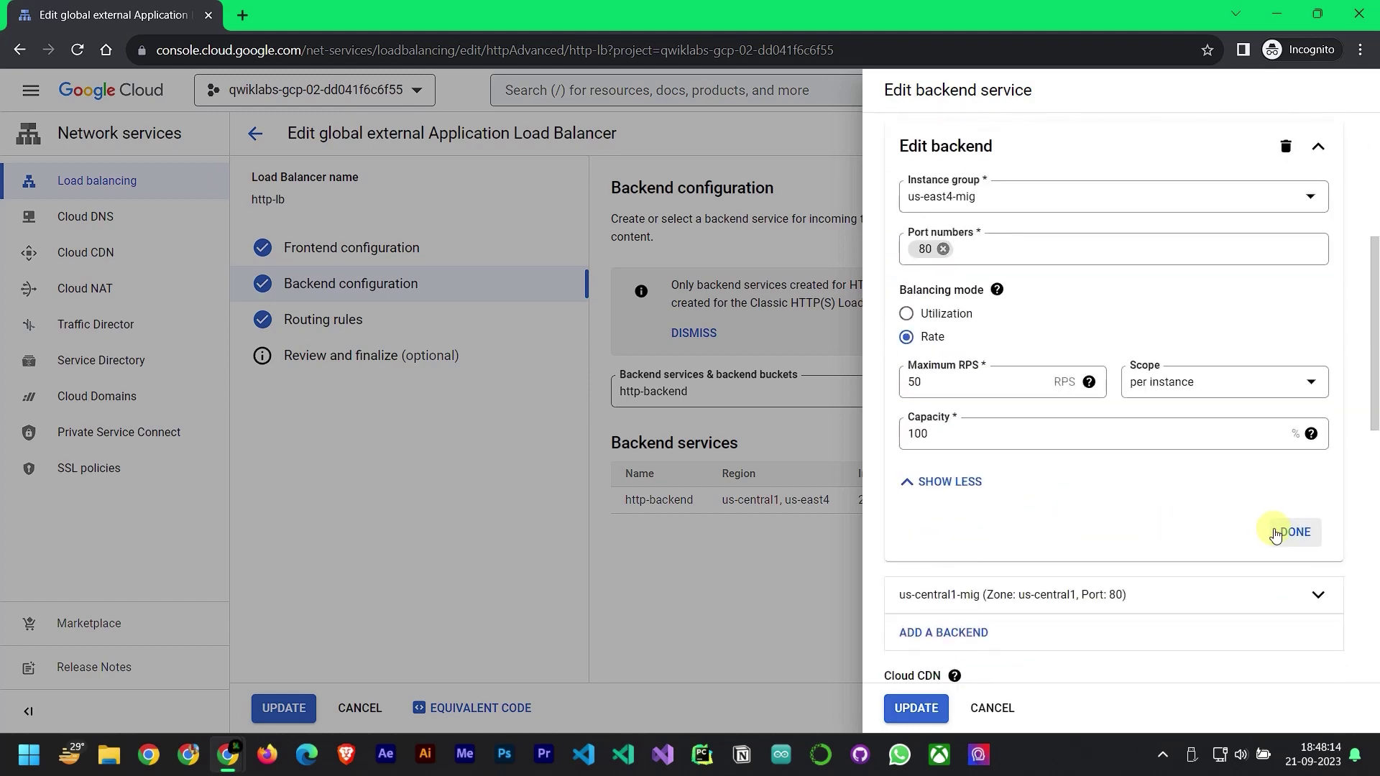
pyautogui.click(1275, 533)
pyautogui.scroll(5, 1106, 424)
# Set the us-central1-mig backend's balancing mode to Utilization, update the backend service and load balancer, and return to the load balancer list
pyautogui.click(1070, 518)
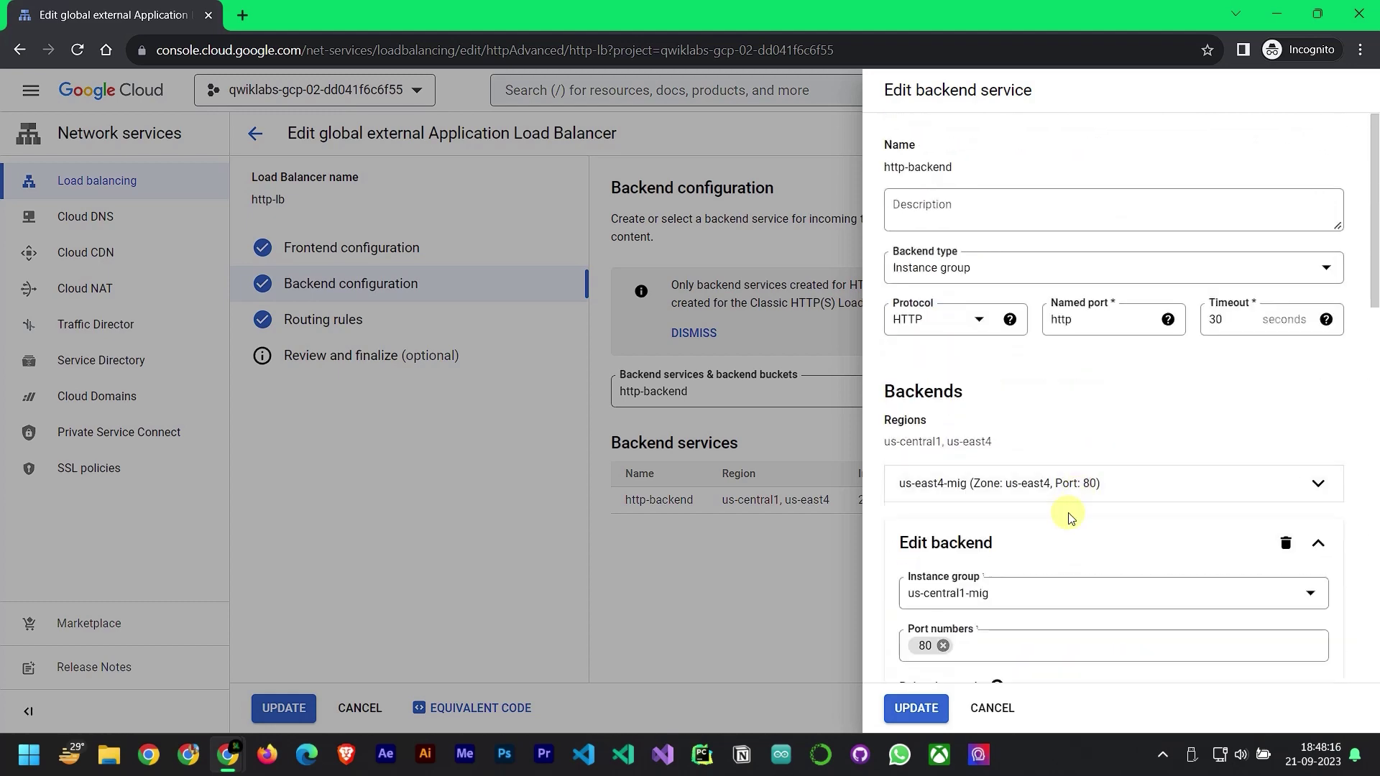
pyautogui.scroll(-3, 1070, 519)
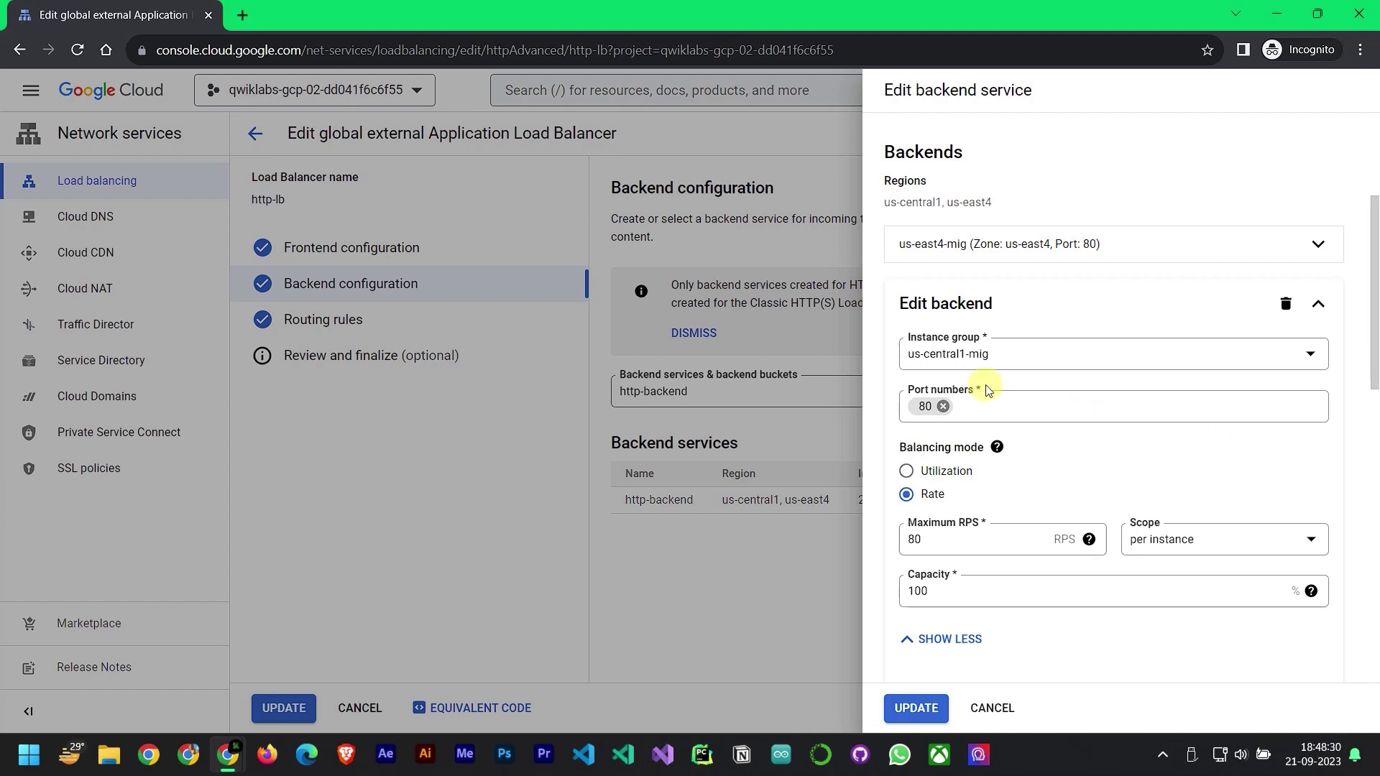
pyautogui.click(996, 446)
pyautogui.click(1216, 524)
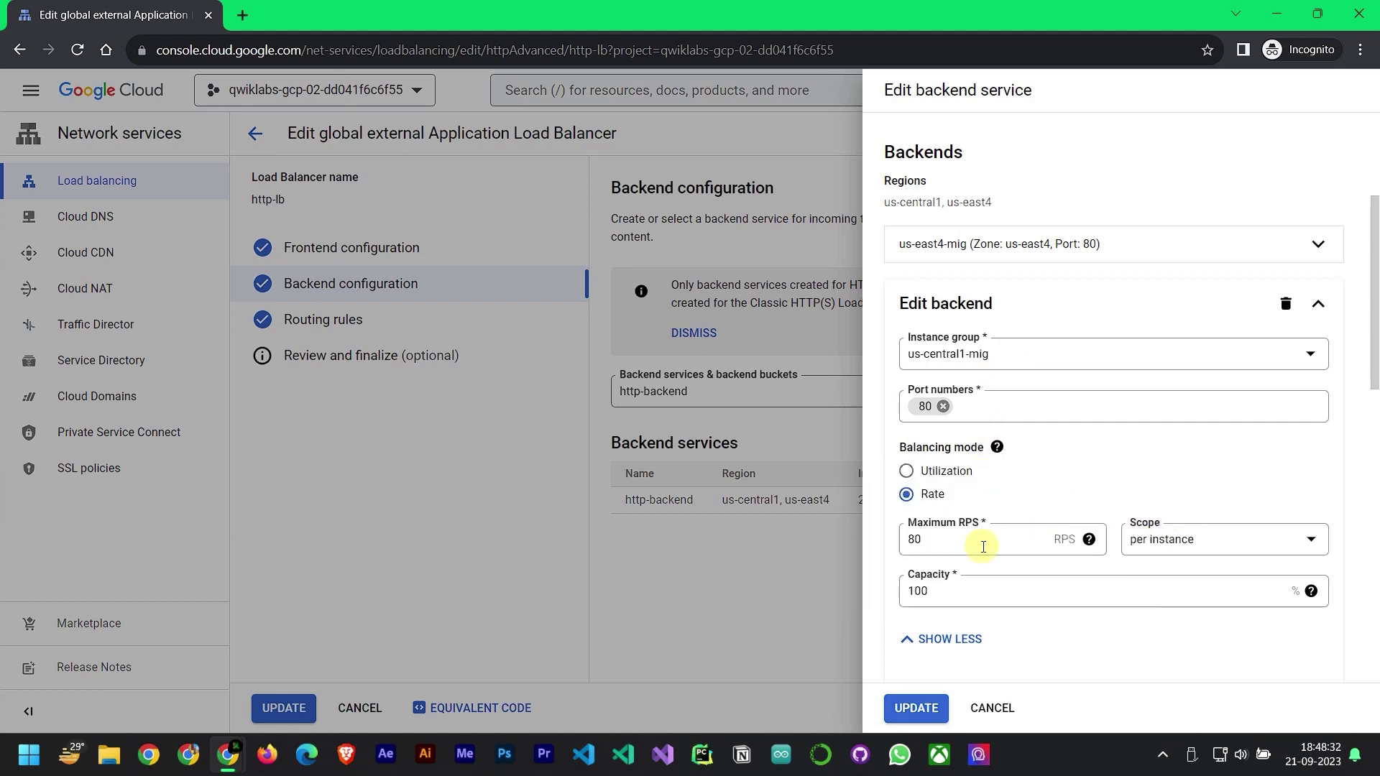
pyautogui.click(961, 476)
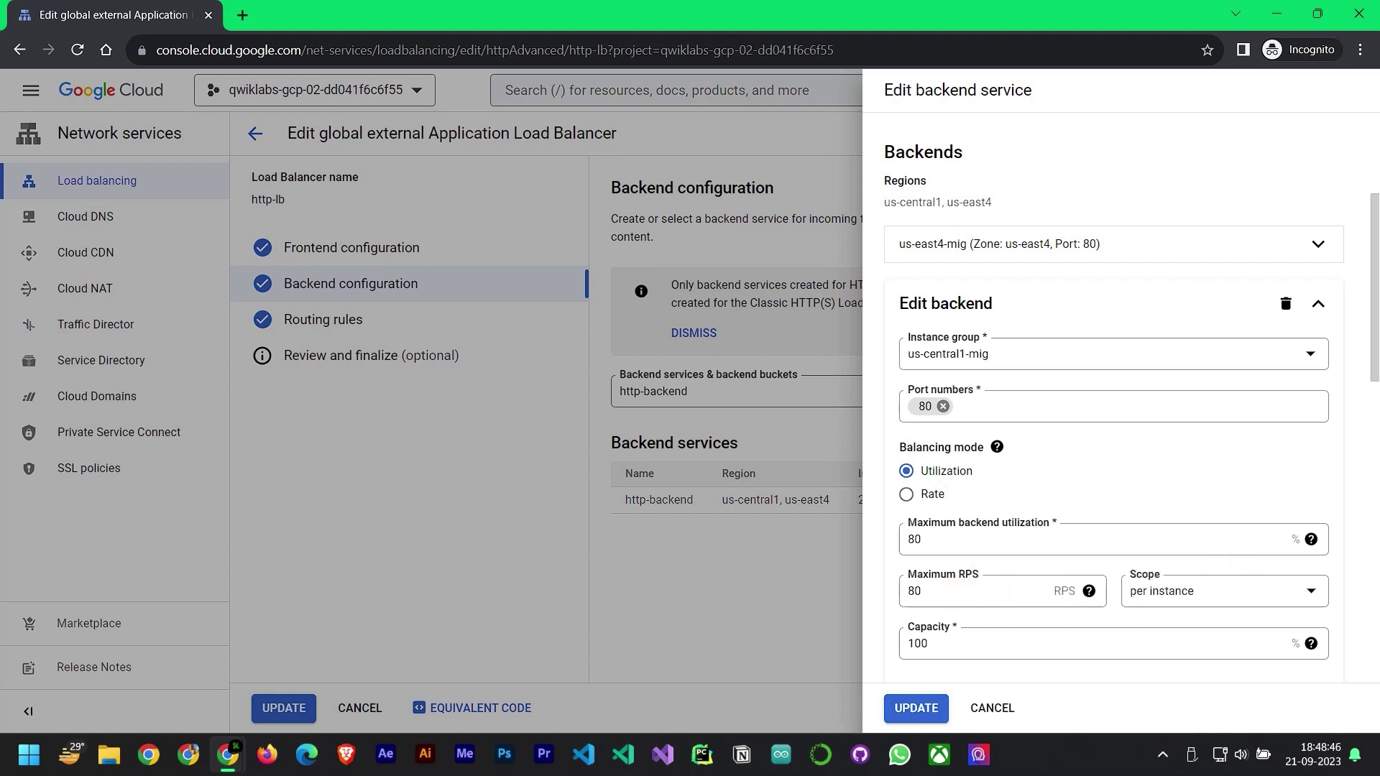
pyautogui.click(915, 708)
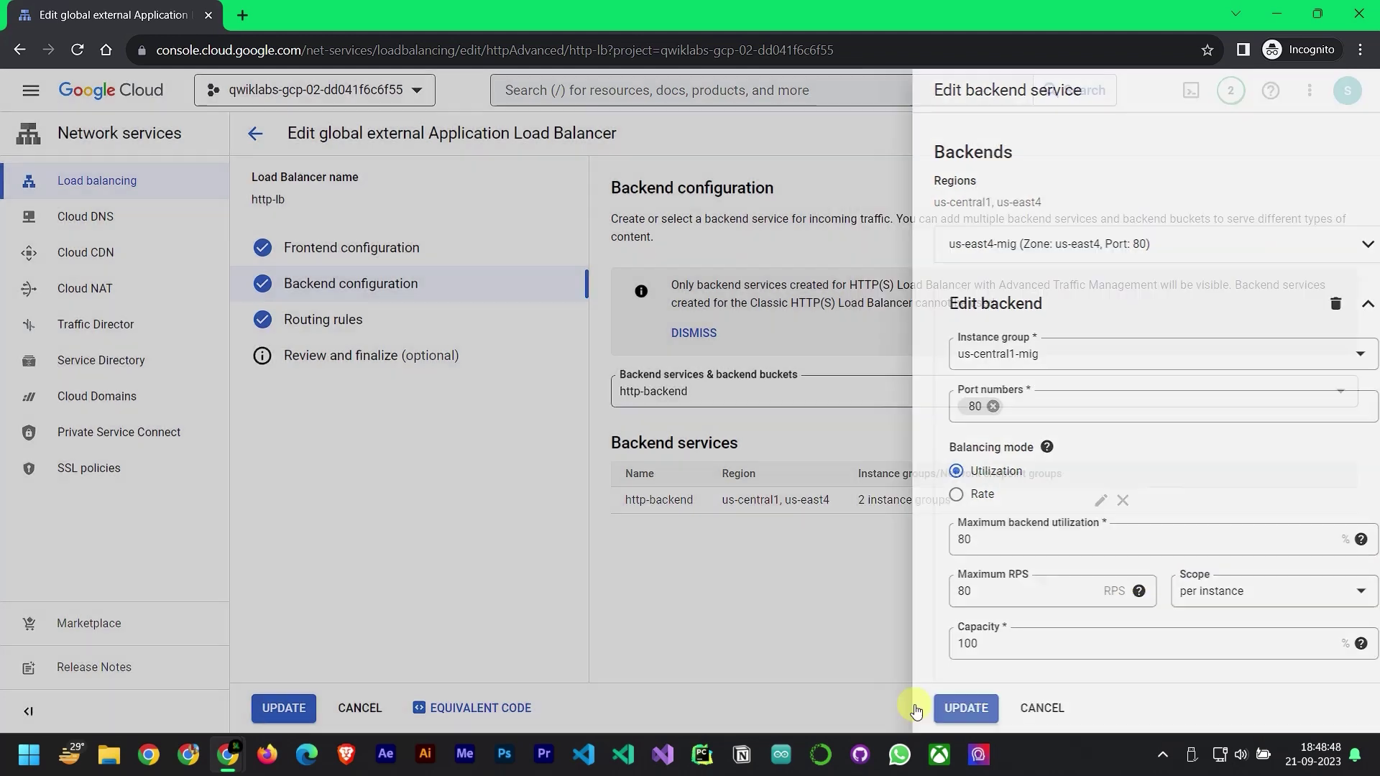
pyautogui.click(292, 709)
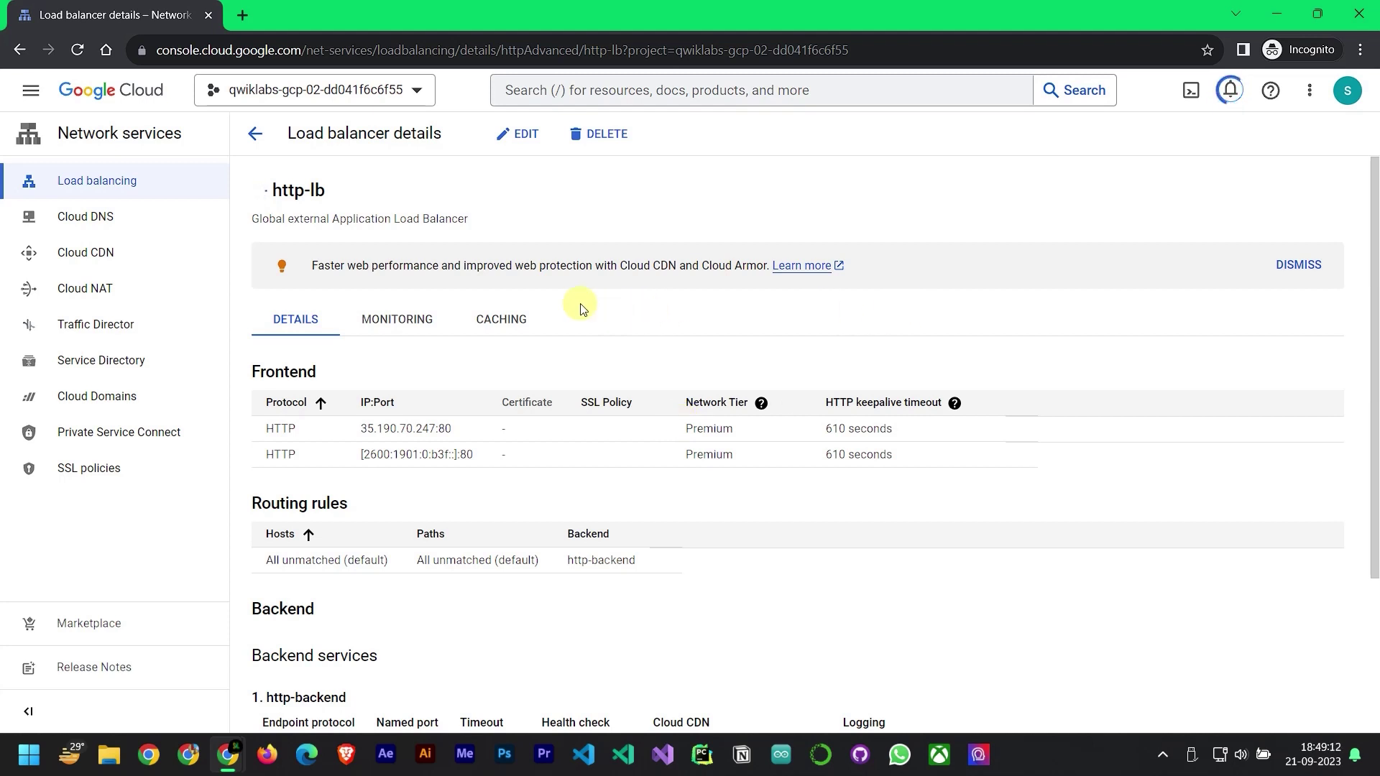
pyautogui.click(254, 136)
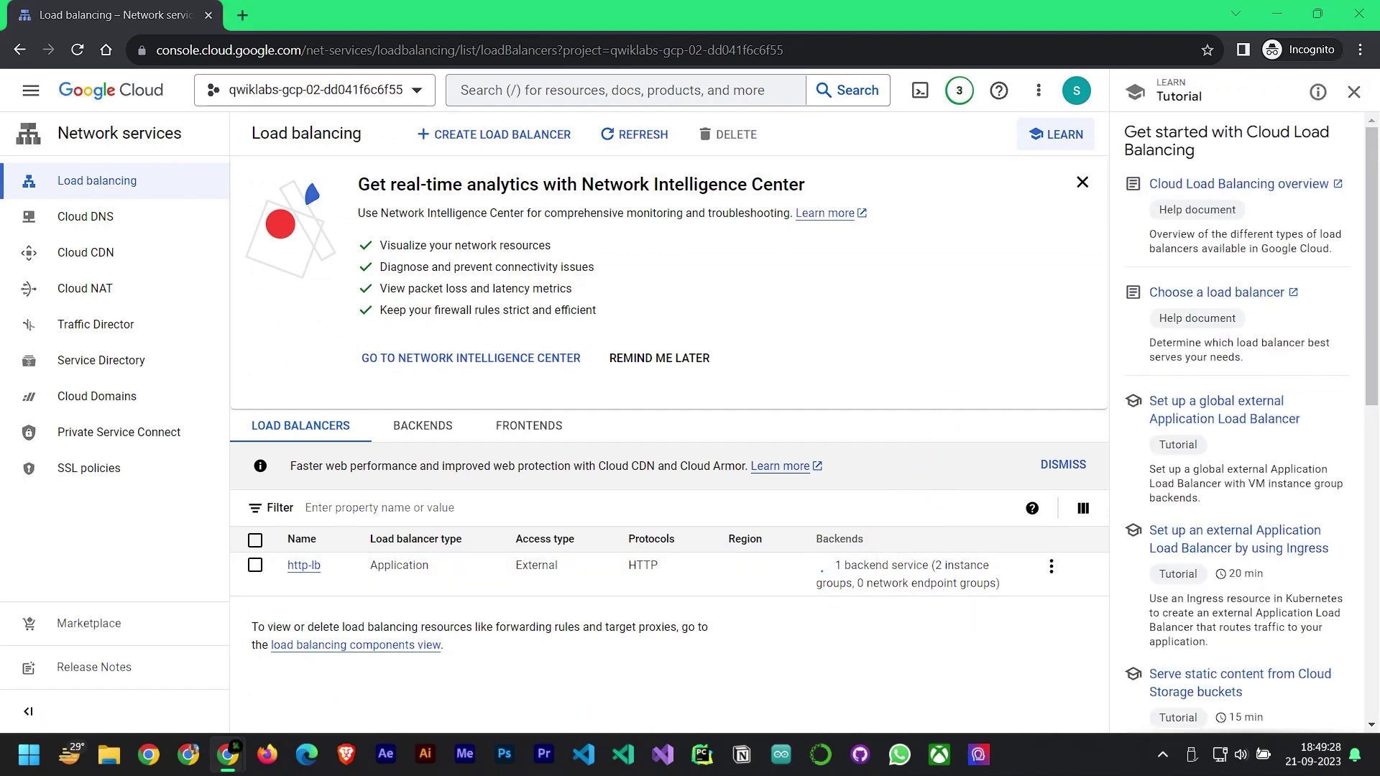
# Switch to the Skills Boost lab, recheck the Configure the HTTP Load Balancer objective and maximize the lab window
pyautogui.hotkey('alt', 'Tab')
pyautogui.scroll(-10, 791, 623)
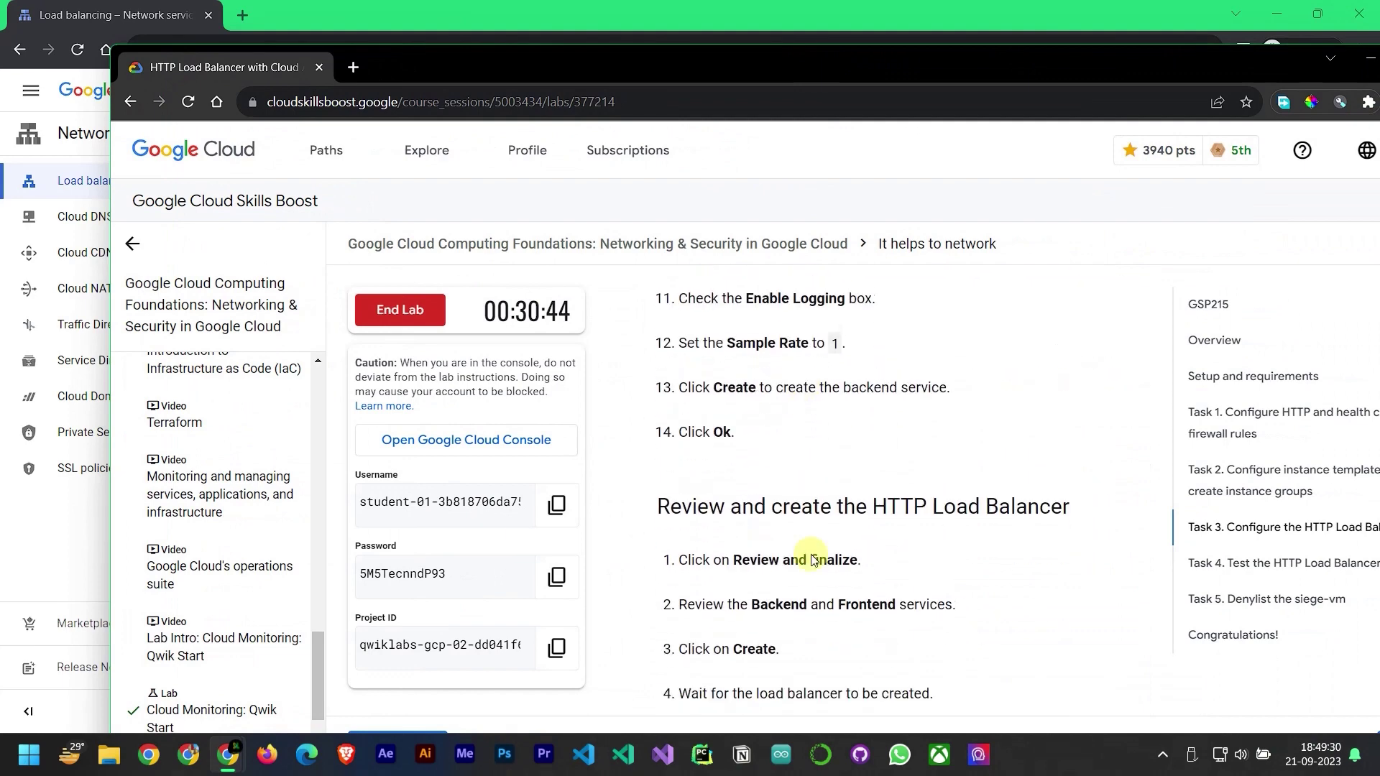
pyautogui.click(783, 637)
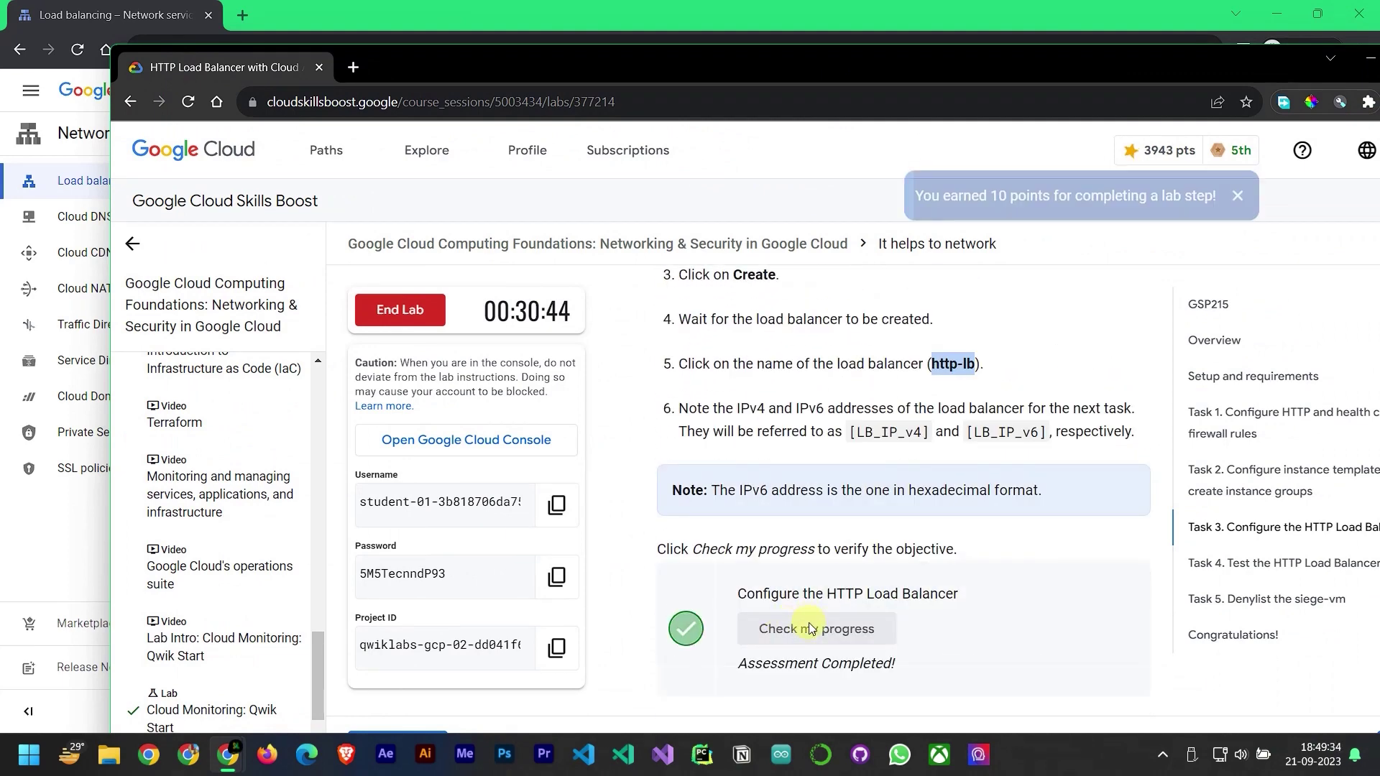
pyautogui.moveTo(1252, 58); pyautogui.dragTo(1102, 58)
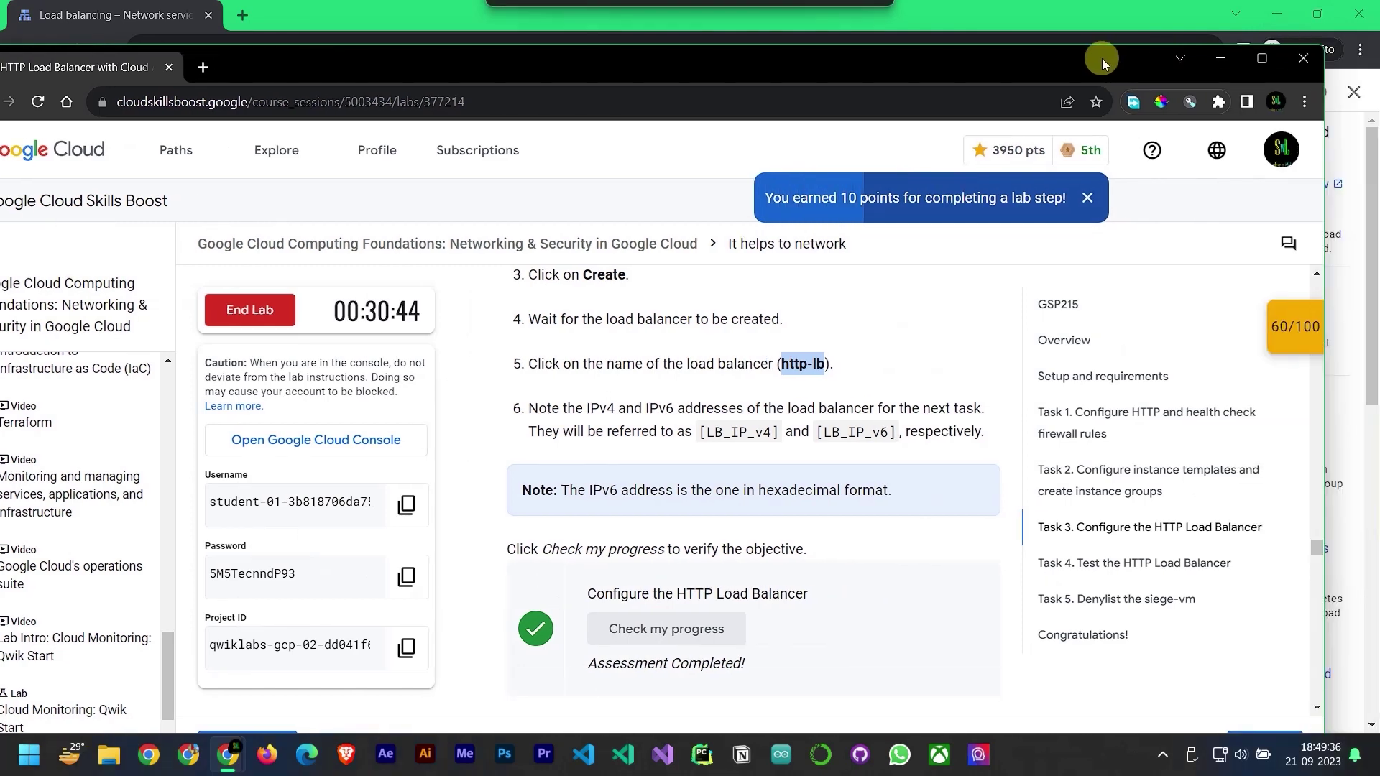
pyautogui.click(1268, 56)
# Answer True to the Task 4 question about the closest region and read the instructions for creating siege-vm
pyautogui.scroll(-10, 730, 409)
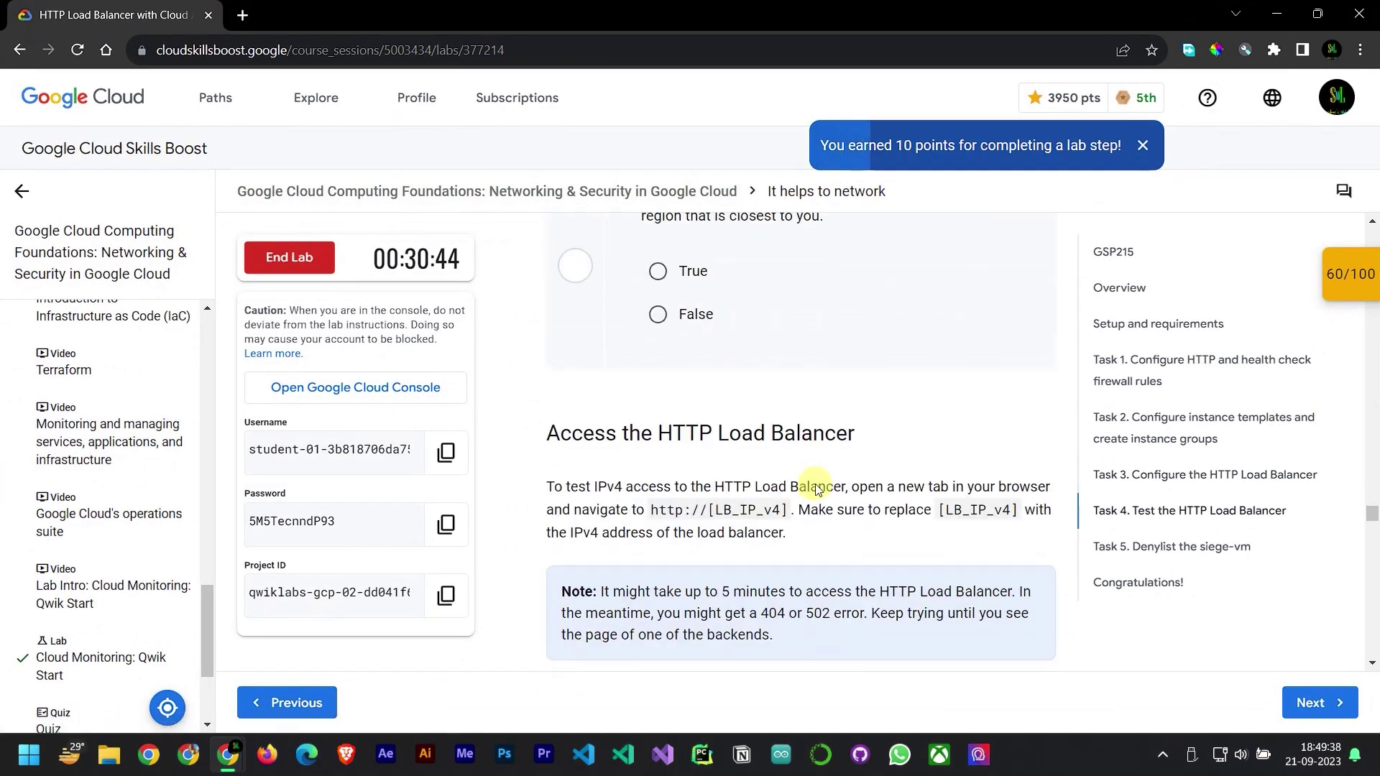
pyautogui.click(656, 268)
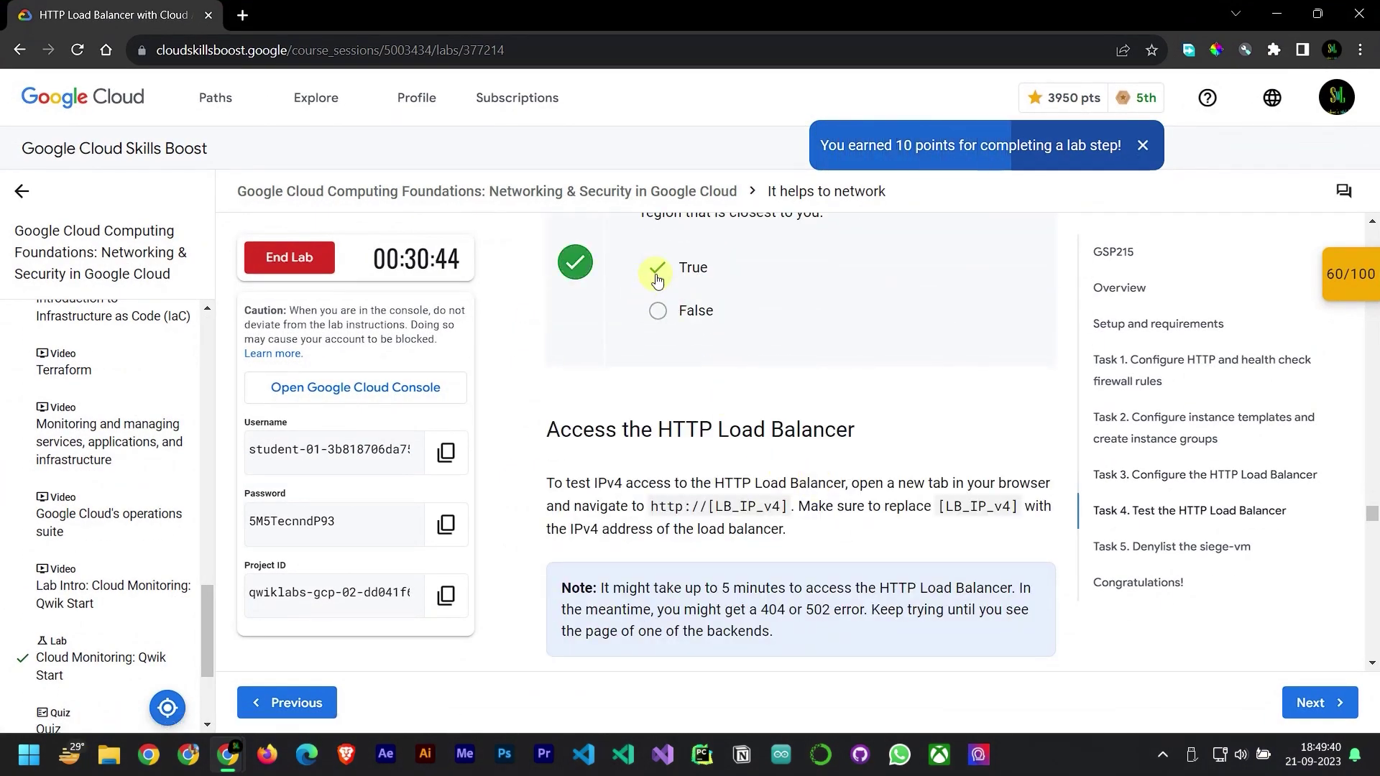
pyautogui.scroll(-5, 762, 467)
pyautogui.scroll(-7, 796, 500)
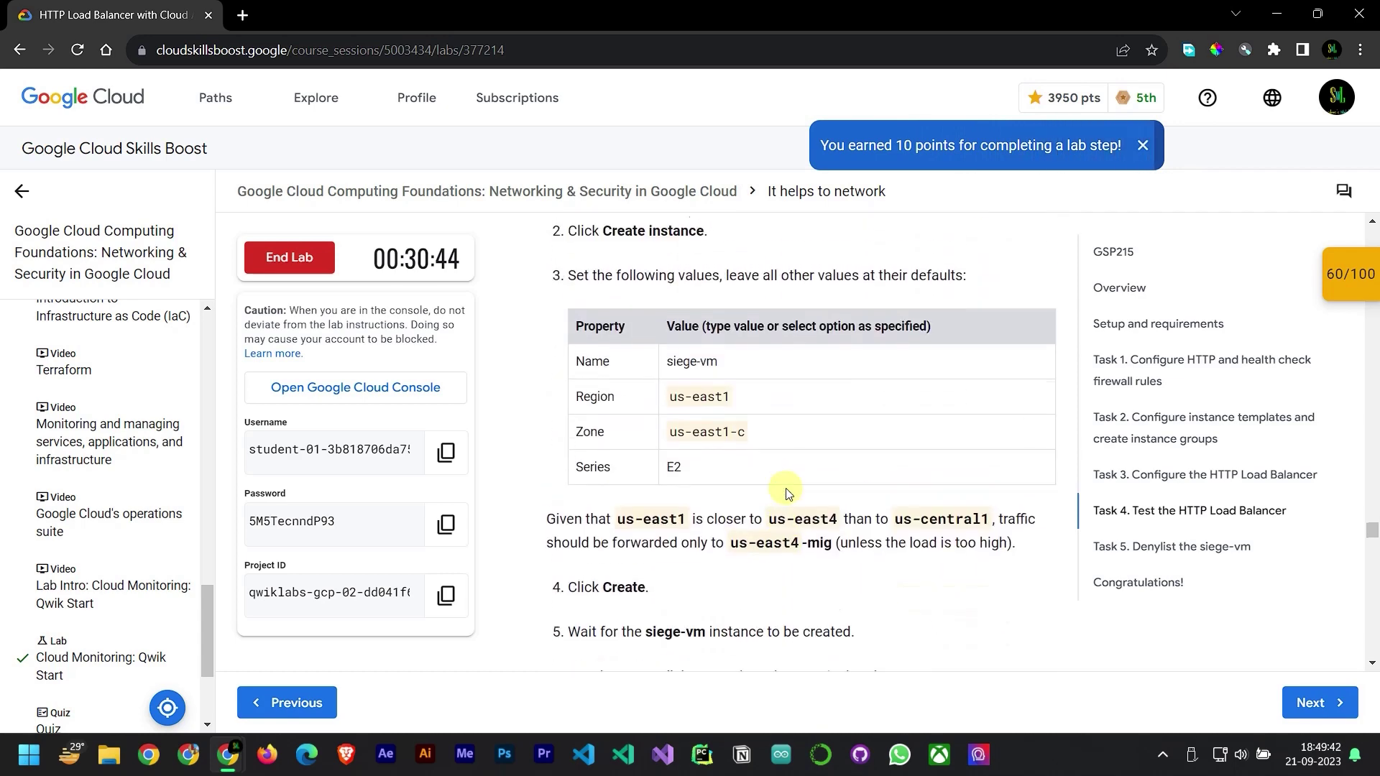
pyautogui.scroll(2, 806, 460)
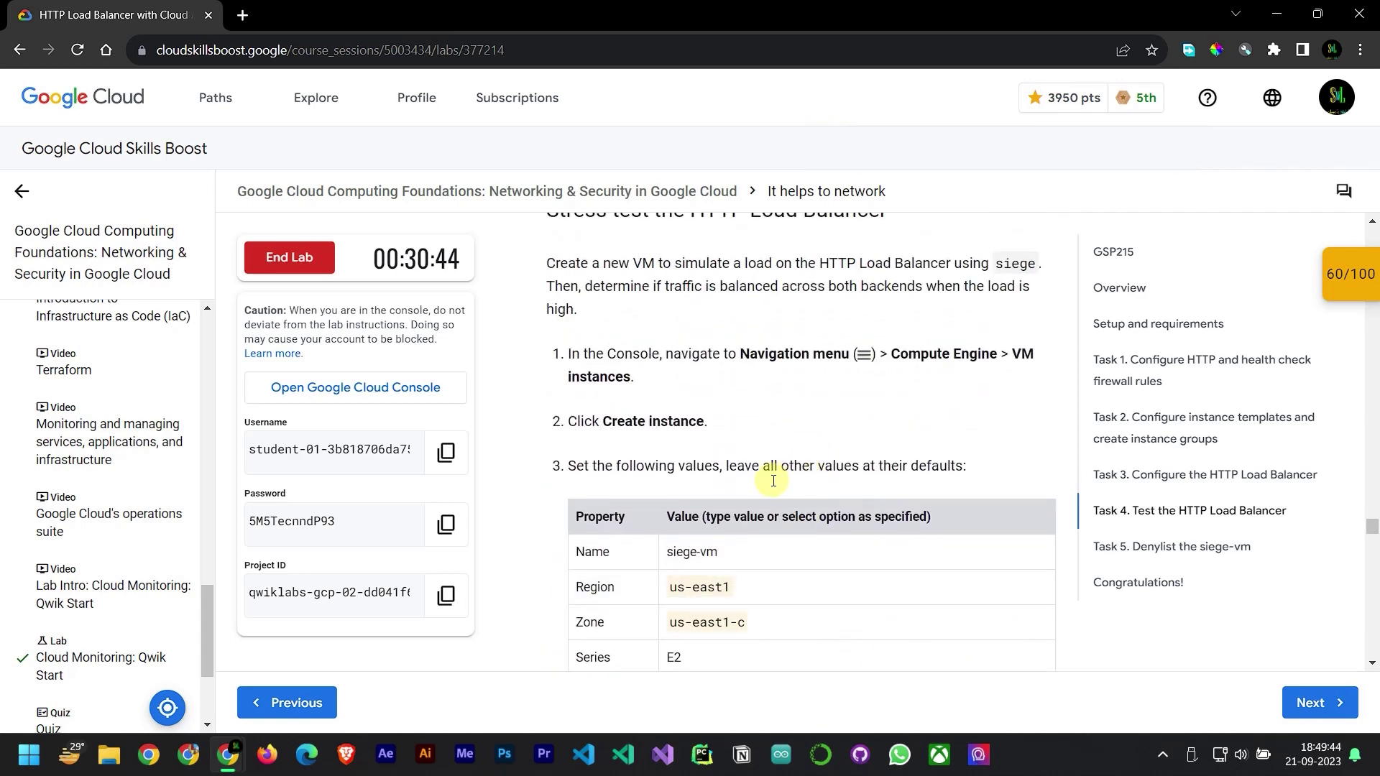
# Switch to the Google Cloud console and open Compute Engine's VM instances page
pyautogui.hotkey('alt', 'Tab')
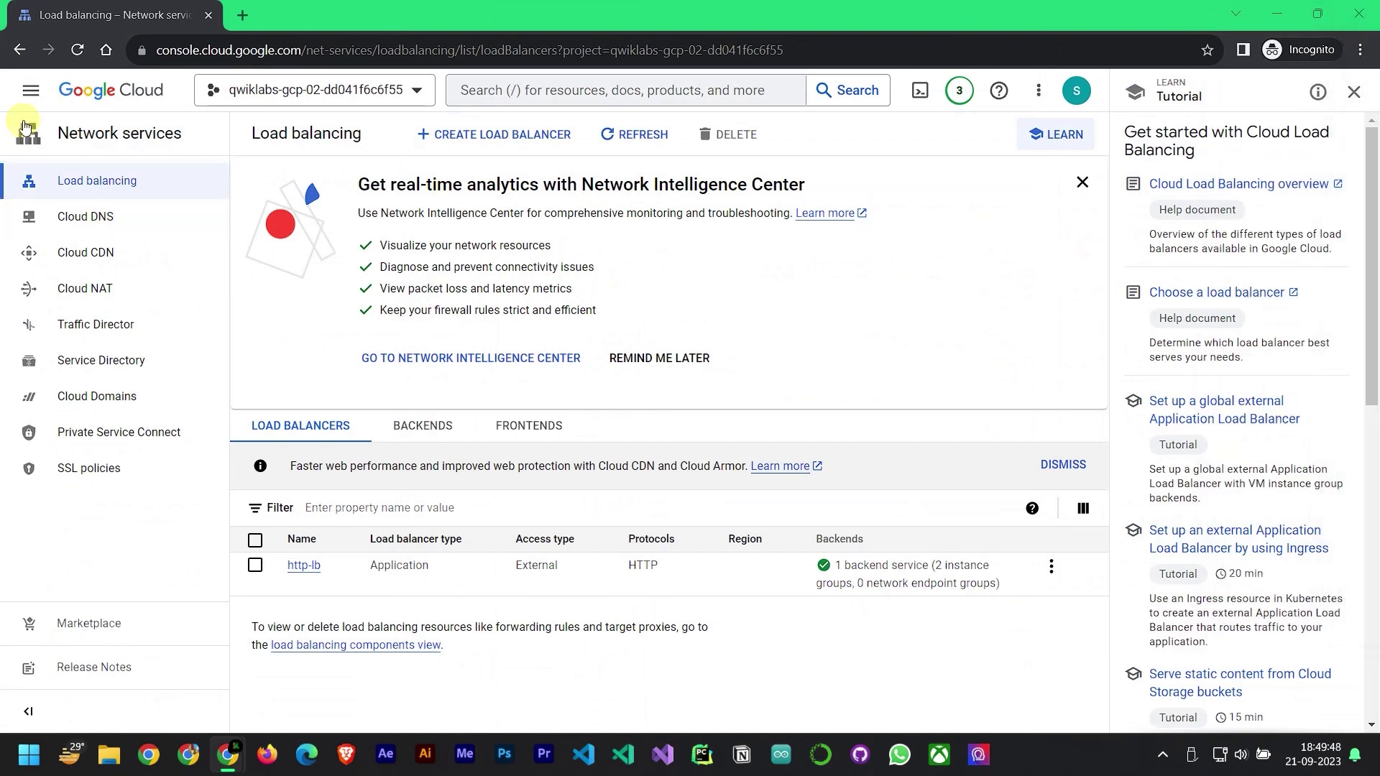
pyautogui.click(31, 90)
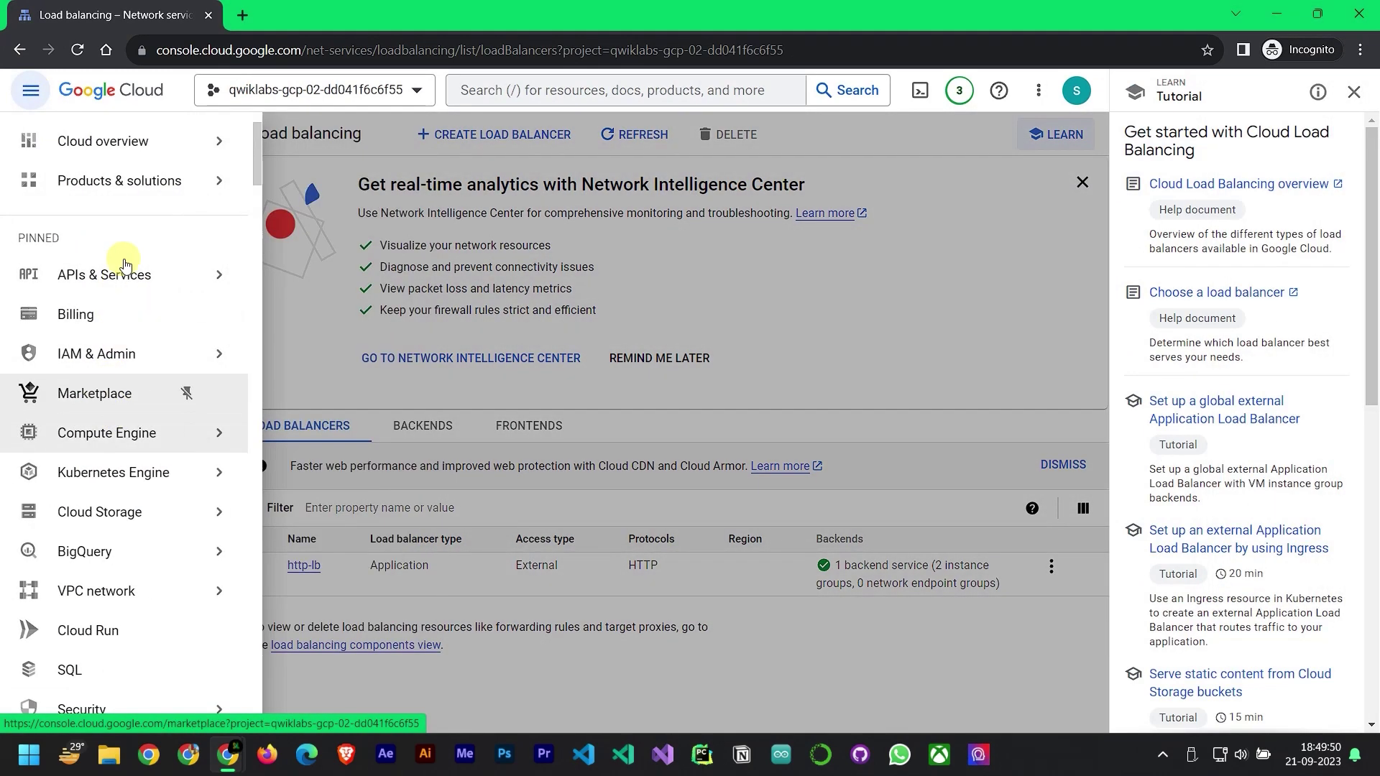
pyautogui.moveTo(106, 421)
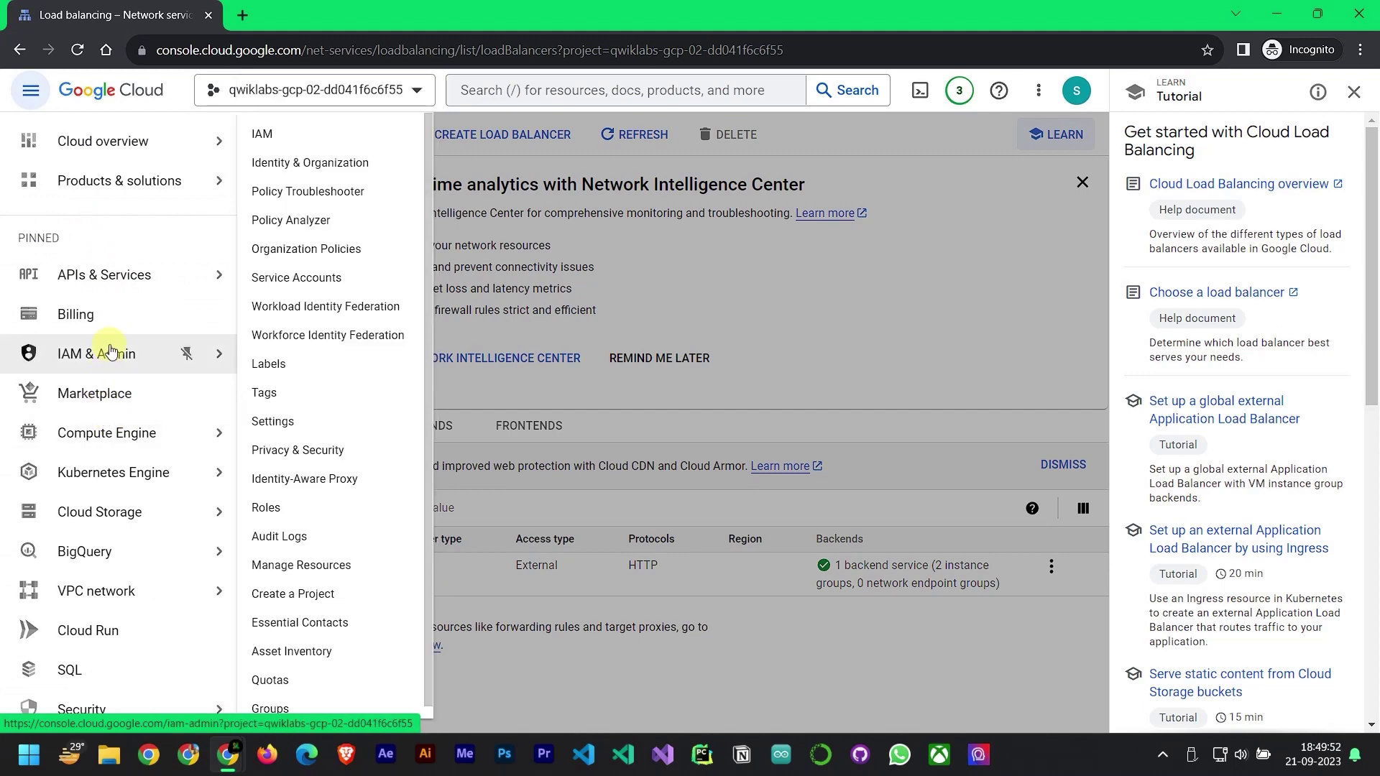
pyautogui.moveTo(107, 550)
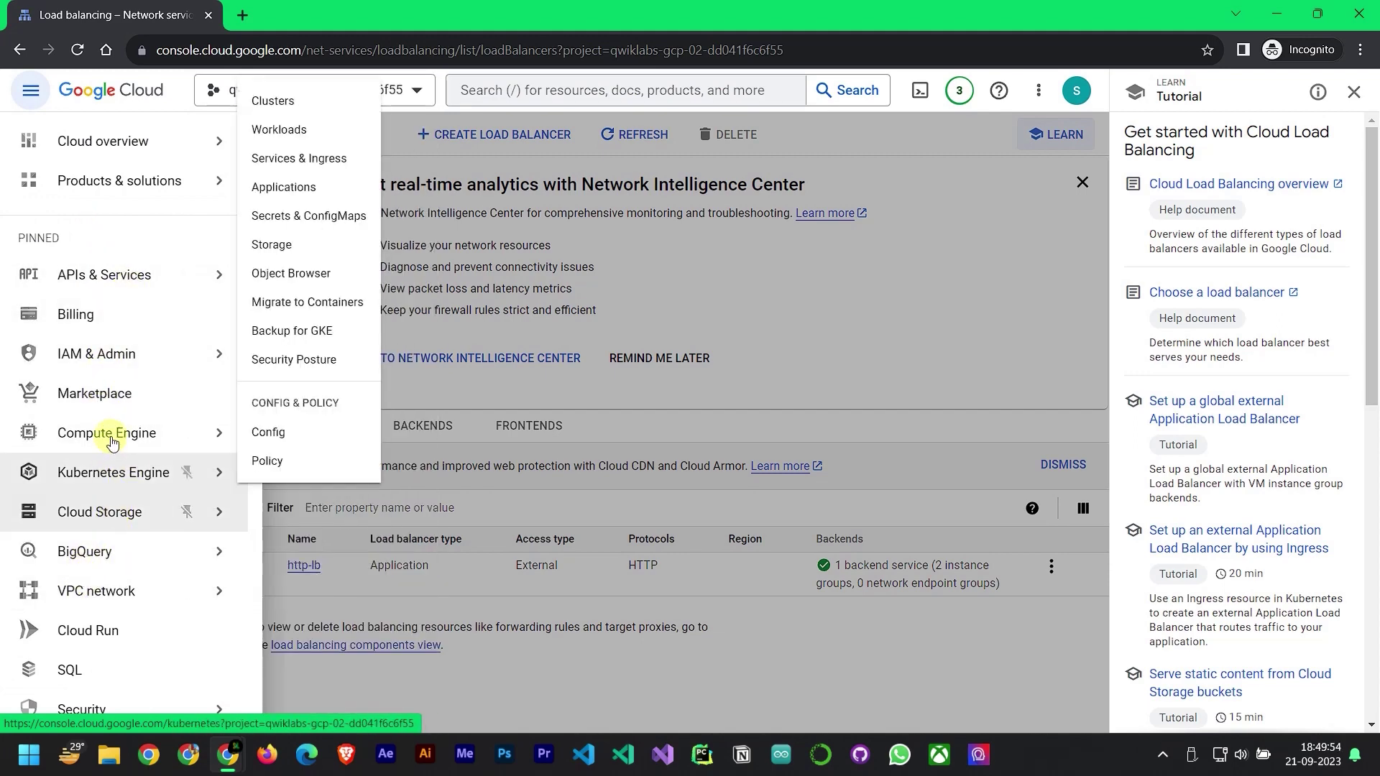
pyautogui.click(329, 127)
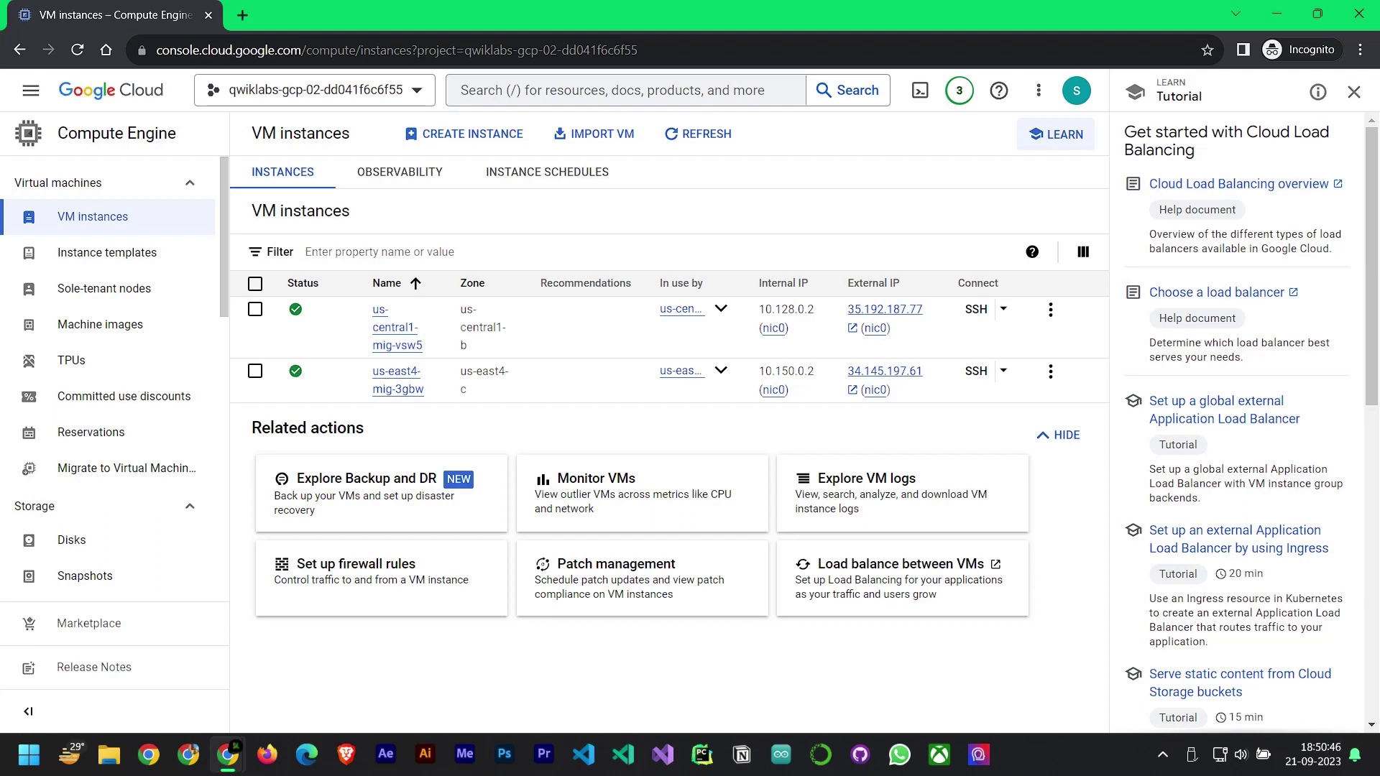
pyautogui.click(435, 133)
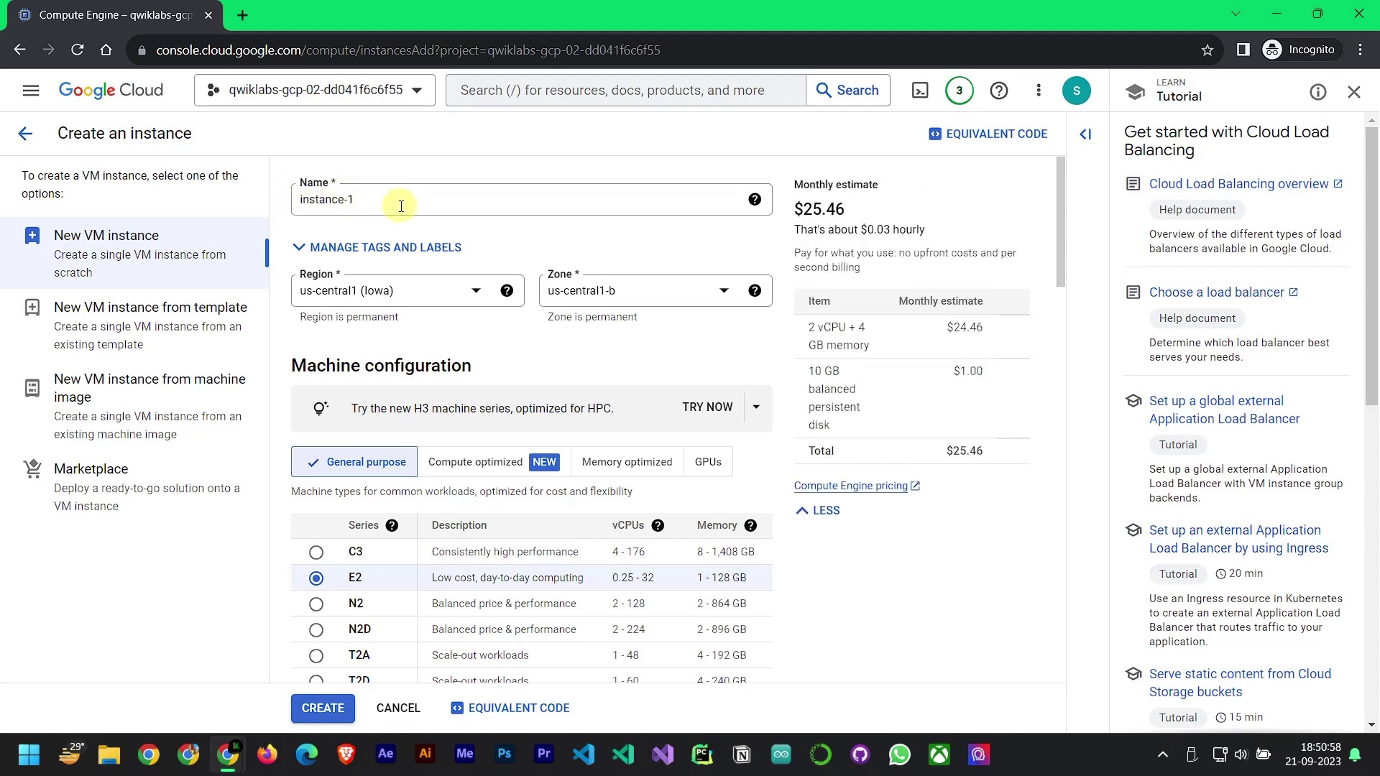
pyautogui.click(1354, 92)
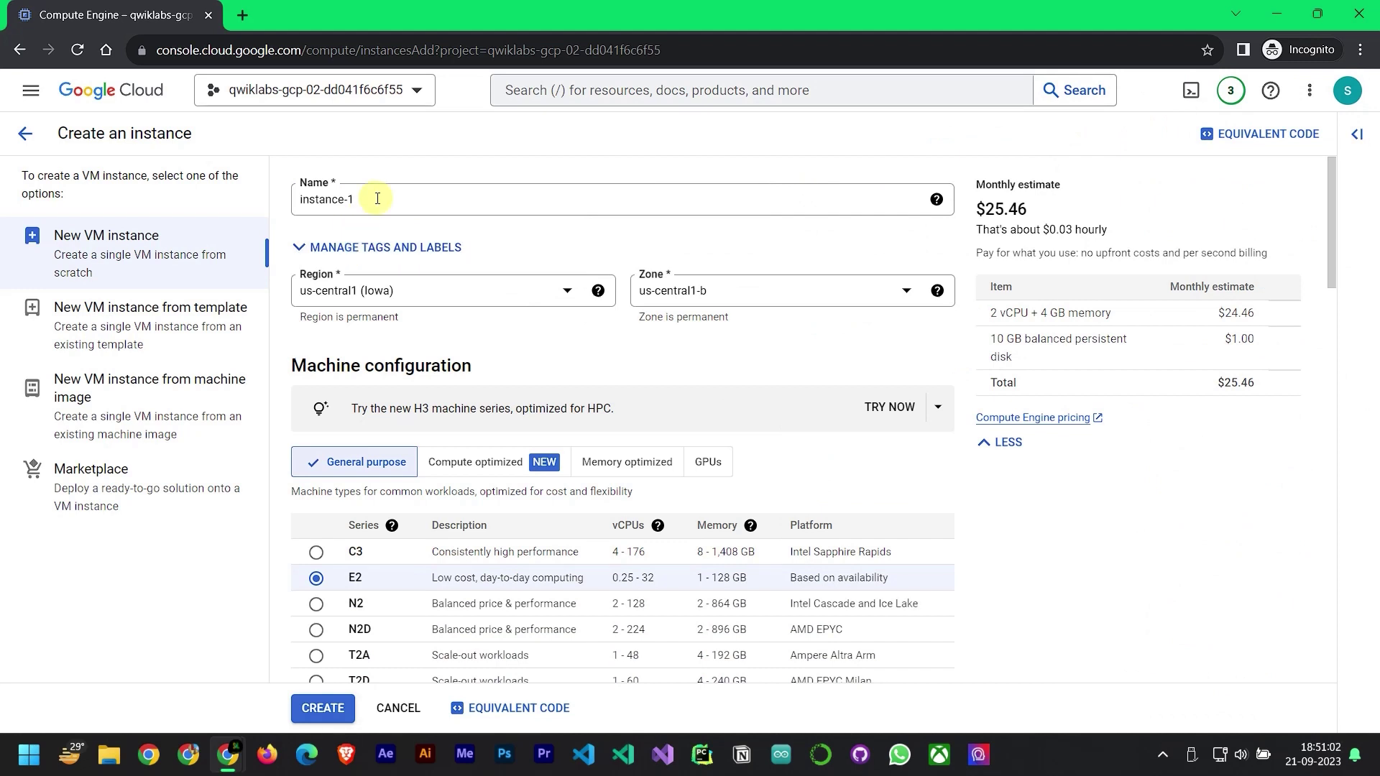
pyautogui.click(403, 708)
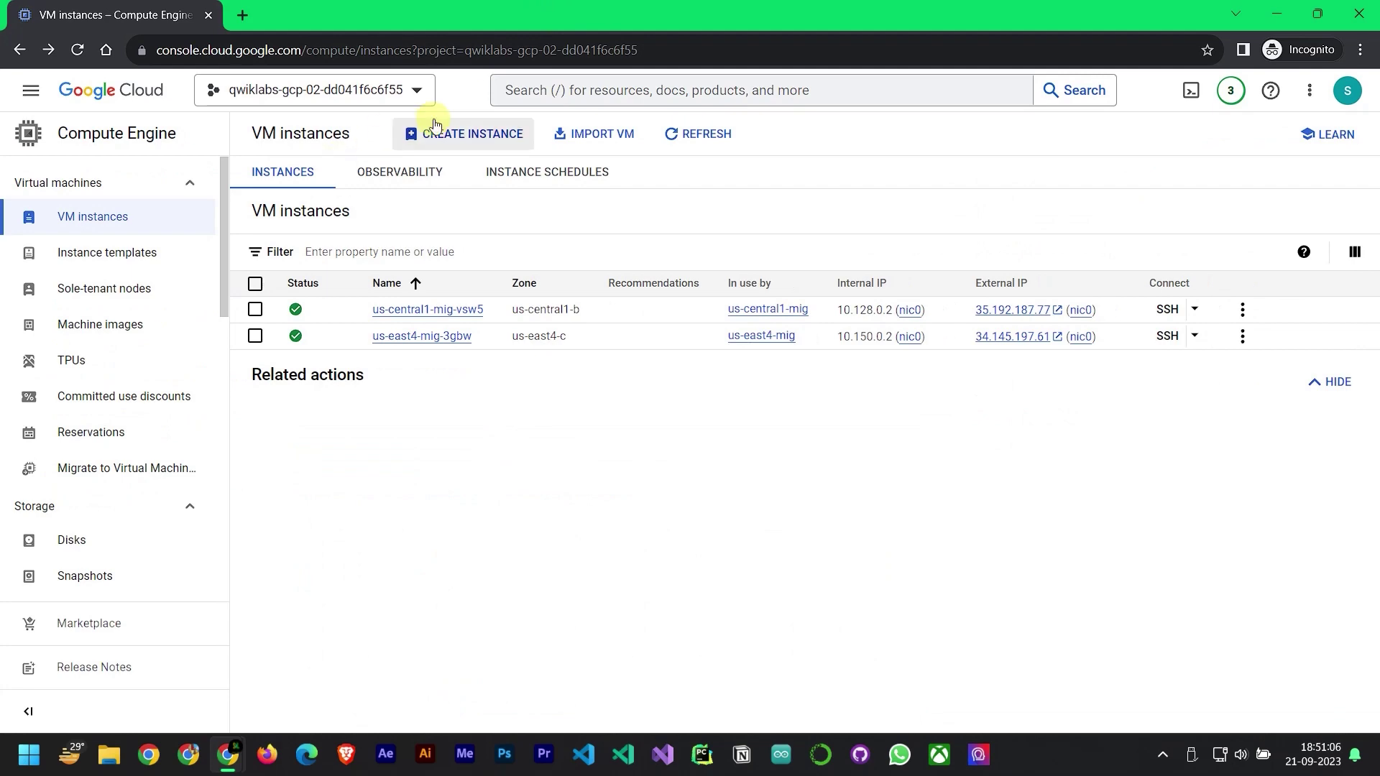
# Start creating a new VM instance and name it siege-vm
pyautogui.click(439, 135)
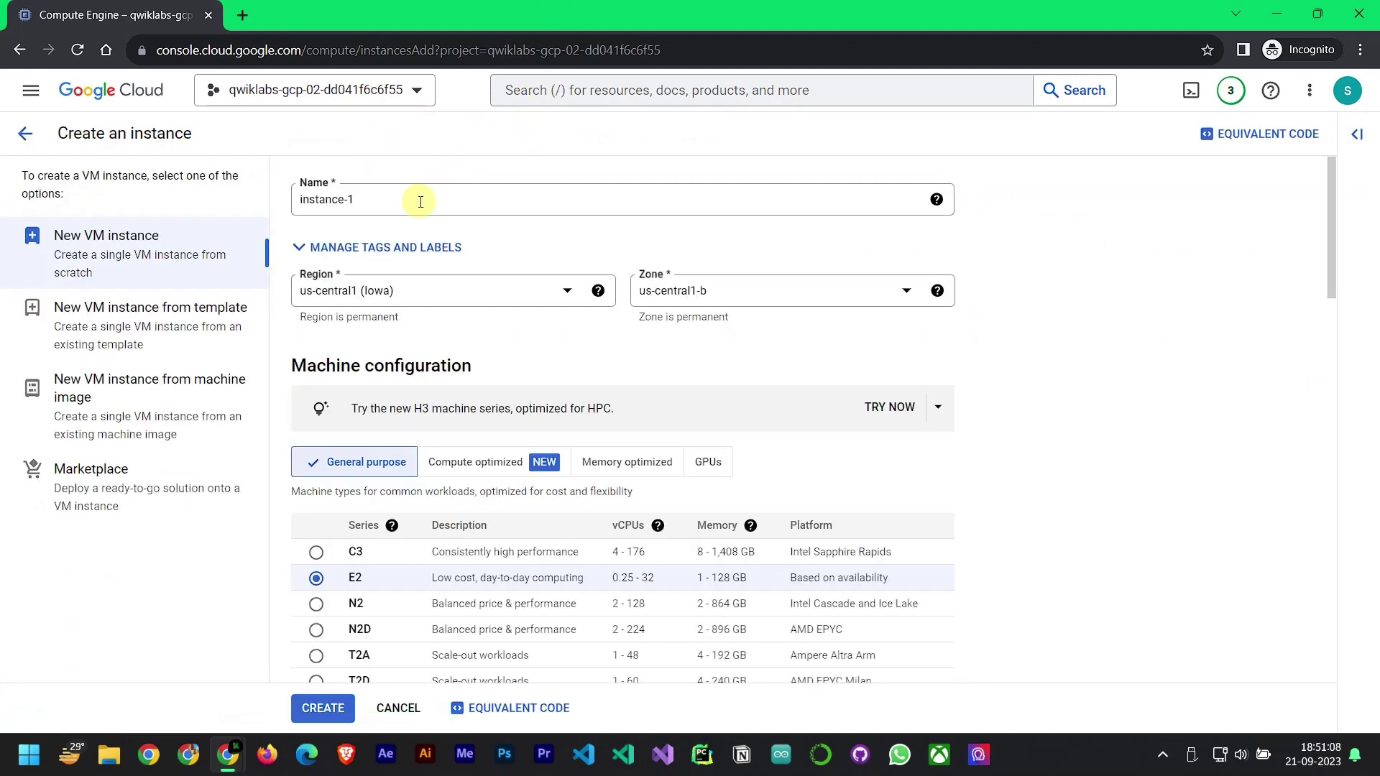
pyautogui.click(421, 202)
pyautogui.press('BackSpace')
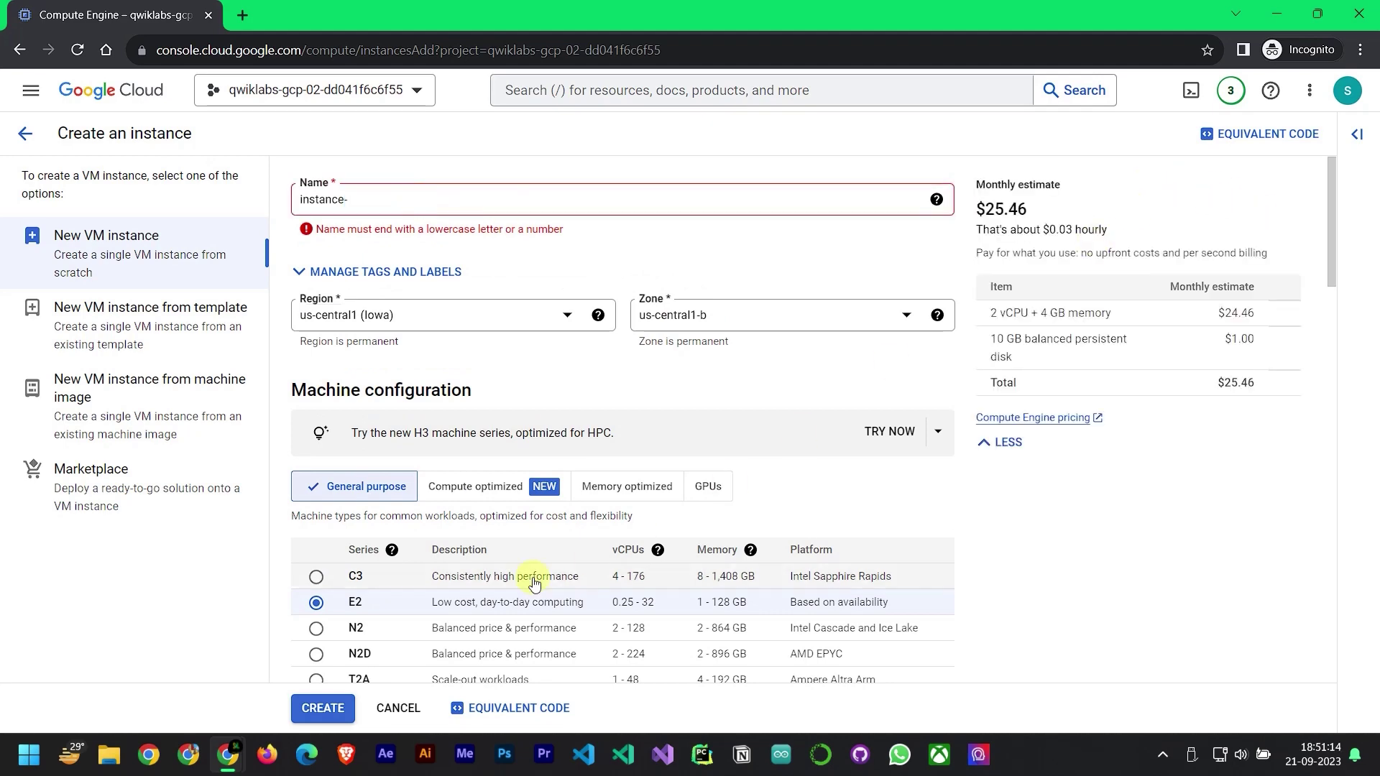
pyautogui.scroll(-5, 416, 708)
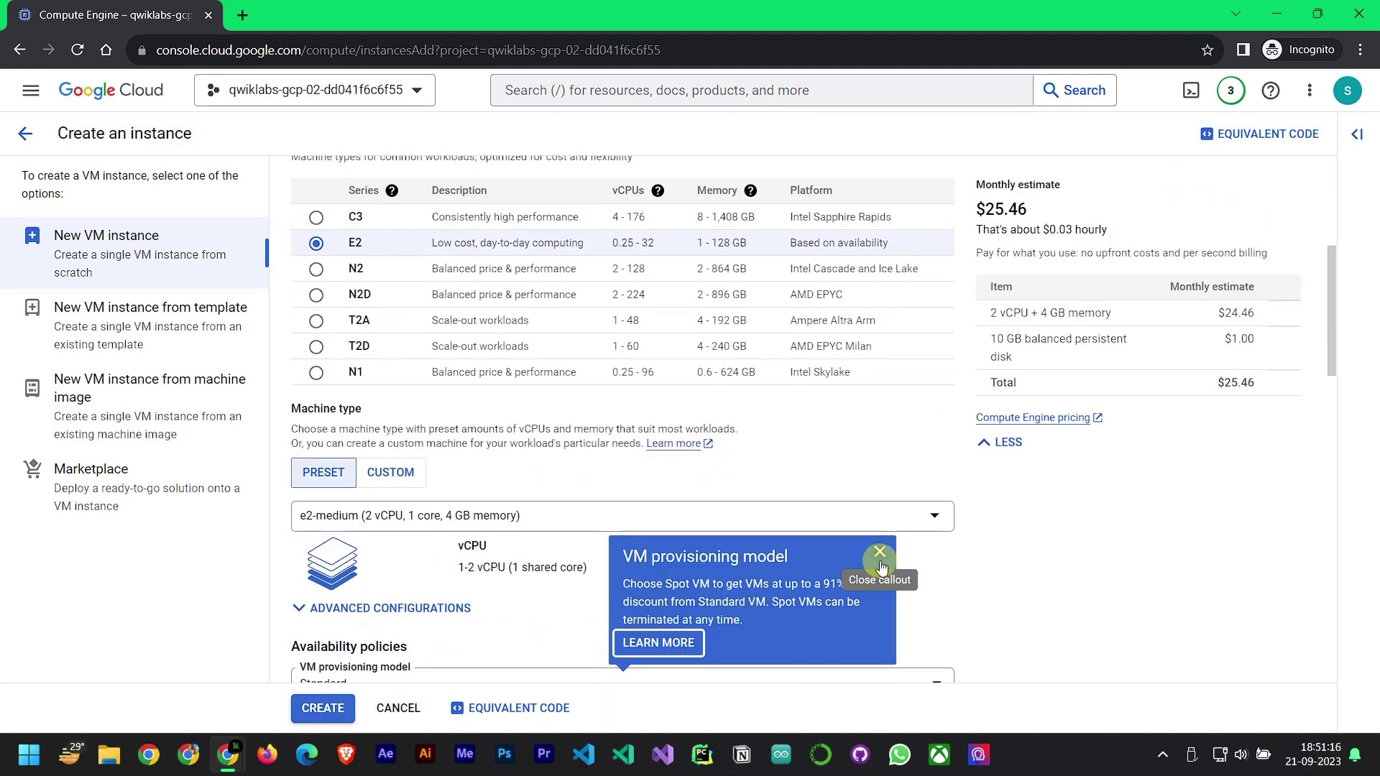
pyautogui.scroll(5, 488, 278)
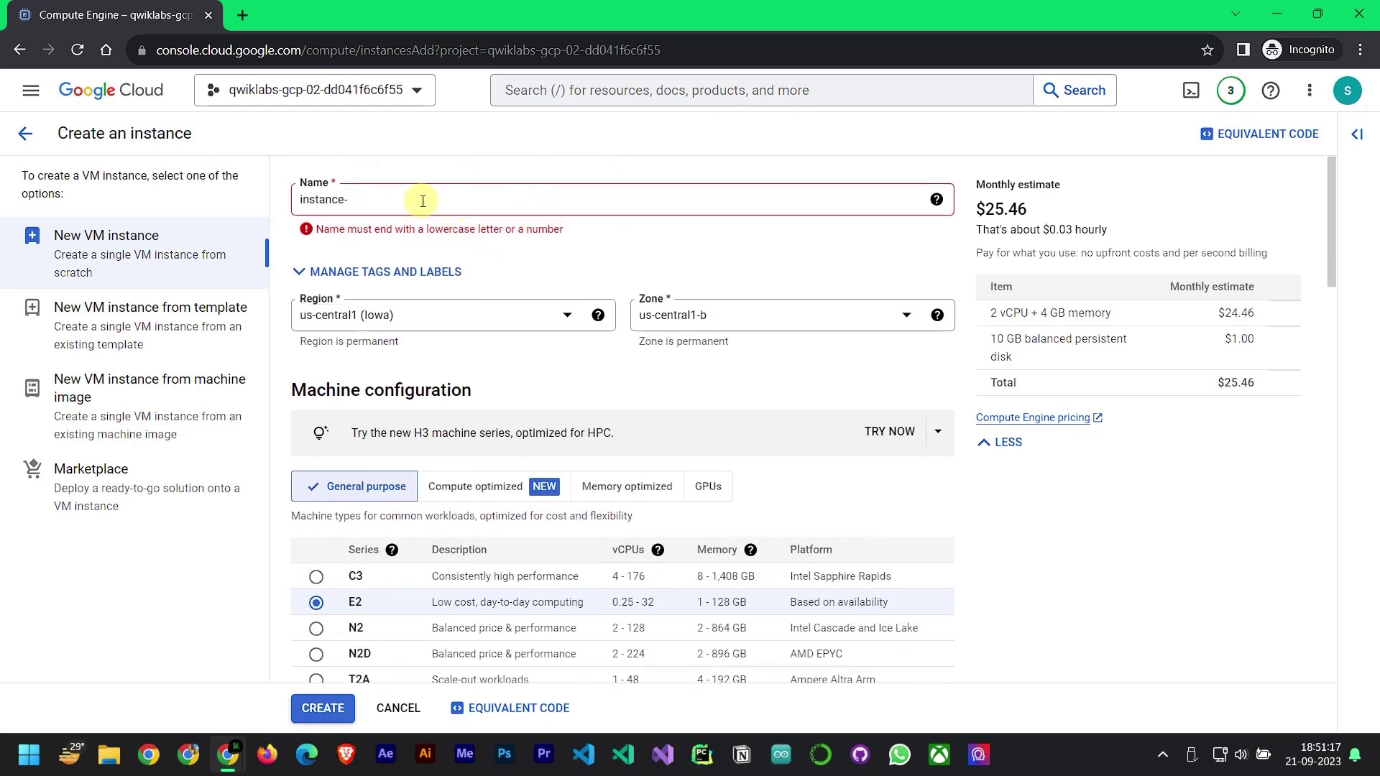
pyautogui.click(402, 315)
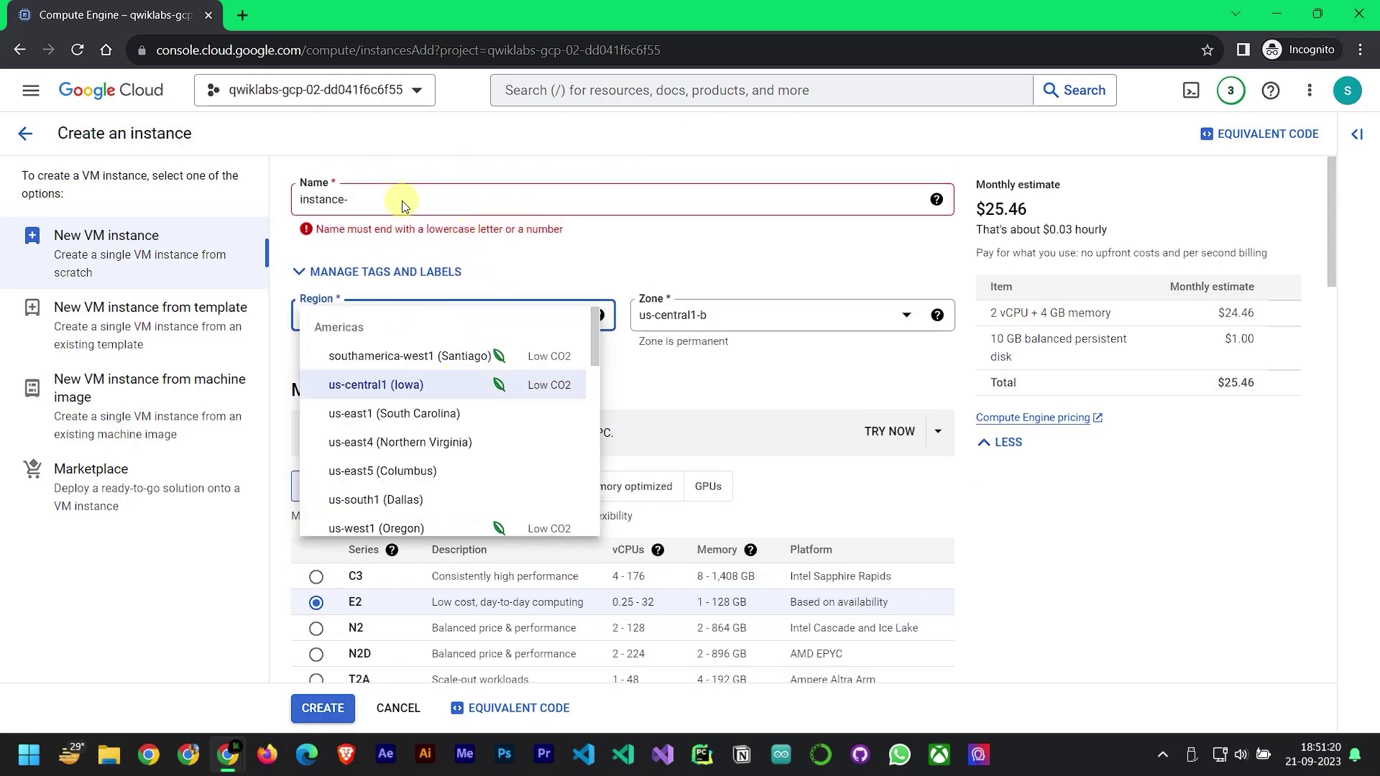
pyautogui.click(381, 196)
pyautogui.click(380, 196)
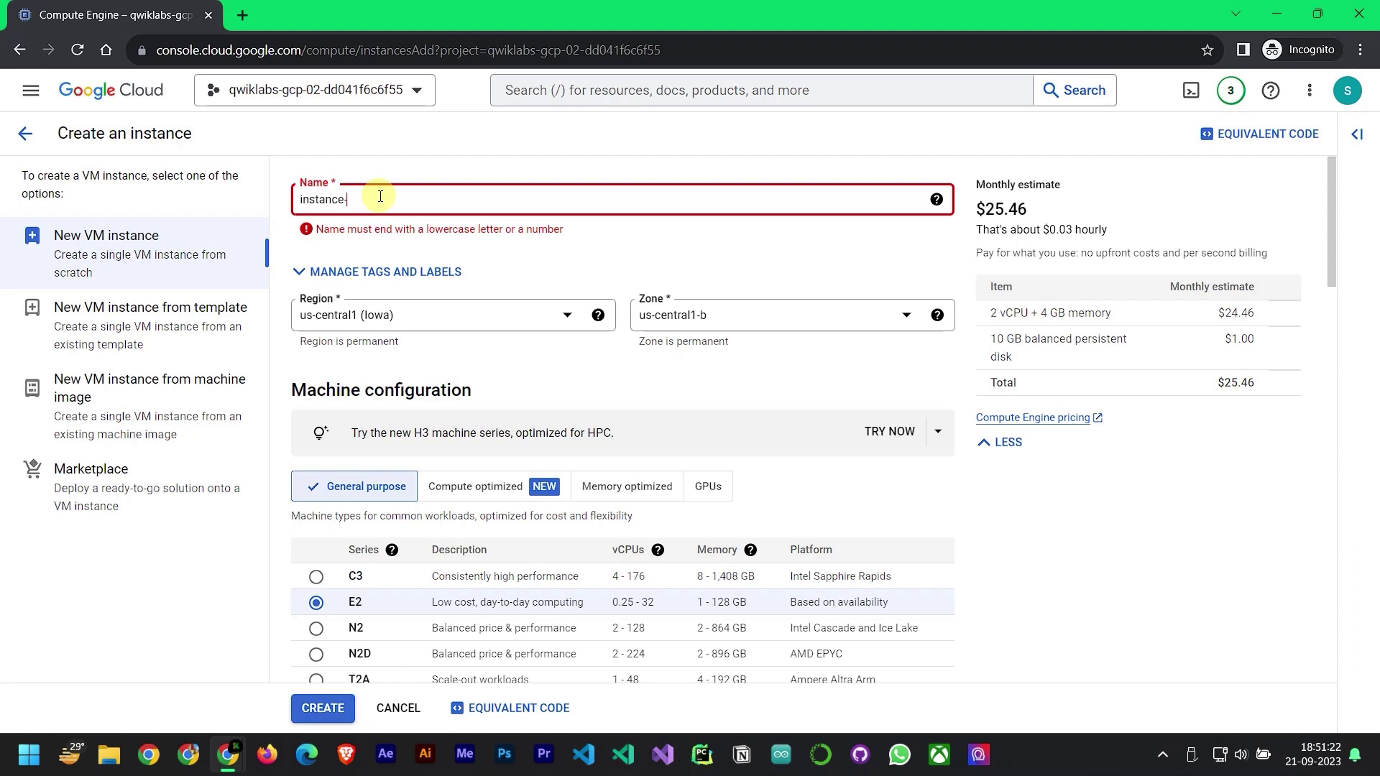
pyautogui.press('BackSpace')
pyautogui.press('BackSpace')
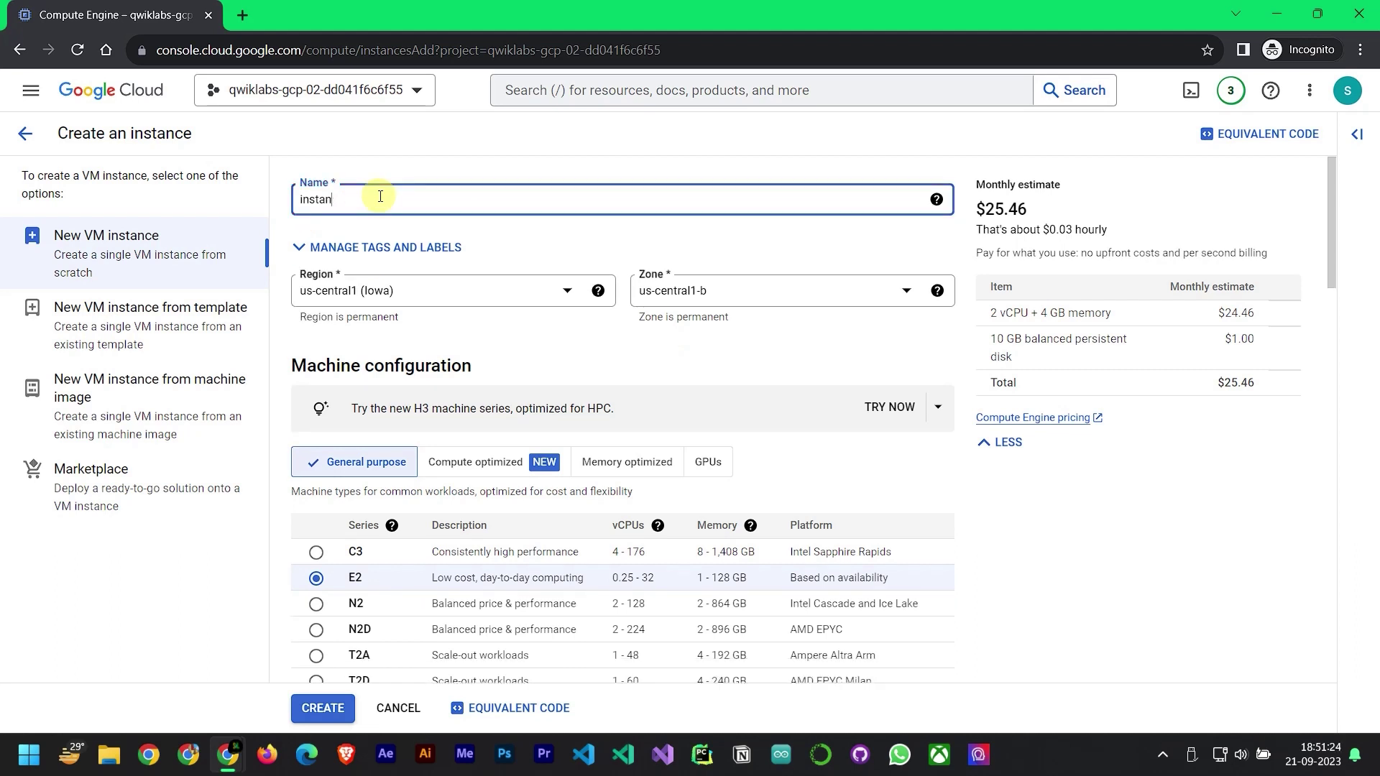
pyautogui.press('BackSpace')
pyautogui.press('BackSpace')
pyautogui.press('BackSpace')
pyautogui.press('BackSpace')
pyautogui.press('BackSpace')
pyautogui.press('BackSpace')
pyautogui.write('siege-vm')
# Set siege-vm's region to us-east1 (South Carolina) and its zone to us-east1-c, then create the instance with the remaining defaults
pyautogui.click(389, 290)
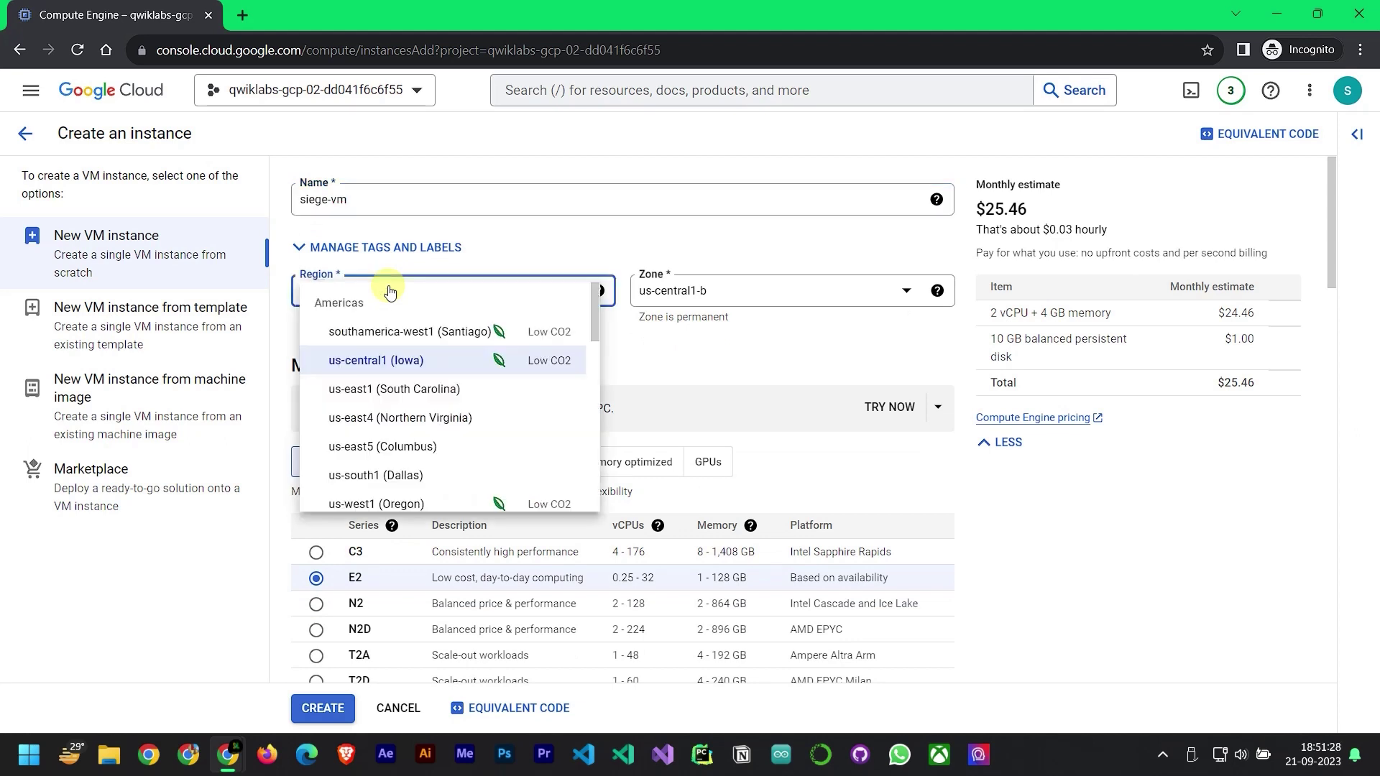
pyautogui.click(413, 396)
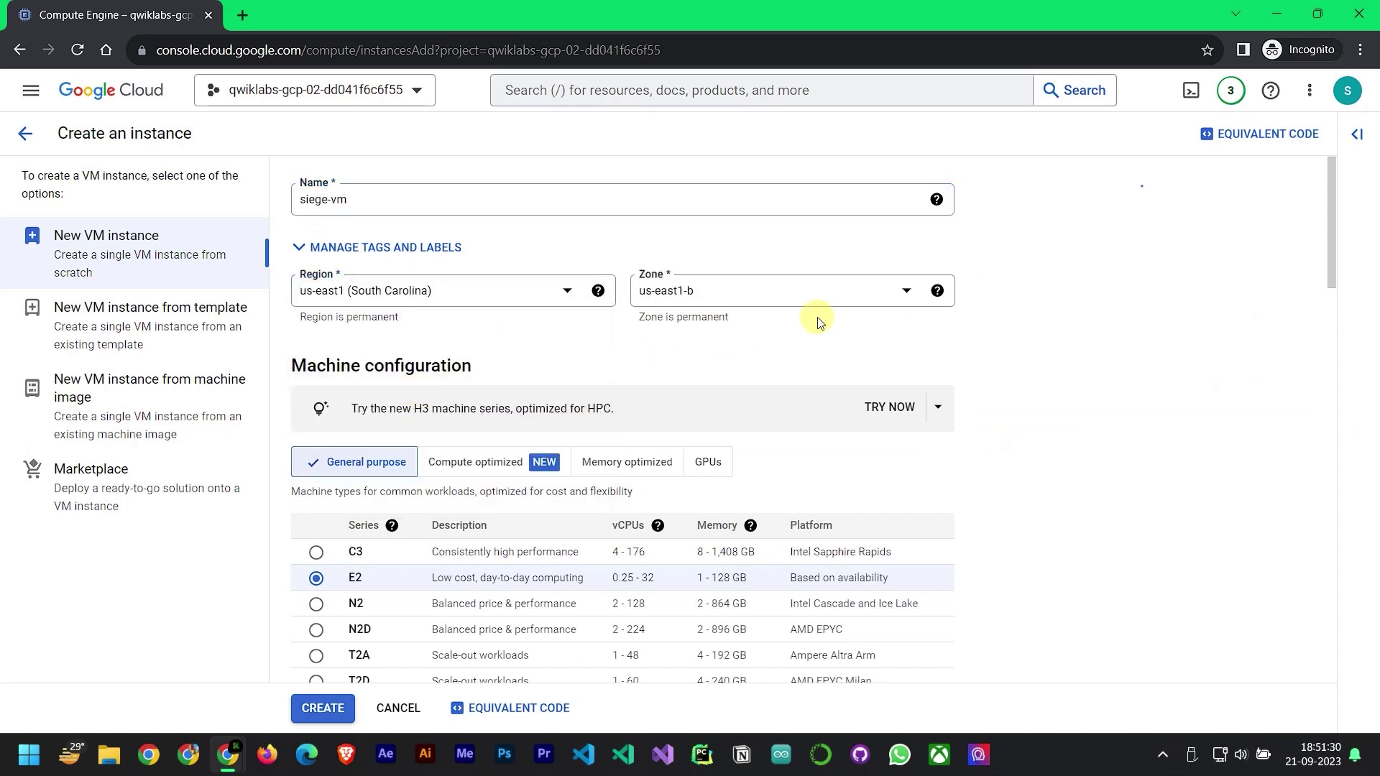
pyautogui.click(767, 291)
pyautogui.click(747, 332)
pyautogui.scroll(-3, 506, 409)
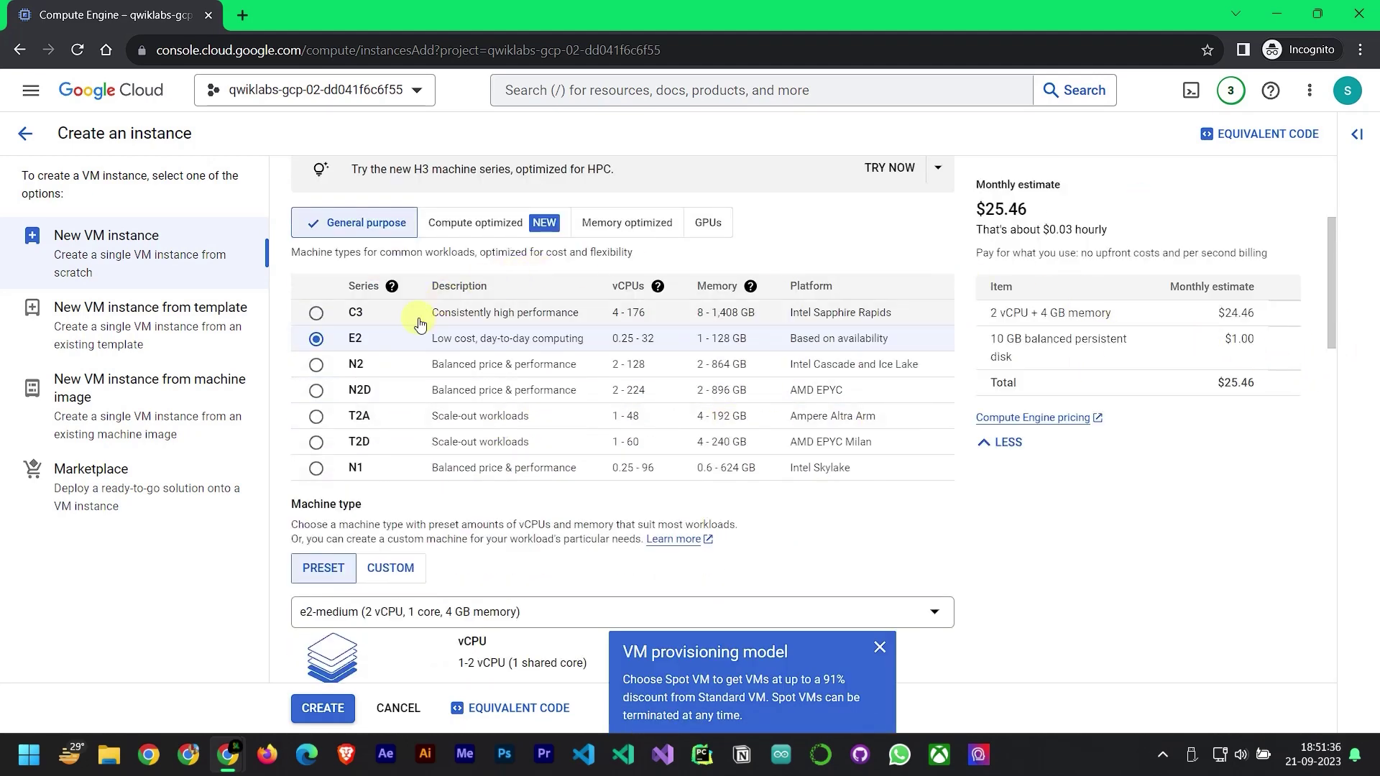
pyautogui.scroll(-3, 348, 388)
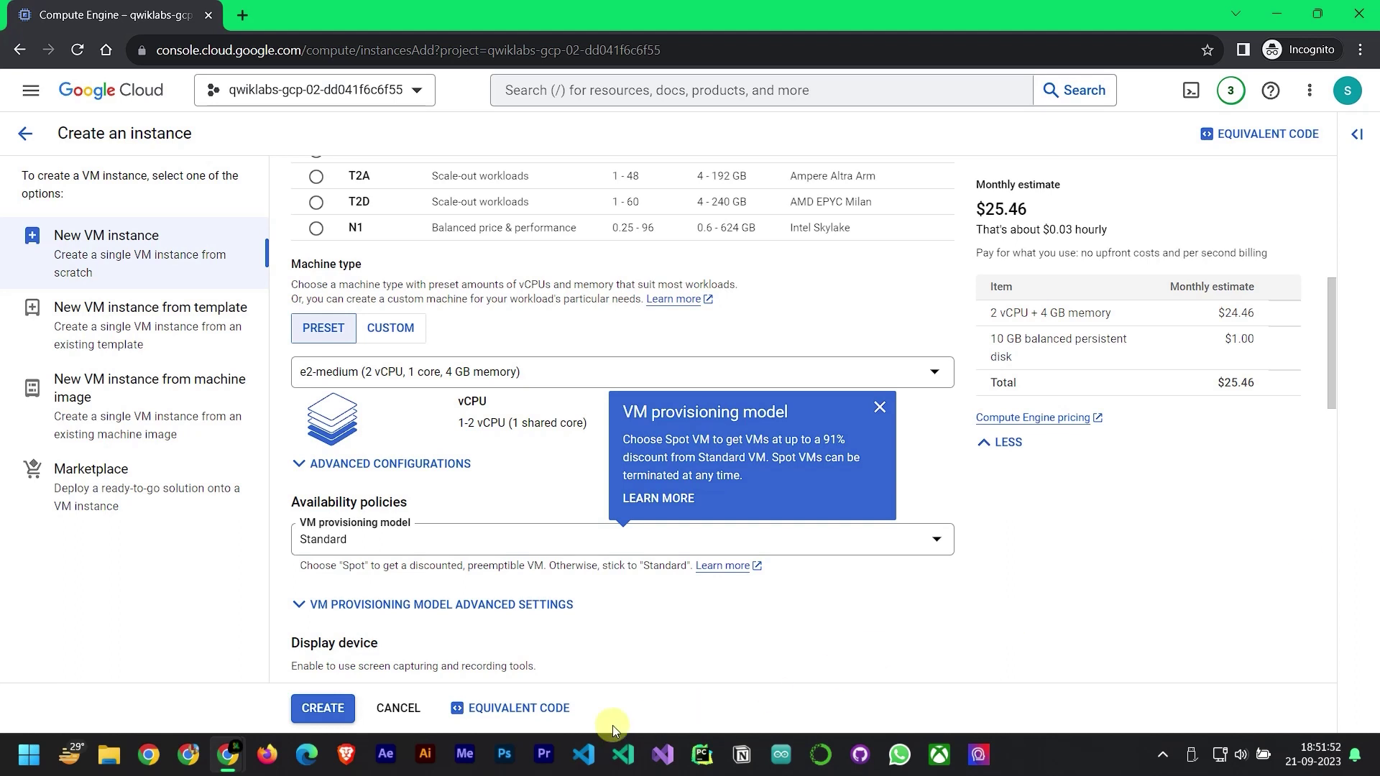
pyautogui.click(322, 710)
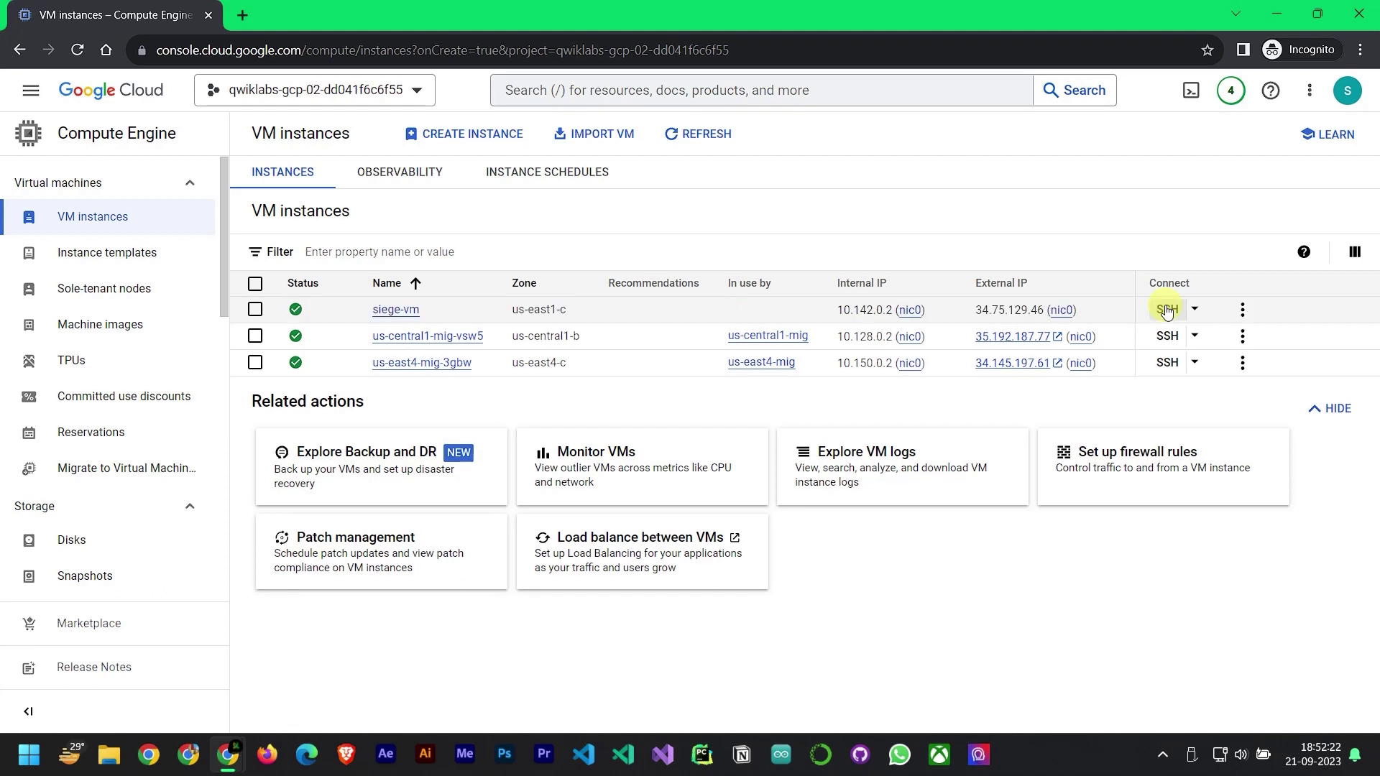
# Open an SSH-in-browser session to siege-vm in a maximized window and authorize the connection
pyautogui.click(1166, 311)
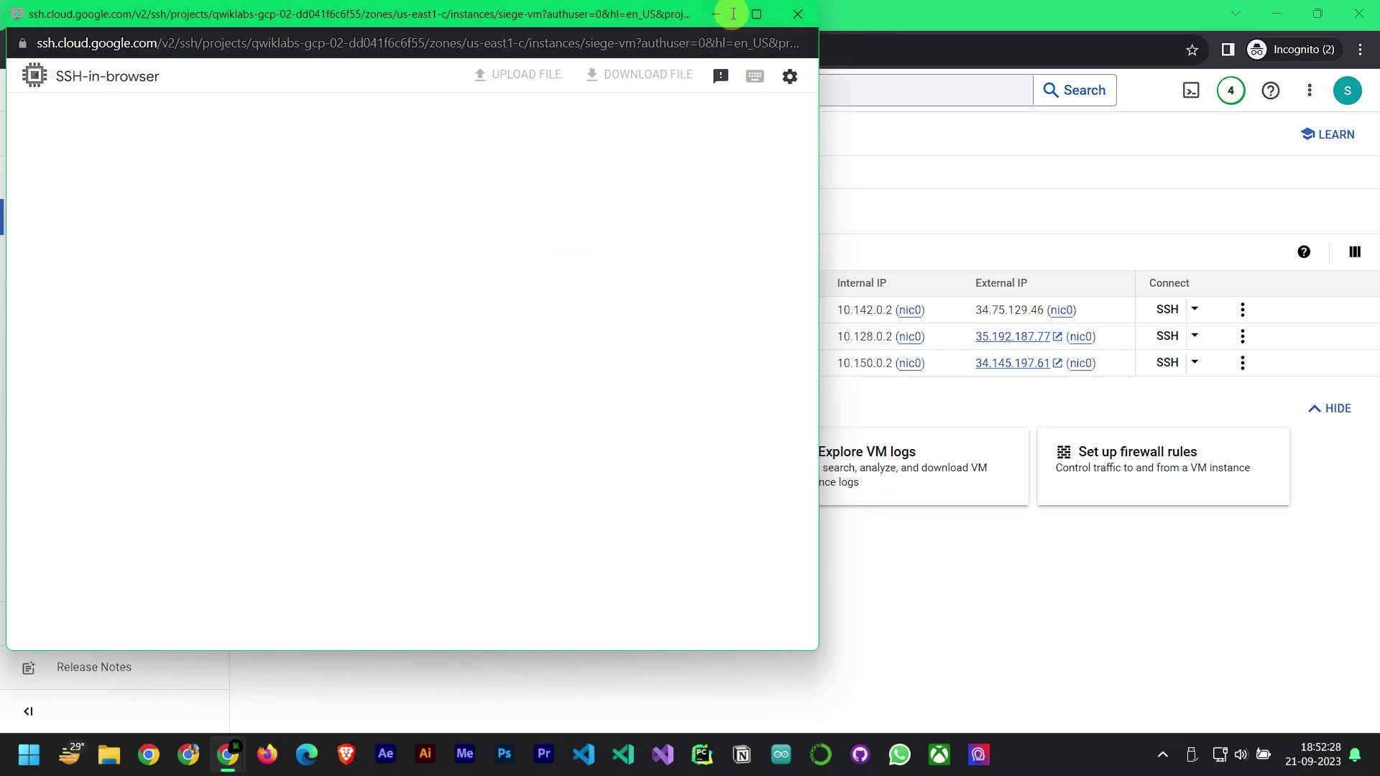
pyautogui.click(756, 15)
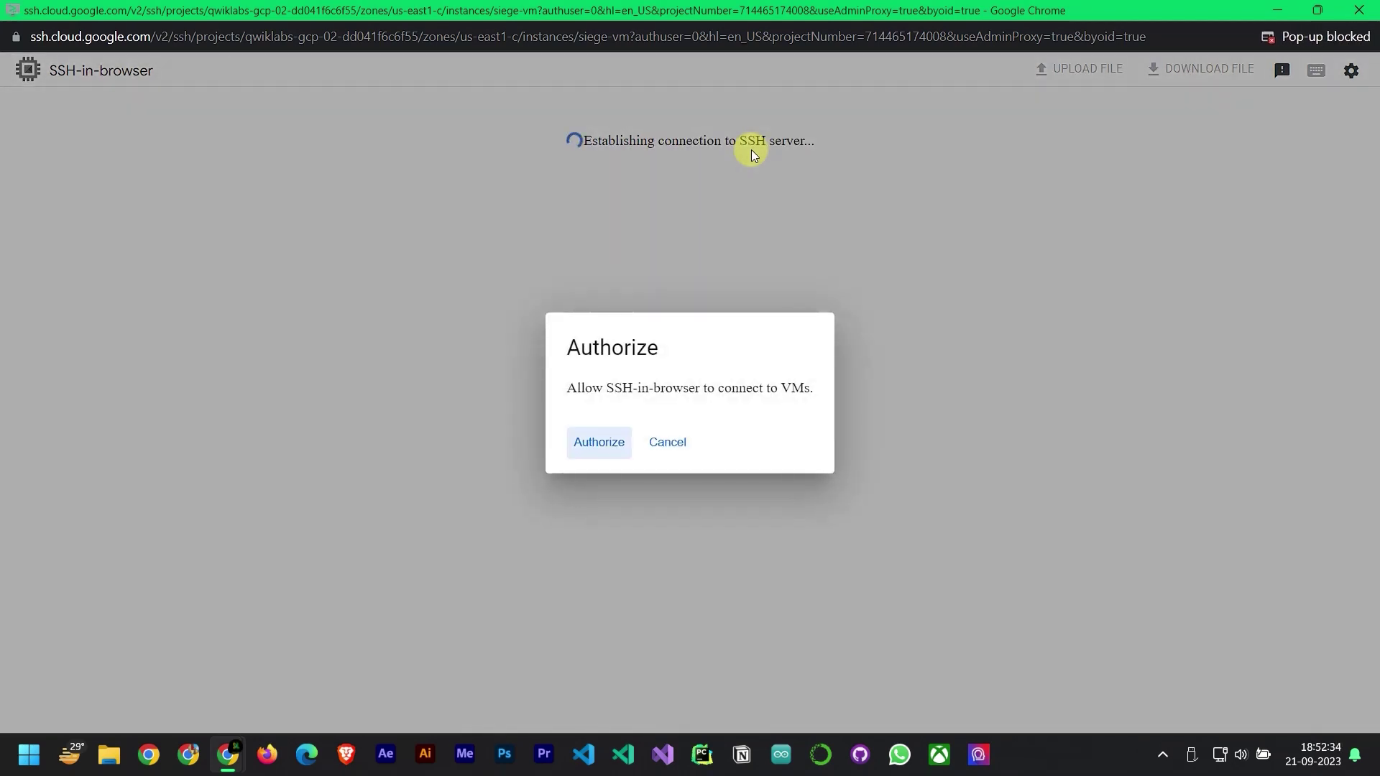
pyautogui.click(600, 443)
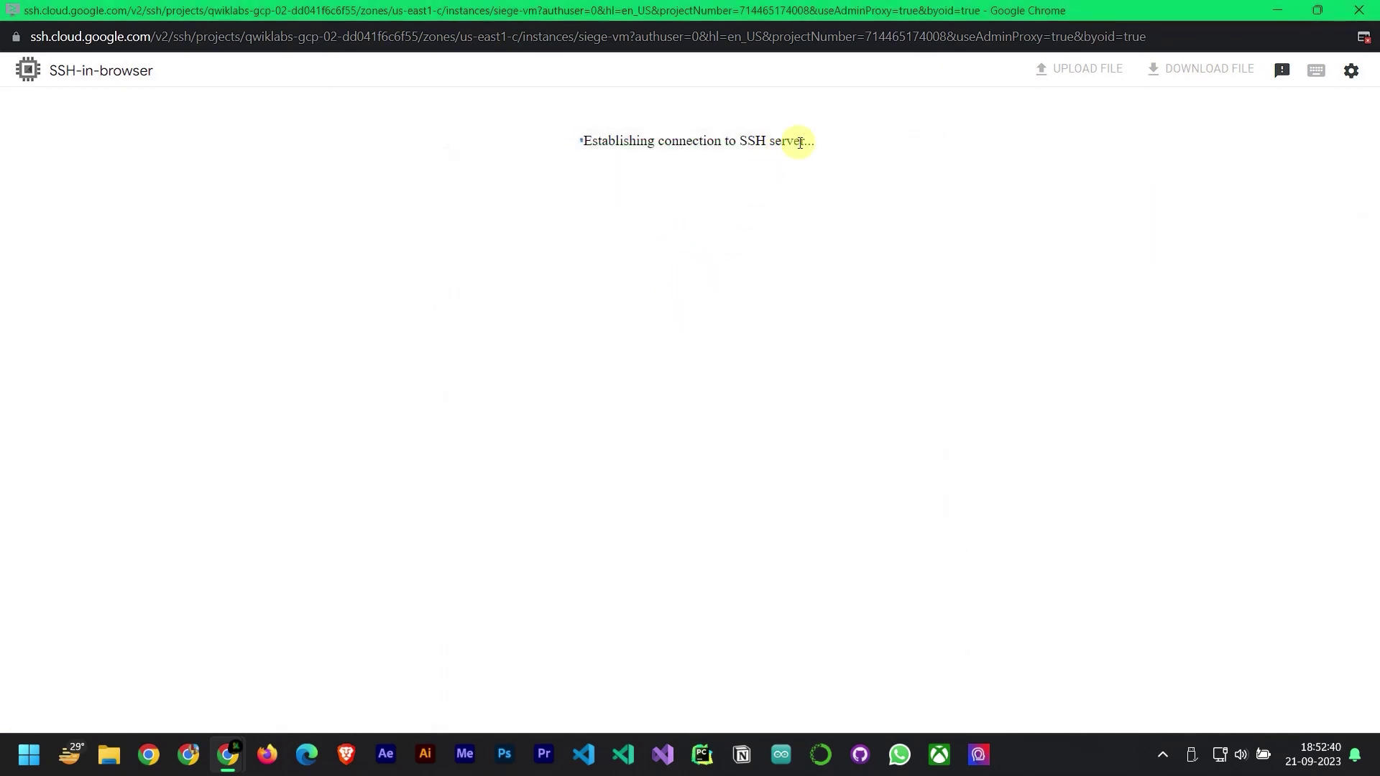
pyautogui.moveTo(800, 141); pyautogui.dragTo(736, 141)
pyautogui.click(736, 141)
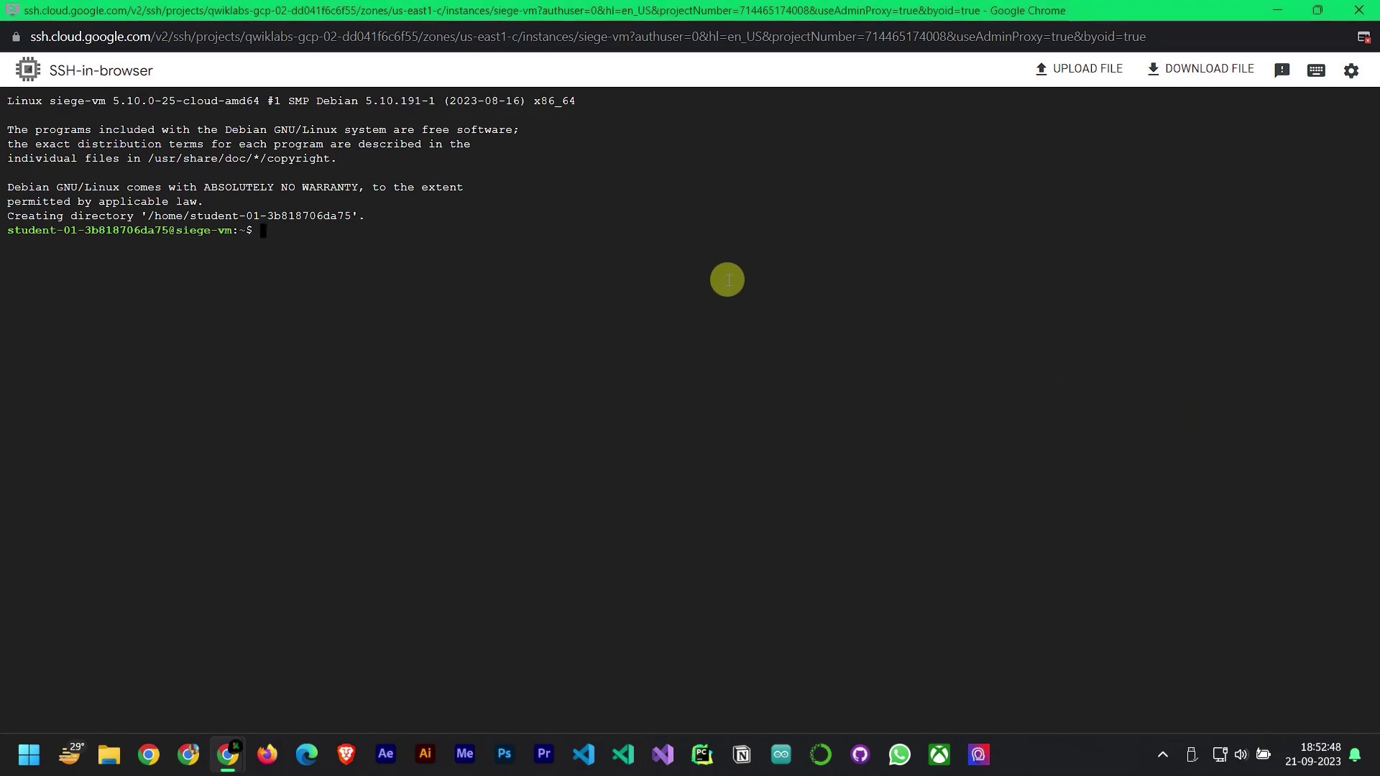
# Install siege on siege-vm with "sudo apt-get -y install siege" and run "export LB_IP=[LB_IP_v4]"
pyautogui.write('sudo apt-get -y install siege')
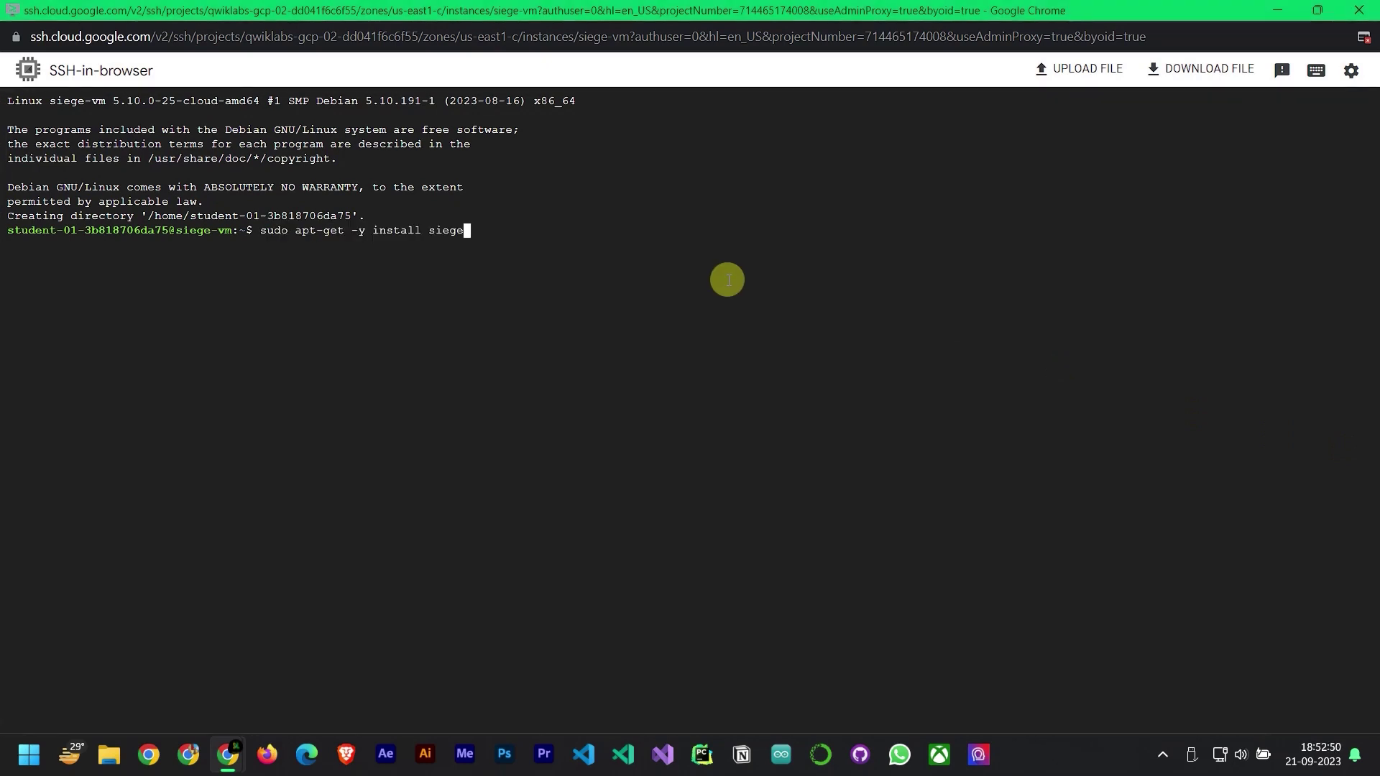
pyautogui.press('Return')
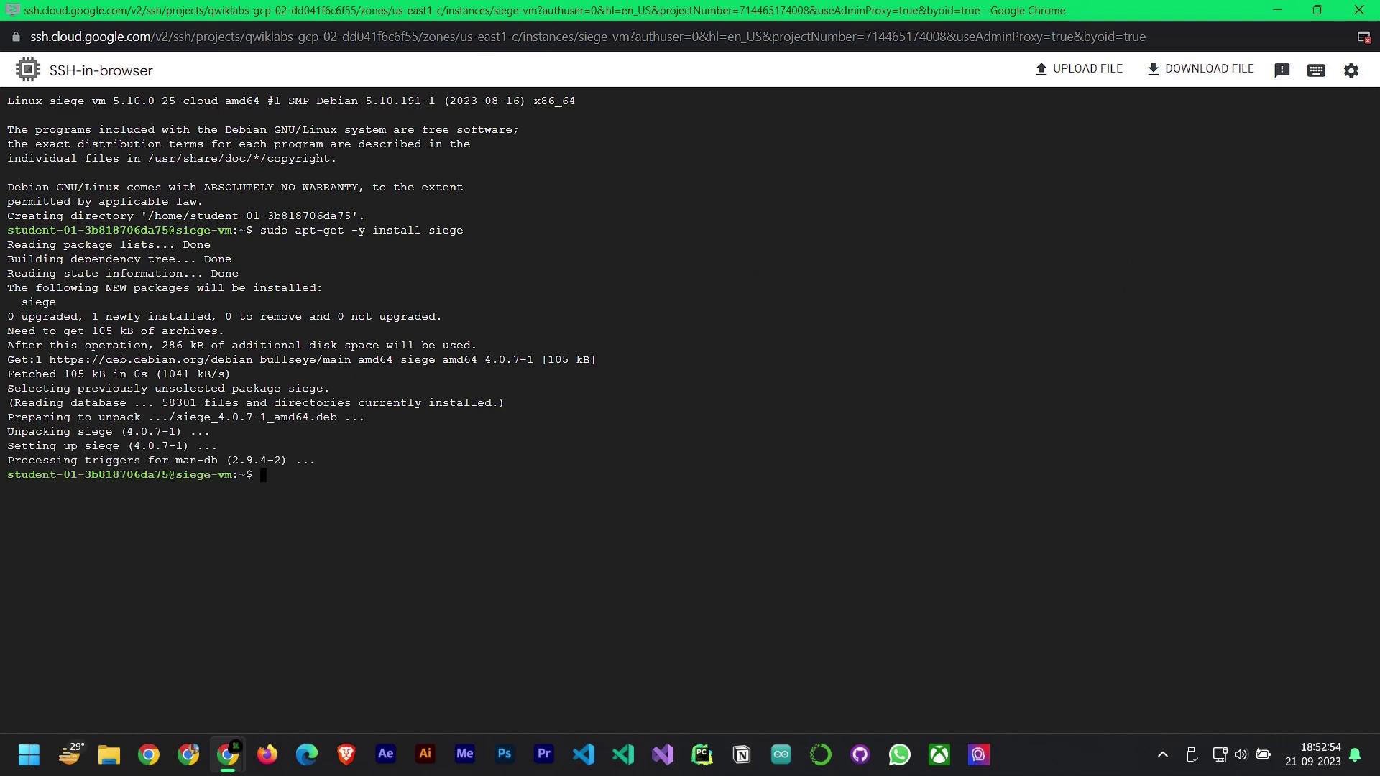
pyautogui.click(452, 489)
pyautogui.write('export LB_IP=[LB_IP_v4]')
pyautogui.press('Return')
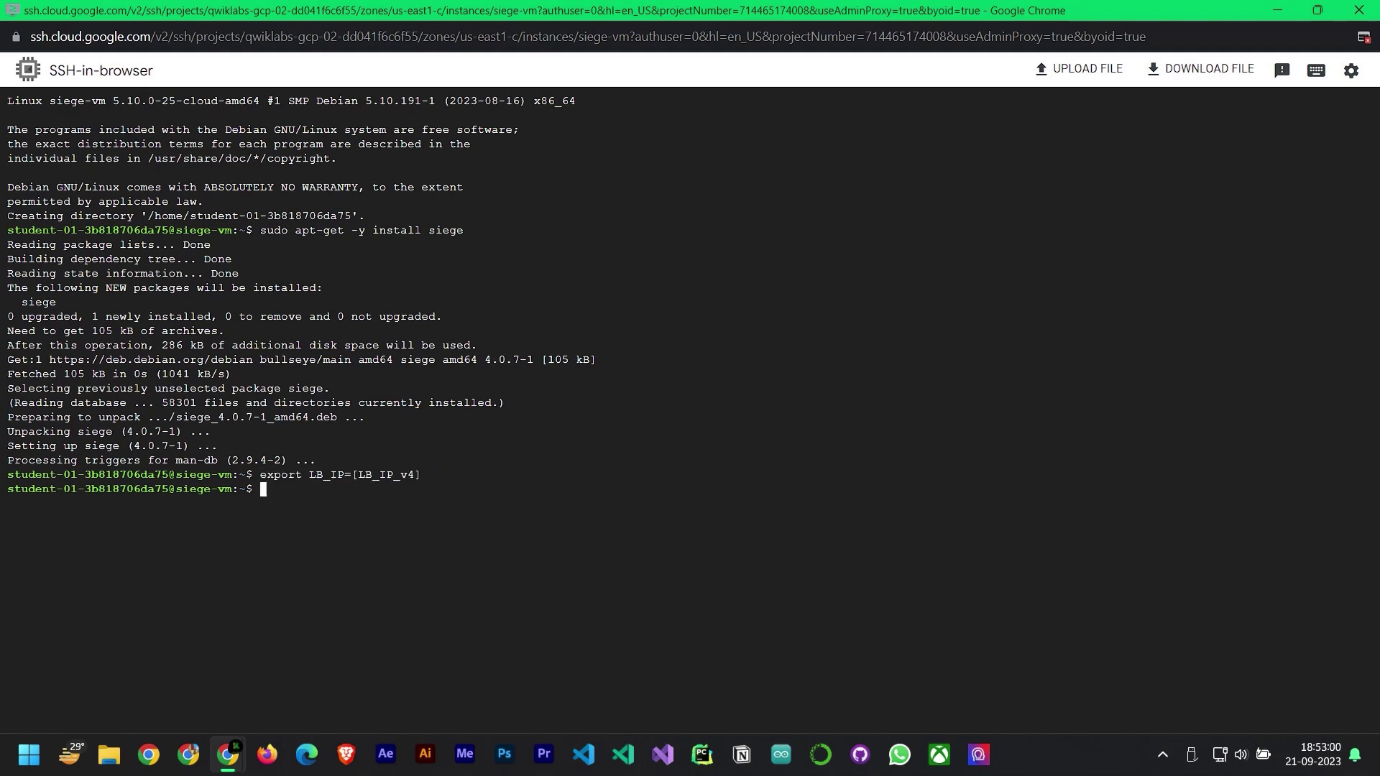
pyautogui.click(696, 524)
pyautogui.write('siege -c 150 -t120s http://$LB_IP &')
pyautogui.press('Return')
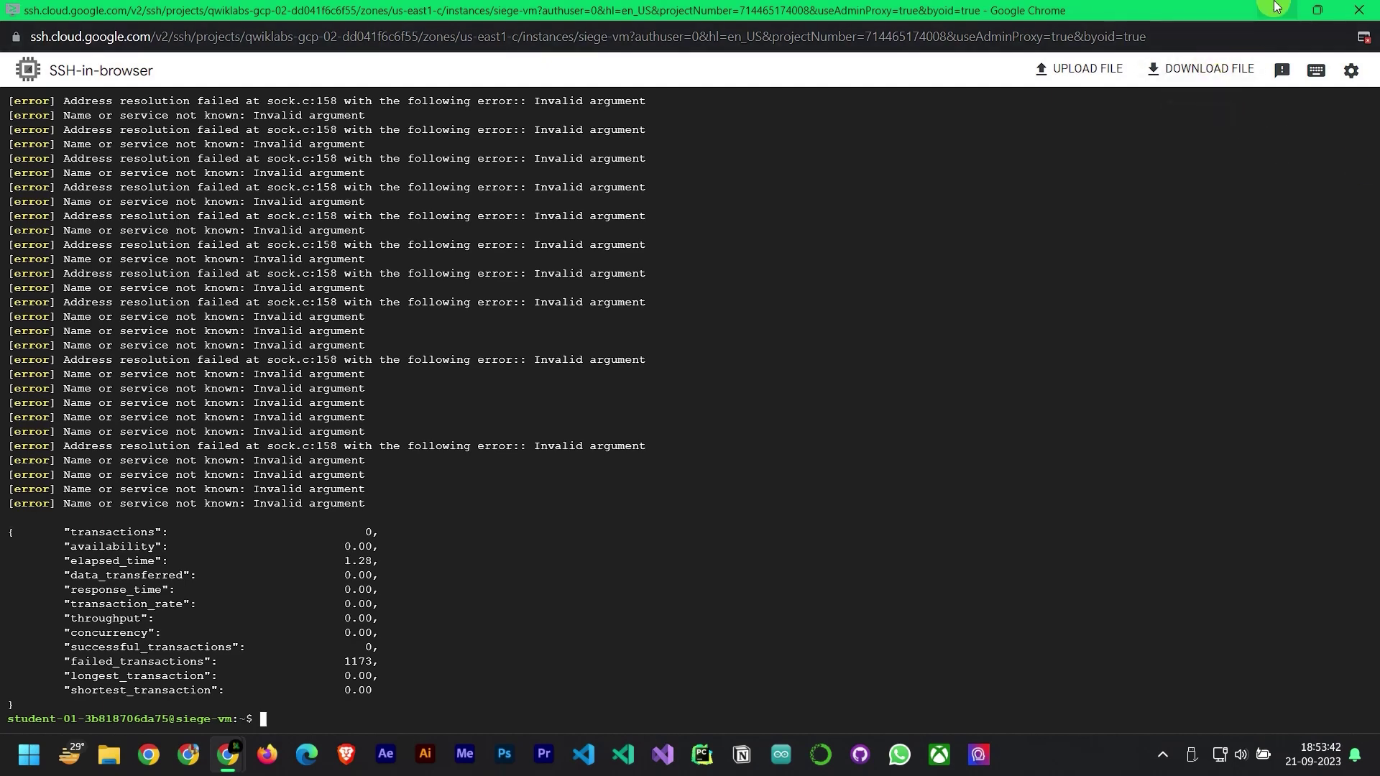
# Switch back to the Google Cloud console, reopen Compute Engine's VM instances page and copy siege-vm's external IP address
pyautogui.hotkey('alt', 'Tab')
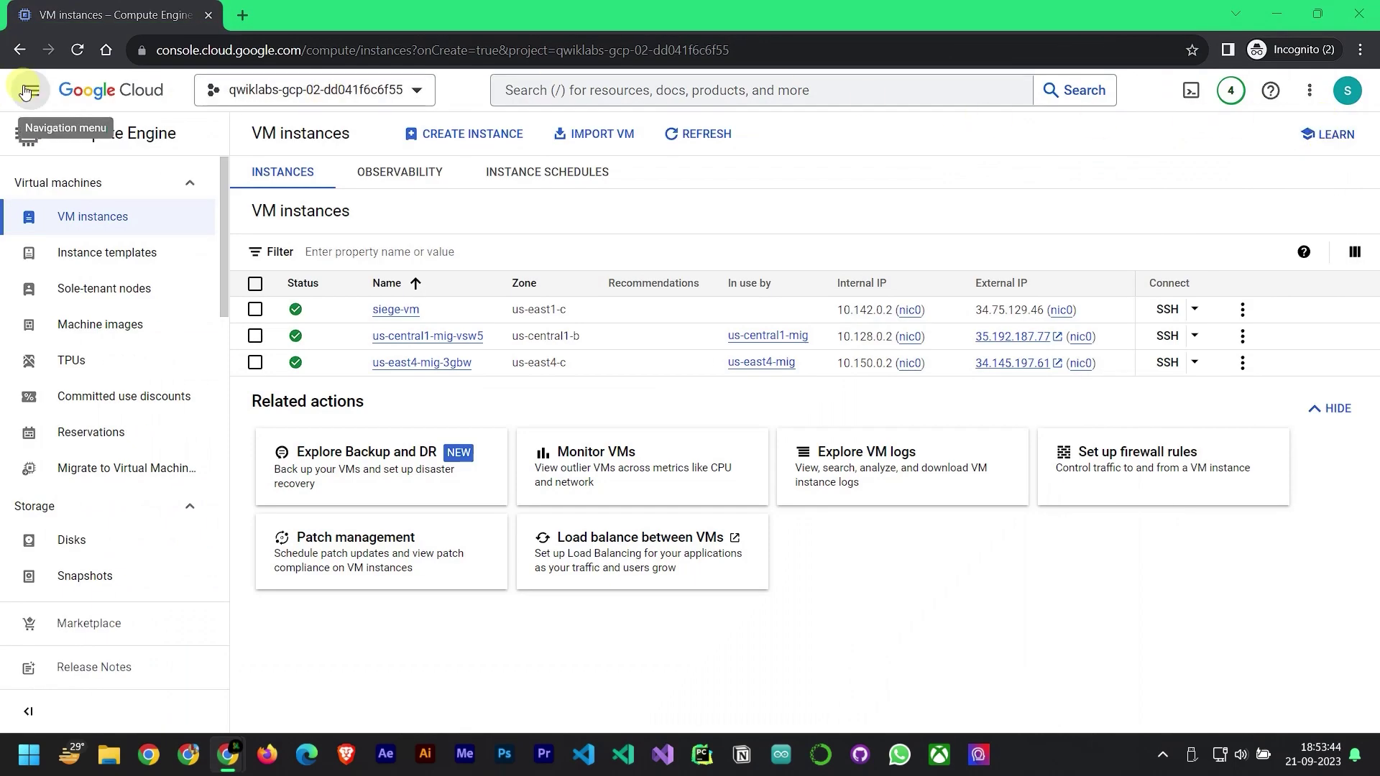
pyautogui.click(26, 92)
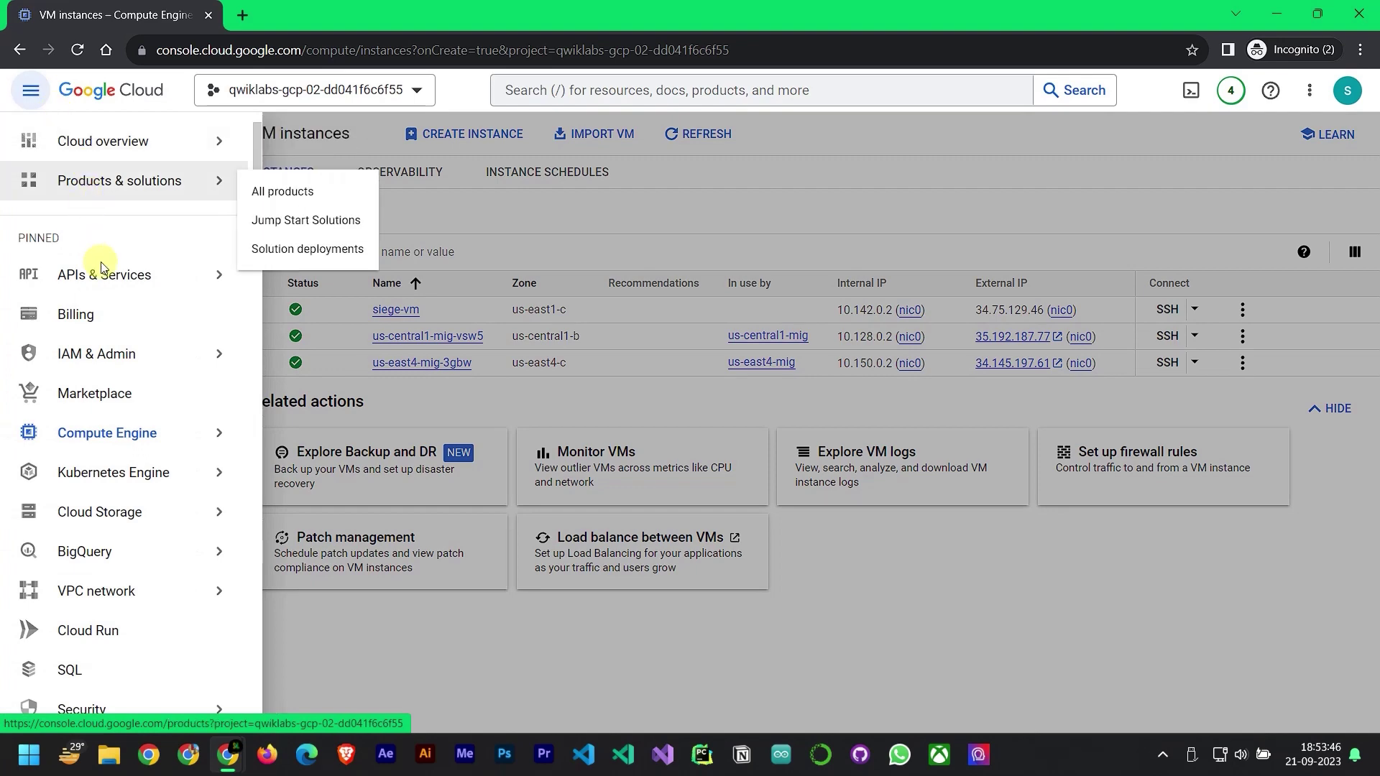
pyautogui.moveTo(115, 453)
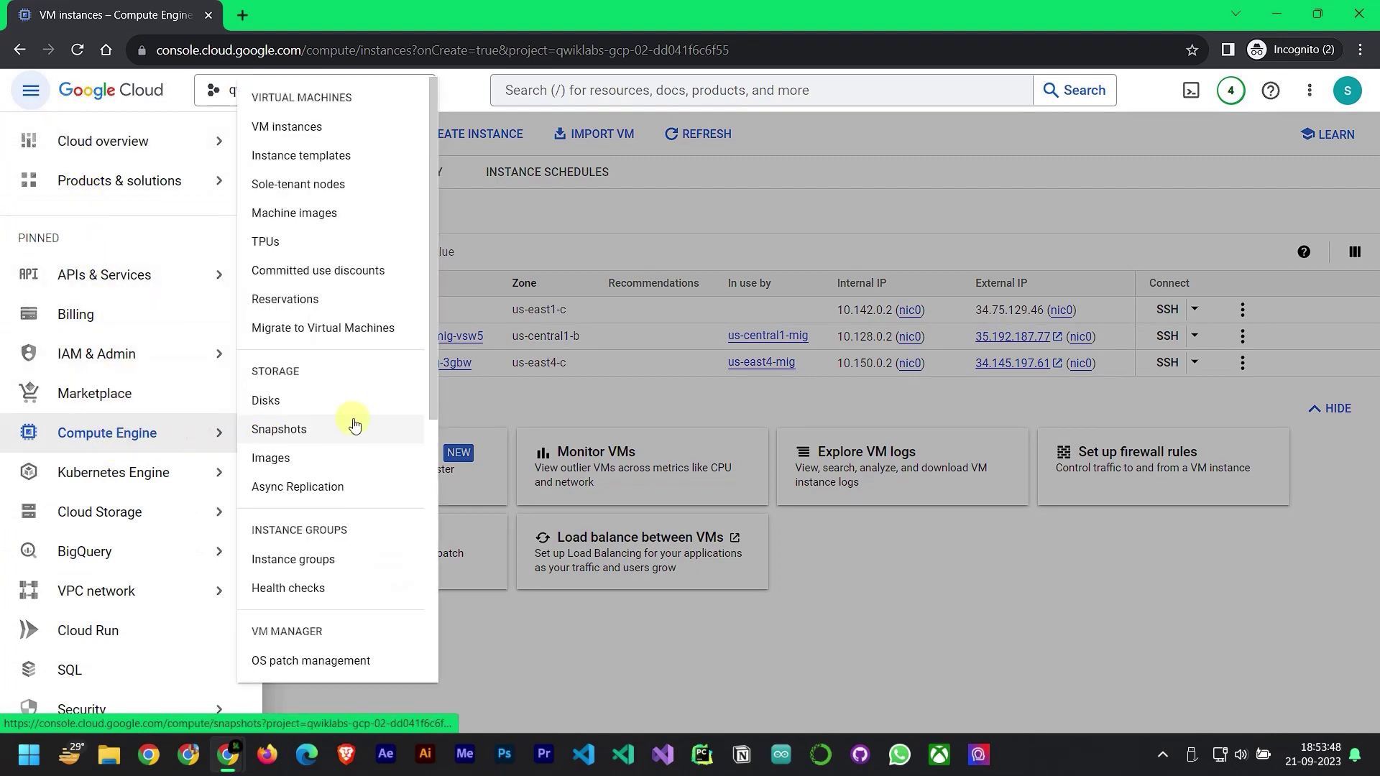
pyautogui.click(302, 128)
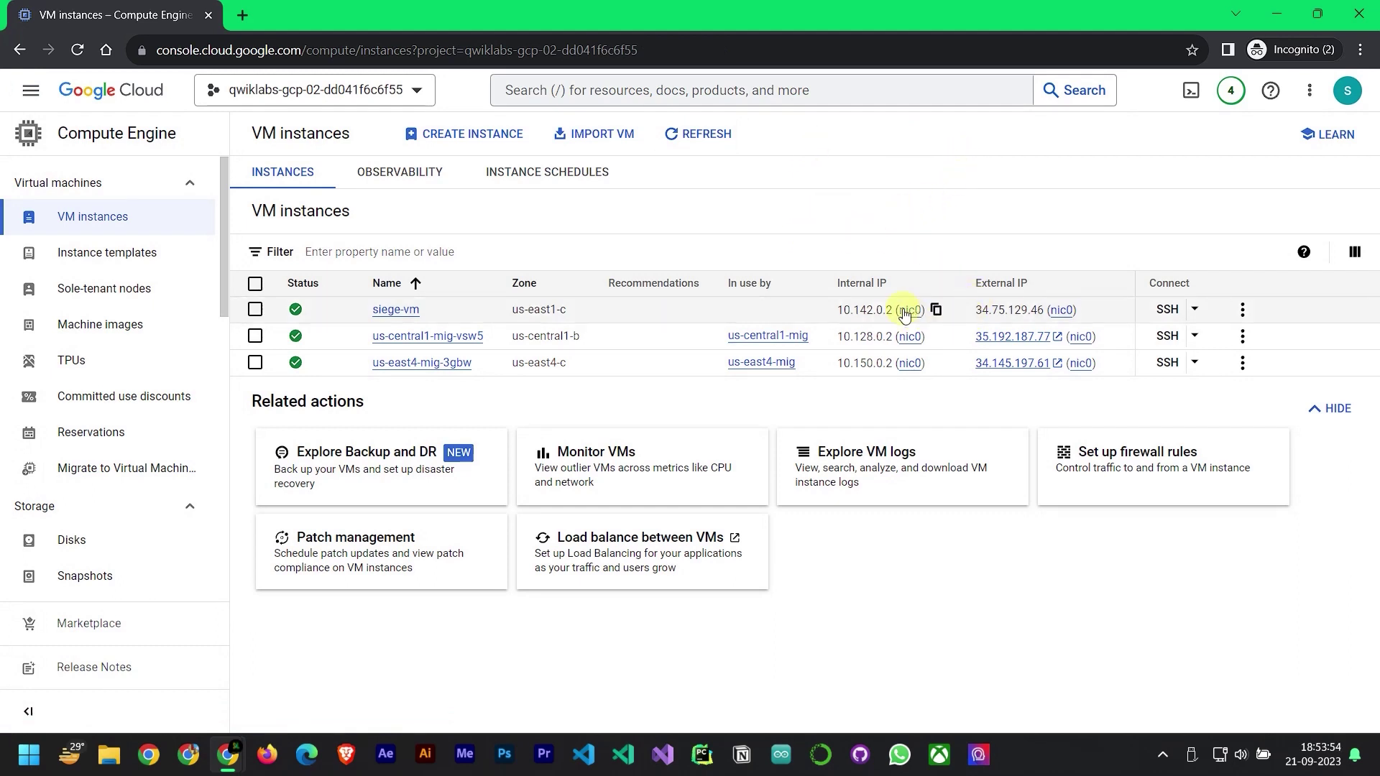
pyautogui.click(1089, 309)
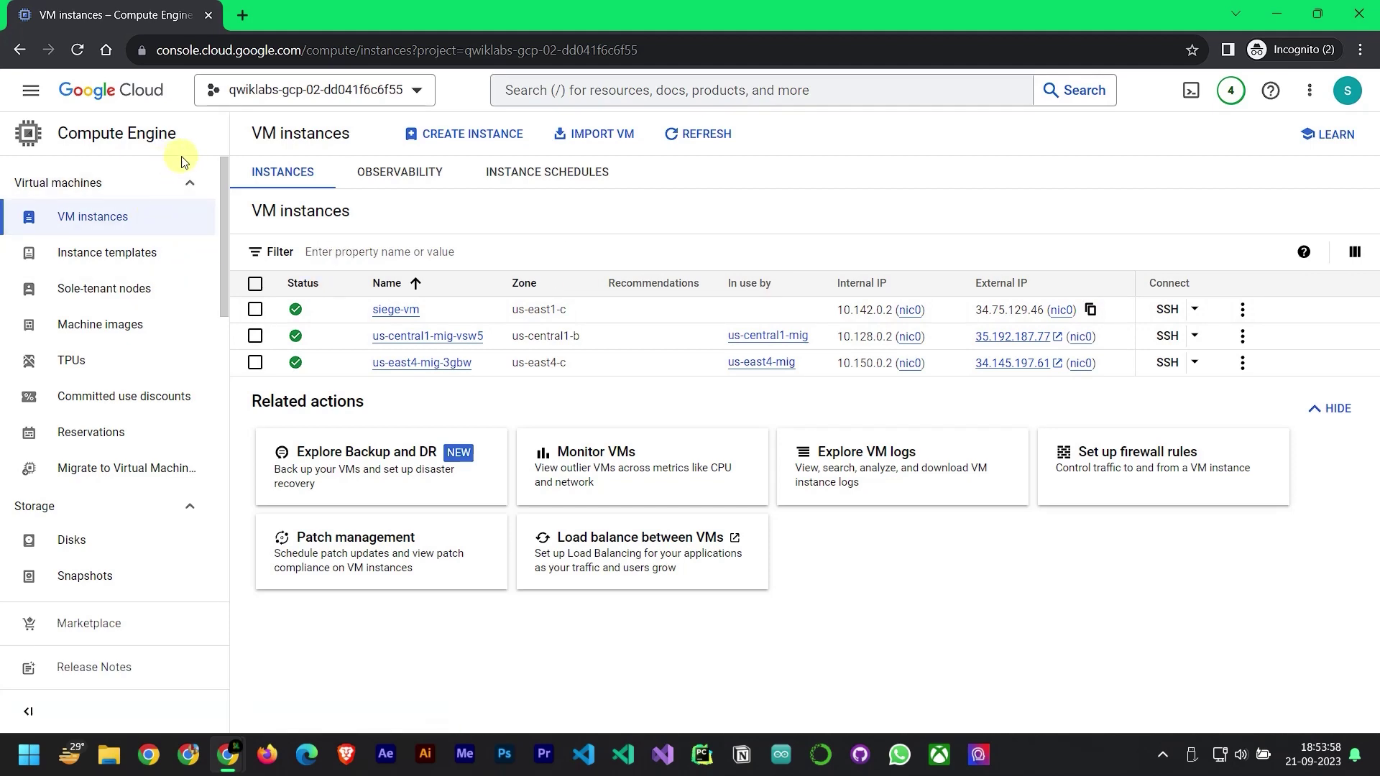
# Look through the full product list of the console's navigation menu for the network security products
pyautogui.click(30, 90)
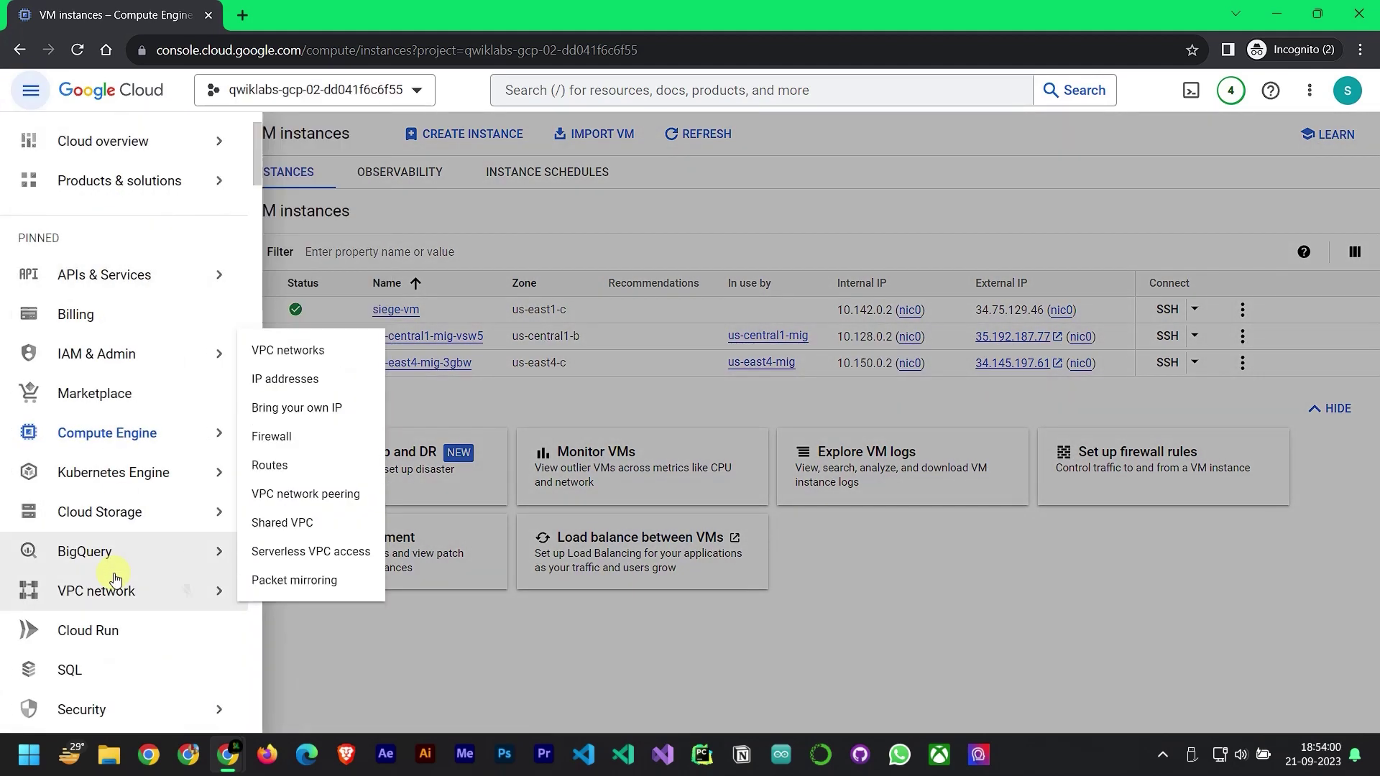
pyautogui.scroll(-2, 97, 638)
pyautogui.scroll(-3, 100, 668)
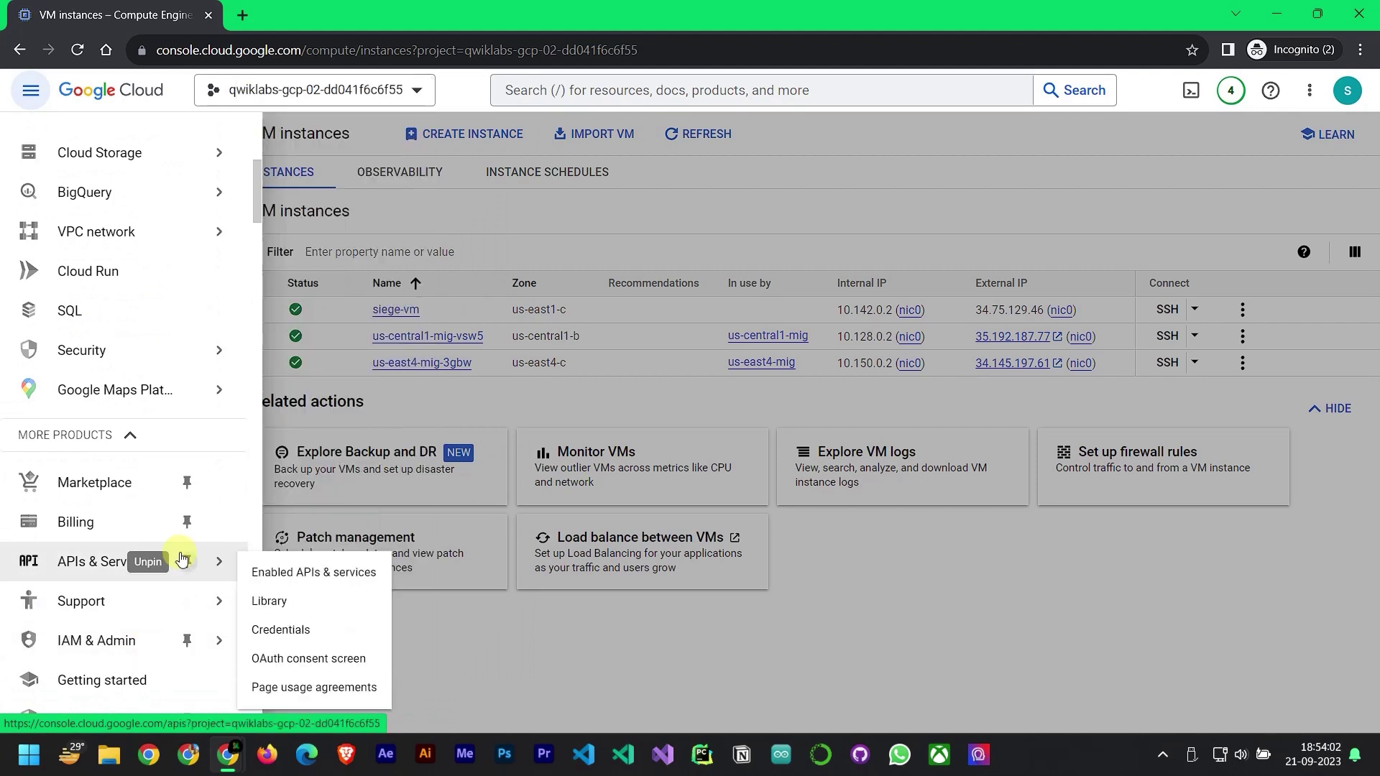
pyautogui.scroll(-10, 191, 496)
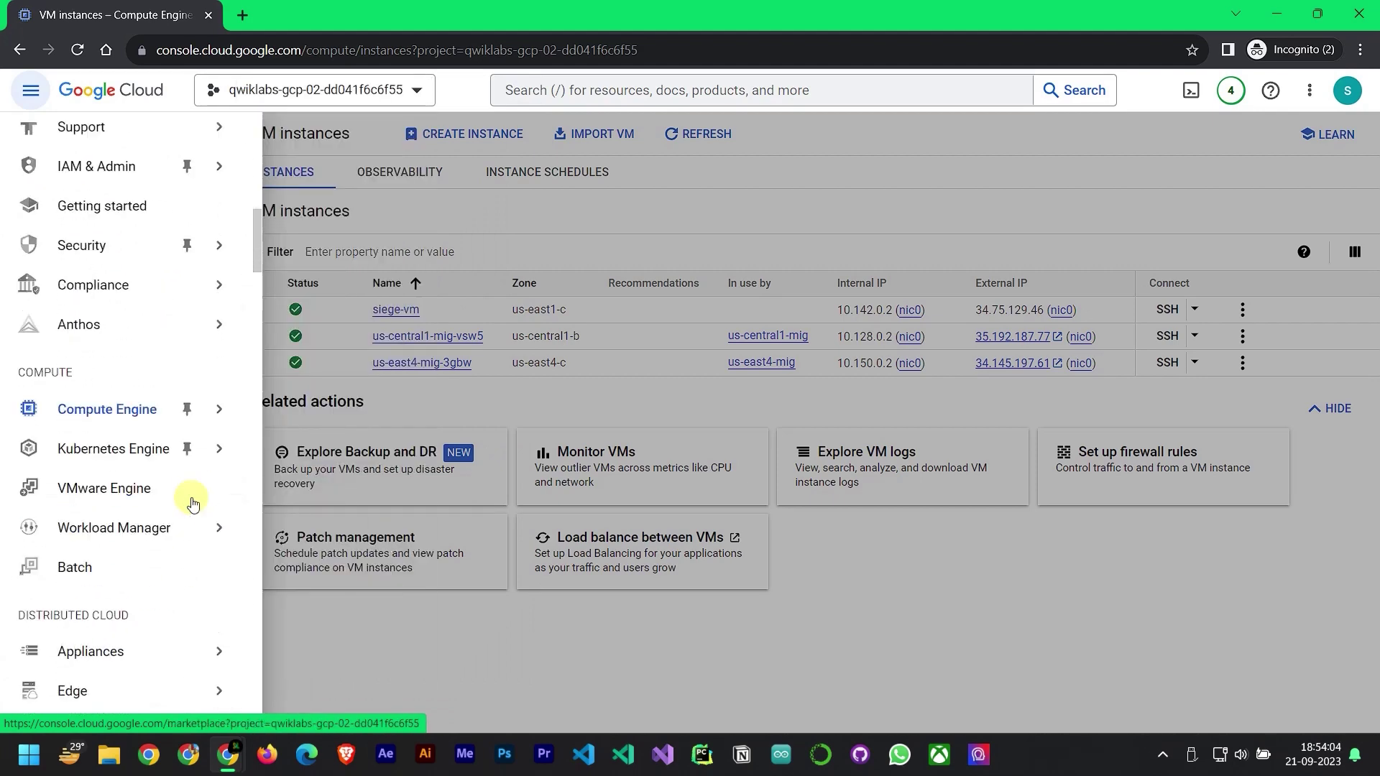
pyautogui.scroll(-1, 186, 503)
pyautogui.scroll(3, 185, 394)
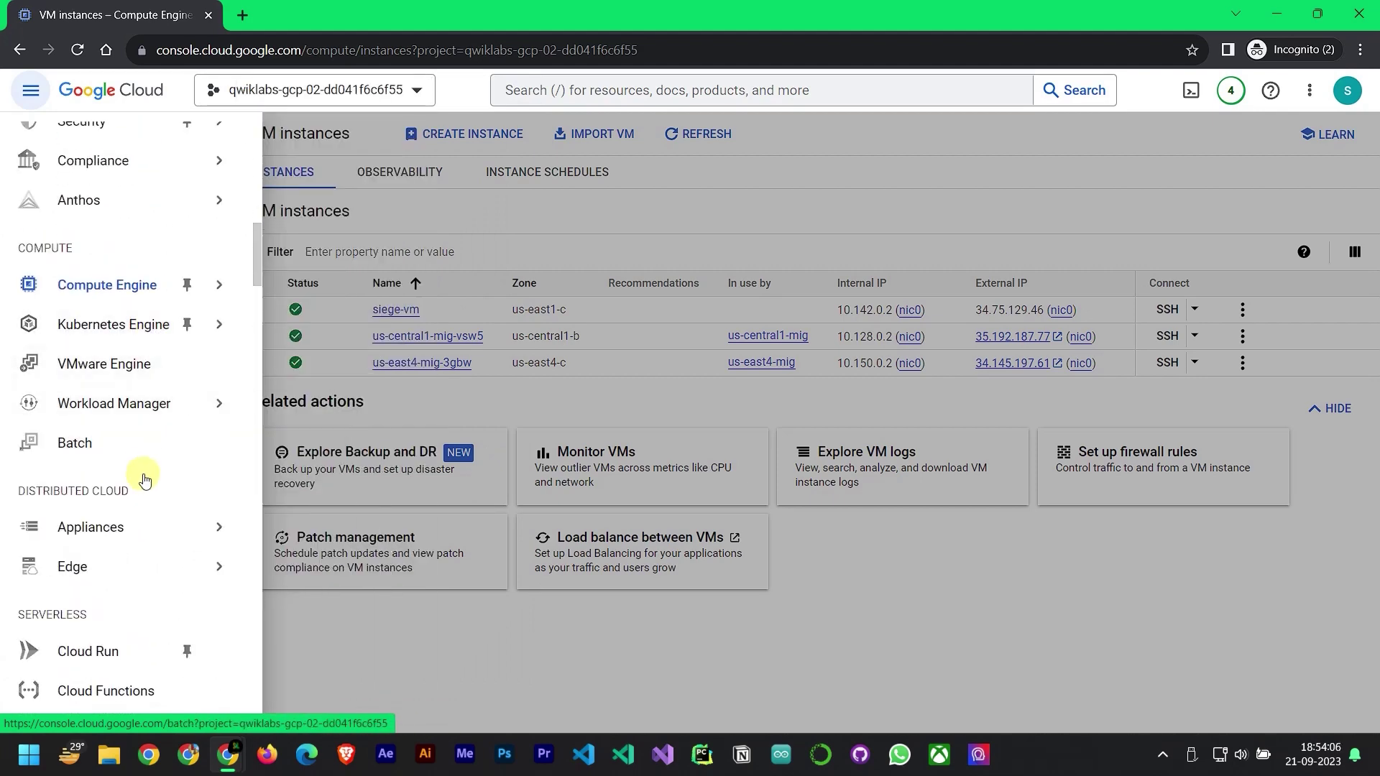
pyautogui.moveTo(146, 519)
pyautogui.scroll(-18, 145, 519)
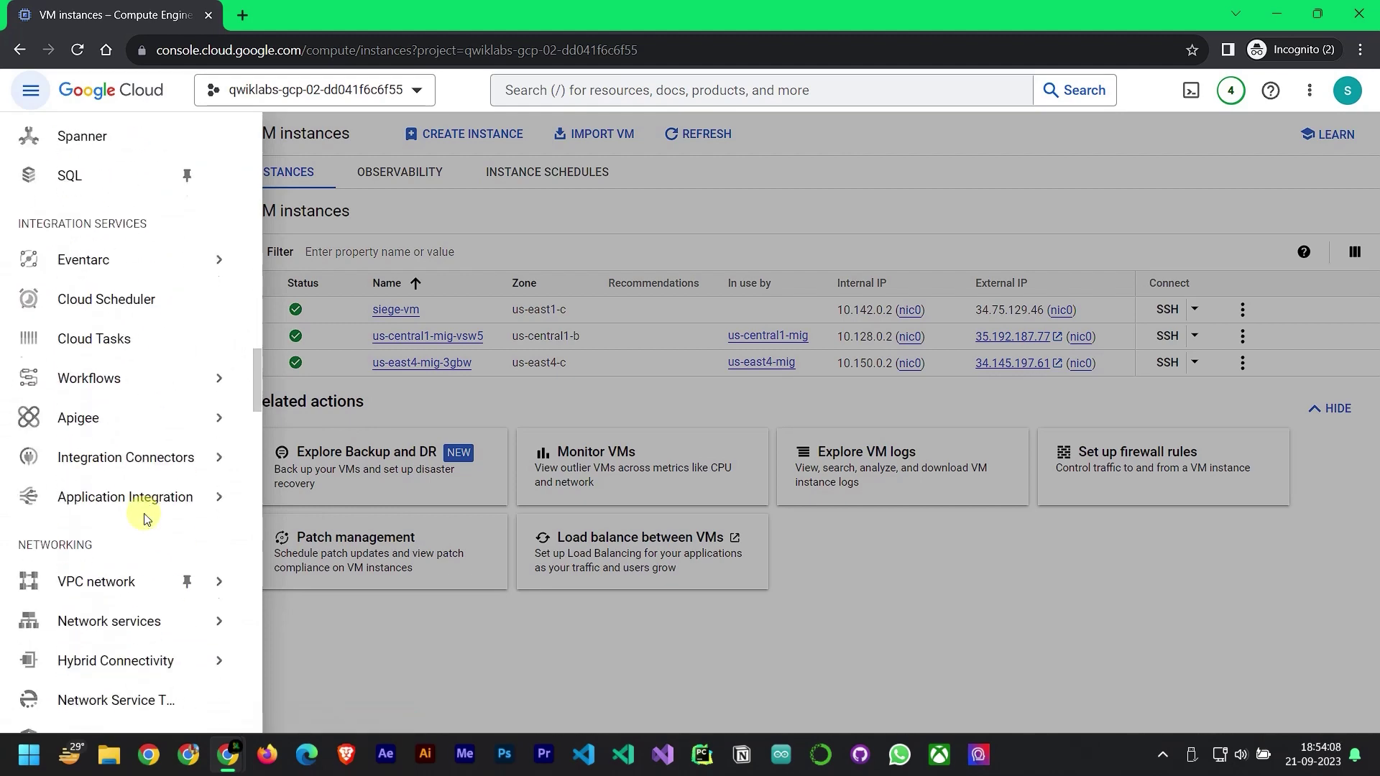
pyautogui.scroll(-3, 146, 518)
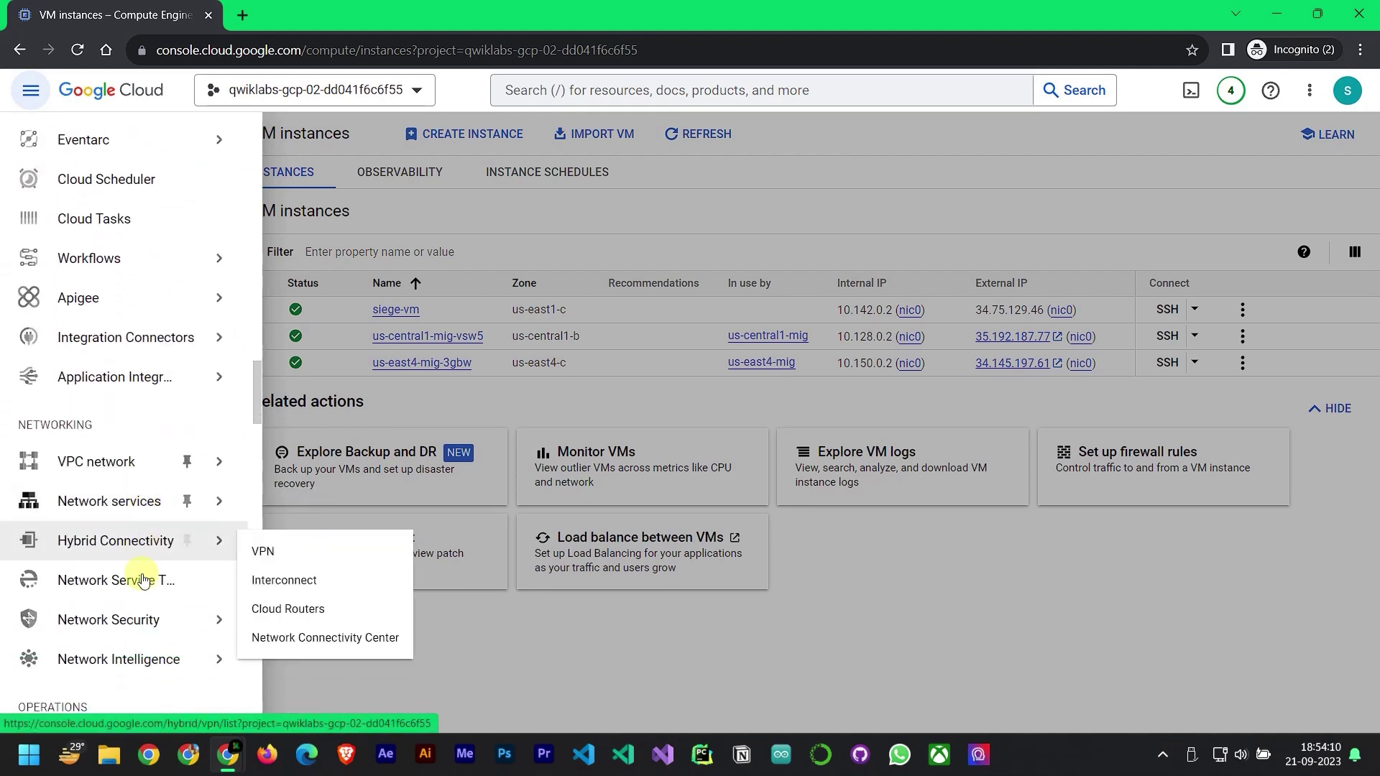
pyautogui.scroll(-15, 146, 519)
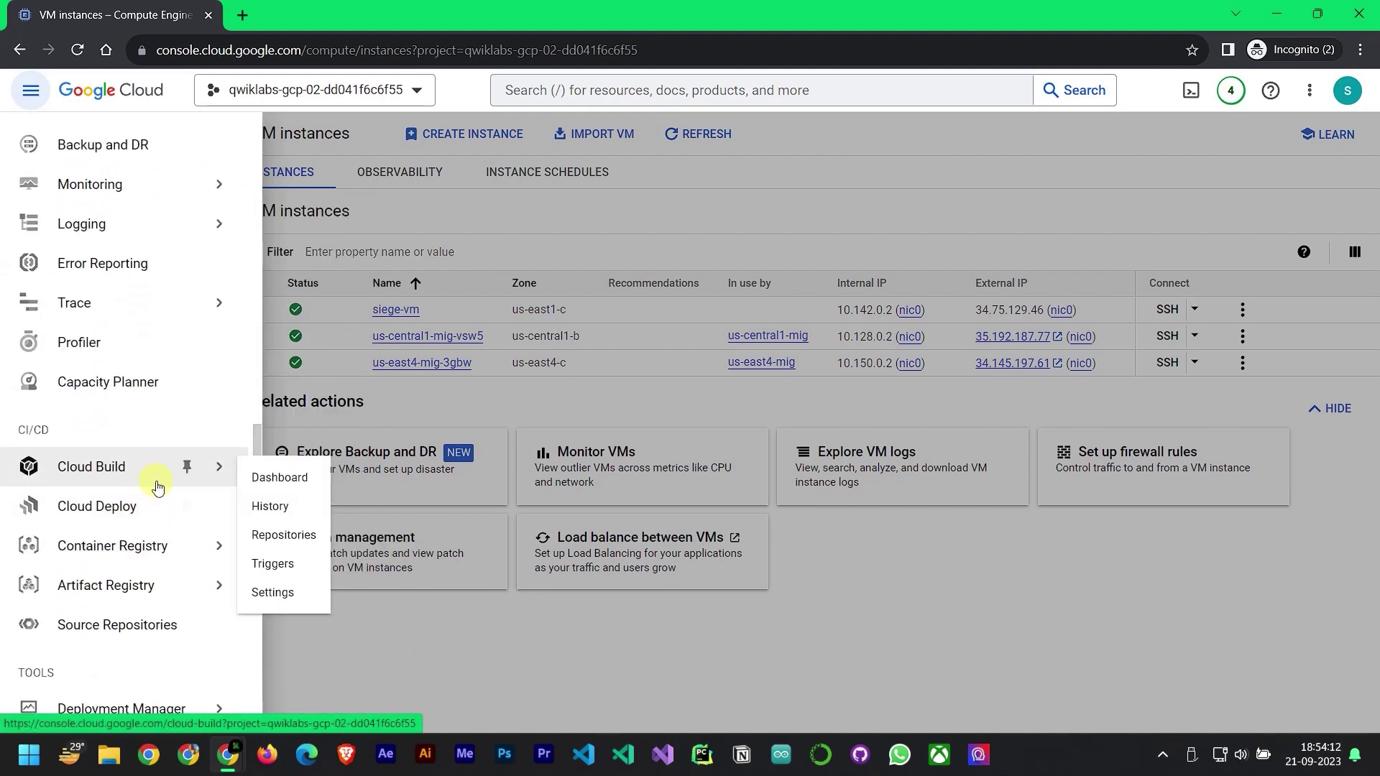
pyautogui.scroll(-3, 165, 510)
pyautogui.scroll(-9, 111, 578)
pyautogui.scroll(-13, 122, 568)
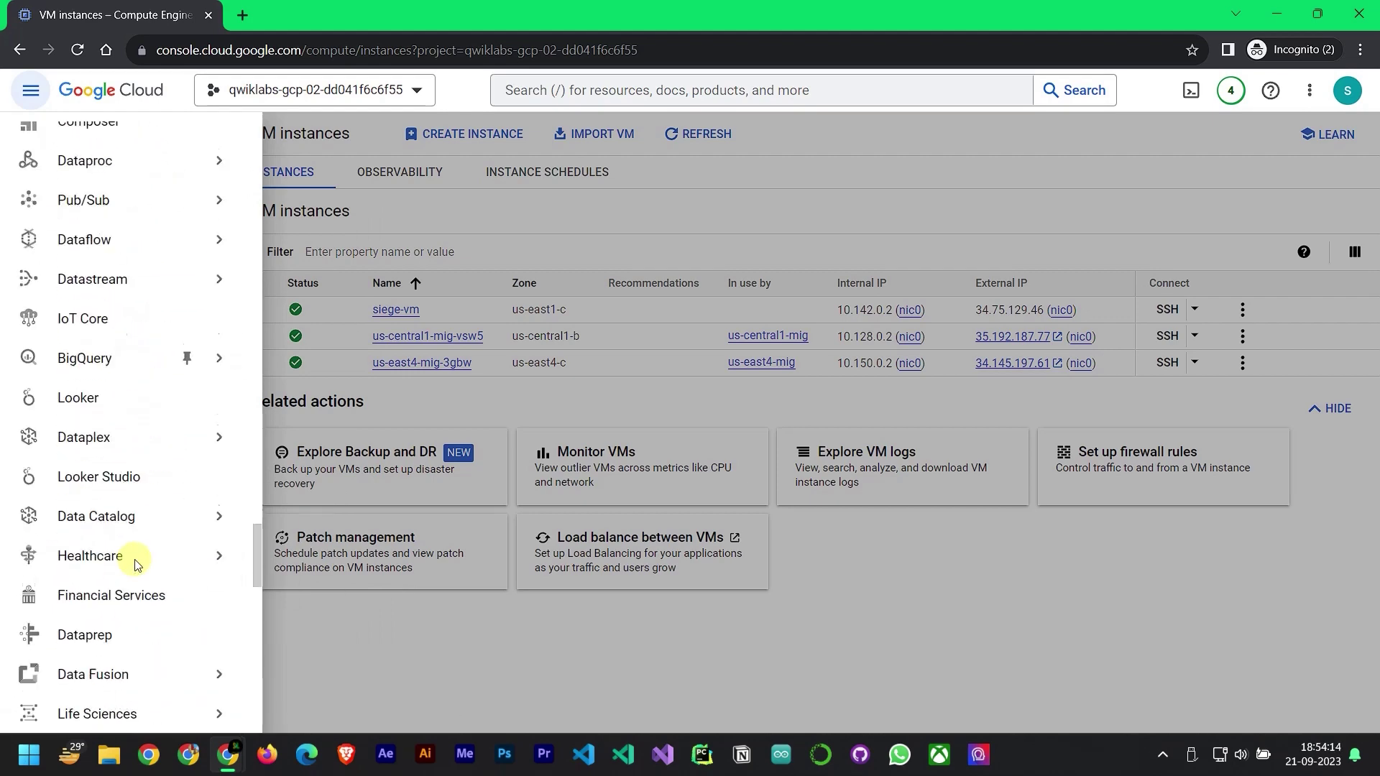
pyautogui.moveTo(167, 548)
pyautogui.scroll(20, 168, 544)
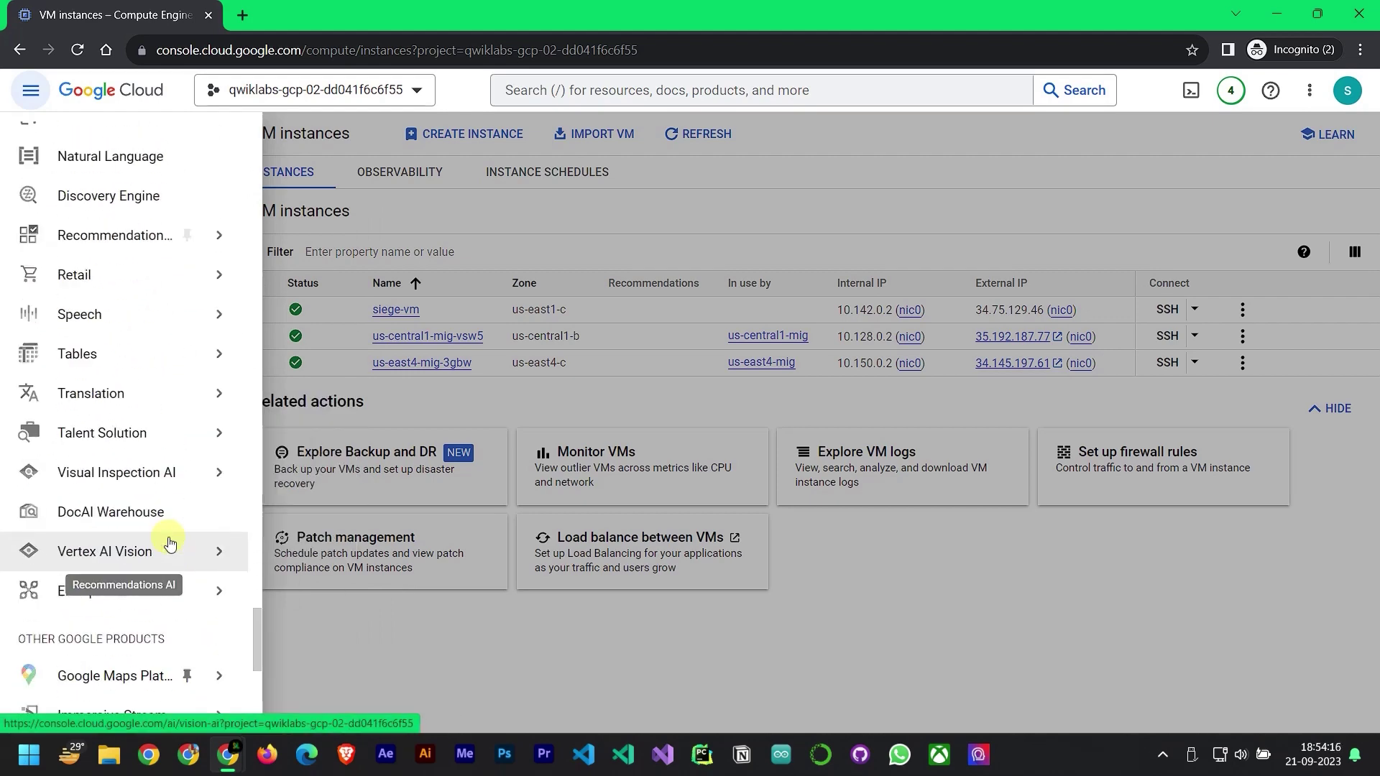
pyautogui.scroll(3, 170, 541)
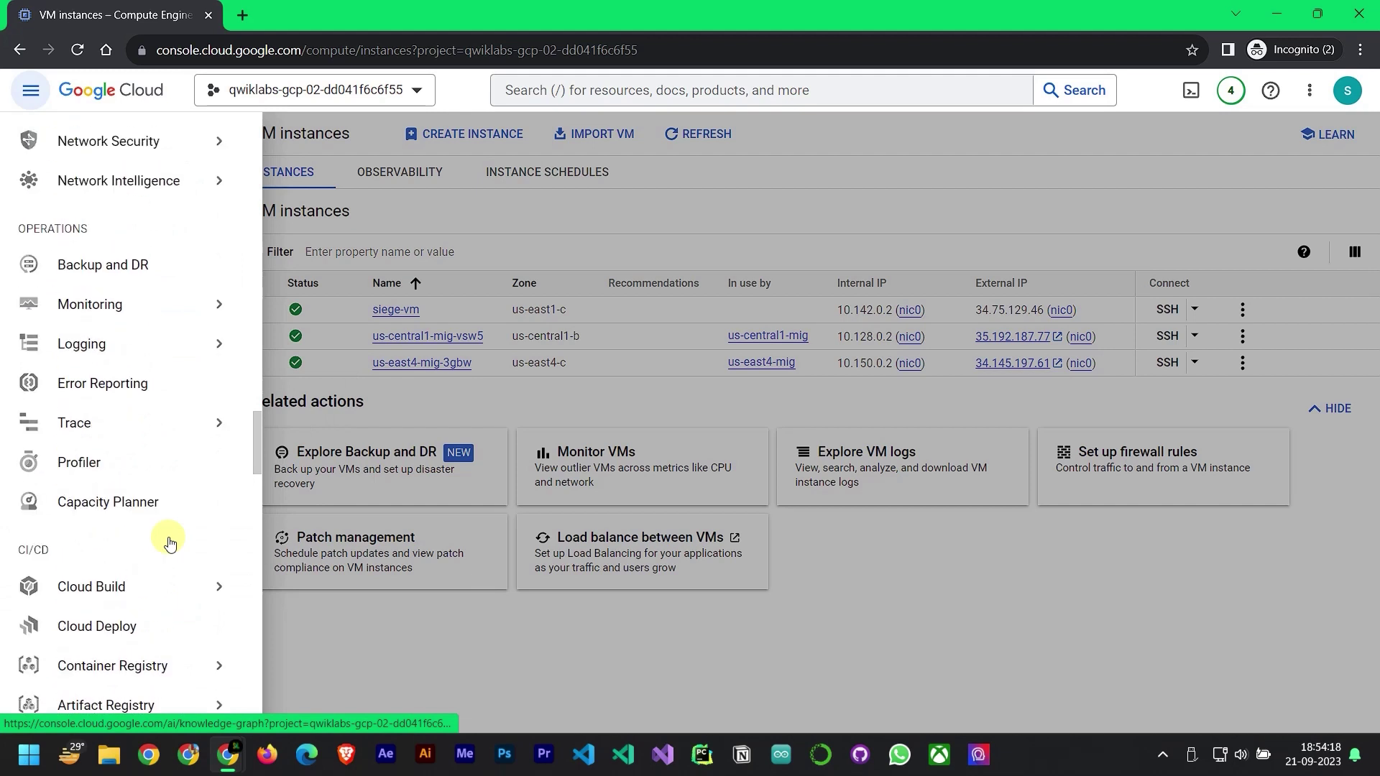
# Search the page for "cloud" and go through the matches in the navigation menu
pyautogui.hotkey('ctrl', 'f')
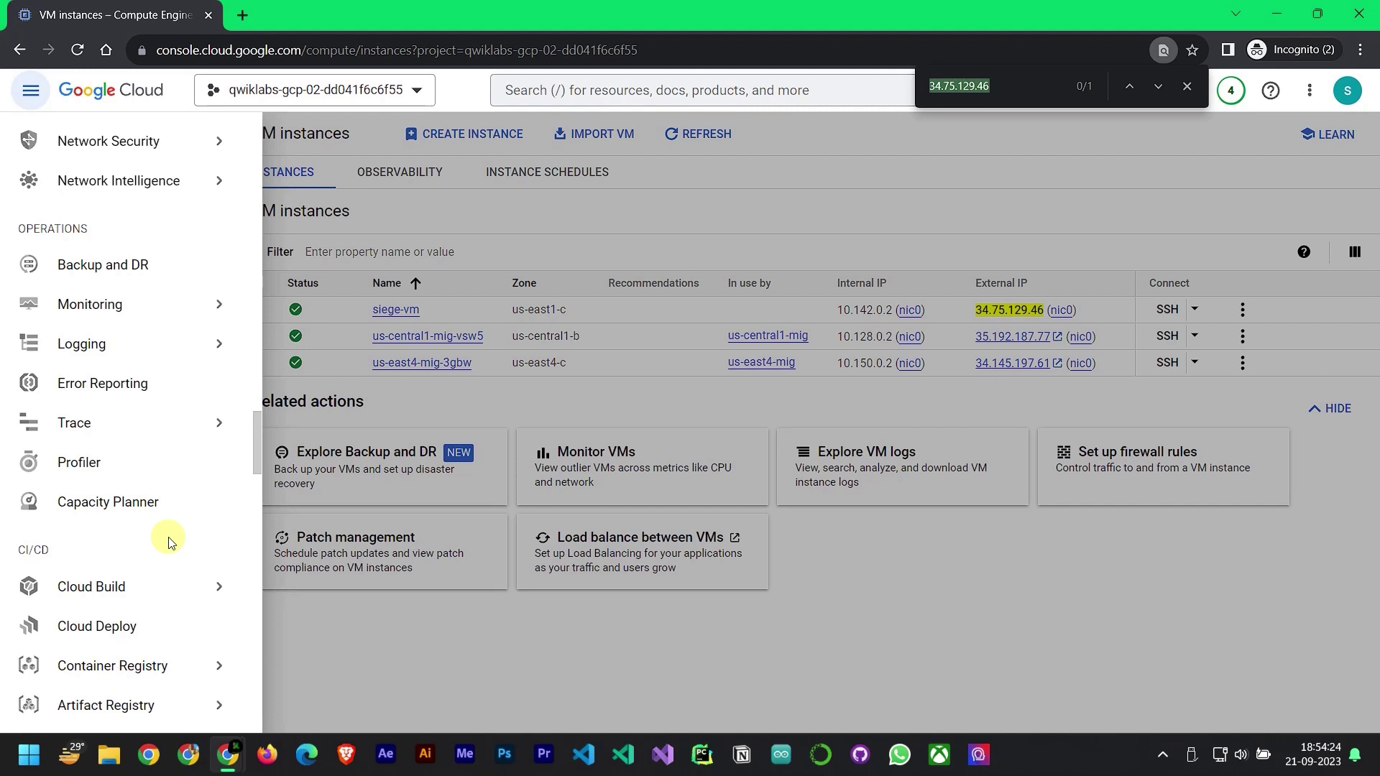
pyautogui.write('se')
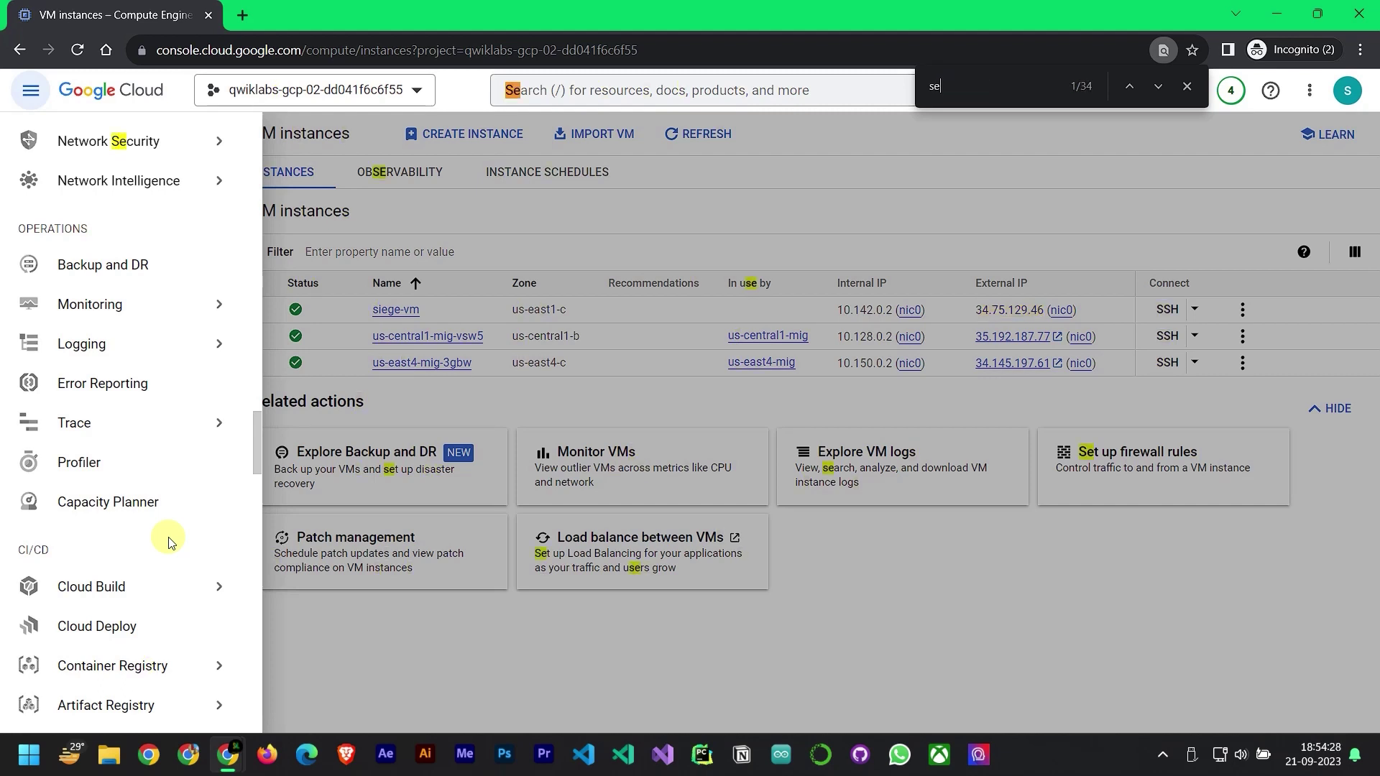
pyautogui.write('c')
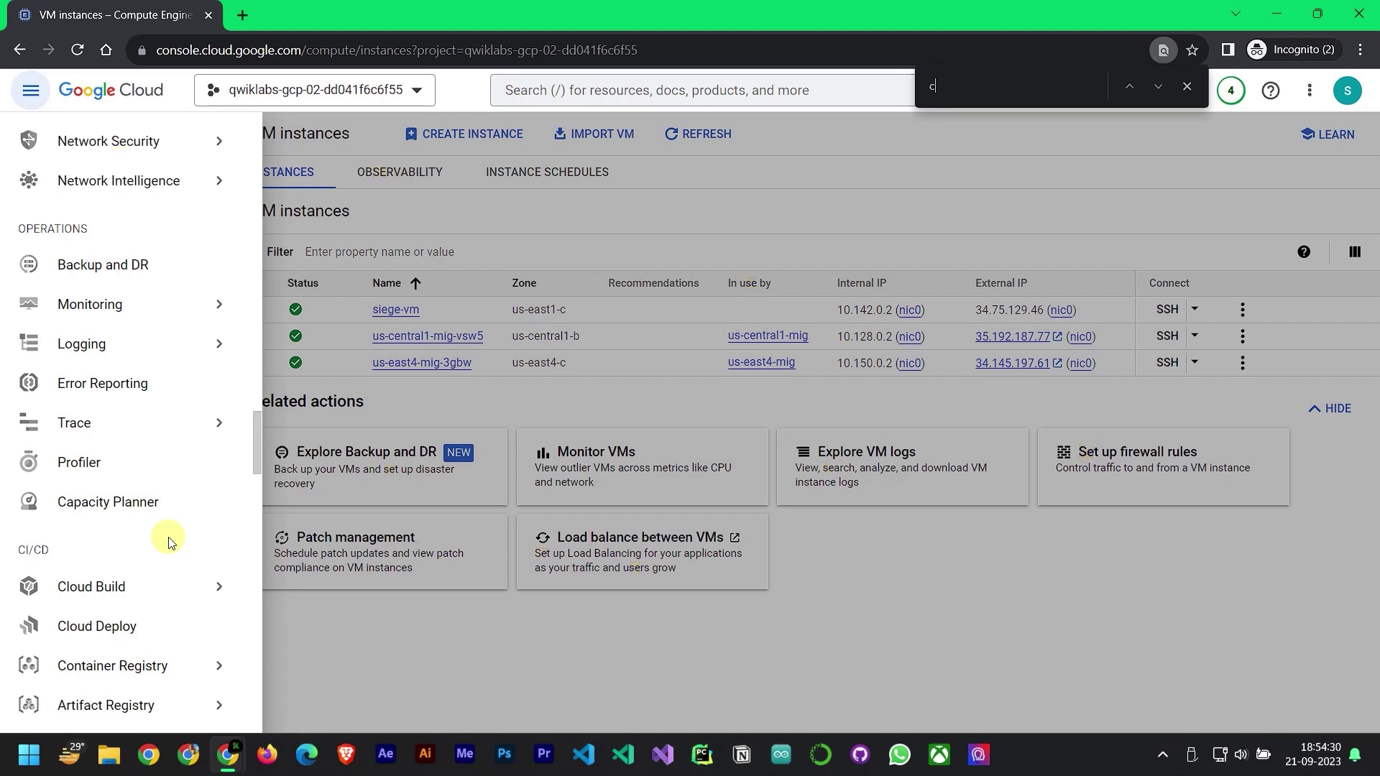
pyautogui.write('loud')
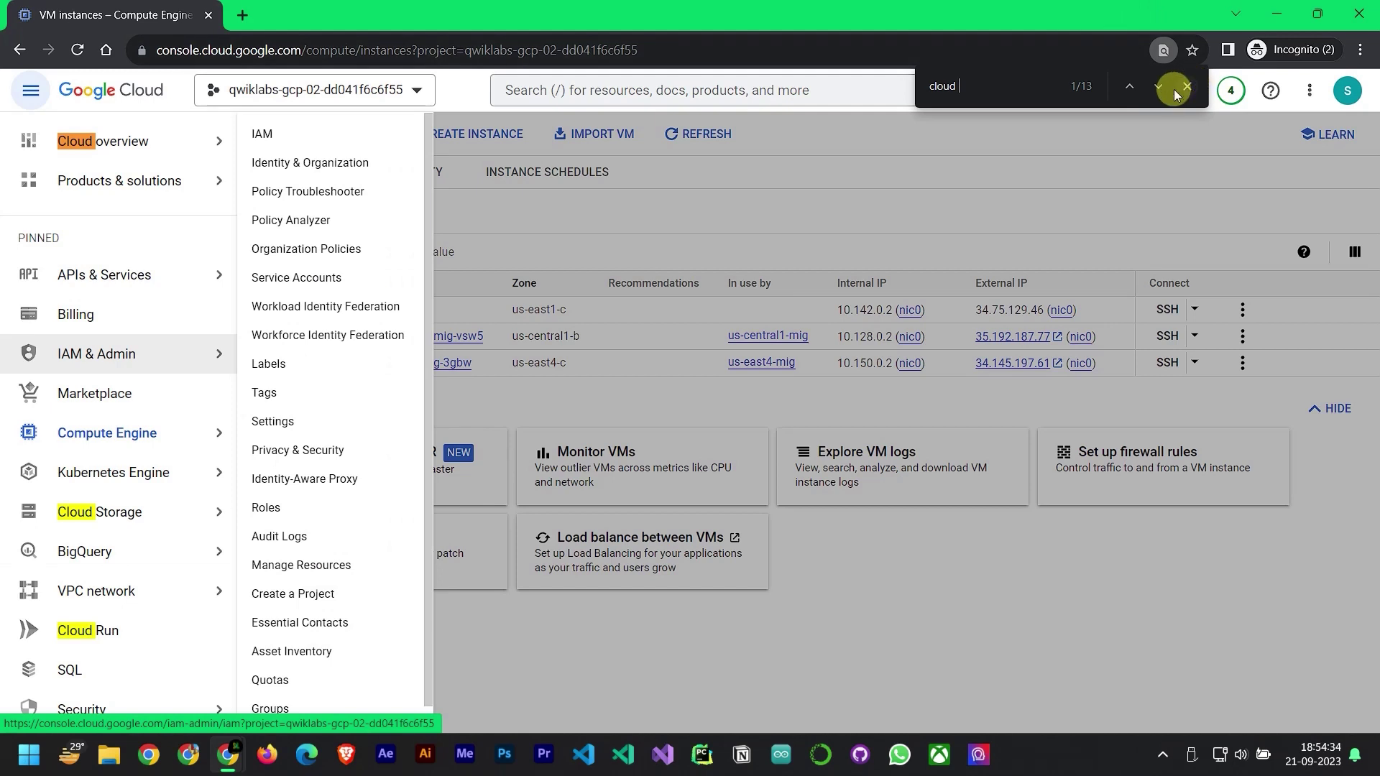
pyautogui.click(1157, 87)
pyautogui.click(1158, 86)
pyautogui.click(1157, 87)
pyautogui.click(1157, 87)
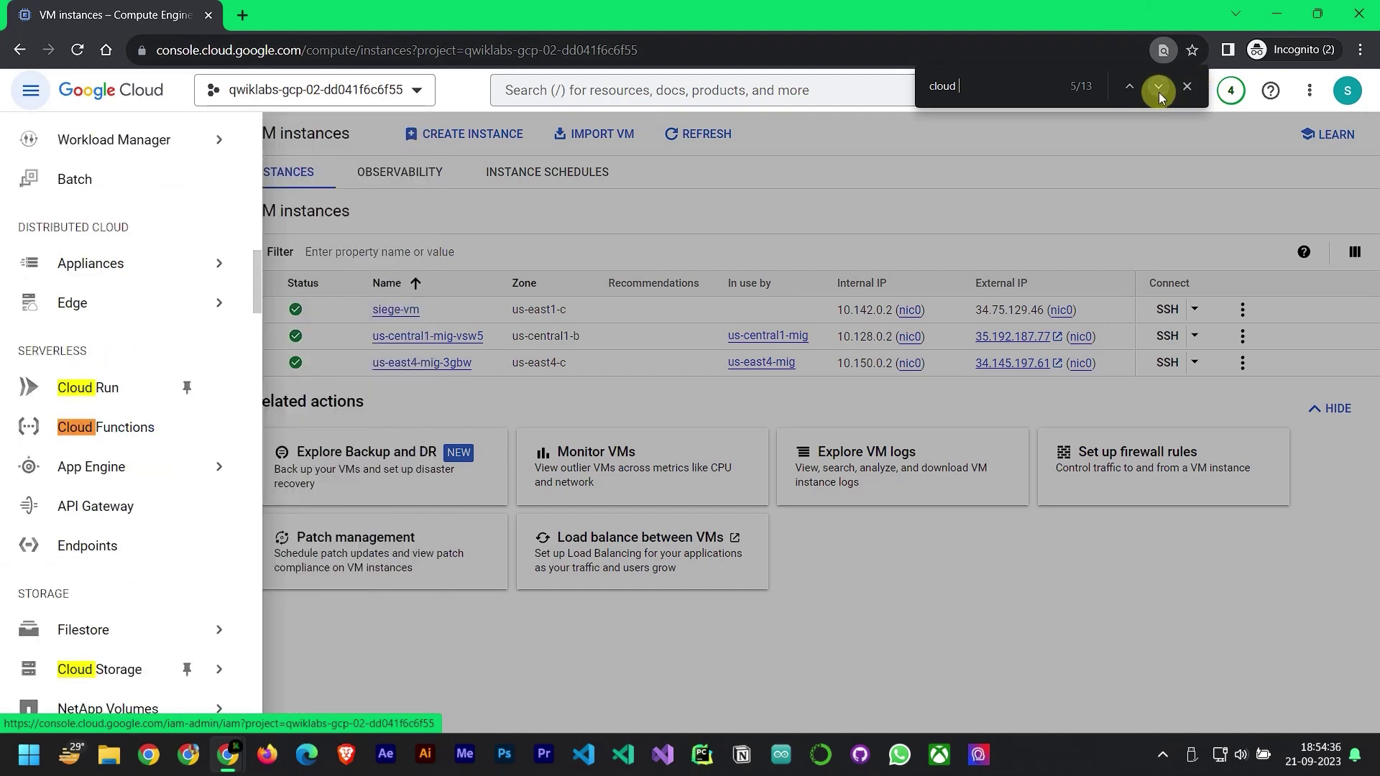
pyautogui.click(1158, 87)
pyautogui.click(1158, 87)
pyautogui.click(1158, 87)
pyautogui.click(1157, 87)
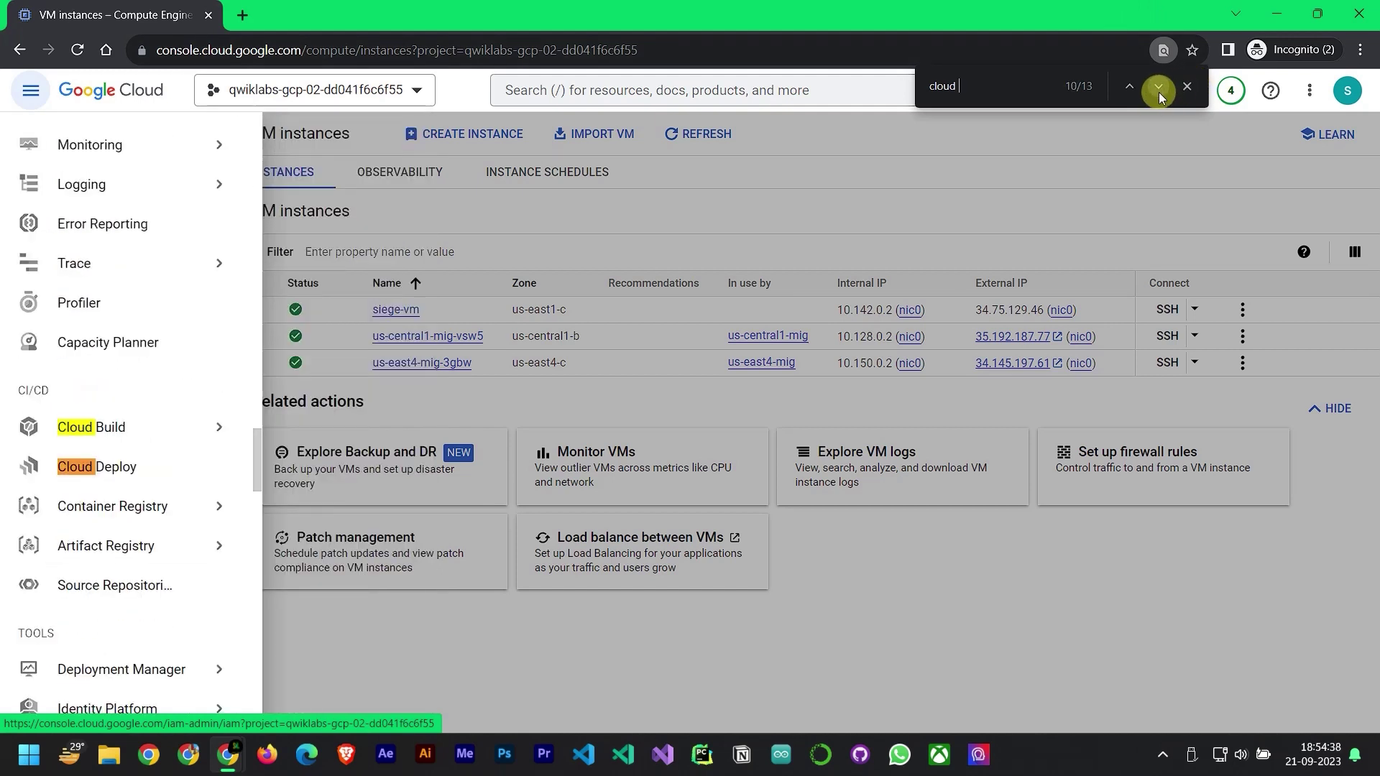
pyautogui.click(1157, 87)
pyautogui.click(1158, 87)
pyautogui.click(1158, 87)
pyautogui.click(1158, 87)
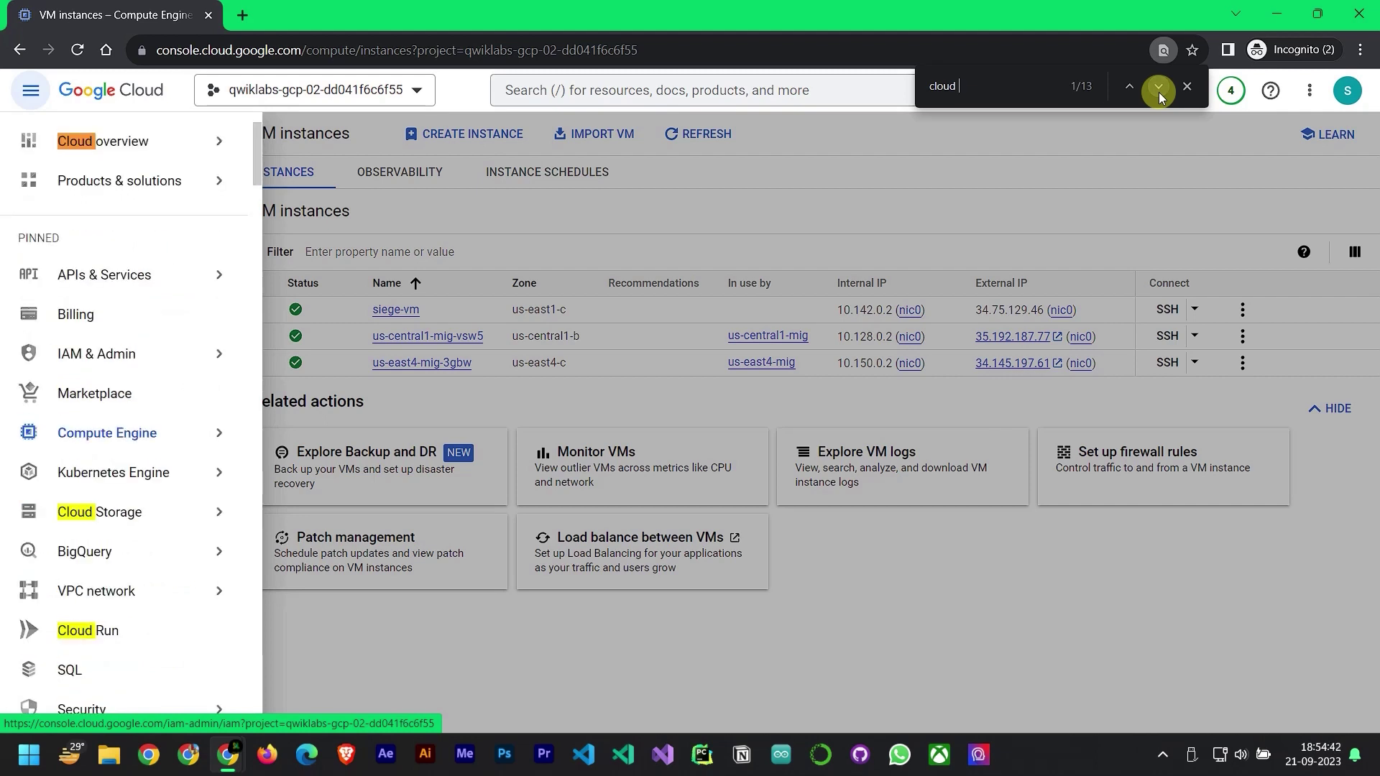
pyautogui.moveTo(974, 89); pyautogui.dragTo(923, 96)
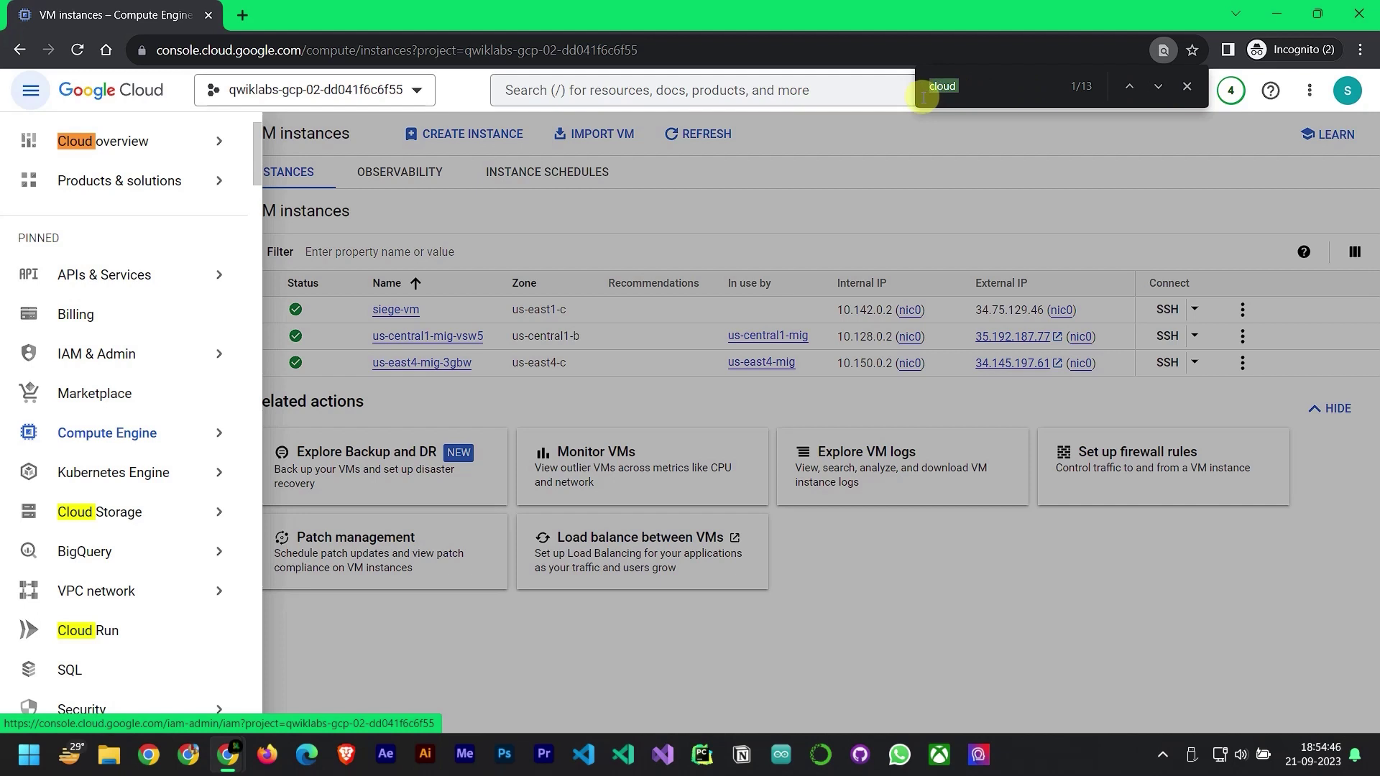
pyautogui.press('BackSpace')
pyautogui.write('cl')
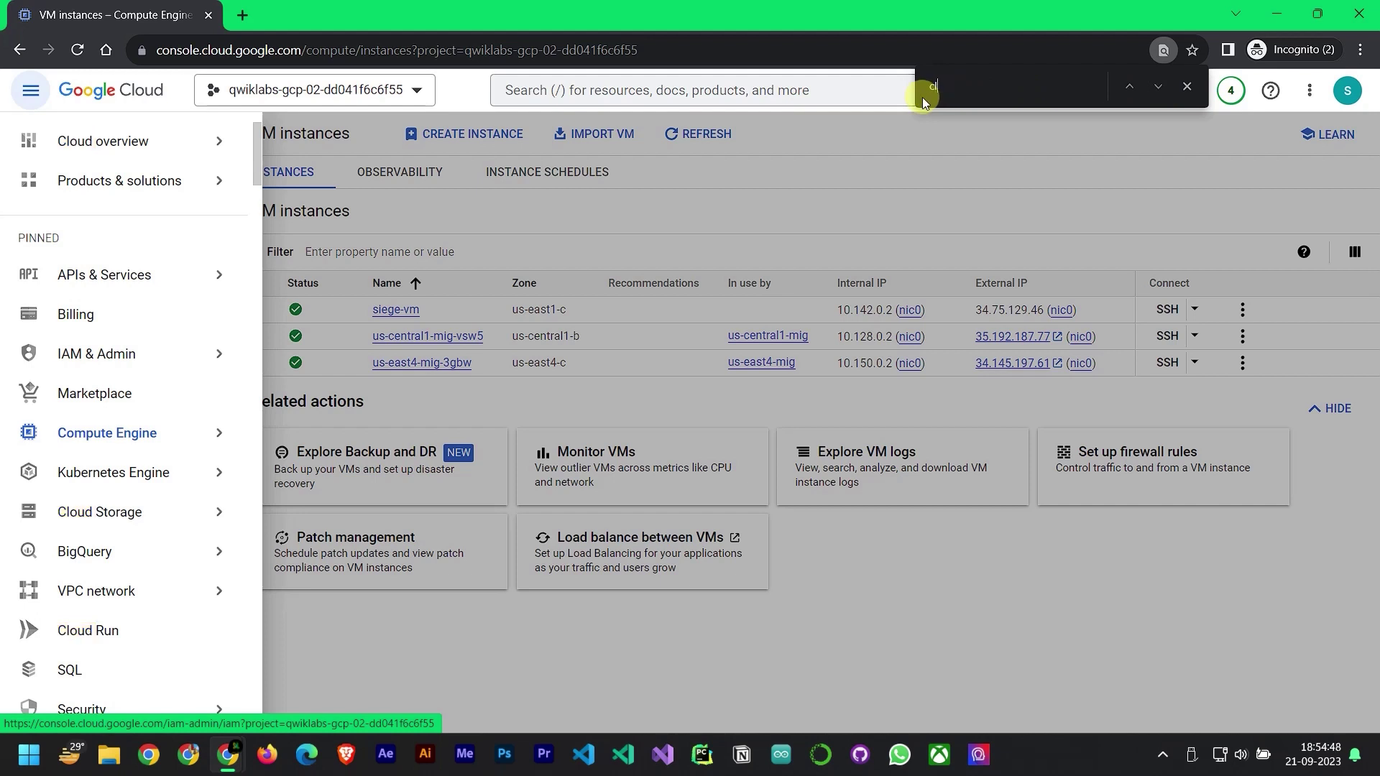
pyautogui.write('oud ')
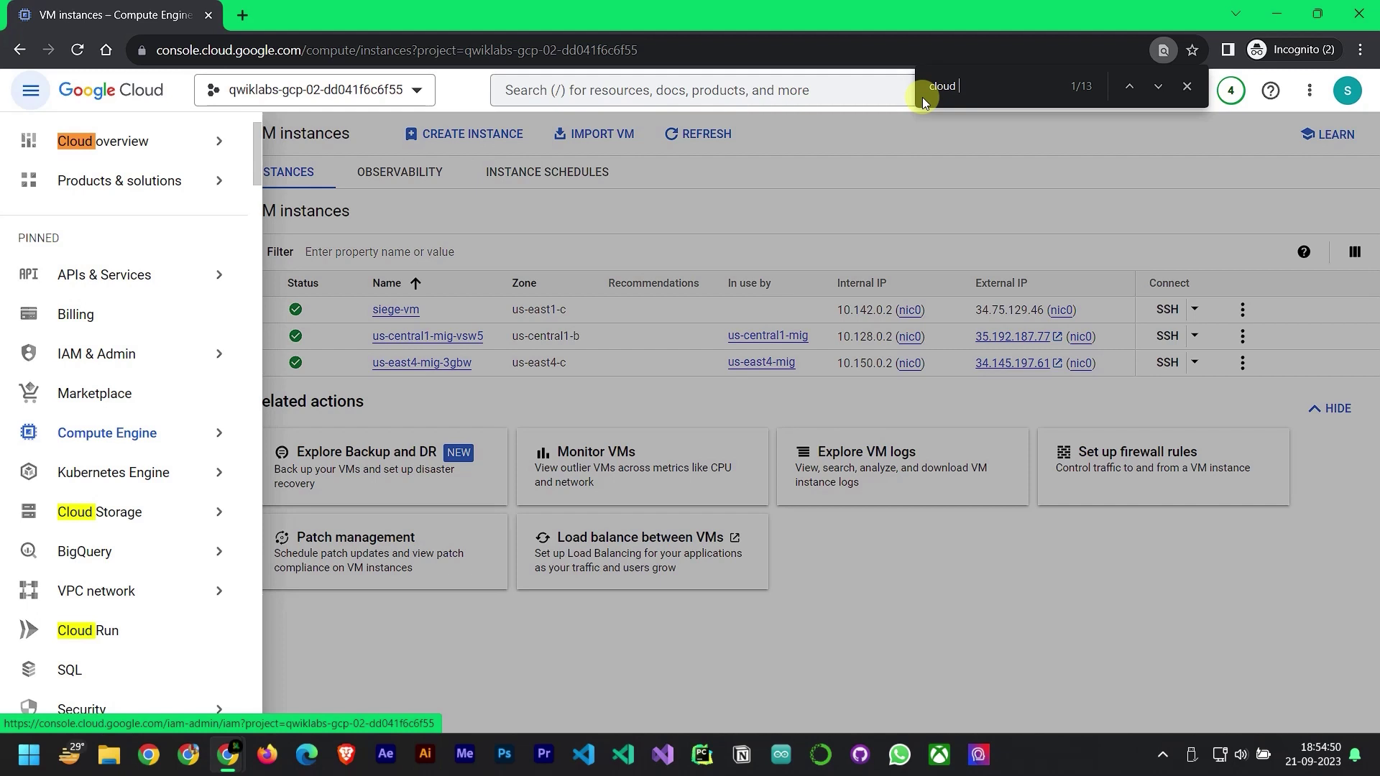
# Search the page for "network", open Network Security's Cloud Armor policies and start a new security policy
pyautogui.write('a')
pyautogui.press('BackSpace')
pyautogui.press('BackSpace')
pyautogui.press('BackSpace')
pyautogui.press('BackSpace')
pyautogui.press('BackSpace')
pyautogui.press('BackSpace')
pyautogui.press('BackSpace')
pyautogui.write('network')
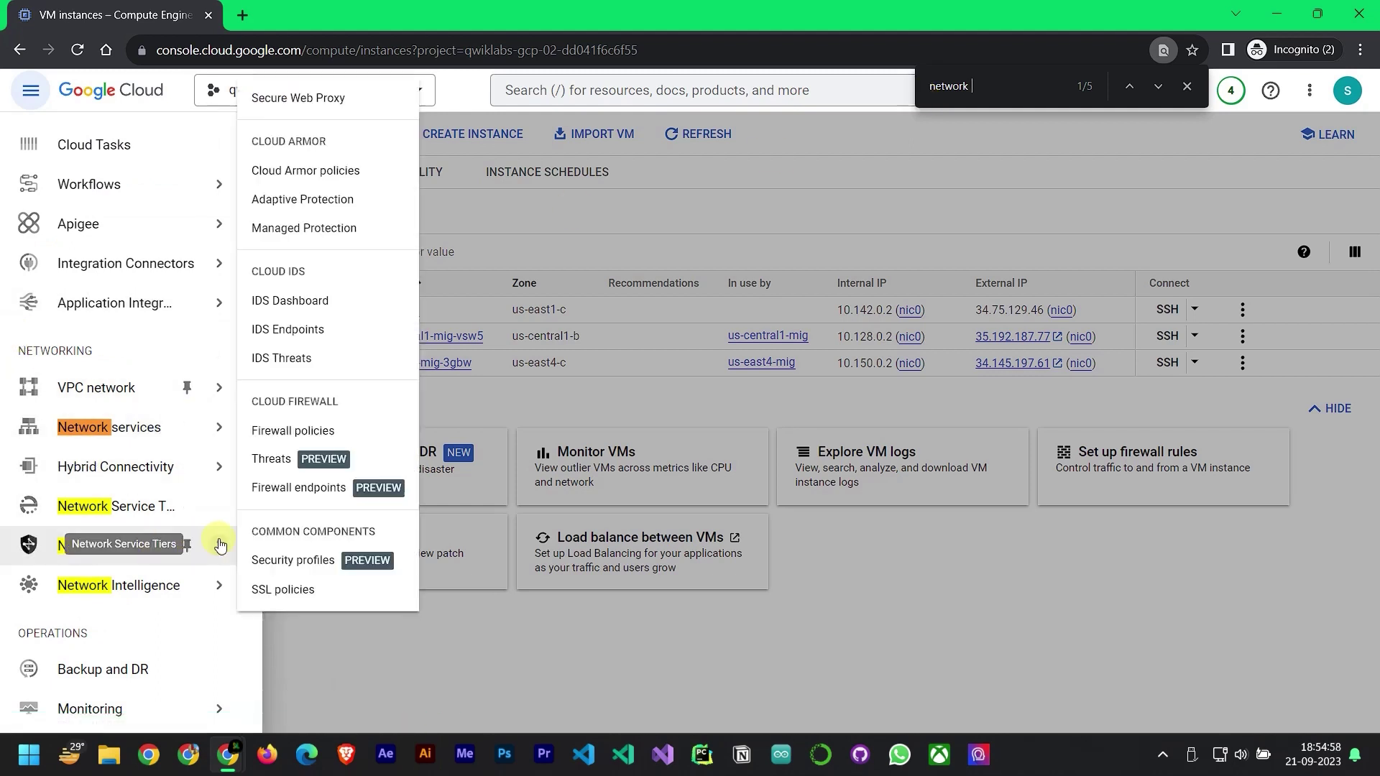
pyautogui.click(354, 168)
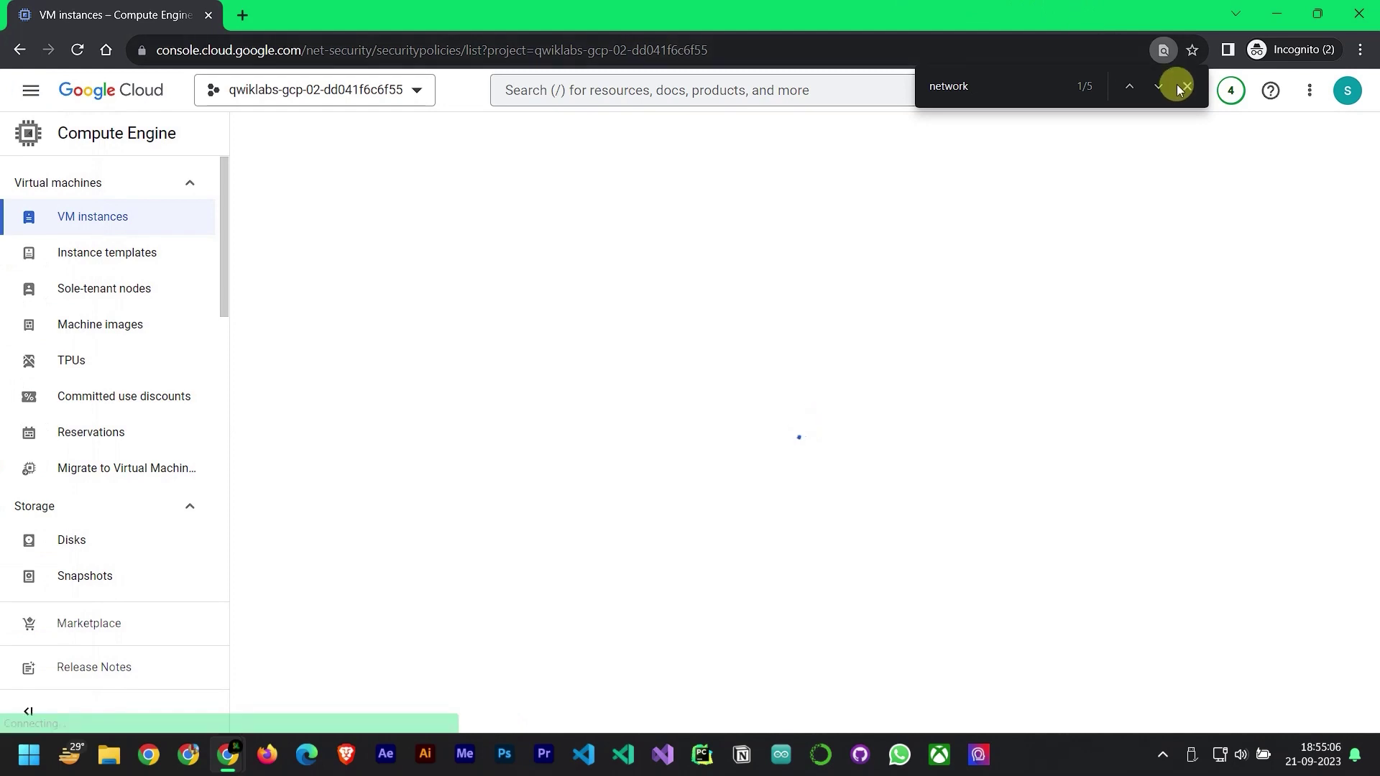
pyautogui.click(1185, 86)
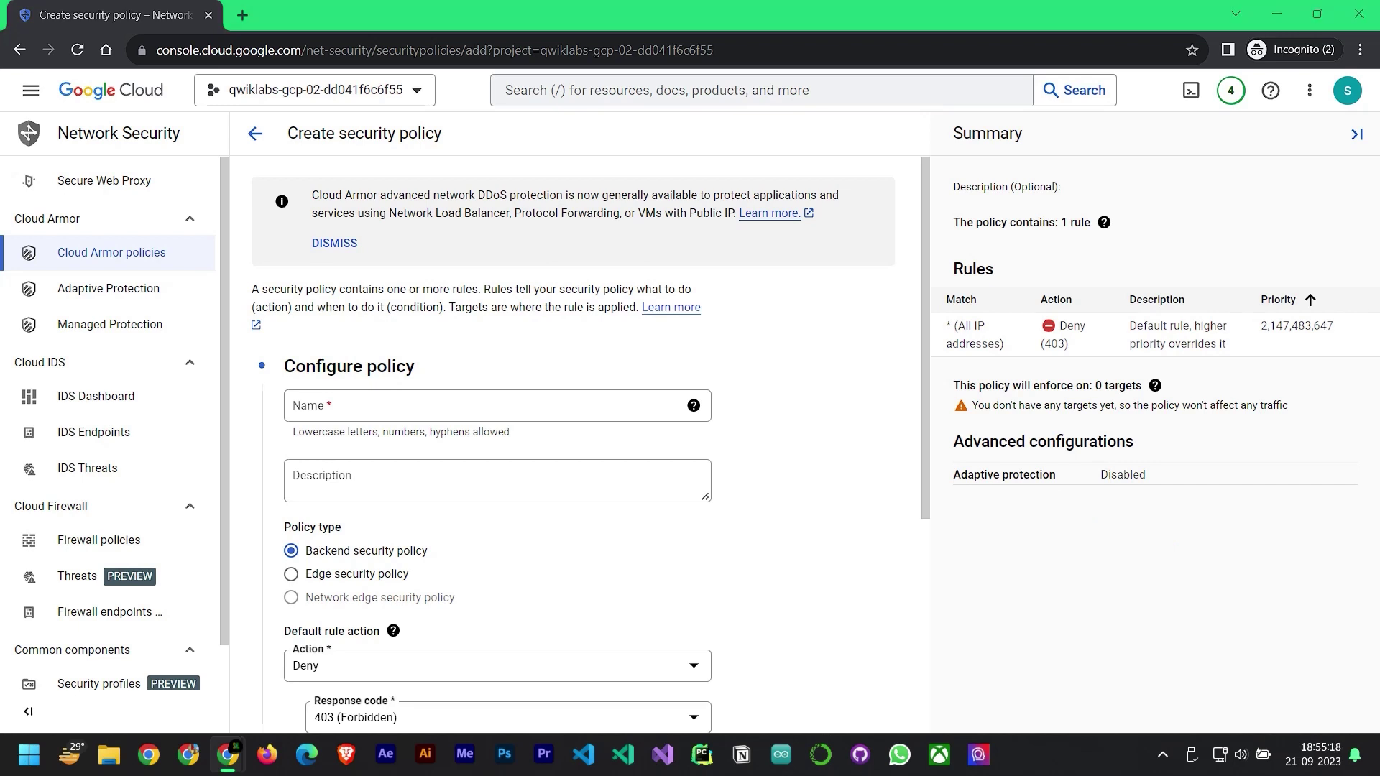
# Name the security policy denylist-siege, set its default rule action to Allow and continue to the additional rules
pyautogui.click(348, 398)
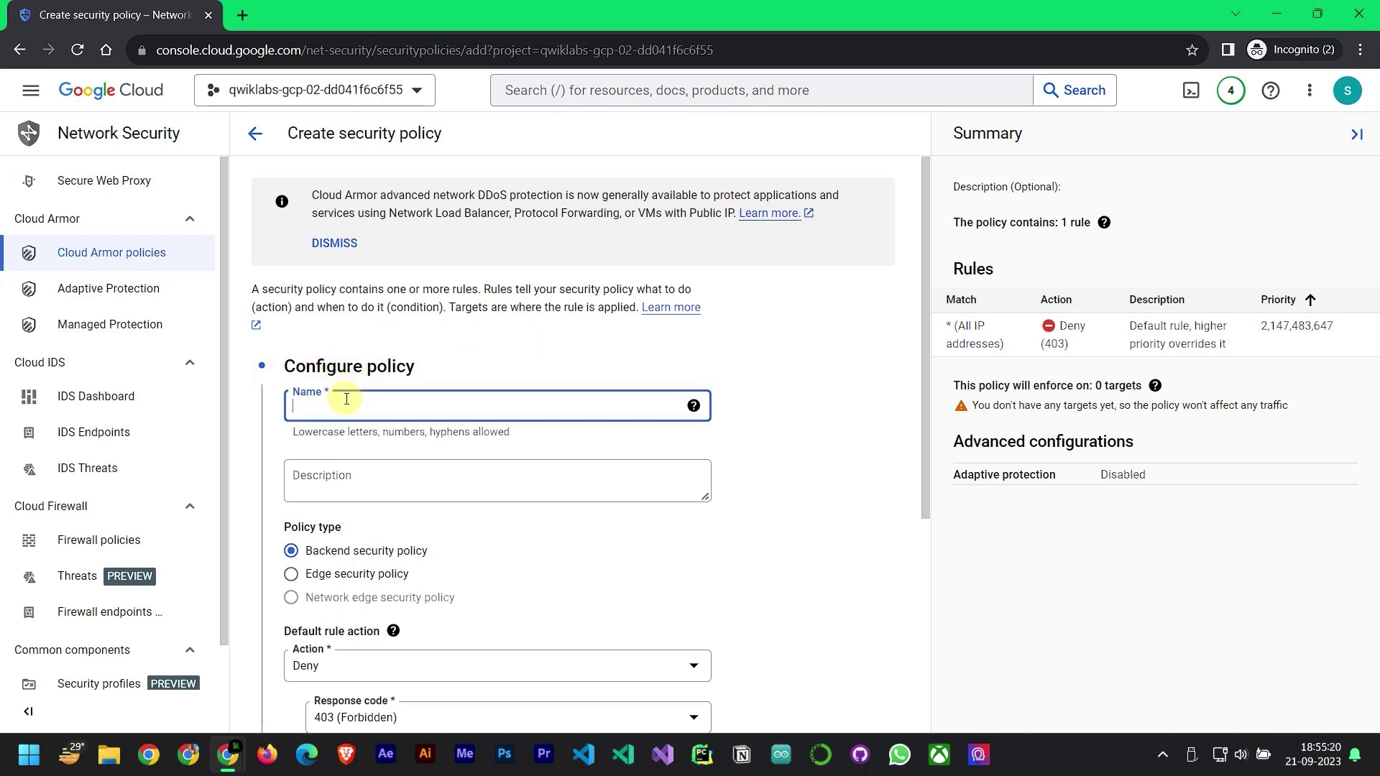
pyautogui.write('denylist-siege')
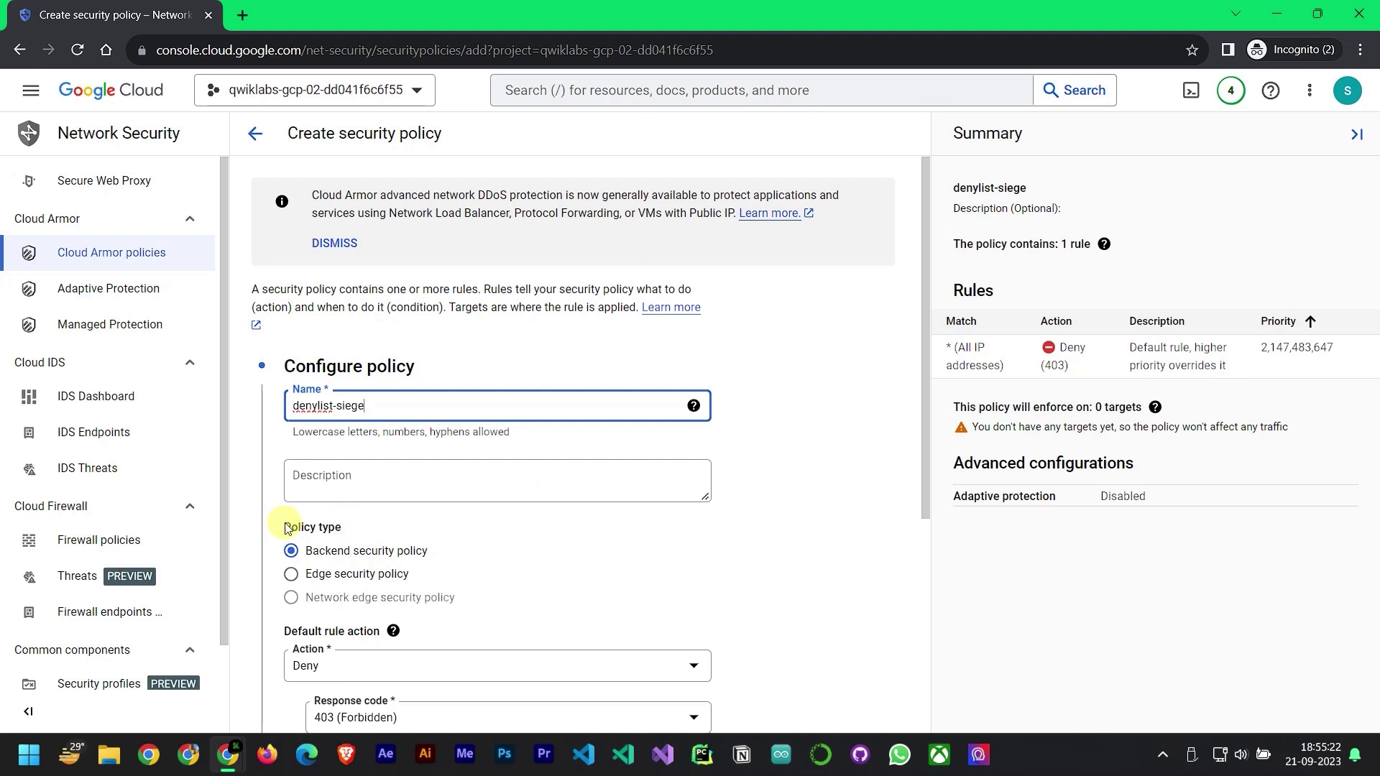
pyautogui.scroll(-2, 332, 517)
pyautogui.click(393, 510)
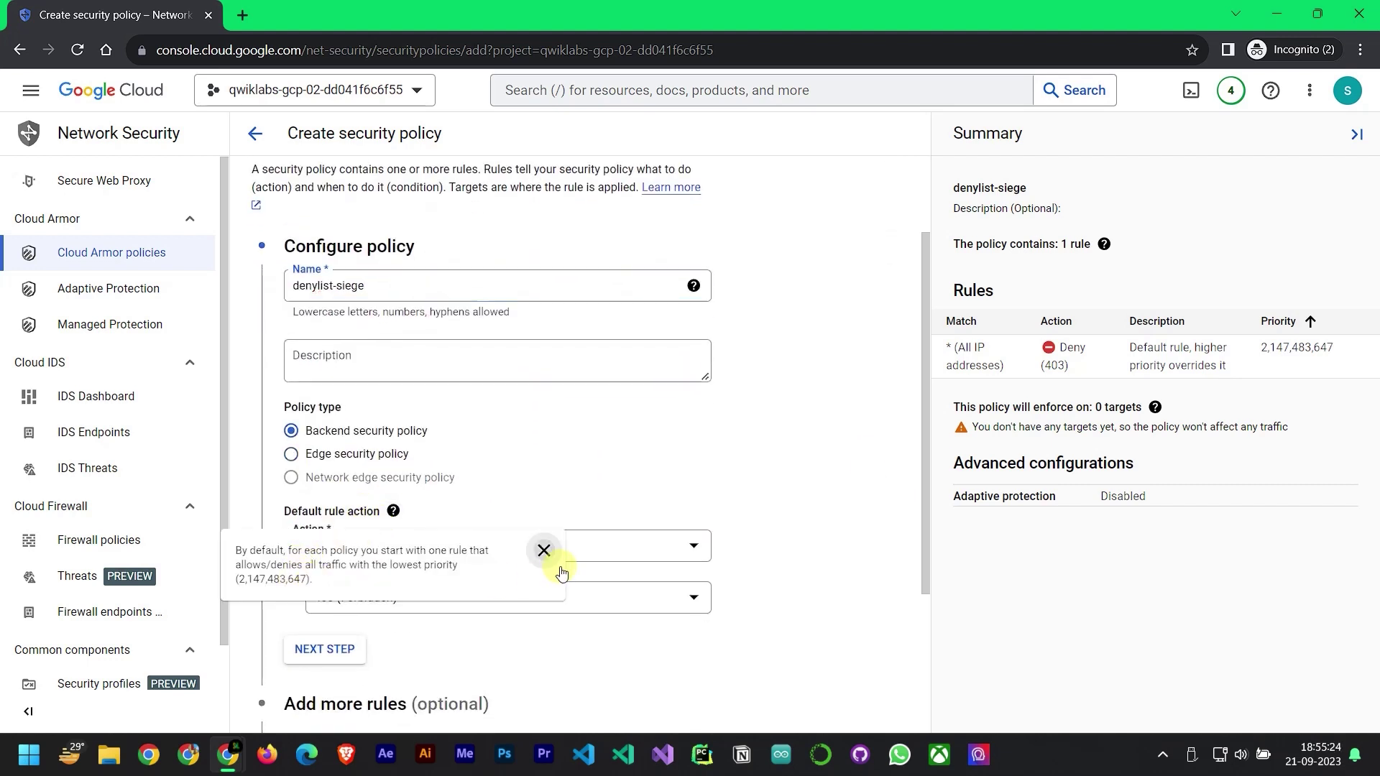
pyautogui.click(543, 550)
pyautogui.click(403, 546)
pyautogui.click(371, 567)
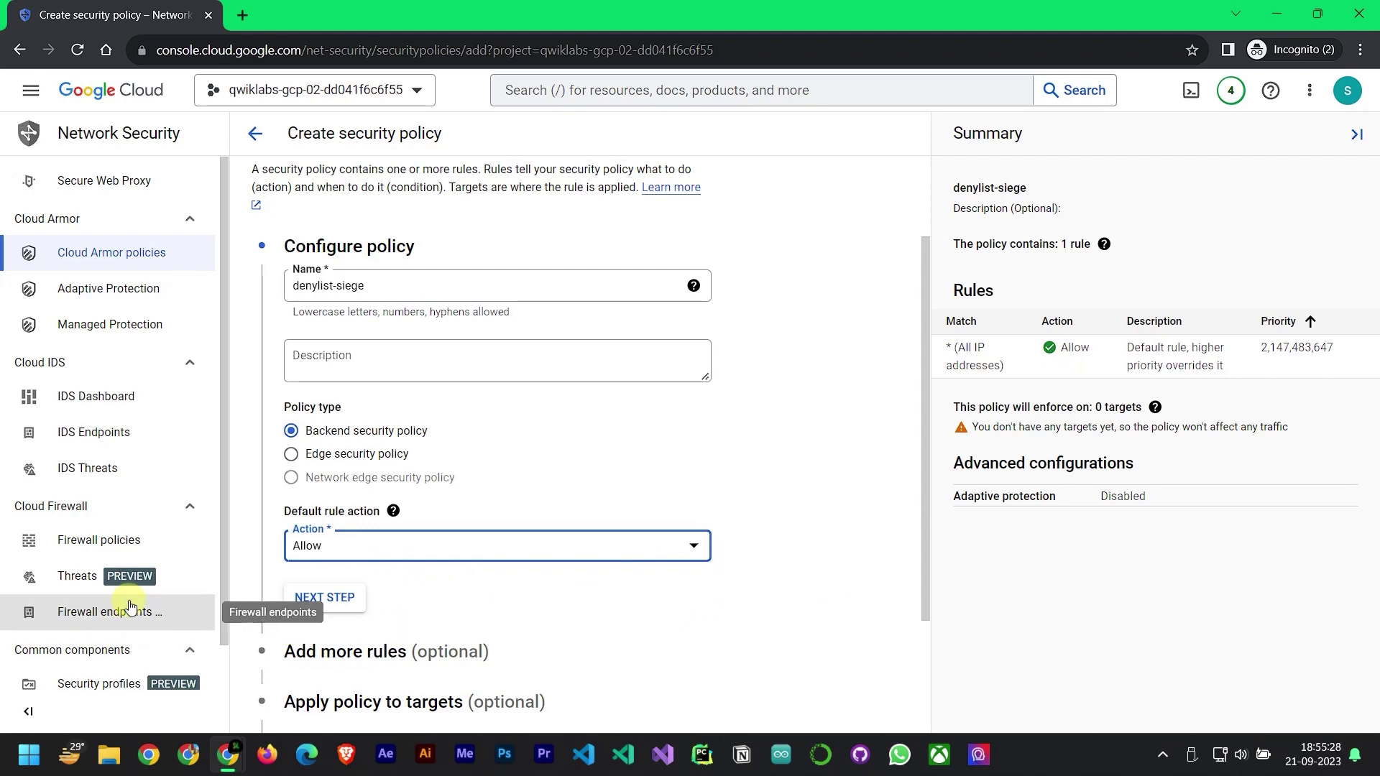
pyautogui.click(320, 596)
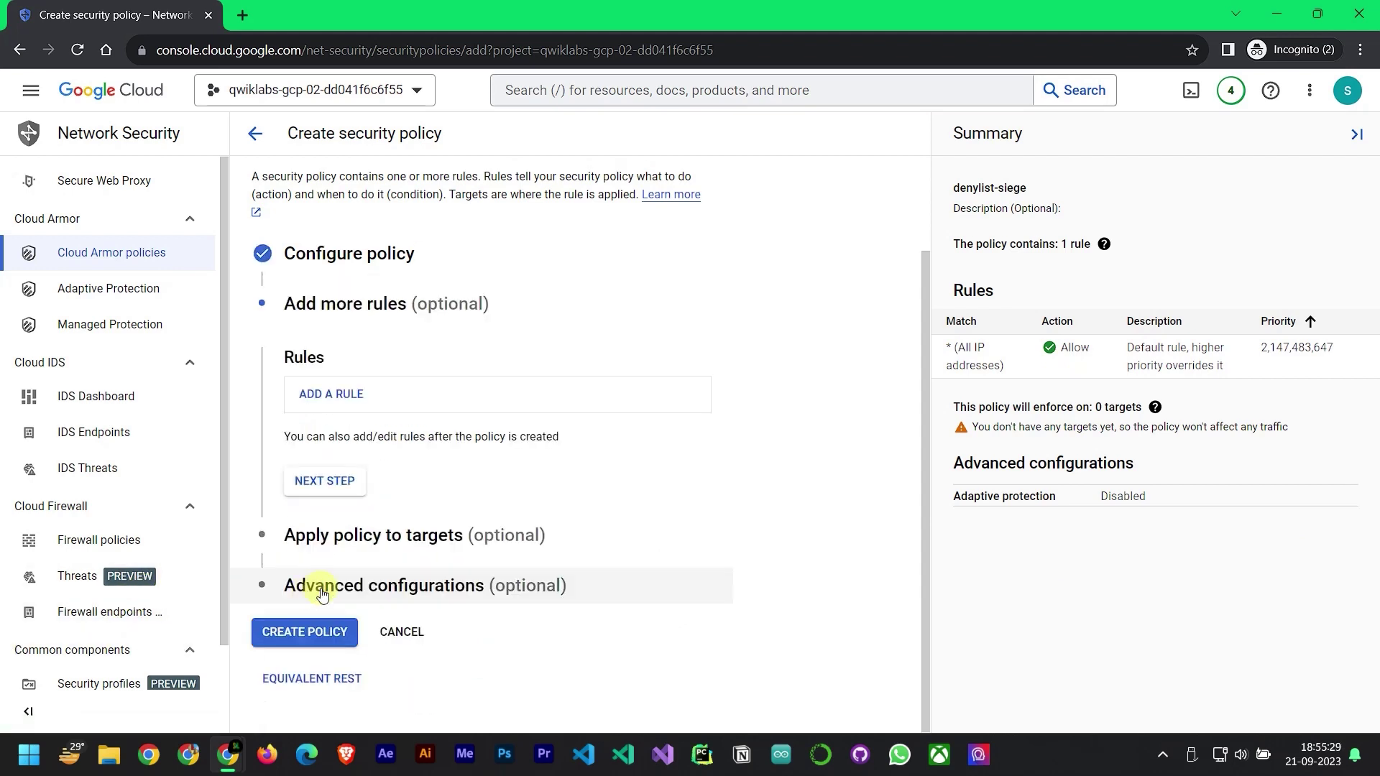
# Add a rule that denies IP address 34.75.129.46 with response code 403 (Forbidden) at priority 1000
pyautogui.click(347, 406)
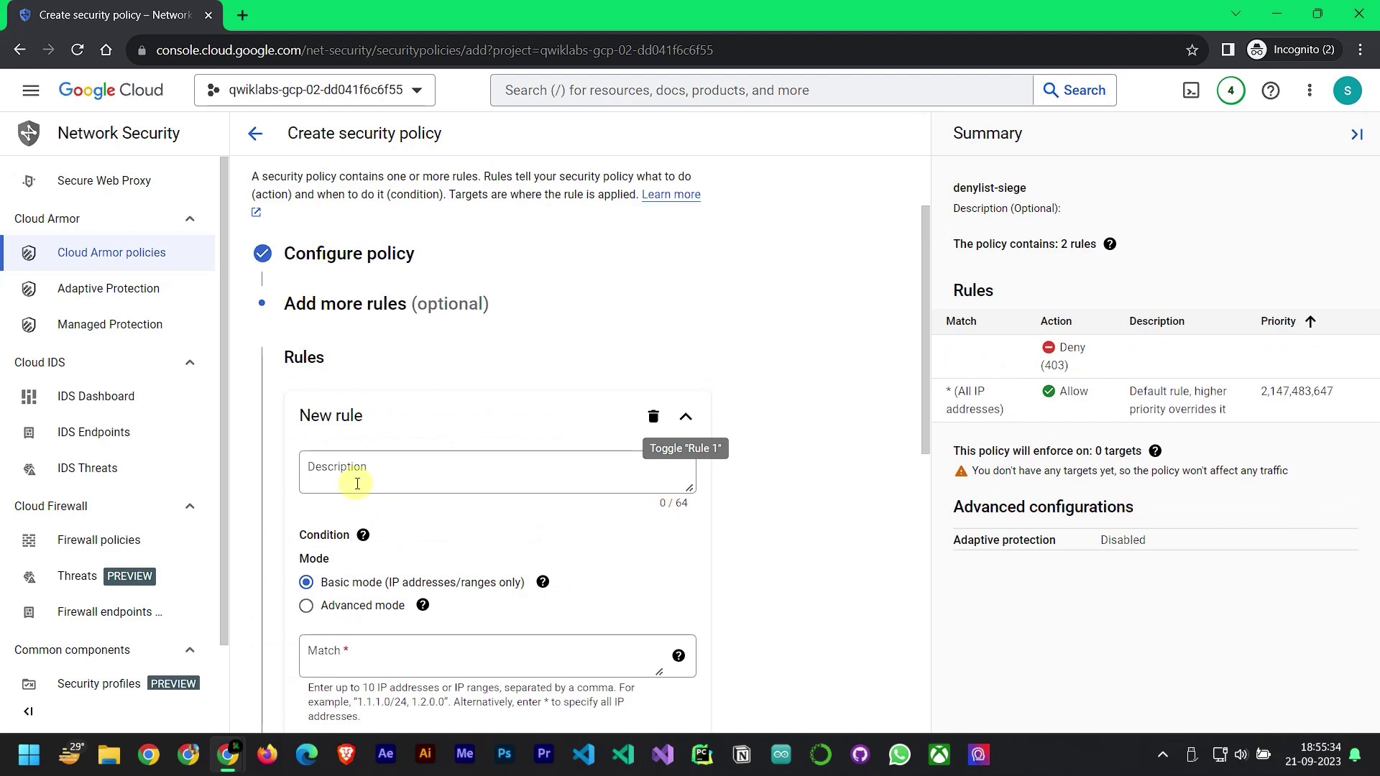
pyautogui.scroll(-2, 408, 537)
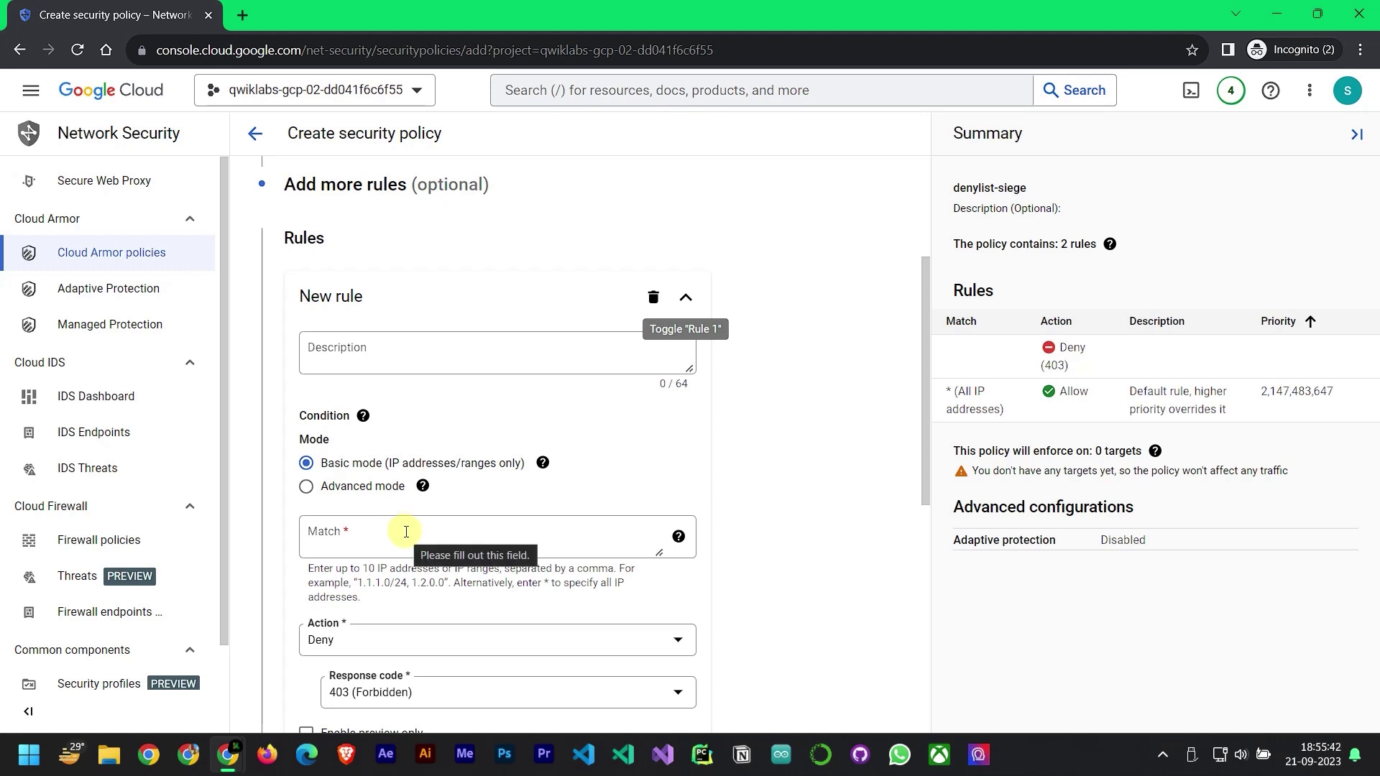
pyautogui.click(406, 532)
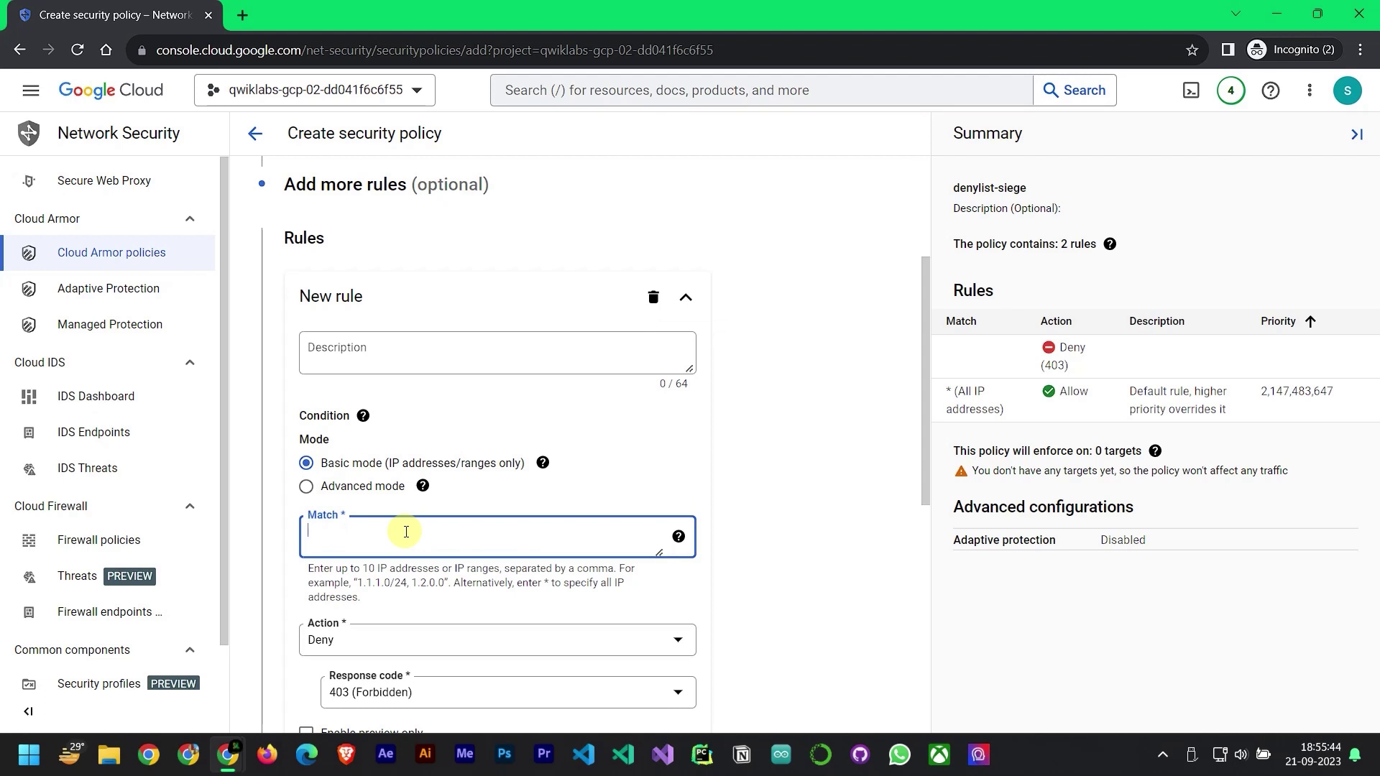
pyautogui.press('super+v')
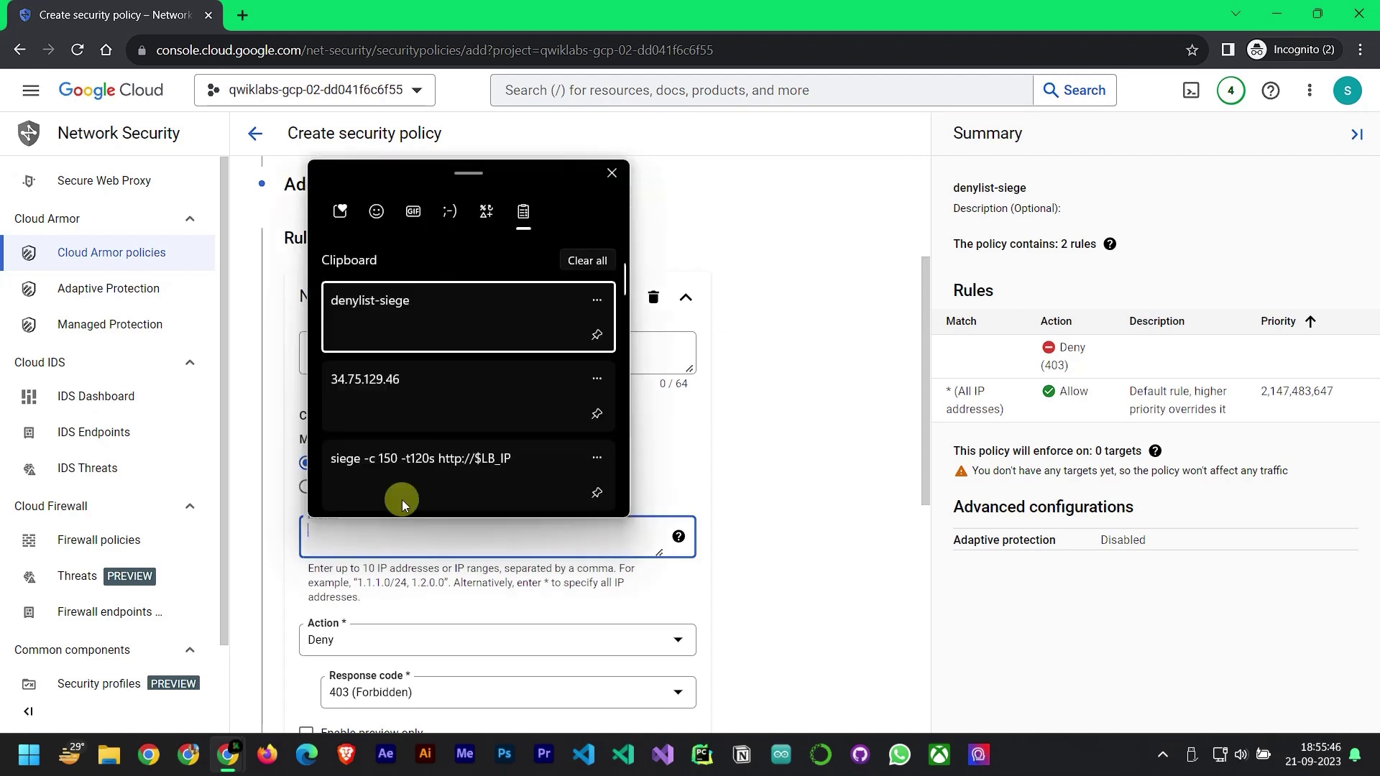
pyautogui.click(400, 399)
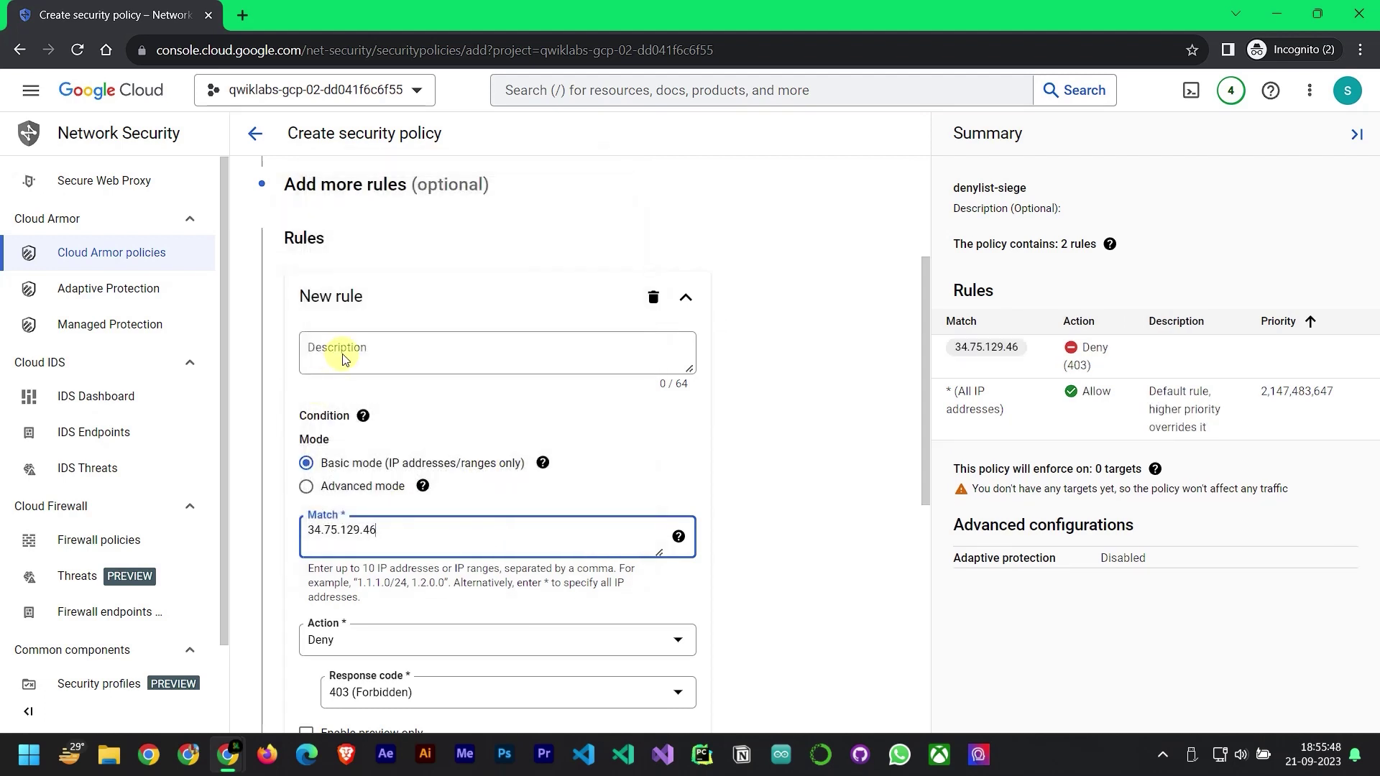
pyautogui.scroll(-3, 413, 380)
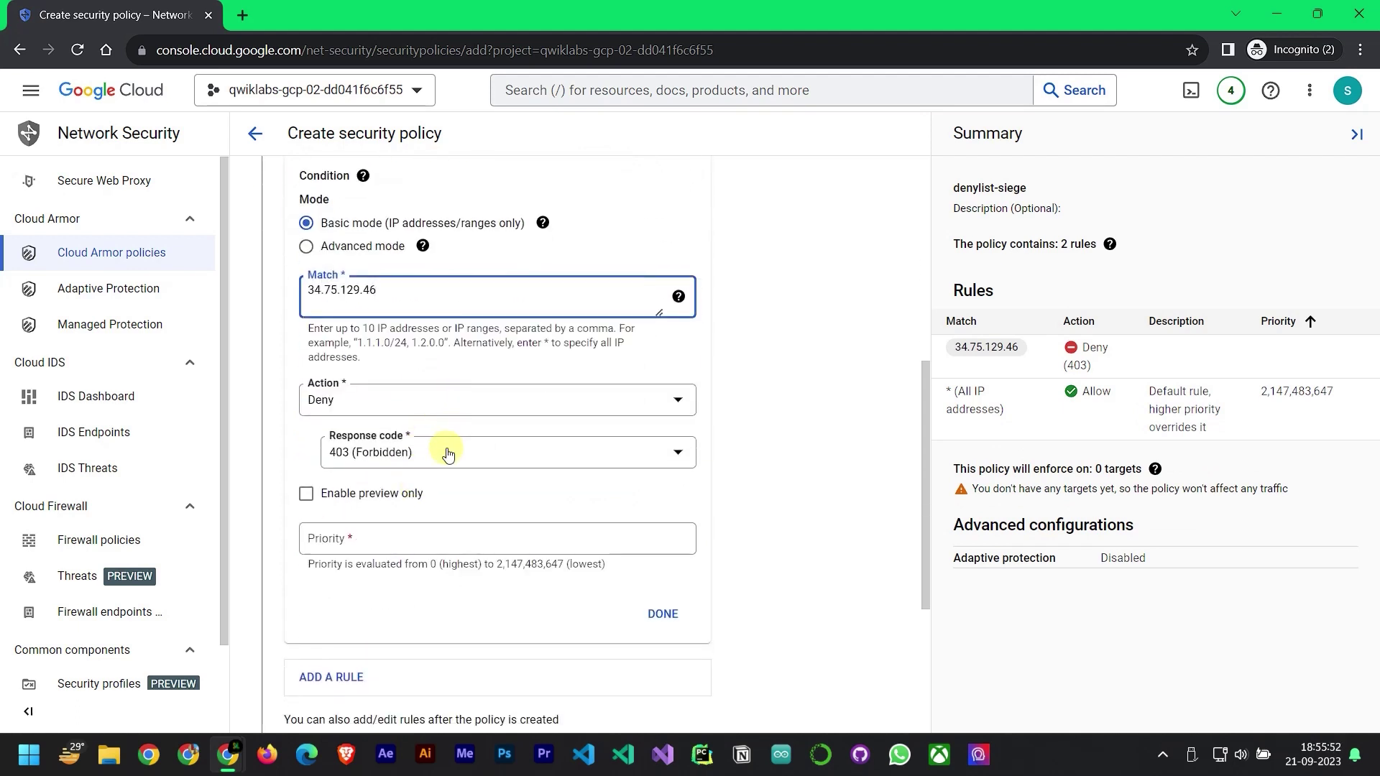
pyautogui.click(398, 539)
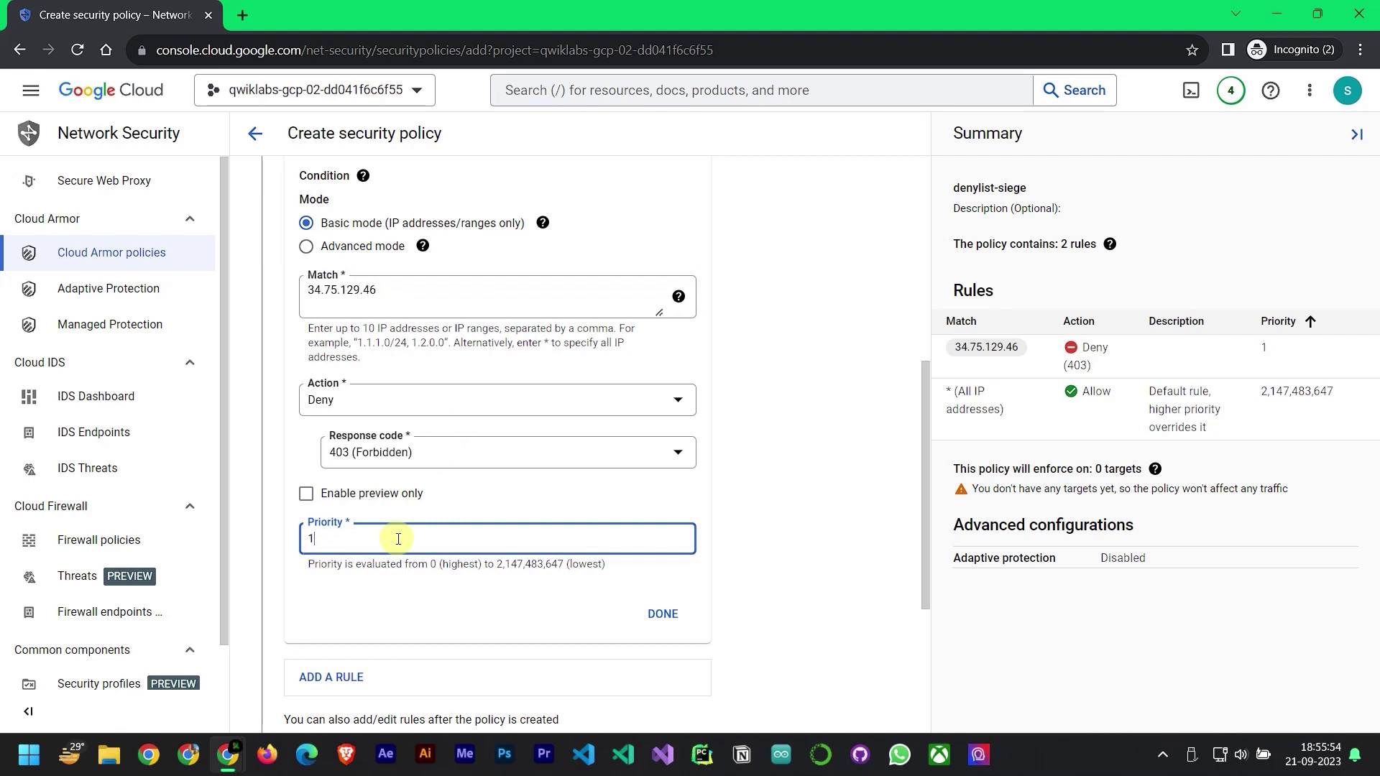
pyautogui.write('1000')
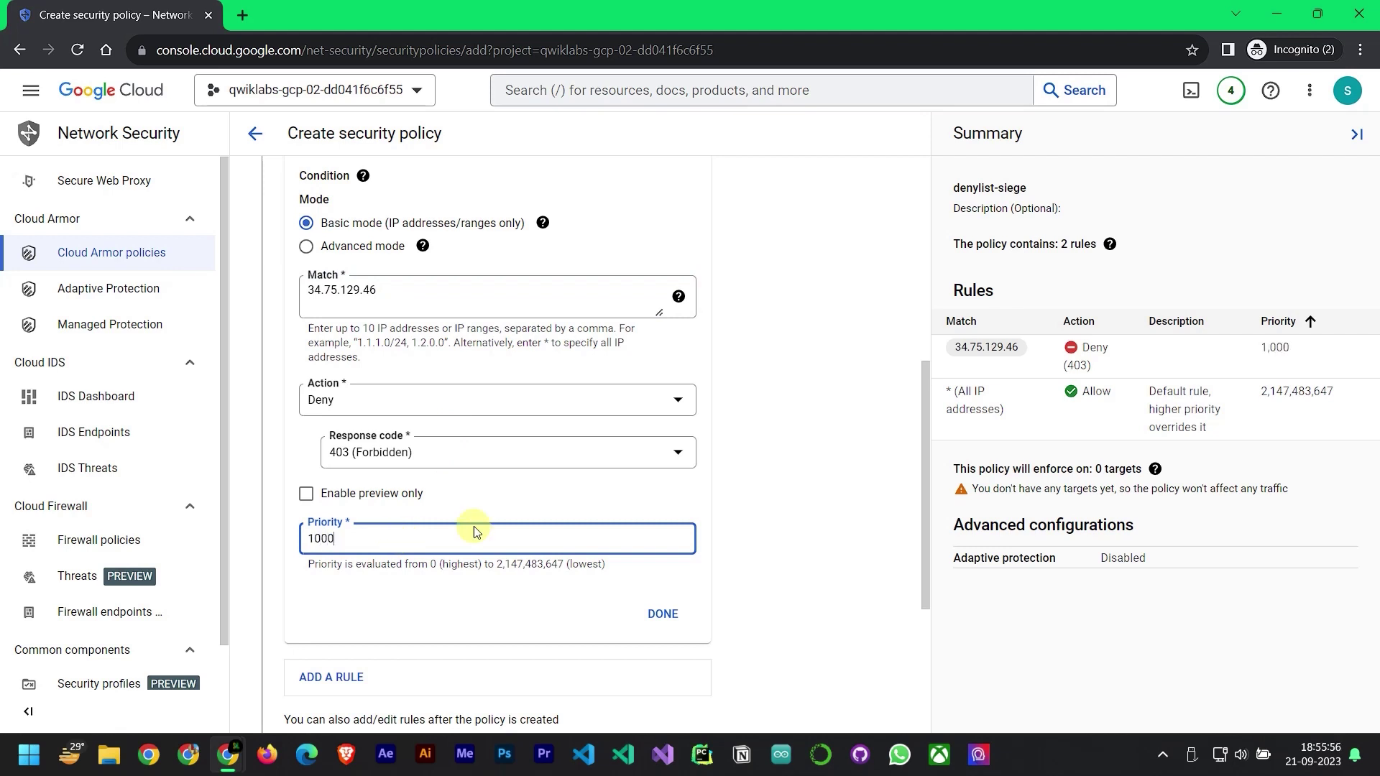
pyautogui.click(653, 609)
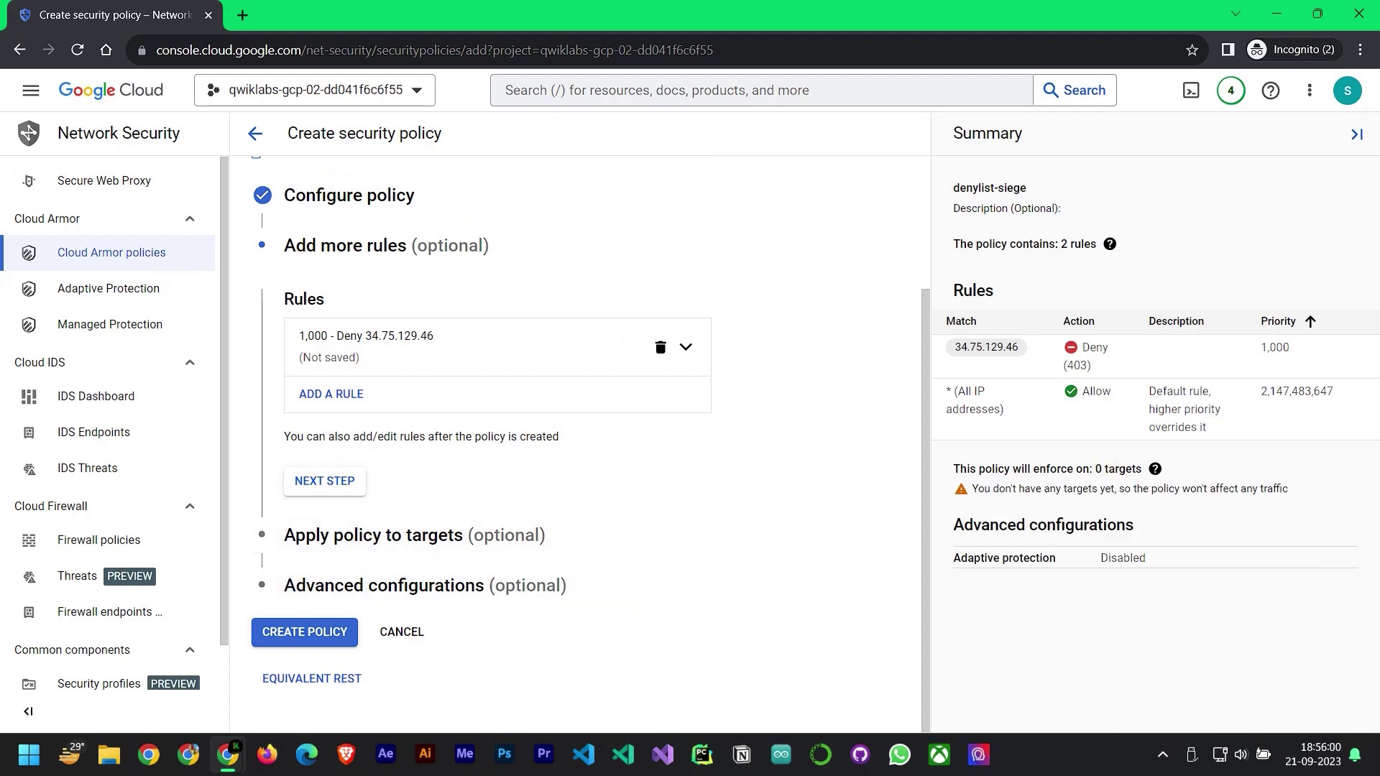
# Apply the policy to the load balancer backend service http-backend and create the policy
pyautogui.click(323, 481)
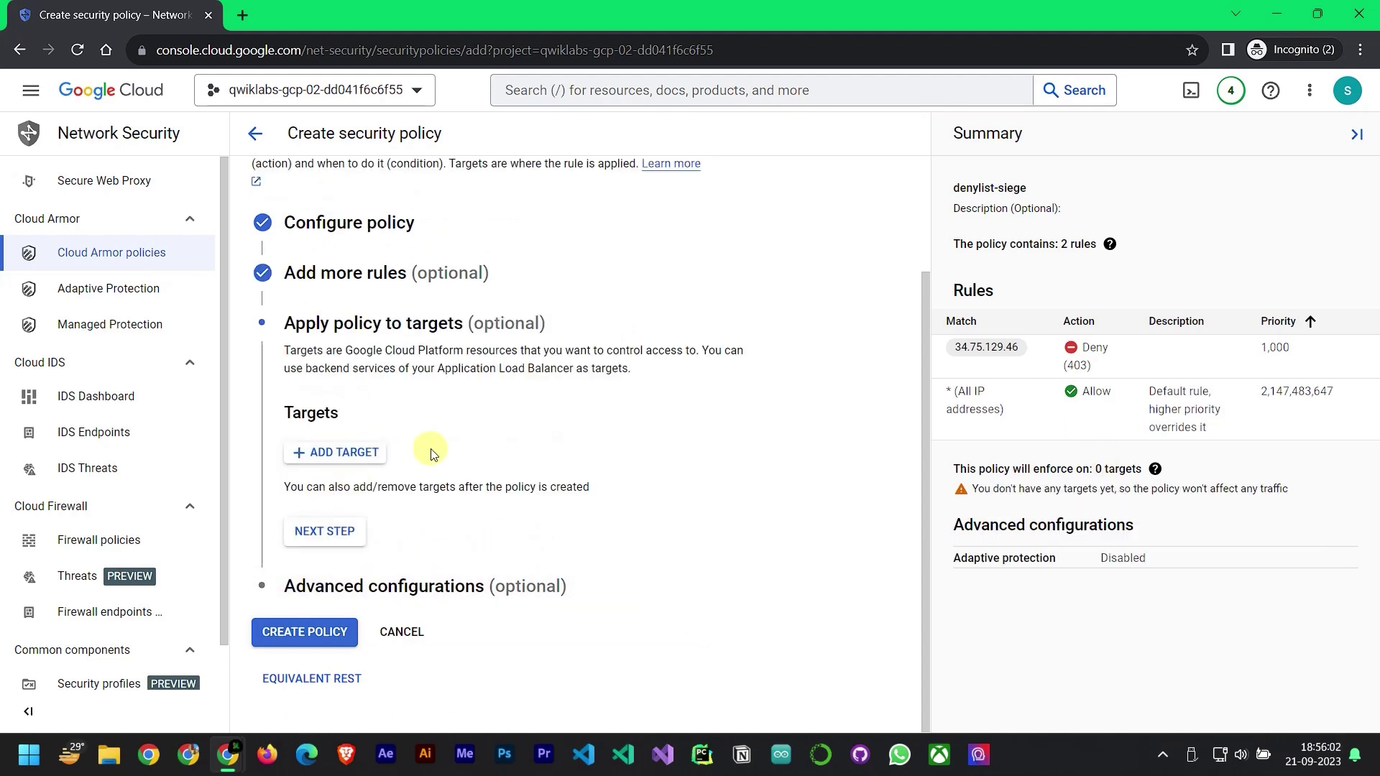
pyautogui.click(343, 452)
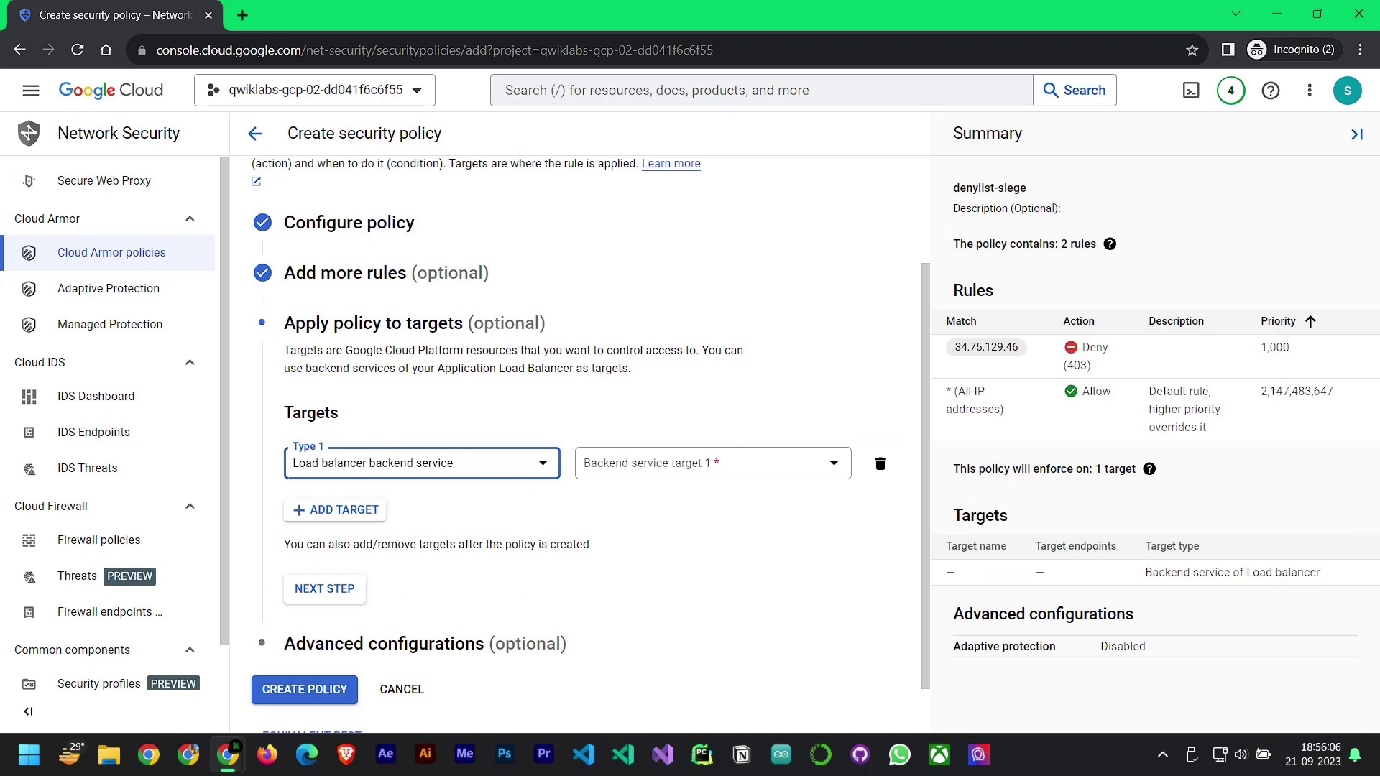
pyautogui.click(763, 470)
pyautogui.click(704, 525)
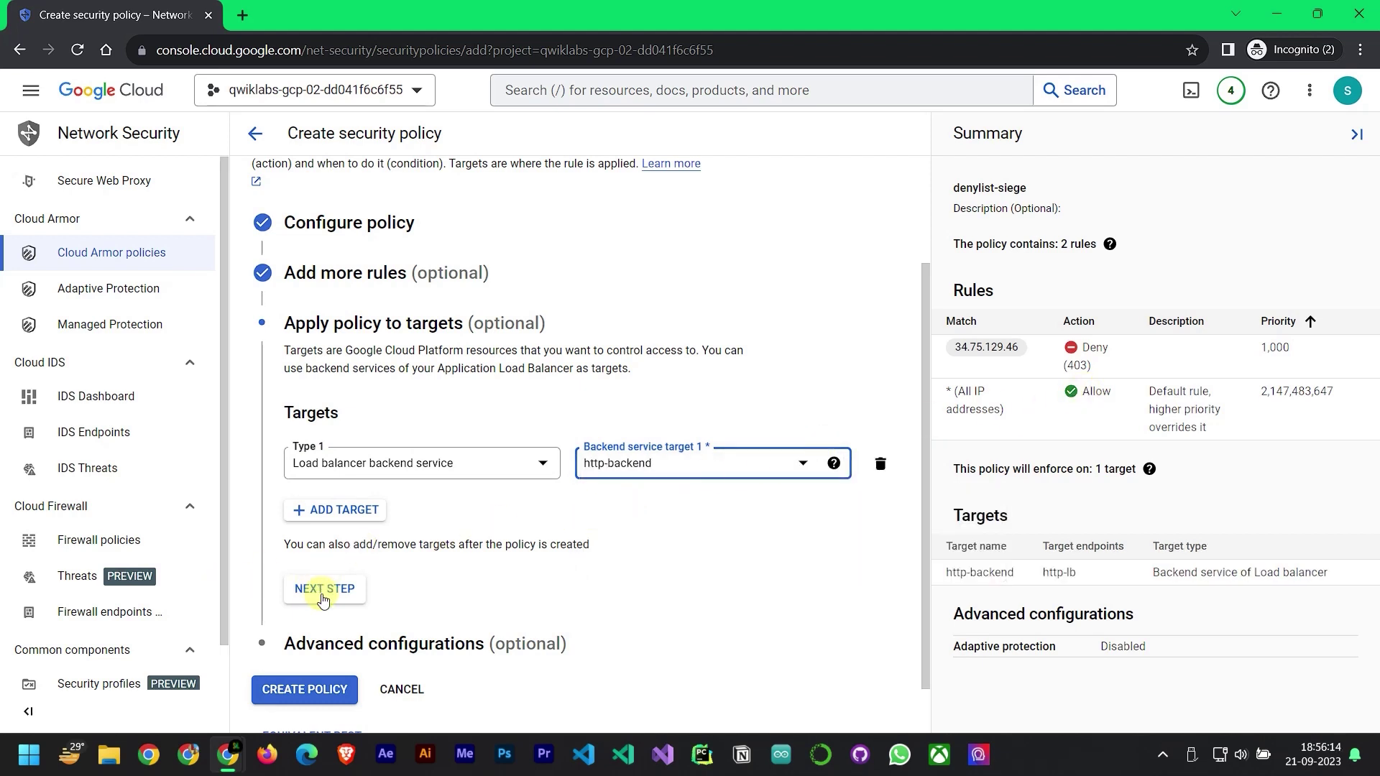
pyautogui.click(291, 688)
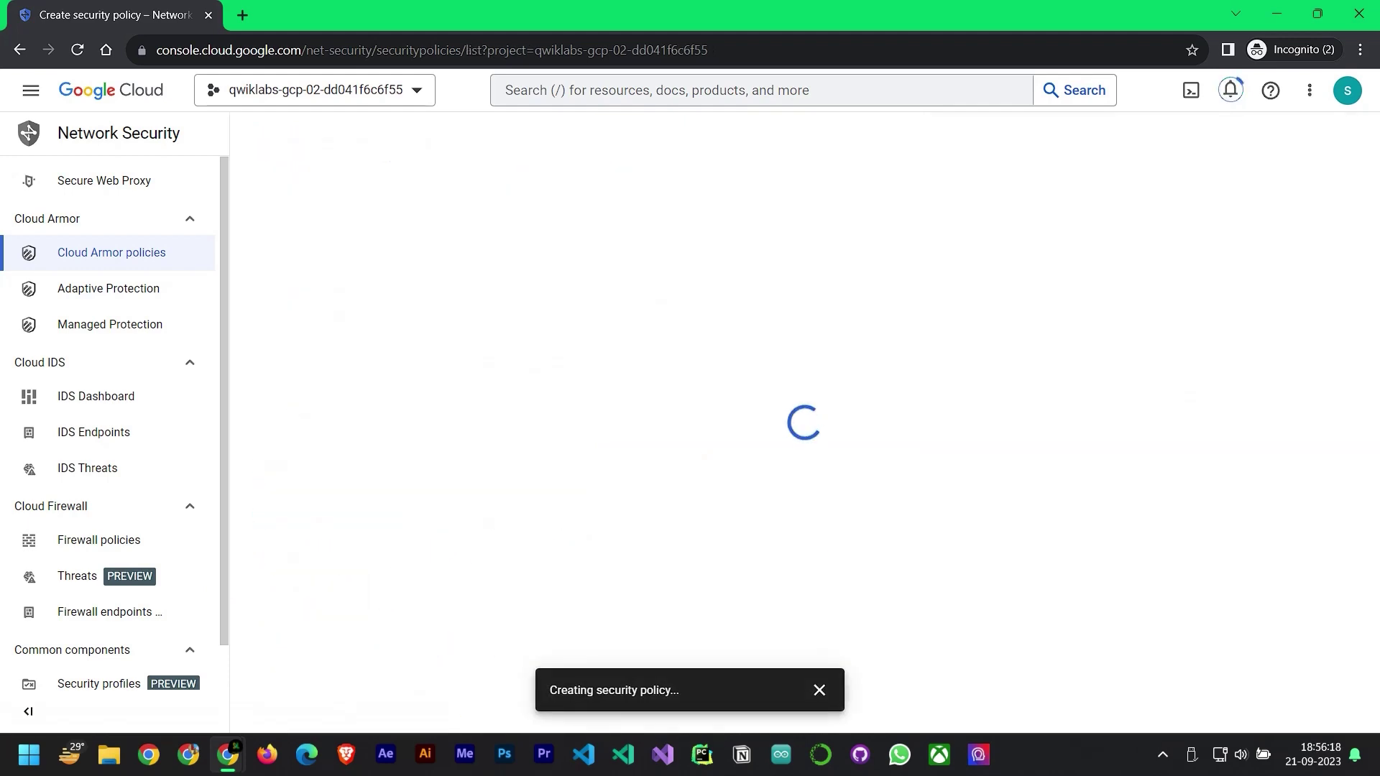
# Bring the lab instructions window fully into view, maximize it, and return to the Cloud Armor policy list to check the policy's creation
pyautogui.hotkey('alt', 'Tab')
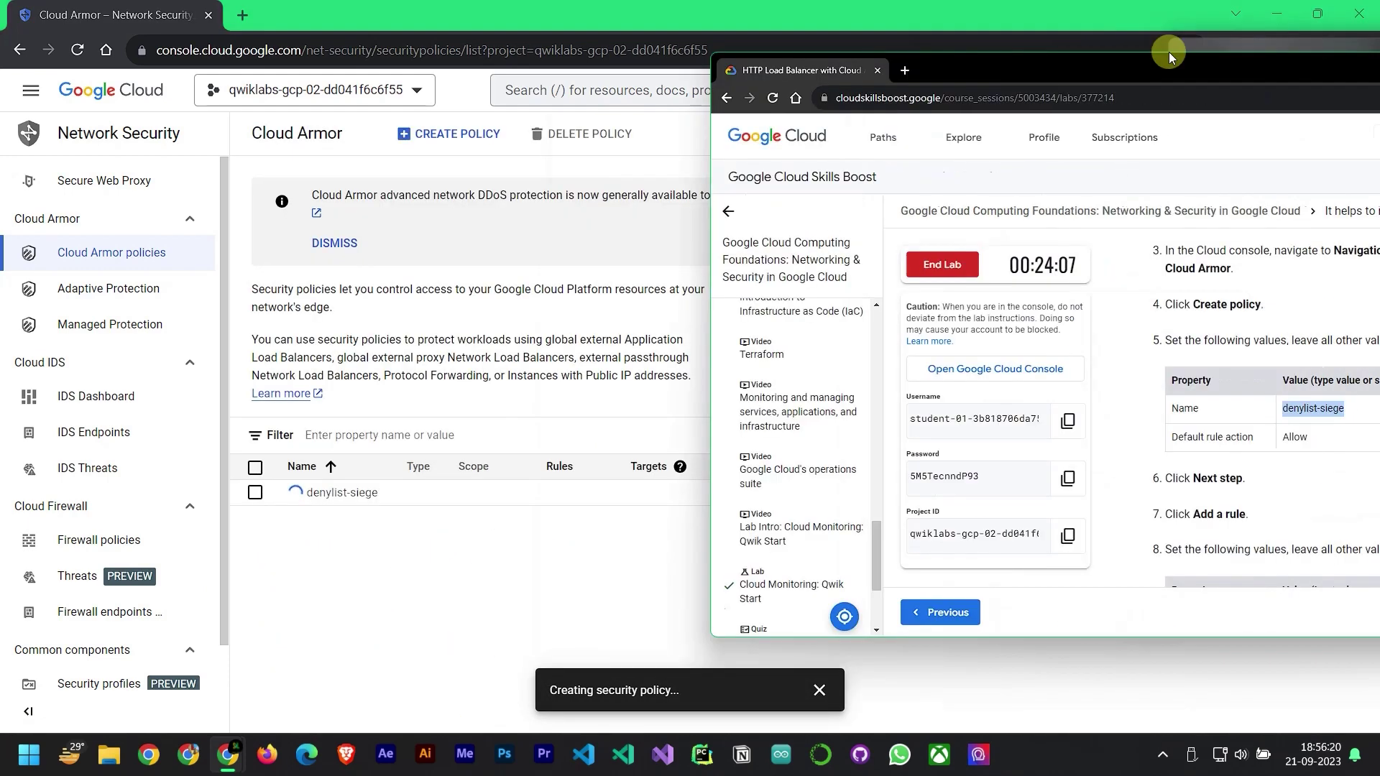
pyautogui.moveTo(1122, 50); pyautogui.dragTo(1139, 19)
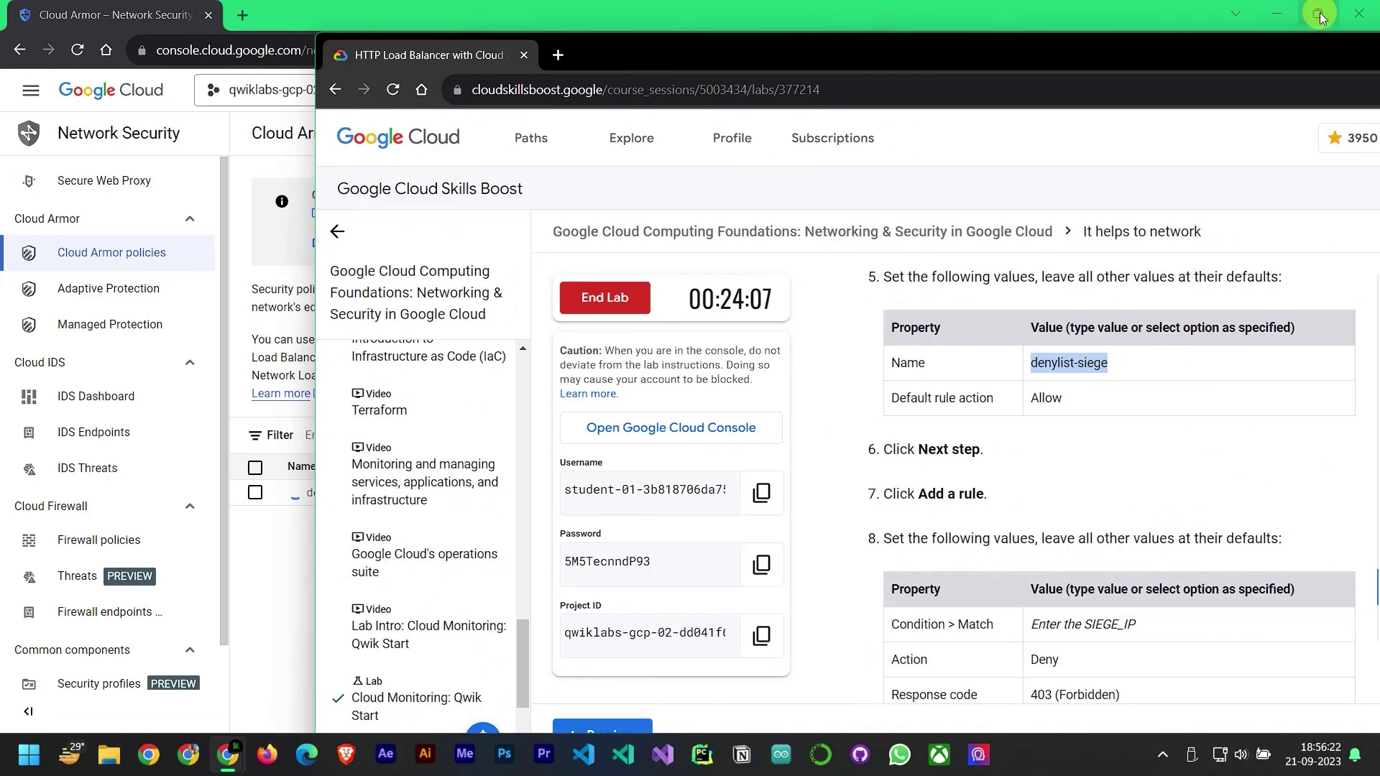
pyautogui.hotkey('alt', 'Tab')
pyautogui.click(988, 120)
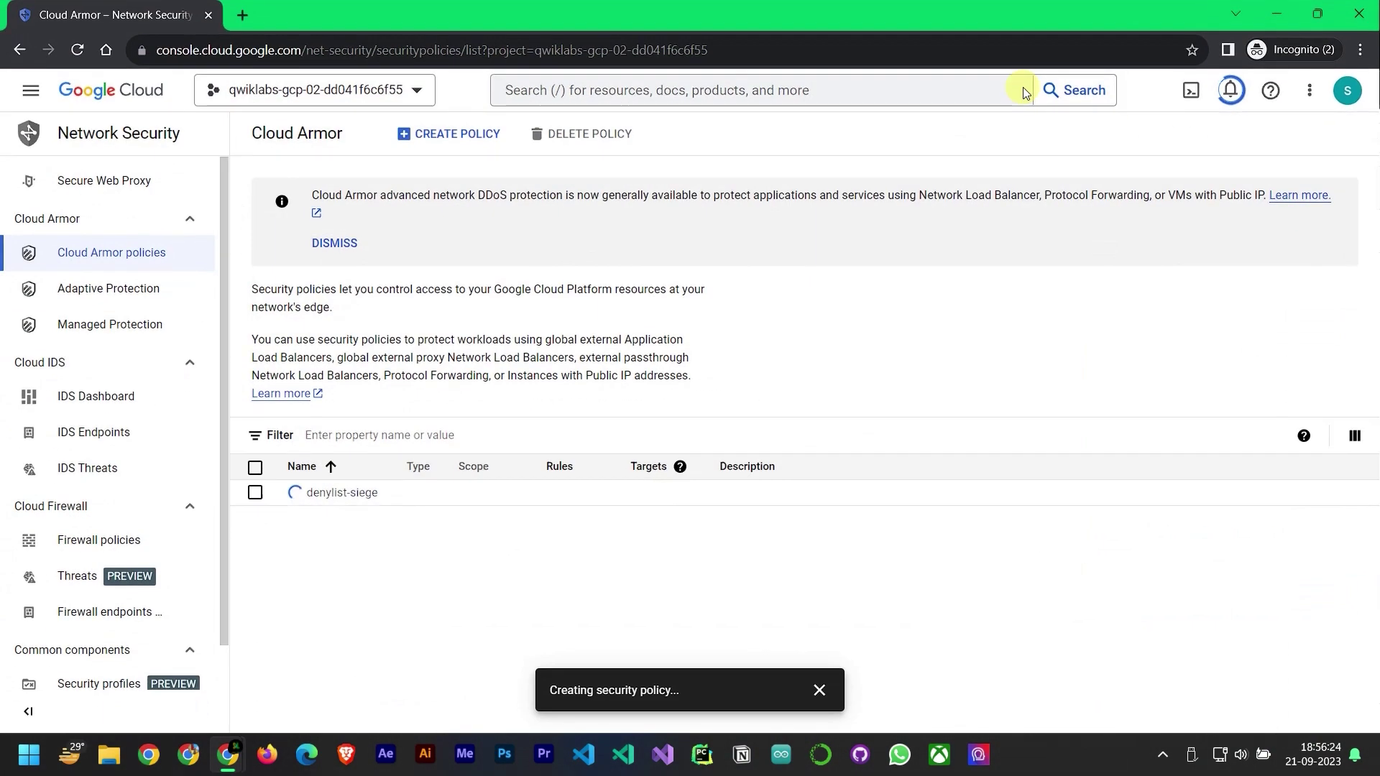
pyautogui.hotkey('alt', 'Tab')
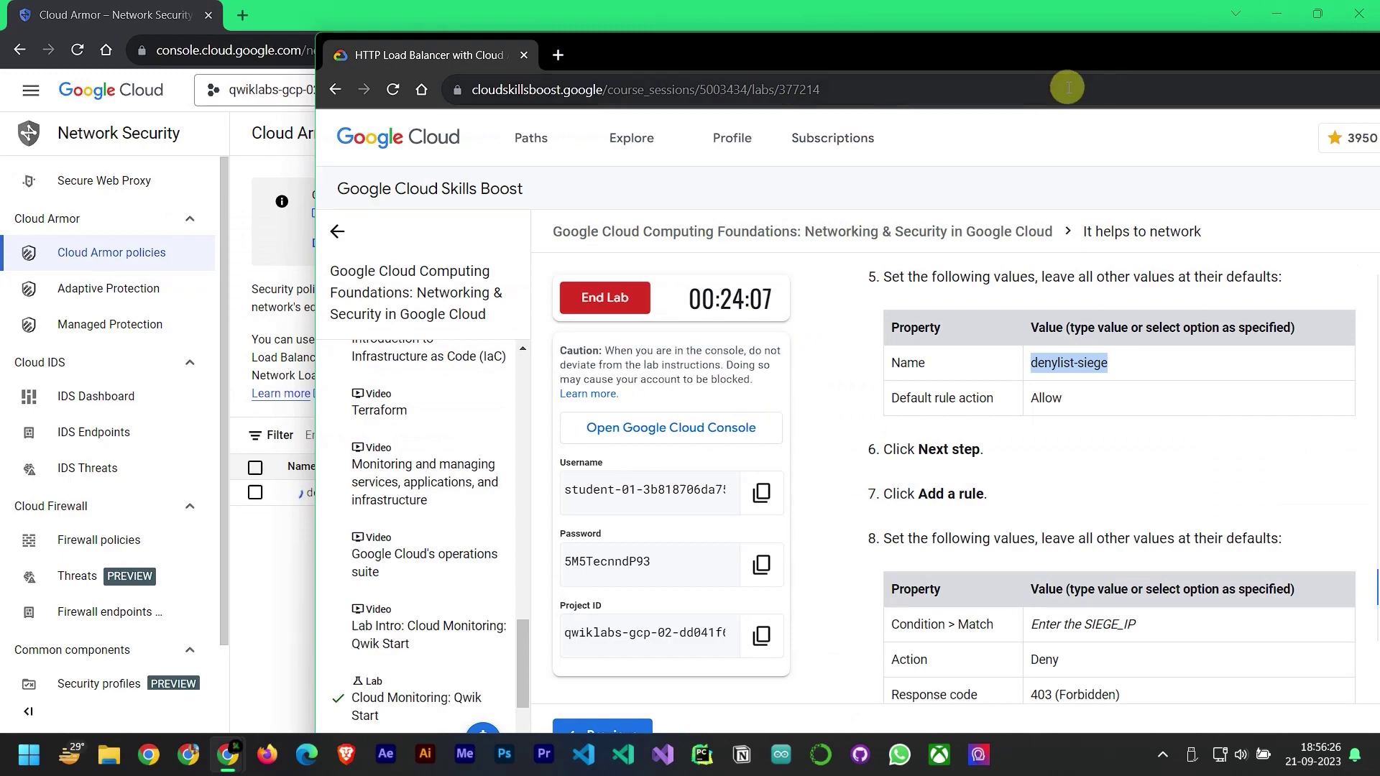
pyautogui.moveTo(982, 53); pyautogui.dragTo(593, 66)
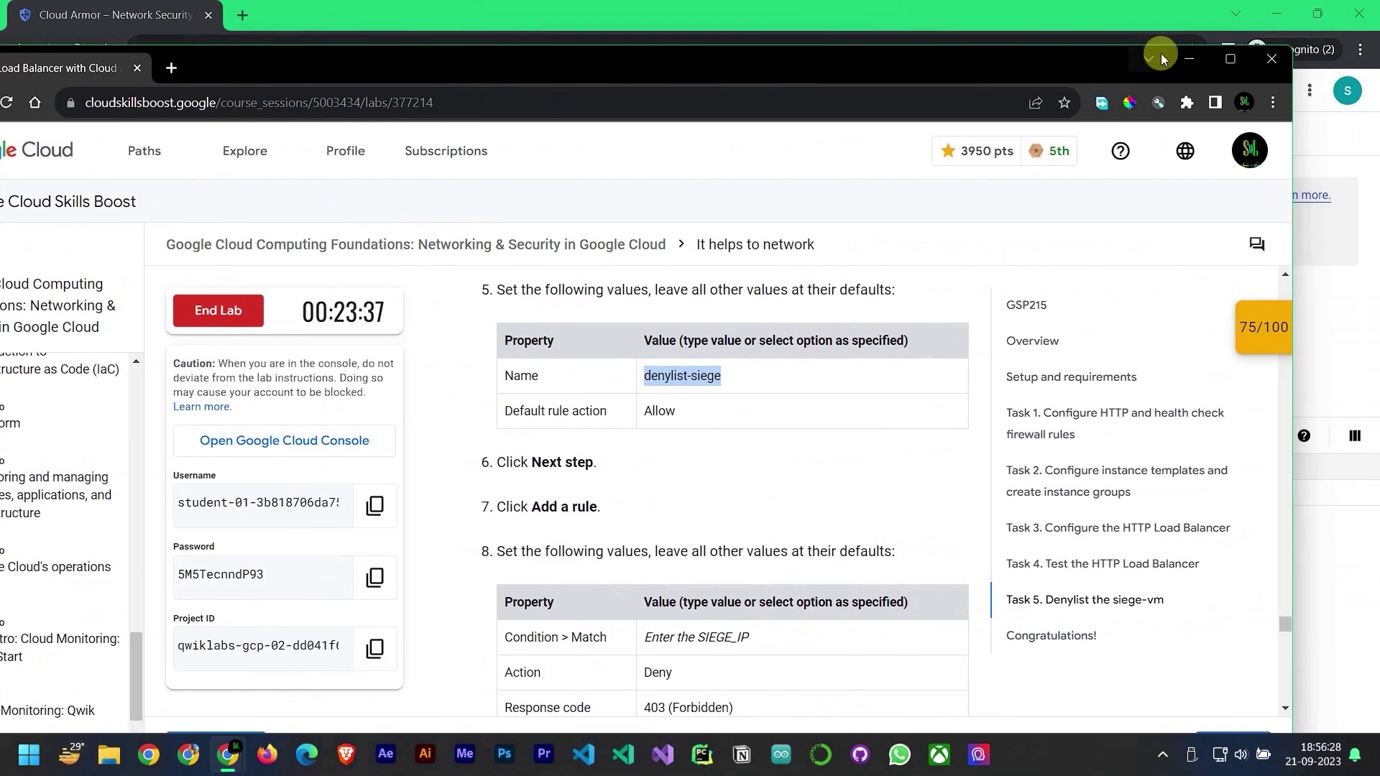
pyautogui.click(1216, 60)
pyautogui.hotkey('alt', 'Tab')
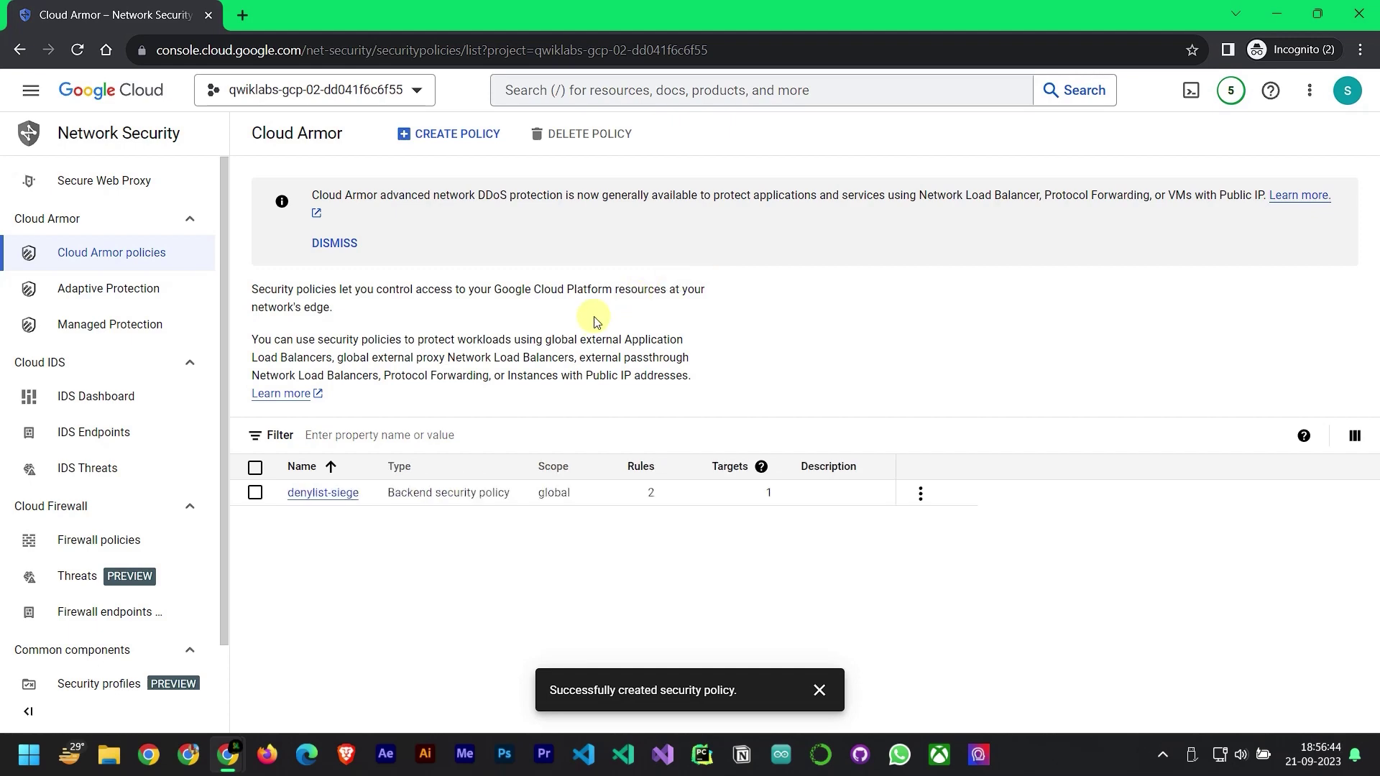
# Run the lab's progress check for "Denylist the siege-vm", look at the policy list in the console again and repeat the check
pyautogui.hotkey('alt', 'Tab')
pyautogui.scroll(-5, 701, 505)
pyautogui.scroll(-5, 700, 505)
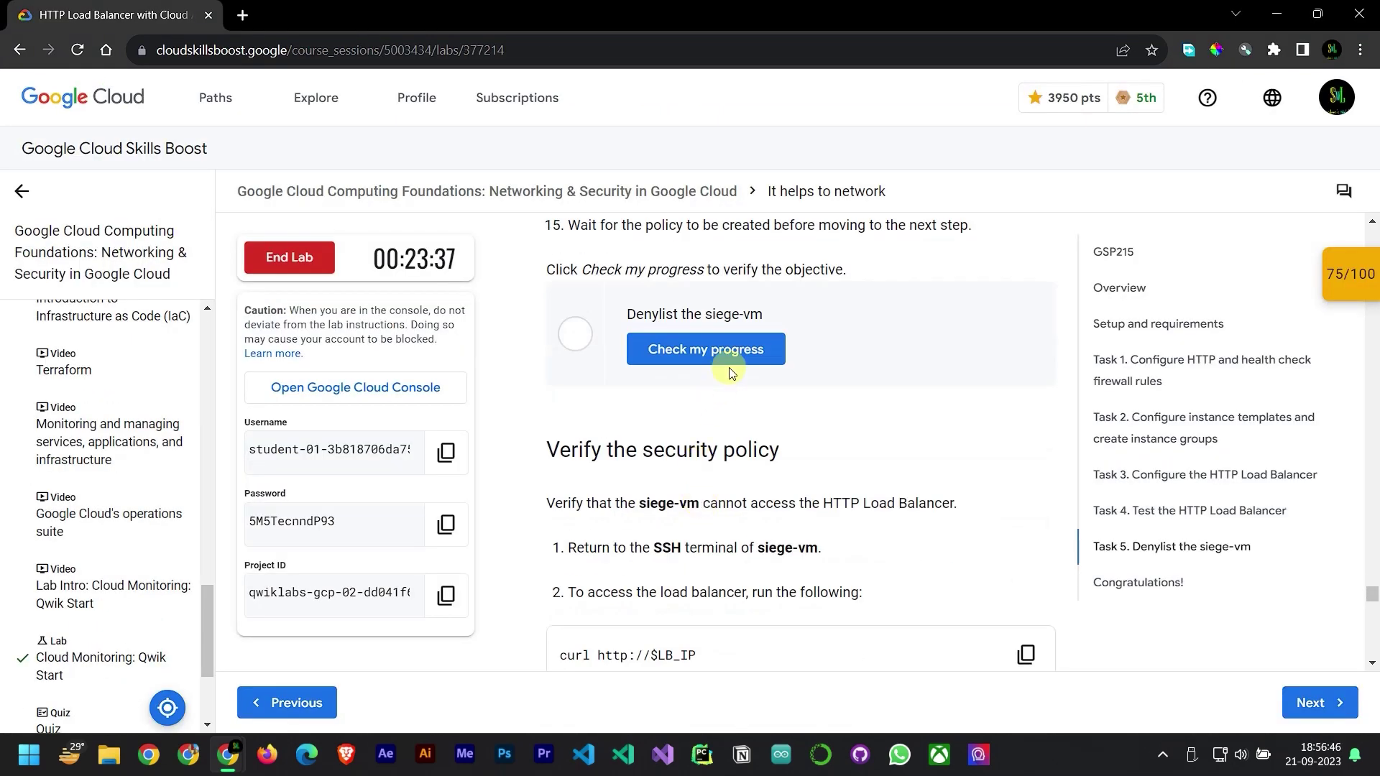
pyautogui.click(707, 349)
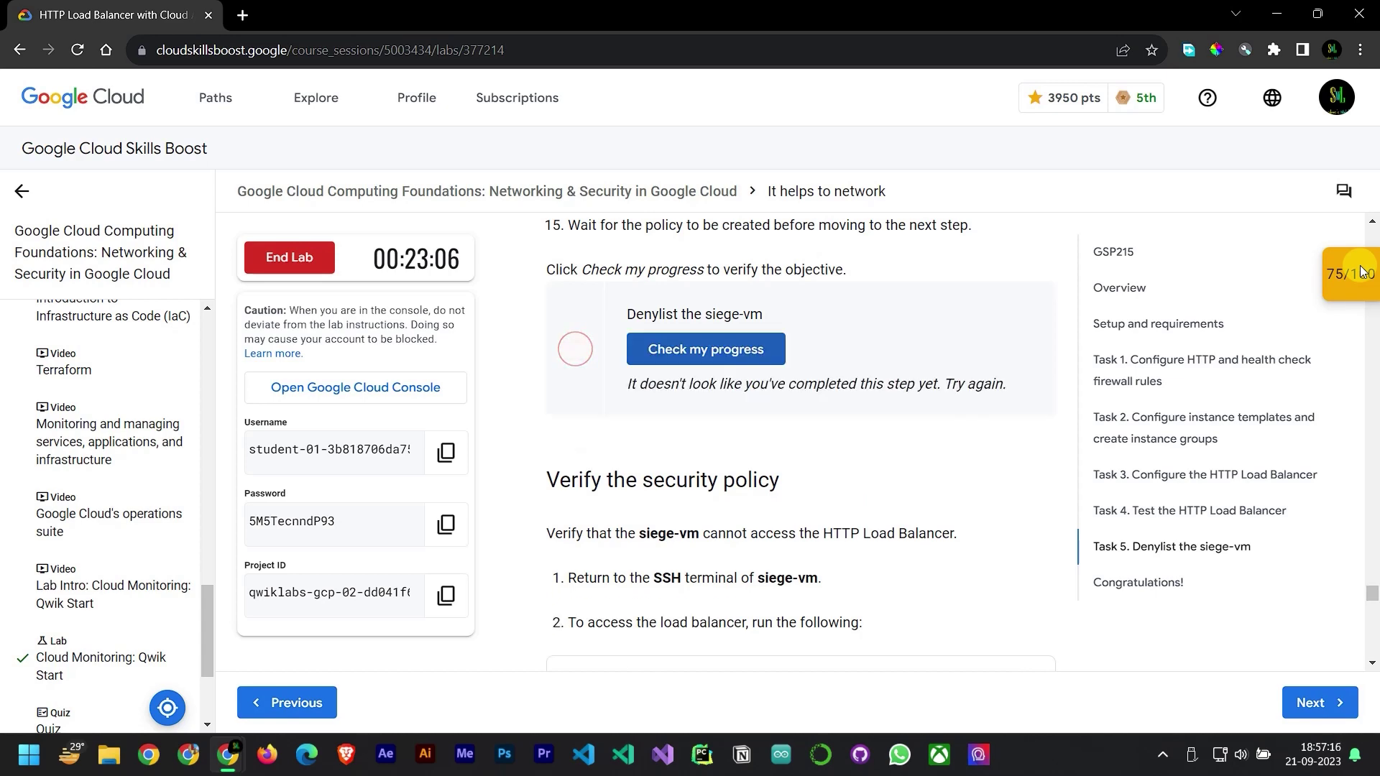
pyautogui.hotkey('alt', 'Tab')
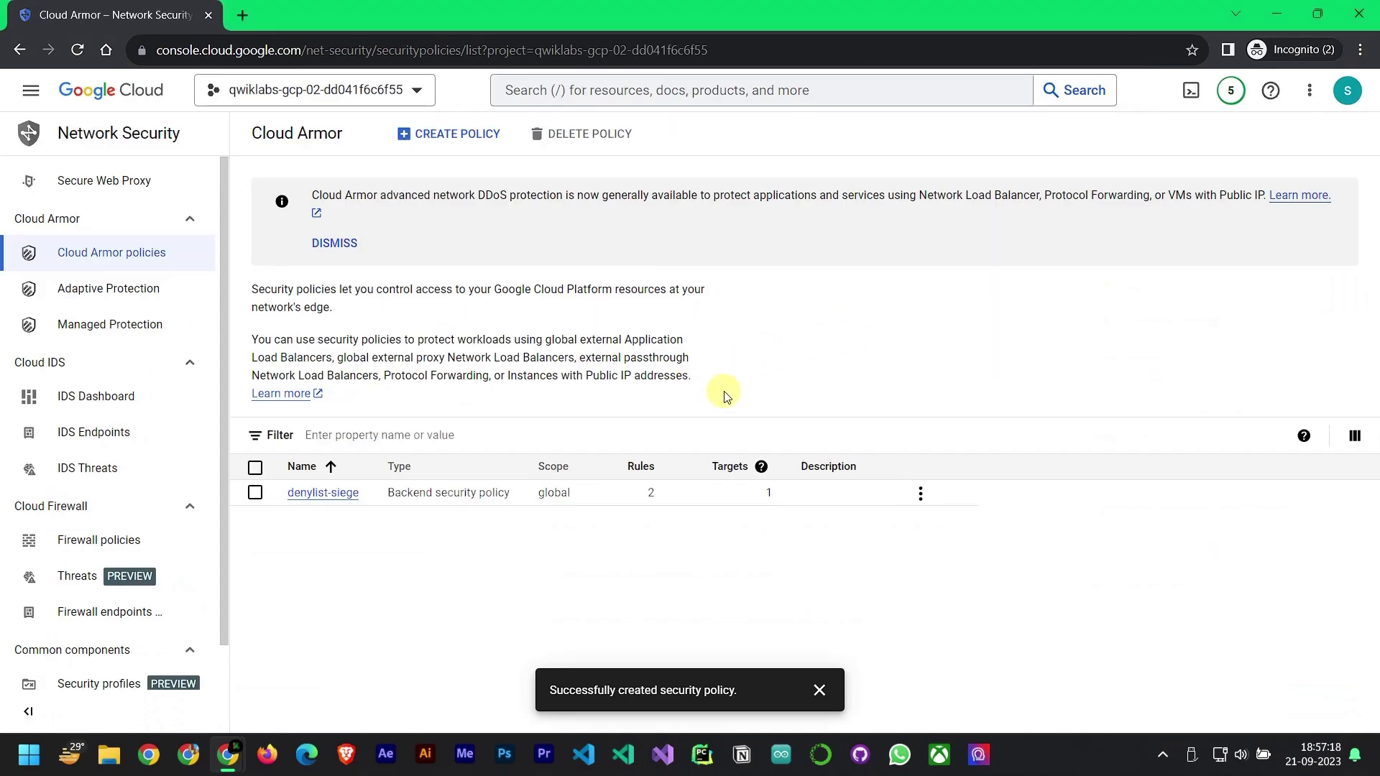
pyautogui.hotkey('alt', 'Tab')
pyautogui.click(741, 348)
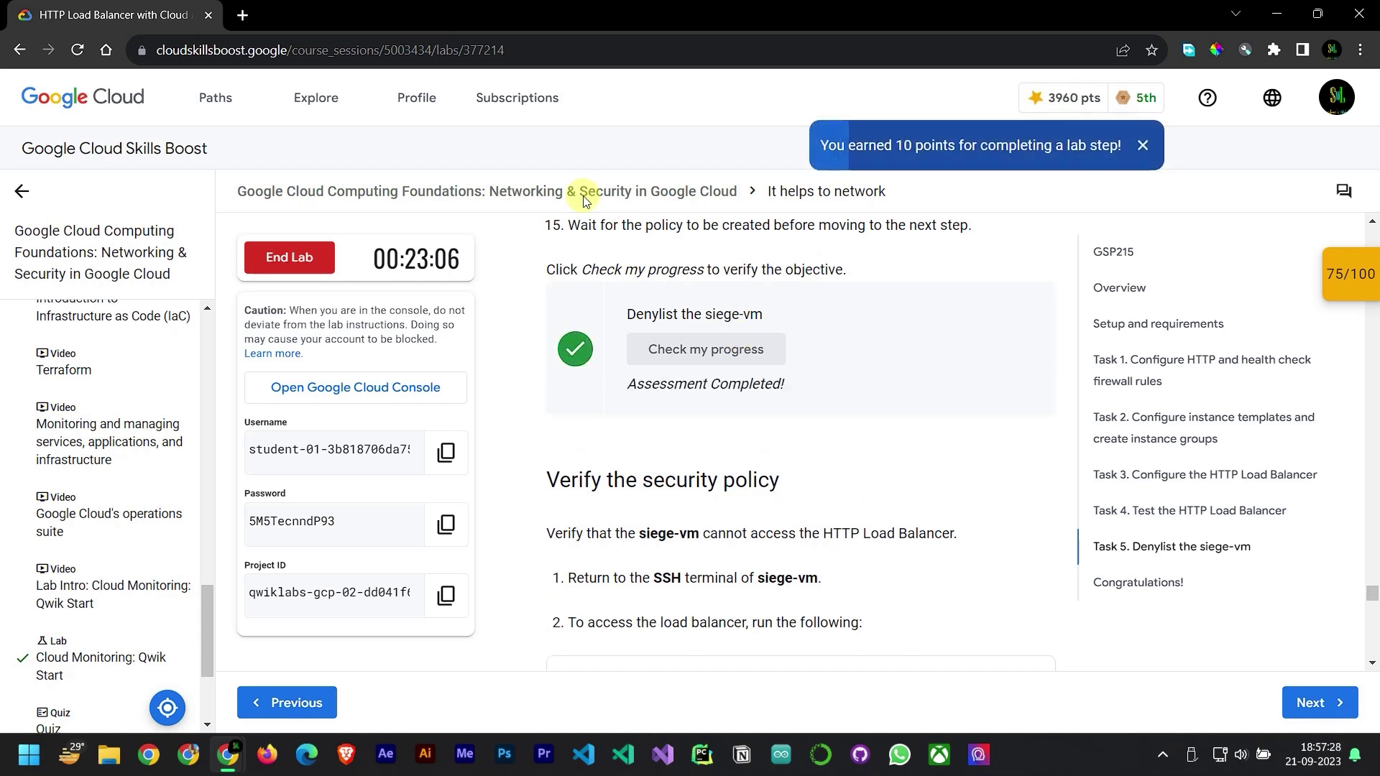
# Review the per-task scores in the lab's progress overview, end the lab and confirm ending it
pyautogui.click(1344, 273)
pyautogui.scroll(-2, 1284, 332)
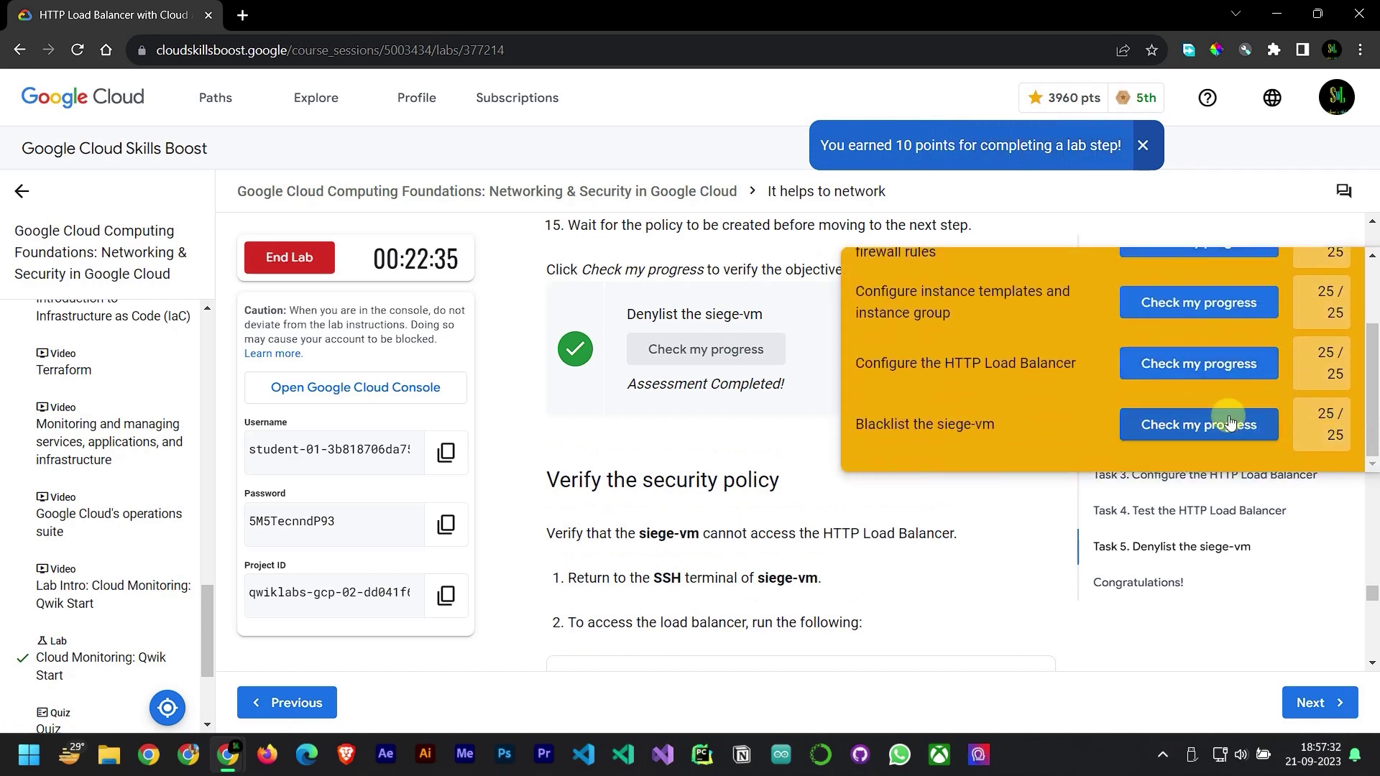
pyautogui.scroll(7, 1316, 283)
pyautogui.scroll(3, 1316, 284)
pyautogui.click(1322, 277)
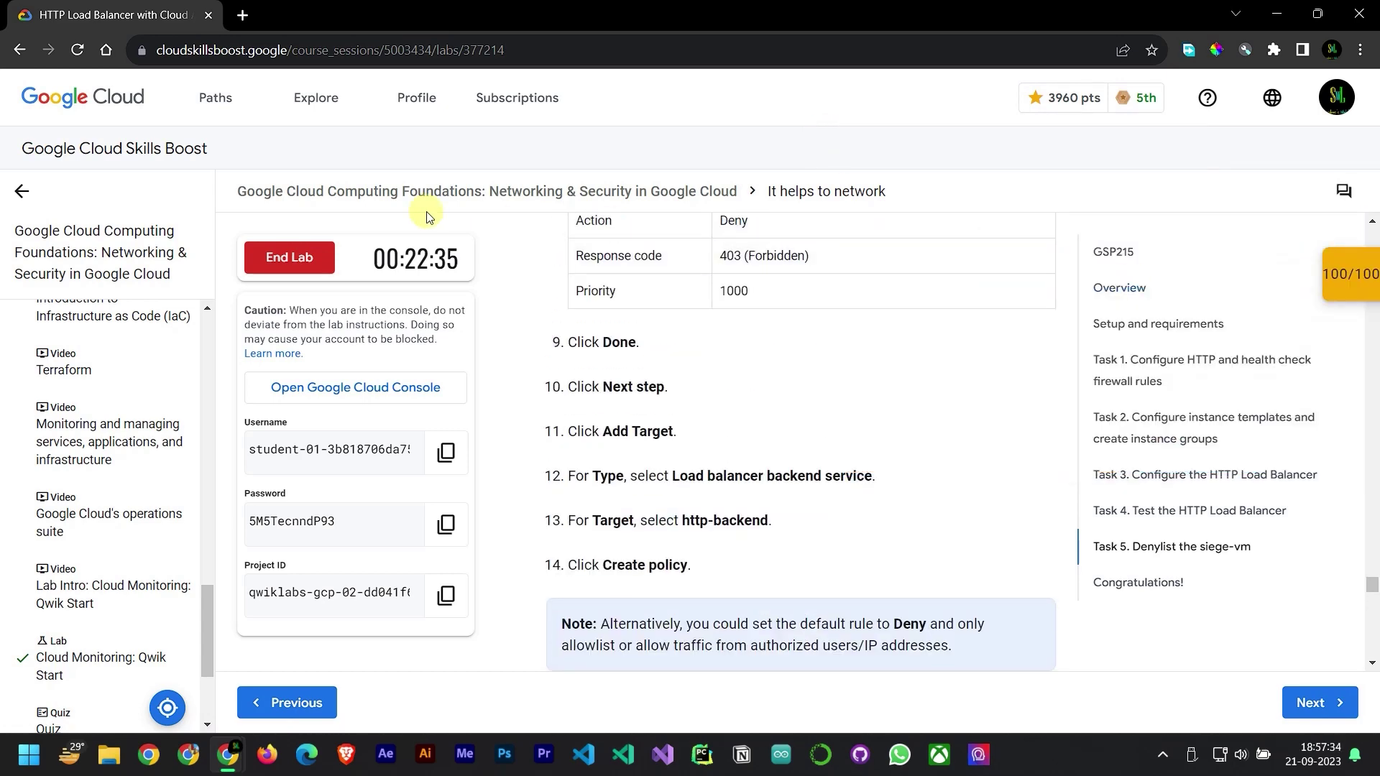
pyautogui.click(297, 260)
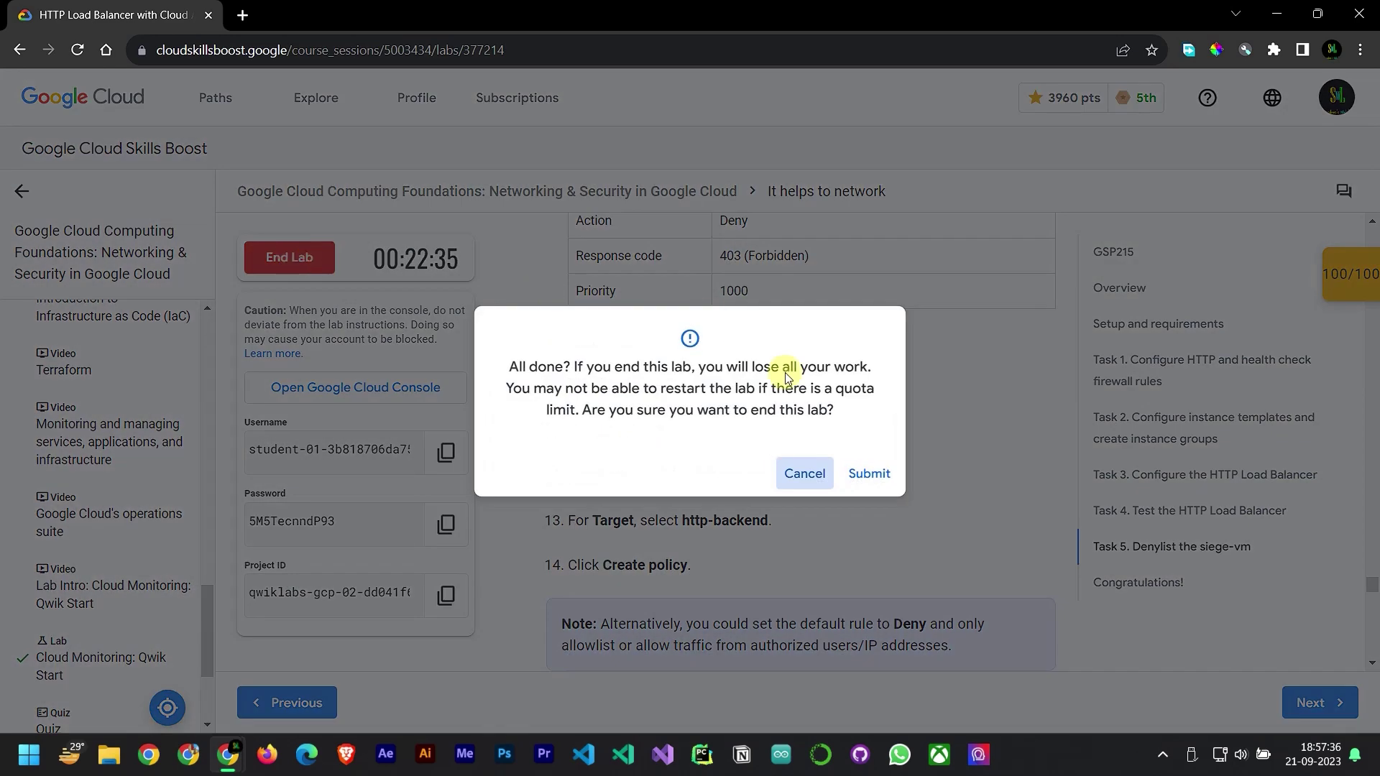
pyautogui.click(864, 477)
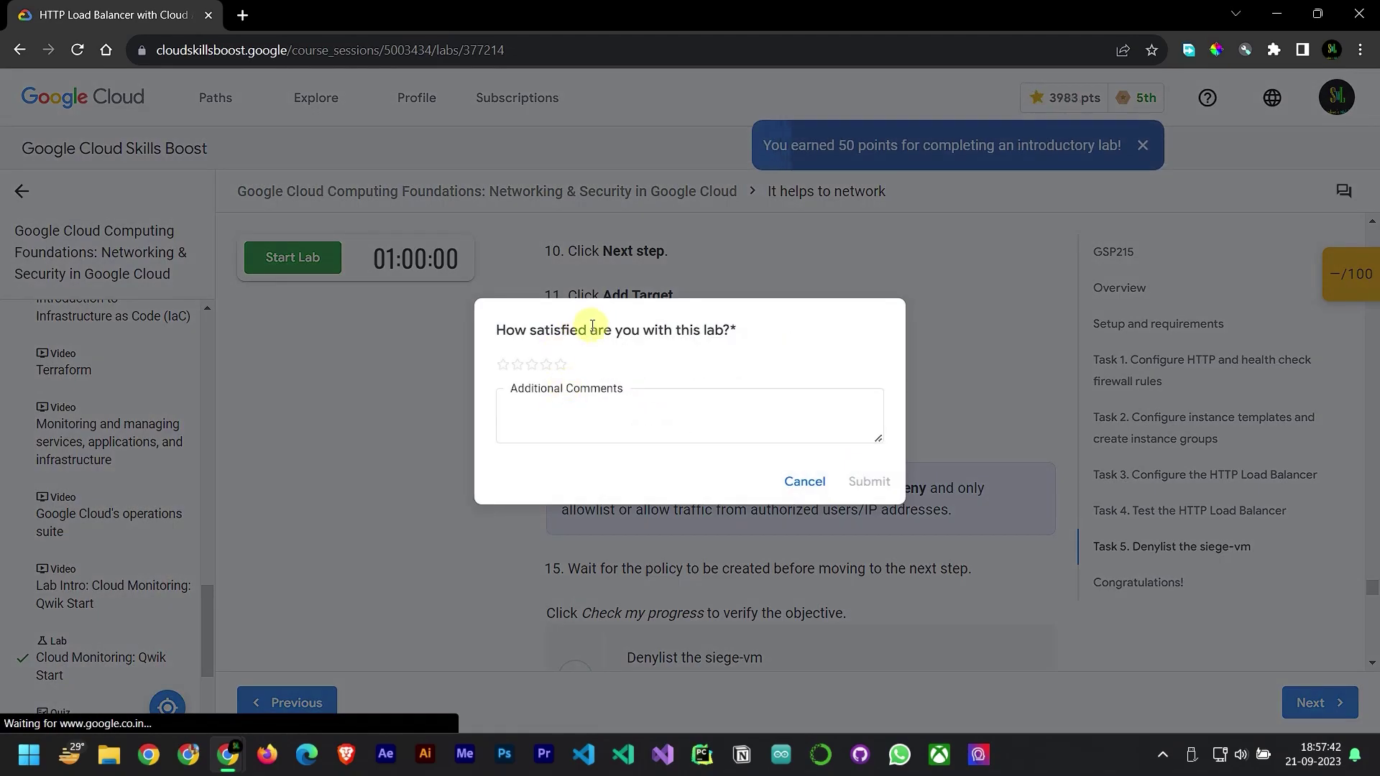